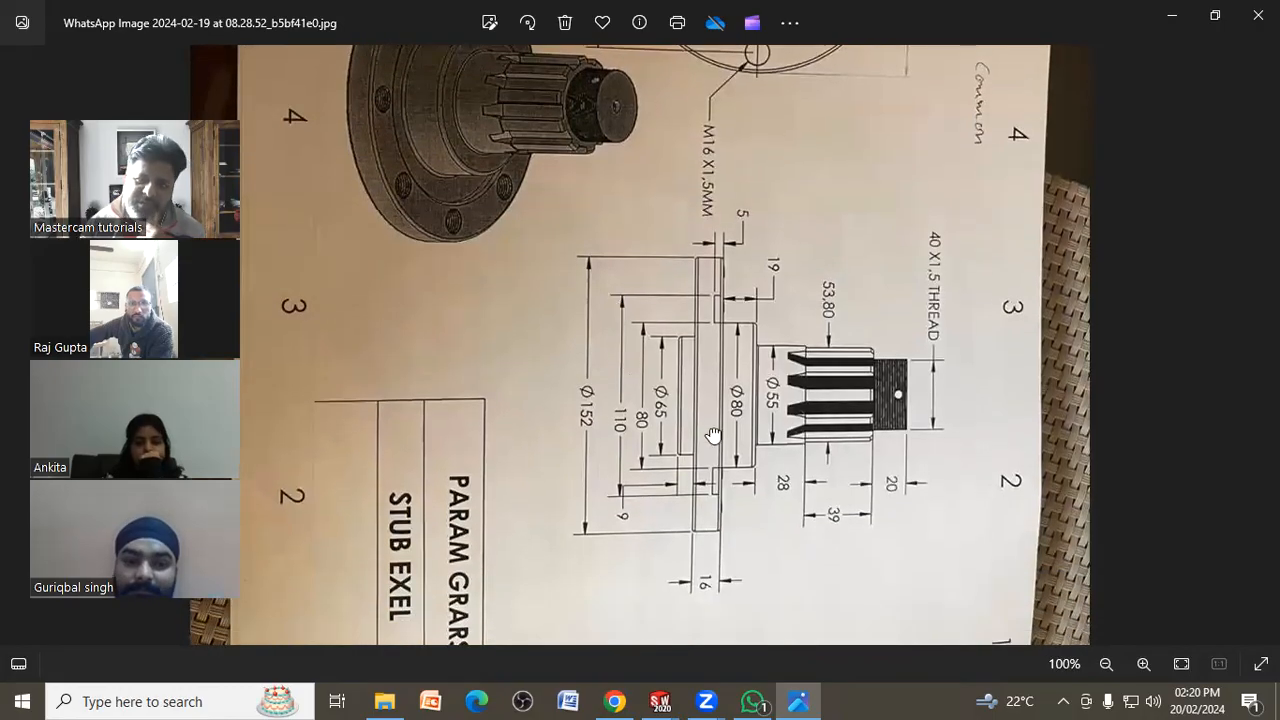
Switch to Part9 in SOLIDWORKS and start a revolved boss sketch on the Right Plane, viewed from the opposite side
drag(713, 436, 693, 413)
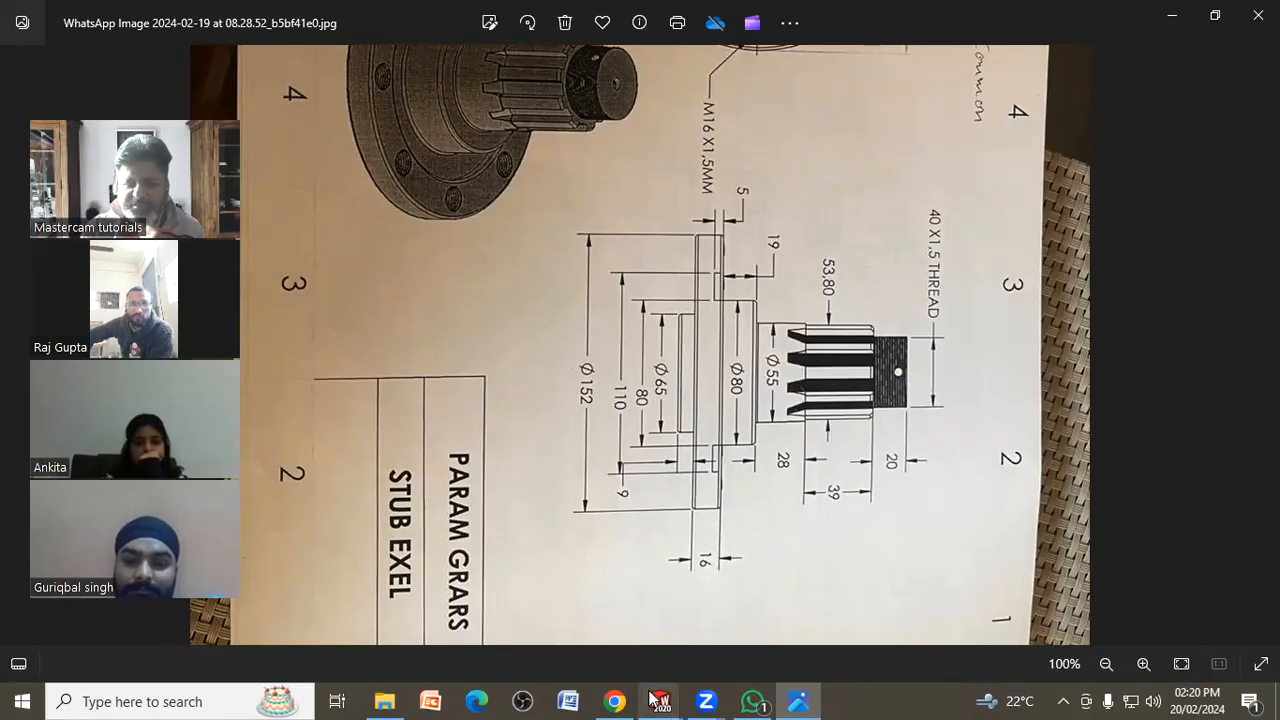
mouse_move(660, 701)
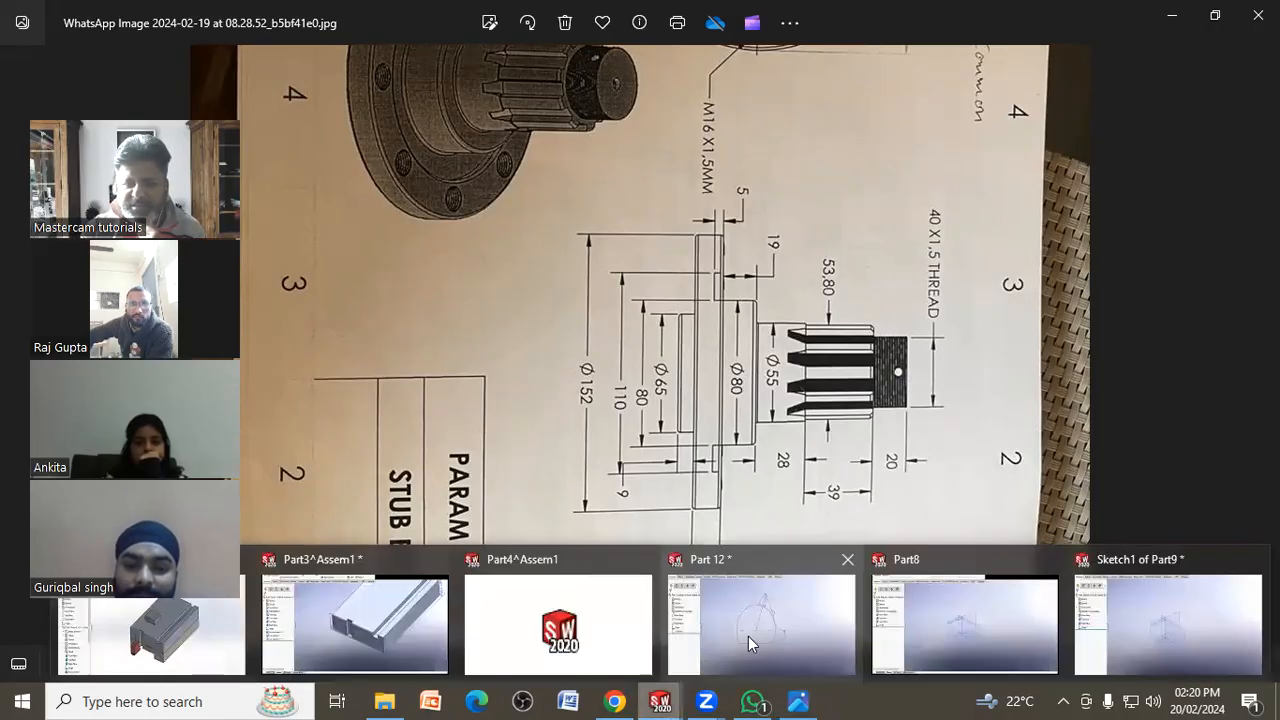
click(1196, 626)
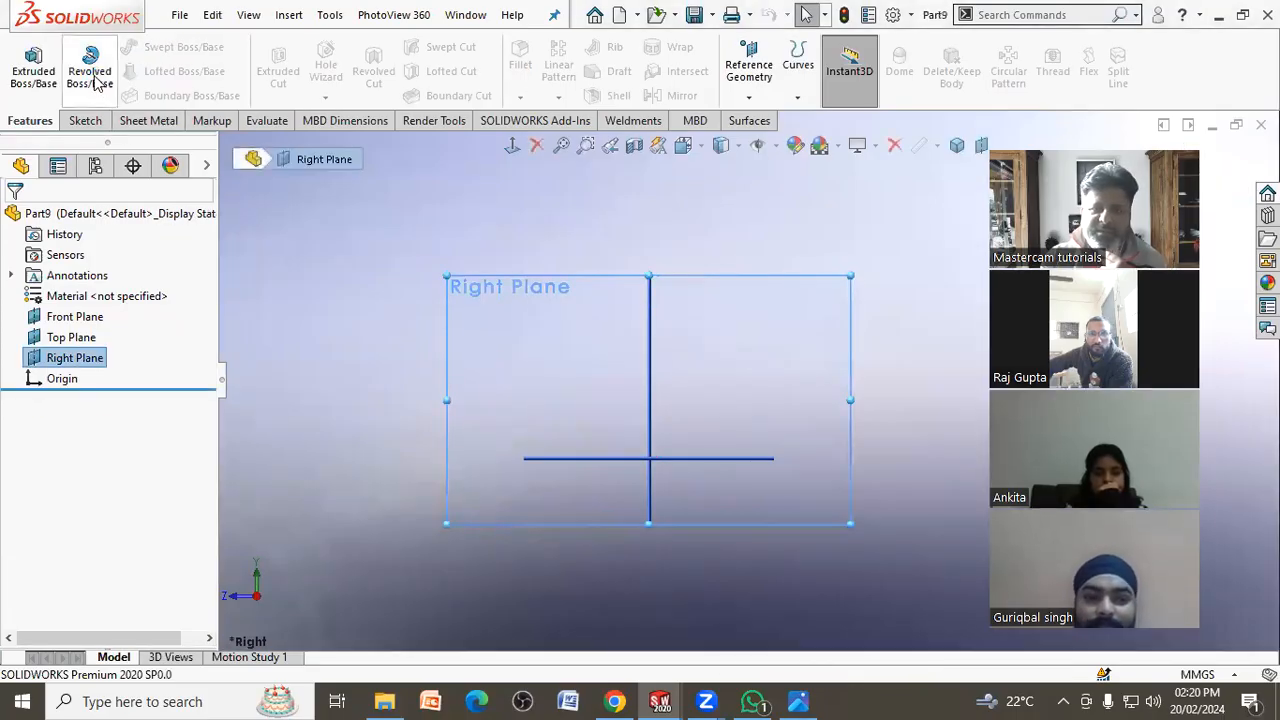
click(90, 70)
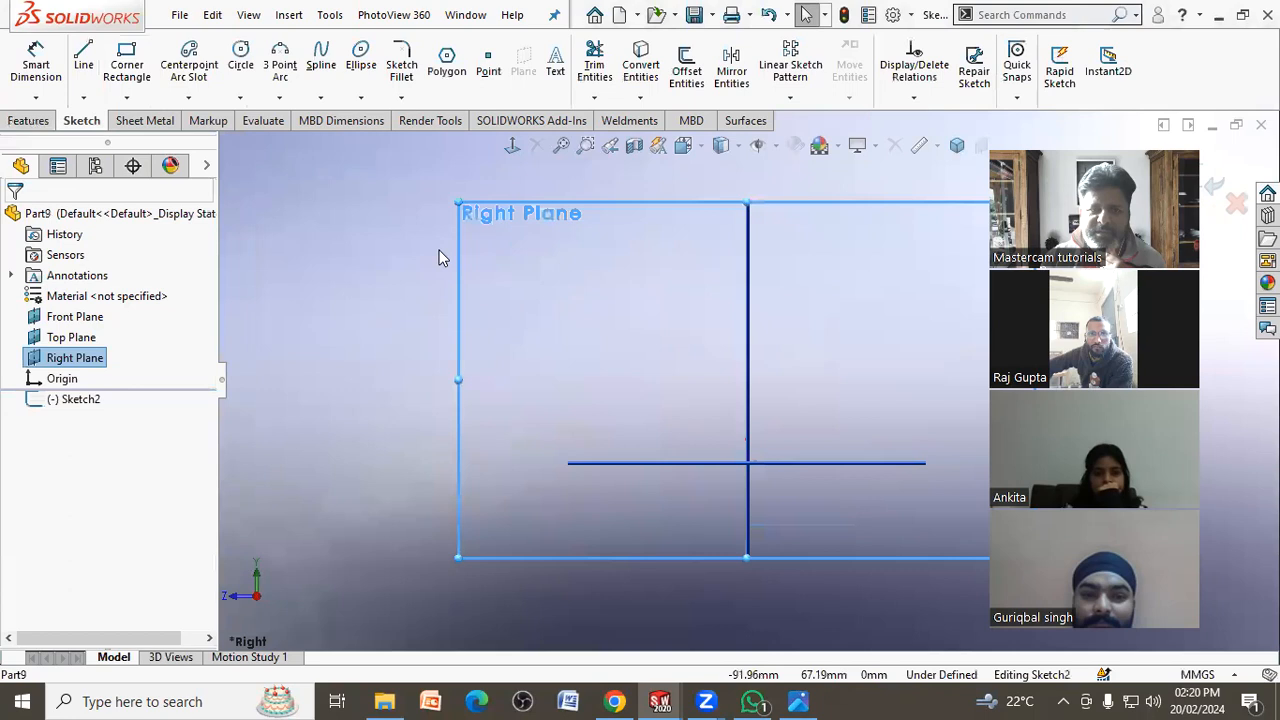
click(513, 146)
Hide the Top, Front and Right planes
click(70, 337)
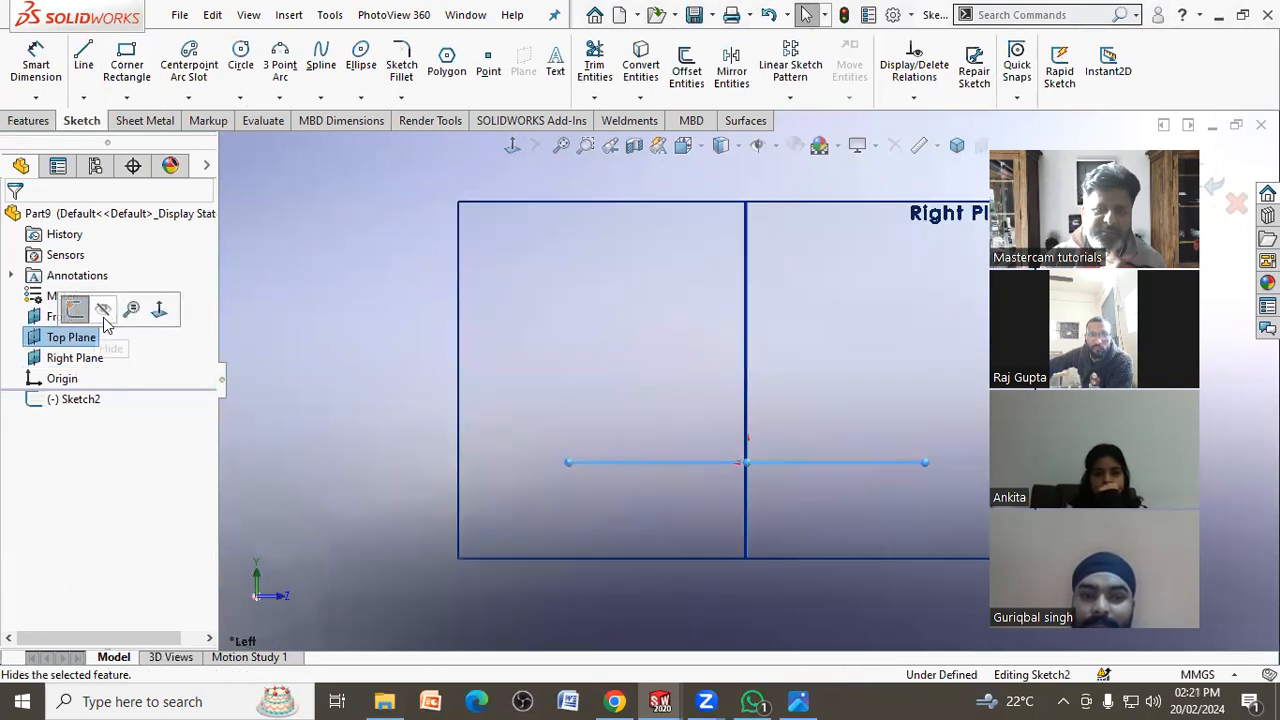
click(85, 316)
click(127, 299)
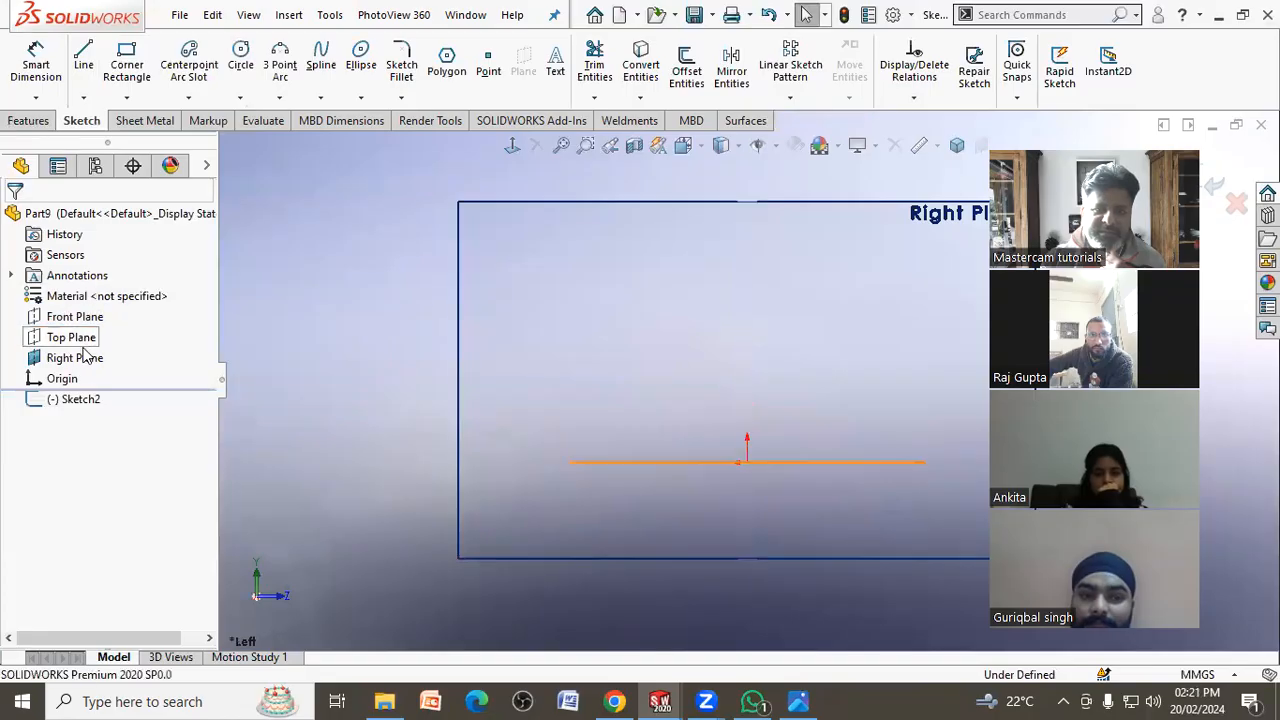
click(75, 357)
click(128, 337)
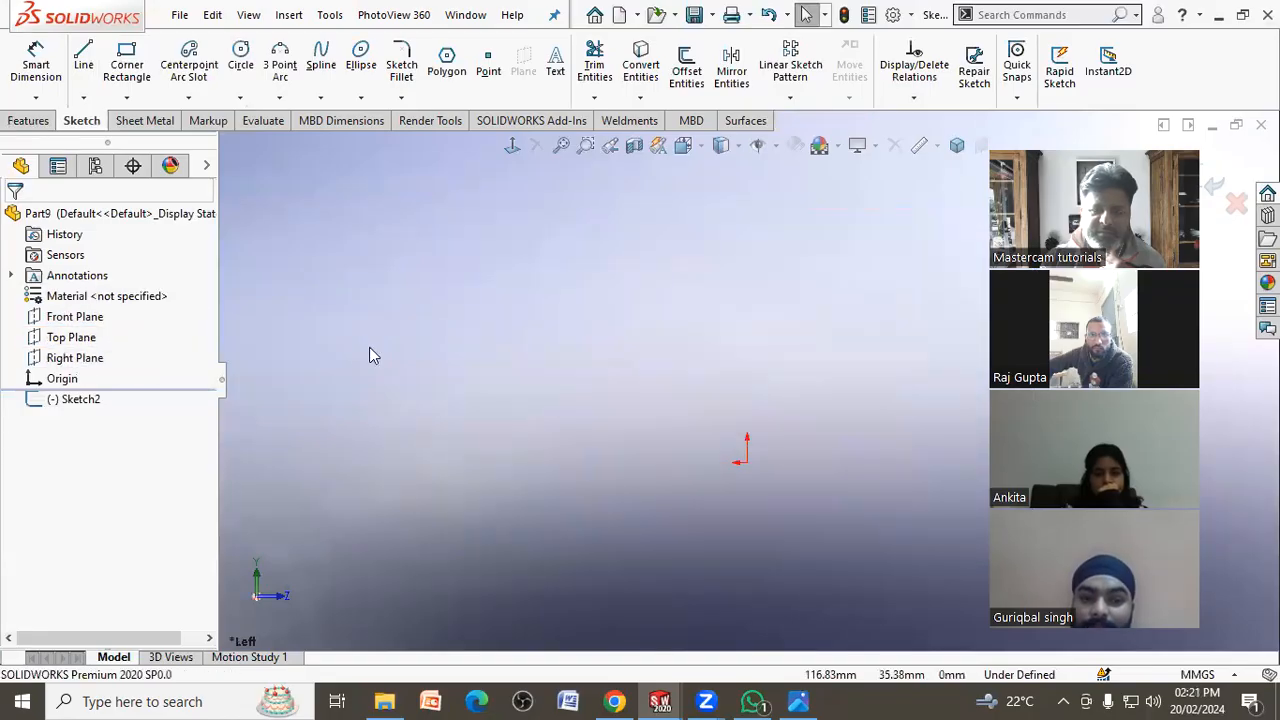
Consult the stub axle drawing and sketch a horizontal centerline about 55 mm long starting at the origin as the revolve axis
click(799, 702)
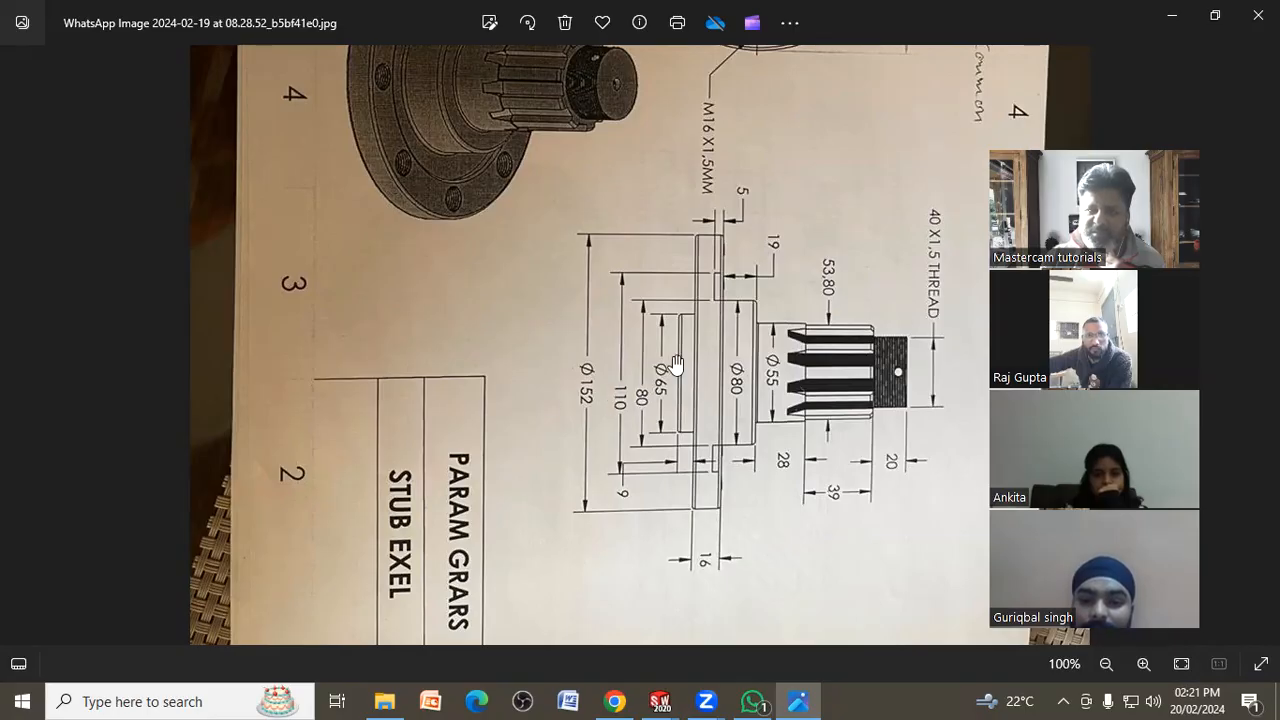
click(1172, 15)
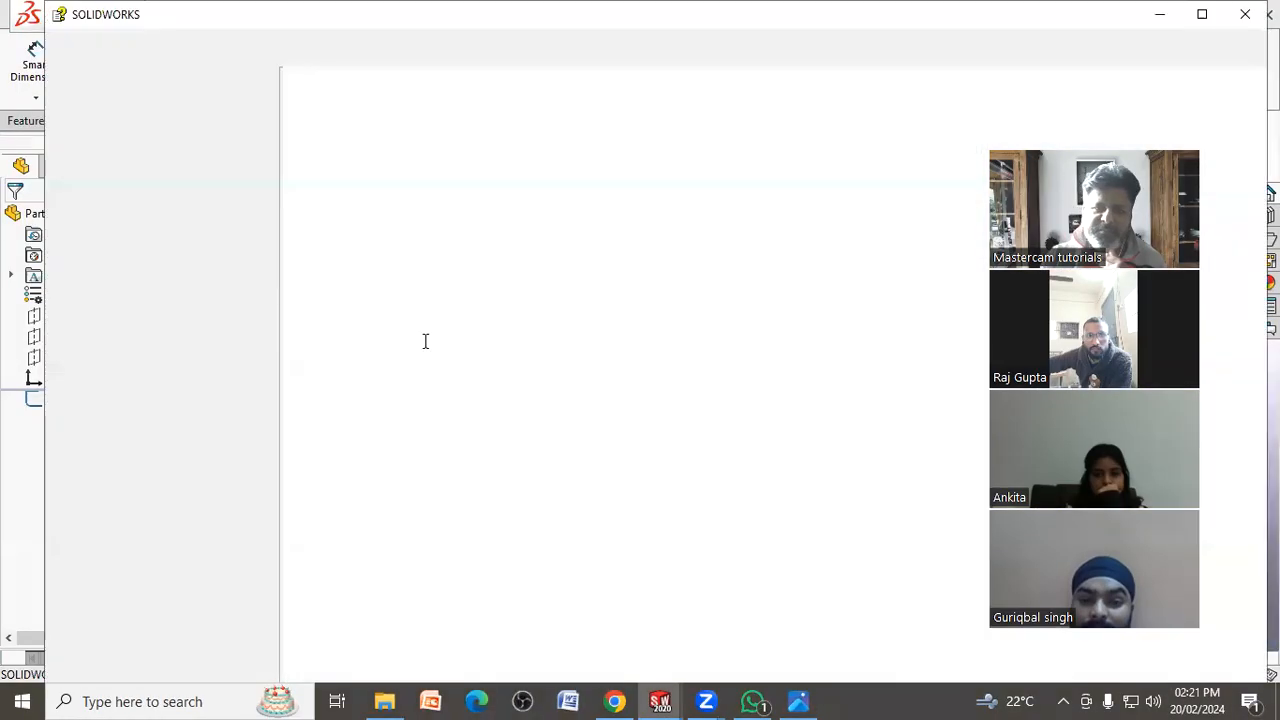
click(1245, 14)
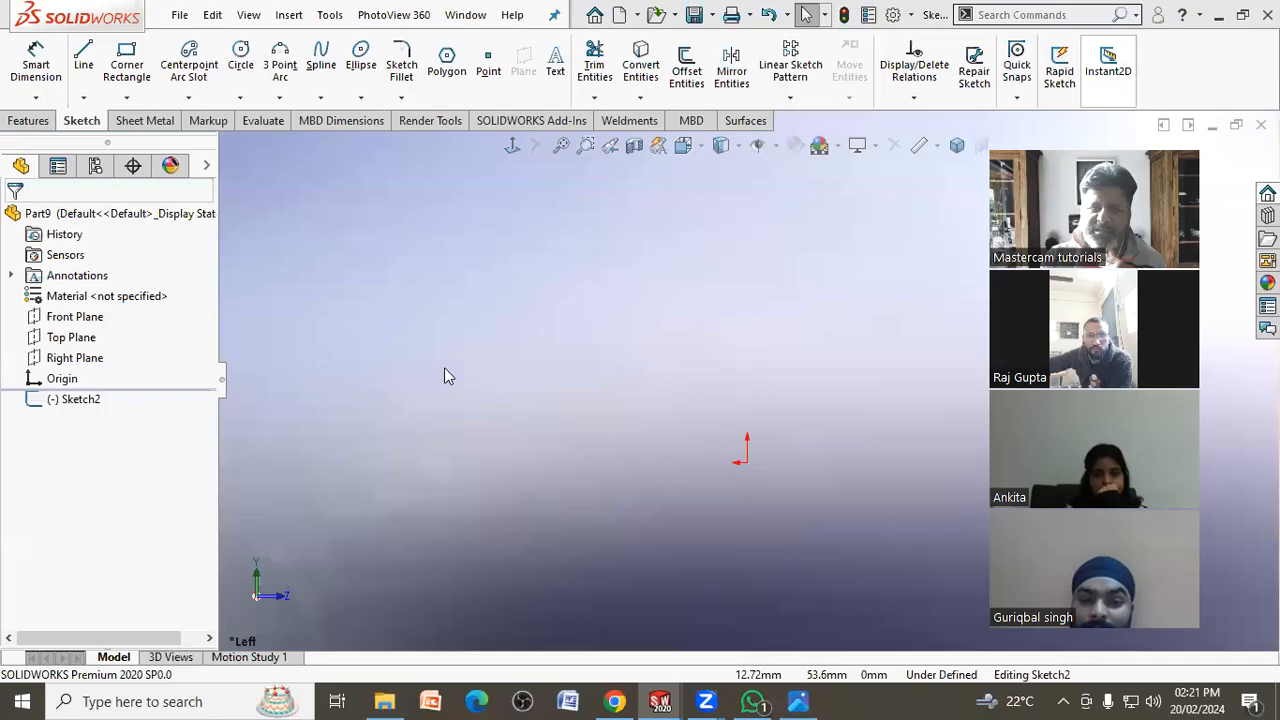
click(85, 100)
click(120, 217)
scroll(640, 406, up, 1)
click(857, 419)
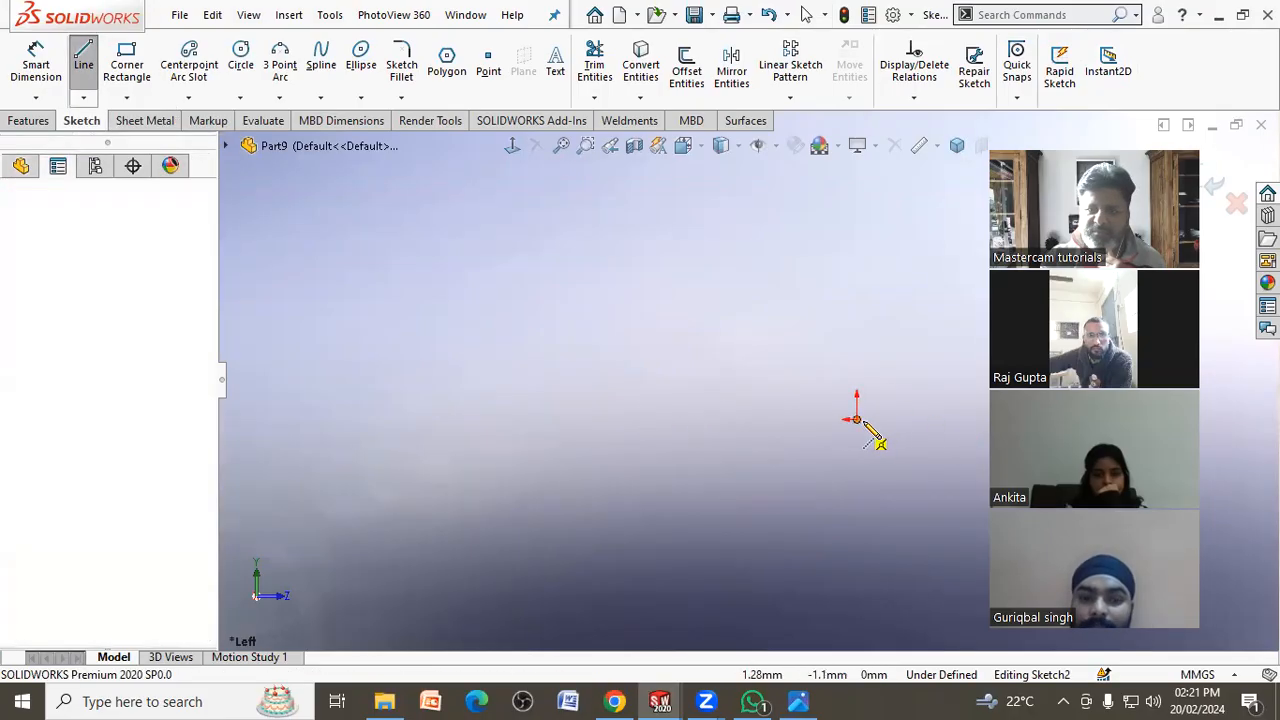
click(944, 419)
right_click(944, 420)
click(952, 435)
Sketch a vertical line about 43 mm long upward from the origin
scroll(857, 424, up, 5)
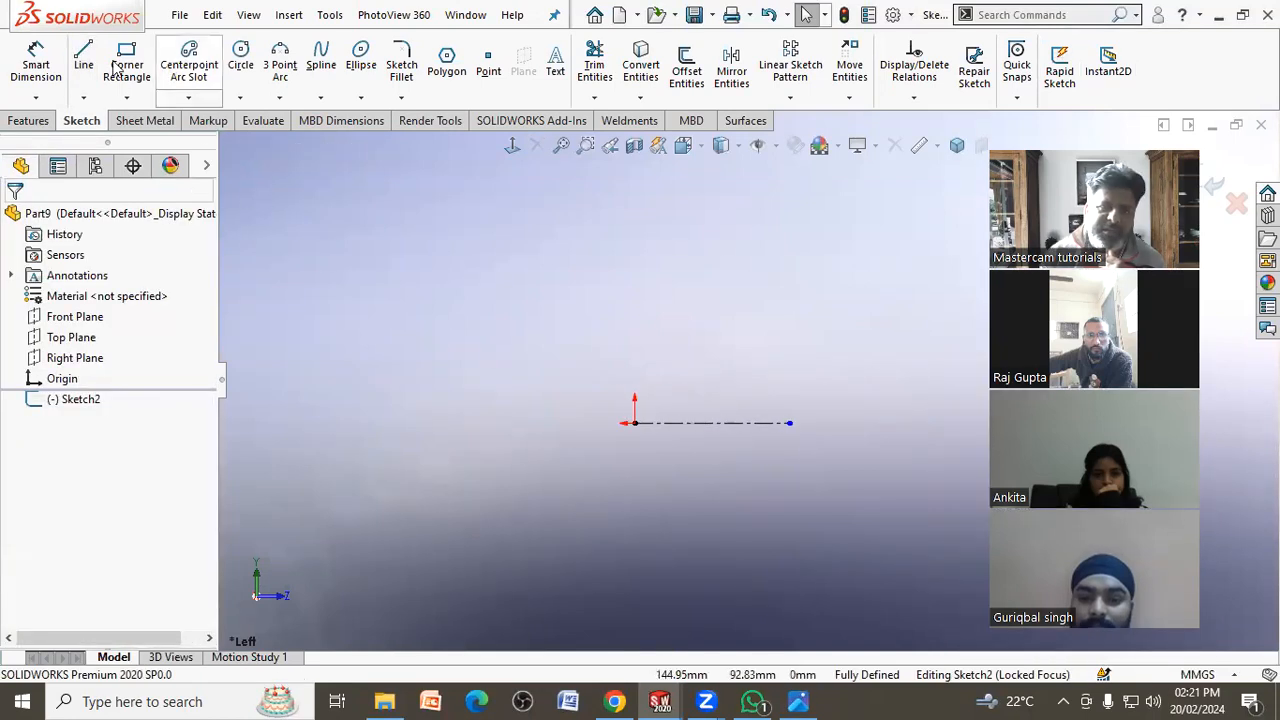
click(634, 422)
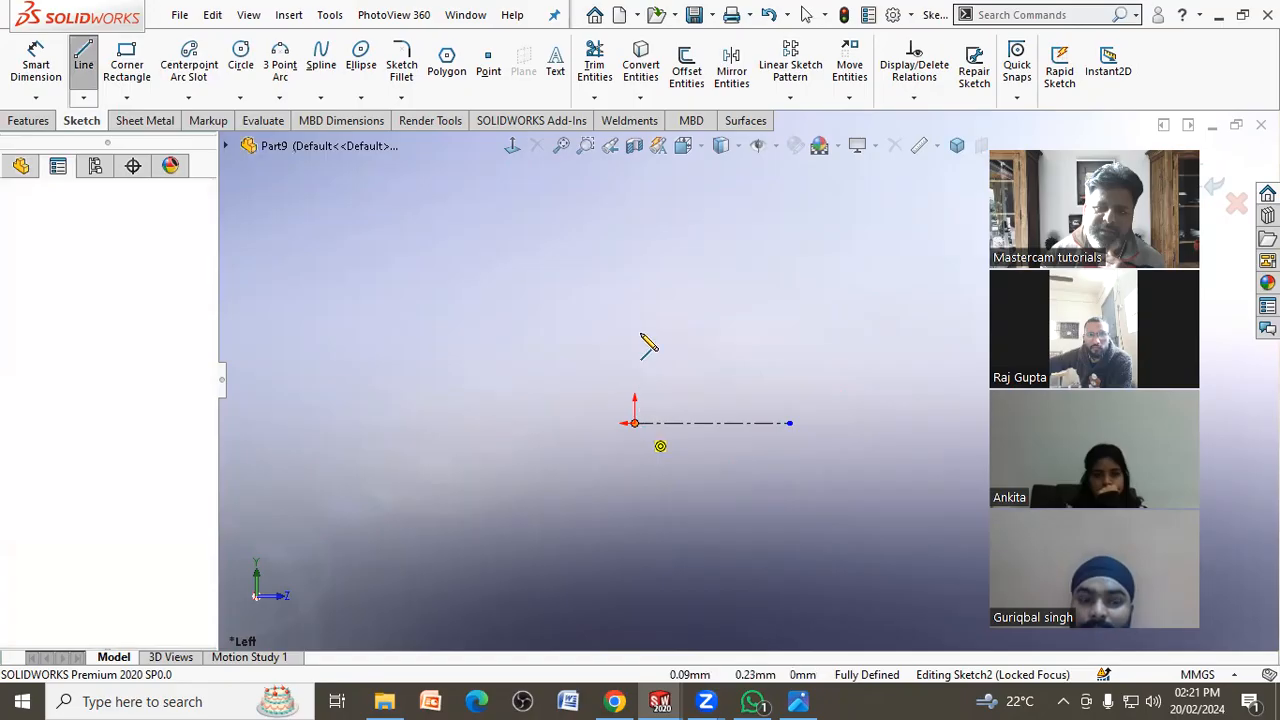
click(634, 304)
right_click(633, 304)
click(669, 317)
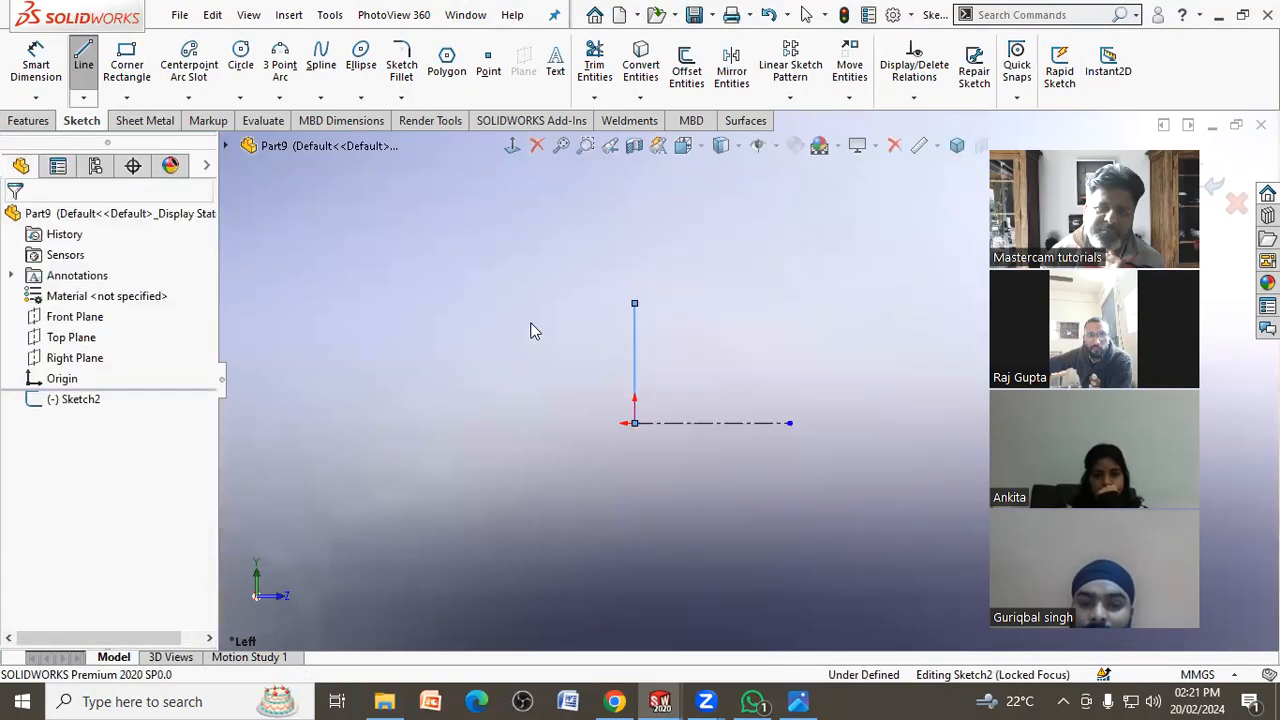
Dimension the vertical line's upper end across the centerline as a 65 mm diameter and place the dimension beside the profile
click(35, 68)
click(634, 304)
click(680, 423)
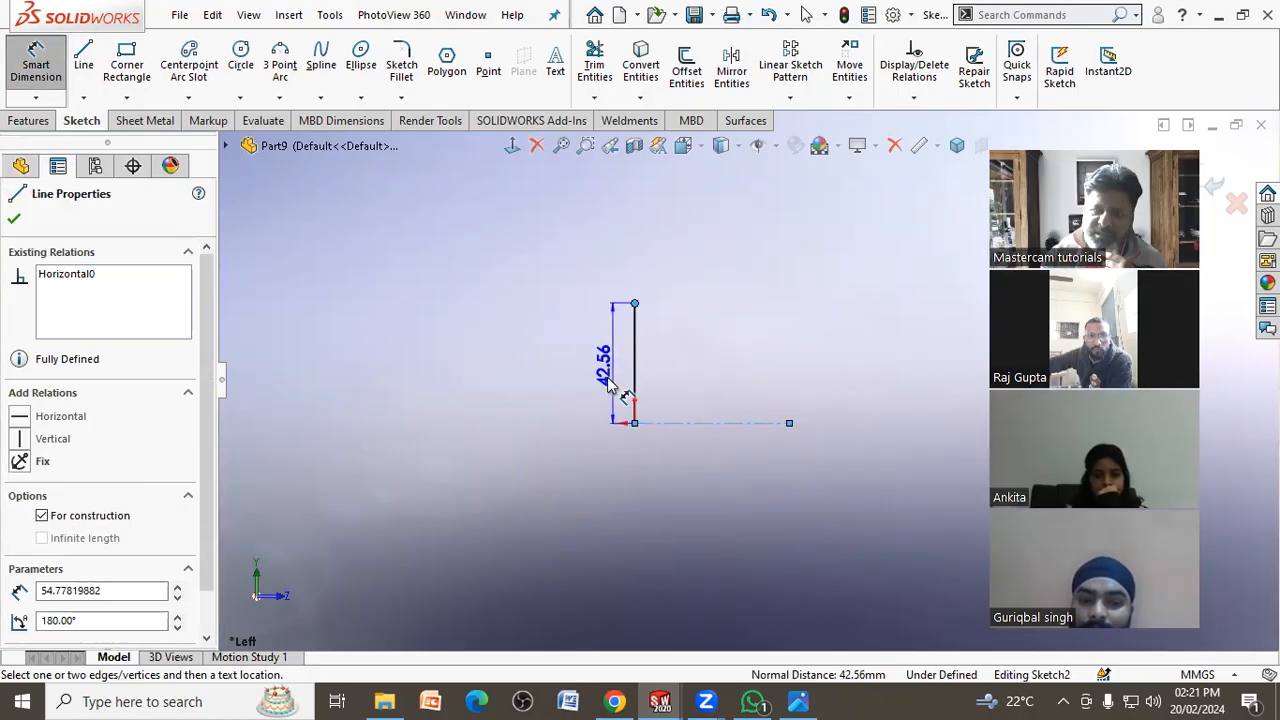
click(546, 474)
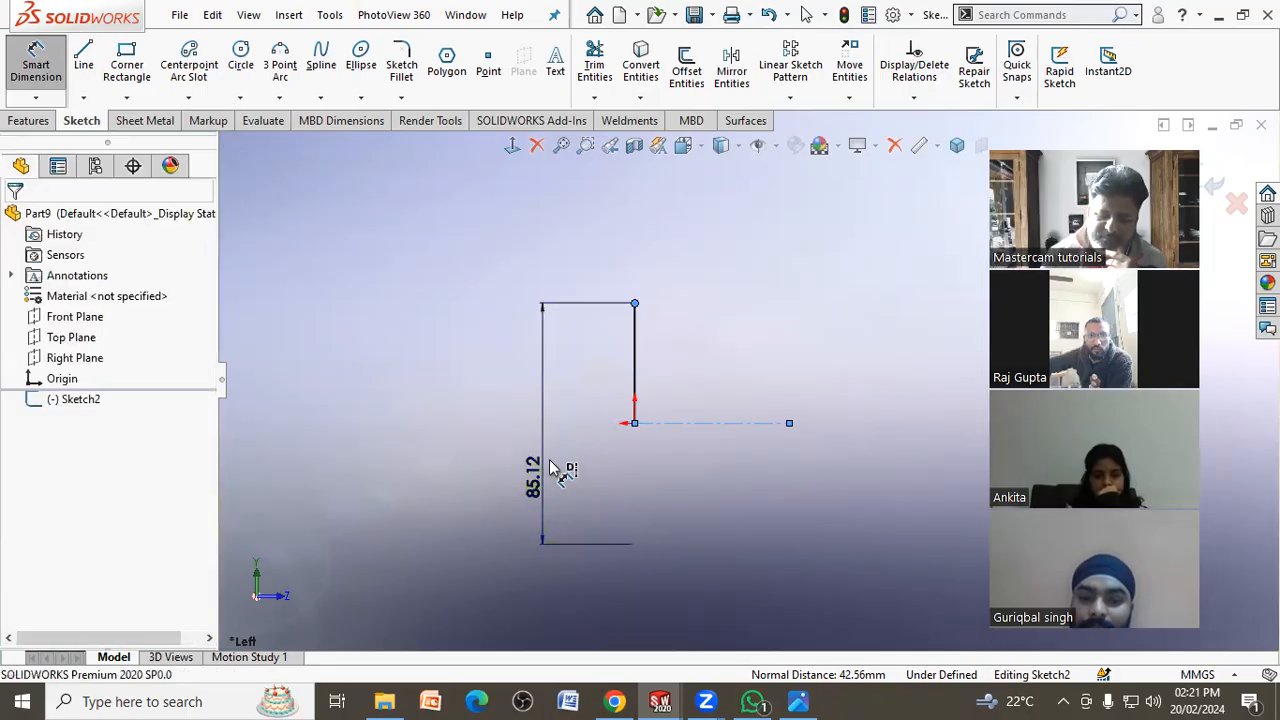
key(Return)
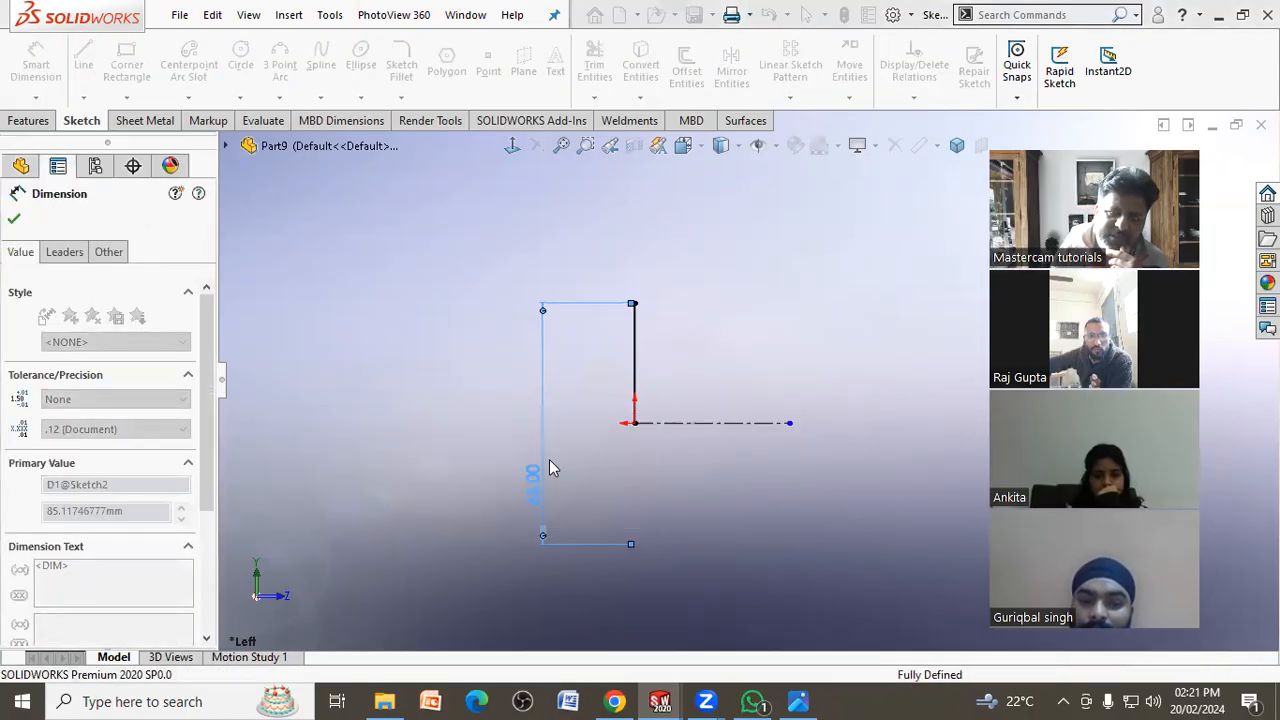
click(611, 494)
drag(540, 484, 519, 418)
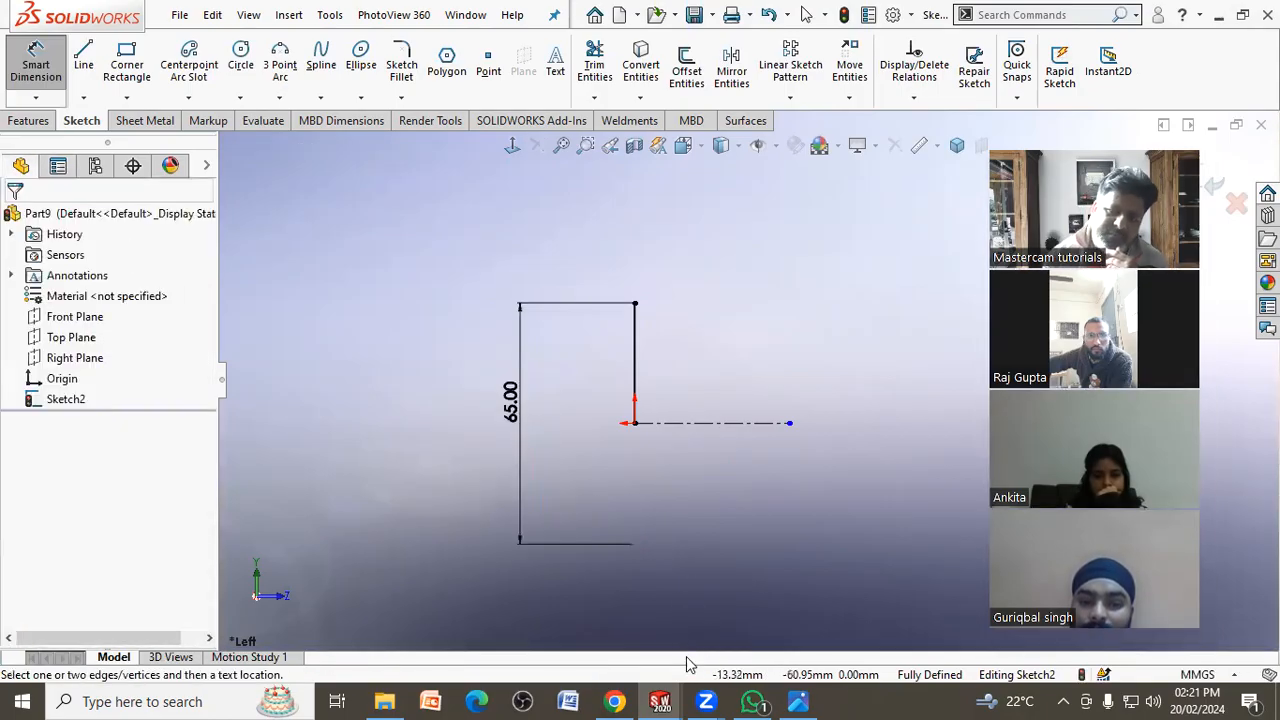
Consult the drawing and sketch a horizontal line about 9.5 mm long from the vertical line's upper end, in the centerline's direction
click(752, 701)
click(752, 701)
click(797, 701)
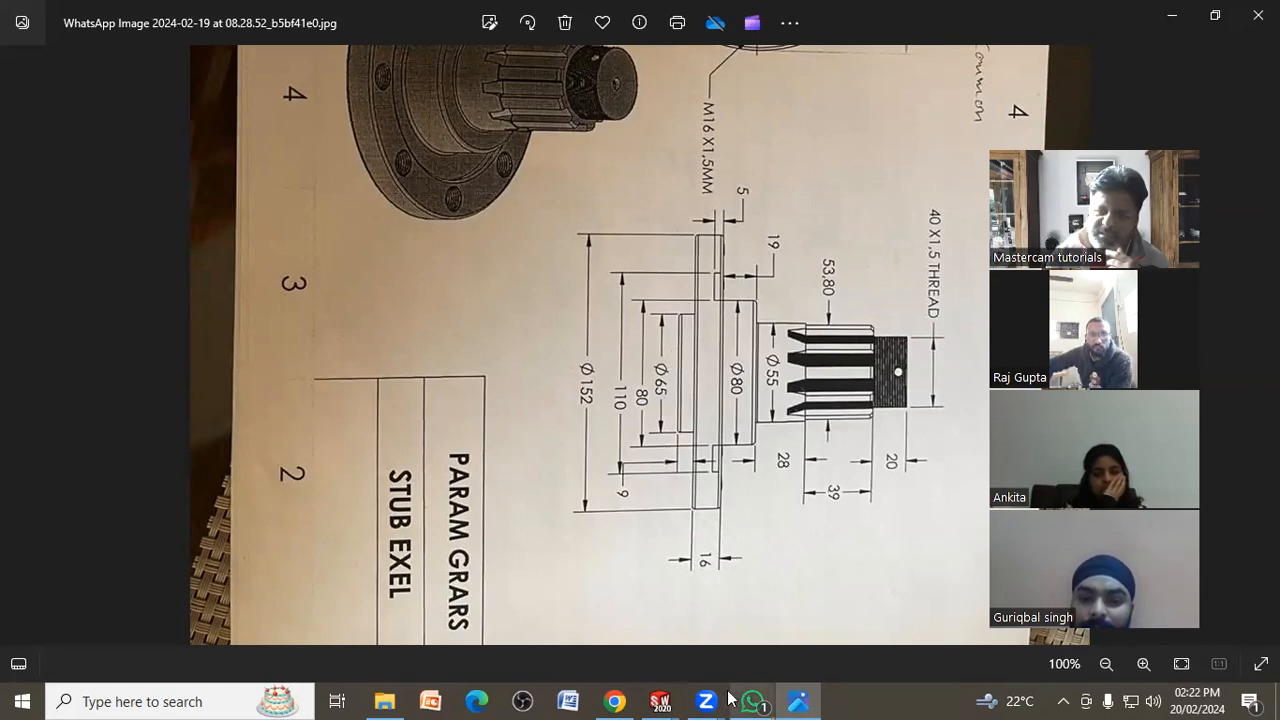
mouse_move(675, 698)
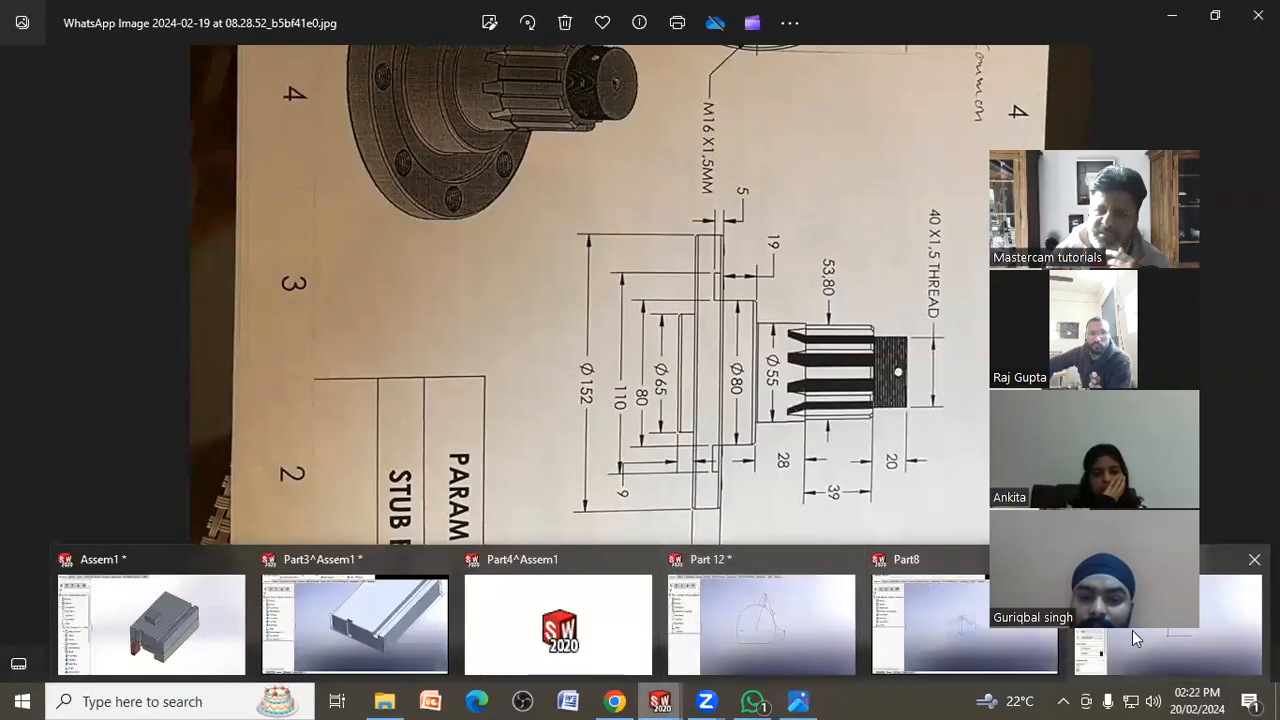
click(1132, 630)
key(l)
click(634, 303)
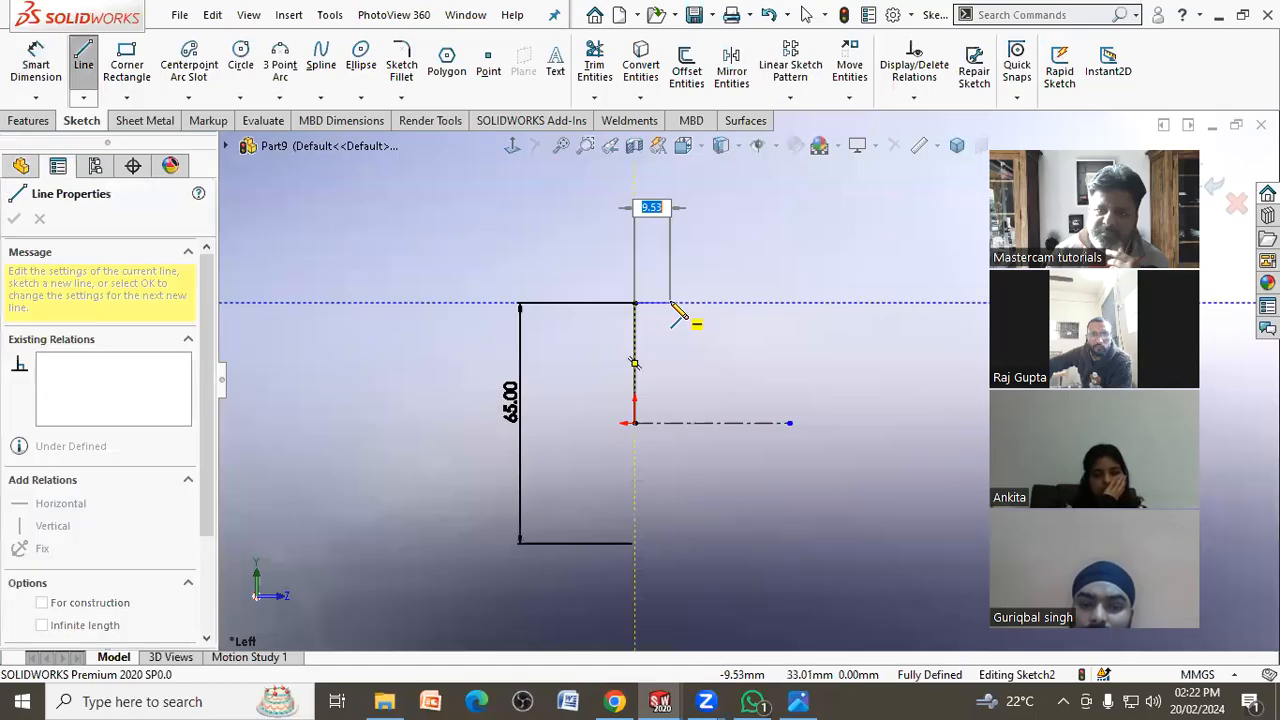
click(670, 303)
right_click(680, 315)
click(690, 316)
Dimension the short horizontal line at 6 mm and leave the dimension tool
click(45, 68)
click(662, 301)
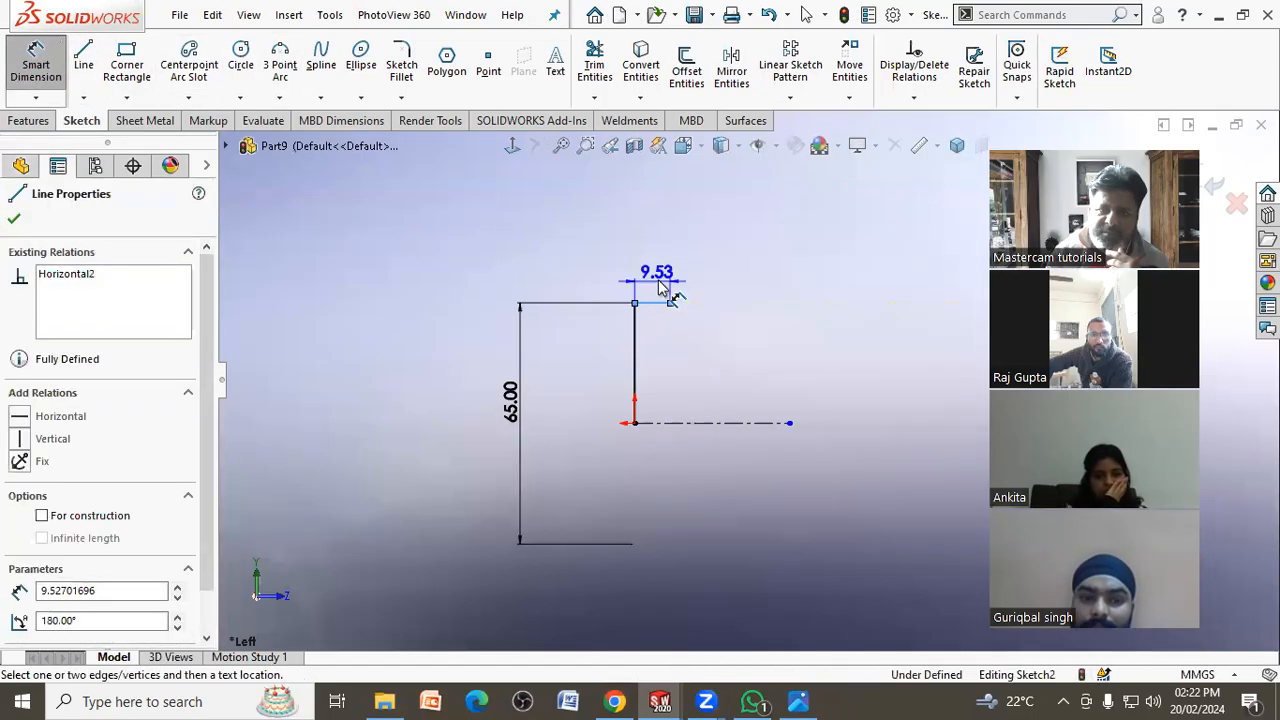
click(660, 287)
text(6)
key(Return)
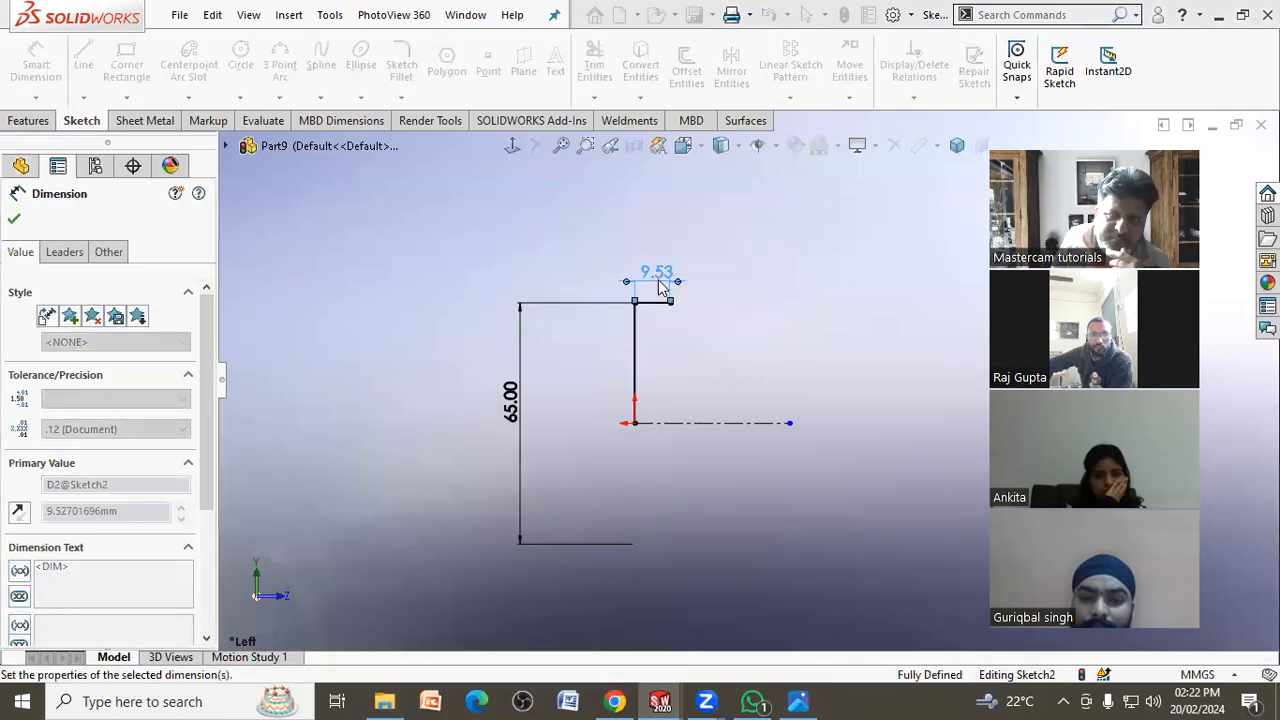
right_click(723, 279)
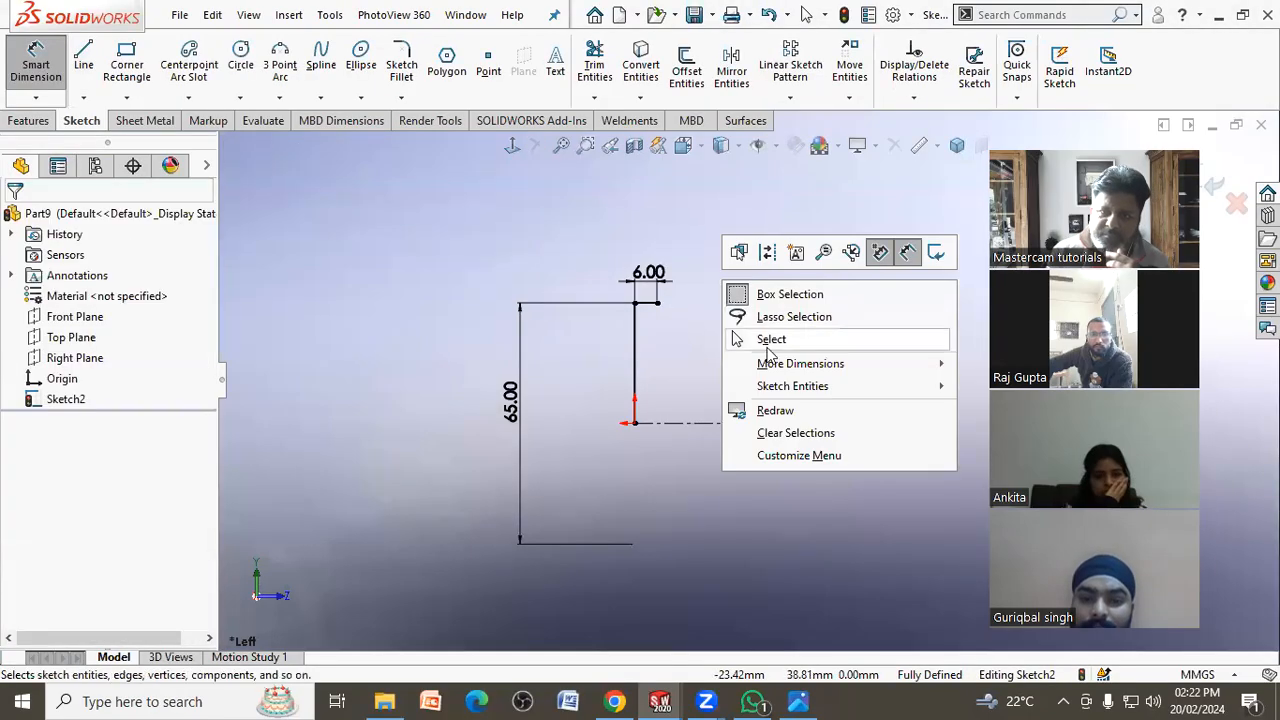
click(765, 337)
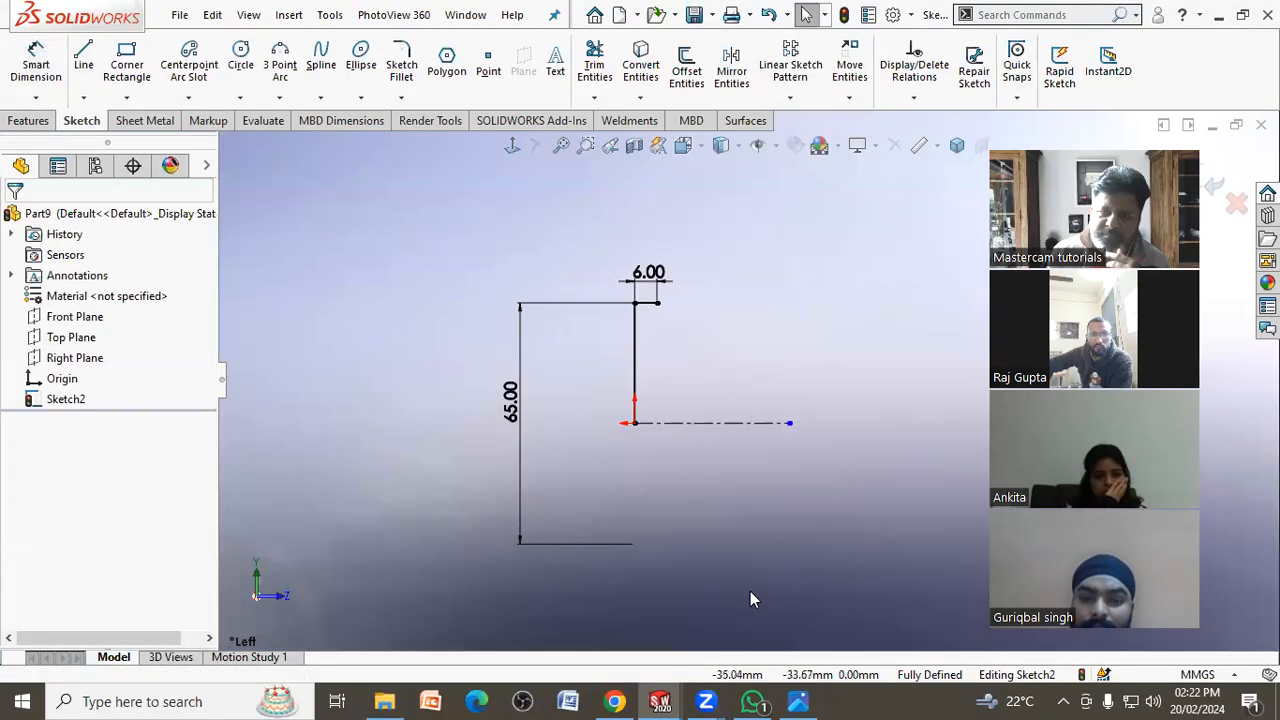
Following the drawing, sketch the flange outline from the 6 mm line's end: up about 38 mm, across, and down with a small rectangular recess
click(798, 701)
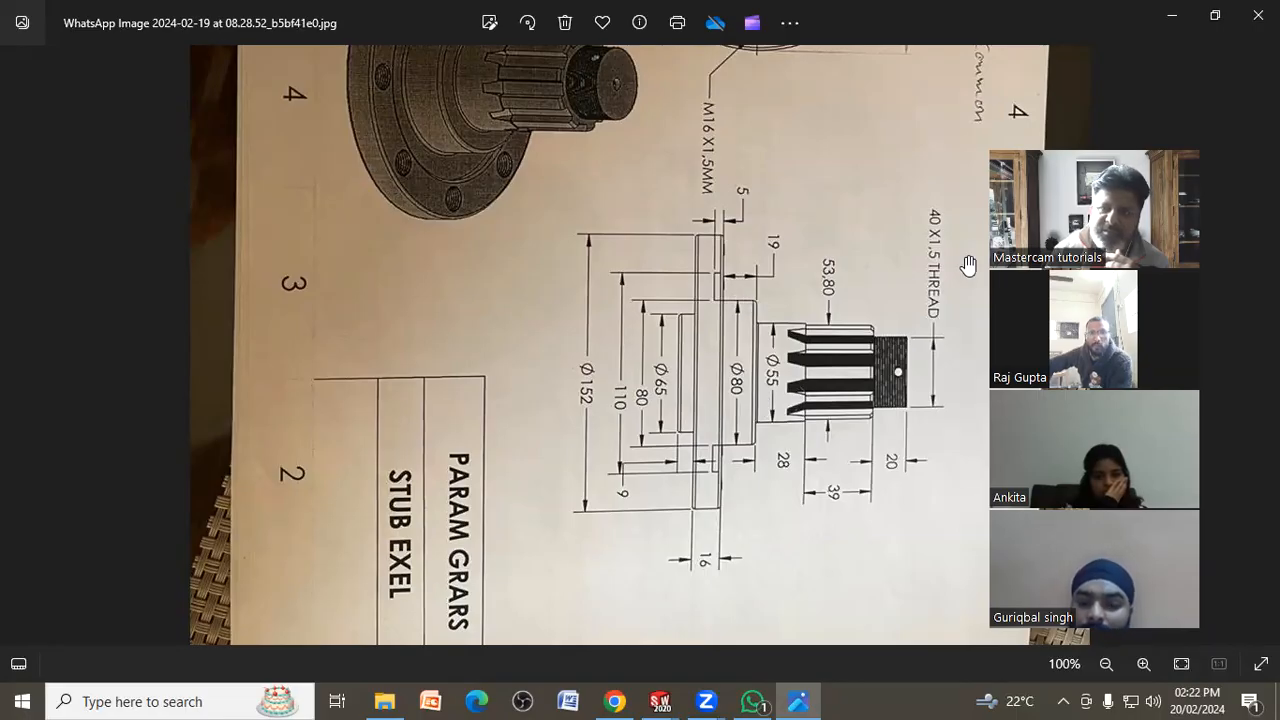
click(1172, 15)
click(81, 76)
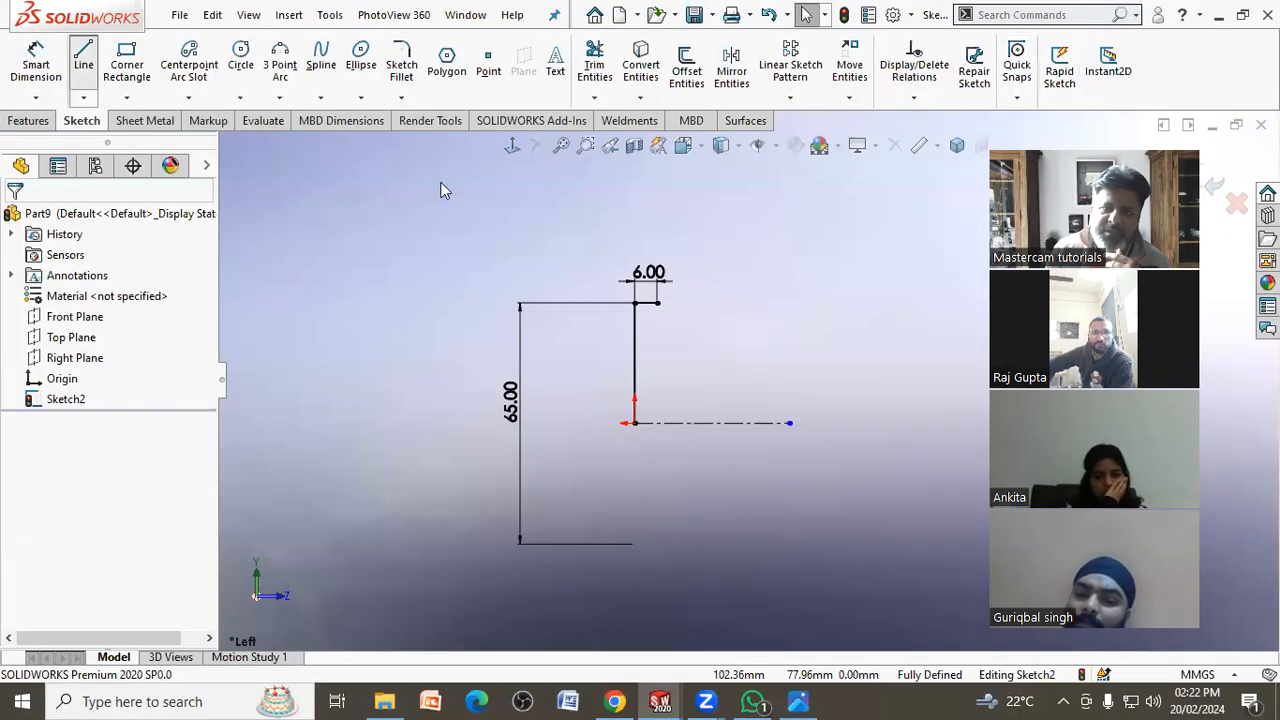
scroll(730, 340, up, 5)
scroll(726, 334, down, 6)
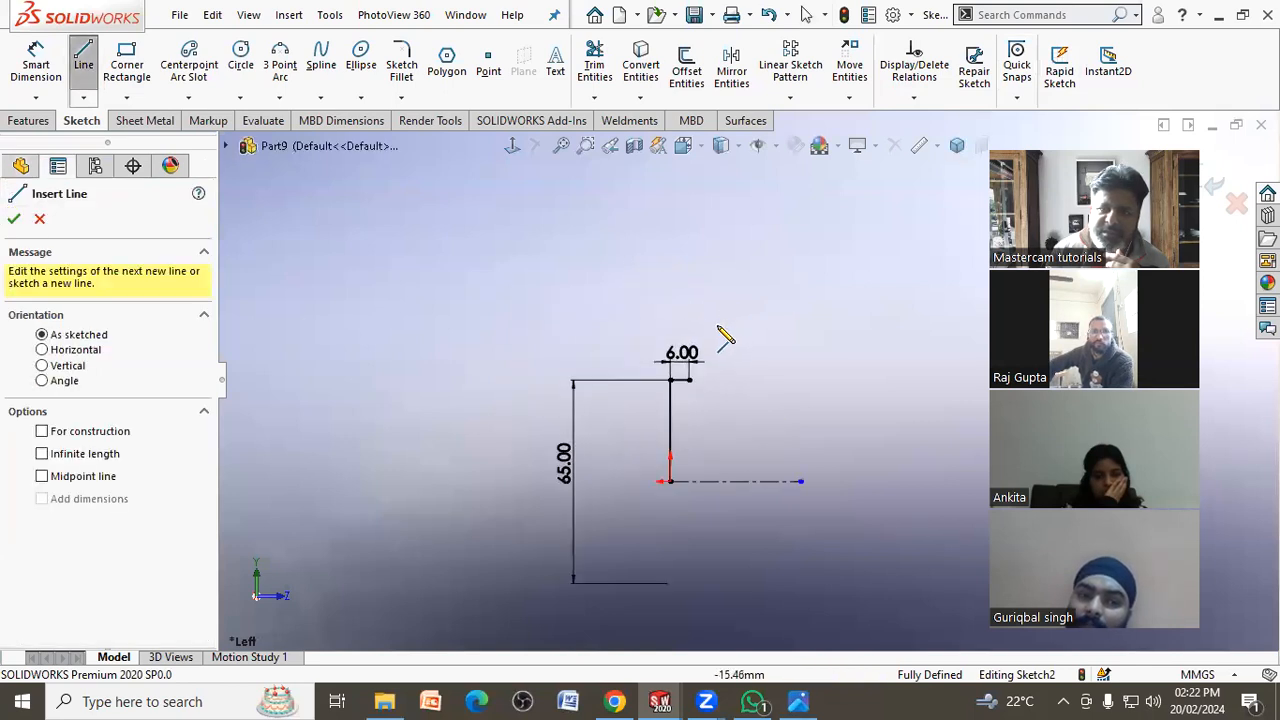
click(683, 394)
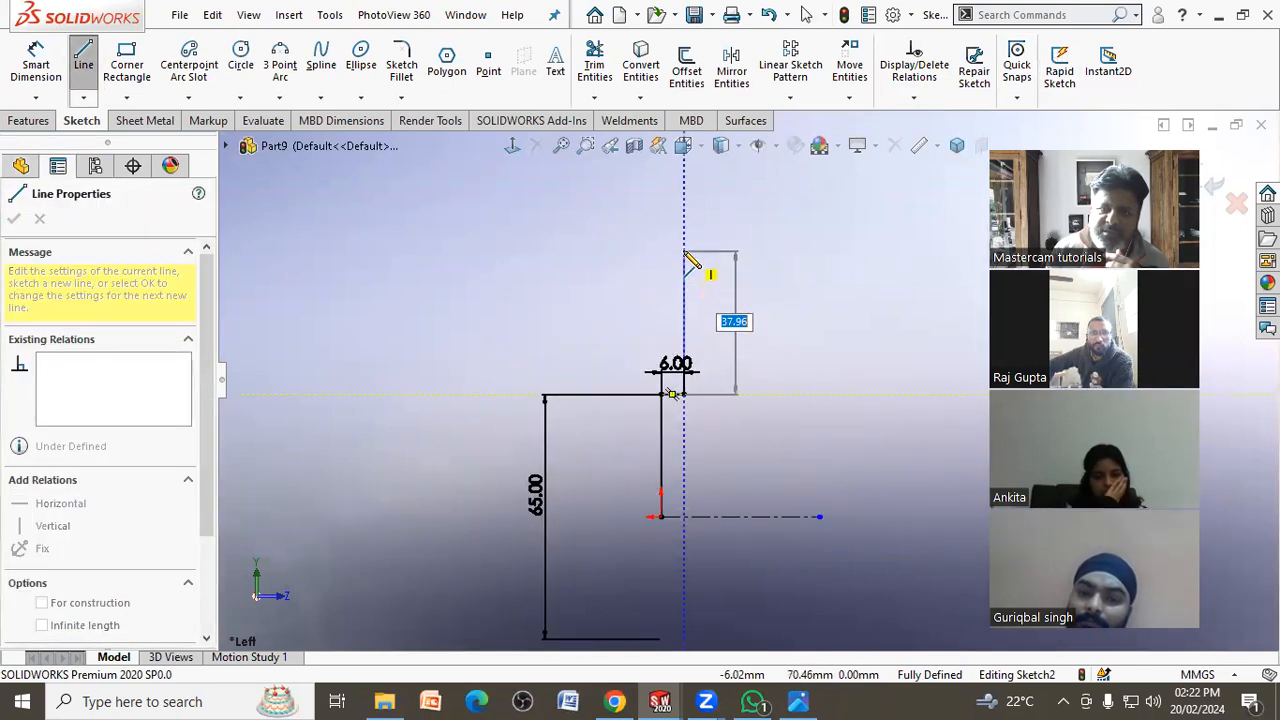
click(720, 252)
click(724, 252)
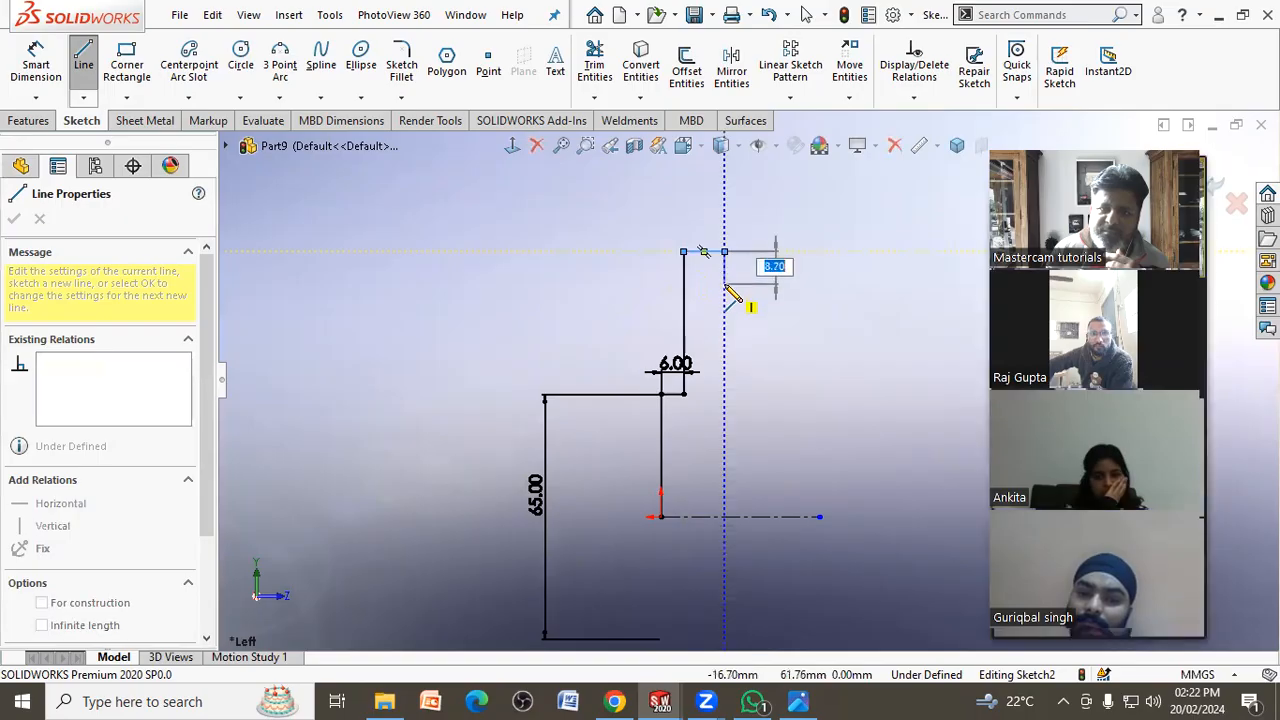
click(716, 284)
click(716, 311)
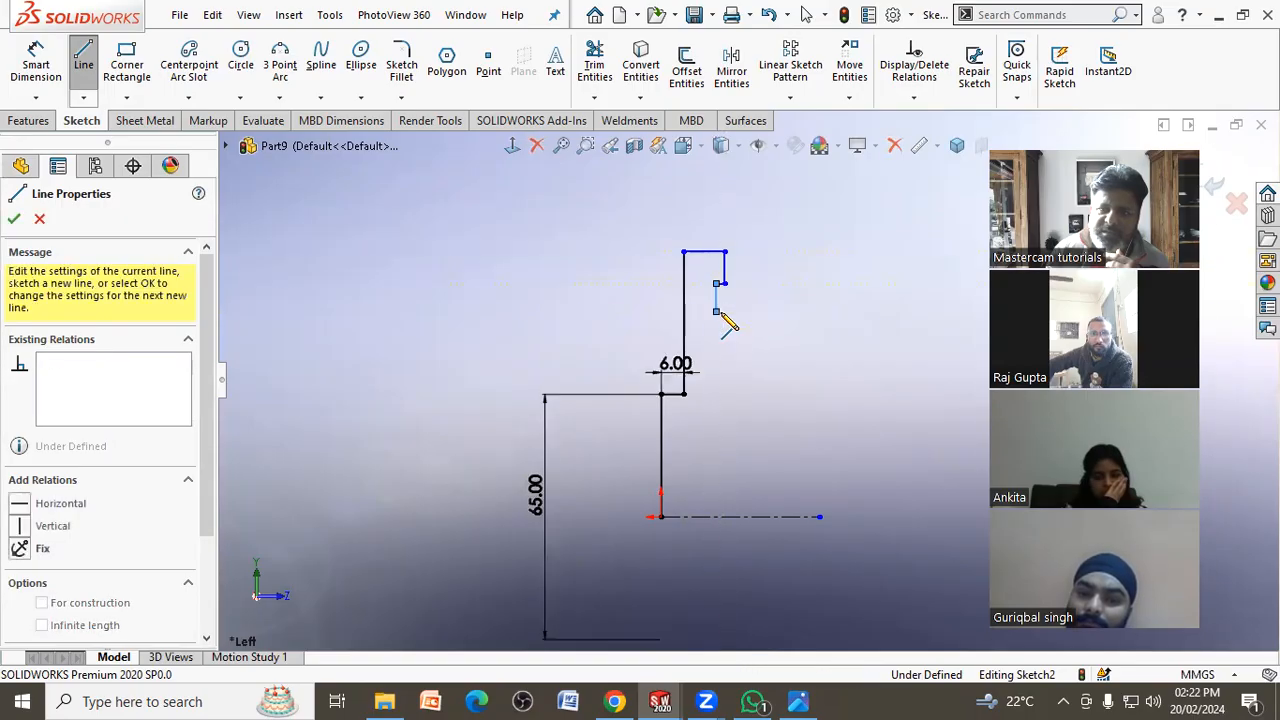
click(724, 311)
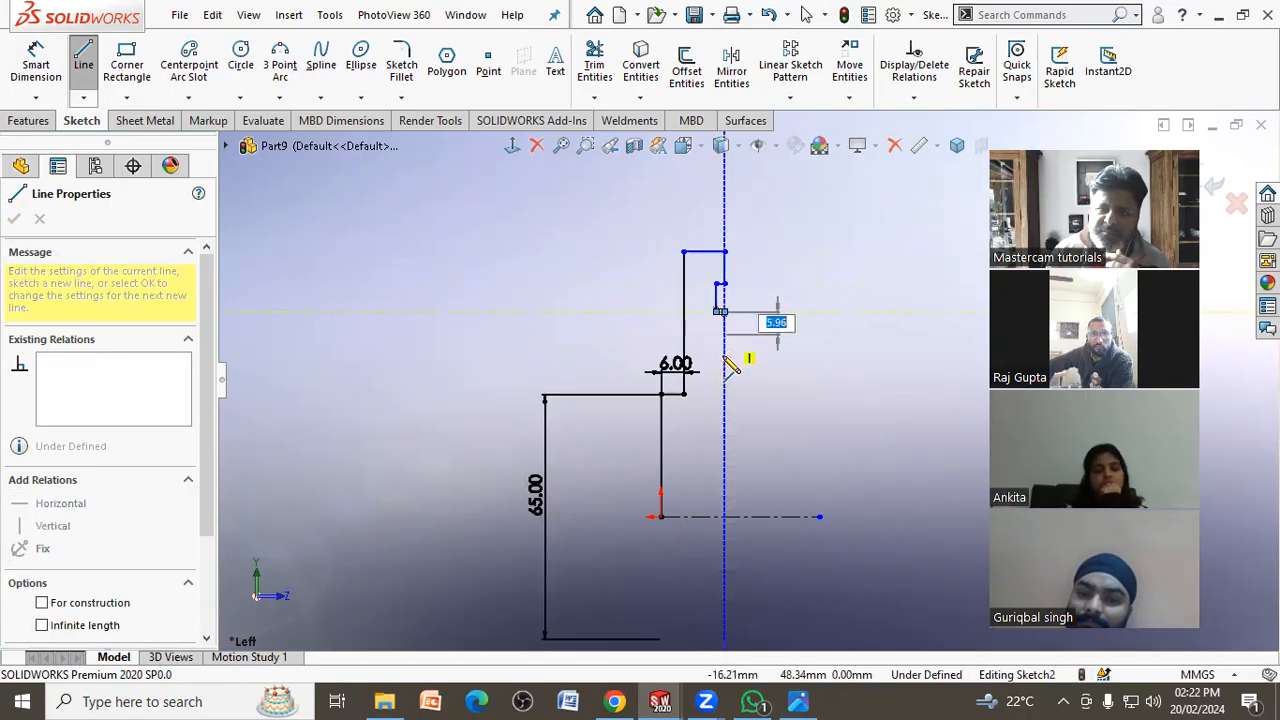
right_click(725, 368)
click(762, 380)
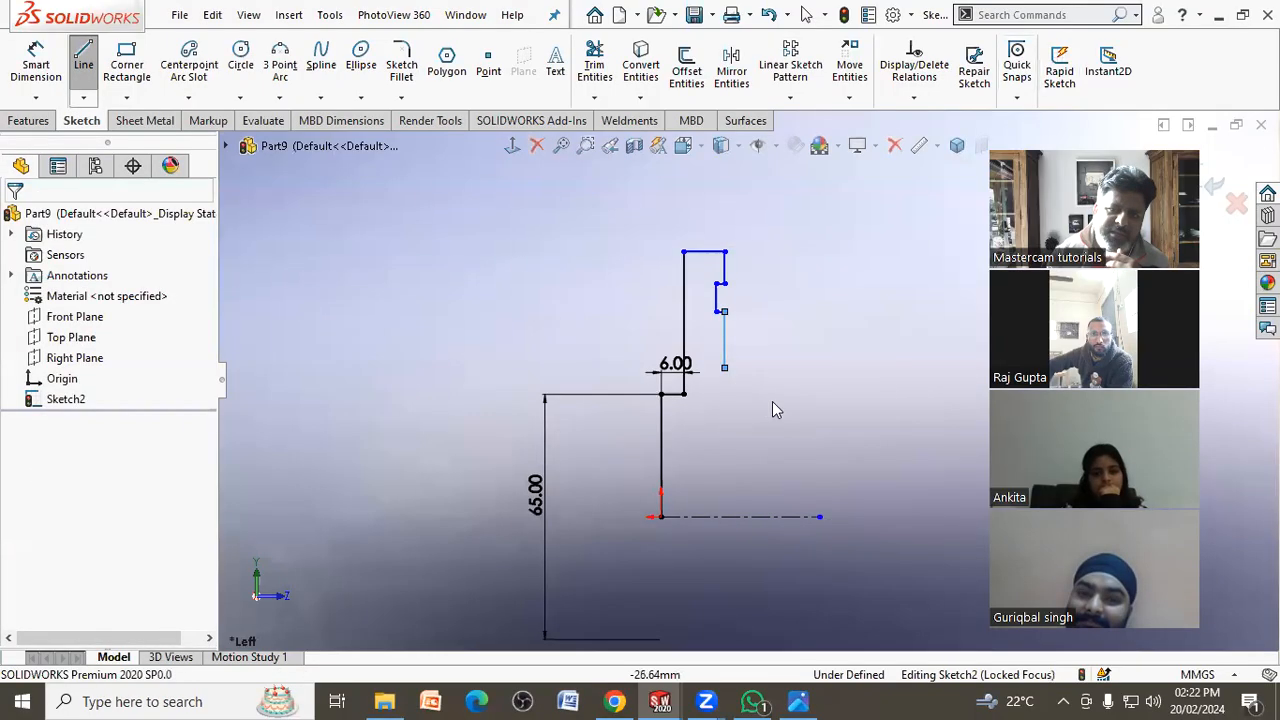
Check the drawing and dimension the flange's outer edge across the centerline as a 152 mm diameter
click(797, 700)
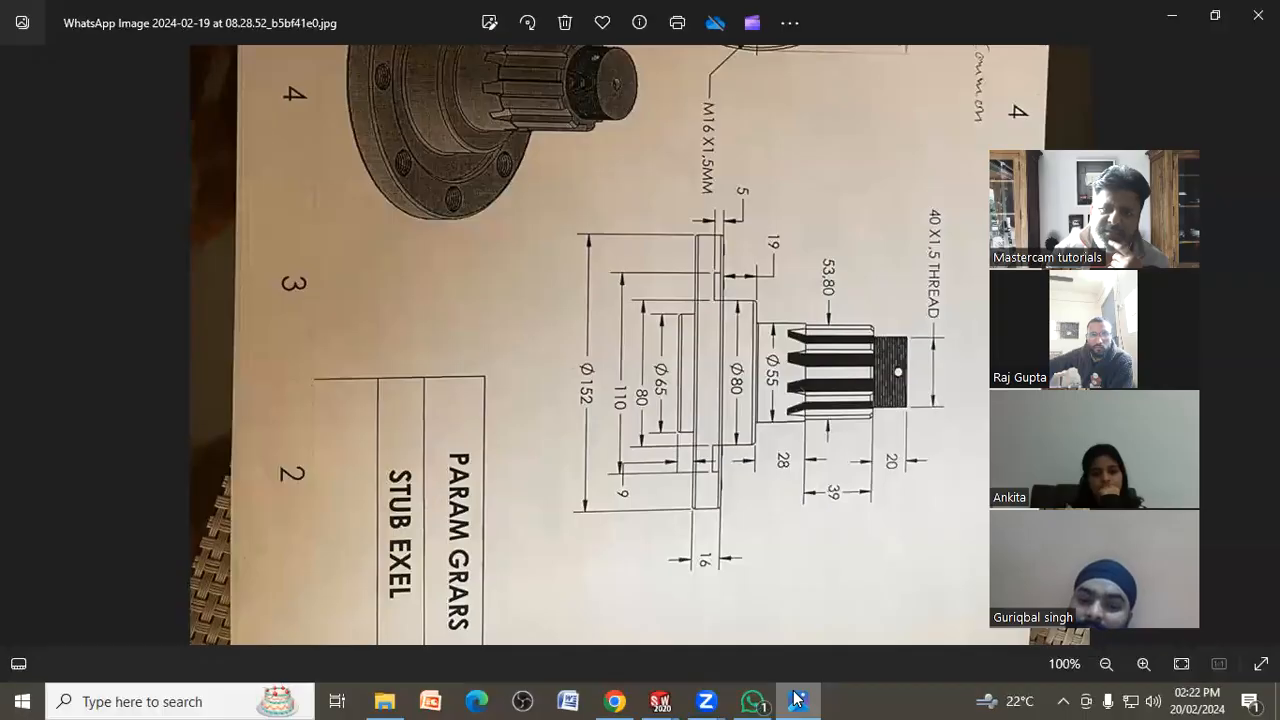
click(797, 700)
click(36, 62)
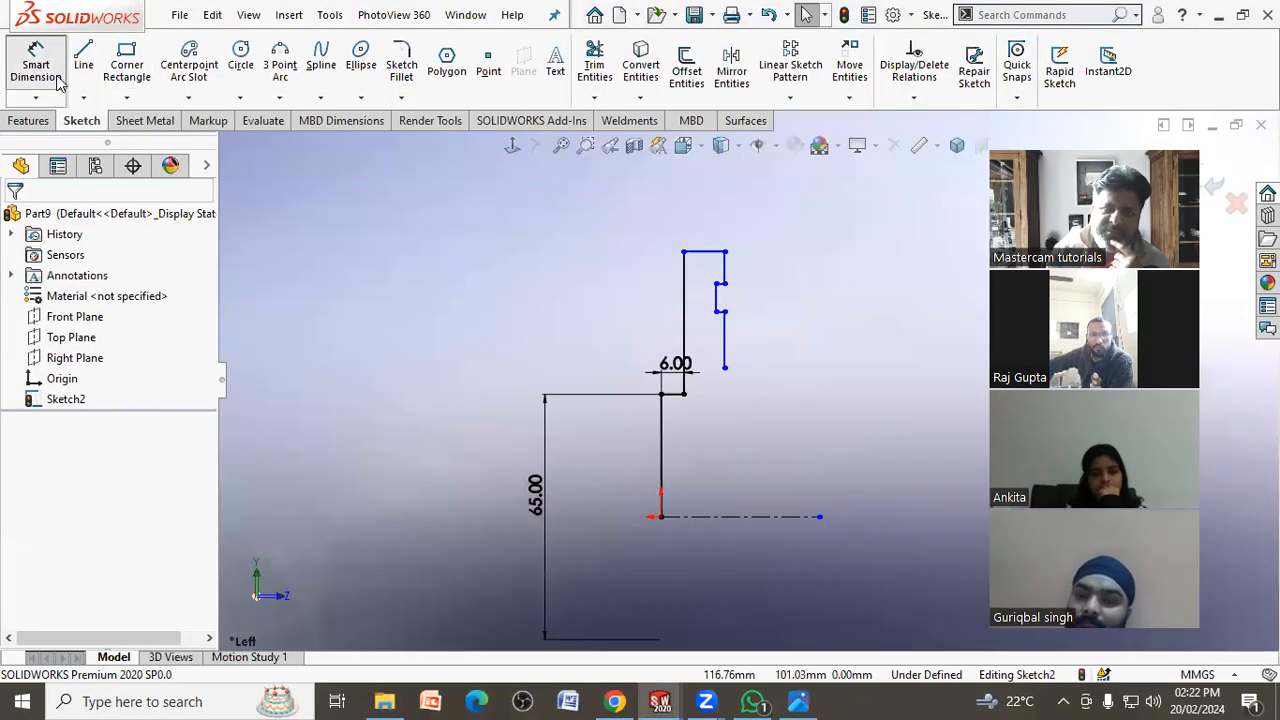
click(715, 256)
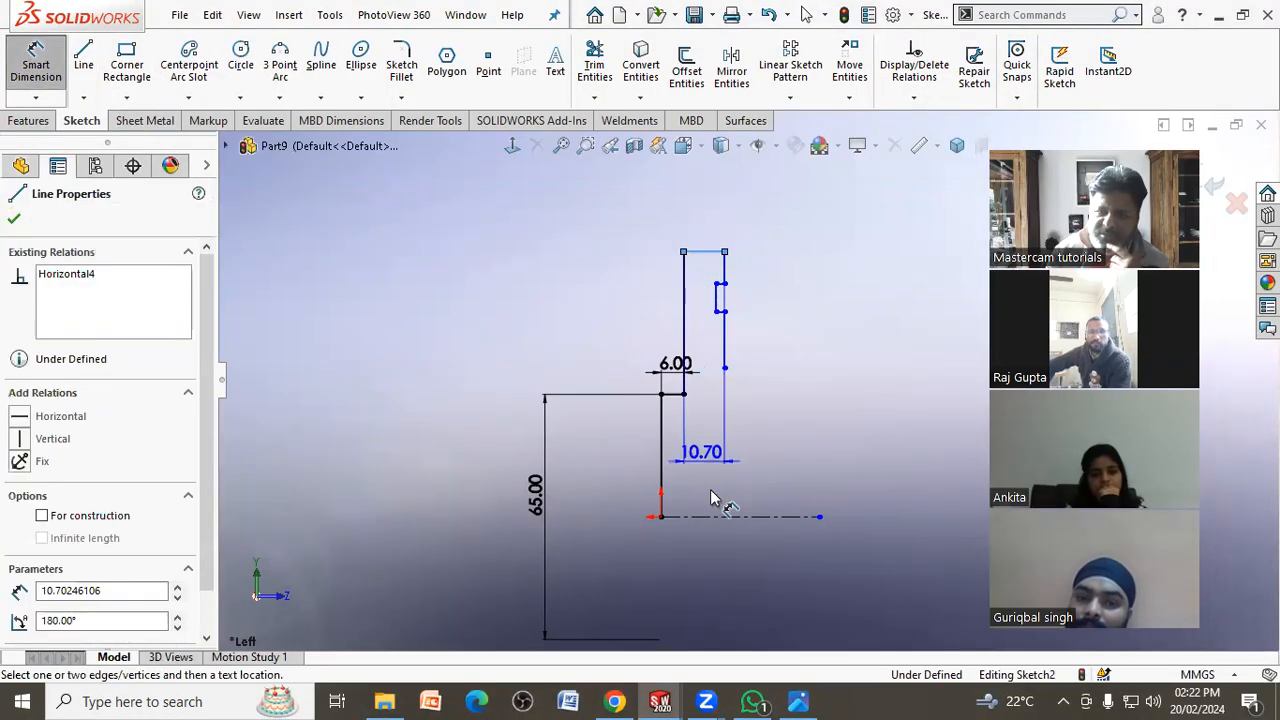
click(717, 517)
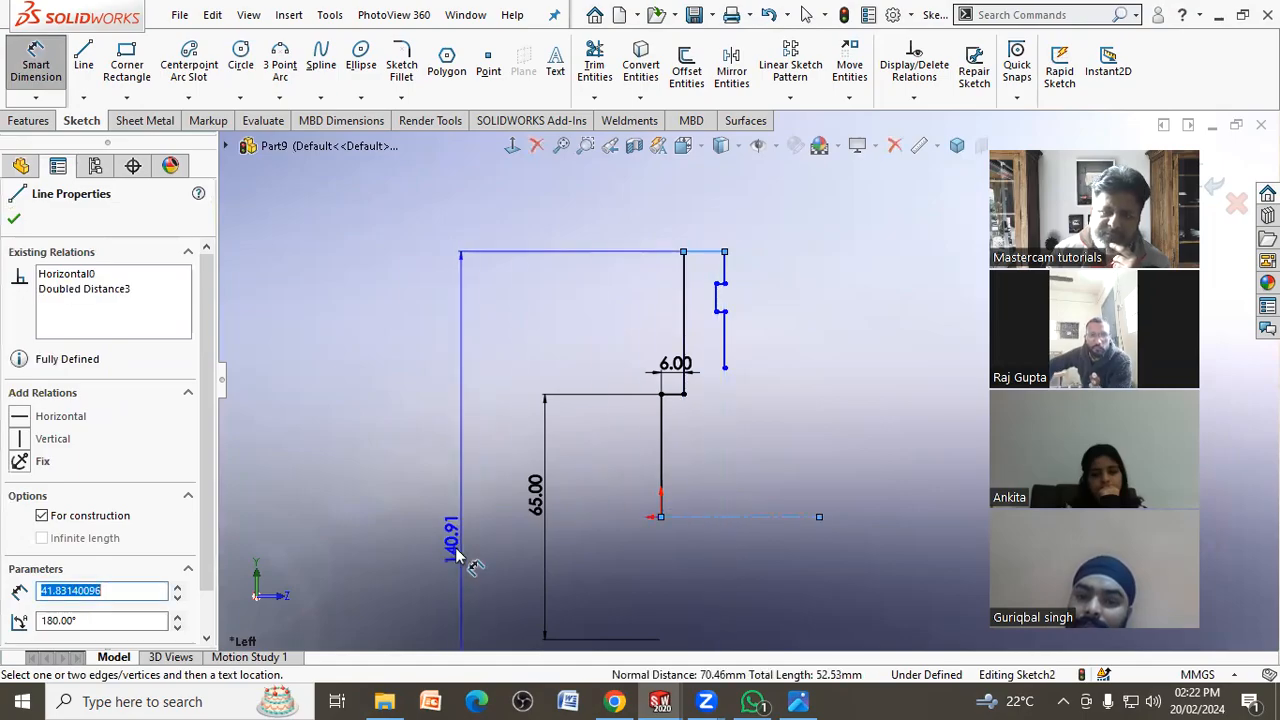
click(424, 550)
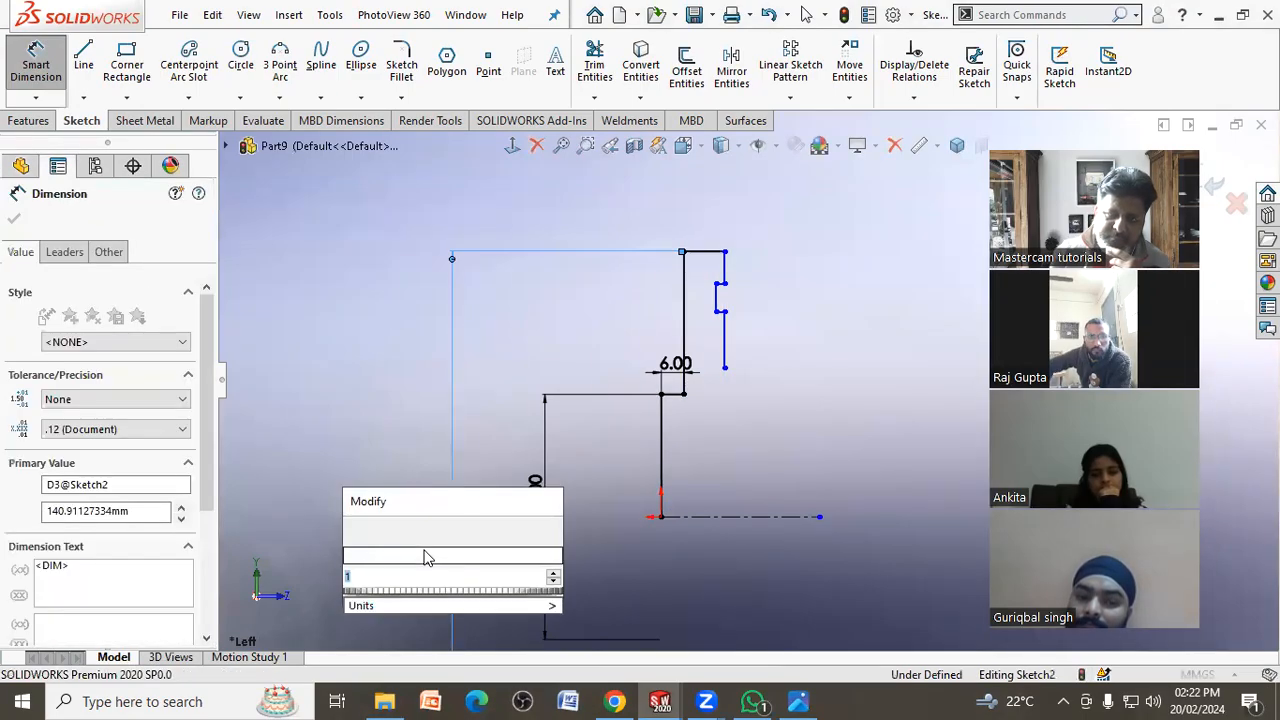
text(152)
key(Return)
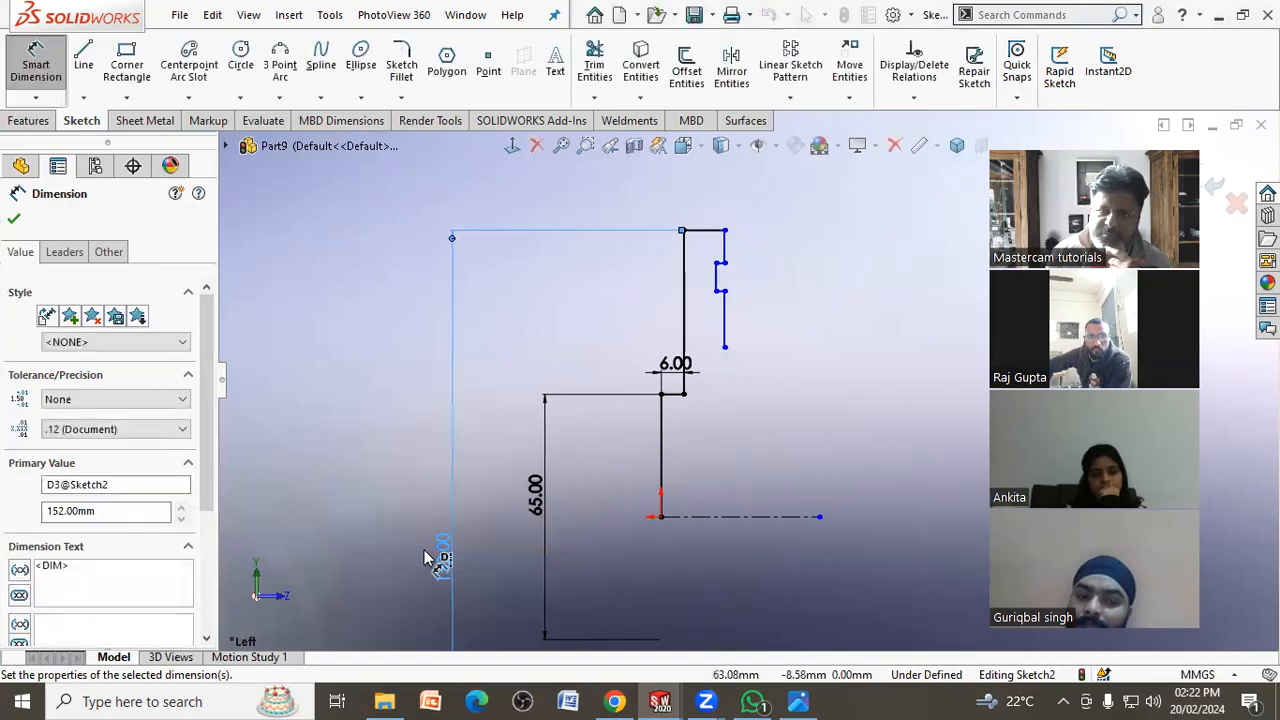
Check the drawing and dimension the recess's upper edge across the centerline as a 110 mm diameter
click(800, 701)
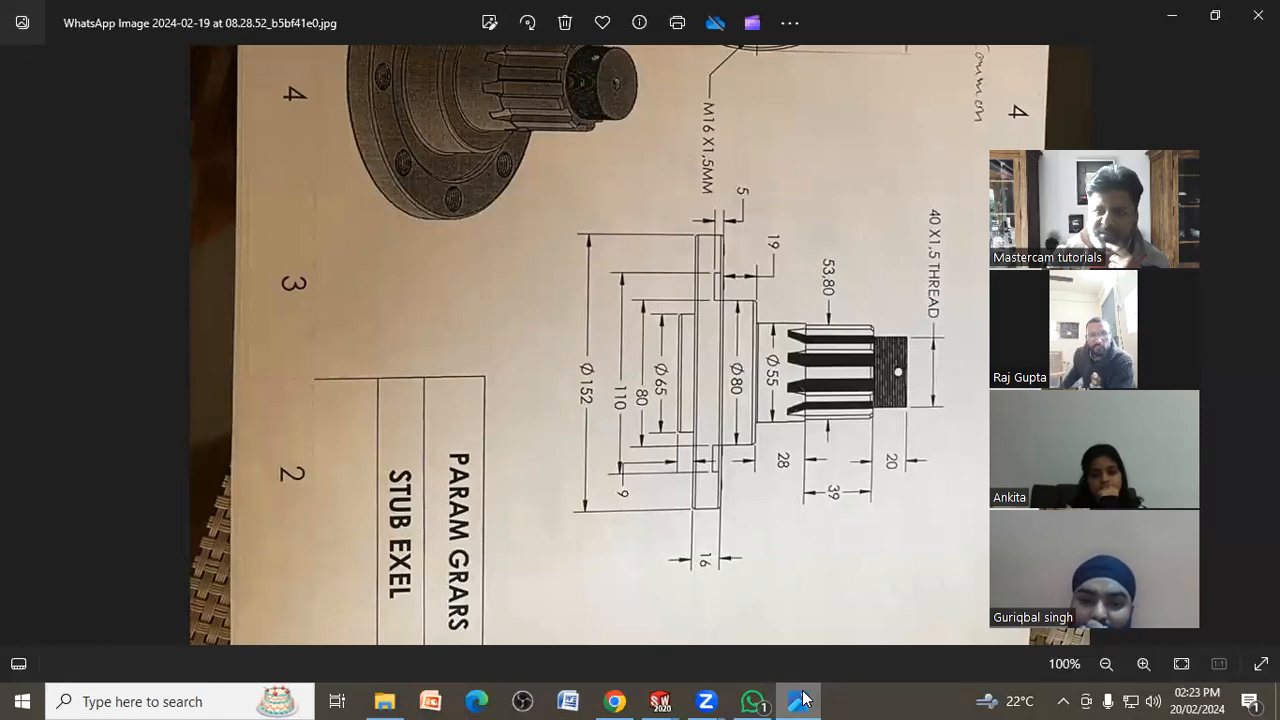
click(800, 701)
click(727, 266)
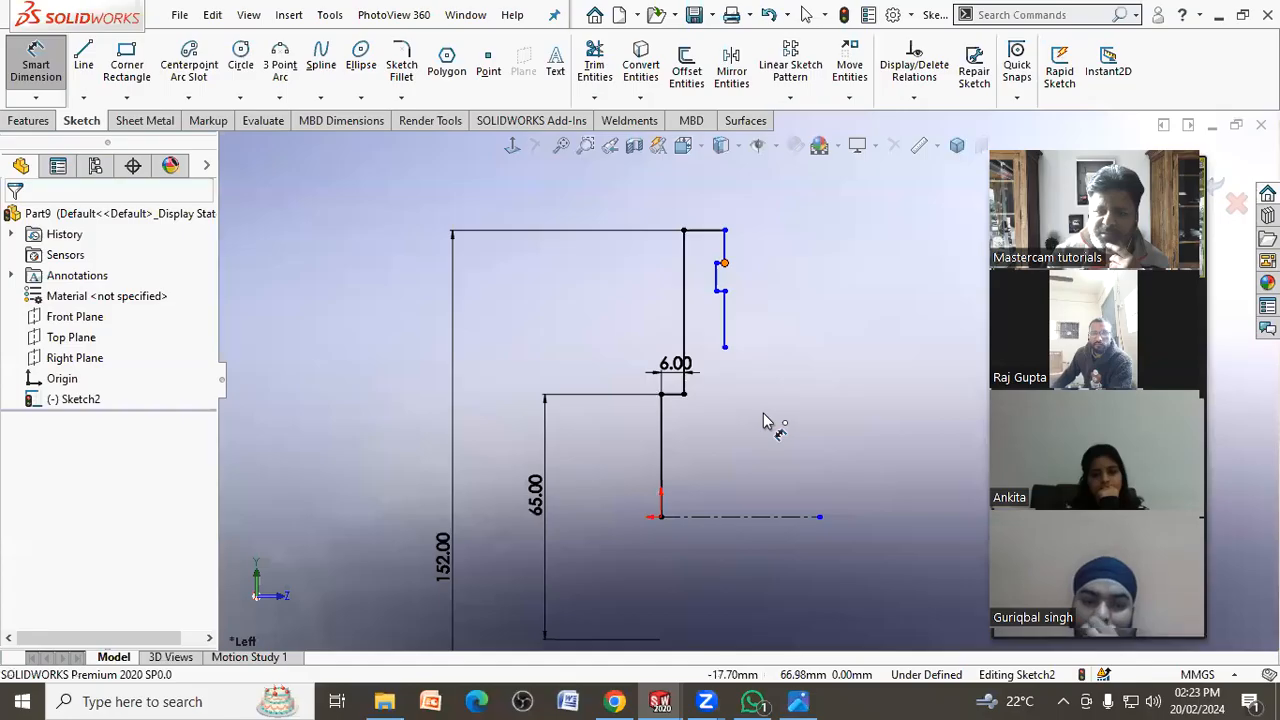
click(769, 517)
click(502, 550)
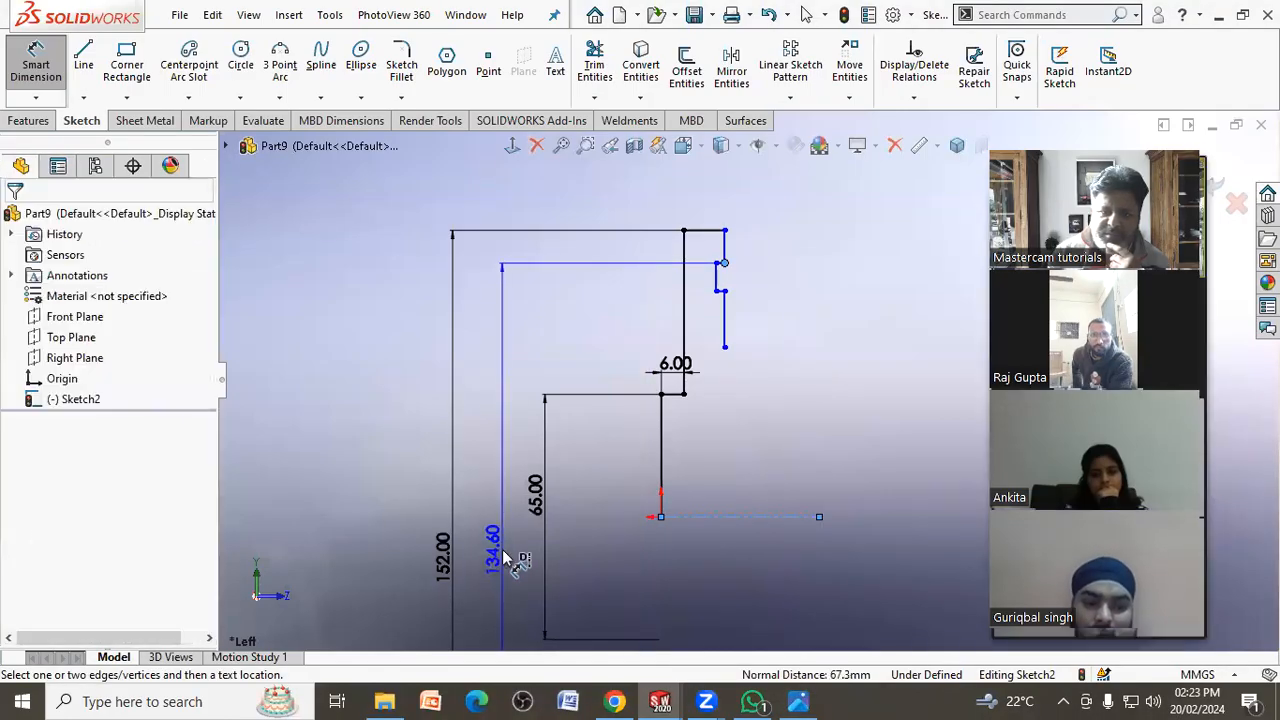
text(116)
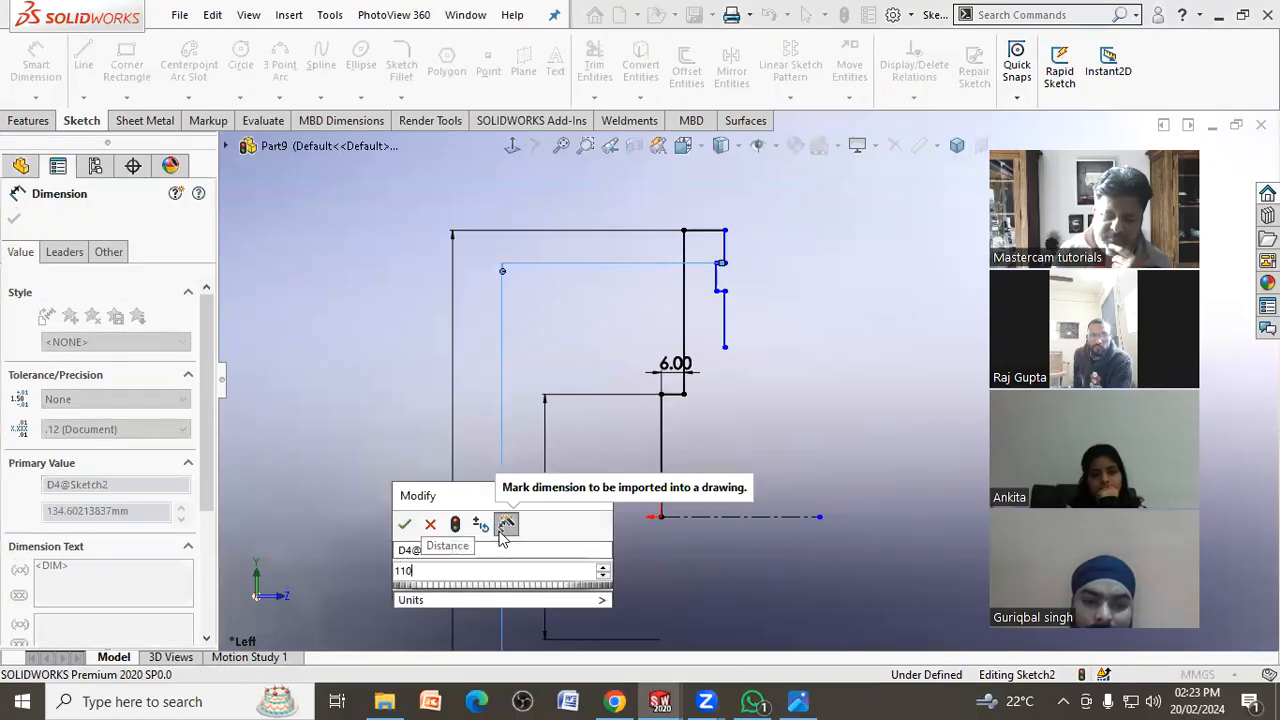
key(Return)
click(796, 453)
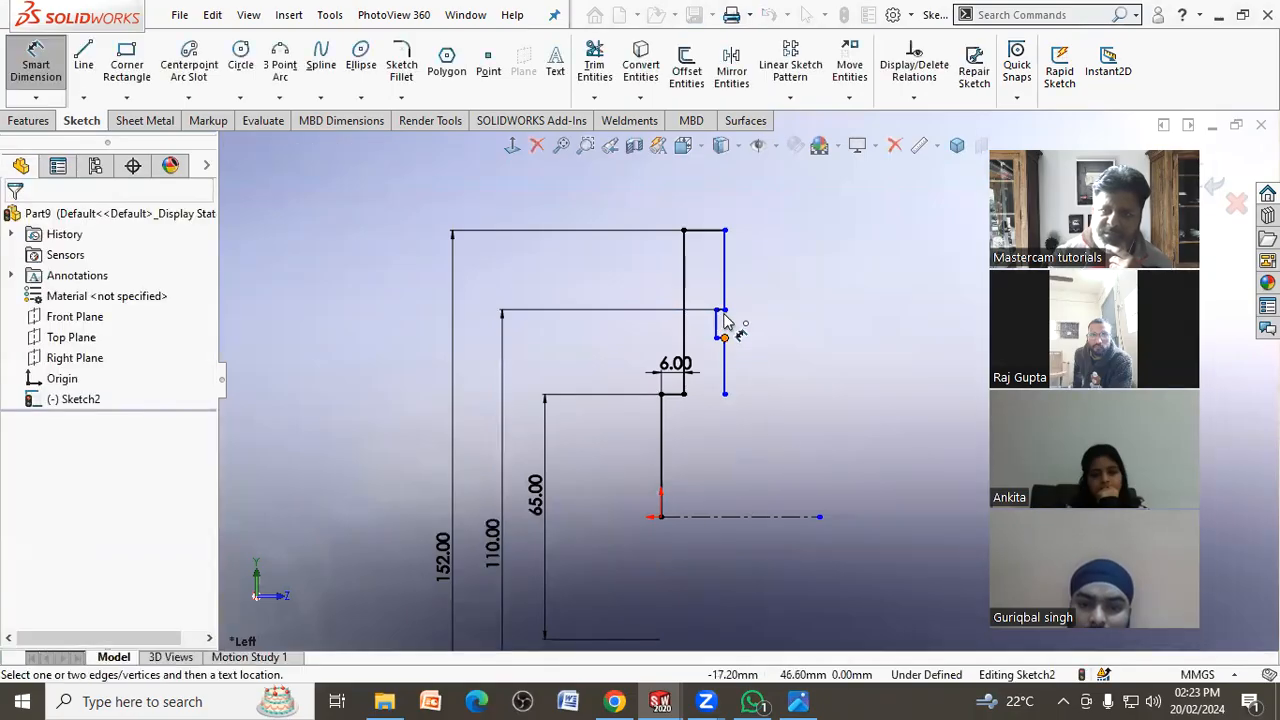
Dimension the recess depth between its inner vertical line and the flange face at 5 mm
click(724, 312)
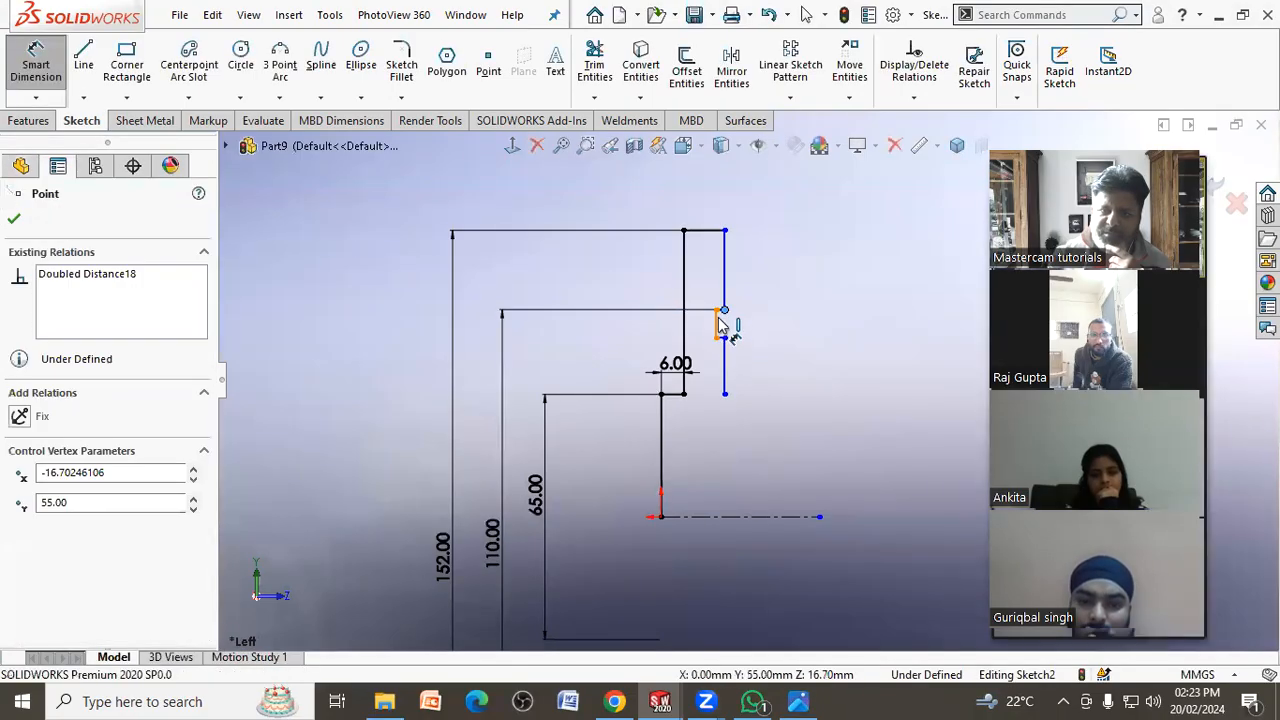
click(725, 268)
click(752, 251)
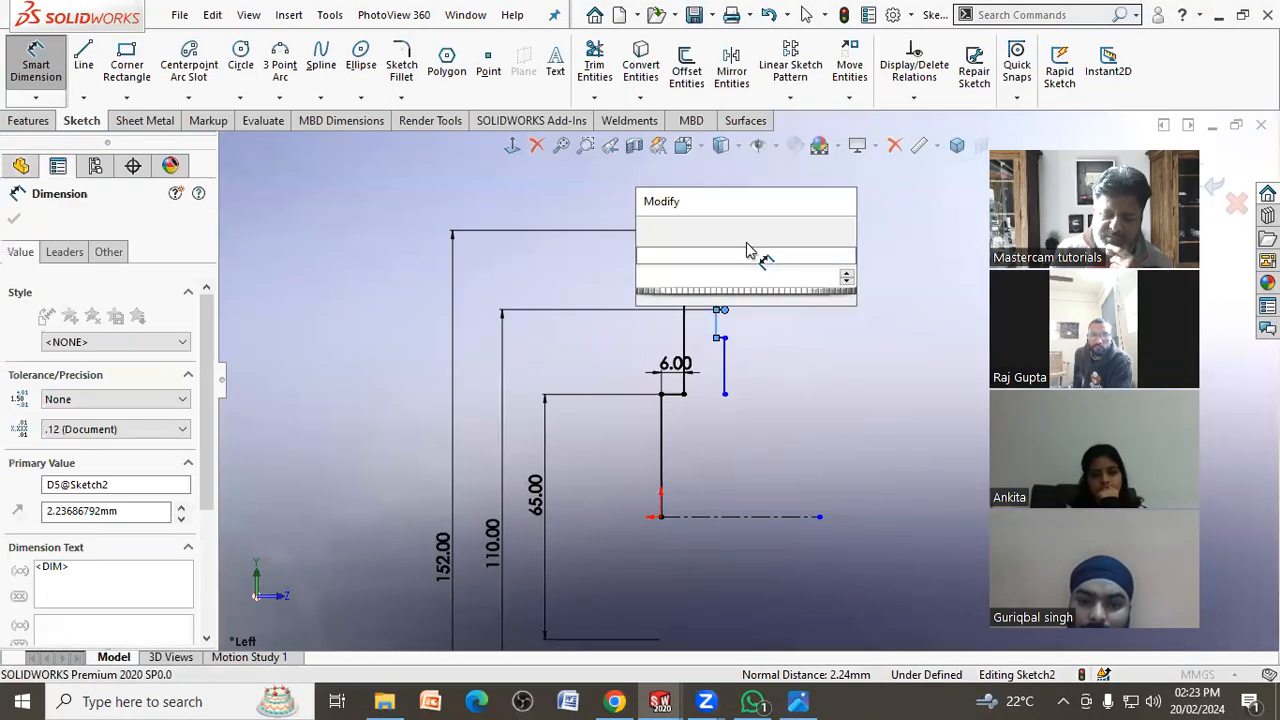
text(5)
key(Return)
click(797, 328)
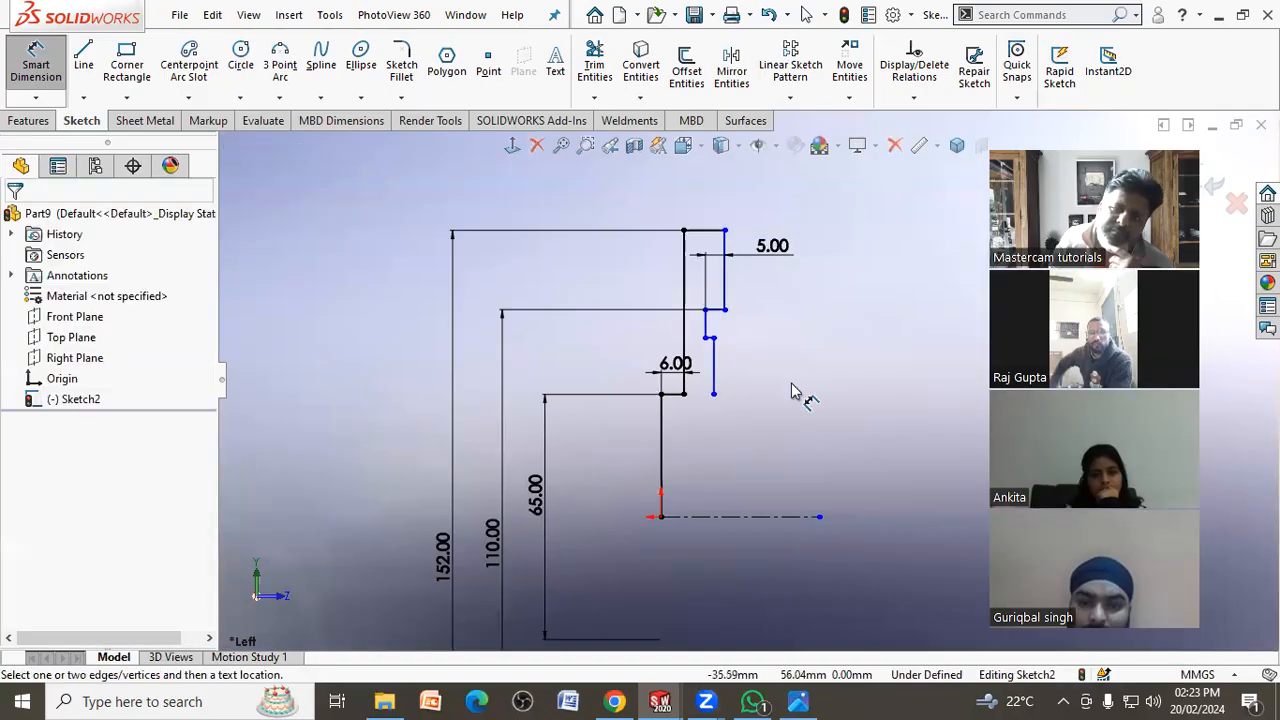
Check the drawing and dimension the flange's top horizontal line at 16 mm
click(799, 700)
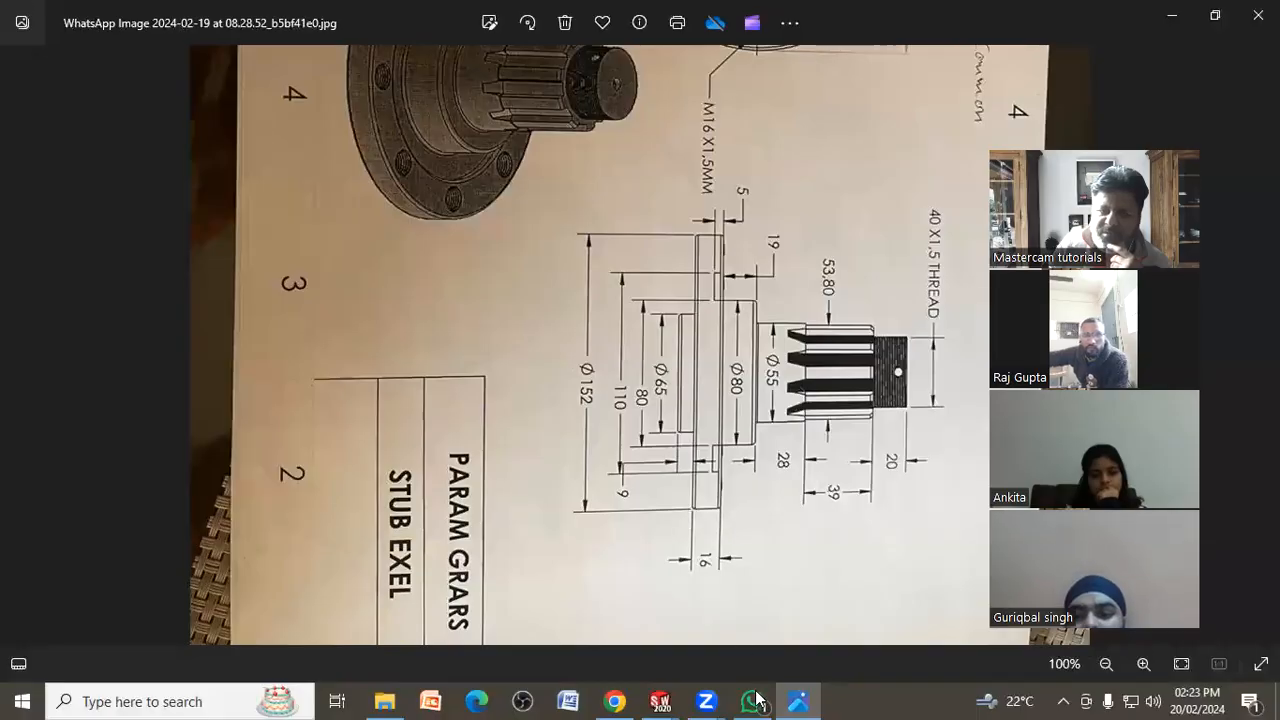
click(798, 700)
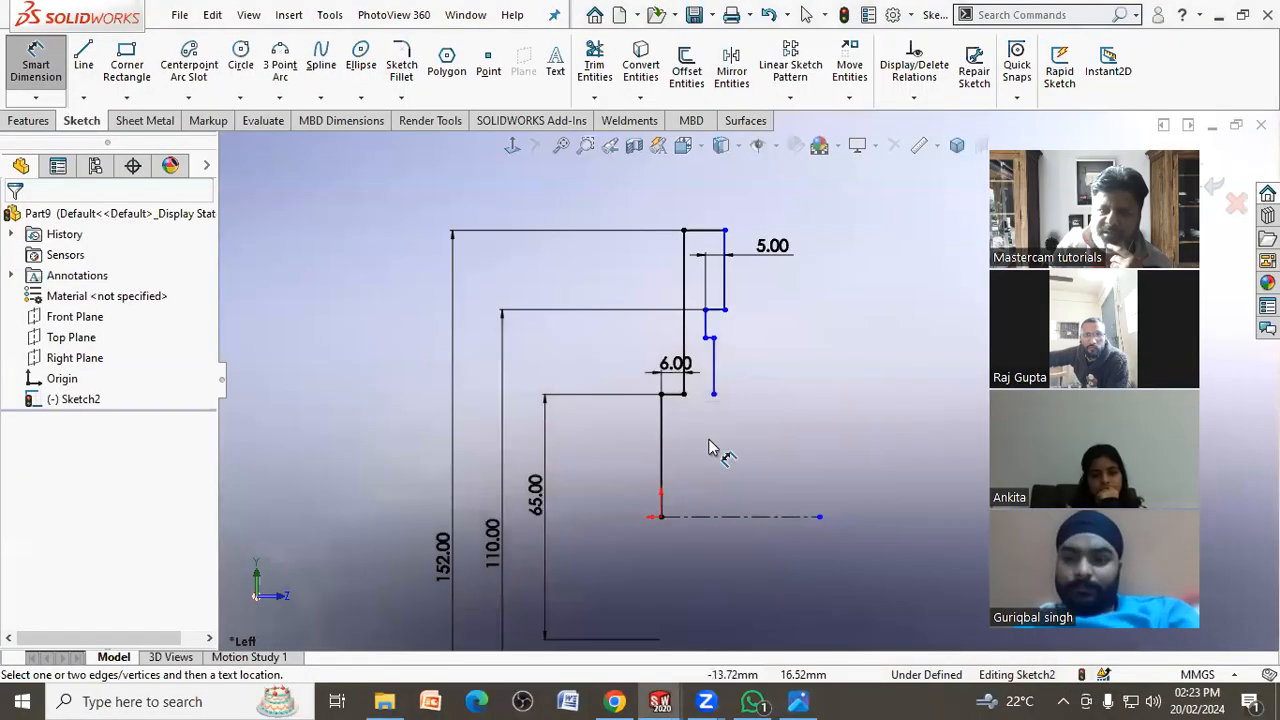
click(703, 238)
click(703, 212)
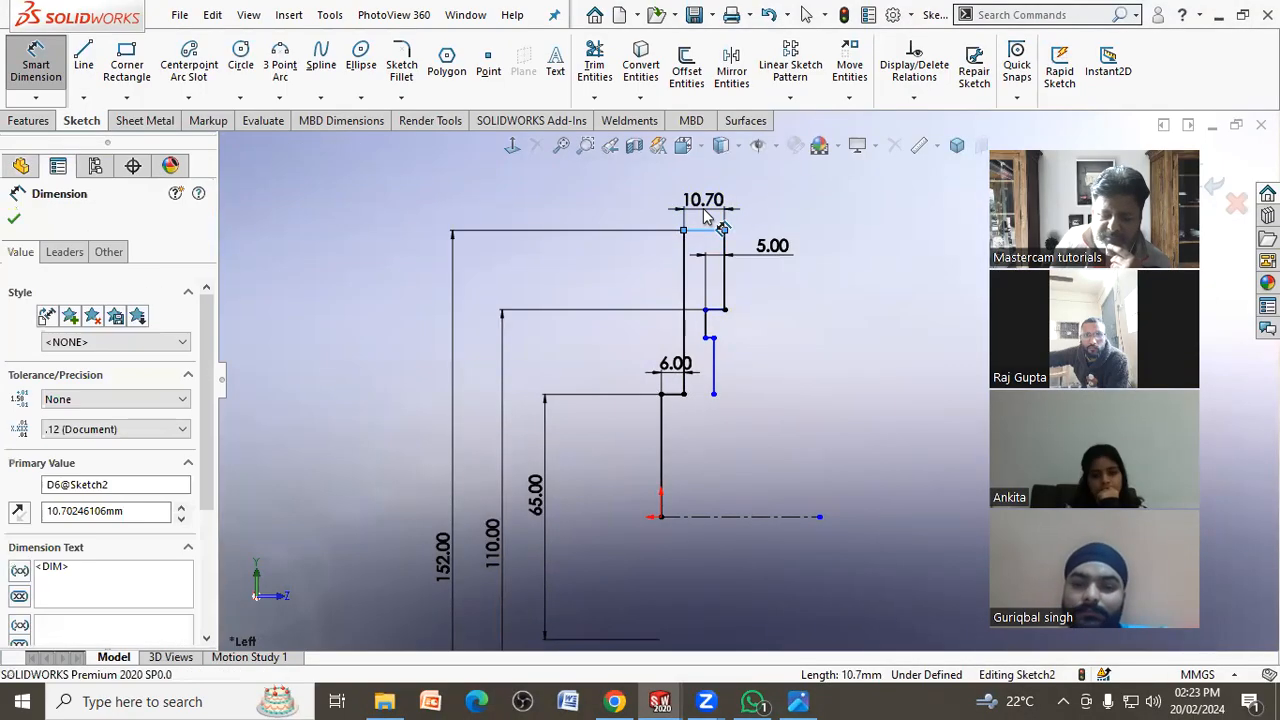
text(16)
key(Return)
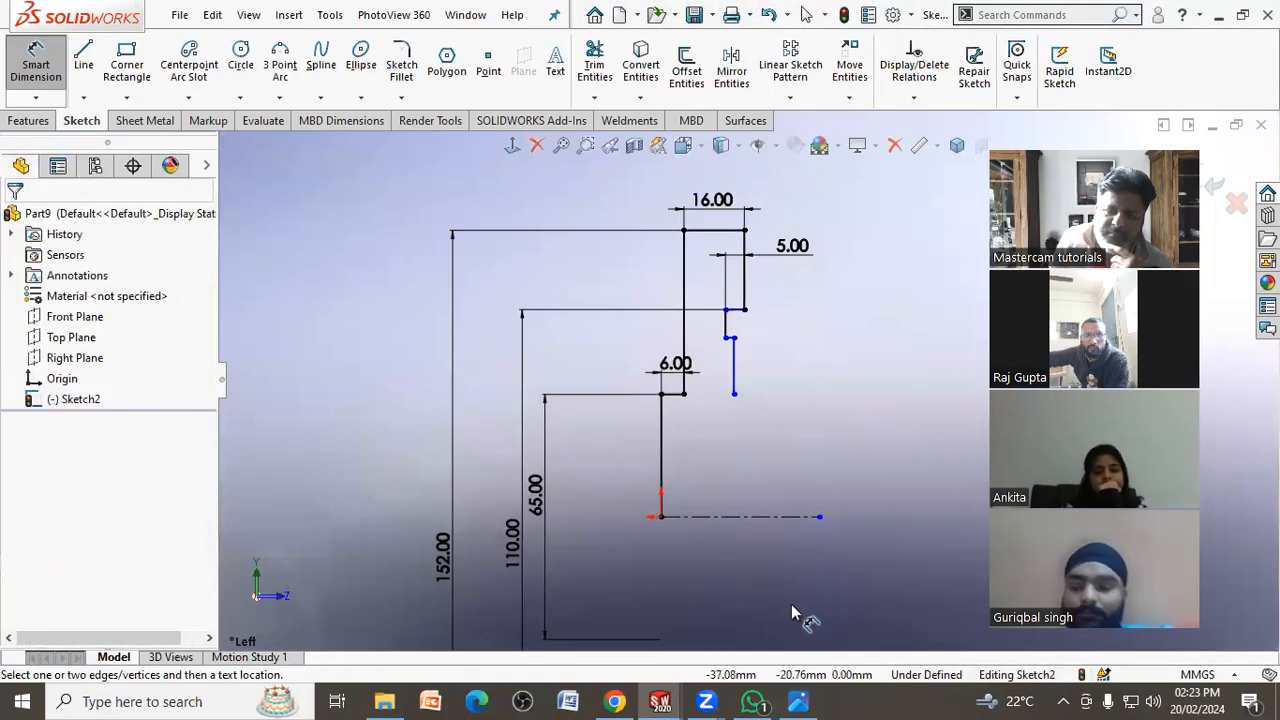
click(740, 600)
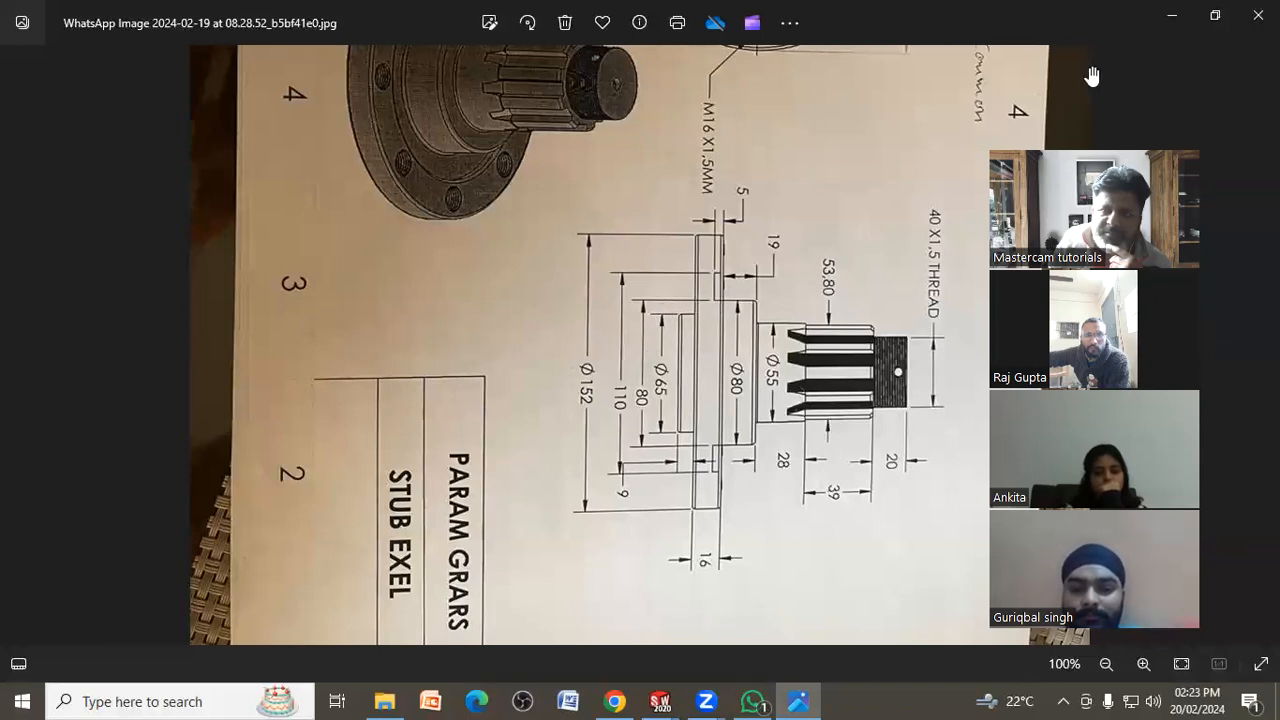
Dimension the recess's lower corner across the centerline as an 80 mm diameter and leave the dimension tool
click(1172, 15)
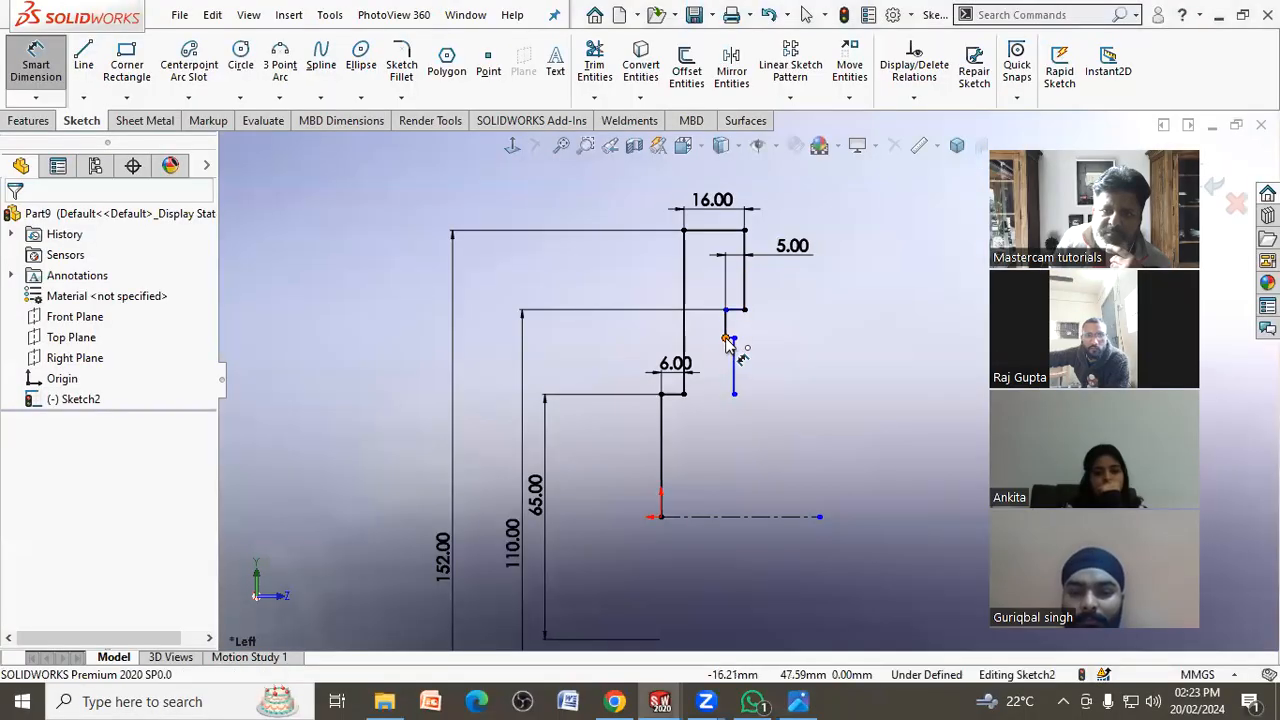
click(726, 339)
click(694, 517)
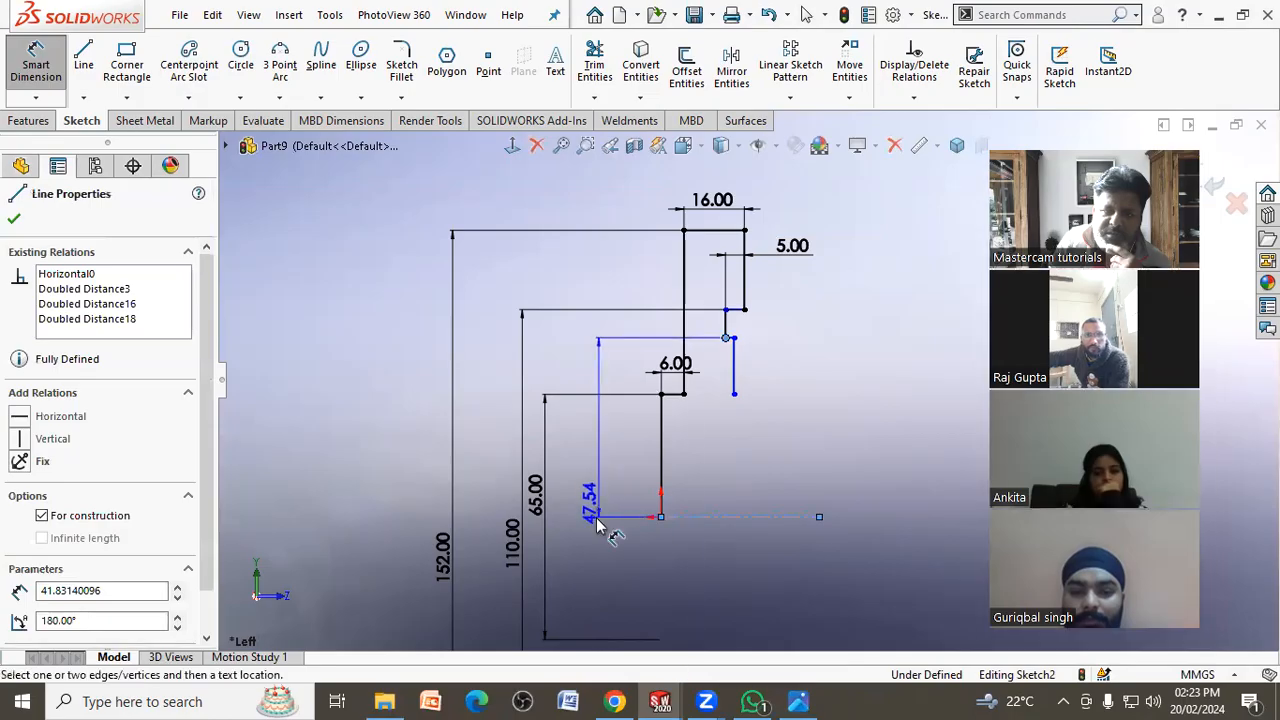
click(598, 558)
text(8)
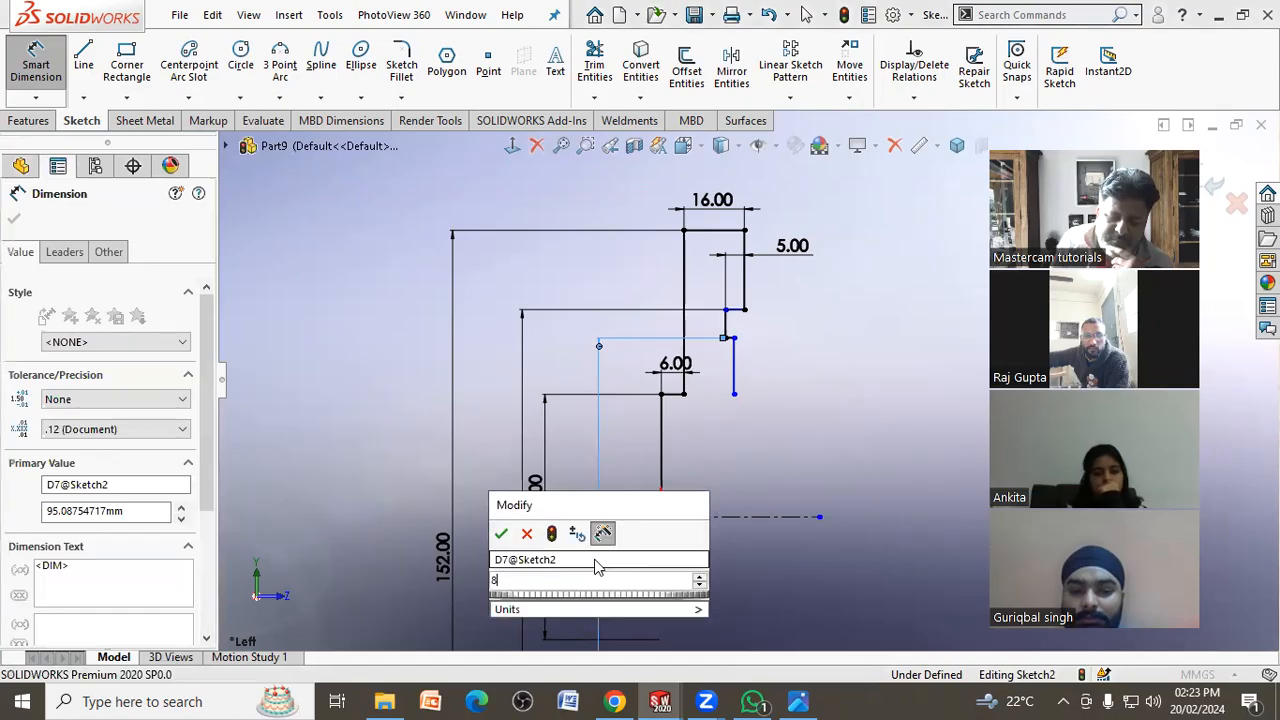
text(0)
key(Return)
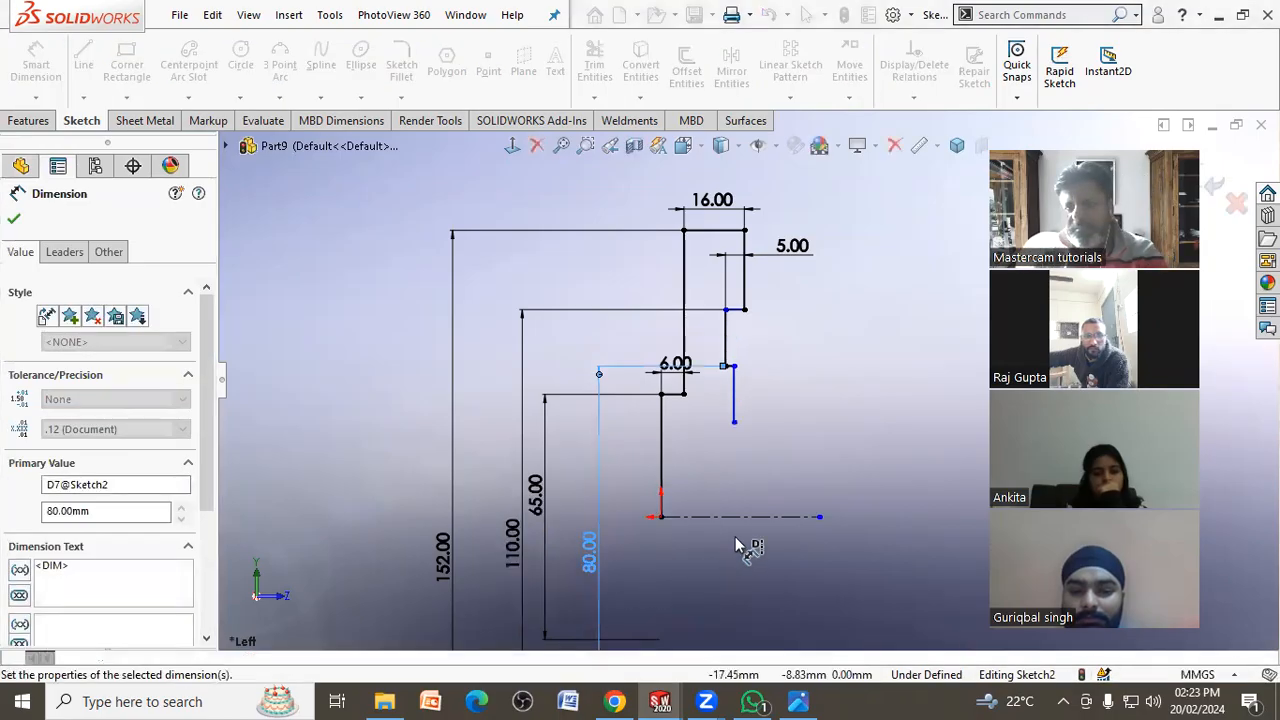
key(Escape)
Make the recess's upper and lower horizontal edges equal in length
scroll(780, 351, down, 5)
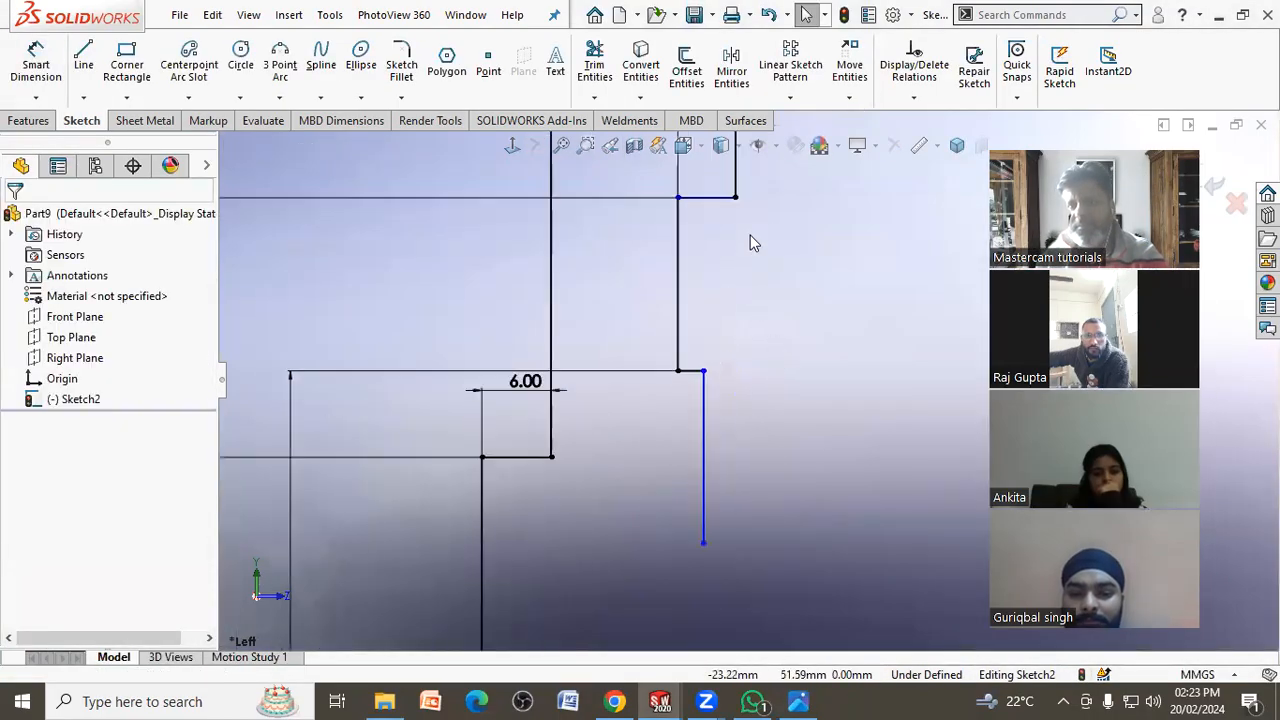
click(712, 200)
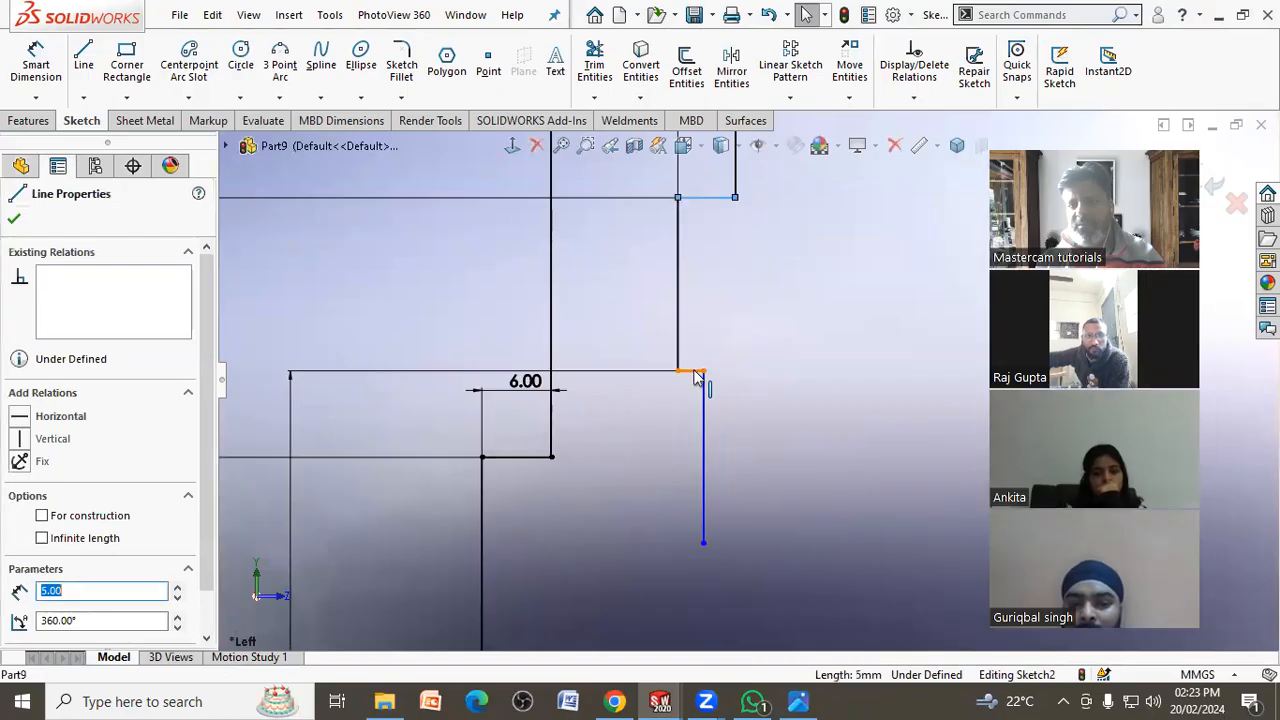
click(18, 636)
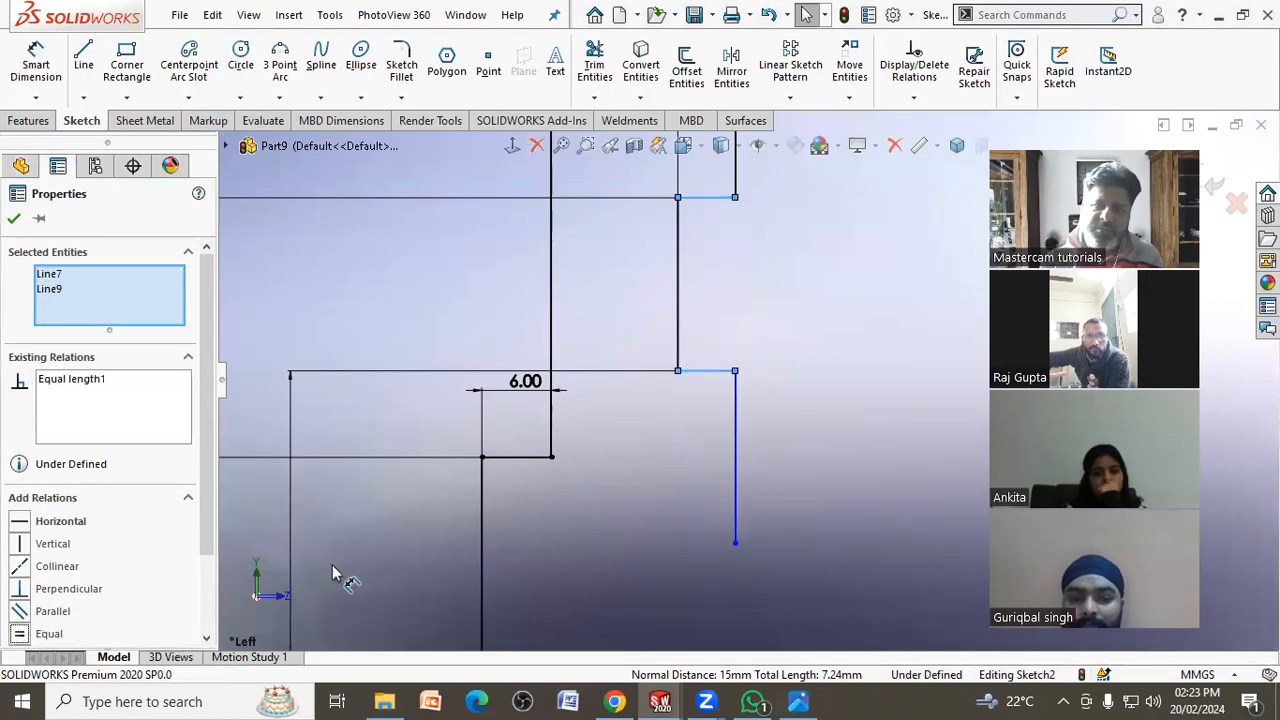
click(806, 450)
scroll(806, 450, up, 3)
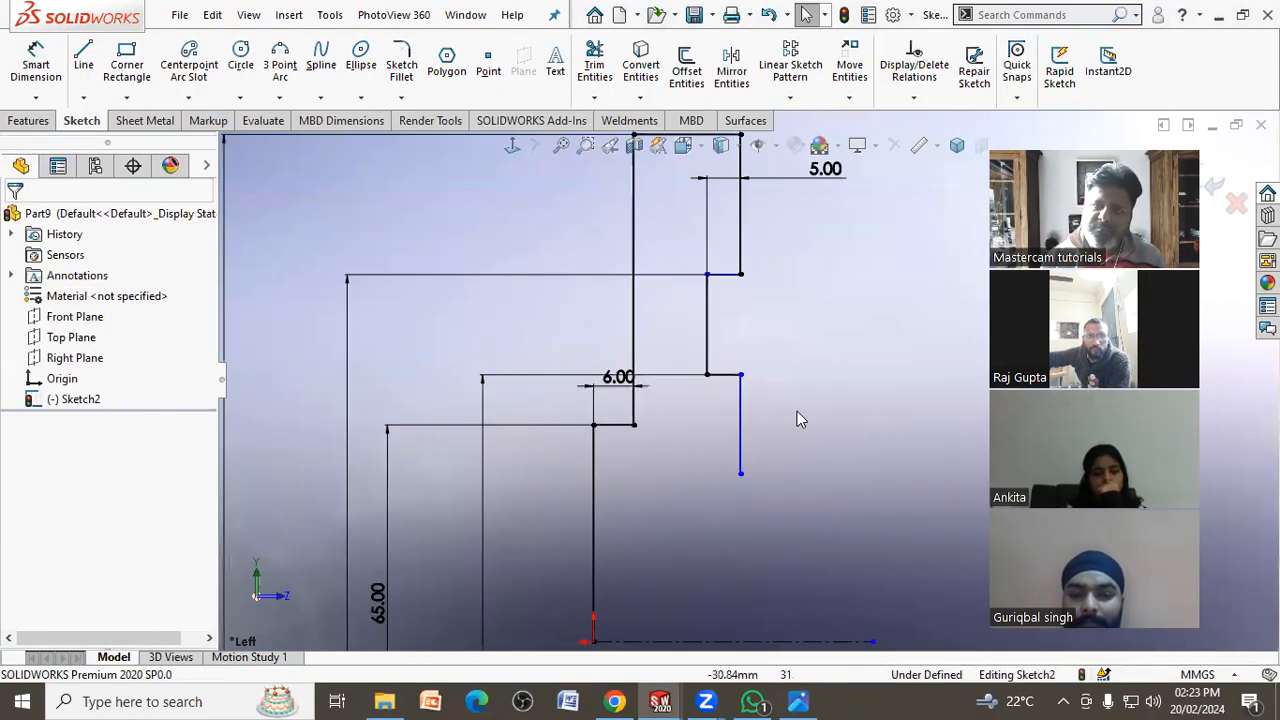
Make the vertical lines above and below the recess collinear
click(742, 266)
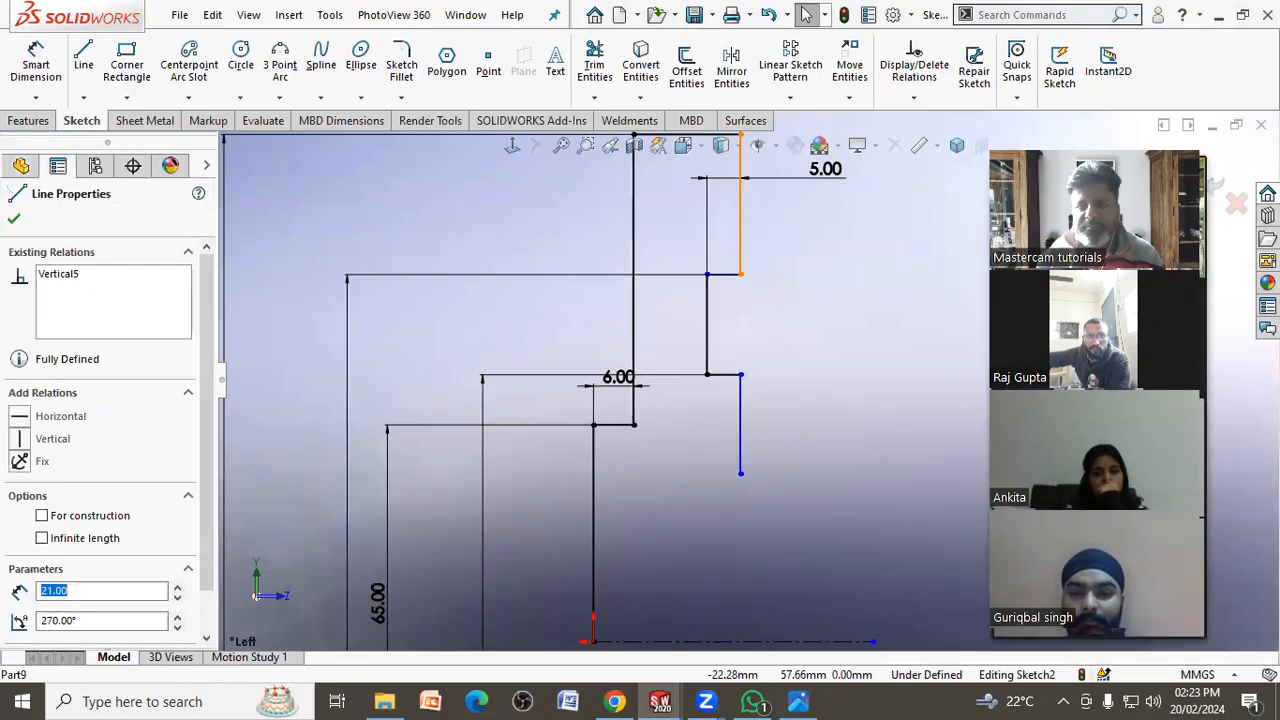
ctrl+click(744, 430)
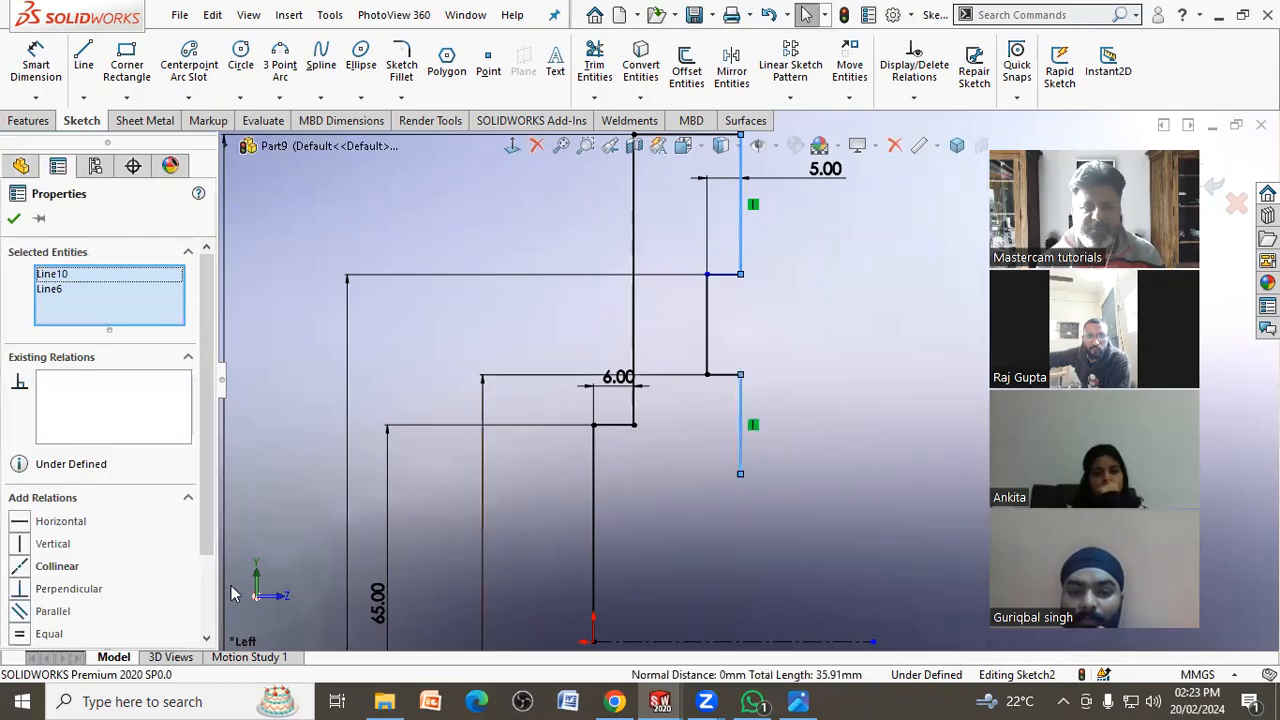
click(729, 476)
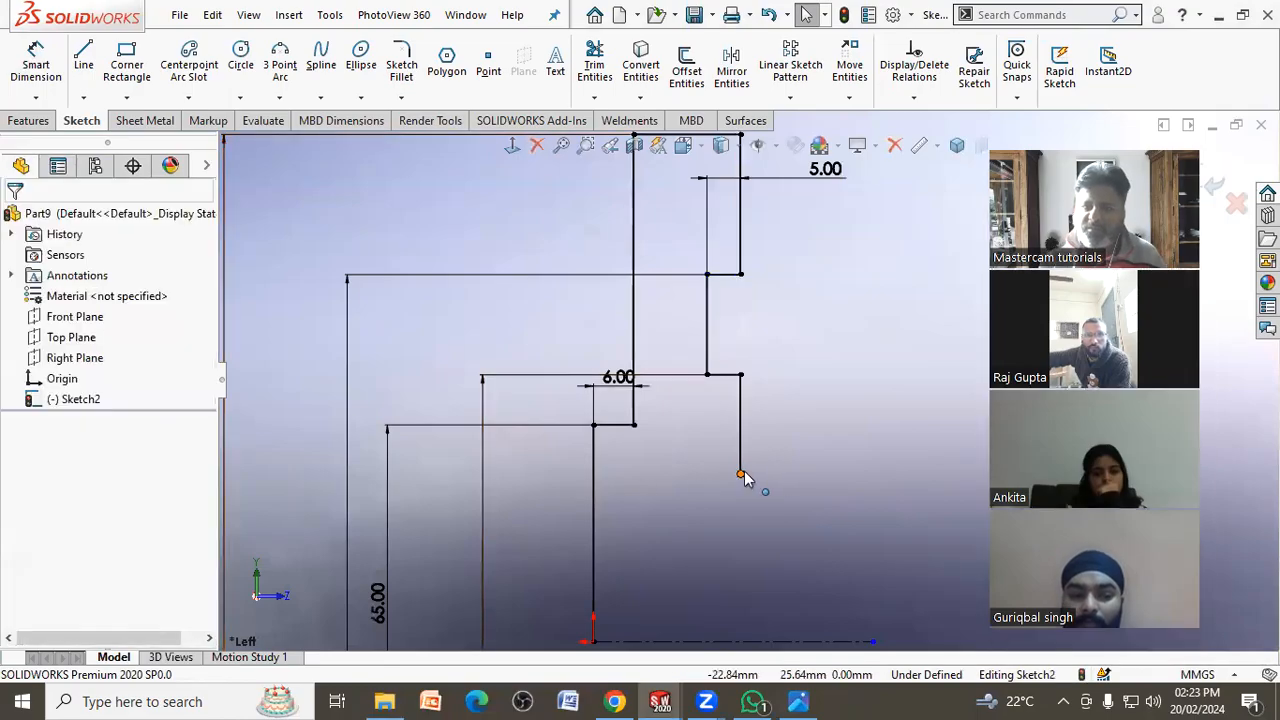
Consult the drawing and delete the vertical line below the recess
scroll(770, 286, up, 2)
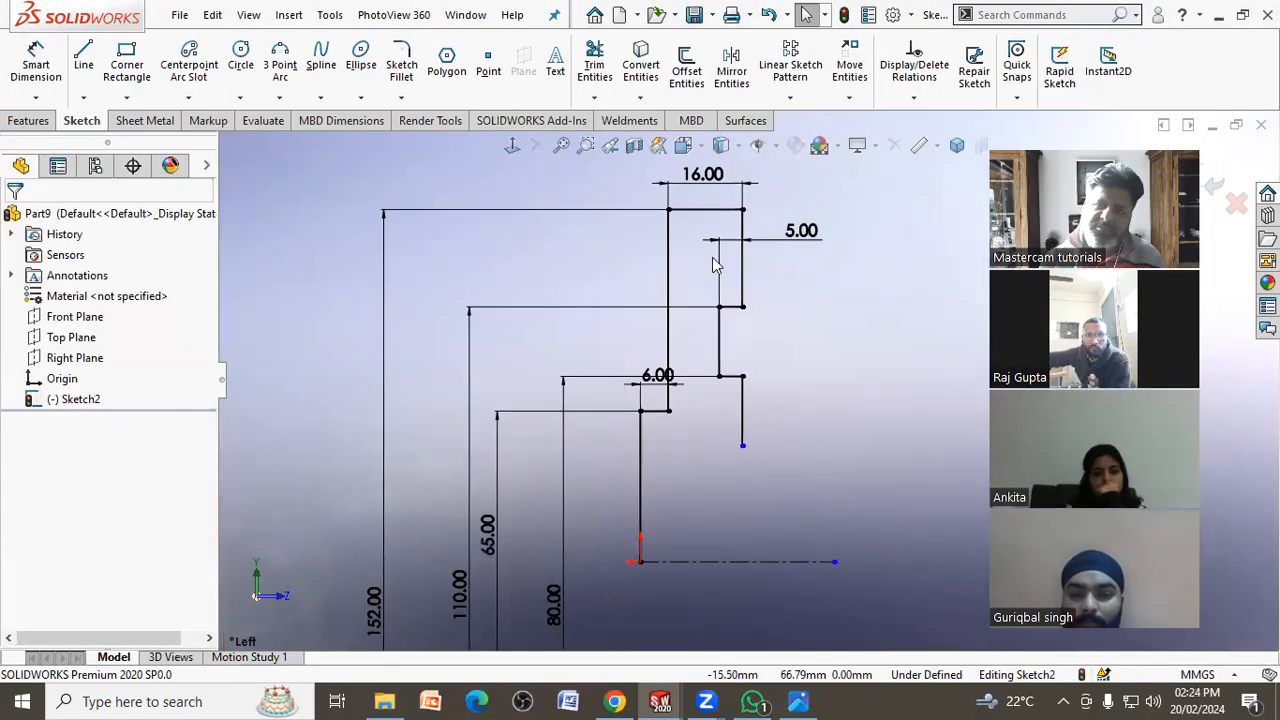
click(800, 701)
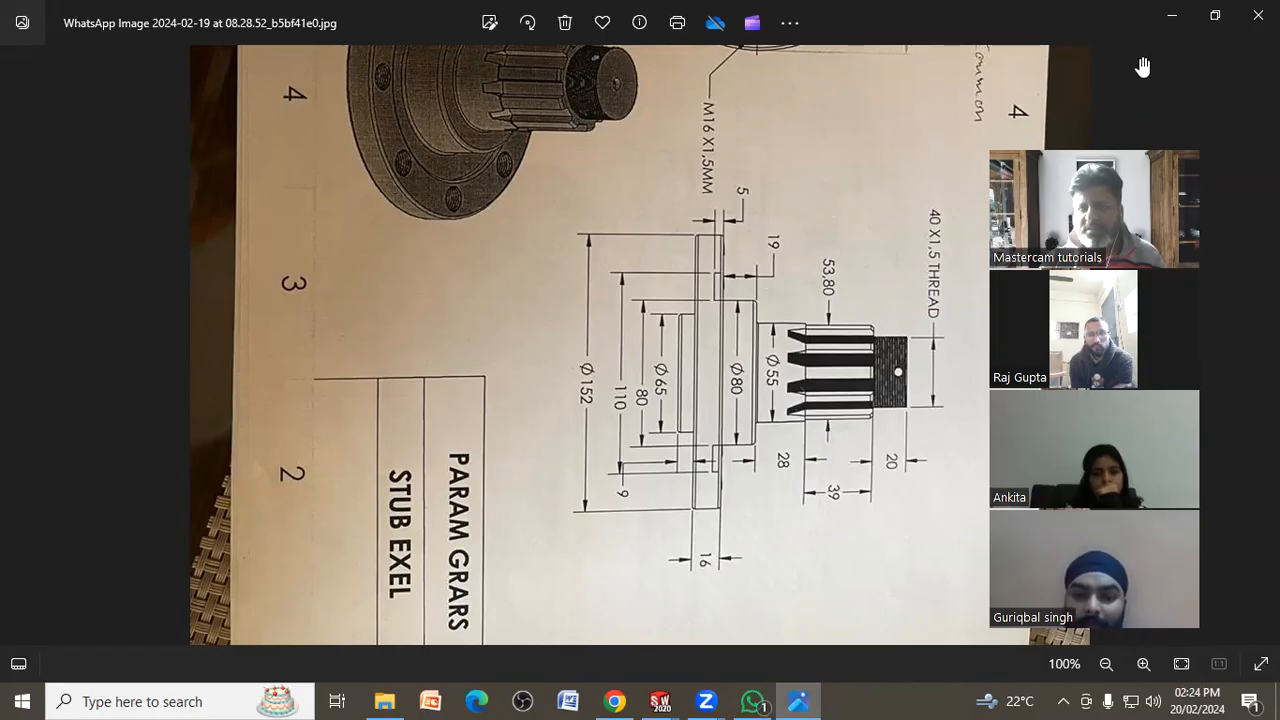
click(1172, 18)
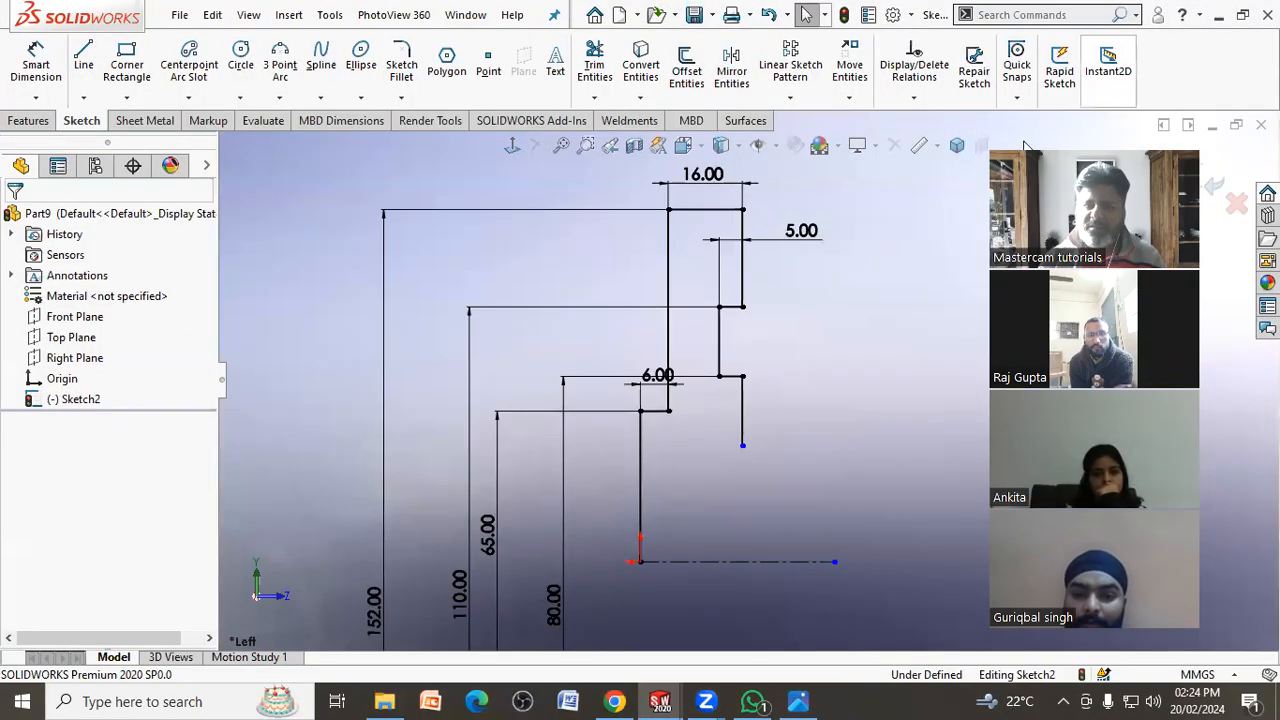
click(742, 412)
key(Delete)
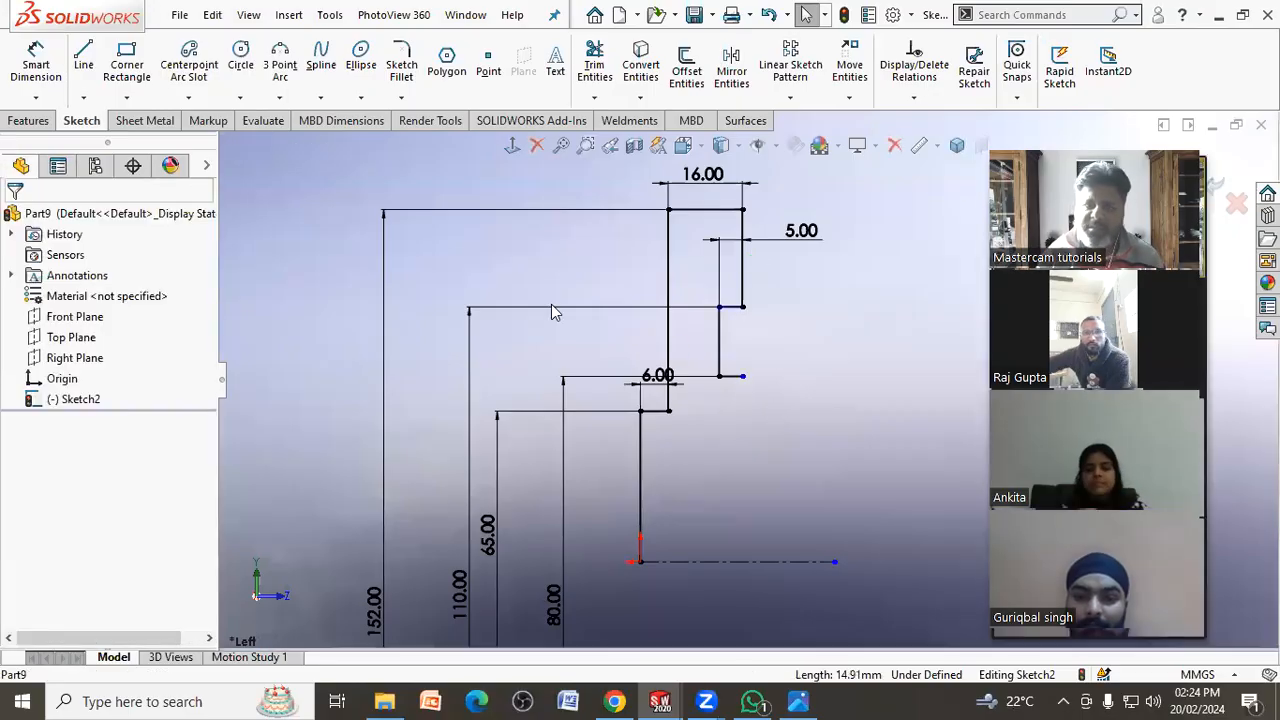
Sketch a horizontal line about 12 mm long outward from the free end of the recess's lower edge
click(83, 62)
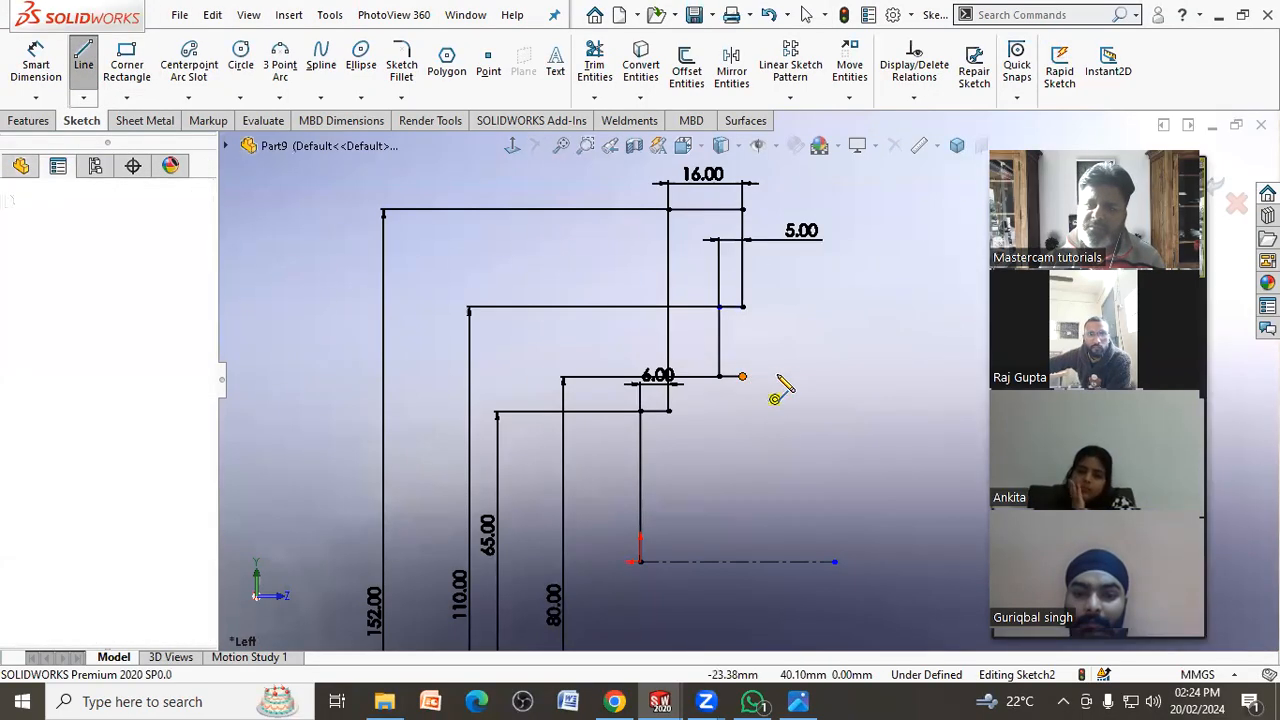
click(742, 377)
right_click(803, 380)
click(848, 386)
Dimension the new horizontal line's length as 19 mm
click(30, 68)
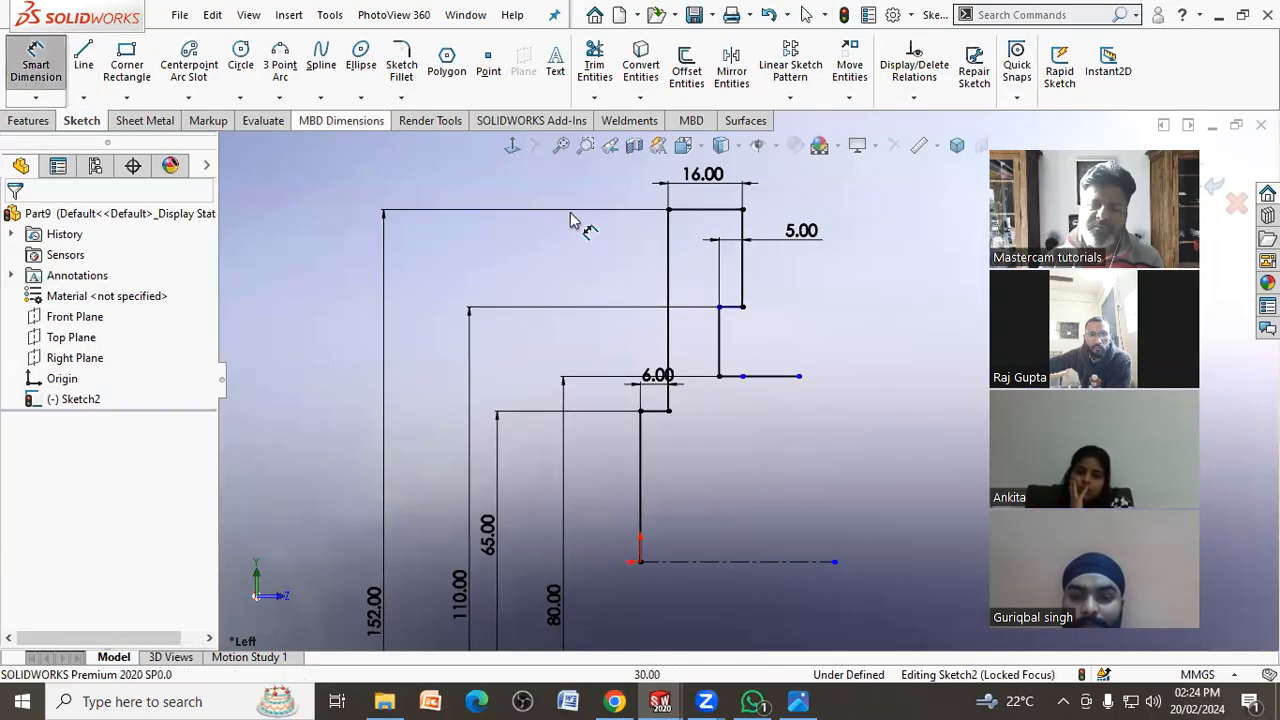
click(774, 377)
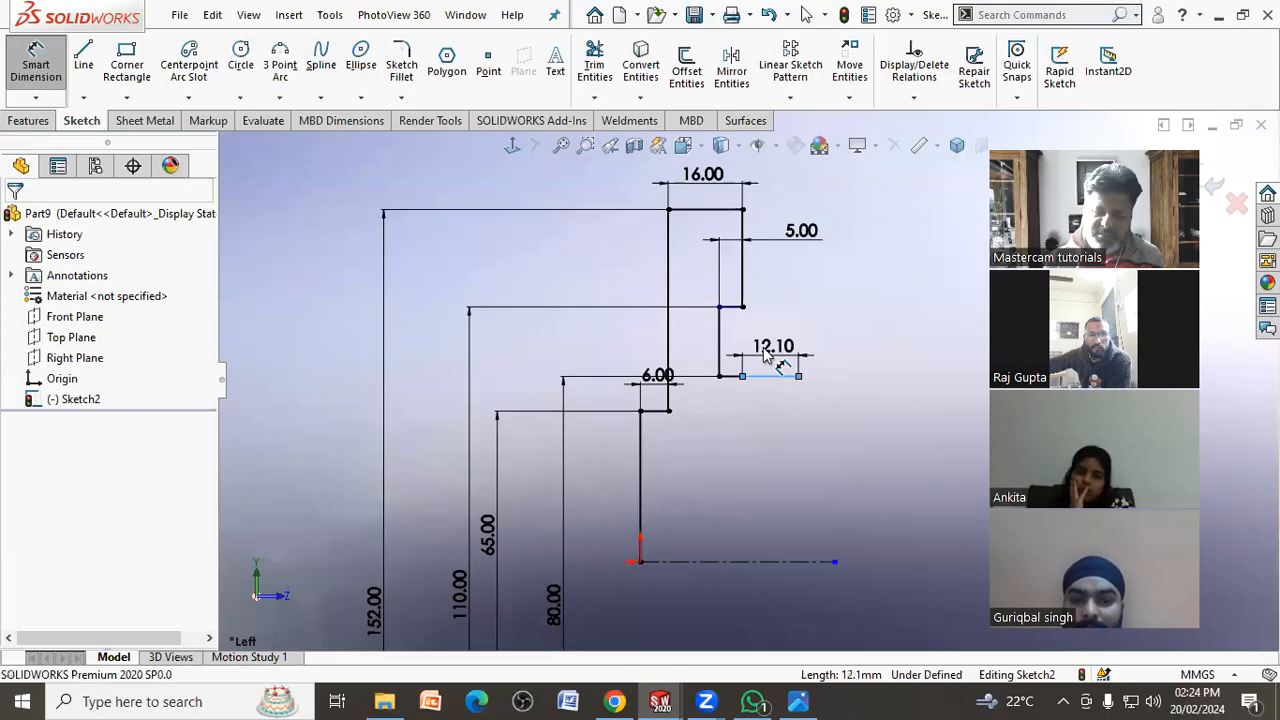
click(765, 355)
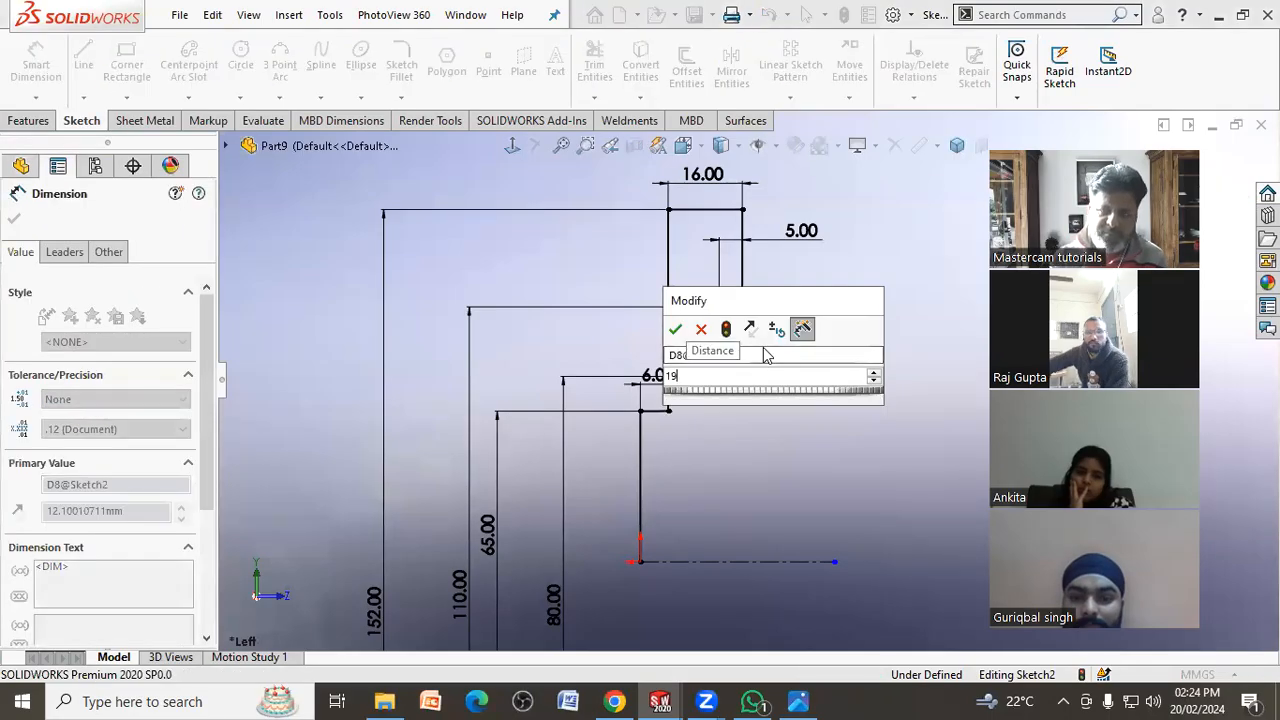
key(Return)
text(19)
key(Return)
key(Escape)
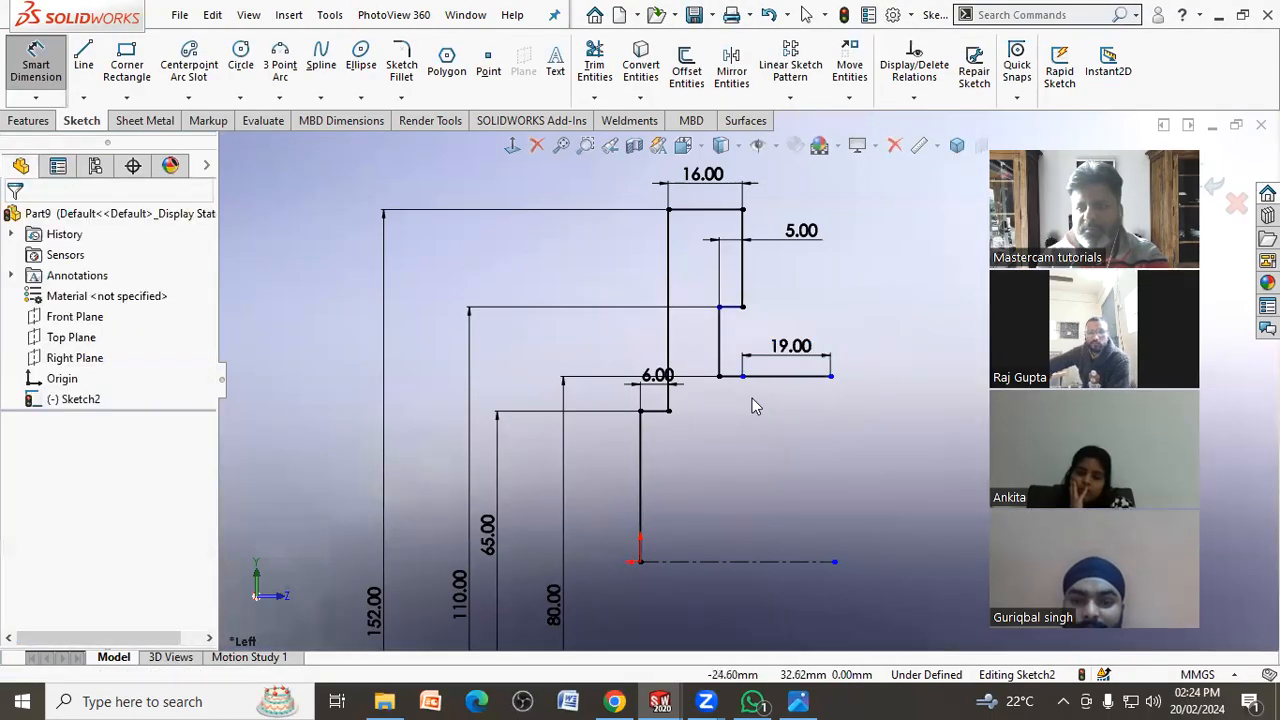
Align the start point of the 19 mm line vertically with the recess's upper outer corner
click(746, 379)
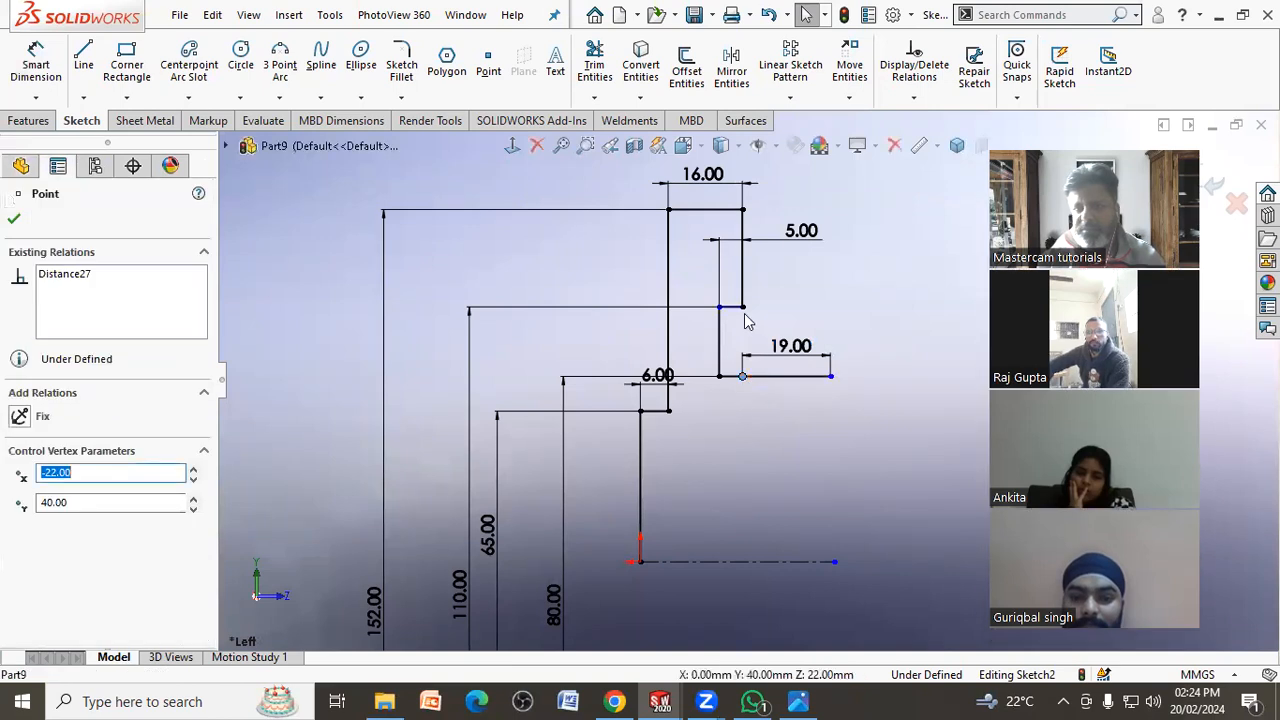
ctrl+click(742, 306)
click(19, 544)
click(800, 458)
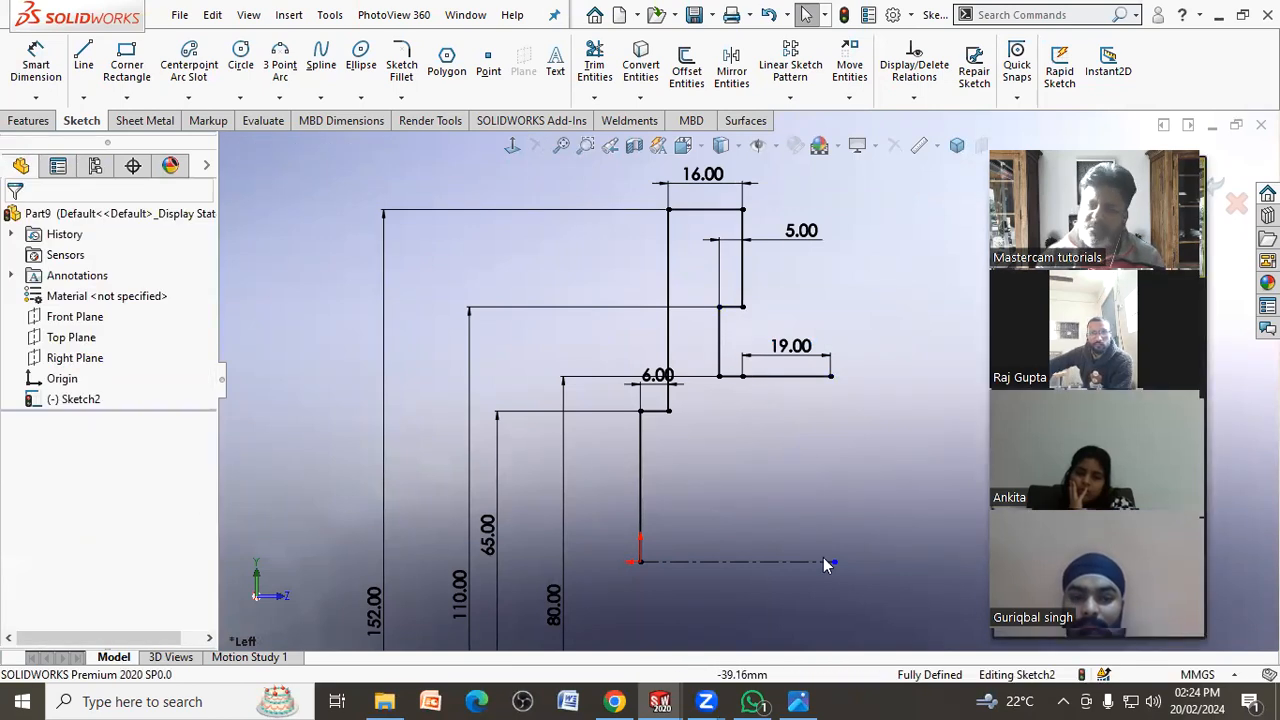
Consult the drawing image, then sketch a short vertical step down from the 19 mm line's end and a horizontal line about 19 mm long
click(797, 700)
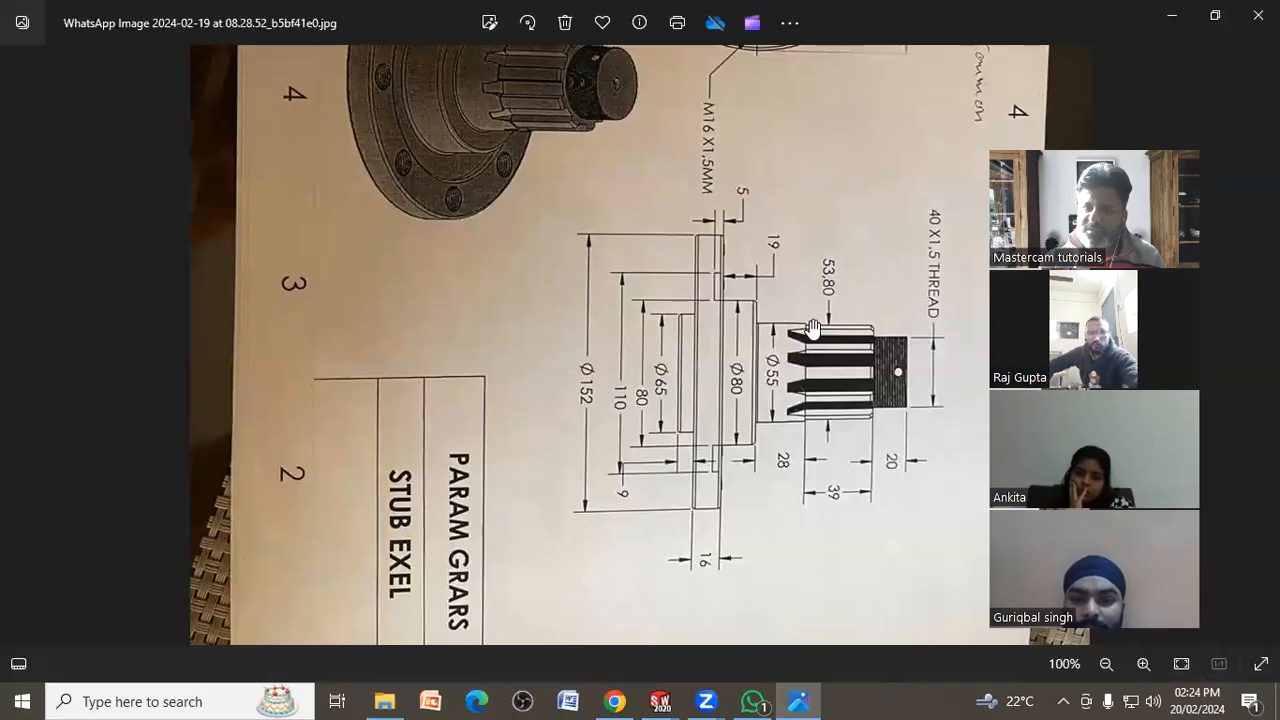
key(alt+Tab)
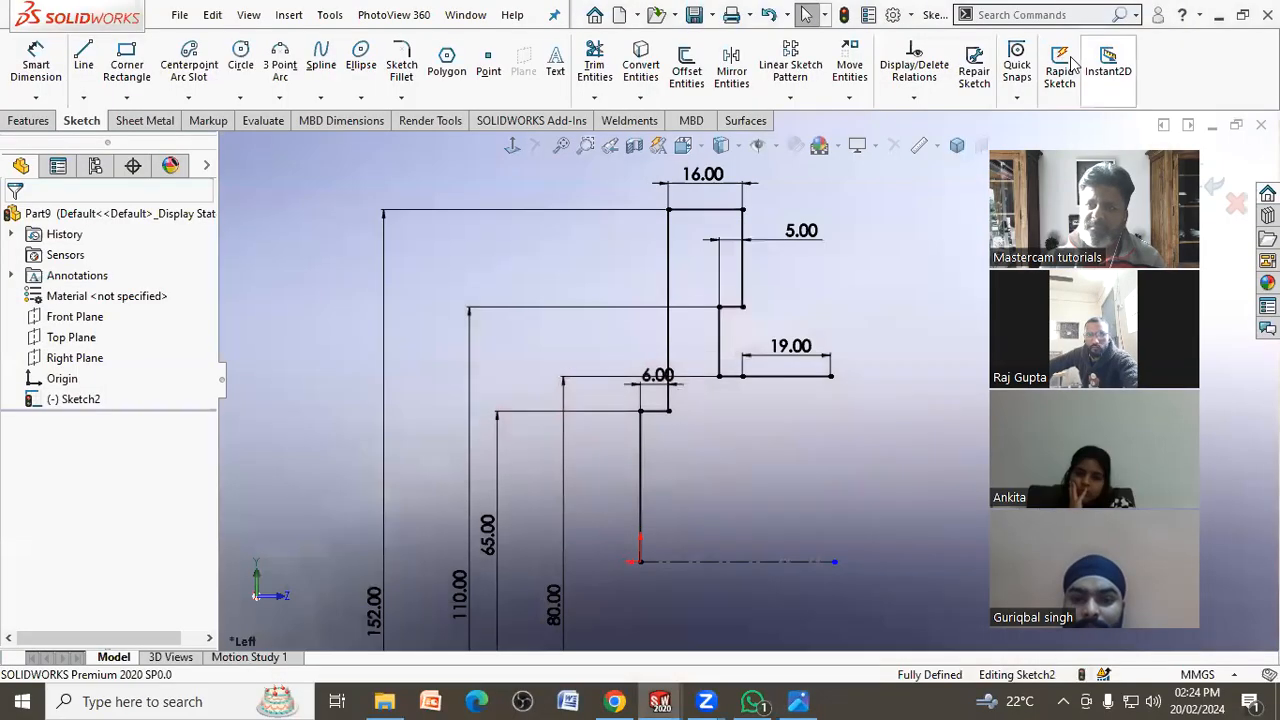
click(86, 60)
click(831, 376)
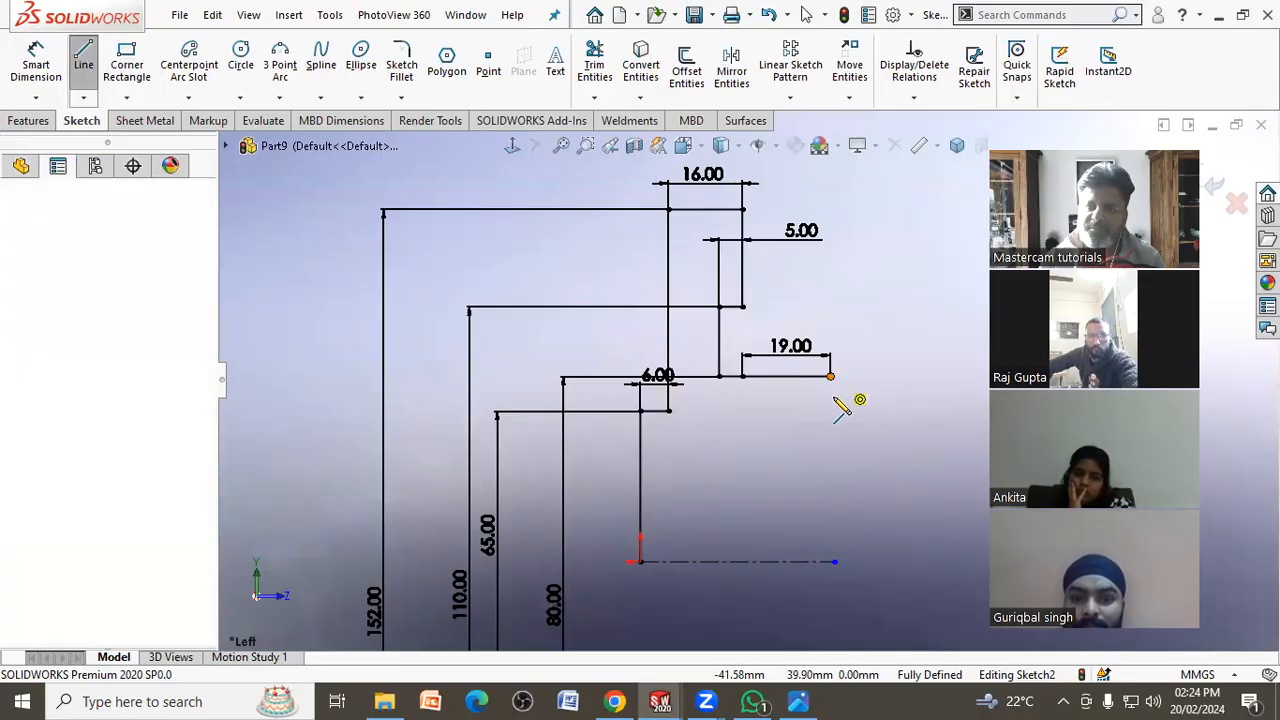
click(918, 403)
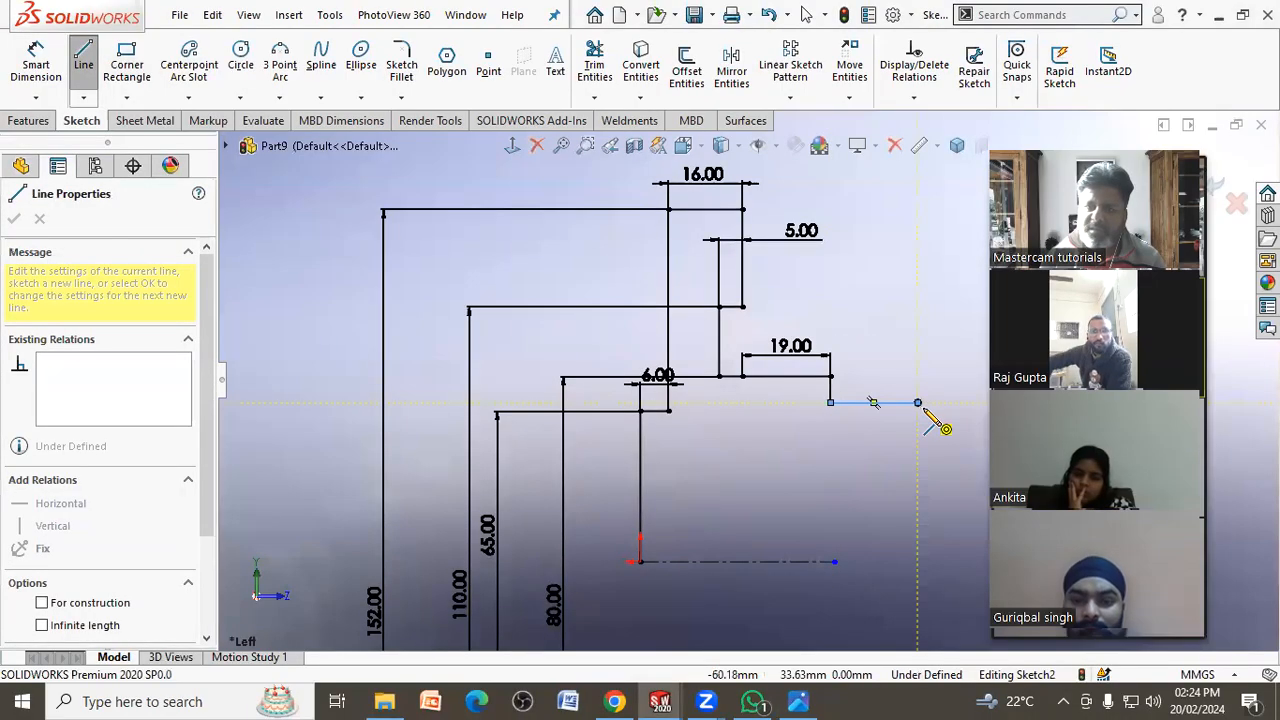
right_click(920, 404)
click(934, 420)
Dimension the new horizontal line across the centerline as a 55 mm diameter and leave the dimension tool
click(36, 60)
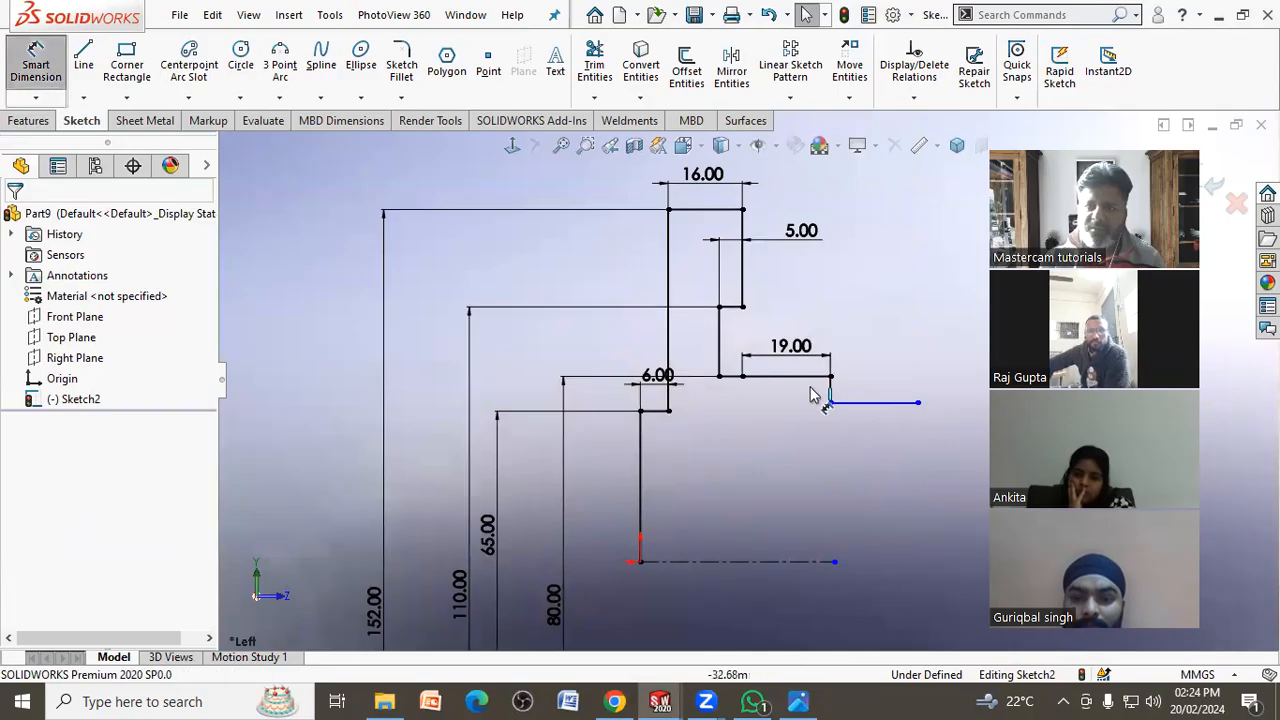
click(757, 562)
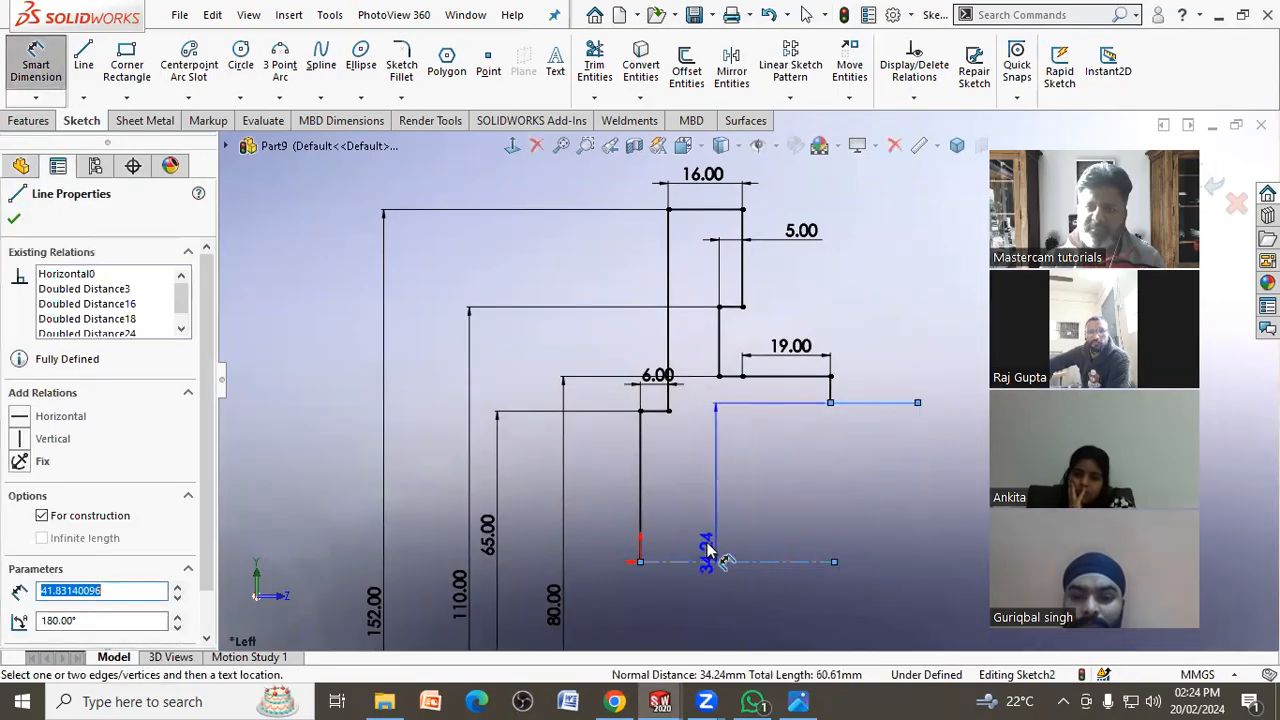
scroll(745, 380, up, 3)
click(907, 528)
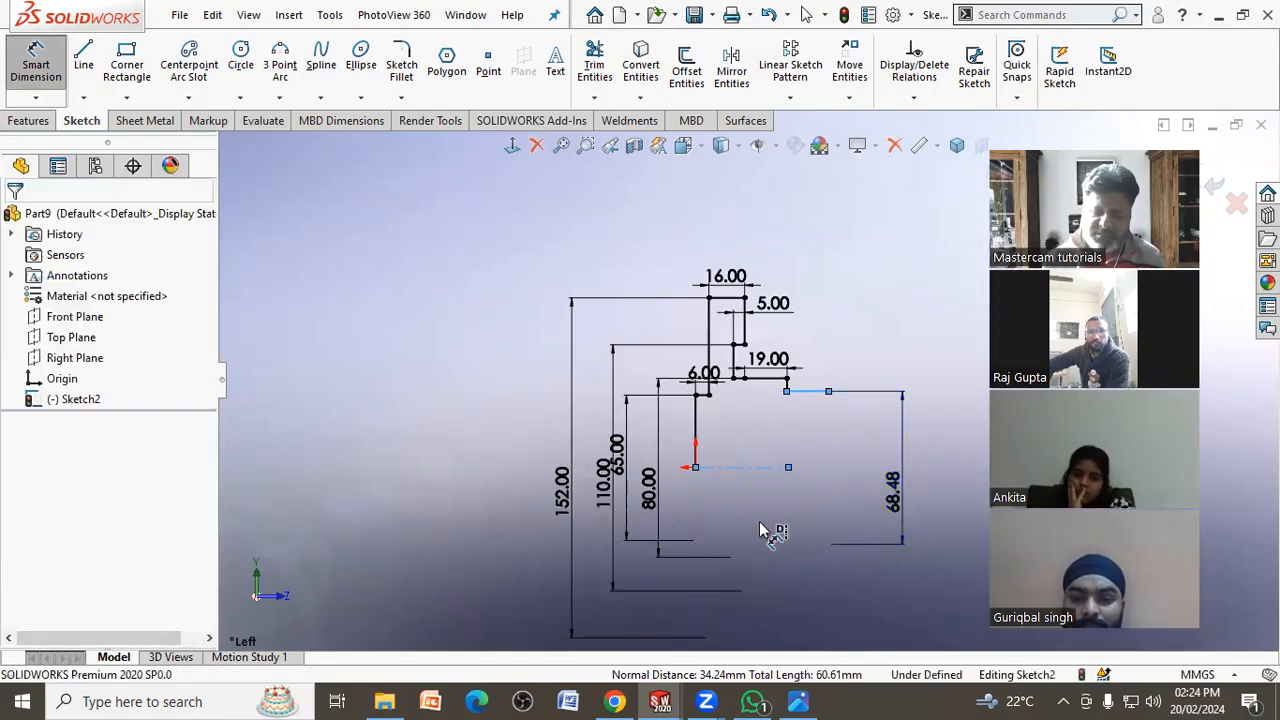
text(55)
key(Return)
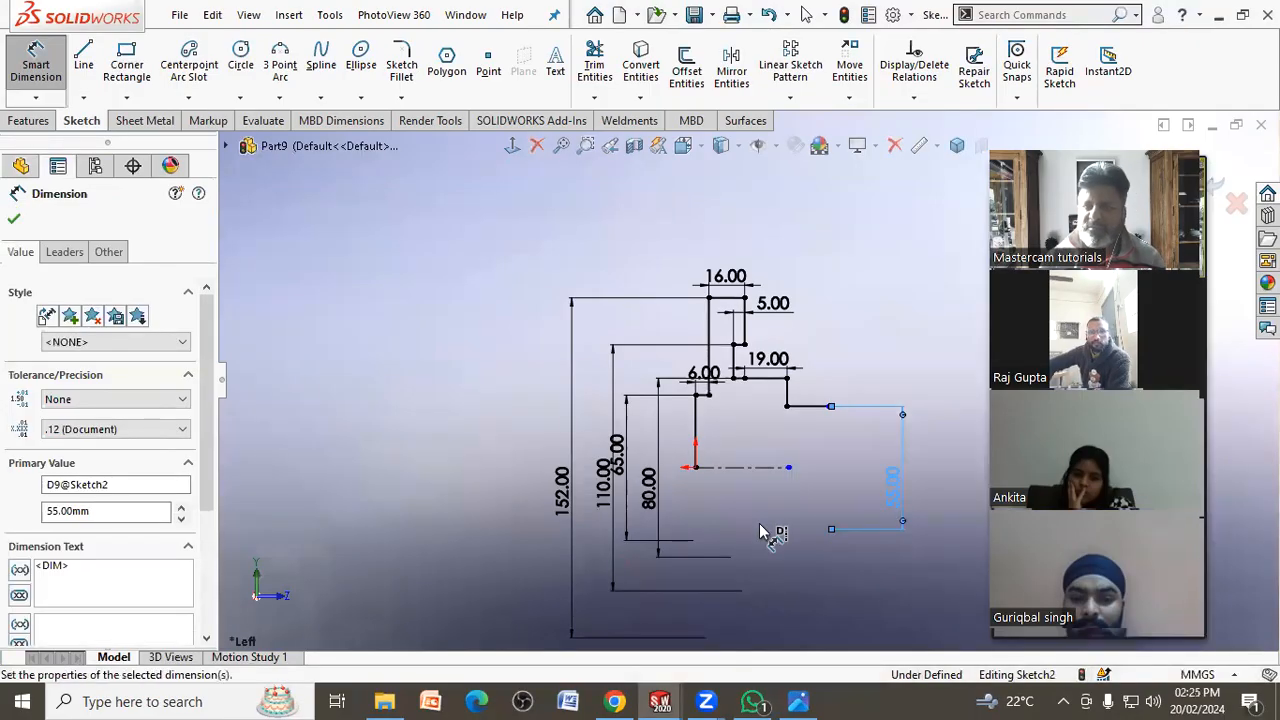
click(800, 497)
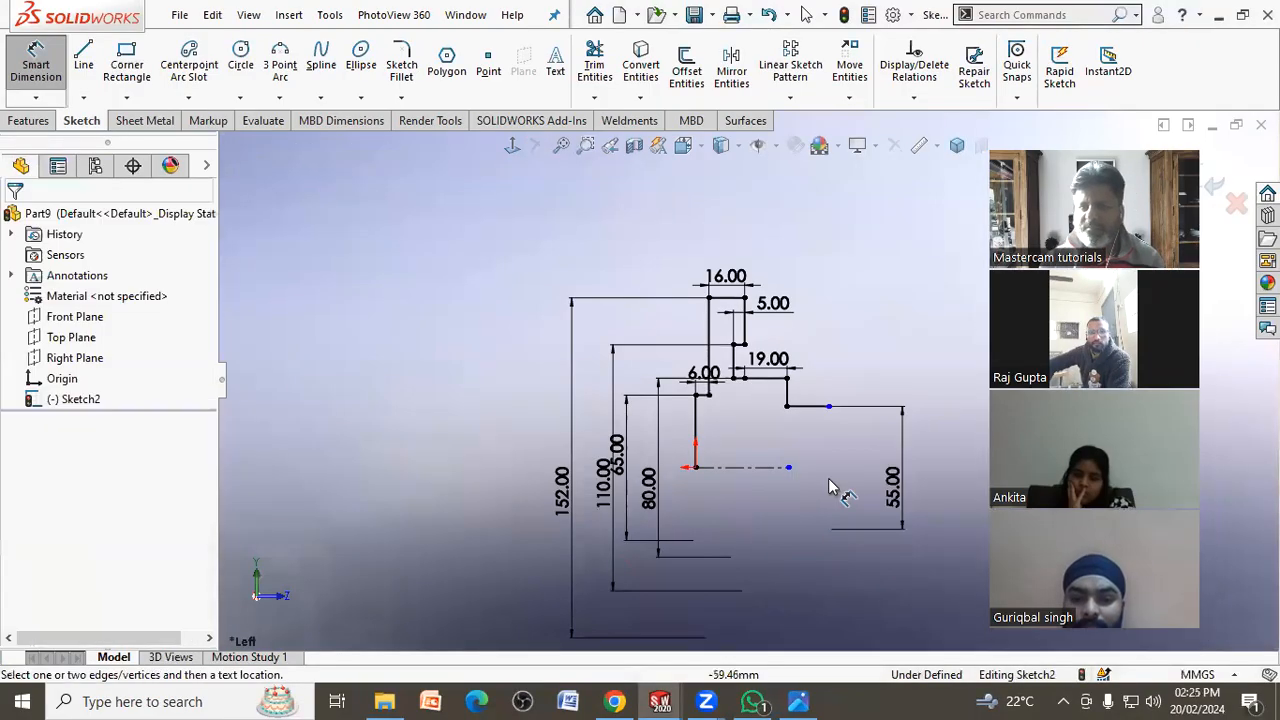
right_click(824, 322)
click(842, 379)
Check the drawing image and dimension the 55 mm diameter section's length as 28 mm
click(799, 701)
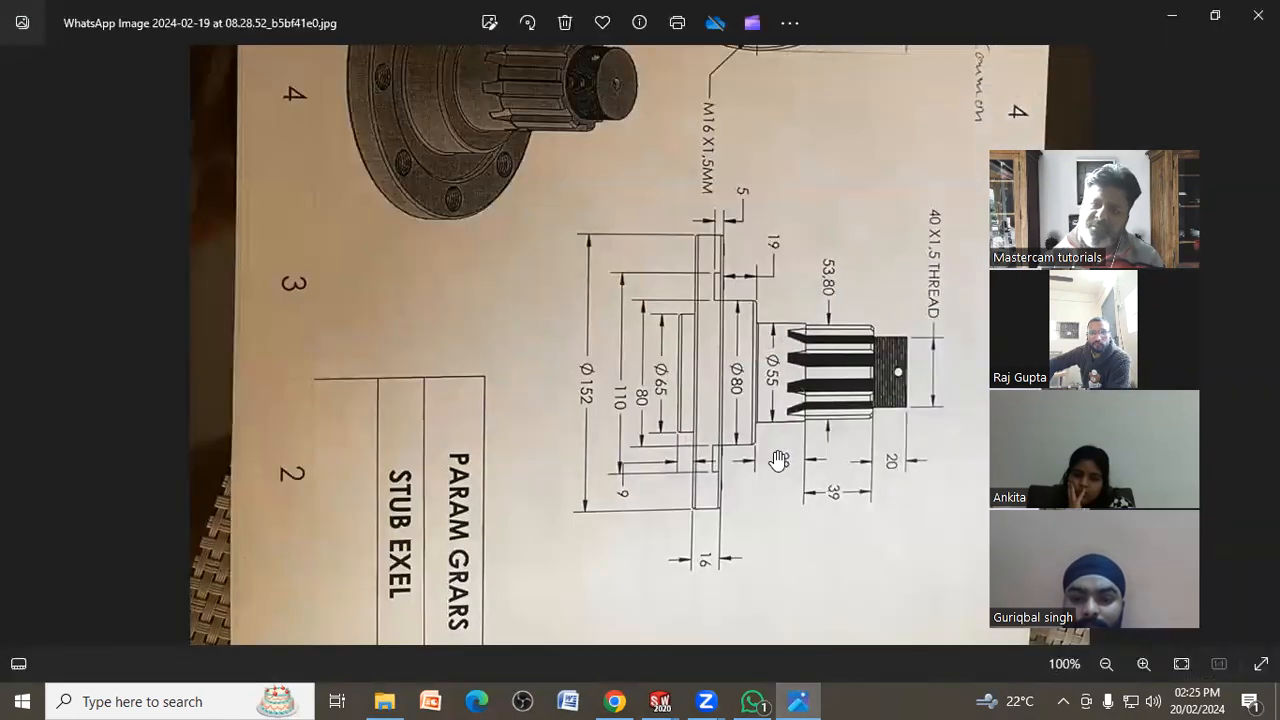
click(792, 700)
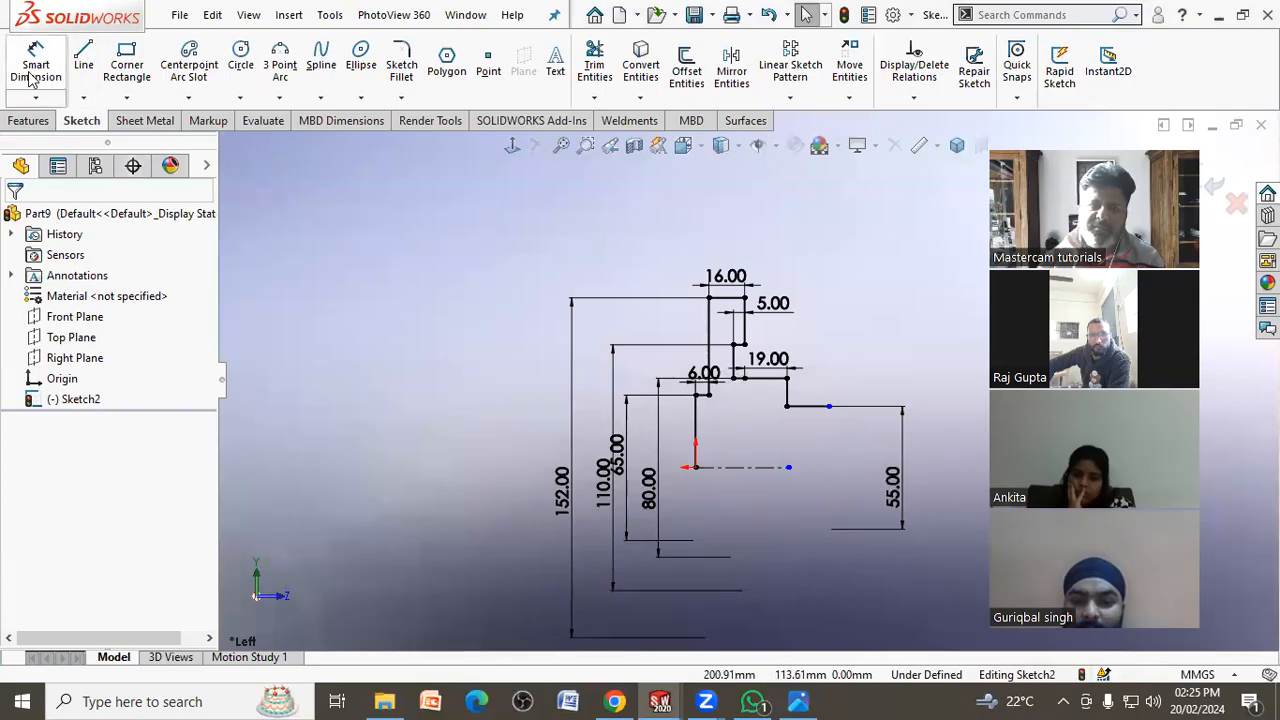
click(33, 78)
click(824, 406)
click(809, 388)
text(28)
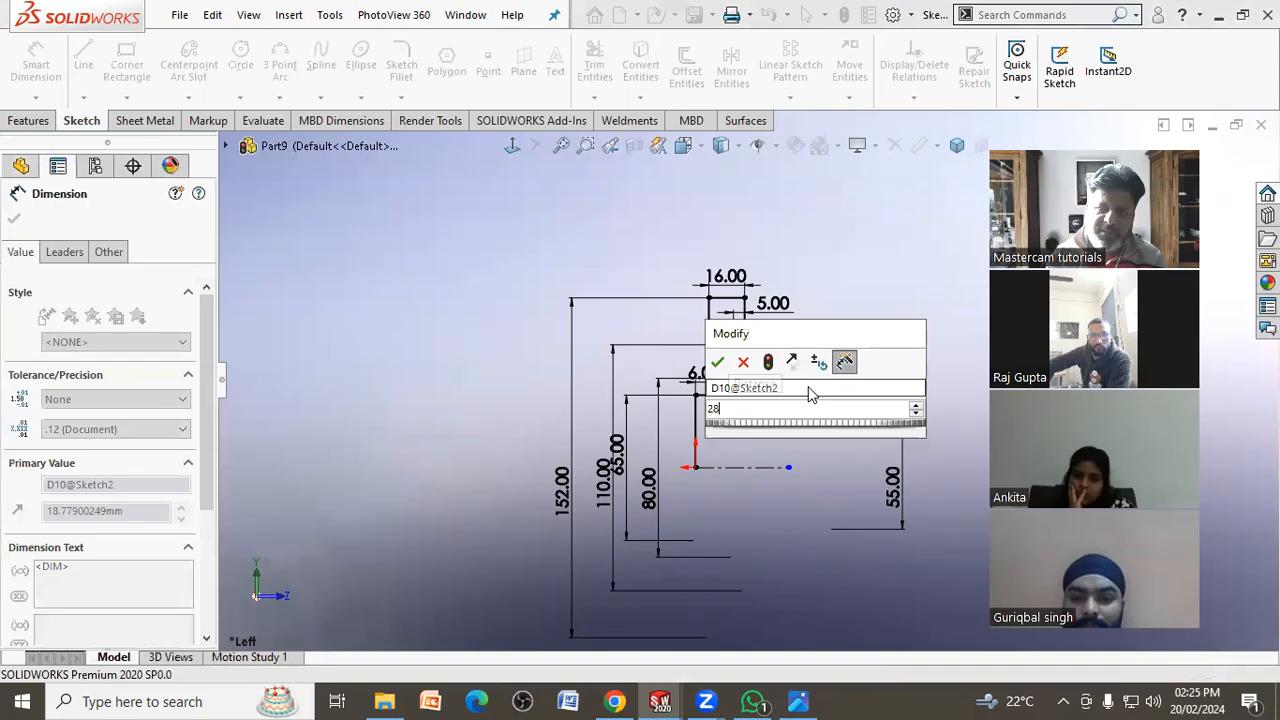
key(Return)
click(812, 340)
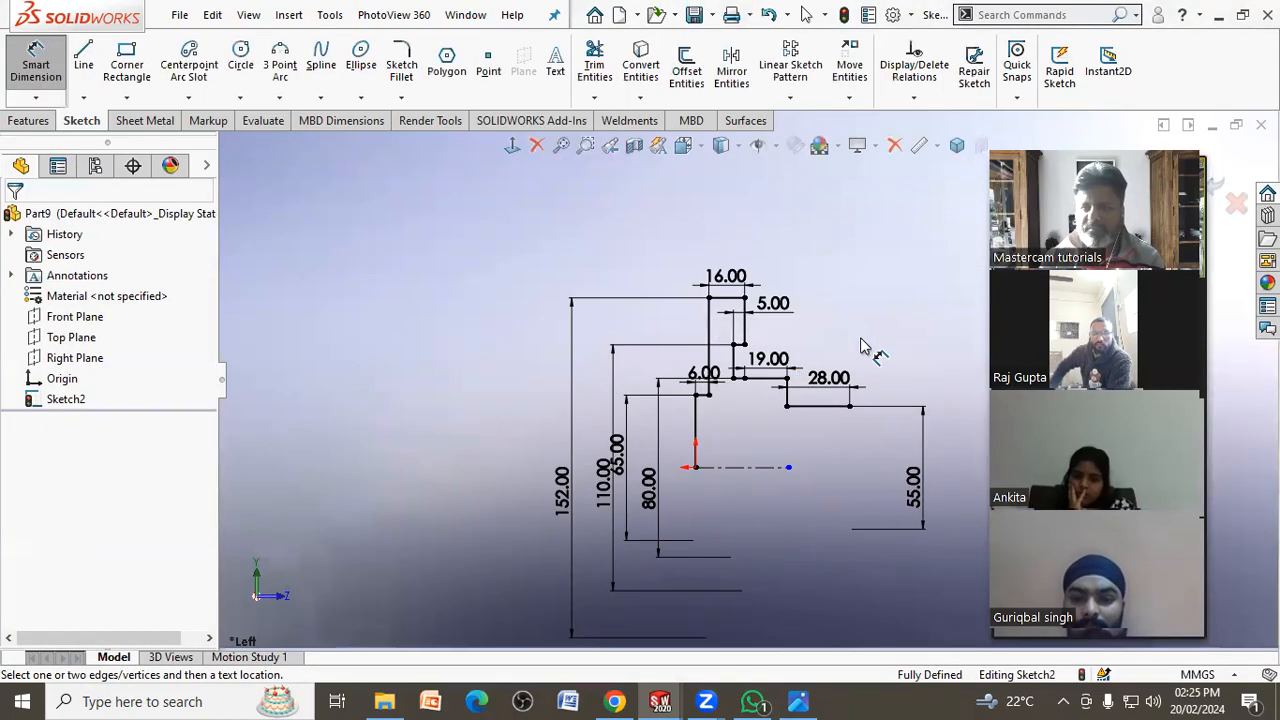
right_click(830, 310)
click(873, 364)
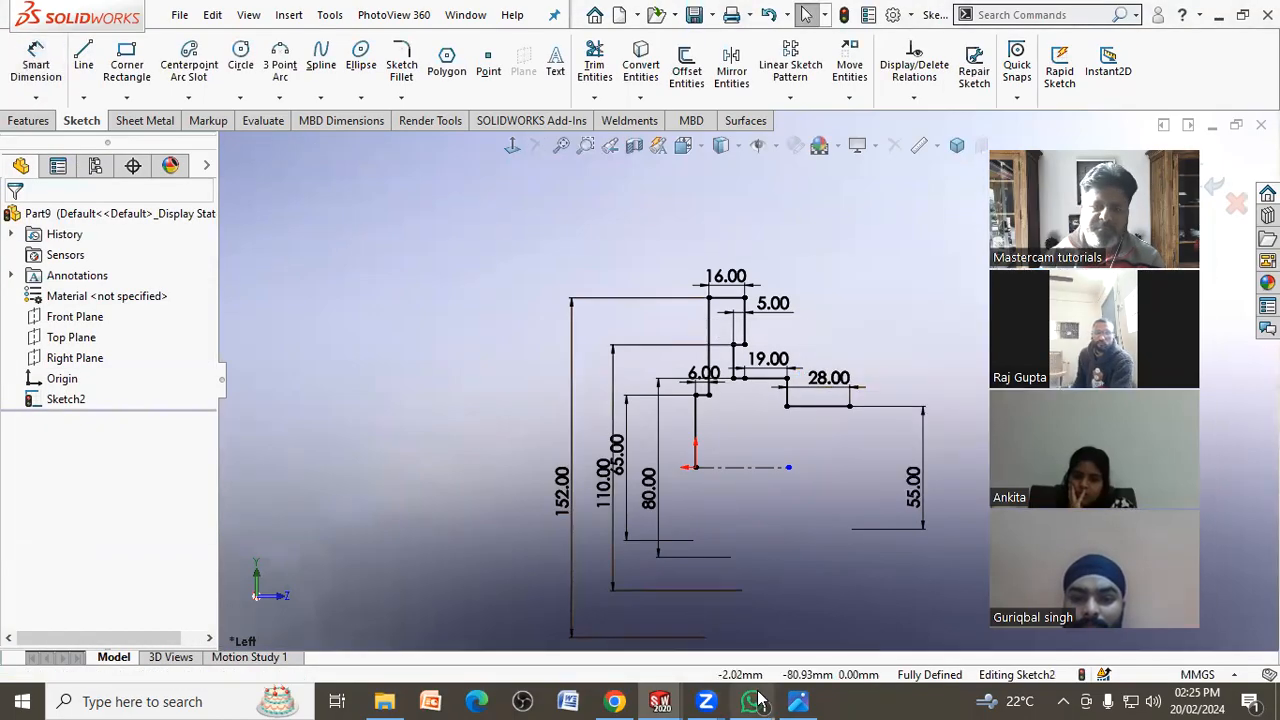
Examine the drawing image for the diameter and length of the splined section beyond the 28 mm length
click(752, 701)
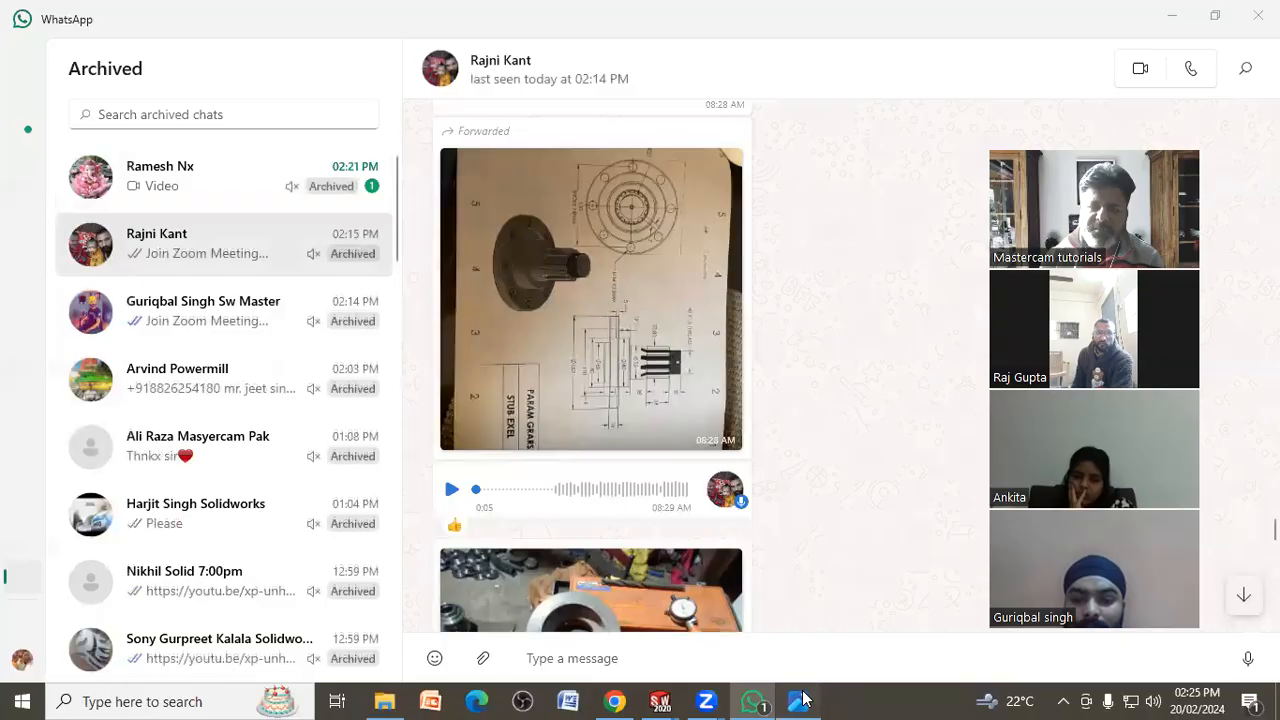
click(799, 700)
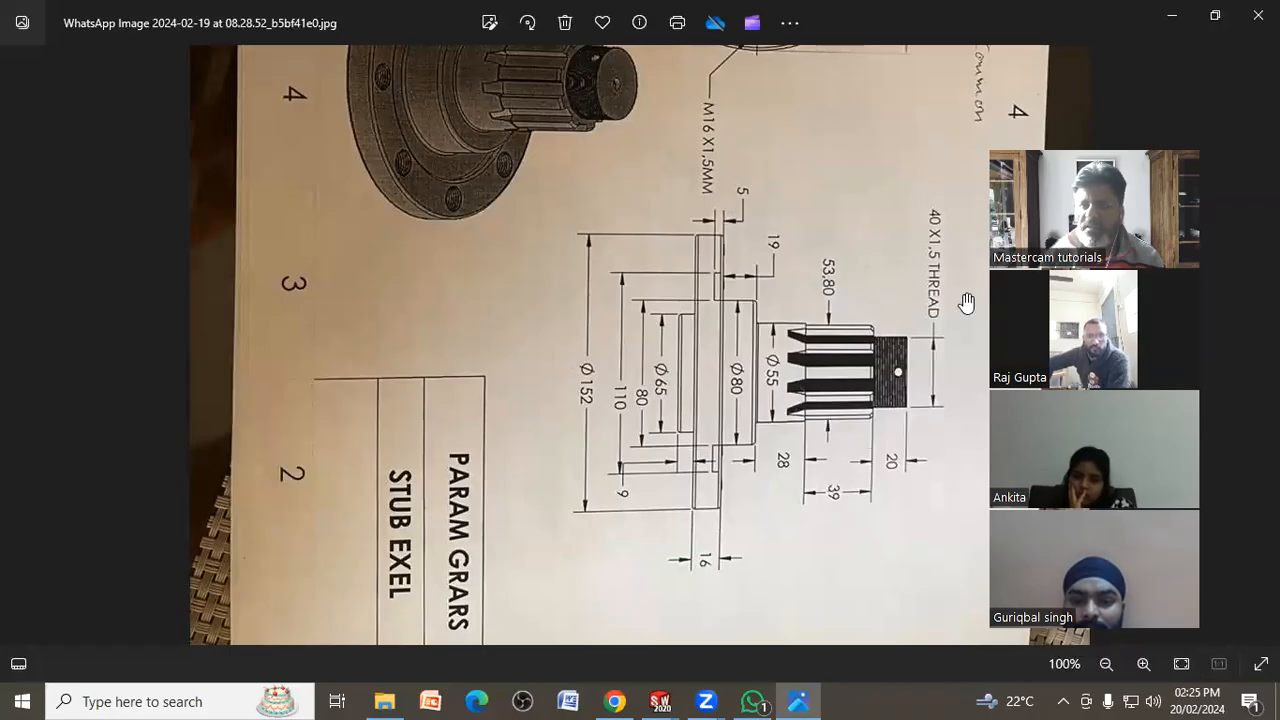
click(1172, 15)
click(1172, 15)
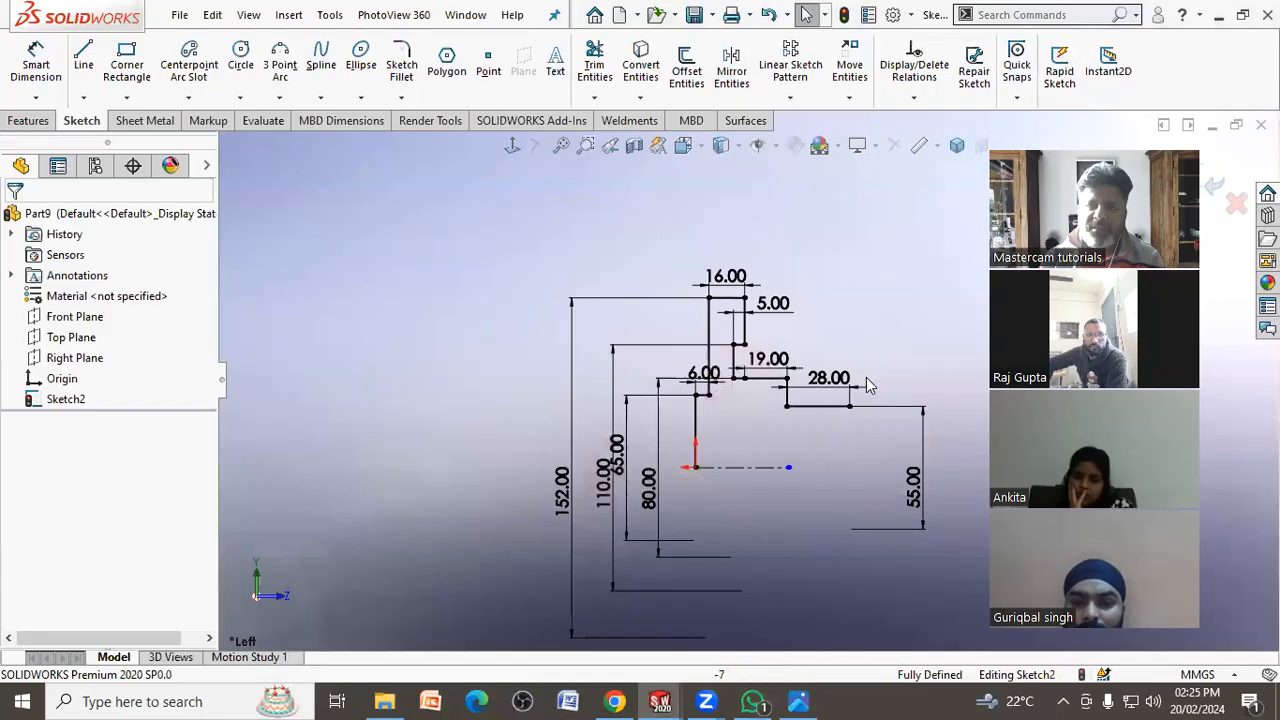
scroll(905, 431, down, 3)
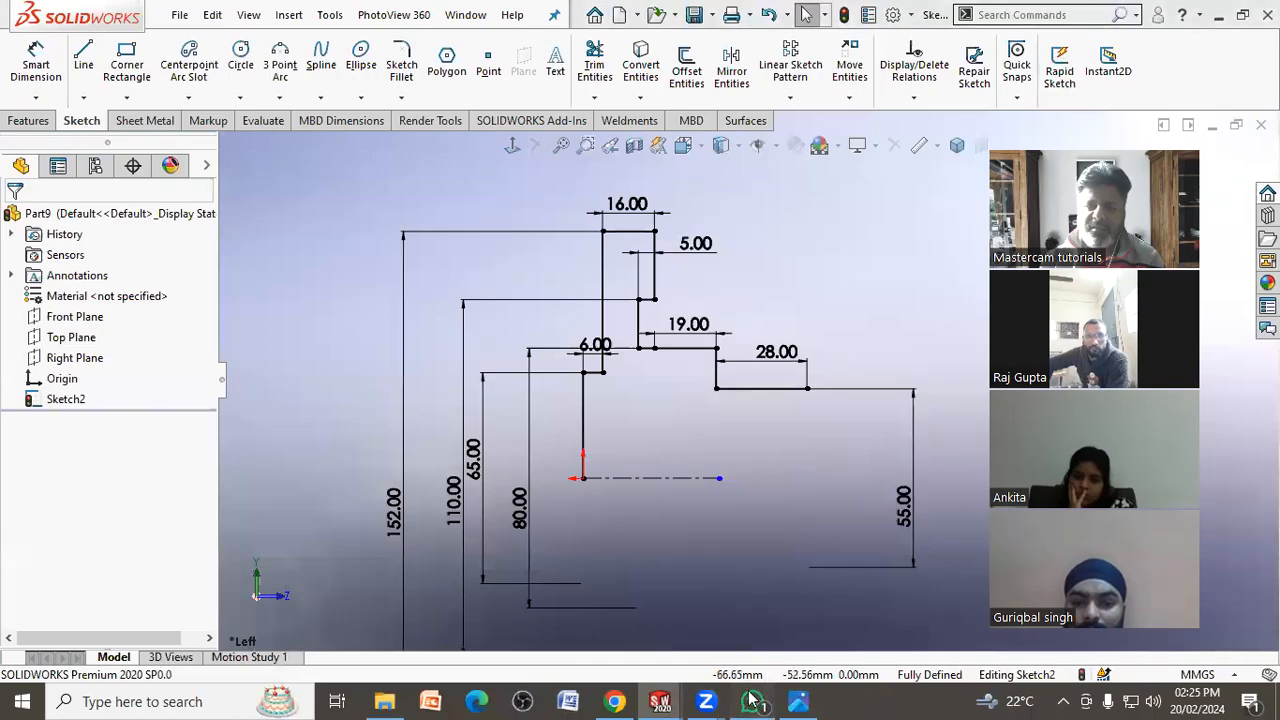
click(752, 700)
click(797, 700)
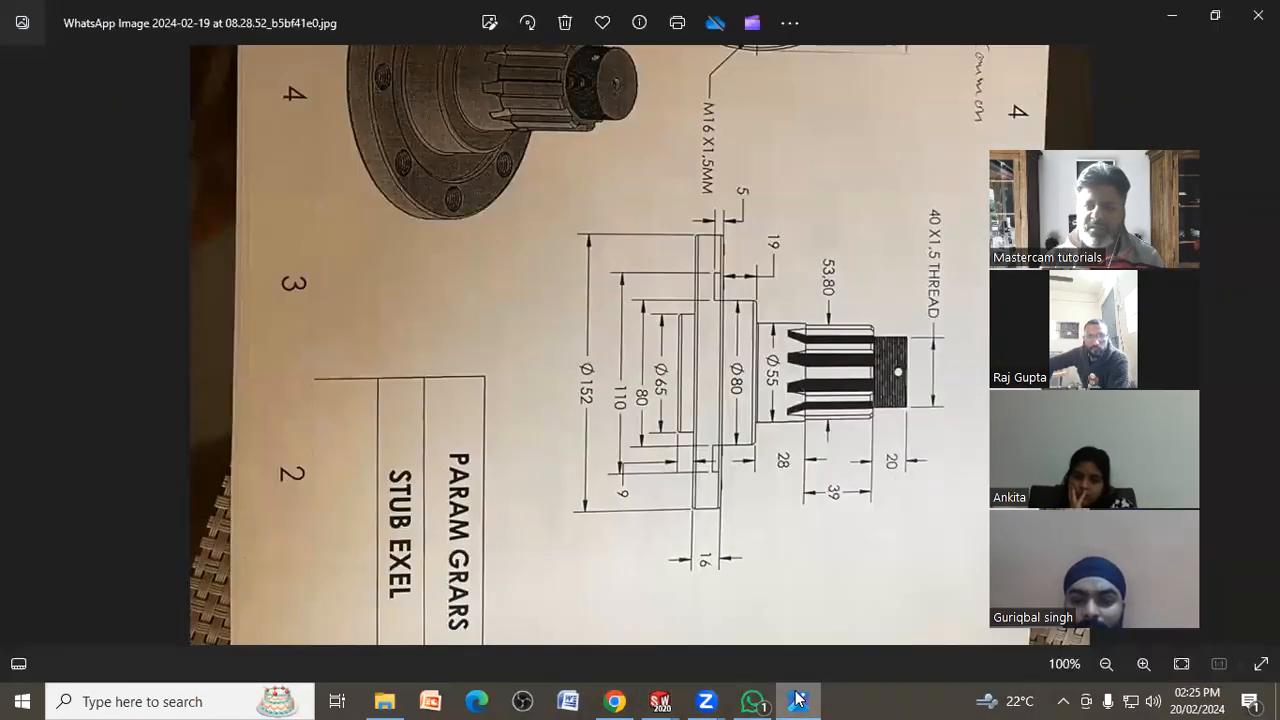
click(797, 700)
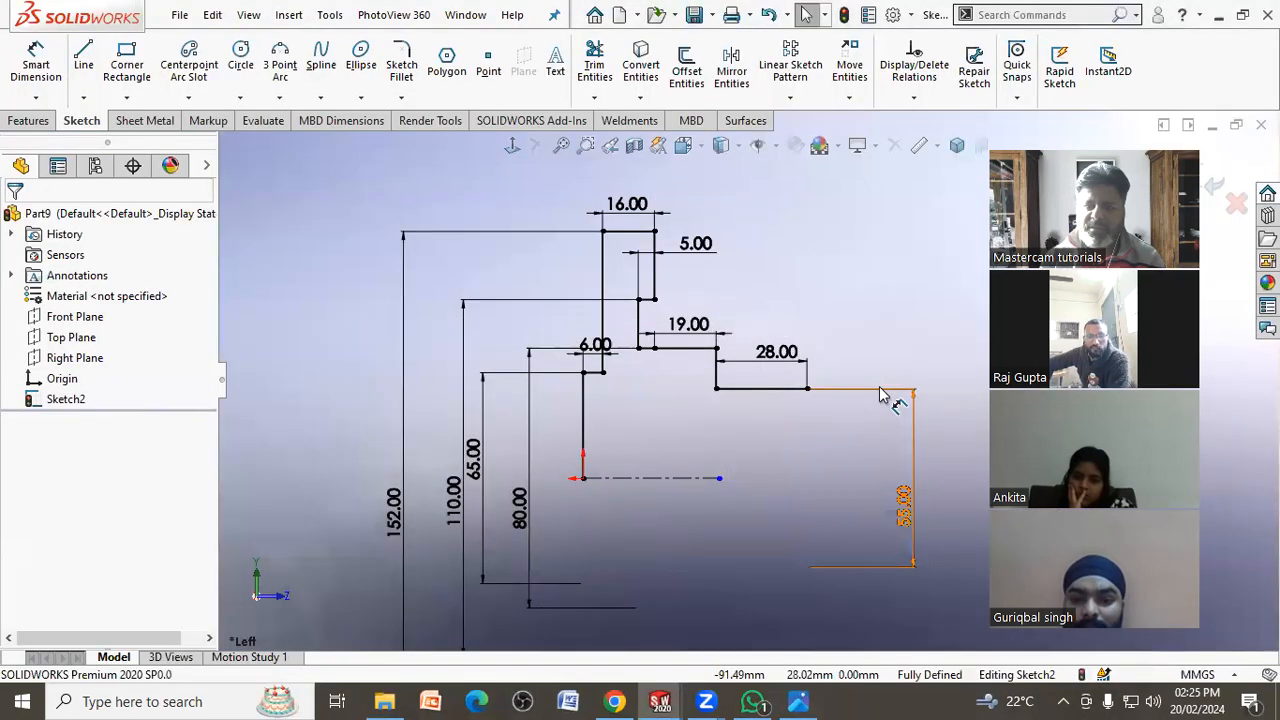
Sketch a short vertical step down from the 28 mm line's end and a horizontal line about 27 mm long for the splined section
scroll(890, 400, down, 2)
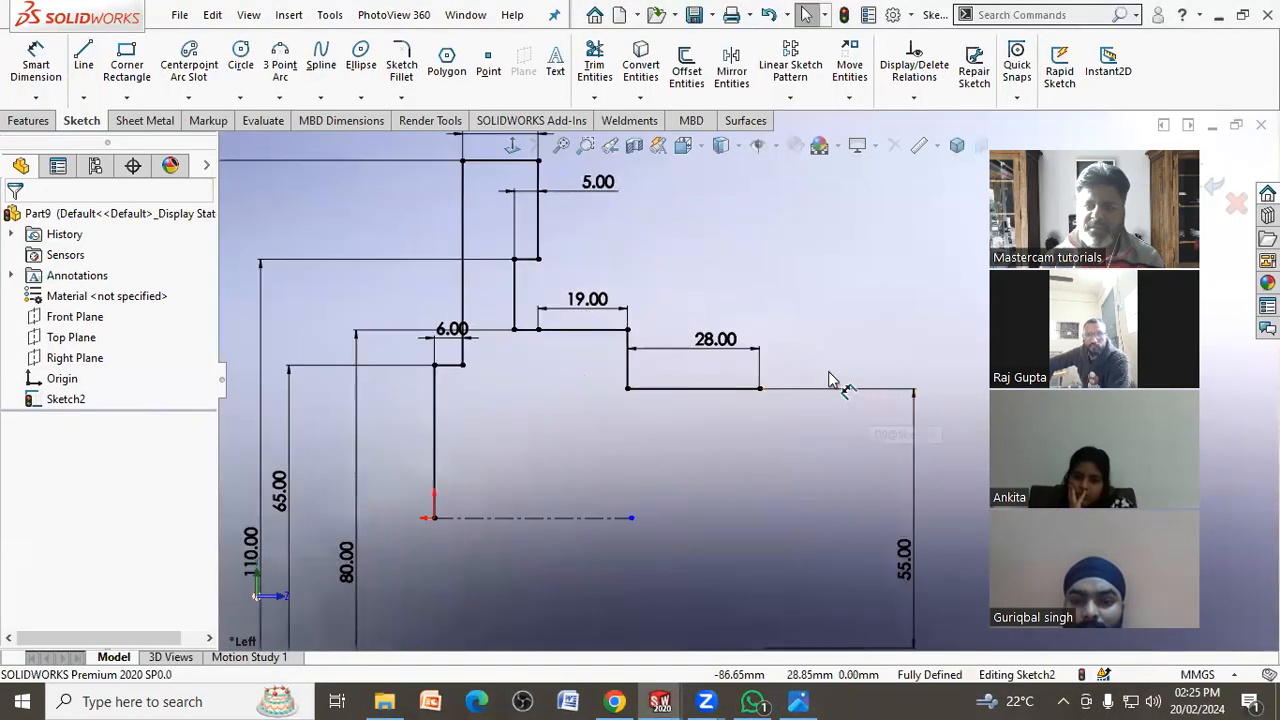
click(83, 60)
click(762, 391)
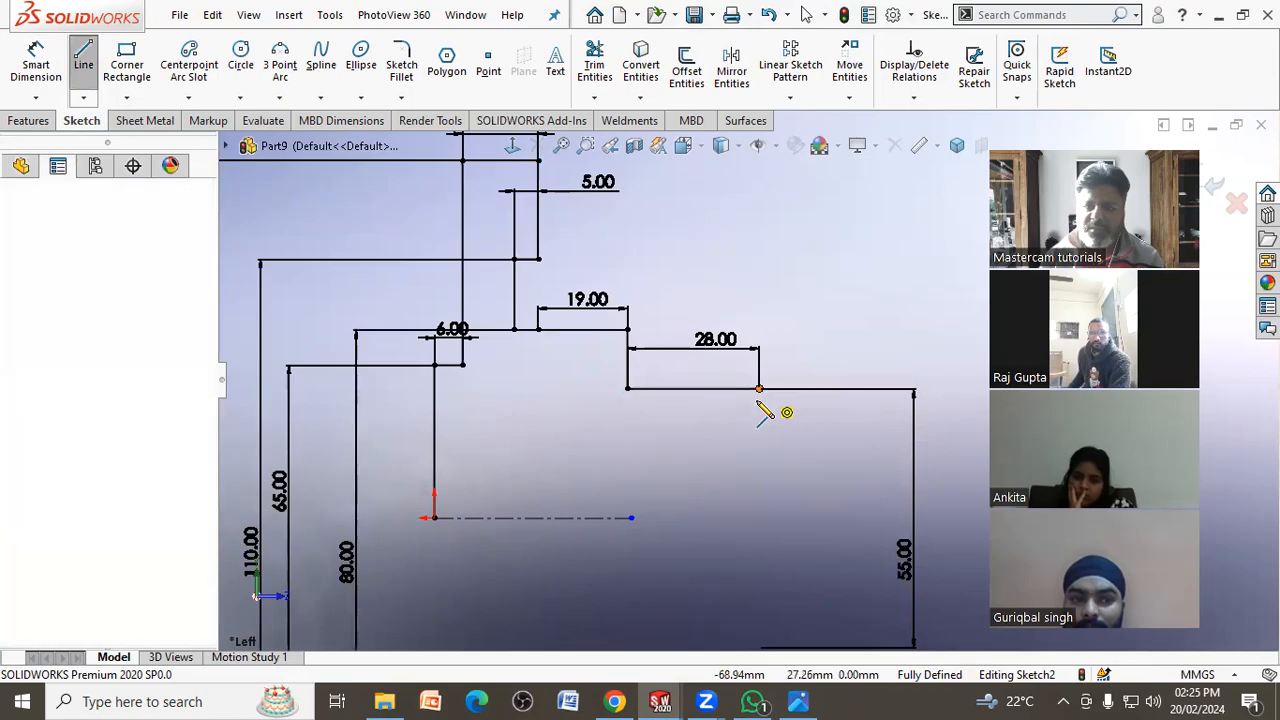
click(888, 408)
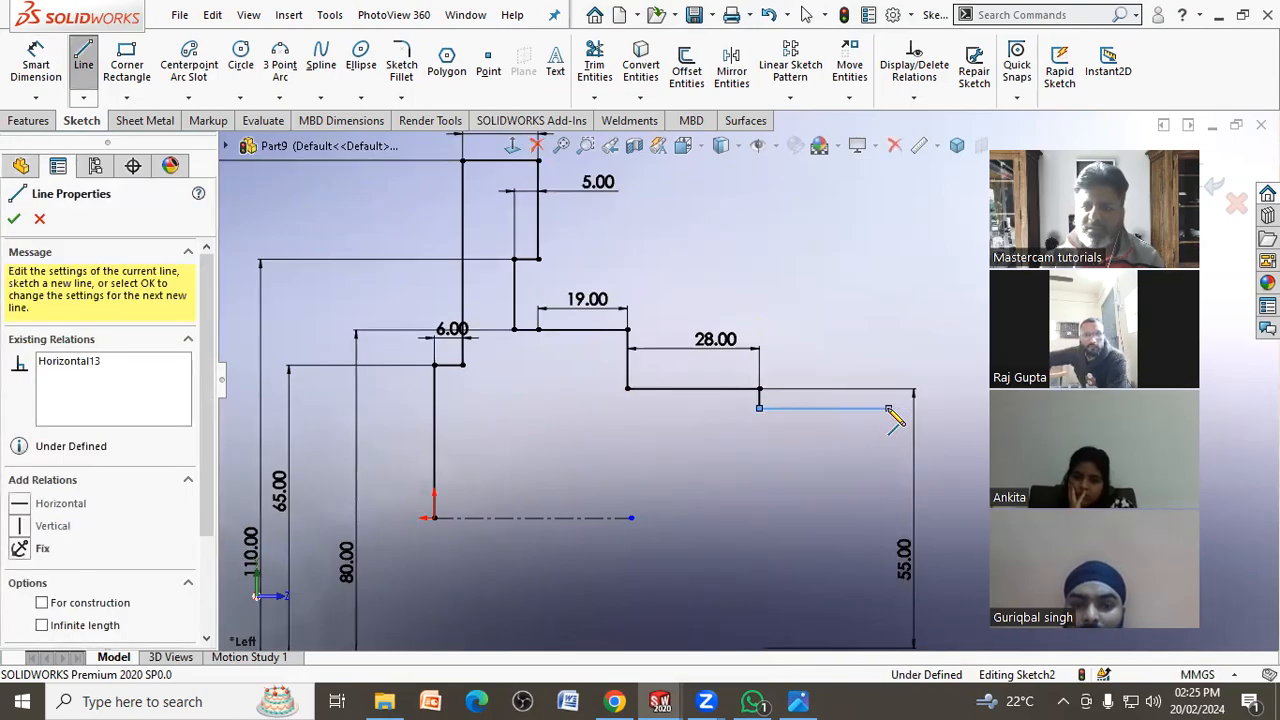
right_click(890, 412)
click(903, 425)
Dimension the splined section's horizontal line across the centerline as a 59.38 mm diameter
key(f)
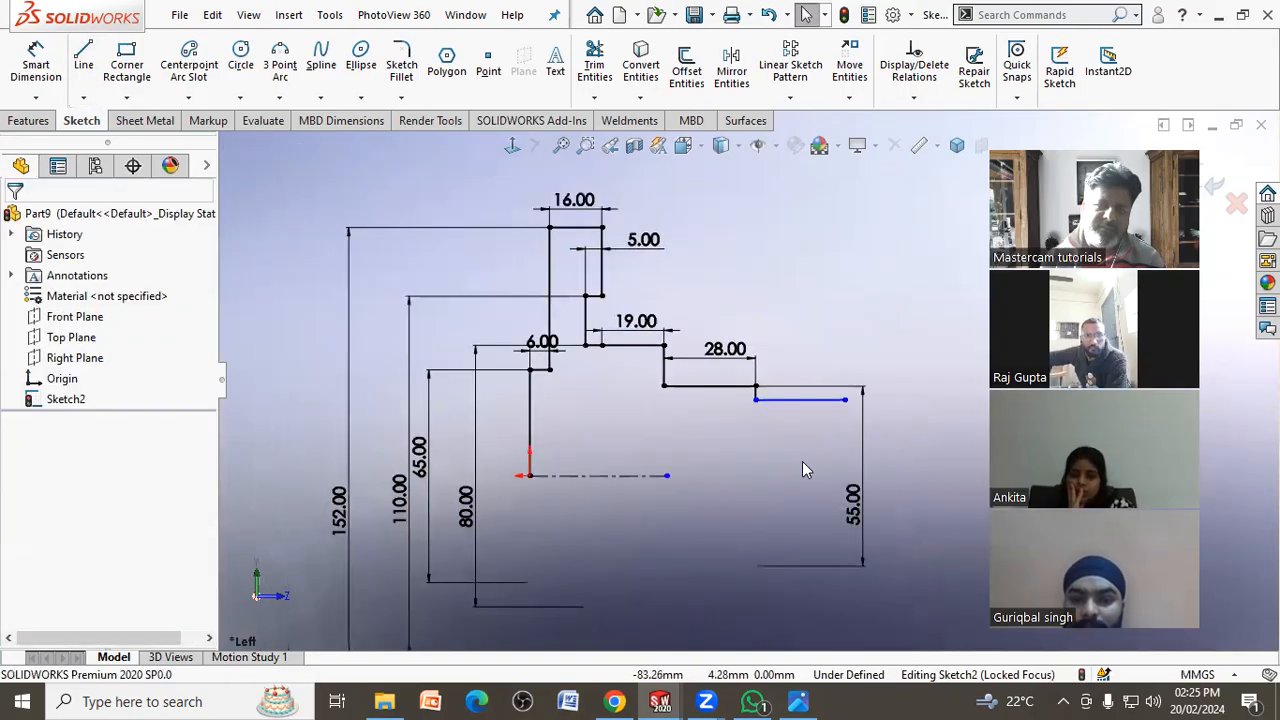
click(36, 65)
click(810, 400)
click(624, 477)
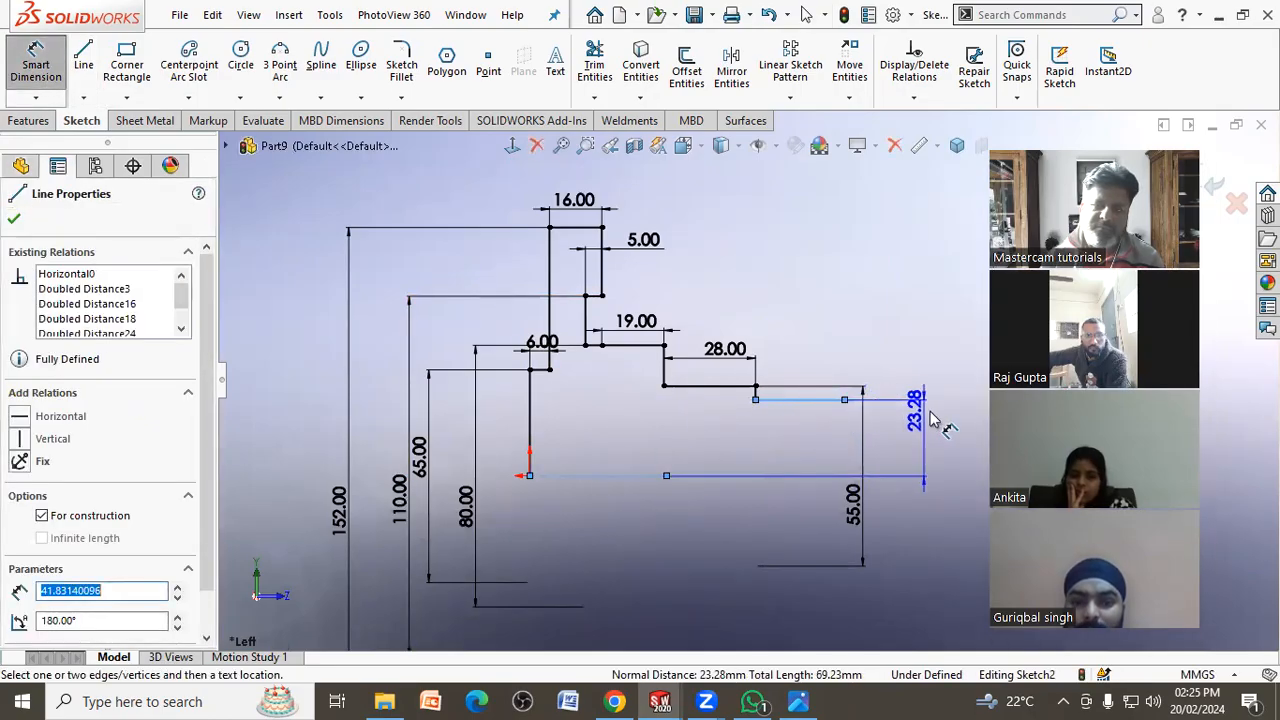
click(927, 507)
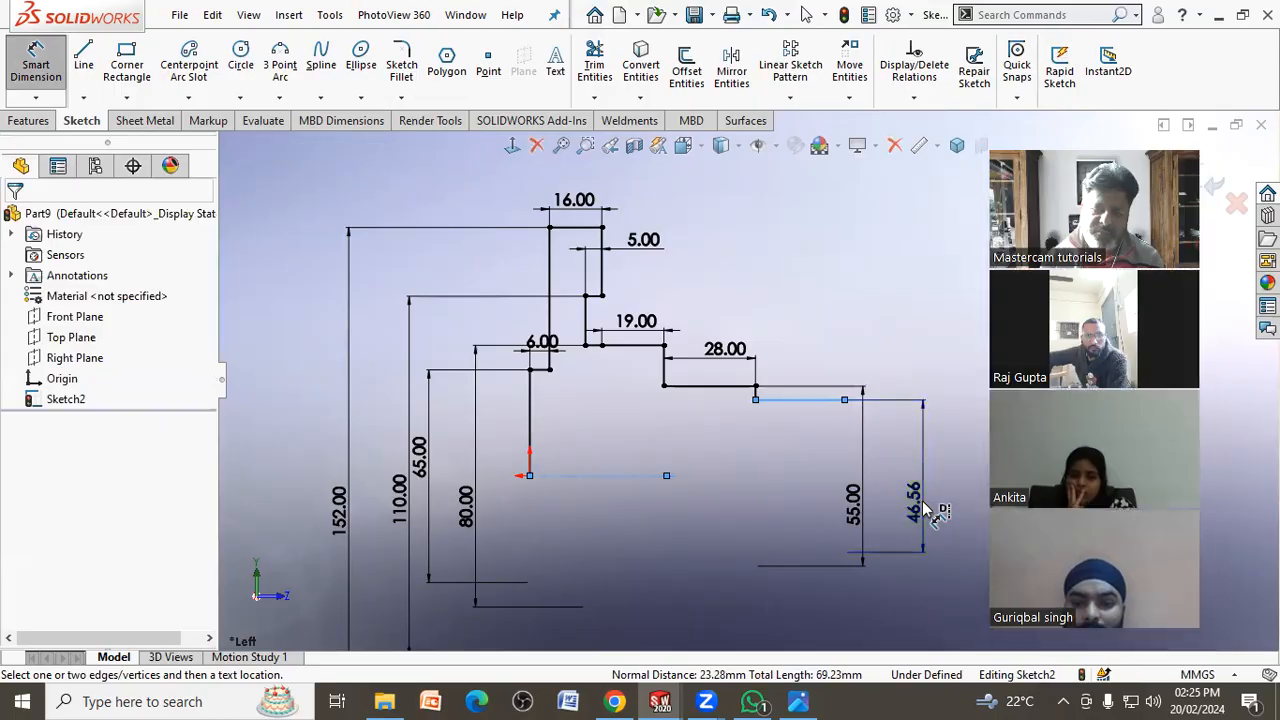
text(59.38)
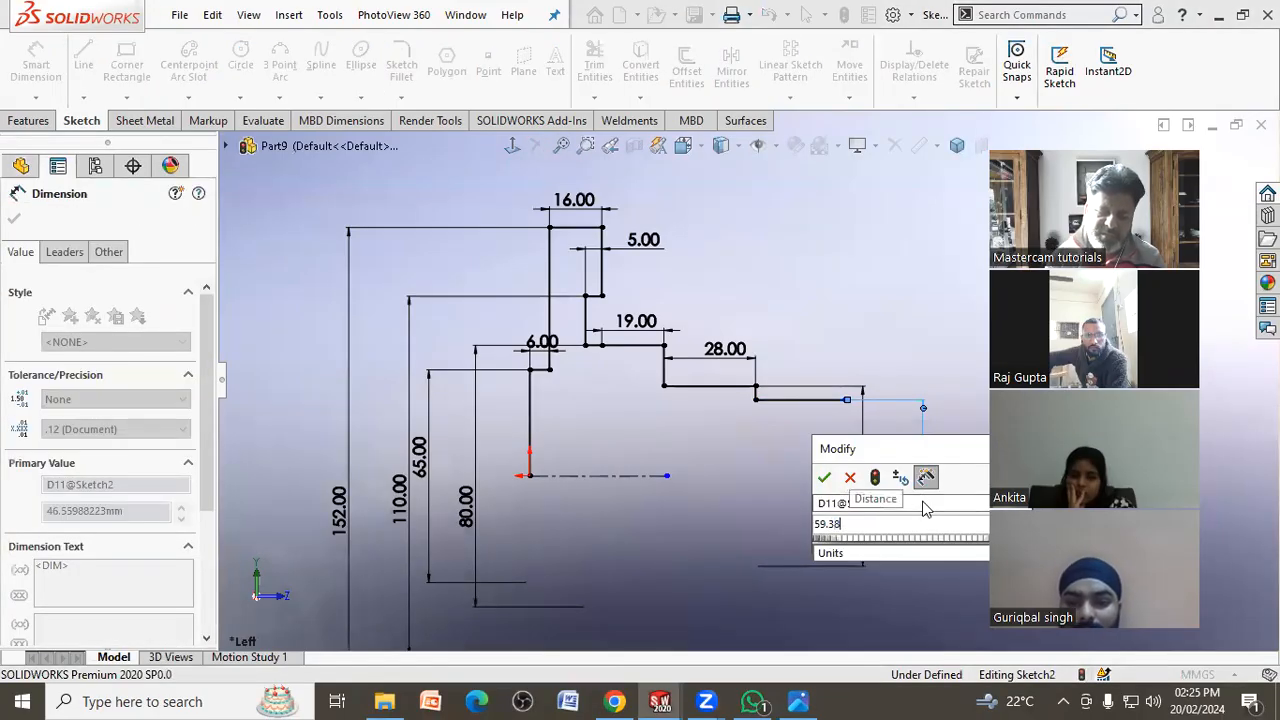
key(Return)
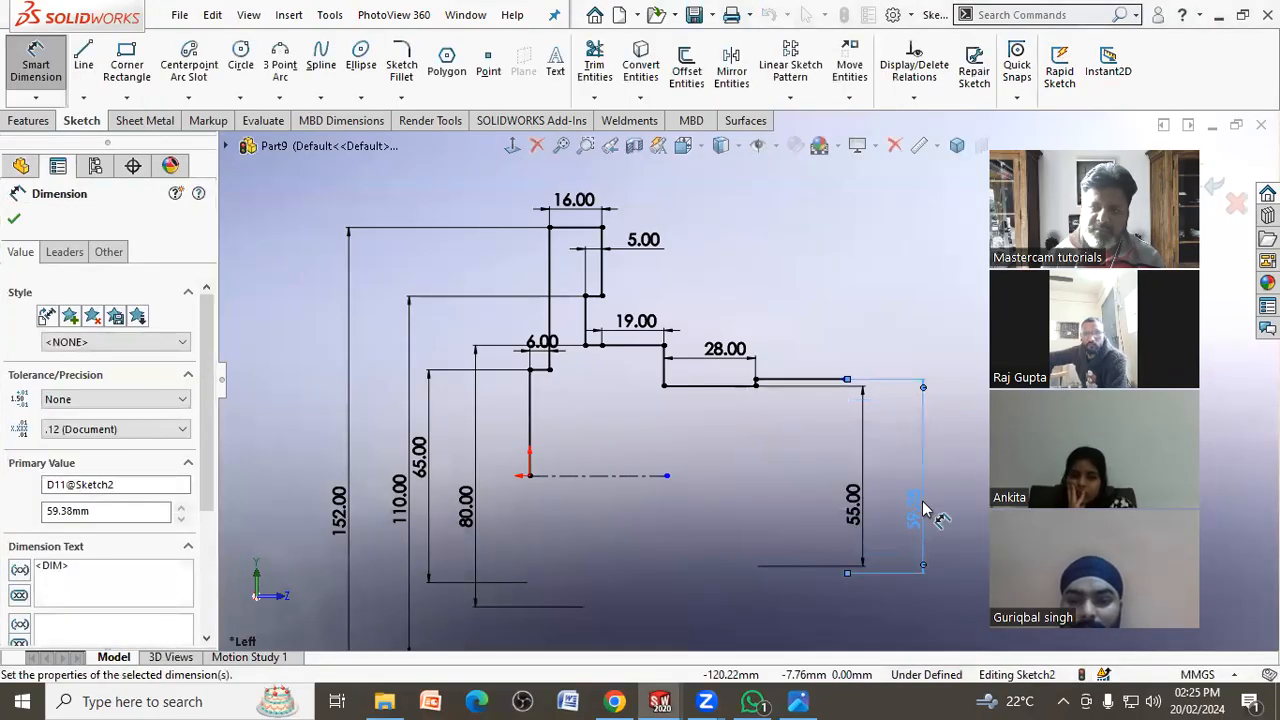
Check the drawing image and set the splined section's diameter dimension to 53.80 mm
click(793, 700)
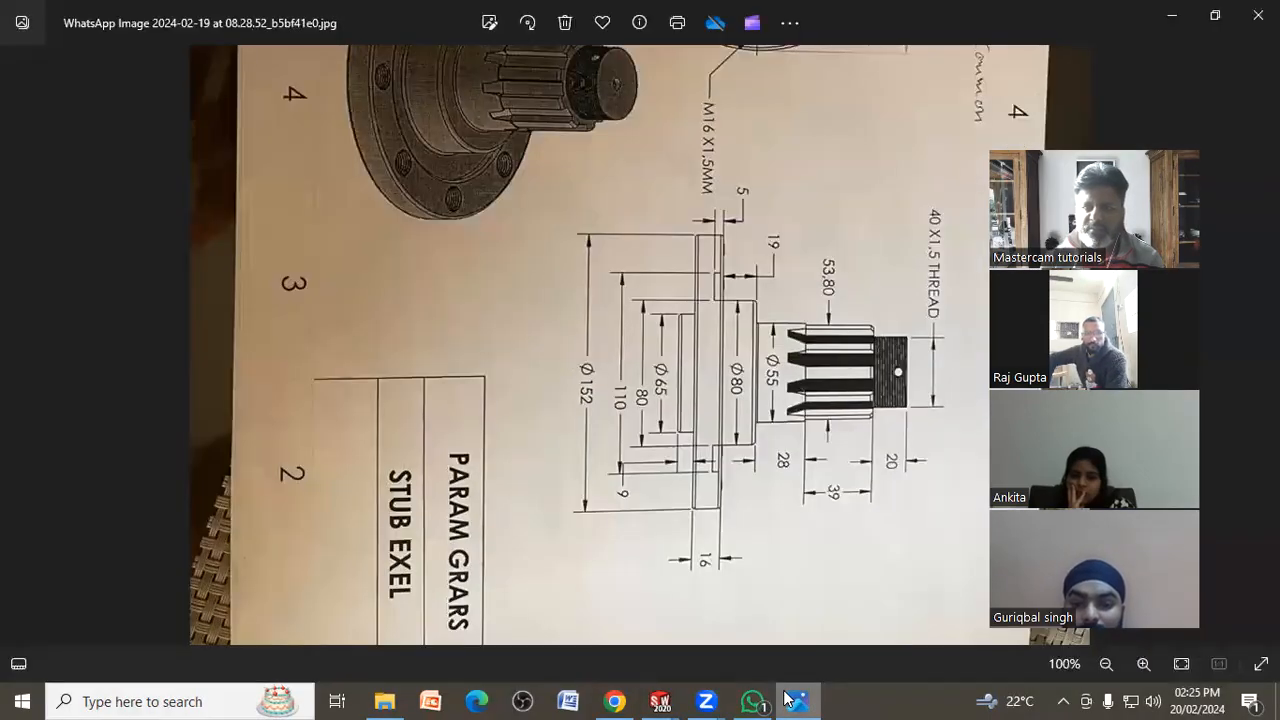
click(786, 698)
double_click(914, 506)
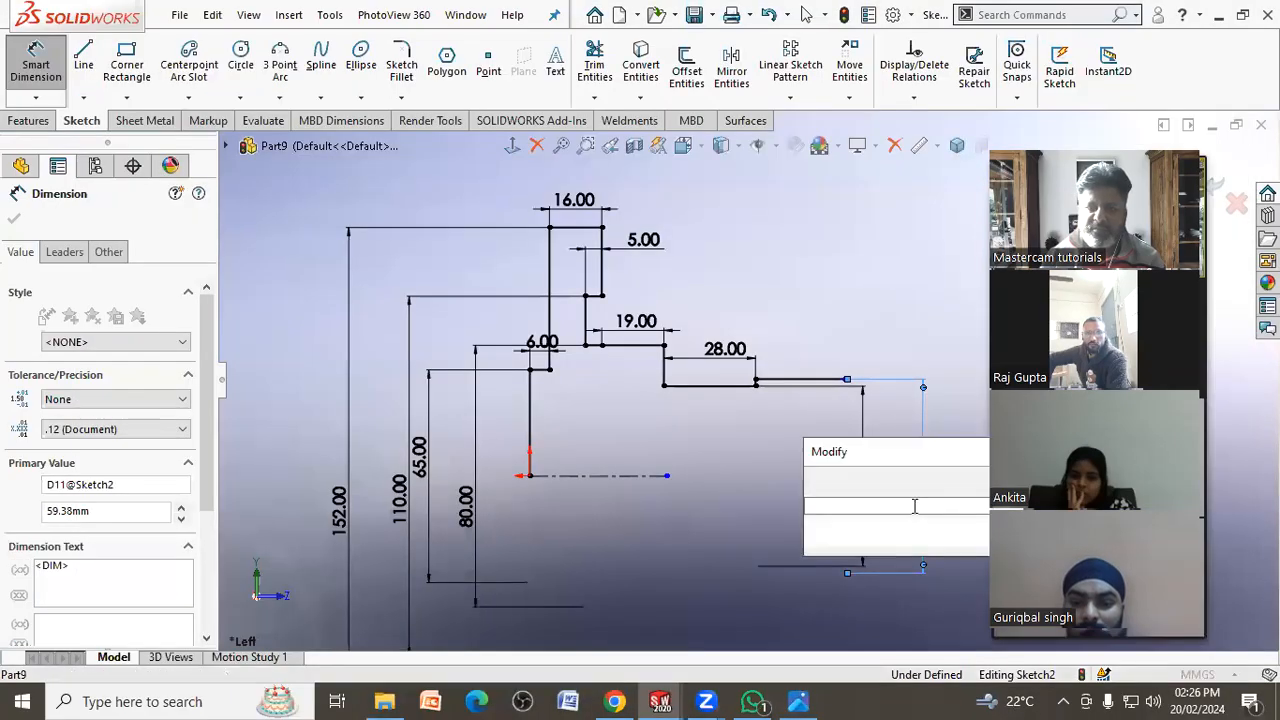
text(53.)
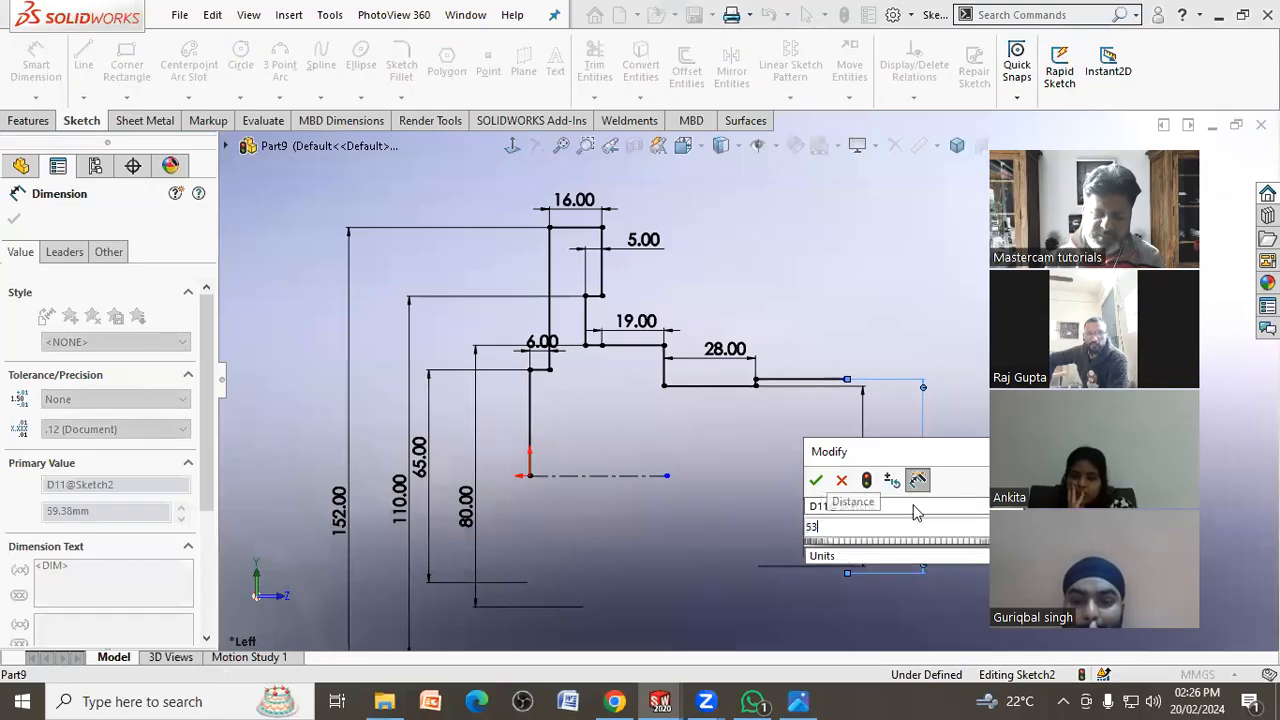
text(80)
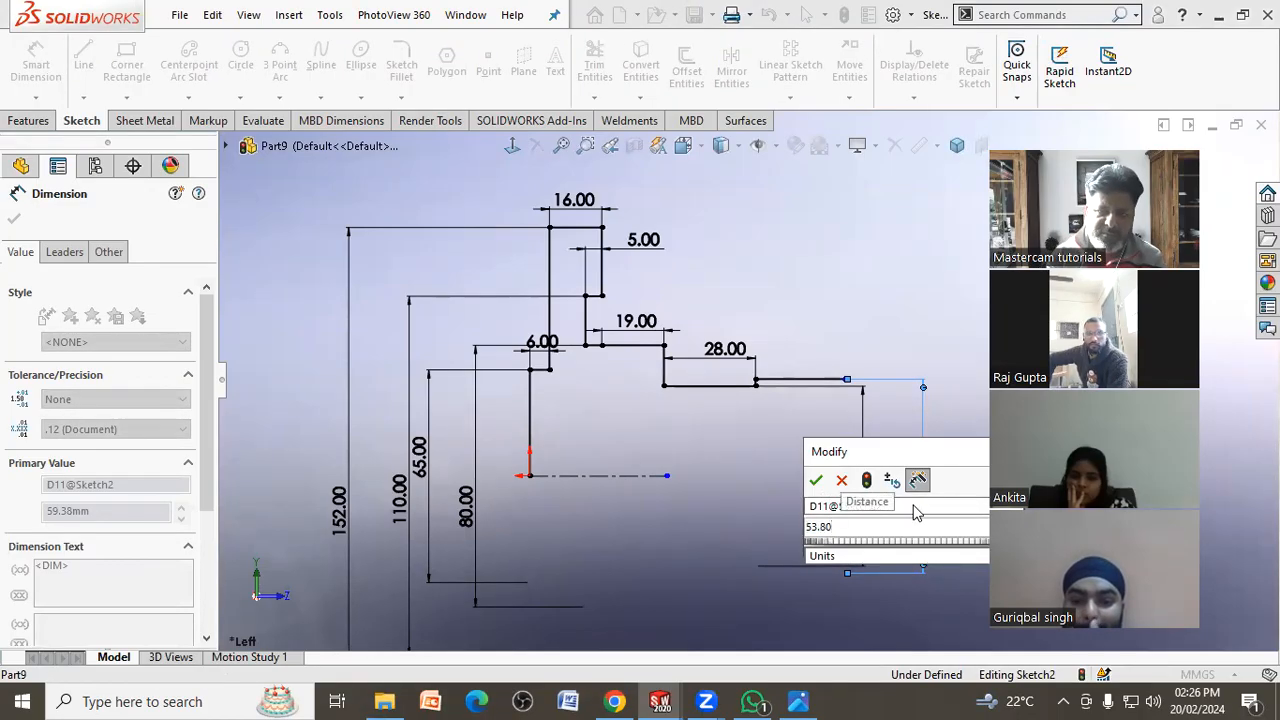
key(Return)
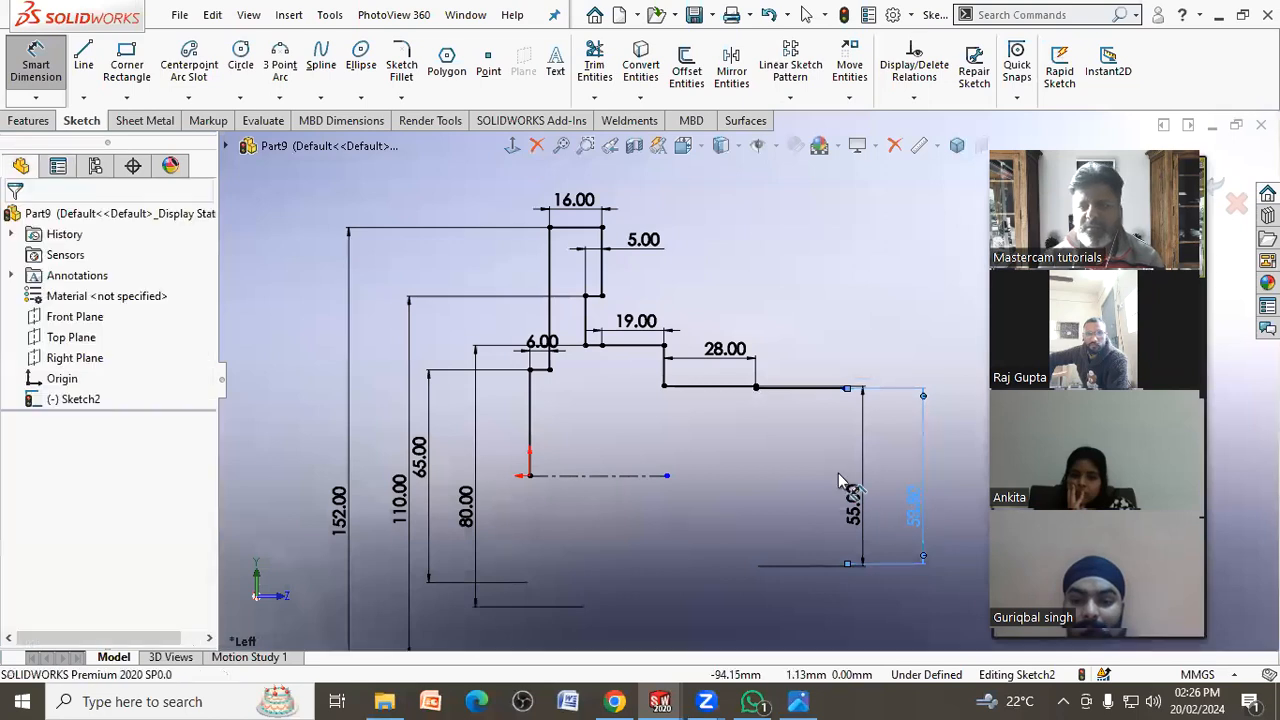
Dimension the splined section's horizontal line as 39 mm long and end dimensioning
scroll(846, 433, down, 3)
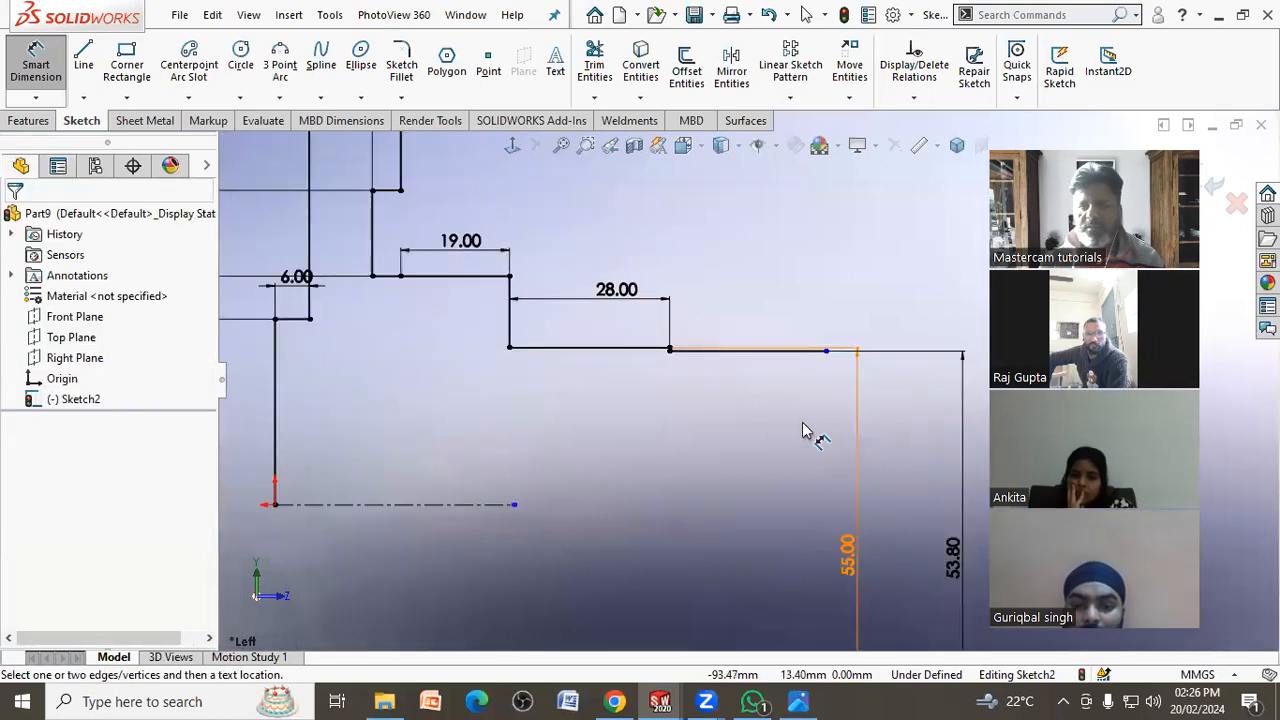
click(805, 698)
click(805, 698)
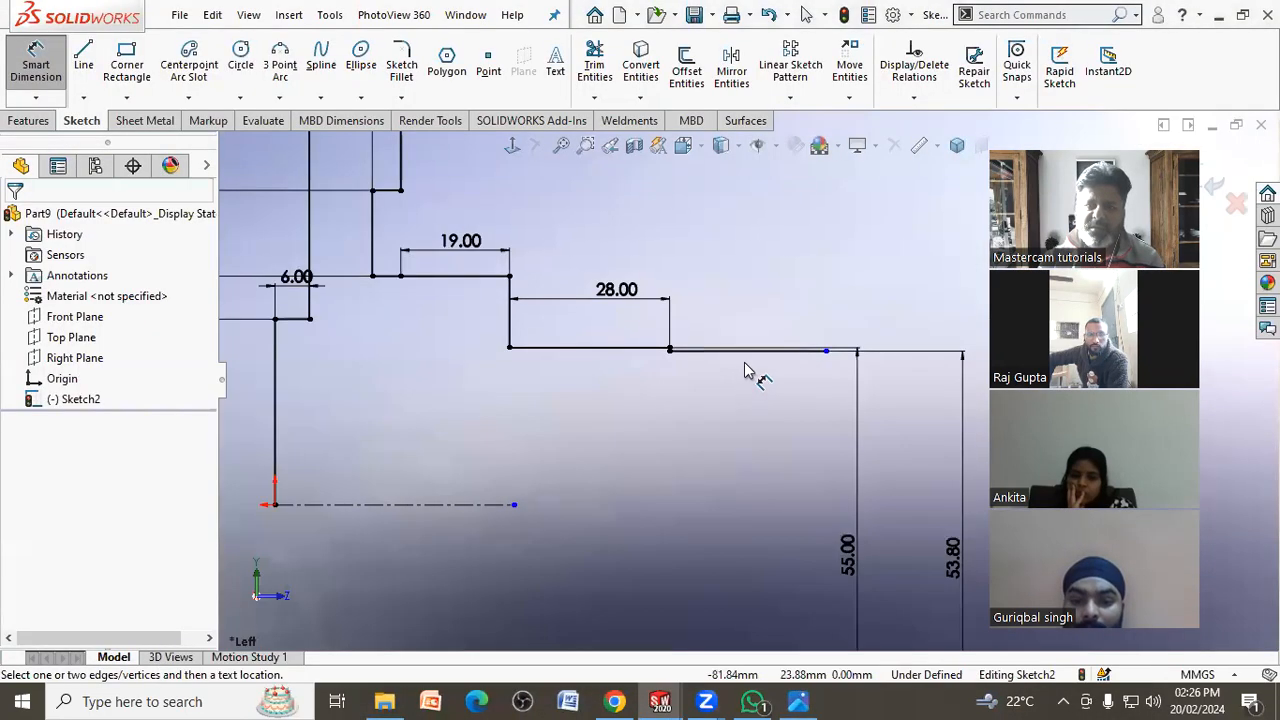
click(755, 350)
click(745, 295)
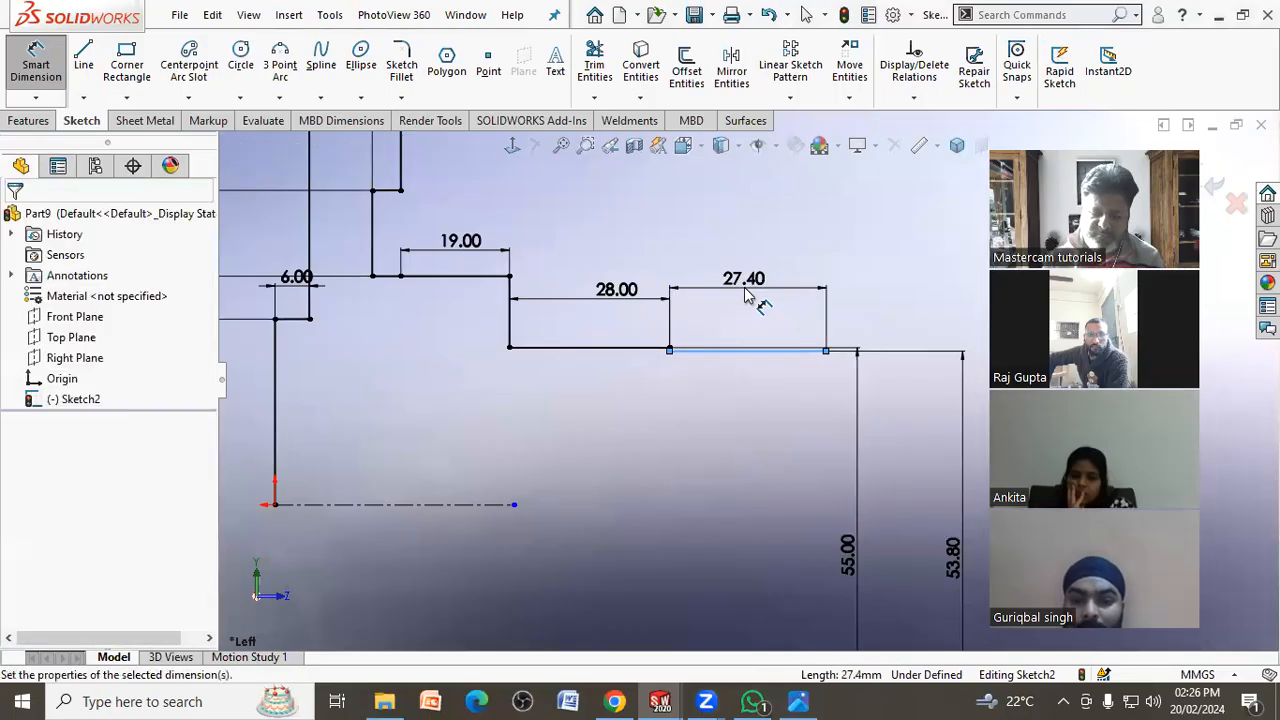
text(39)
key(Return)
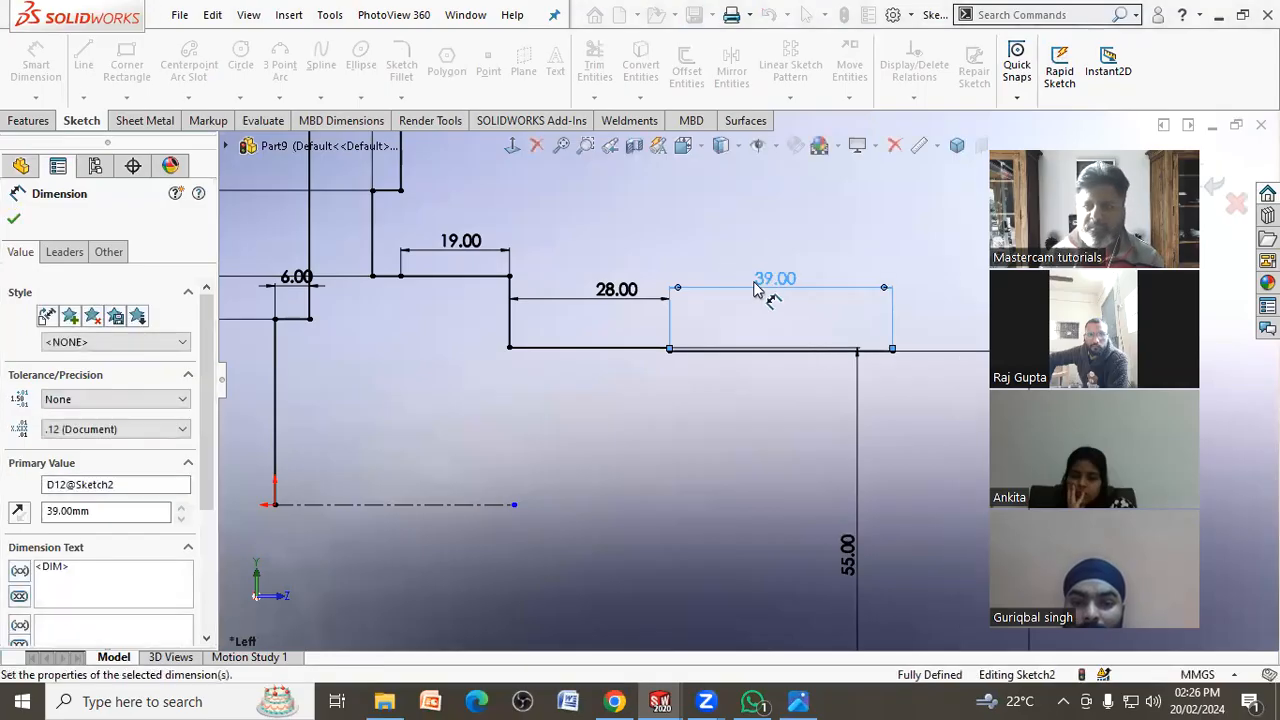
click(777, 230)
scroll(750, 376, up, 3)
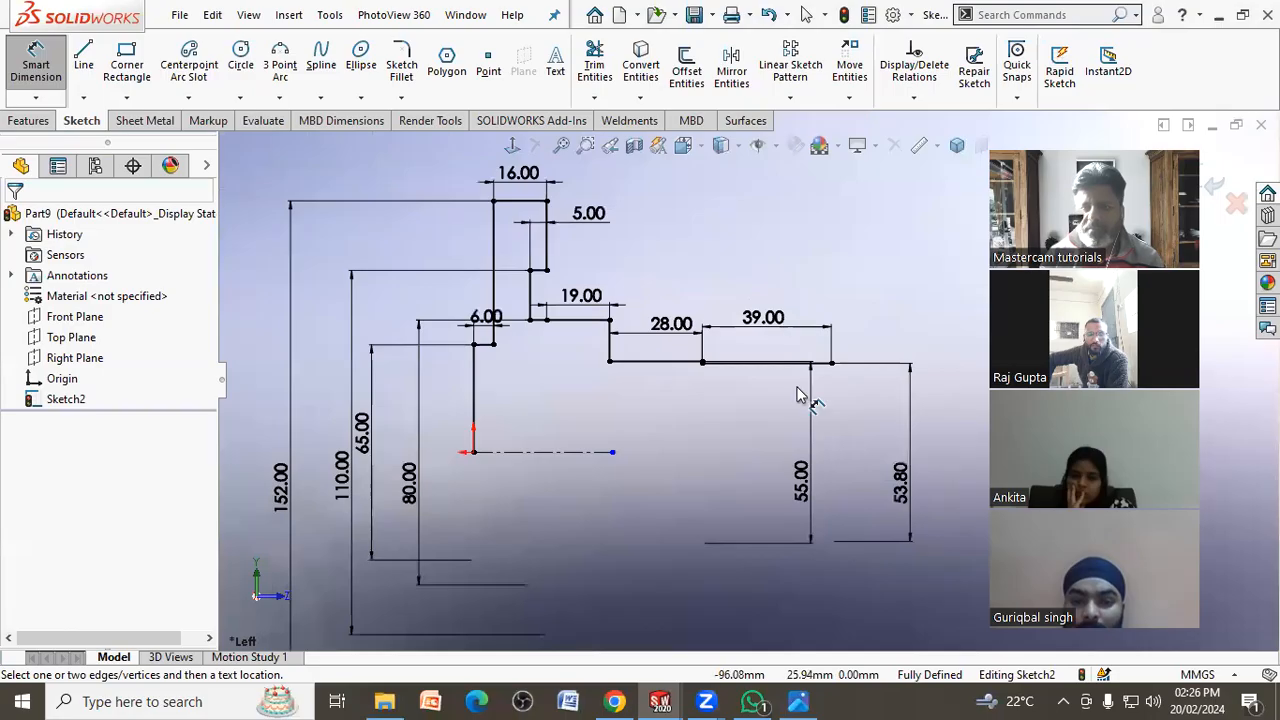
right_click(823, 457)
click(851, 514)
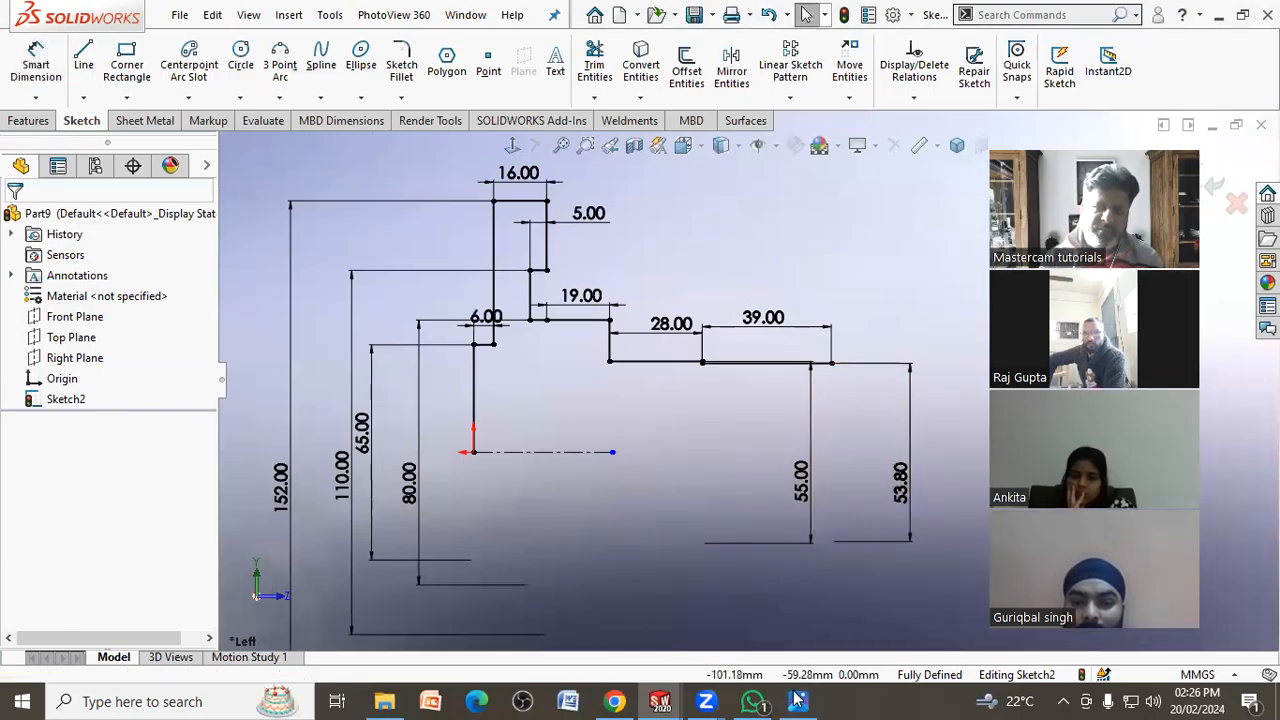
Check the drawing for the threaded end, and sketch a short vertical step down from the splined section's end and a horizontal line about 37 mm long
click(798, 701)
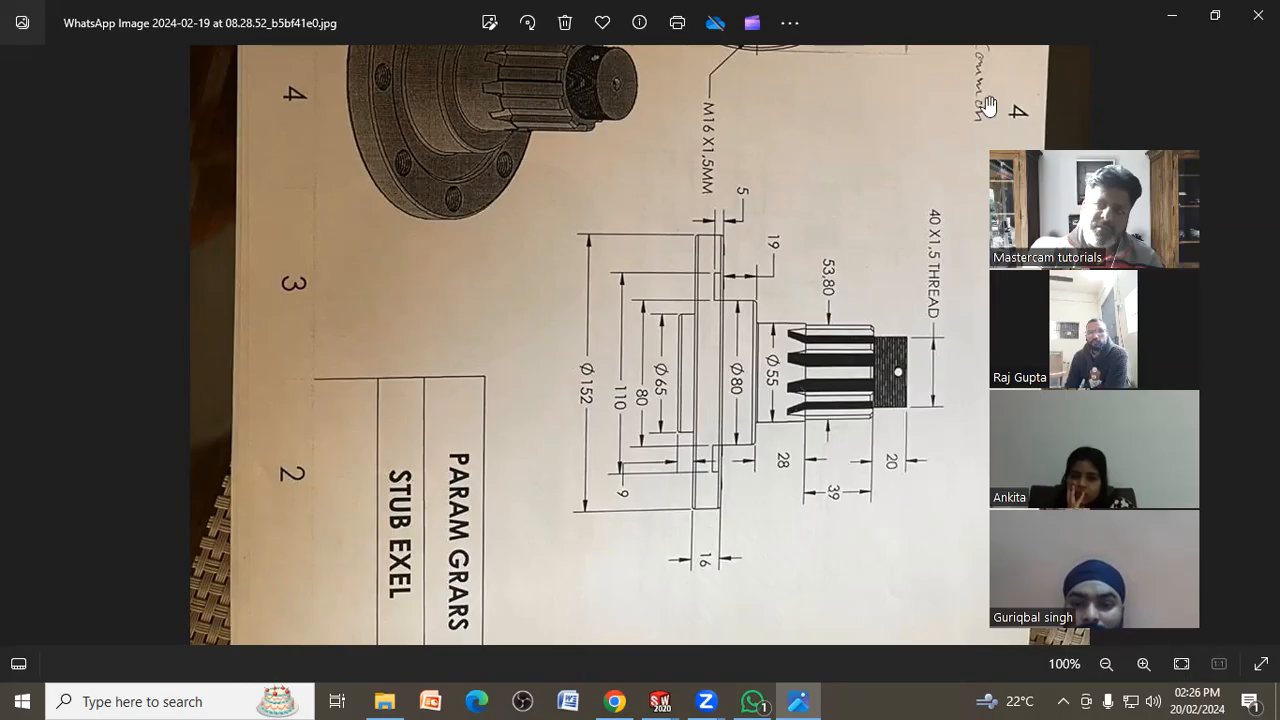
click(766, 701)
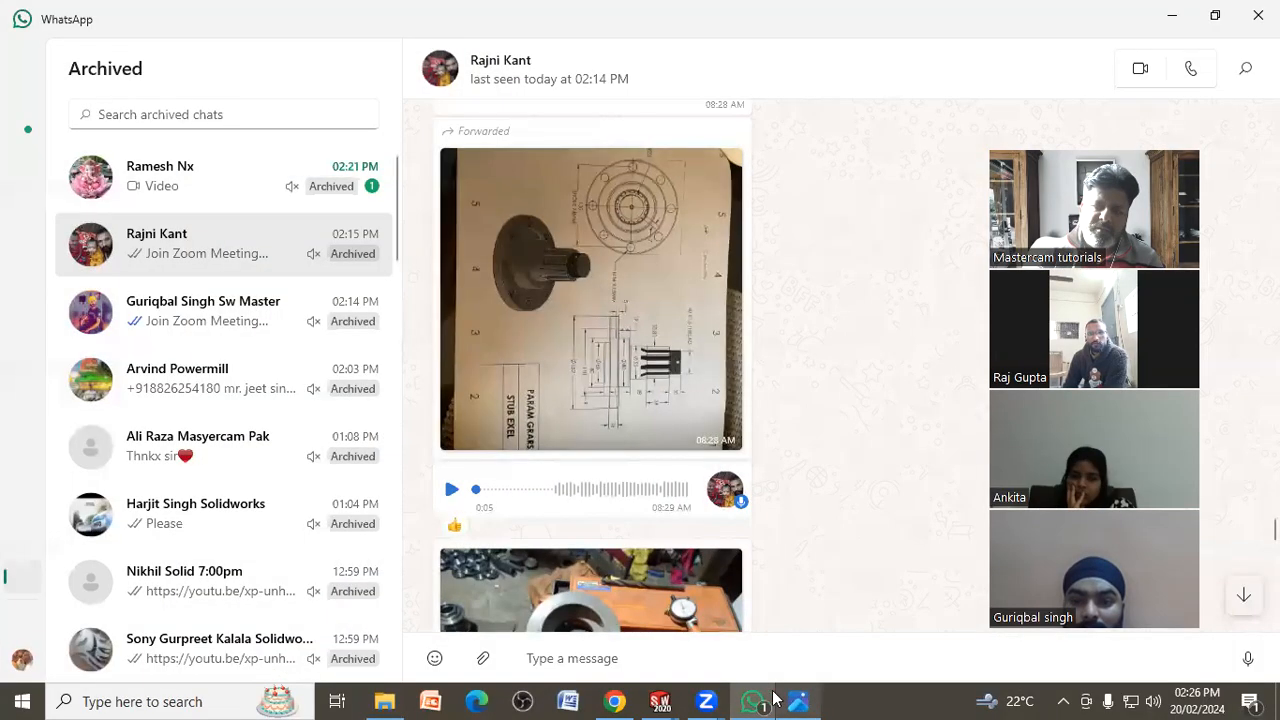
click(766, 701)
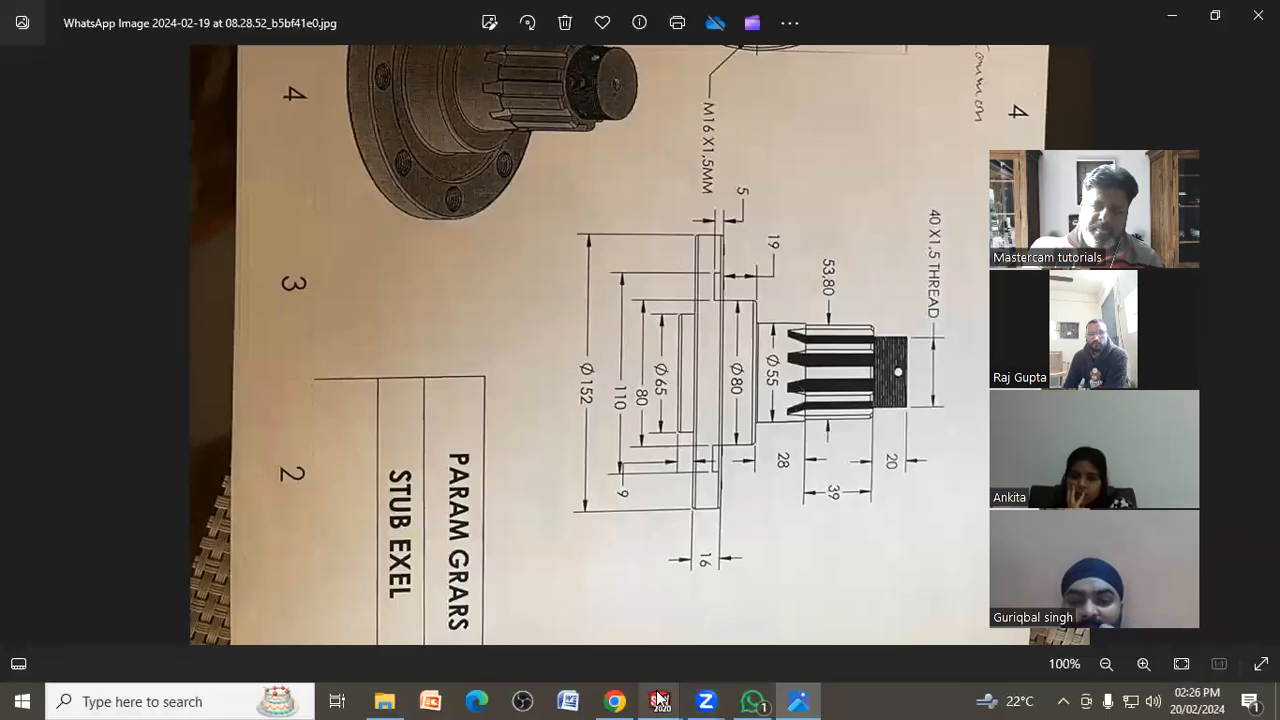
click(752, 701)
click(668, 701)
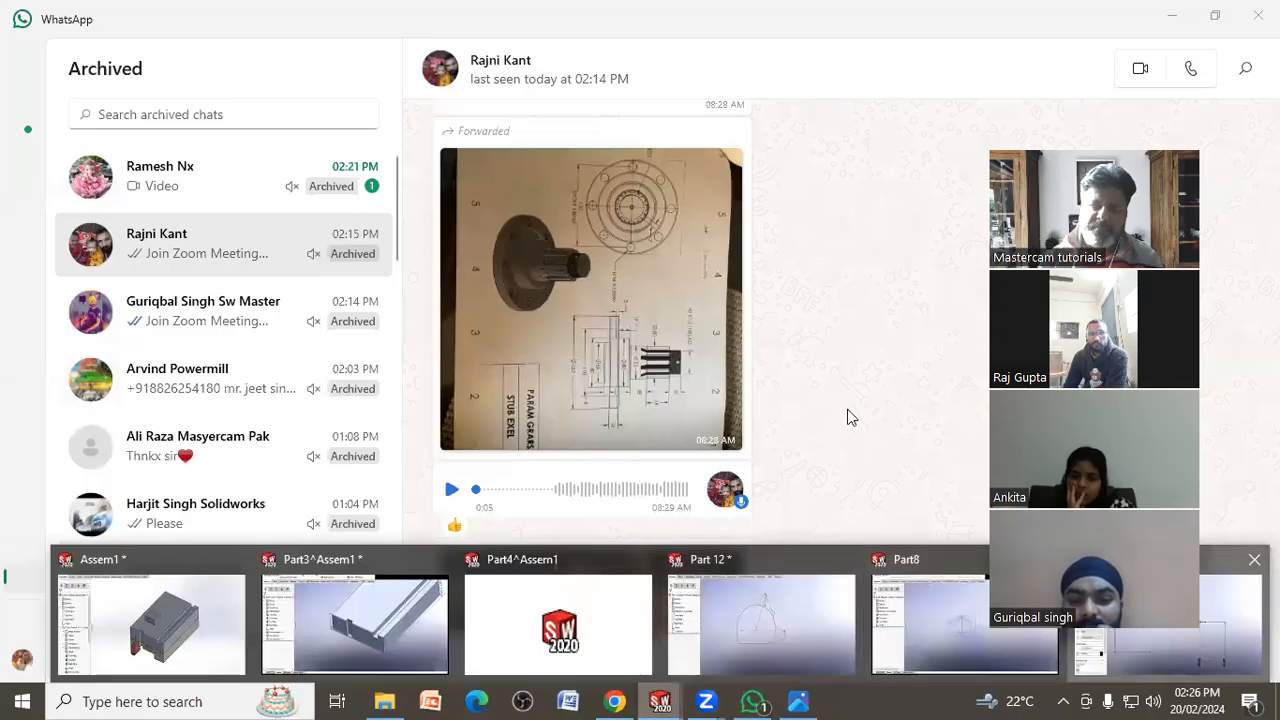
click(1123, 642)
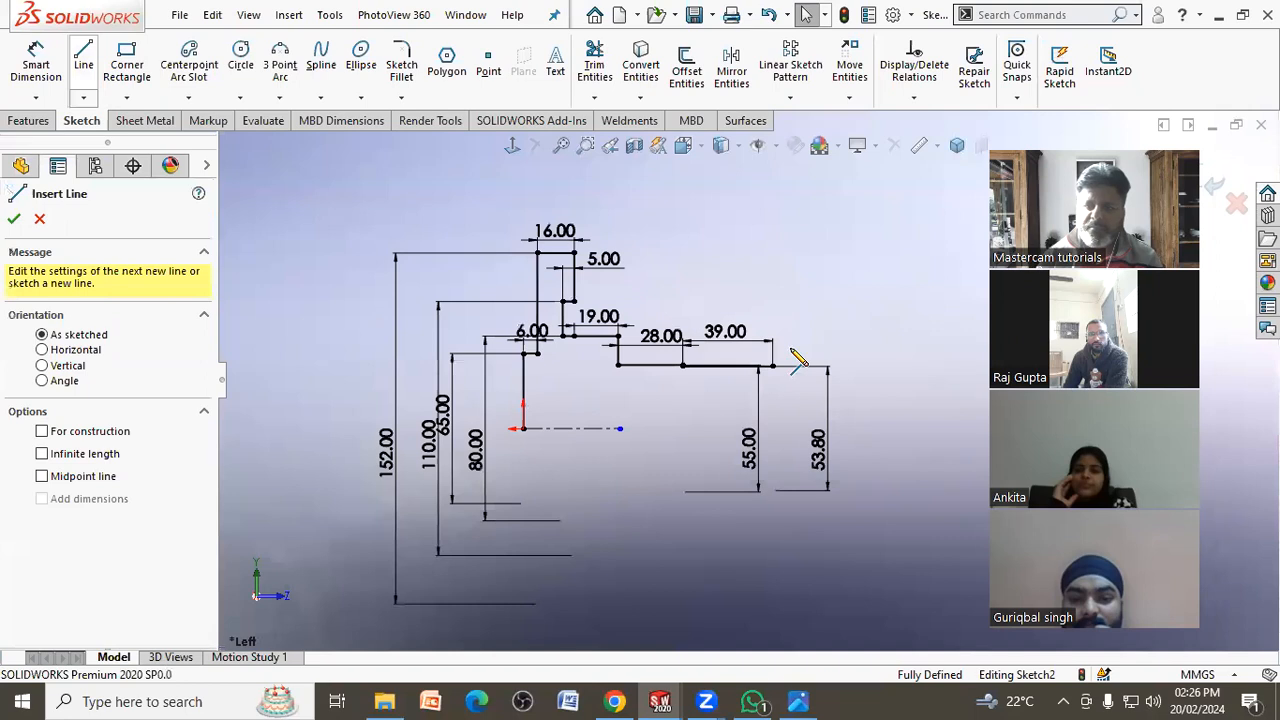
click(773, 374)
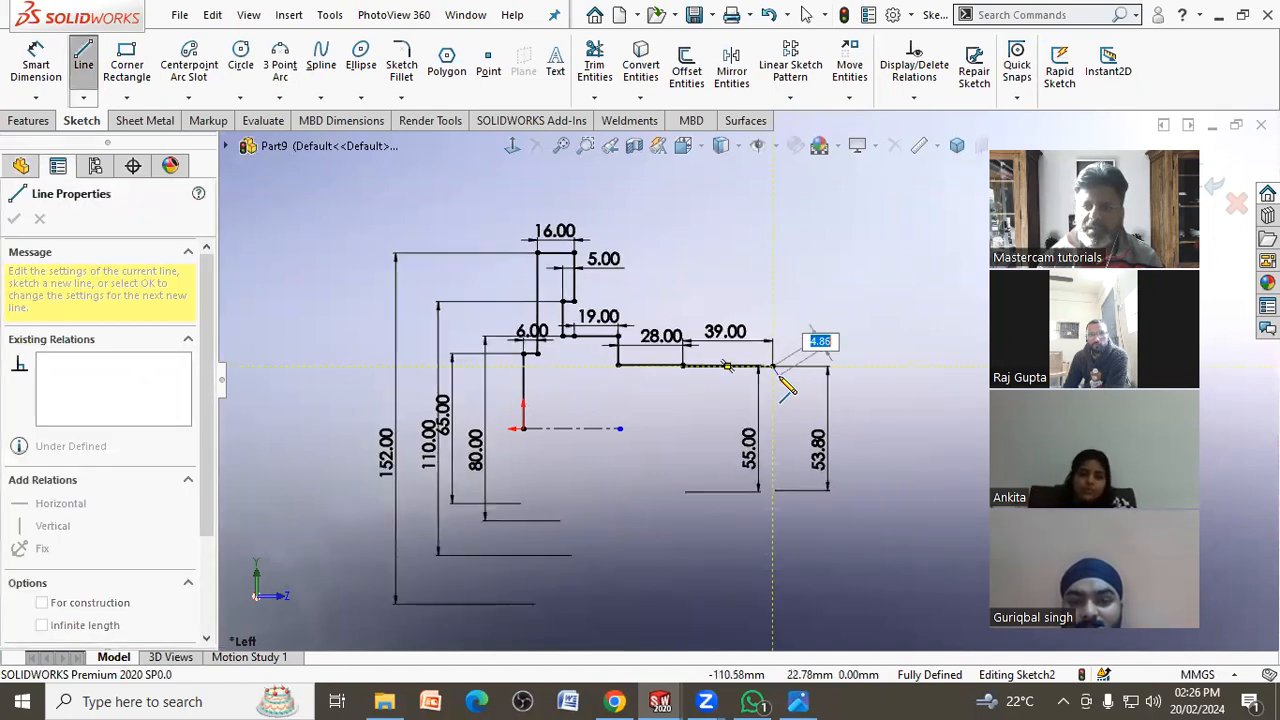
click(858, 382)
key(Escape)
Dimension the threaded end's horizontal line as 20 mm long
click(60, 66)
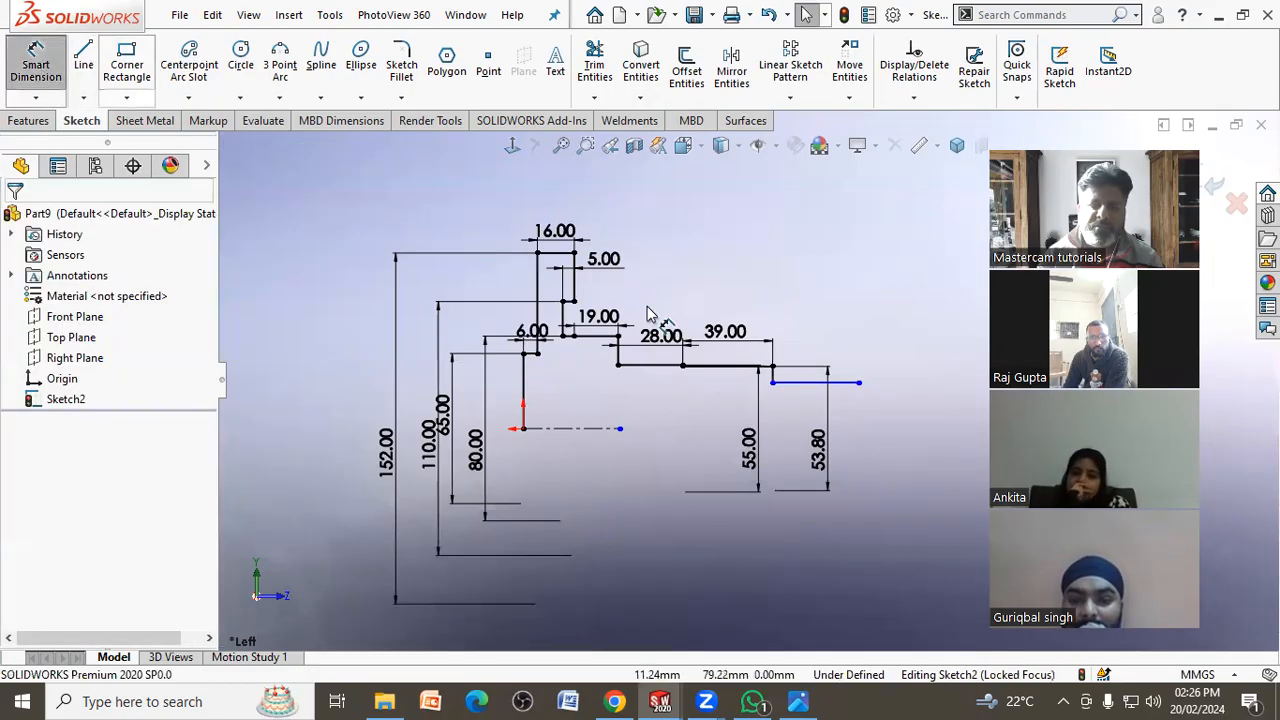
click(804, 388)
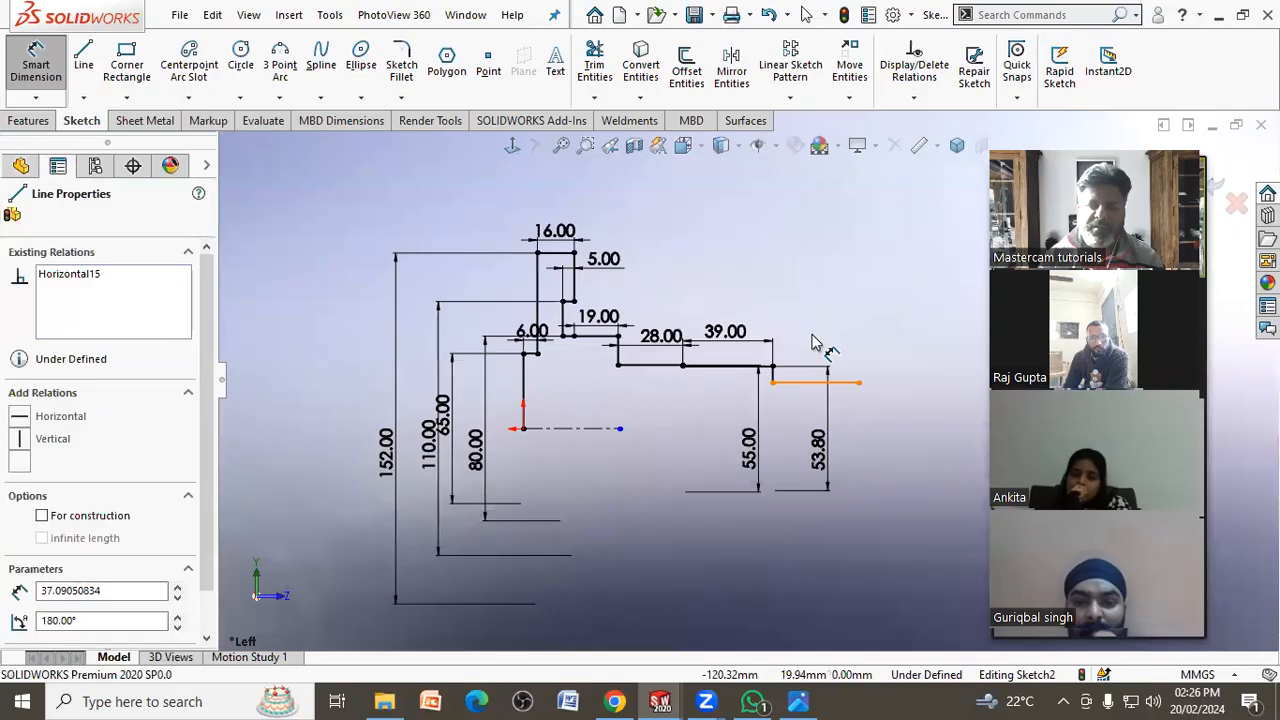
click(812, 340)
text(20)
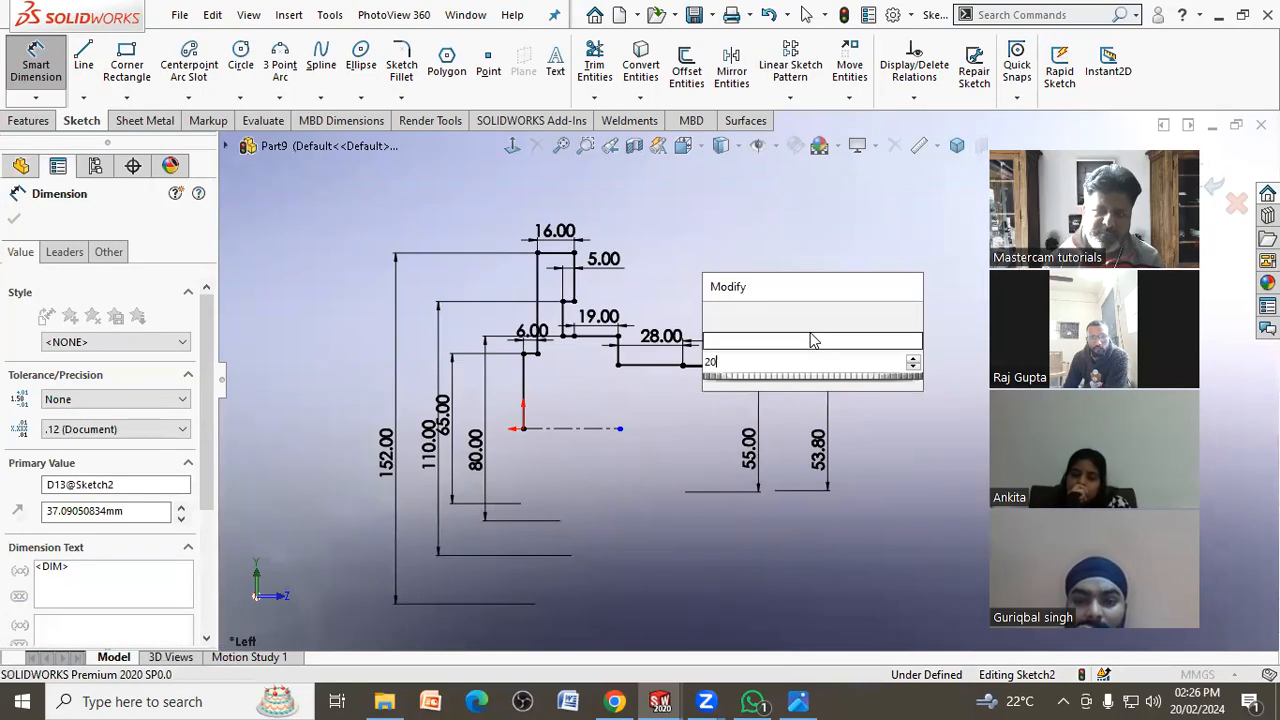
key(Return)
click(878, 452)
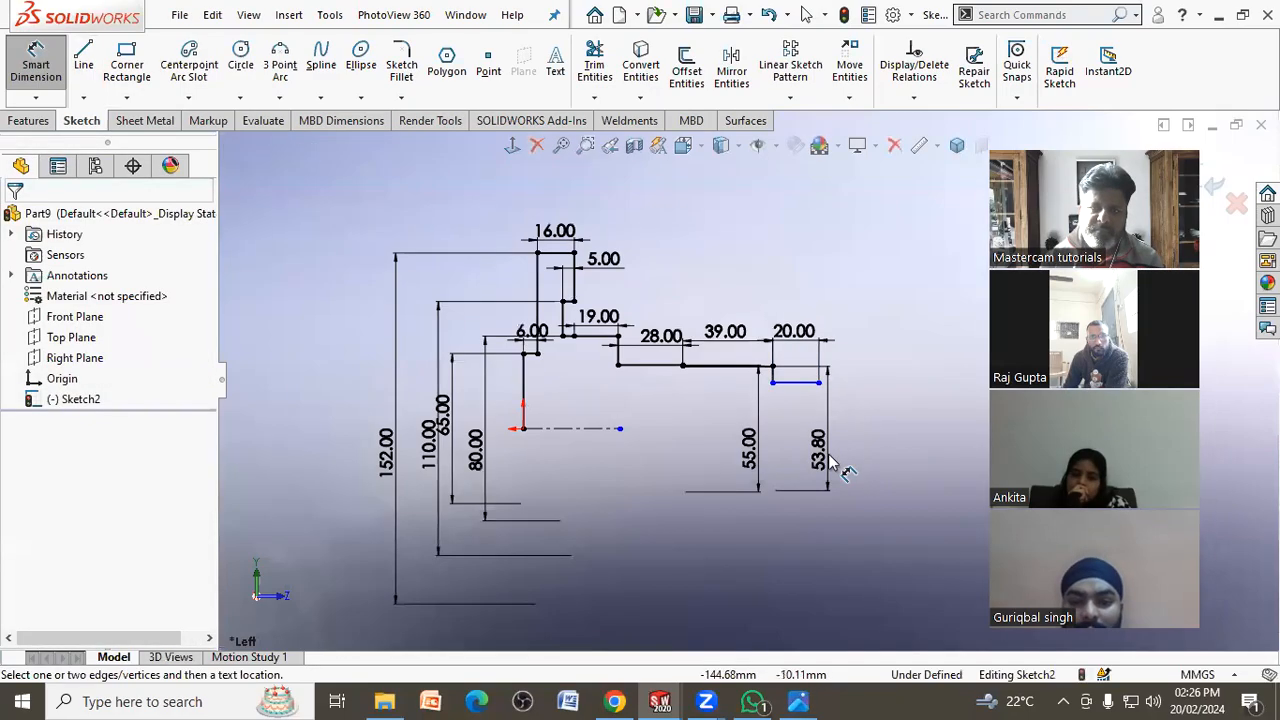
Dimension the threaded end's line across the centerline as a 40 mm diameter and end dimensioning
click(796, 381)
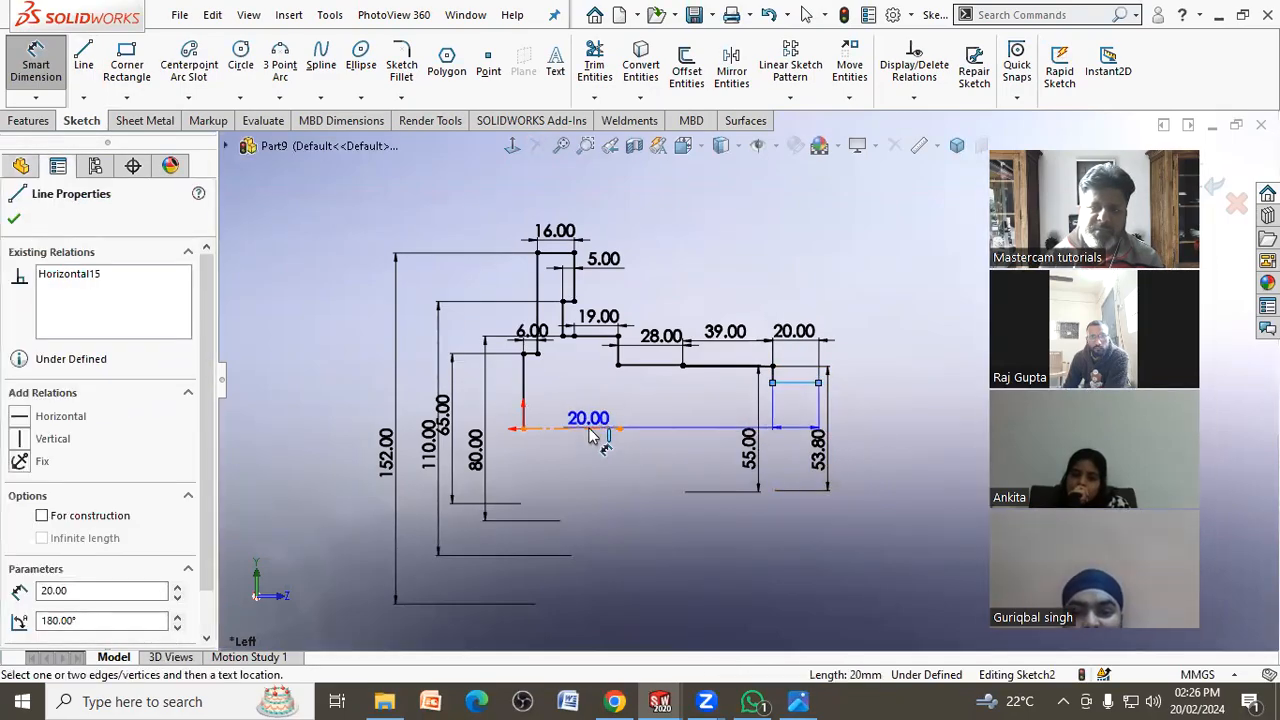
click(596, 428)
click(910, 490)
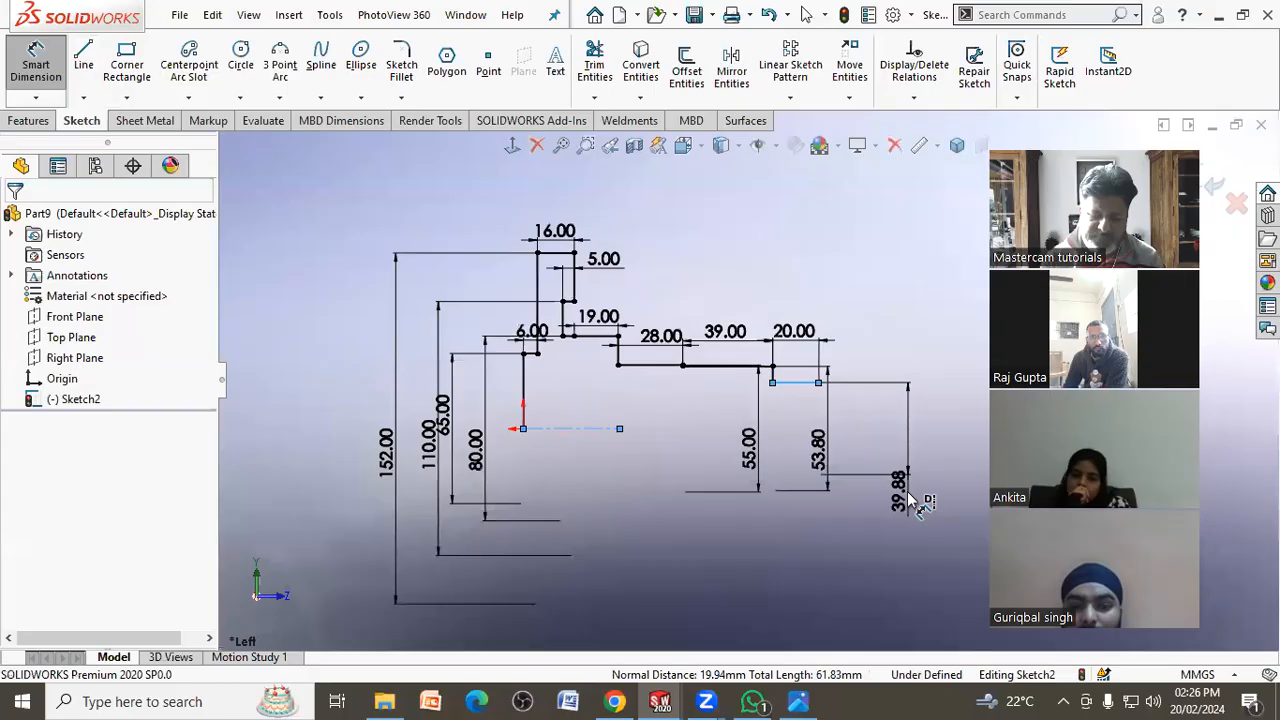
text(40)
key(Return)
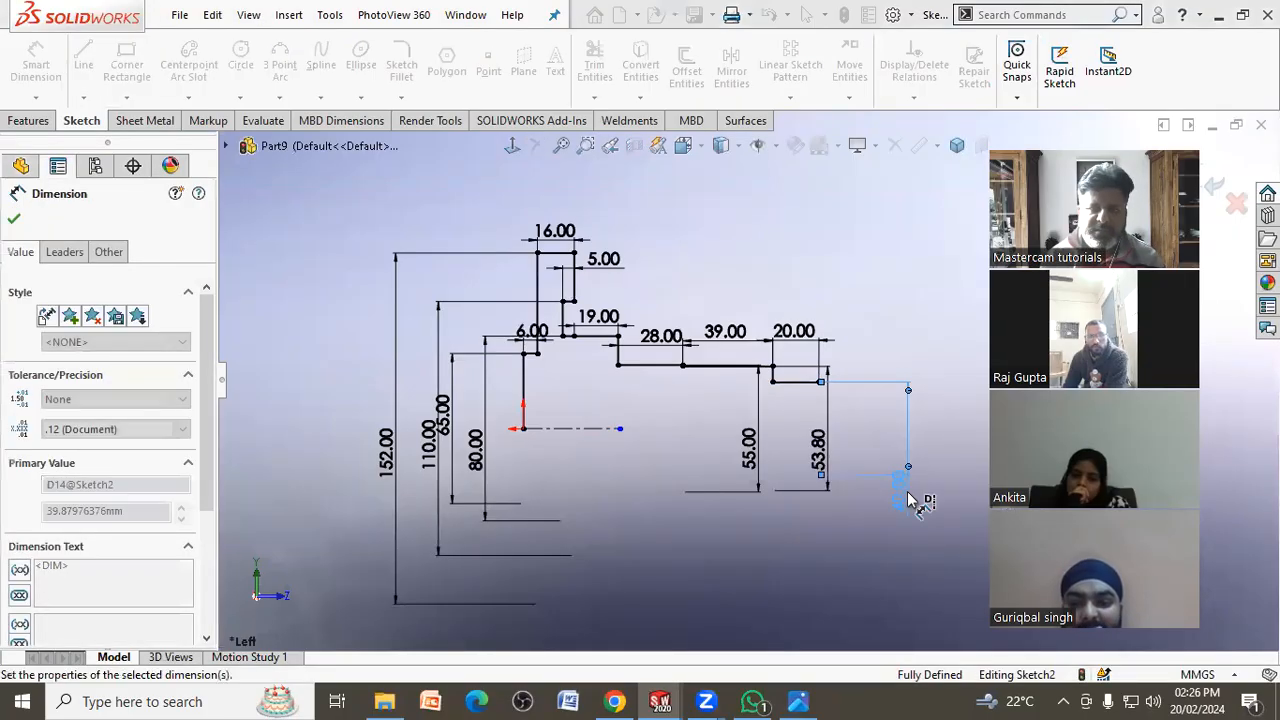
right_click(887, 511)
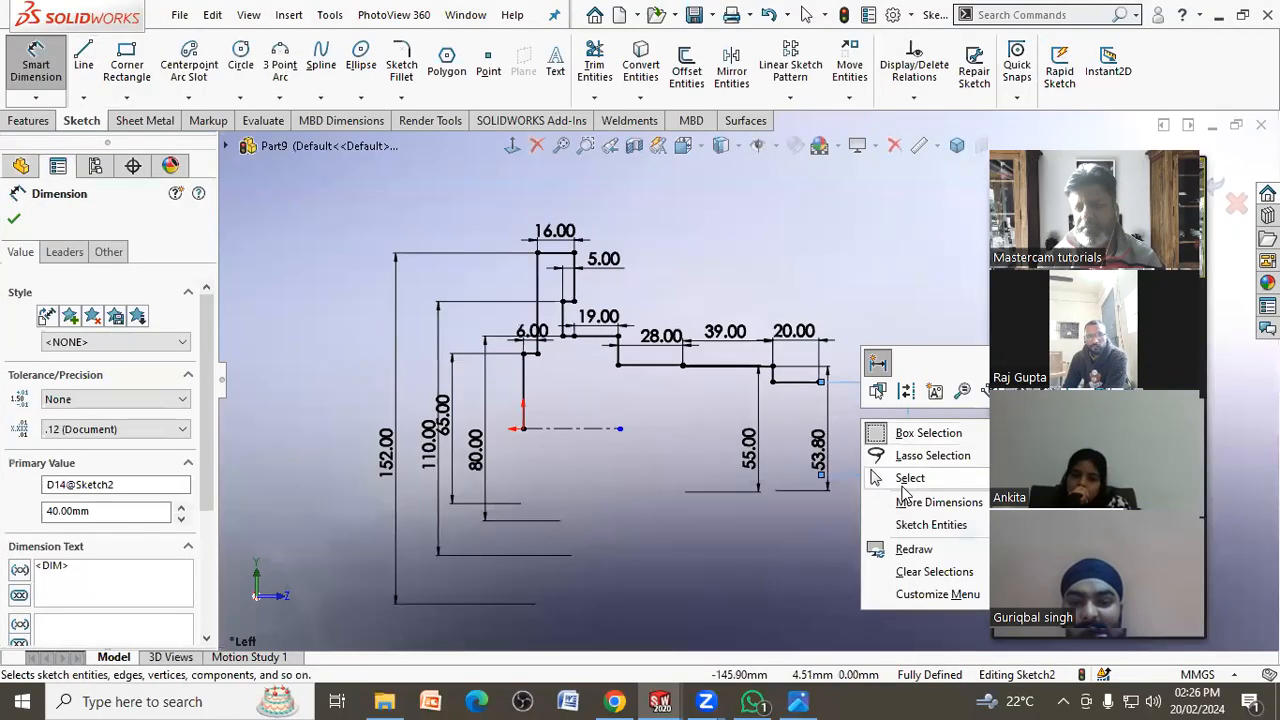
click(904, 479)
Close the half profile with a horizontal line from the origin along the centerline and a vertical line up to the threaded end's free endpoint
scroll(757, 407, down, 3)
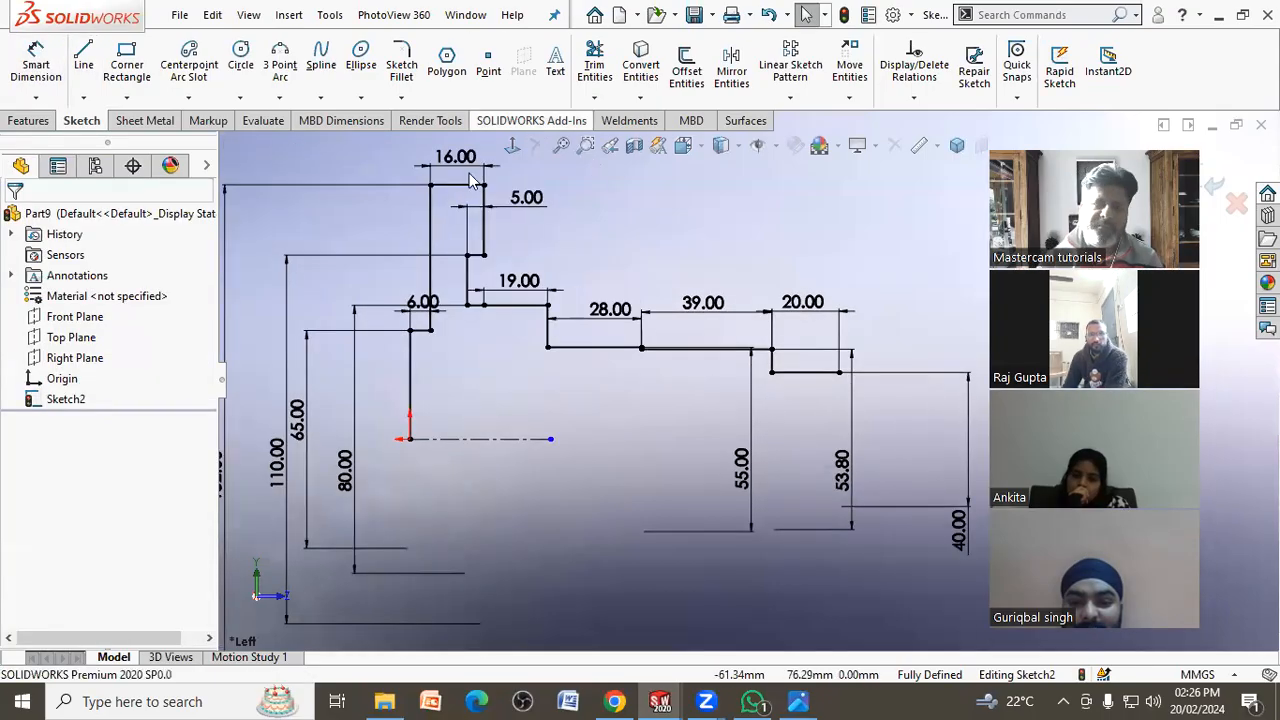
click(84, 66)
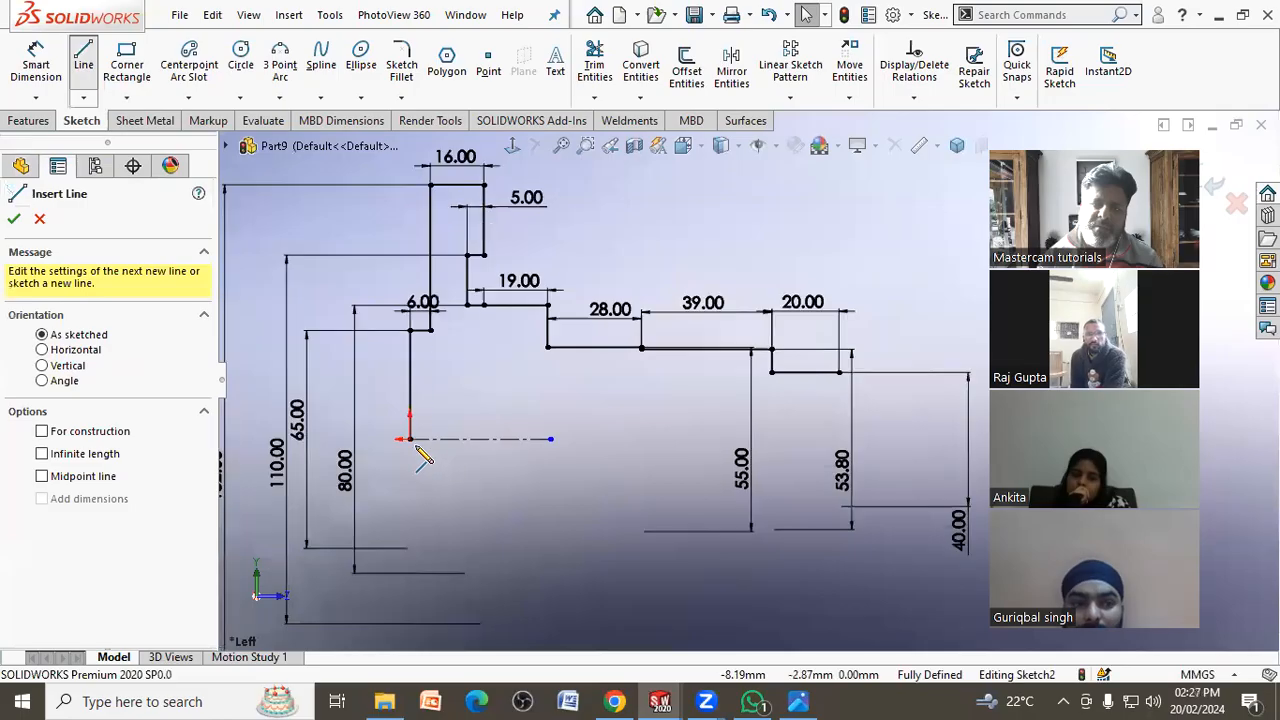
click(839, 439)
click(840, 373)
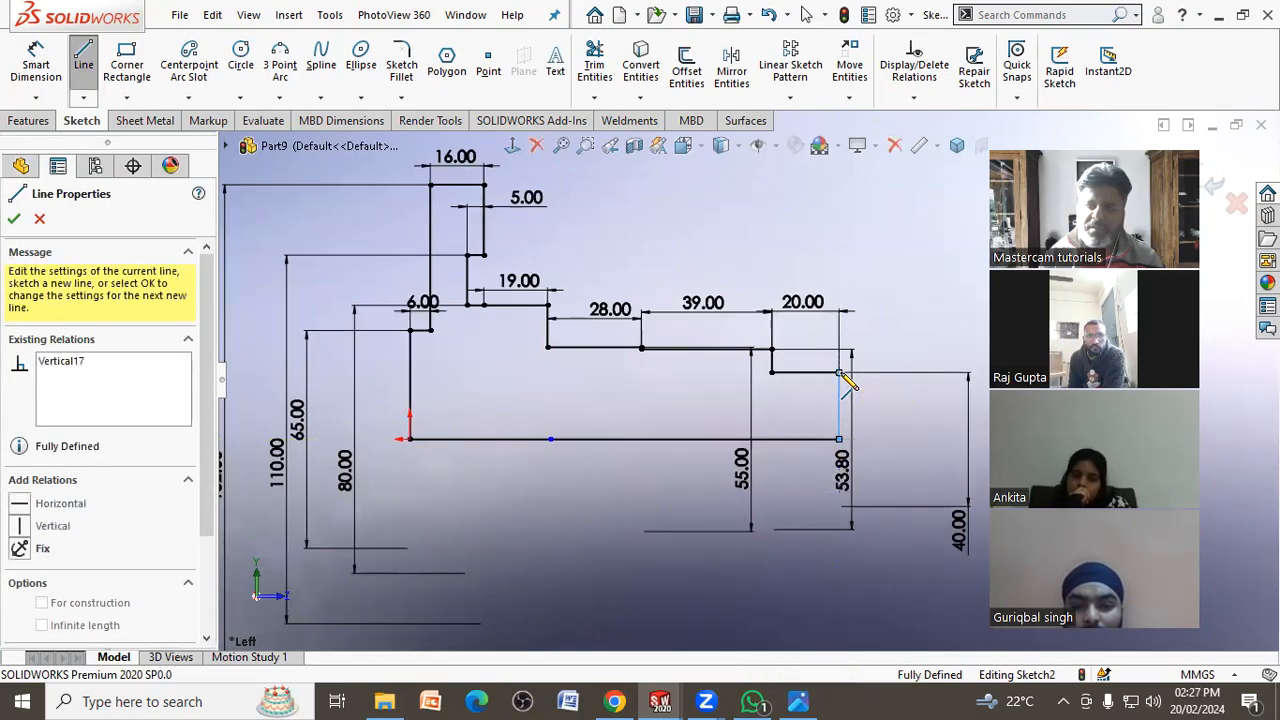
key(Escape)
Space out the 152, 110, 80 and 65 mm diameter dimensions beside the flange and move the 6 mm dimension above the profile
scroll(730, 384, up, 3)
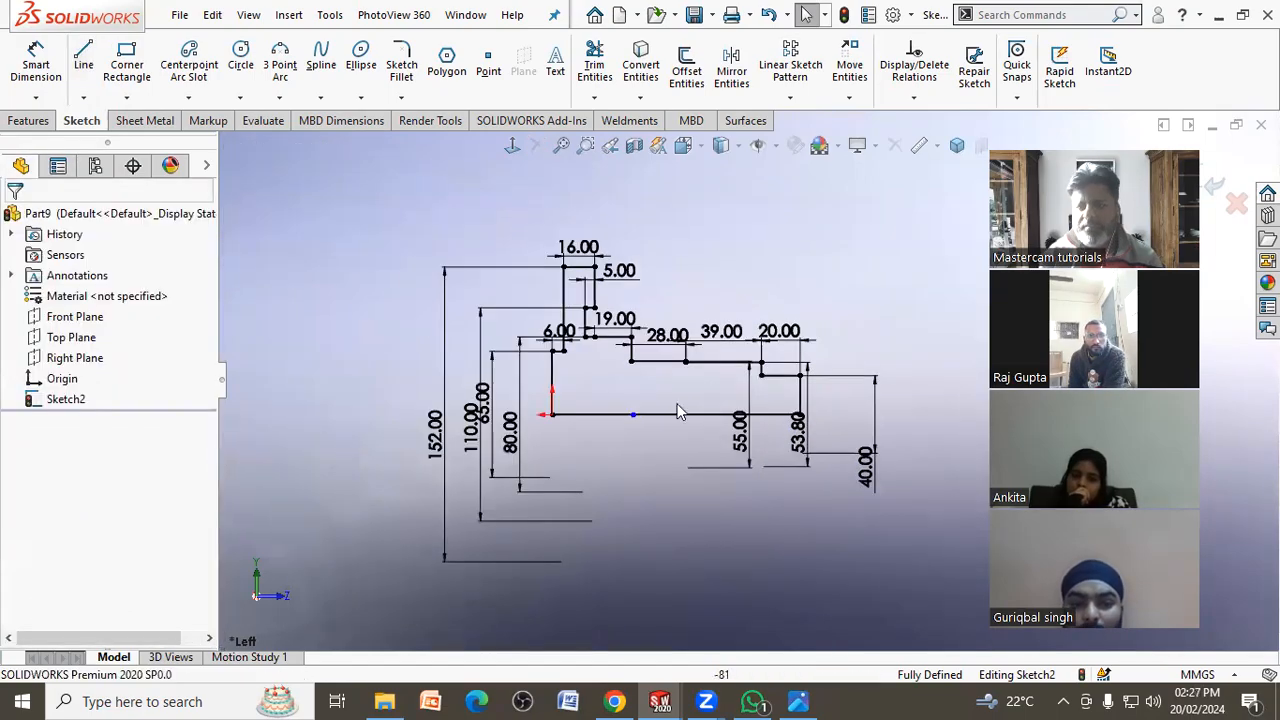
scroll(676, 414, down, 1)
scroll(447, 456, up, 1)
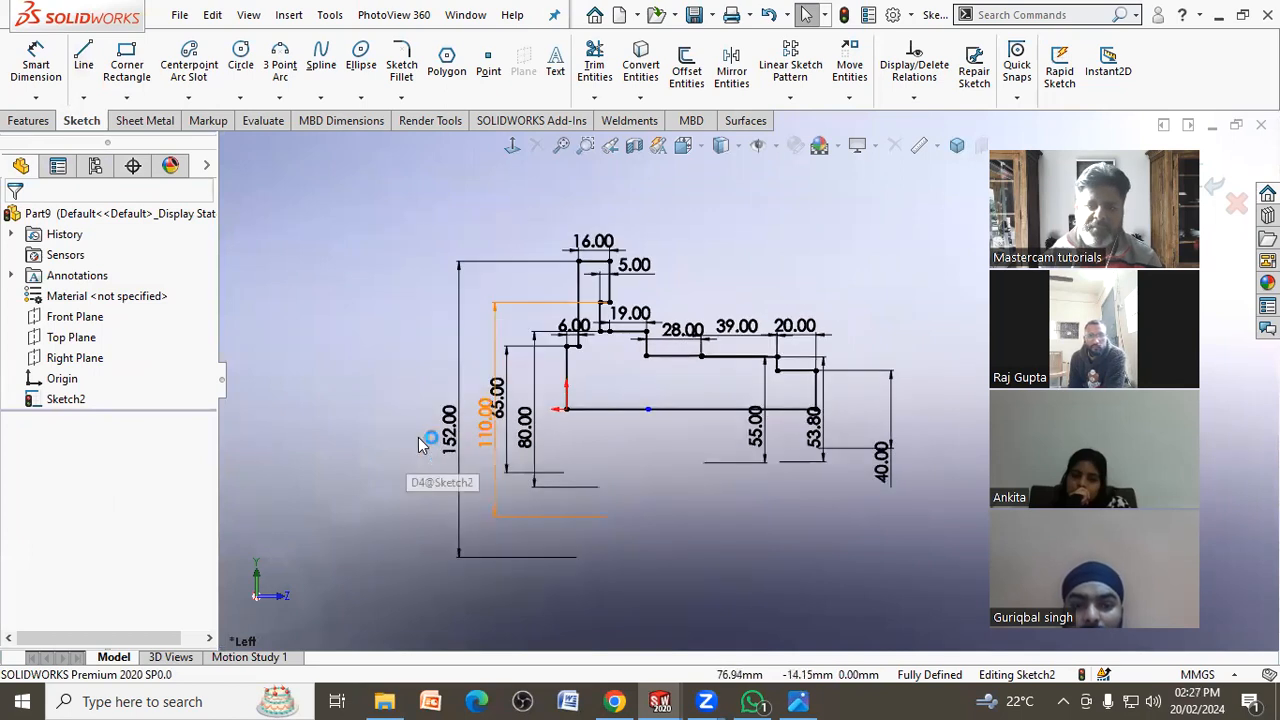
drag(440, 445, 395, 445)
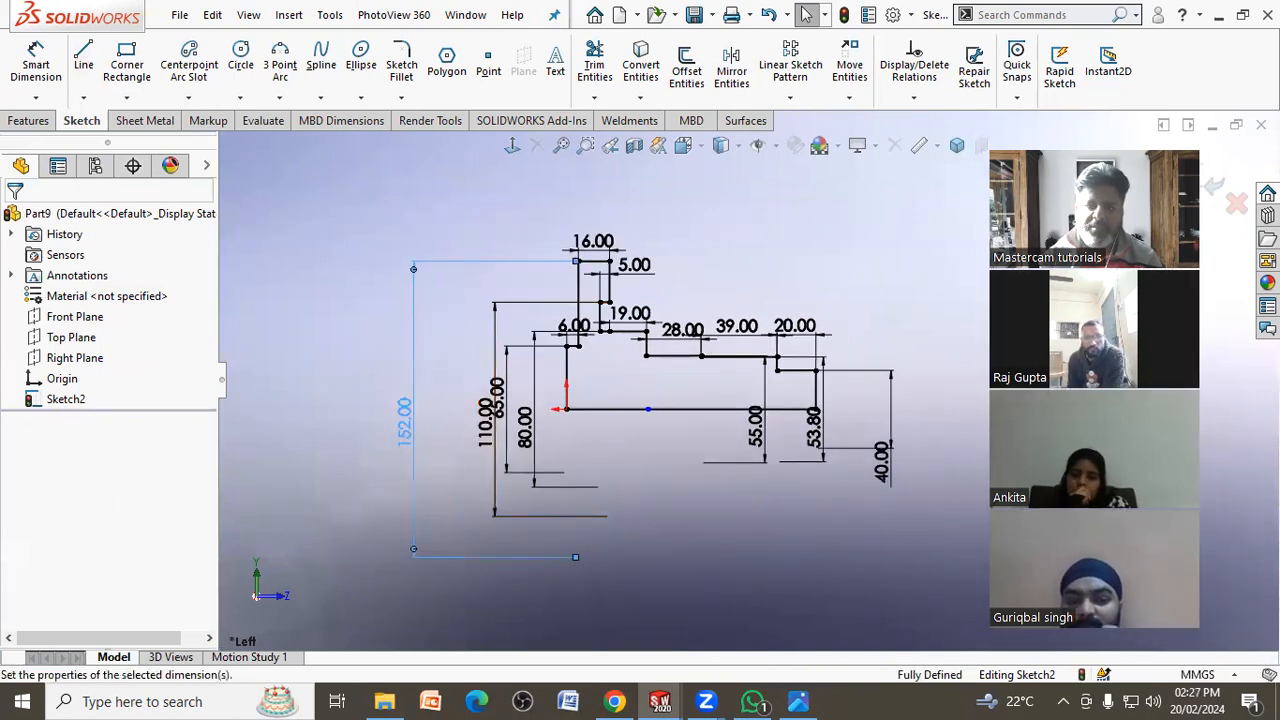
drag(497, 445, 470, 415)
click(542, 426)
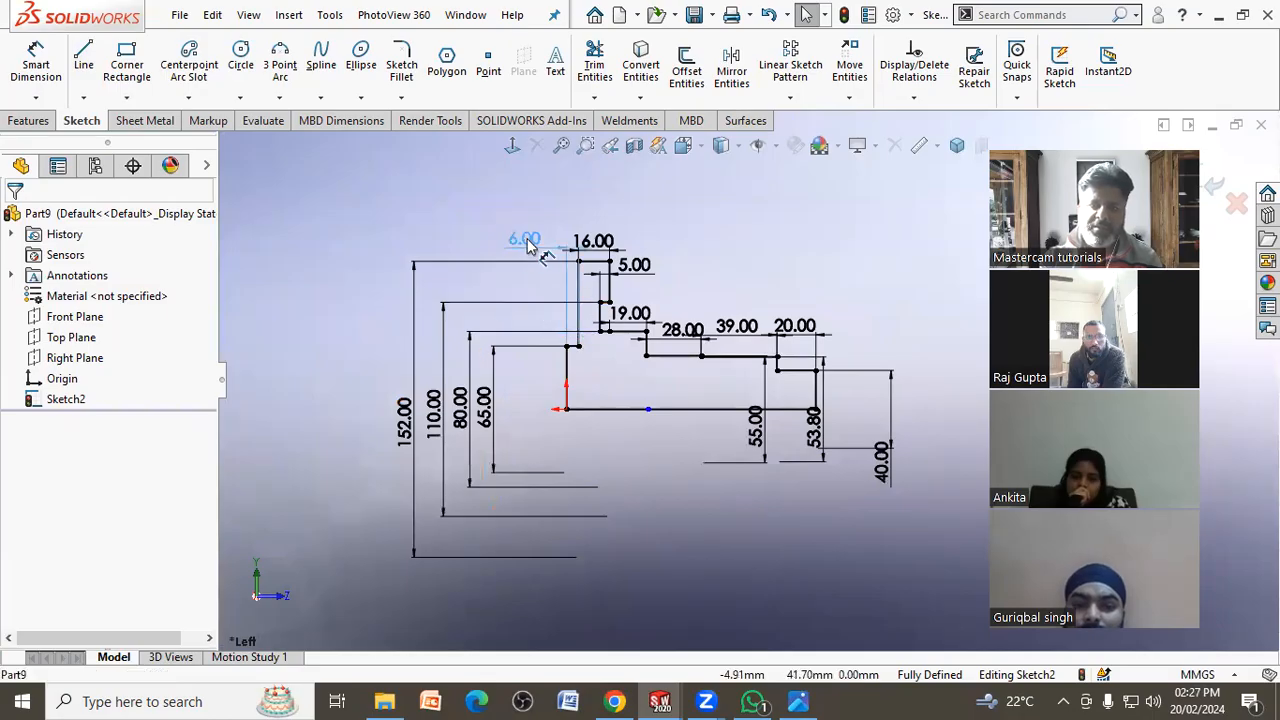
click(511, 218)
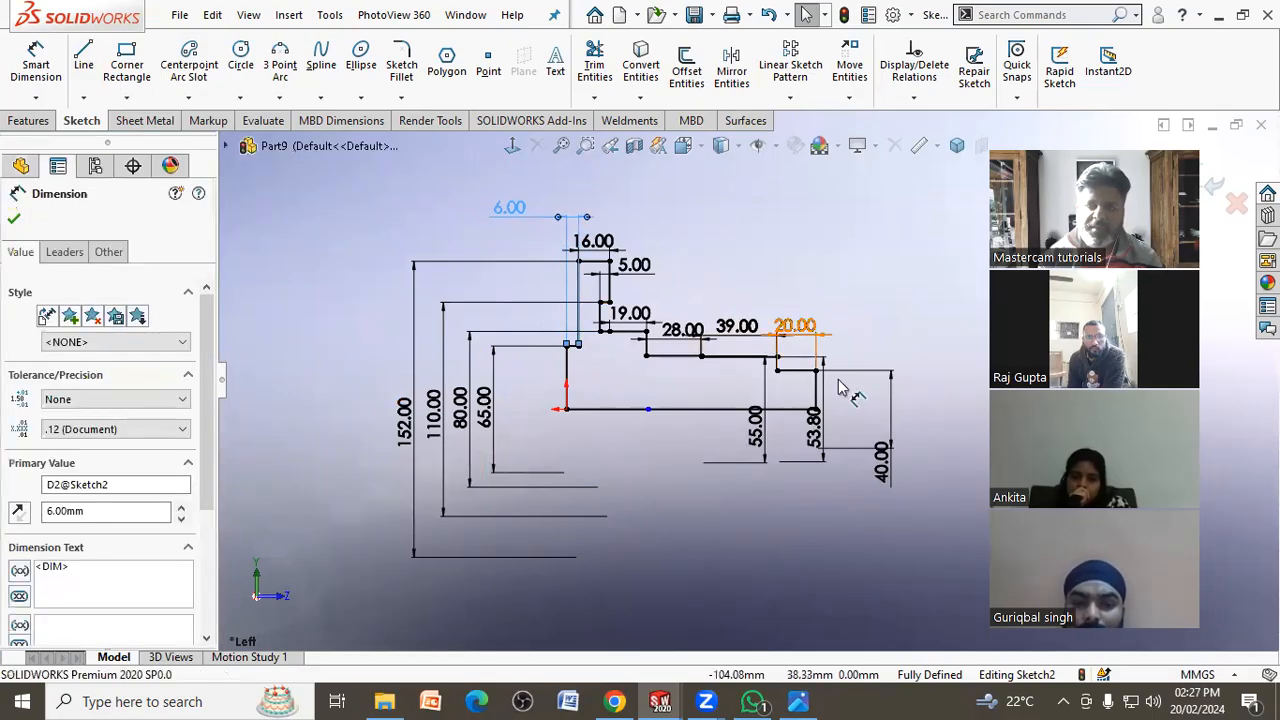
Rearrange the 55, 53.80 and 40 mm diameter dimensions side by side beyond the threaded end
scroll(835, 435, down, 2)
mouse_move(750, 436)
mouse_down()
mouse_move(966, 421)
mouse_move(948, 420)
mouse_up()
drag(806, 420, 926, 406)
drag(890, 462, 888, 404)
click(829, 420)
Move the 20 mm length dimension text beyond the threaded end and the 28 mm dimension closer to its line
drag(777, 311, 843, 326)
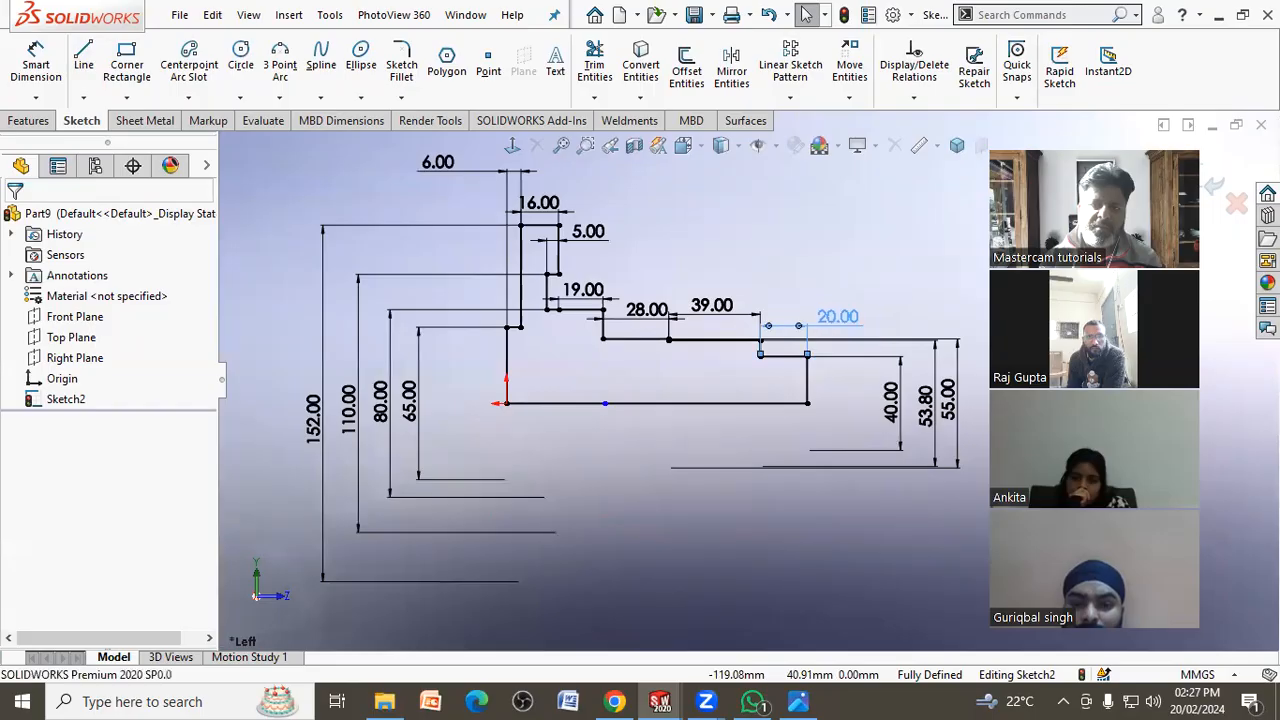
click(650, 318)
drag(655, 325, 643, 336)
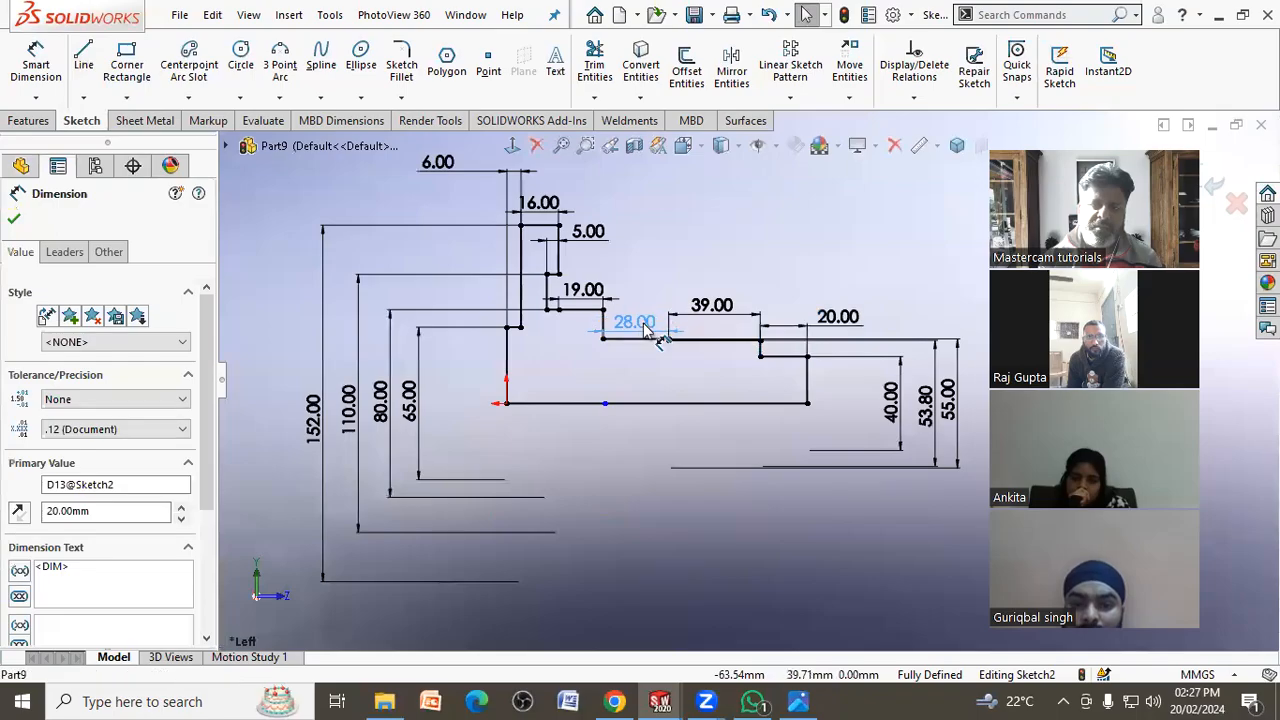
Revolve the closed stepped half profile 360° about its horizontal base line on the centerline
click(684, 236)
scroll(668, 292, up, 3)
scroll(868, 343, down, 2)
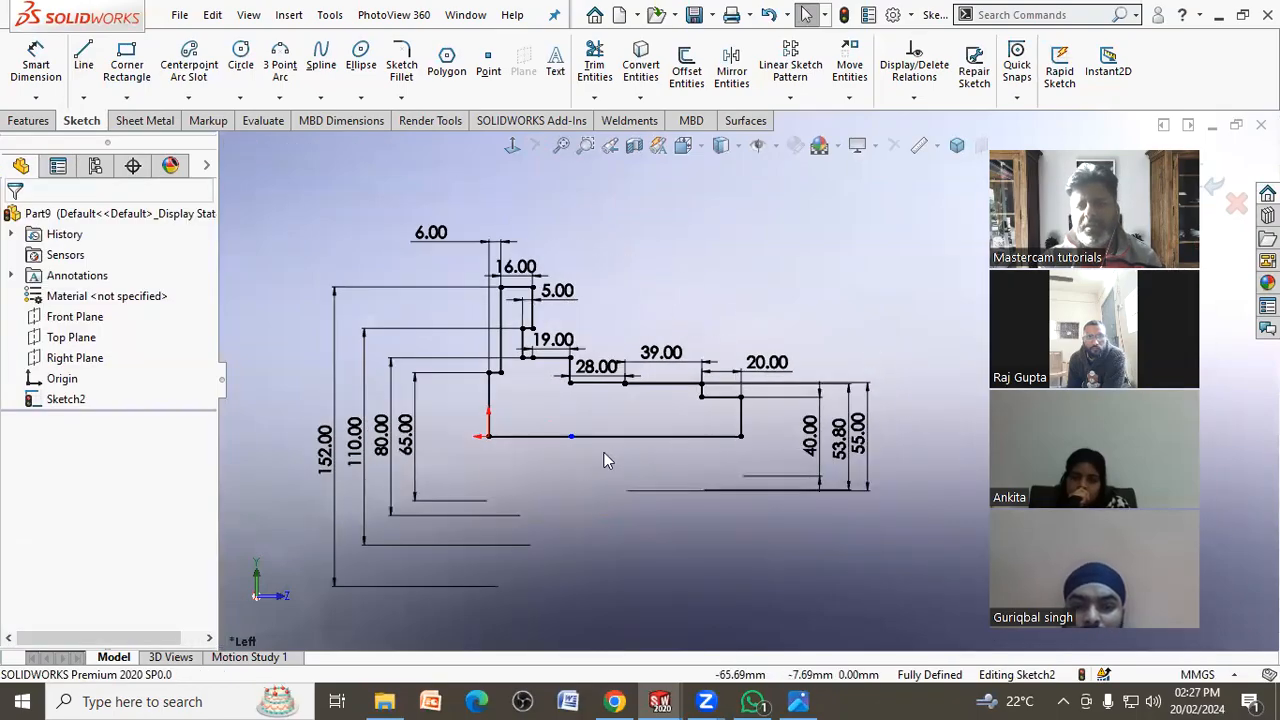
drag(741, 436, 744, 441)
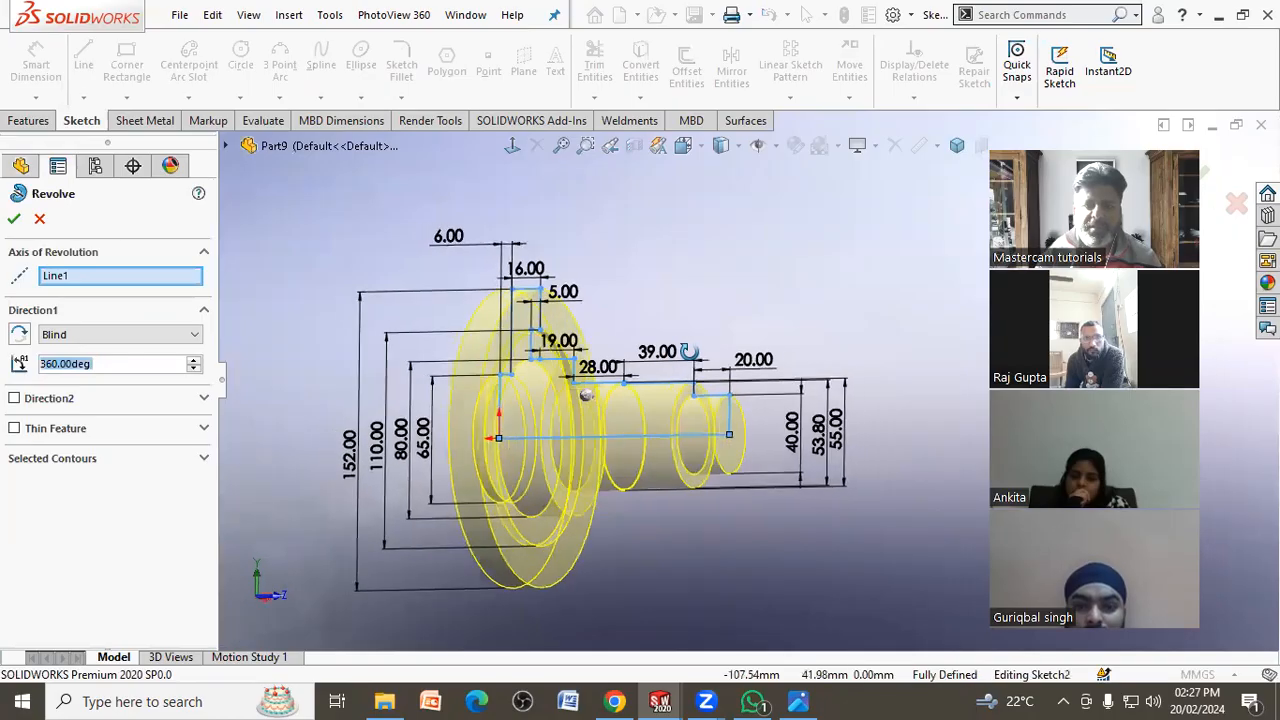
middle_drag(741, 371, 654, 378)
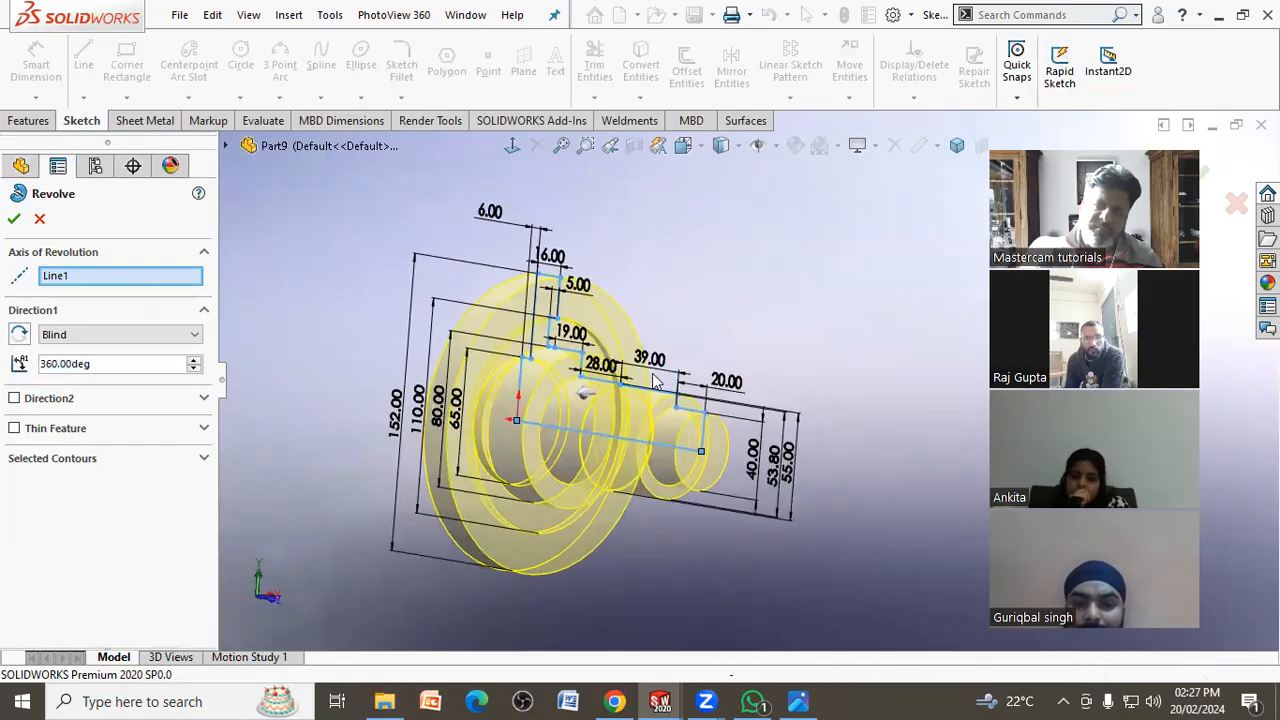
click(14, 220)
middle_drag(396, 282, 403, 320)
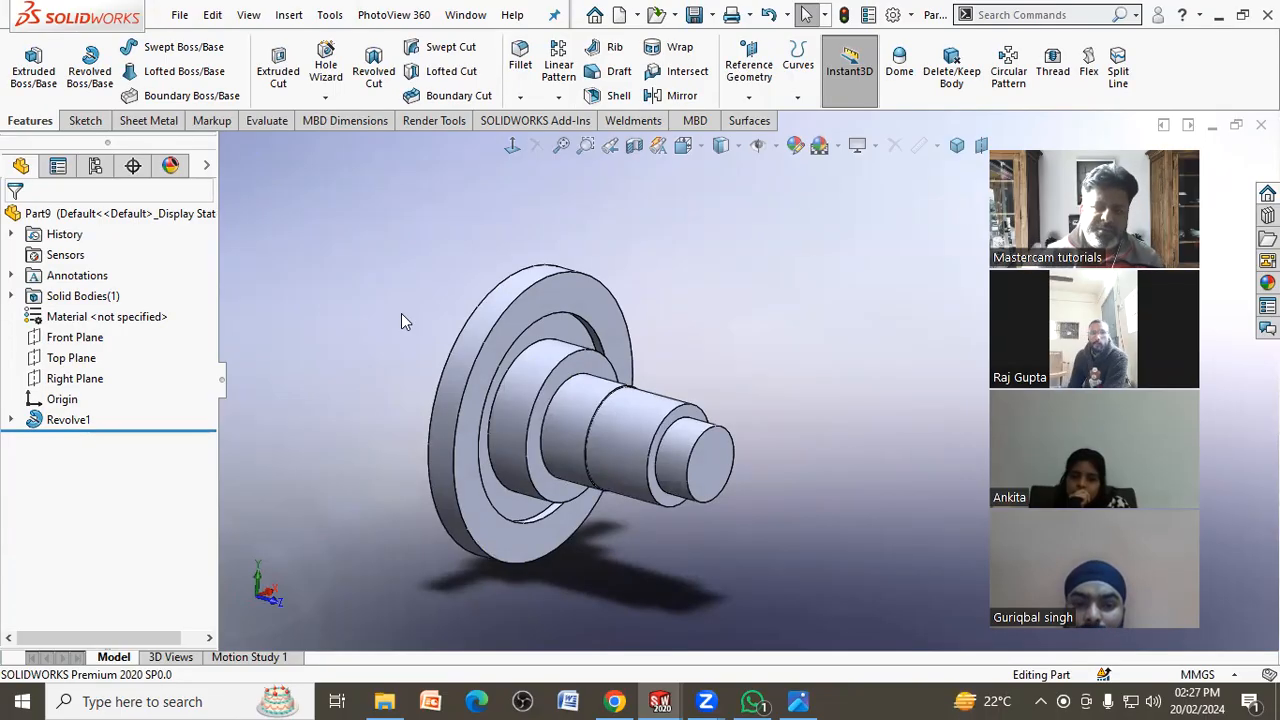
Switch to the drawing image in Photos and examine the pictorial view's spline teeth and their tapered ends
click(798, 701)
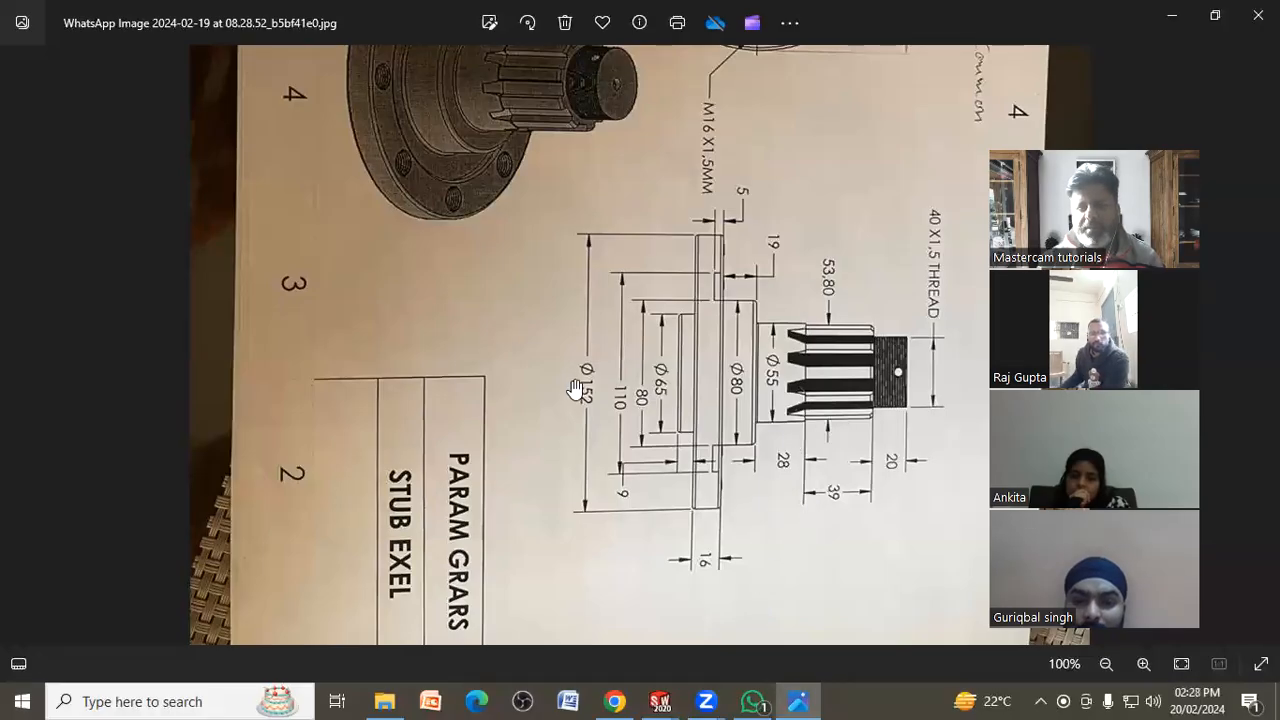
scroll(571, 390, up, 3)
scroll(566, 389, down, 1)
drag(510, 66, 500, 363)
scroll(513, 312, up, 4)
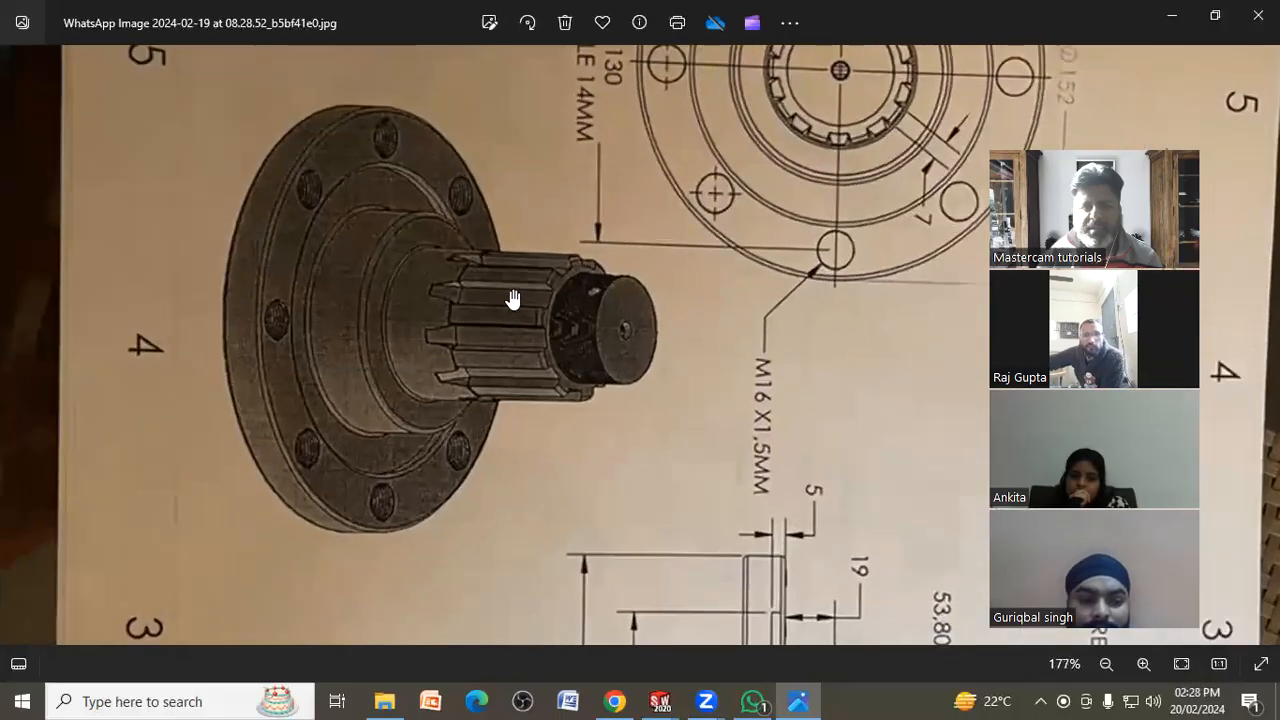
scroll(510, 305, up, 5)
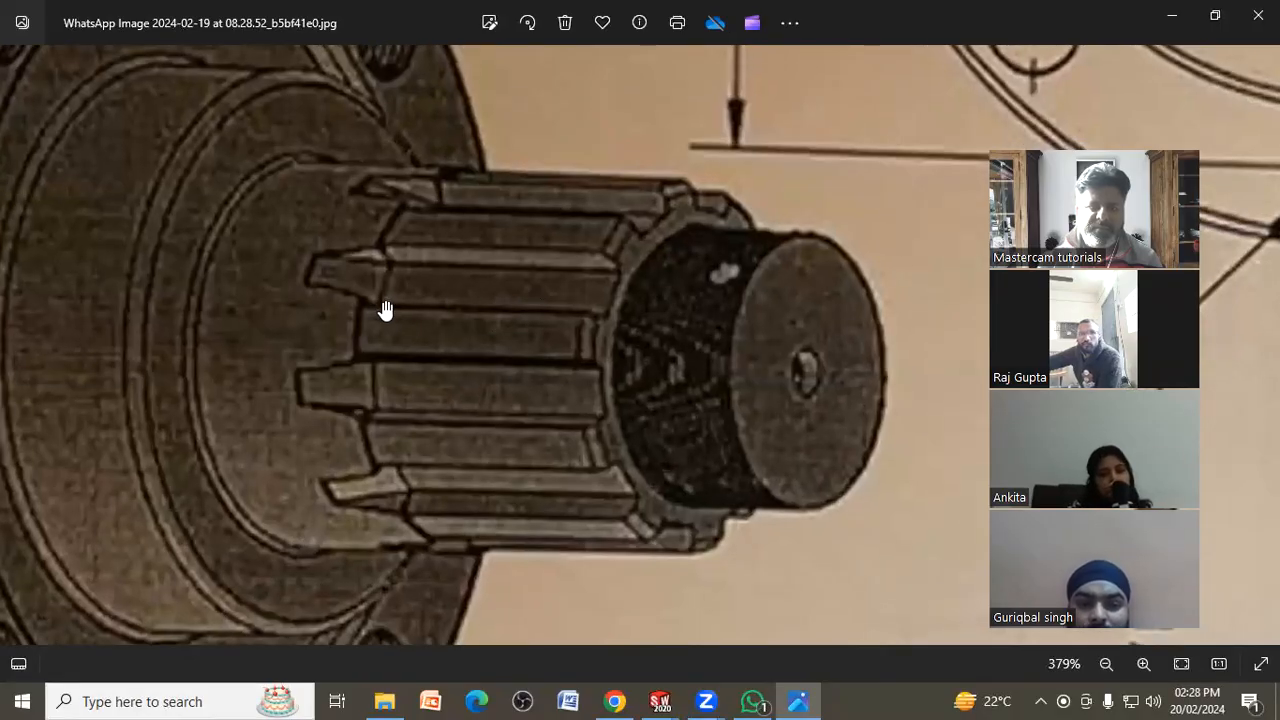
scroll(385, 315, down, 5)
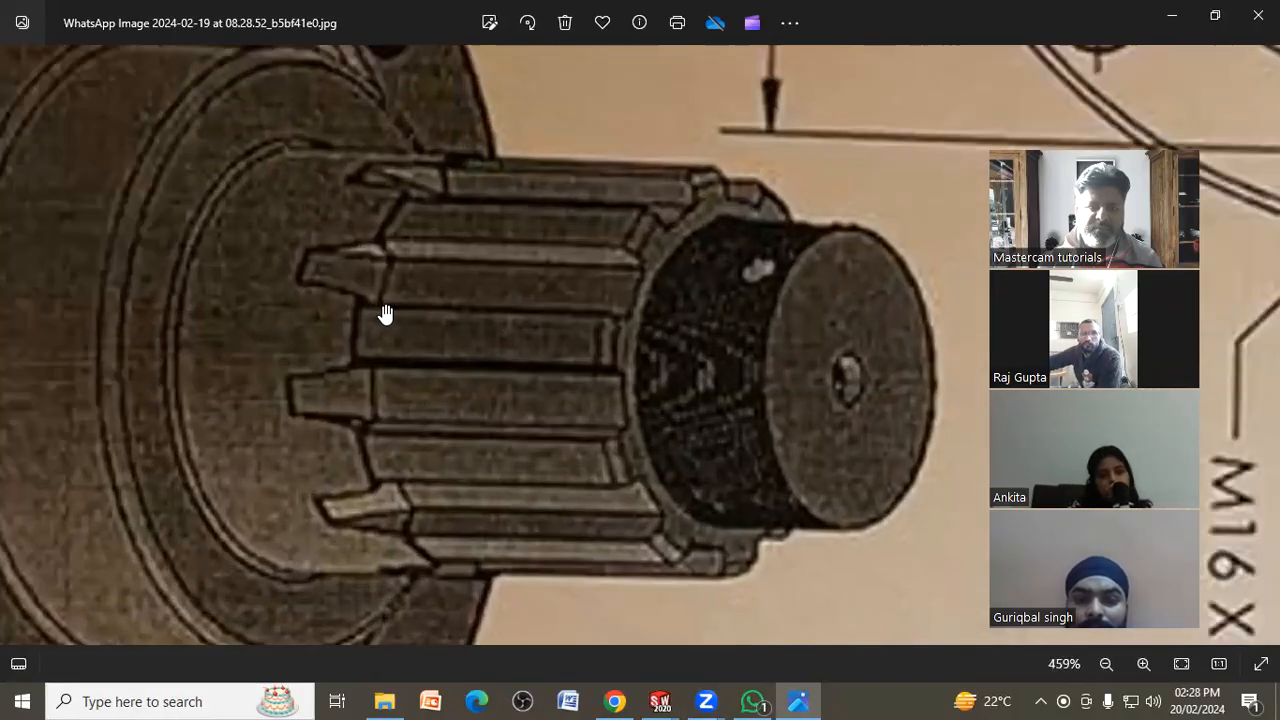
scroll(385, 340, down, 5)
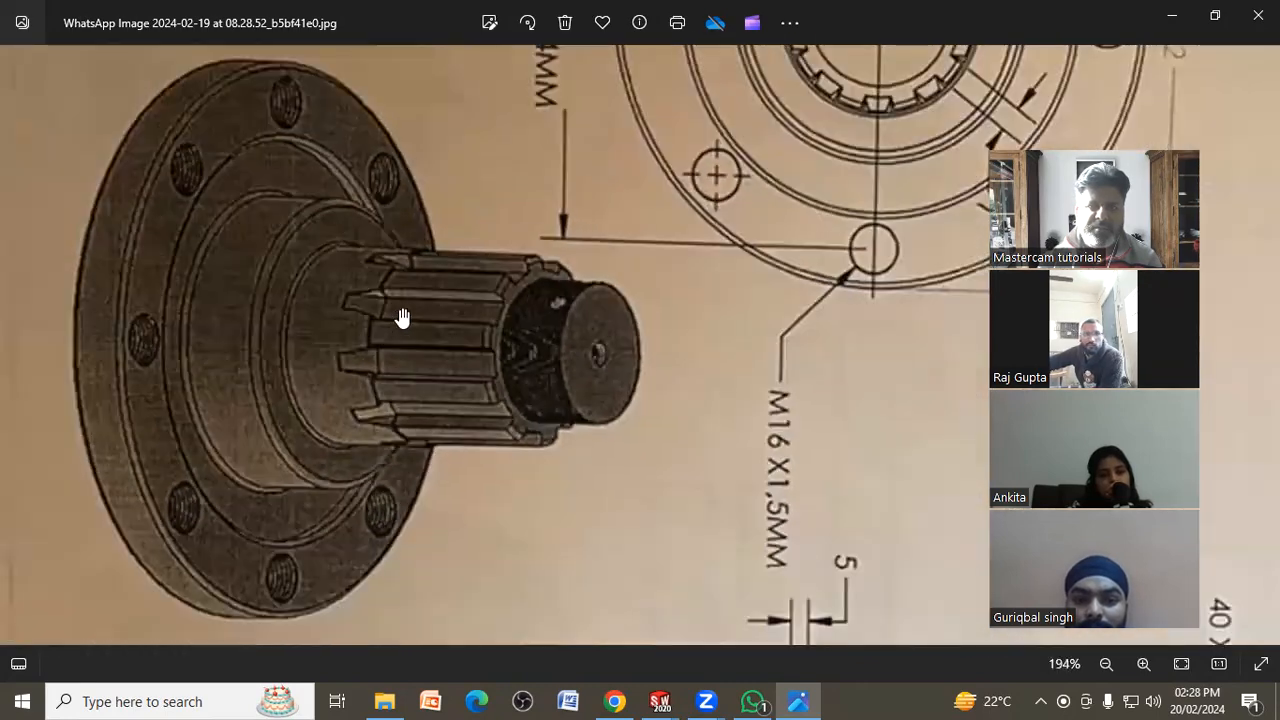
Examine the drawing's end view for spline tooth width and root radius, and the side view for the splined section's dimensions
scroll(870, 215, up, 5)
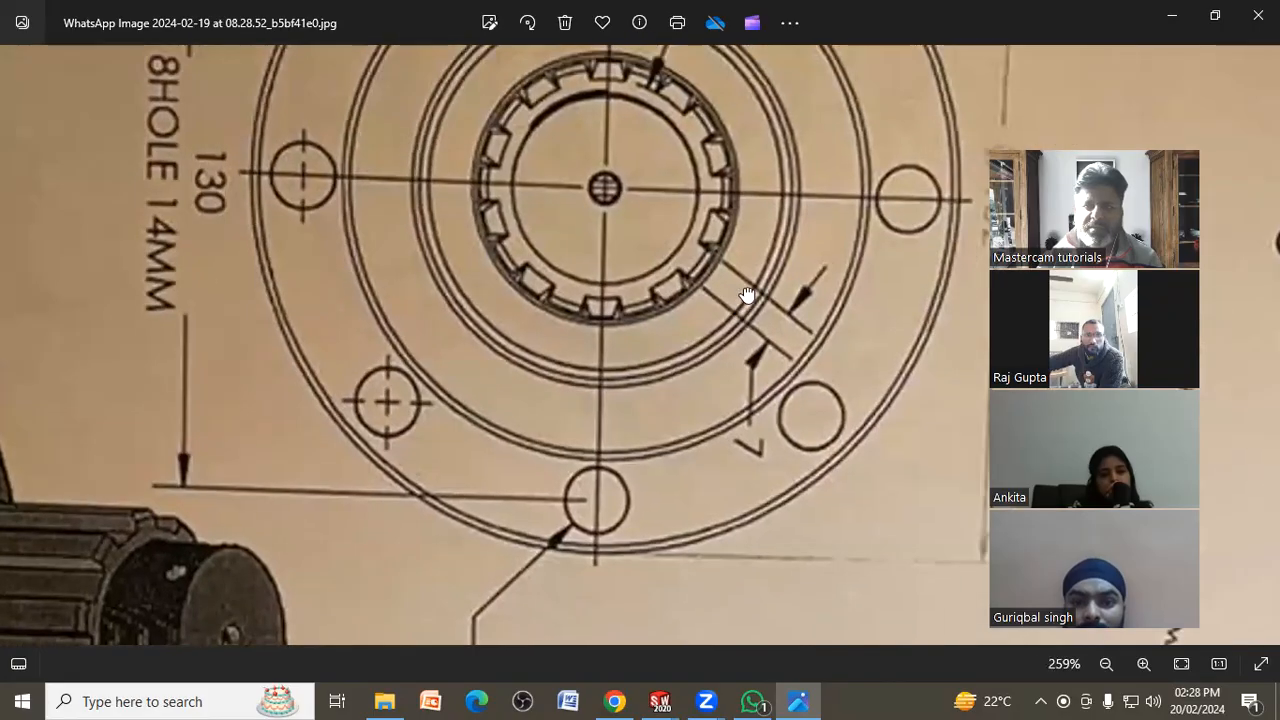
mouse_move(748, 295)
mouse_down()
mouse_move(709, 309)
mouse_move(700, 420)
mouse_move(640, 520)
mouse_move(680, 455)
mouse_move(711, 469)
mouse_up()
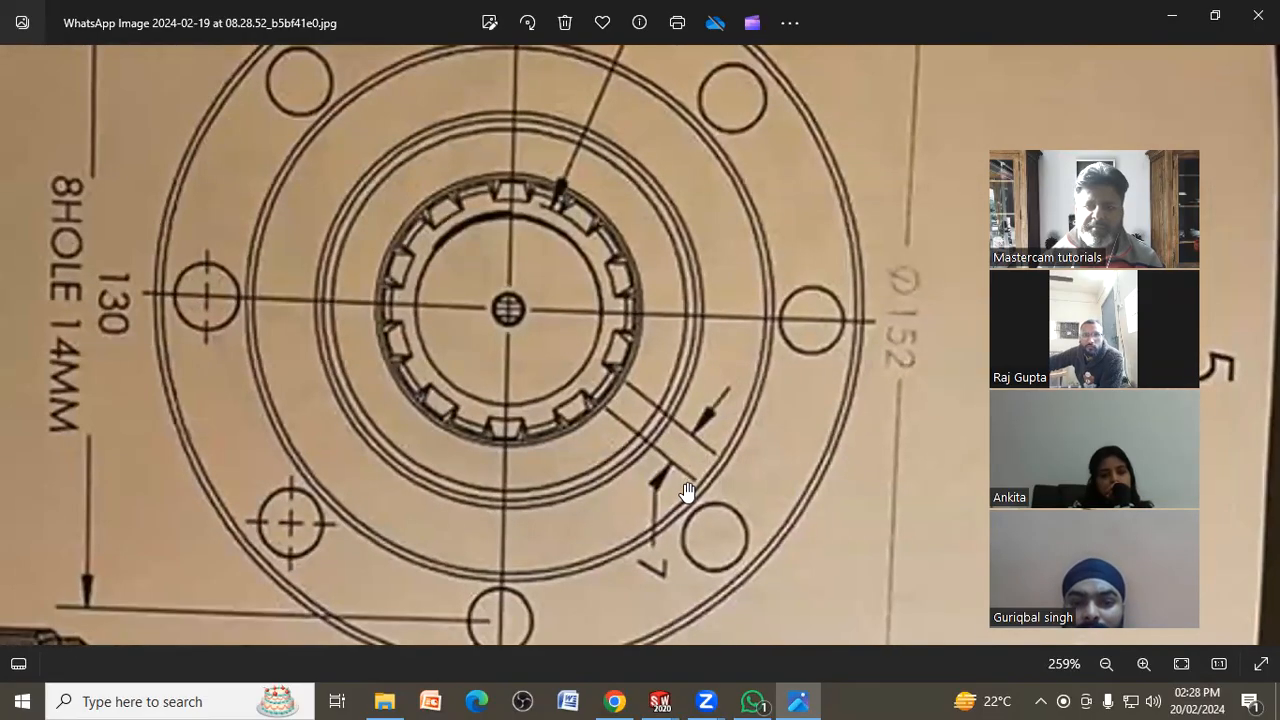
scroll(697, 467, down, 5)
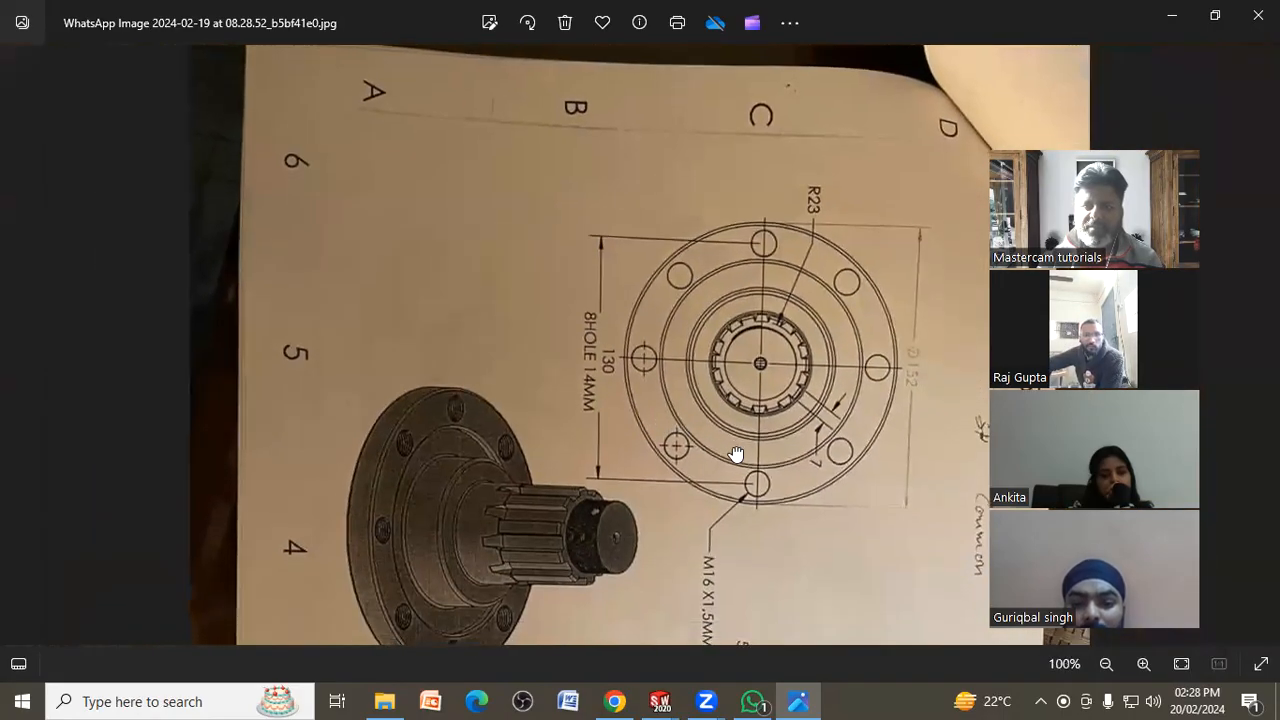
scroll(820, 290, up, 4)
scroll(867, 335, up, 3)
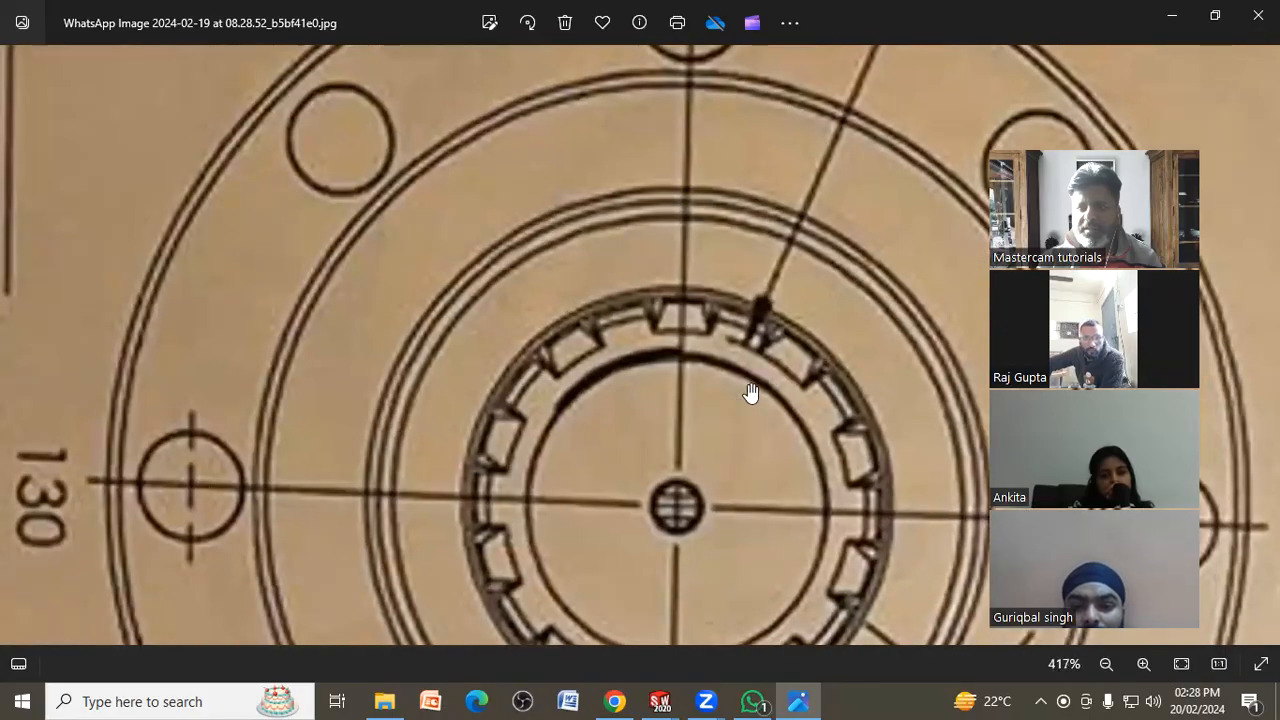
scroll(751, 392, down, 4)
drag(748, 424, 626, 229)
scroll(626, 277, down, 3)
scroll(800, 480, up, 2)
drag(794, 471, 404, 220)
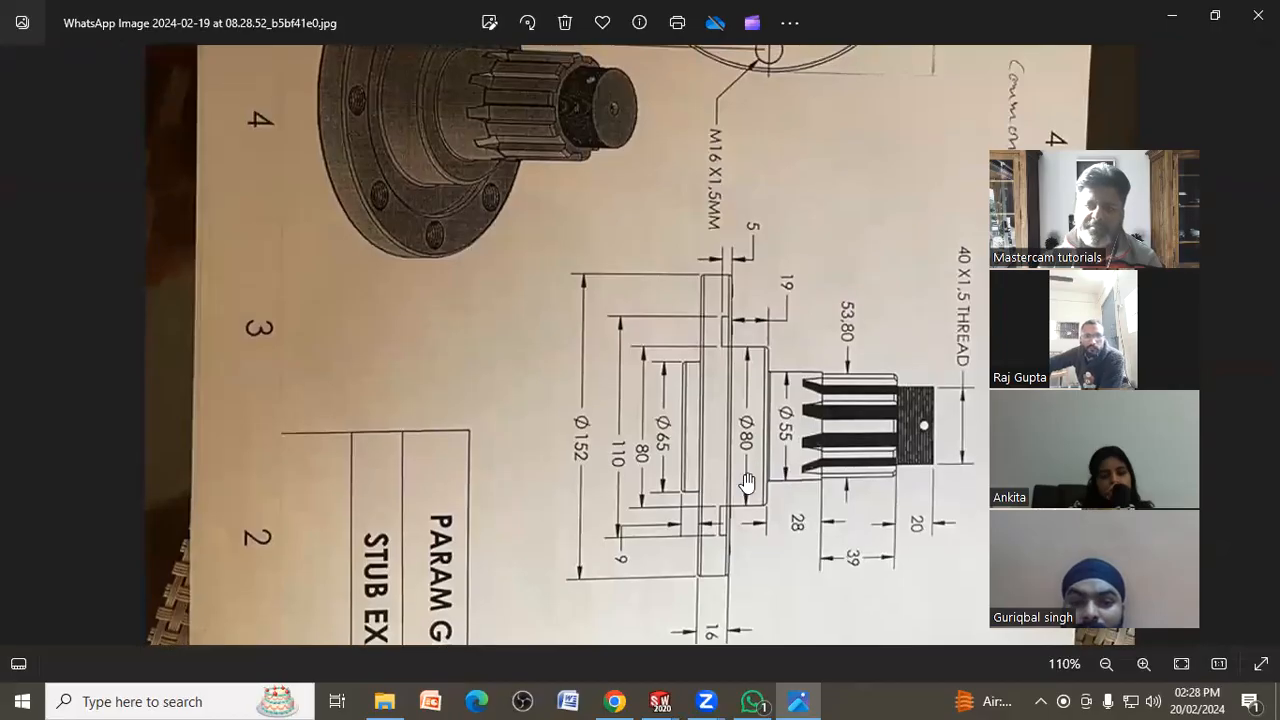
Switch back to the part in SOLIDWORKS and start a Revolved Cut sketch on the Right Plane
click(752, 699)
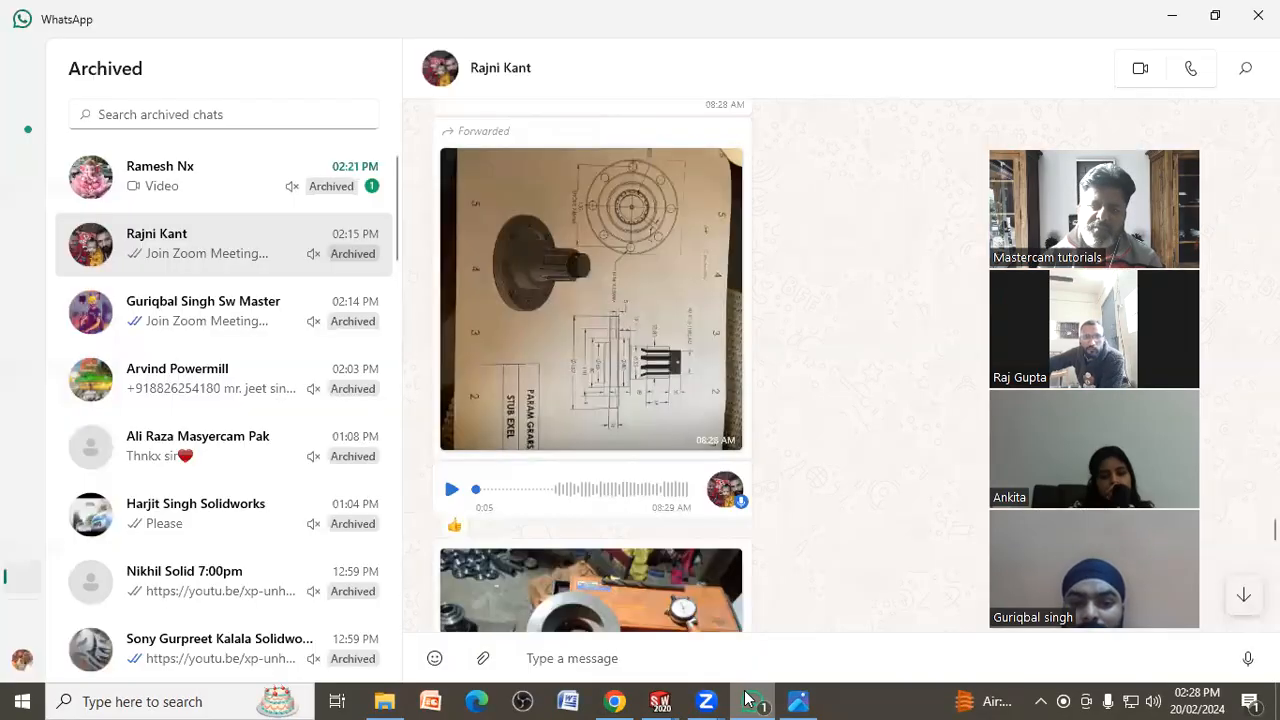
mouse_move(652, 700)
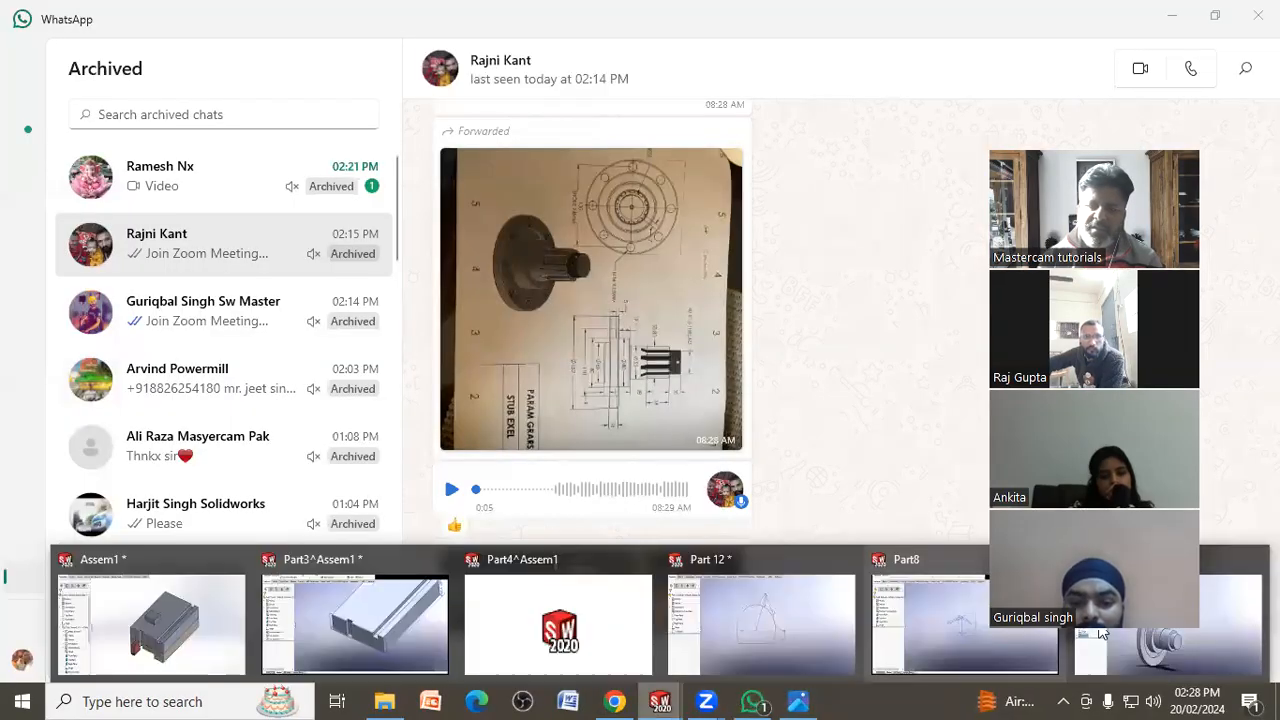
middle_drag(433, 340, 480, 300)
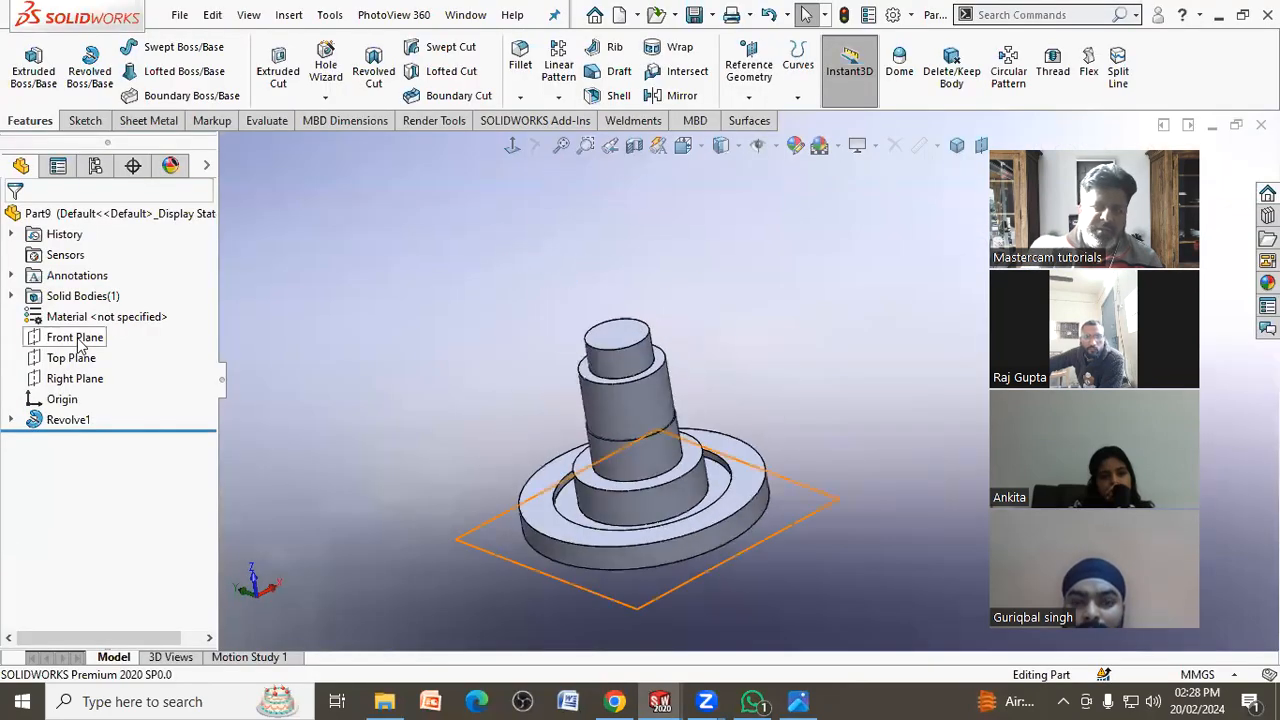
click(76, 380)
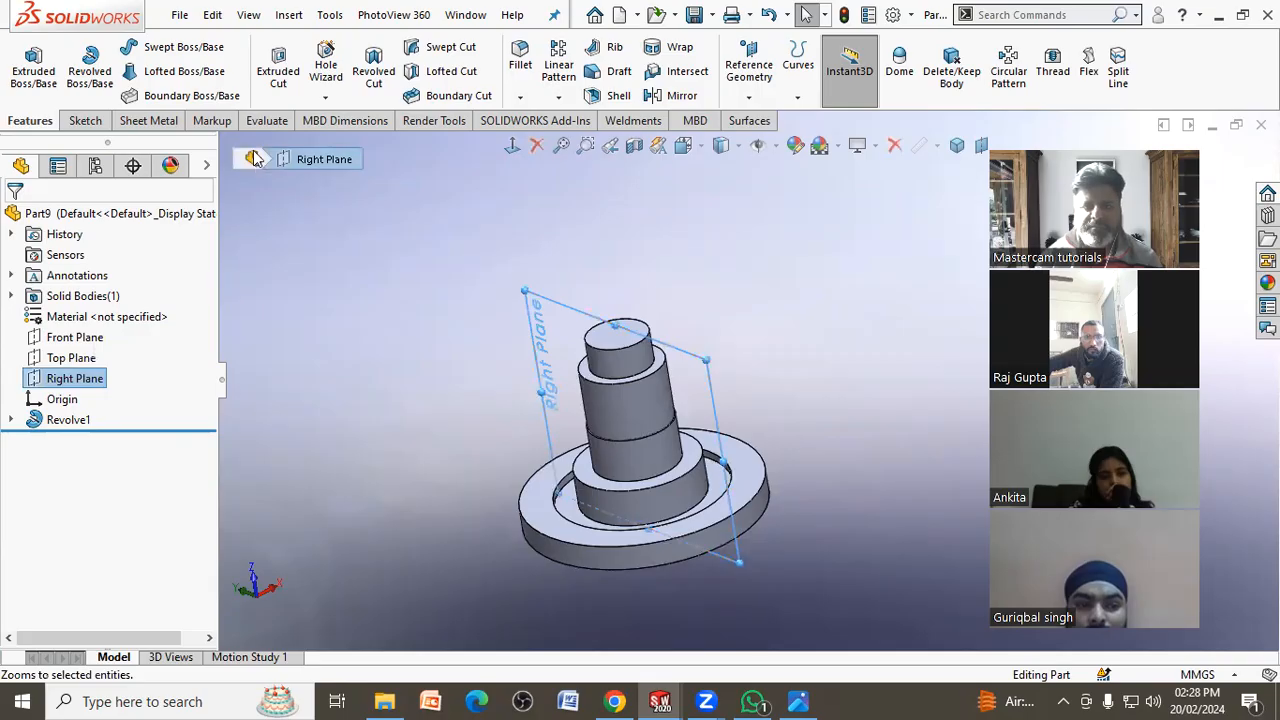
click(373, 72)
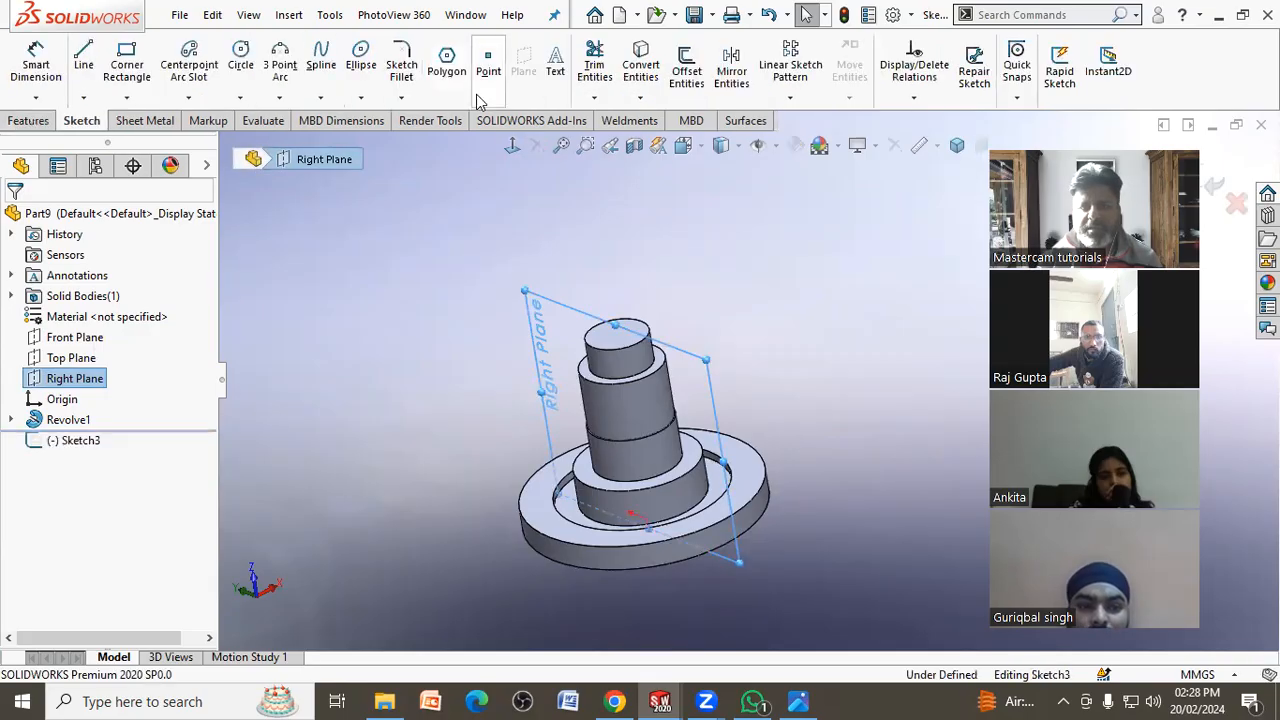
click(514, 151)
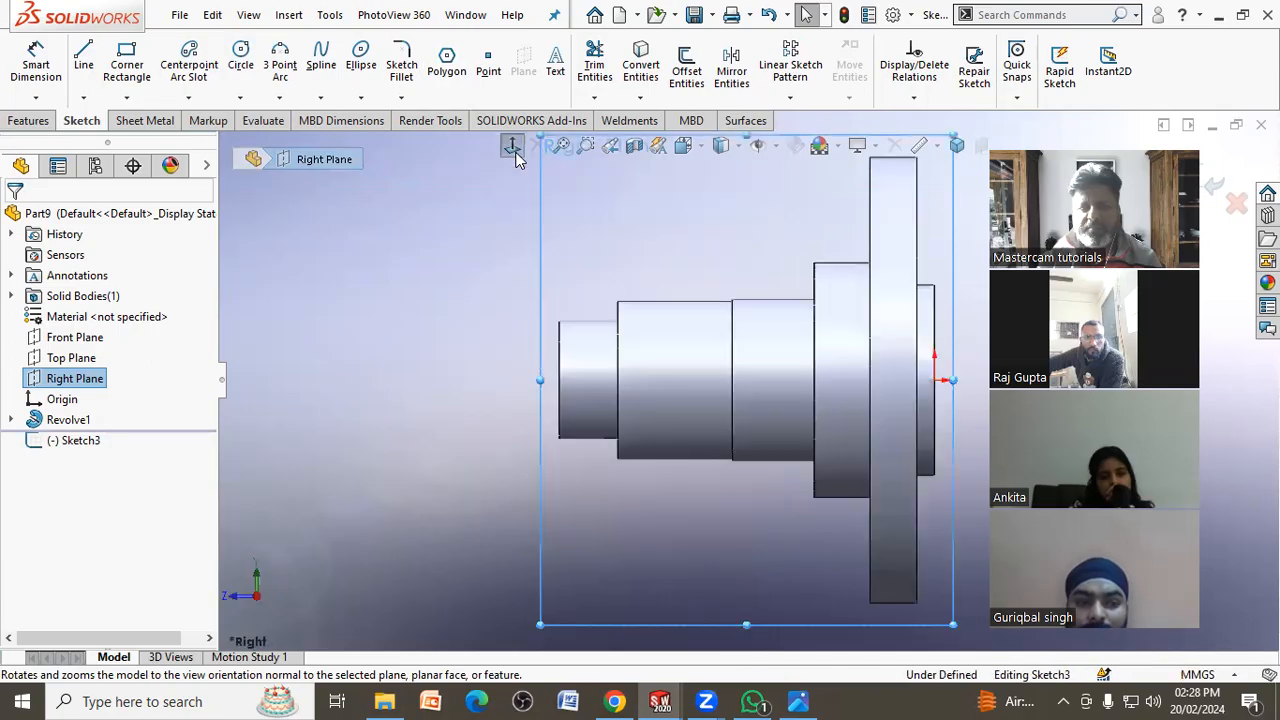
click(577, 251)
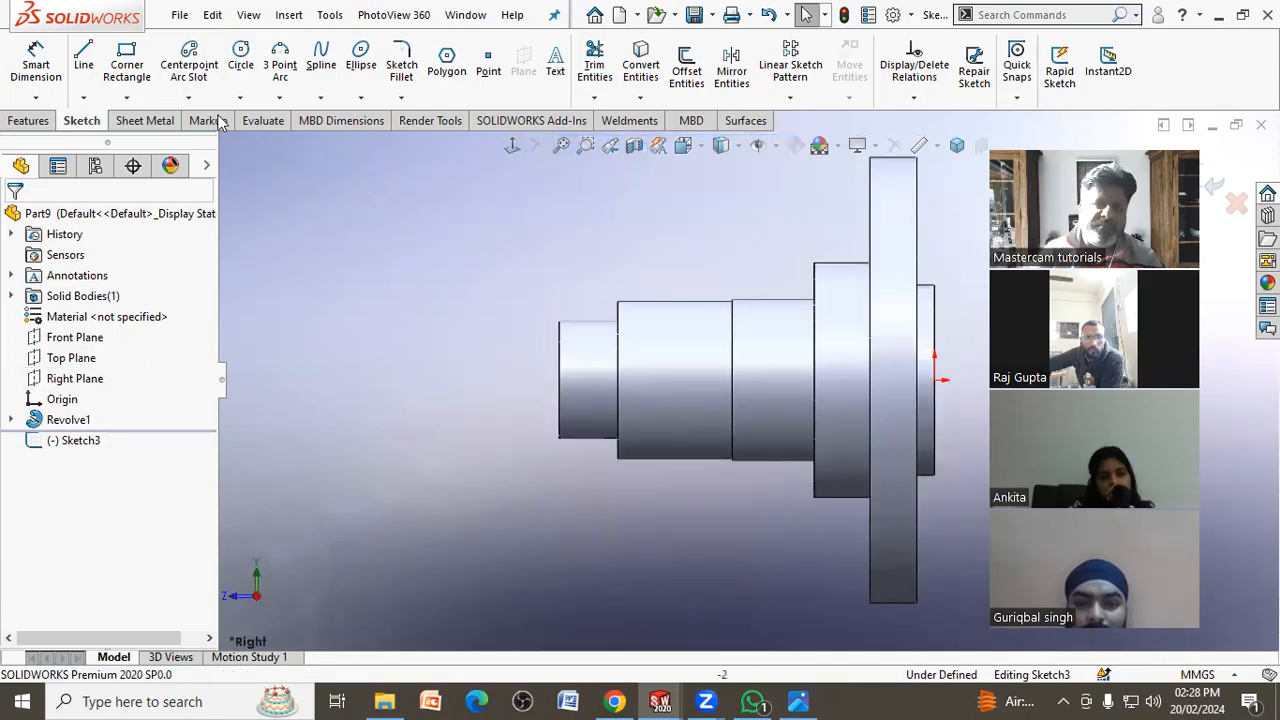
Sketch a 39 mm horizontal line inside the splined section, a sloped line up to the adjoining section's edge, and a horizontal line back past the shoulder
click(83, 66)
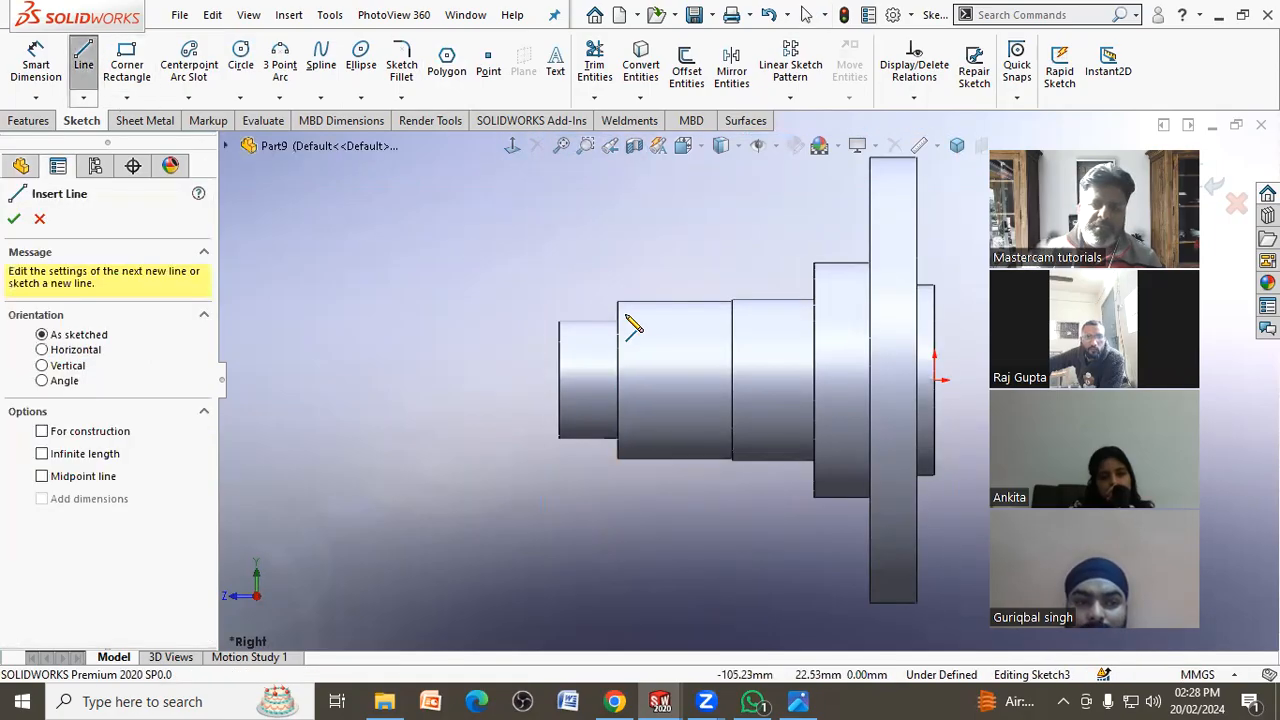
click(618, 315)
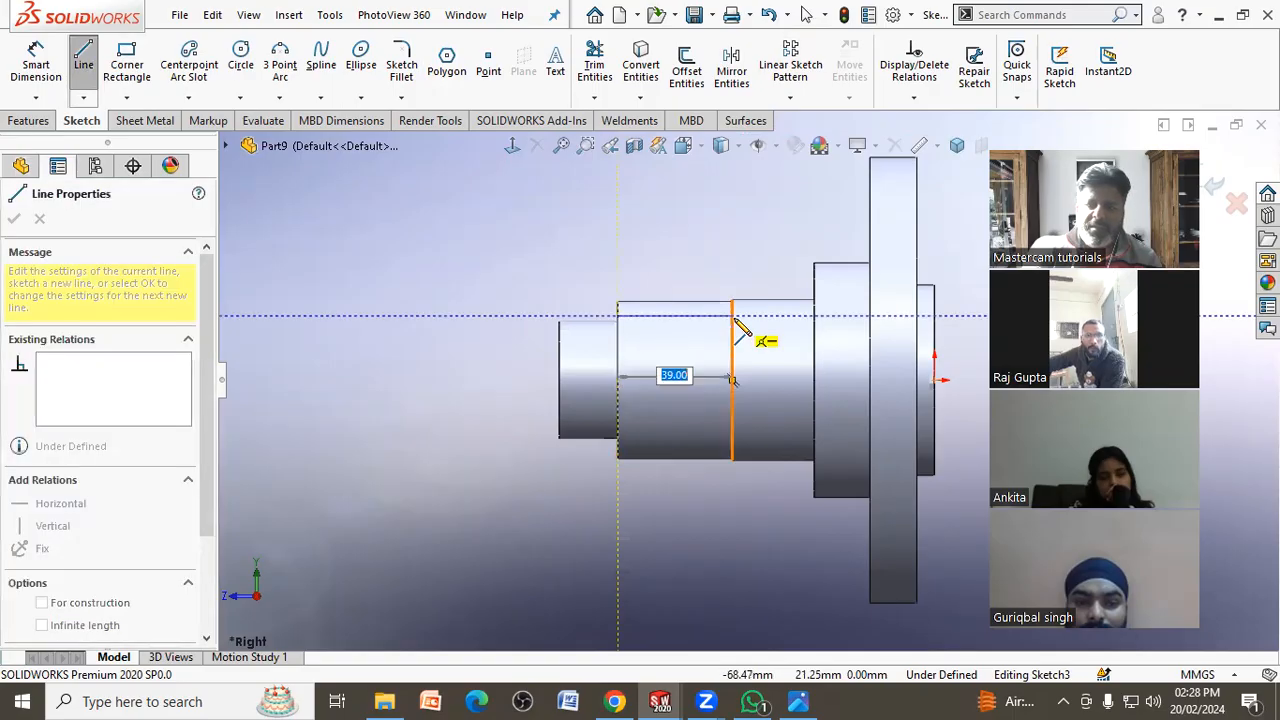
click(732, 315)
click(757, 301)
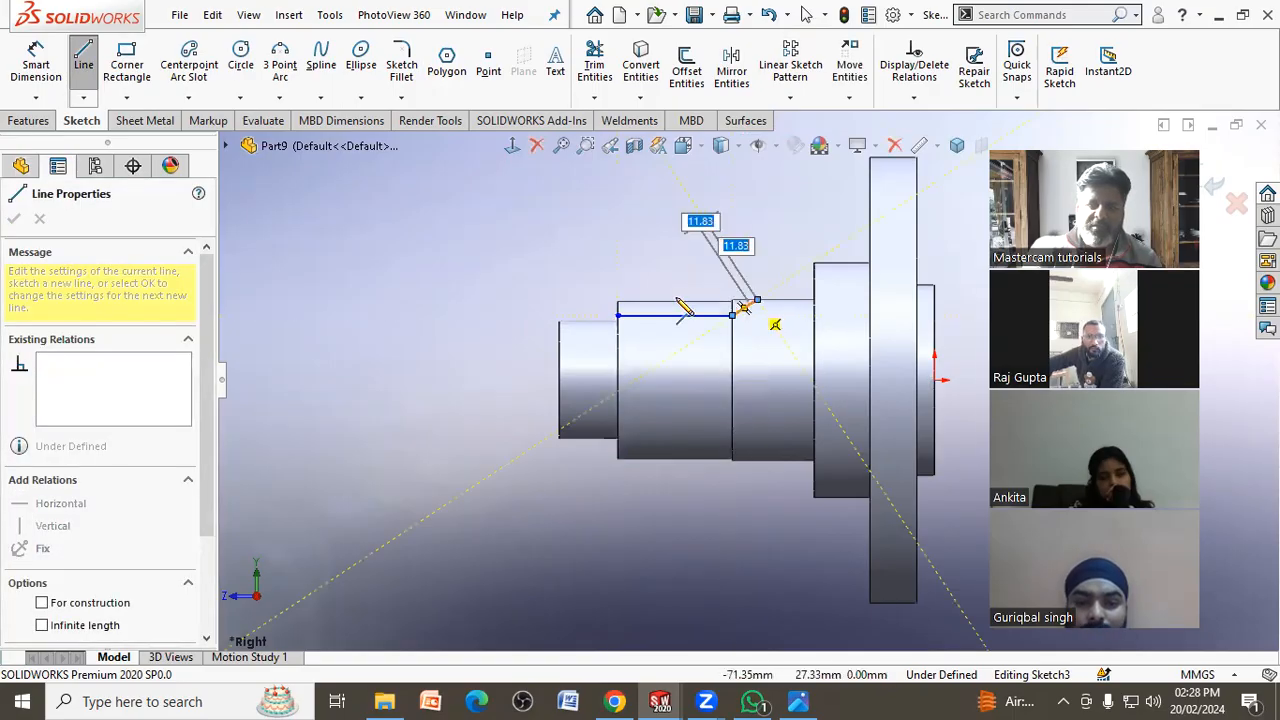
click(589, 299)
right_click(589, 299)
click(645, 334)
key(Escape)
scroll(725, 300, down, 3)
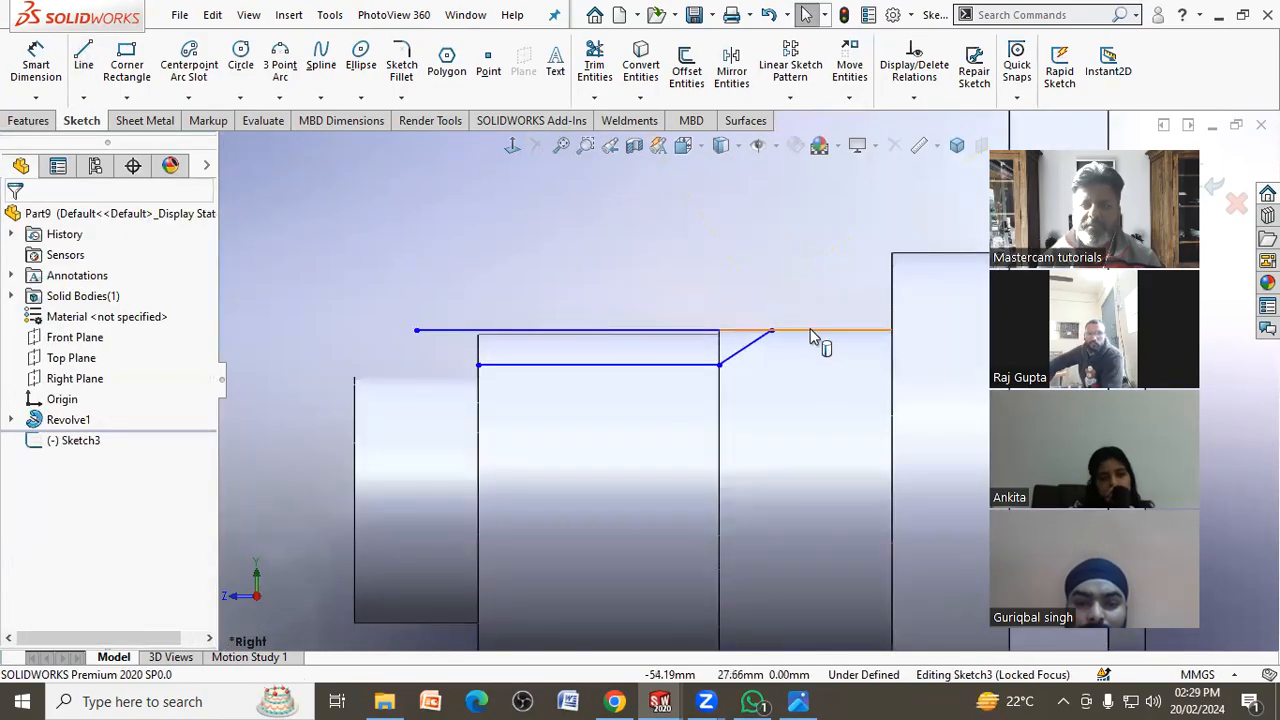
Make the upper horizontal line collinear with the silhouette edge of the 28 mm long shaft section
click(809, 340)
click(814, 333)
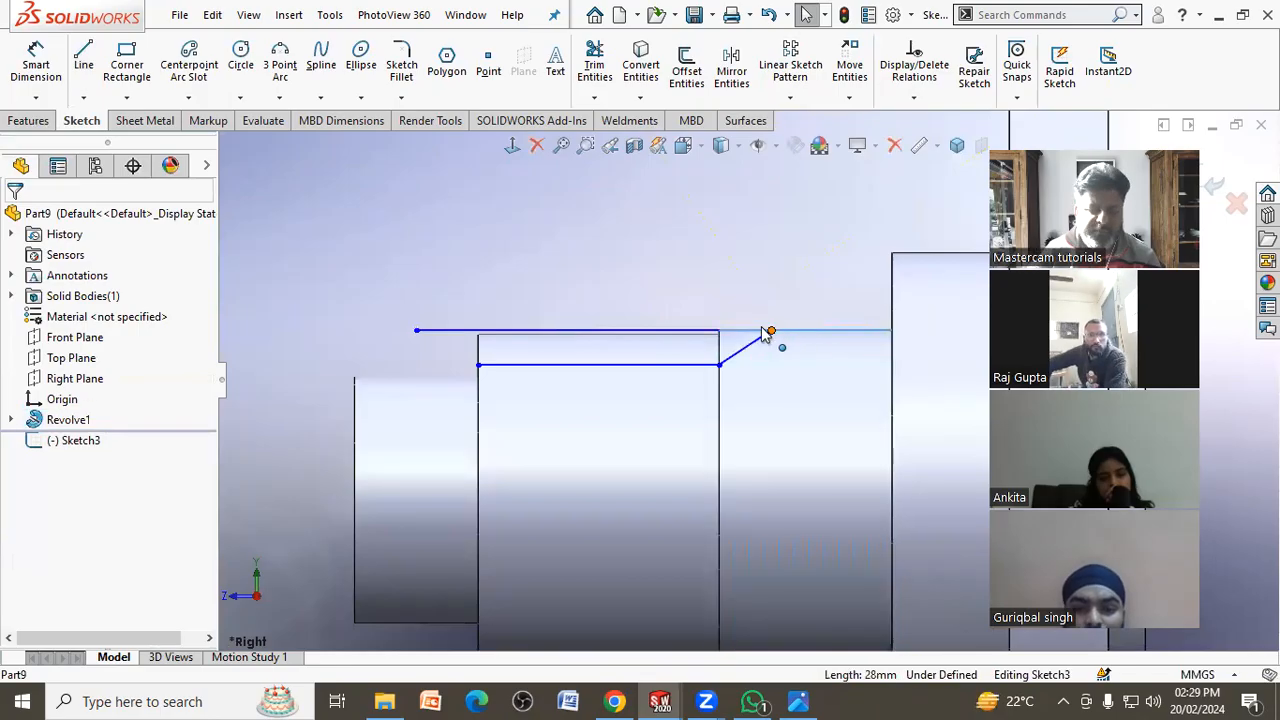
ctrl+click(607, 336)
click(18, 527)
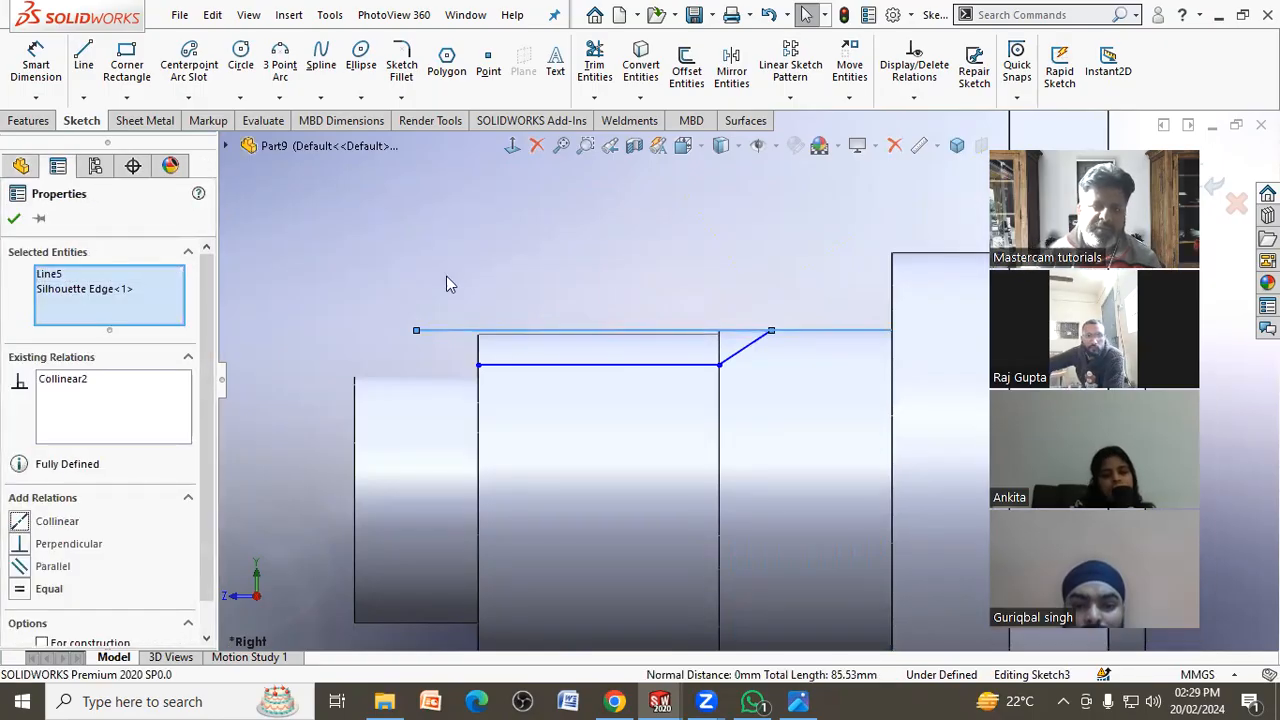
click(416, 258)
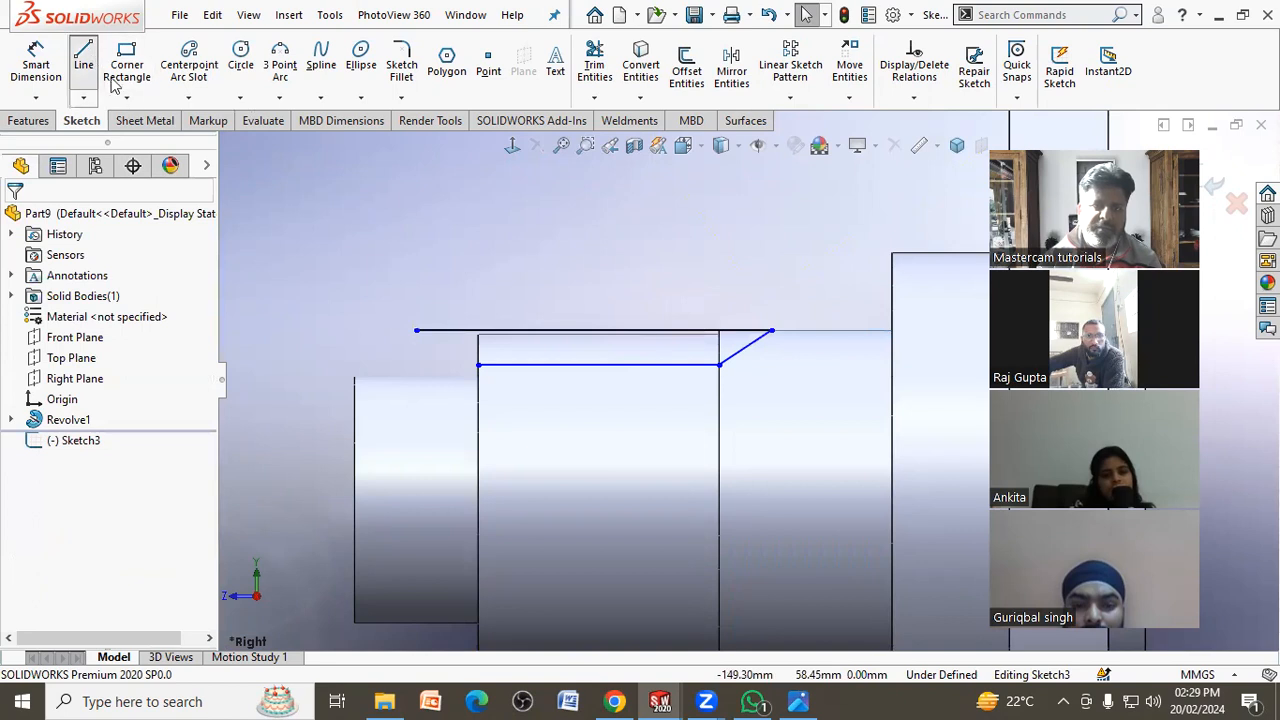
Close the cut profile with a vertical line at the shoulder beside the threaded end, and trim the overhanging line ends
click(83, 60)
click(478, 365)
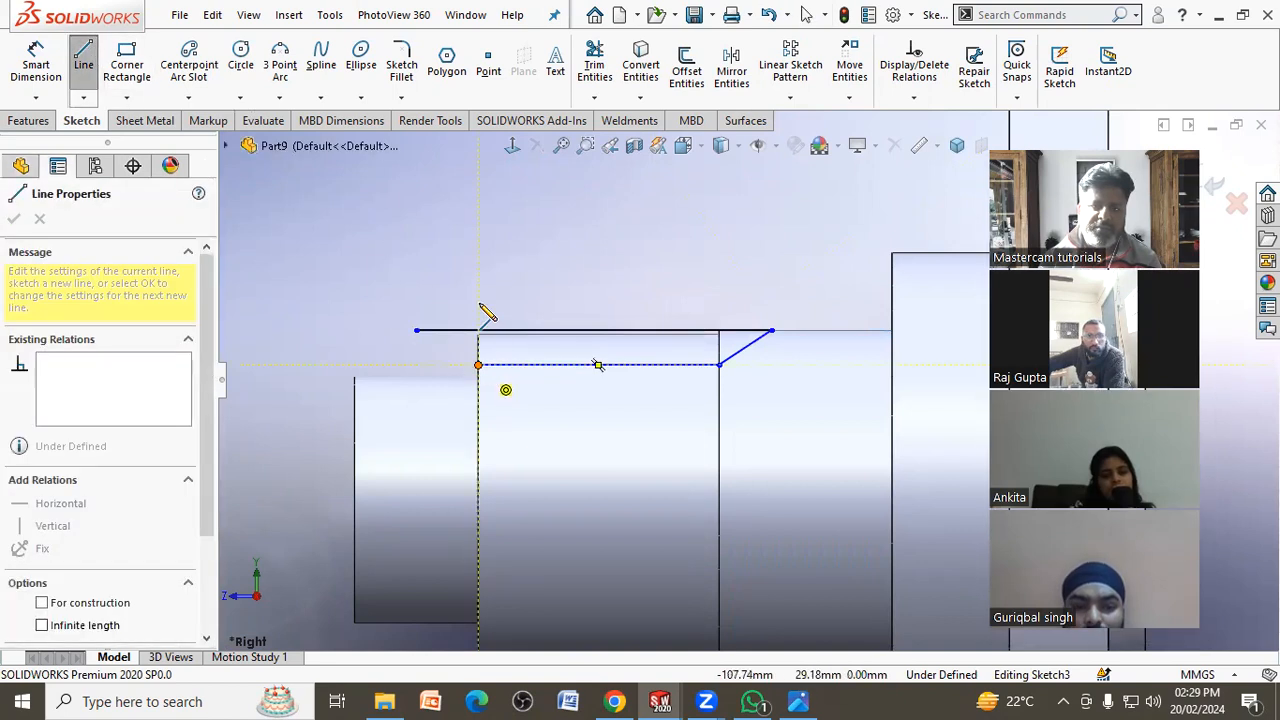
click(598, 60)
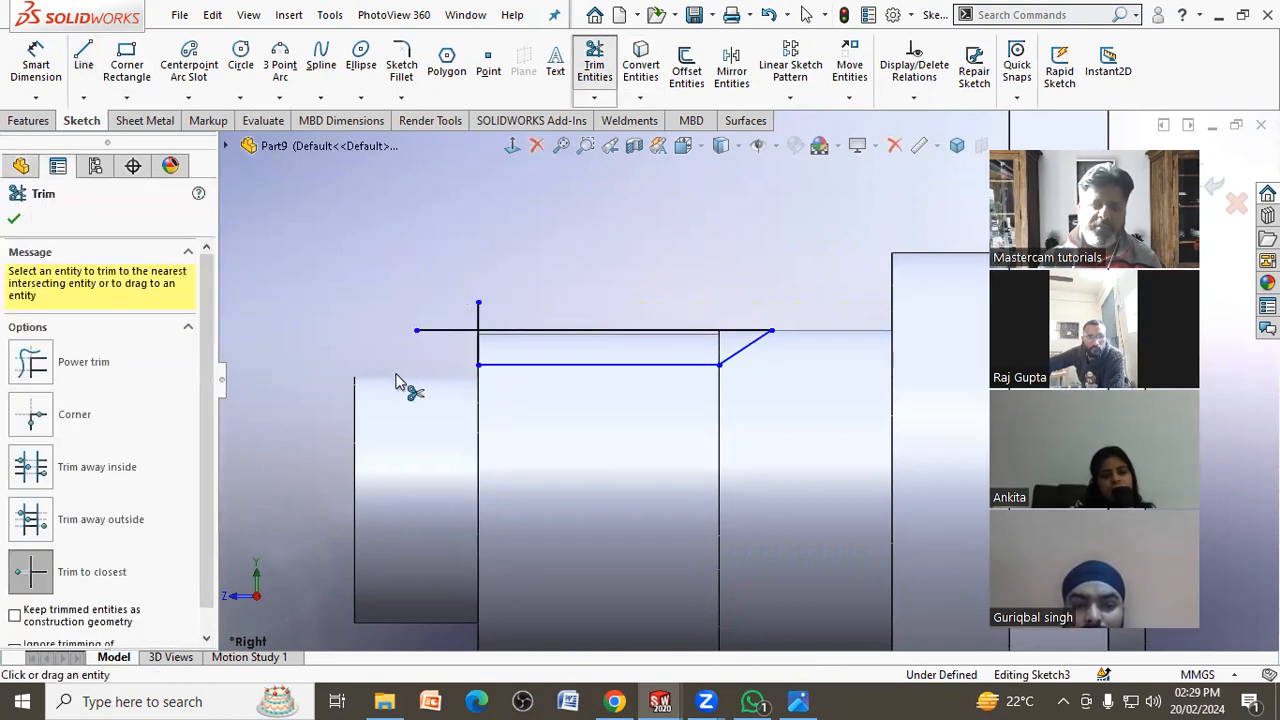
click(443, 333)
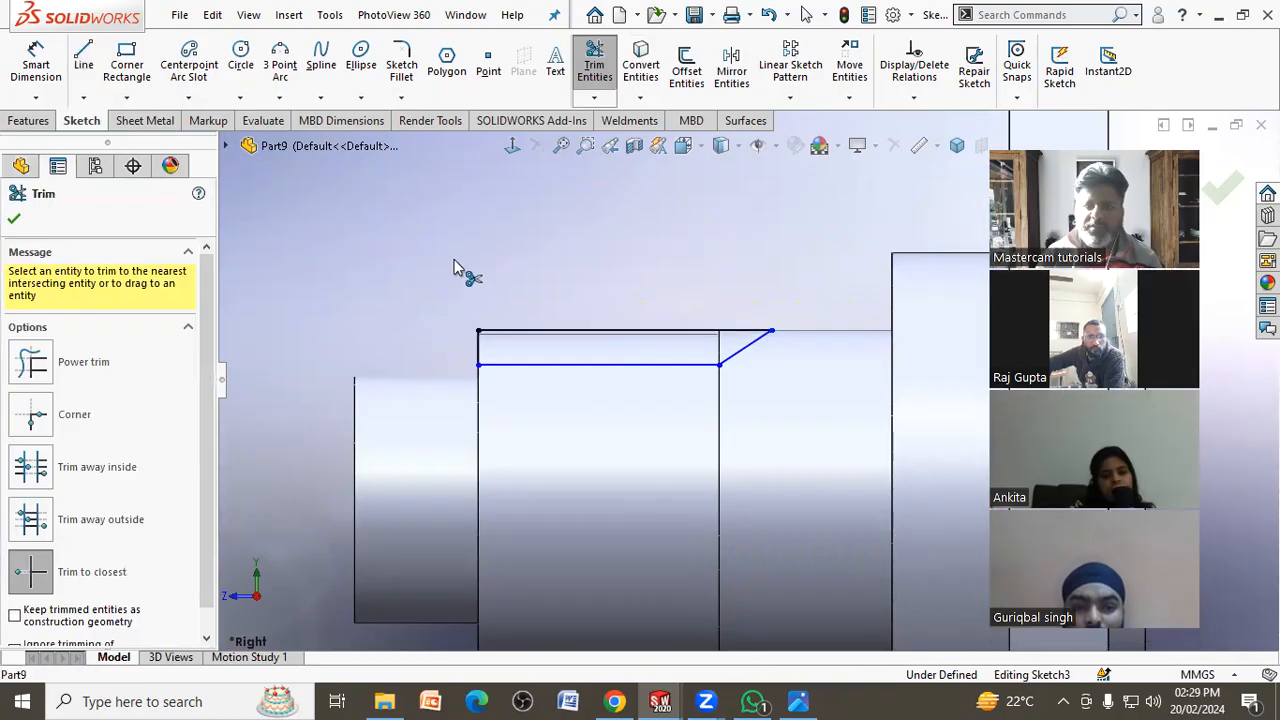
right_click(455, 268)
click(465, 308)
key(f)
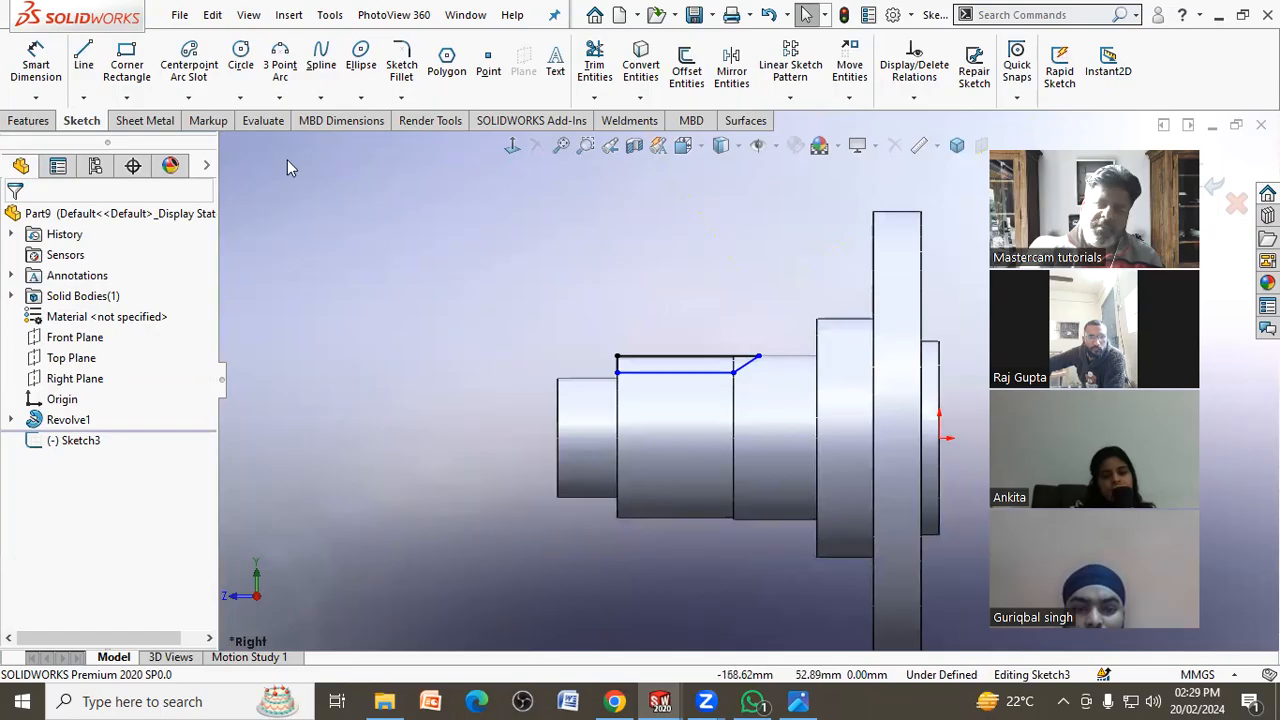
Dimension the cut profile's lower horizontal line vertically from the origin and set the distance to 23 mm
click(36, 62)
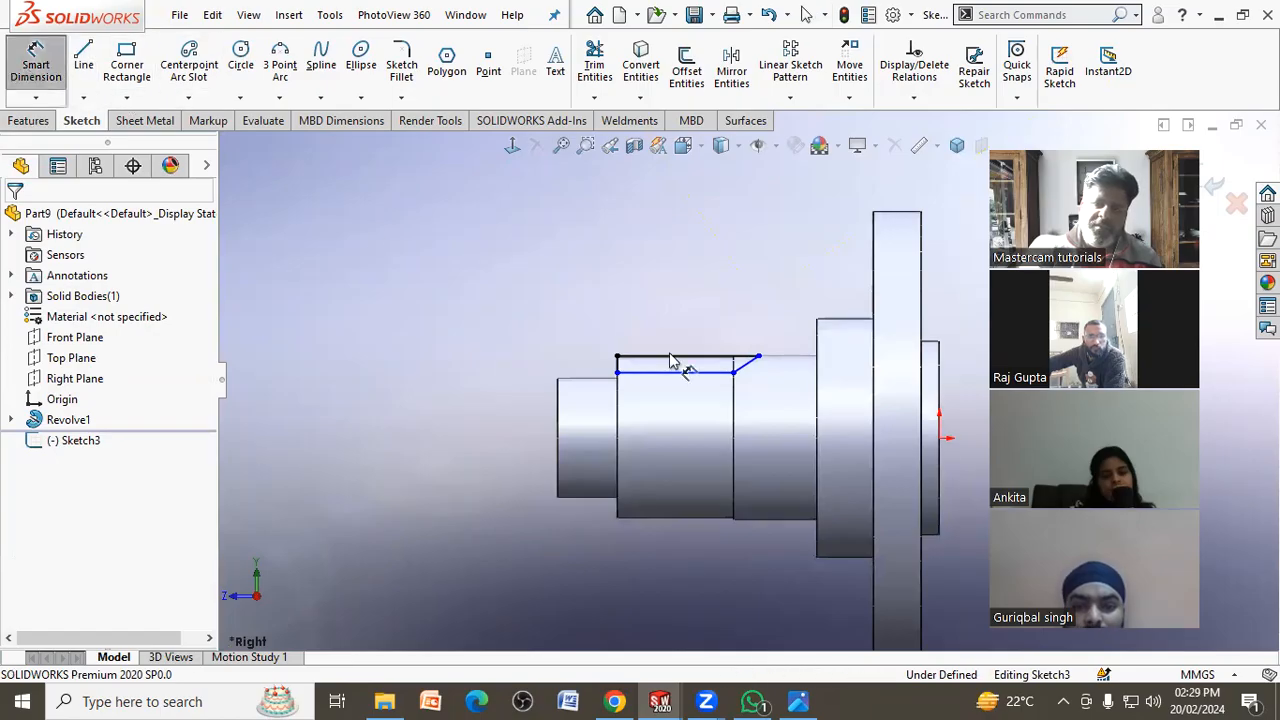
click(941, 440)
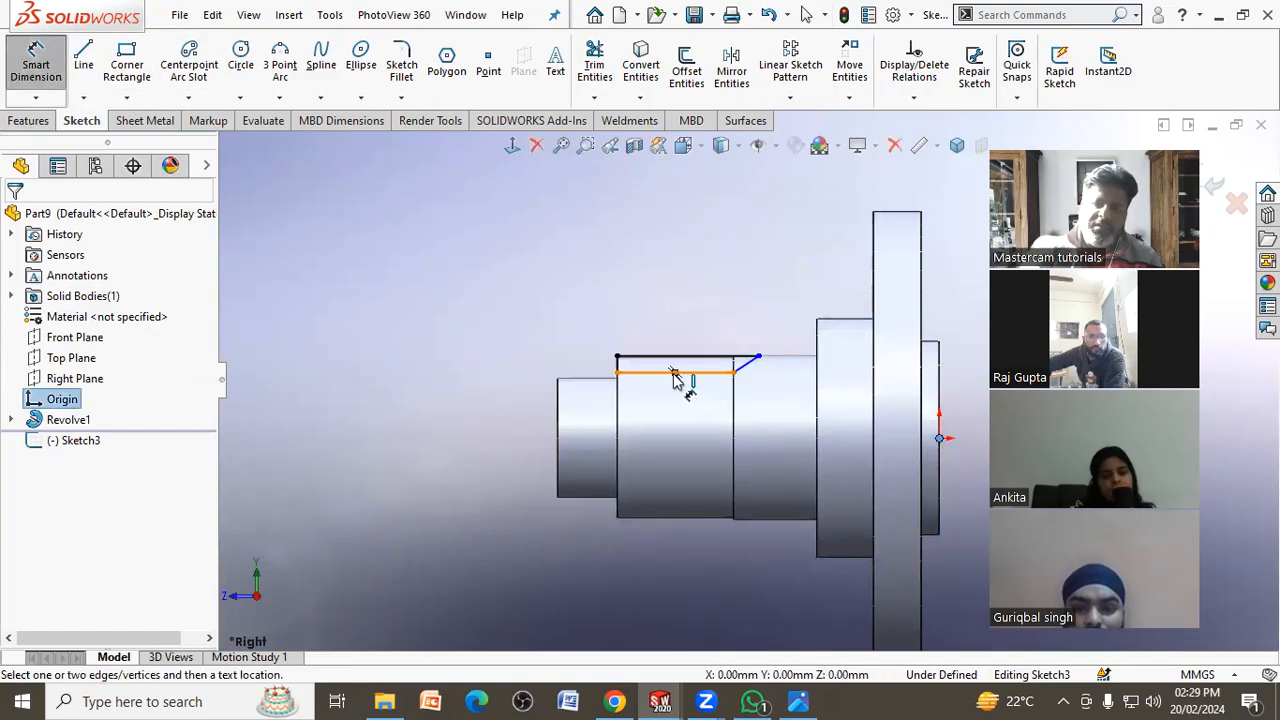
click(645, 385)
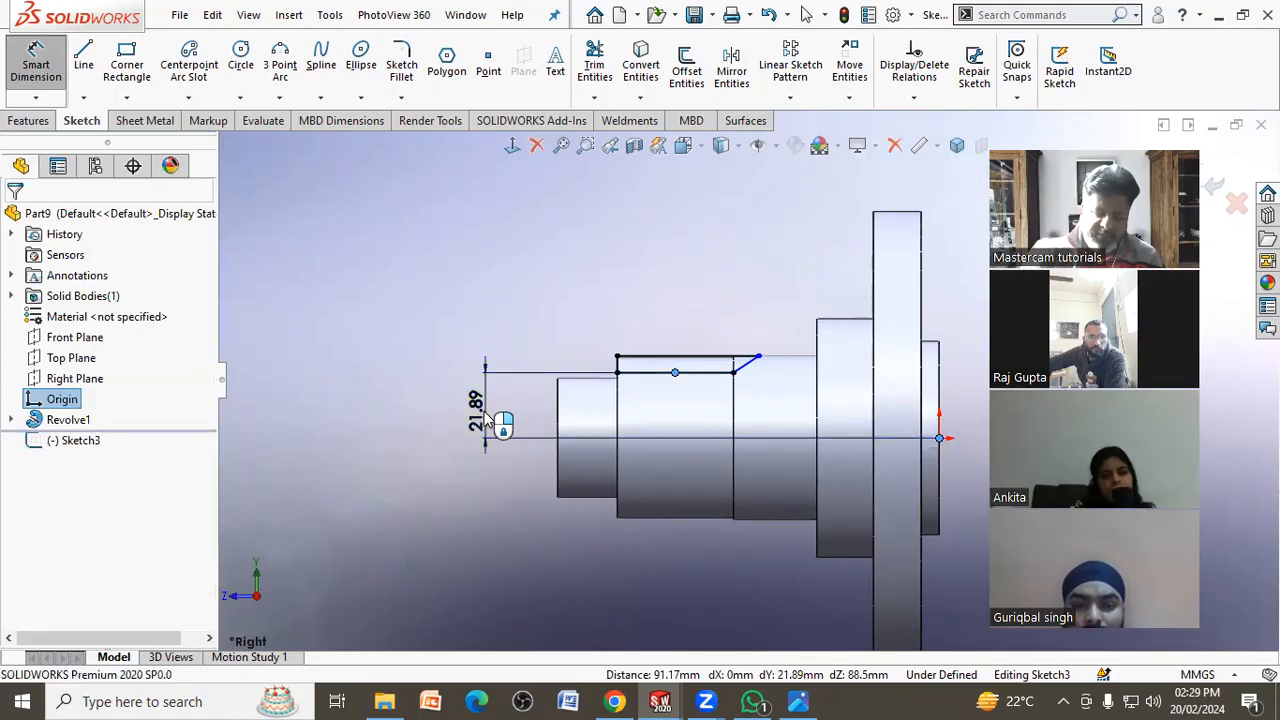
click(487, 420)
text(23/2)
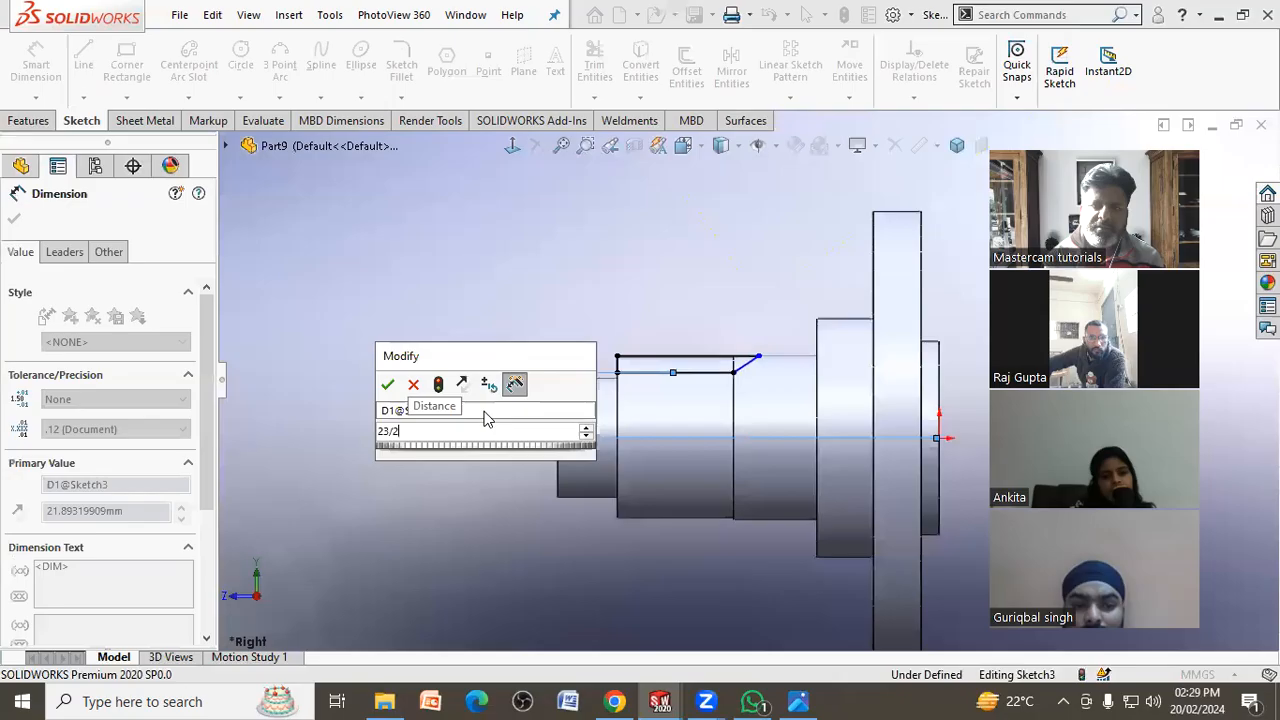
key(Return)
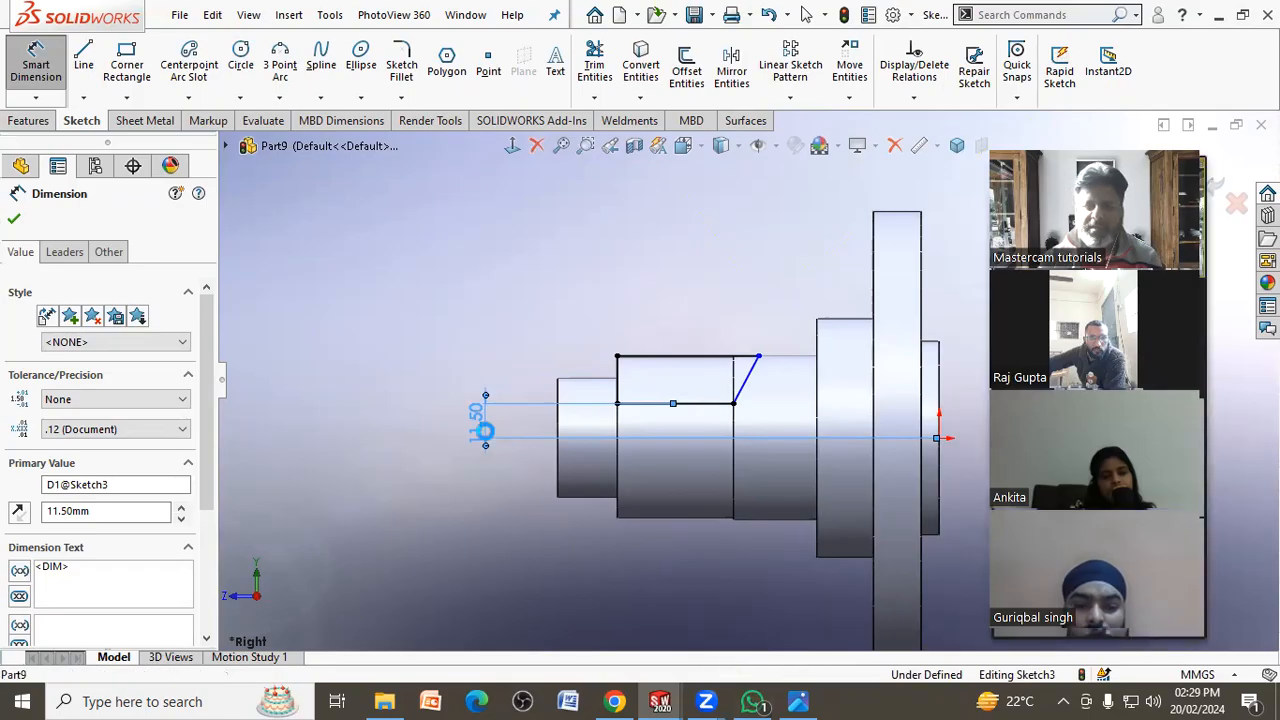
click(486, 432)
text(23)
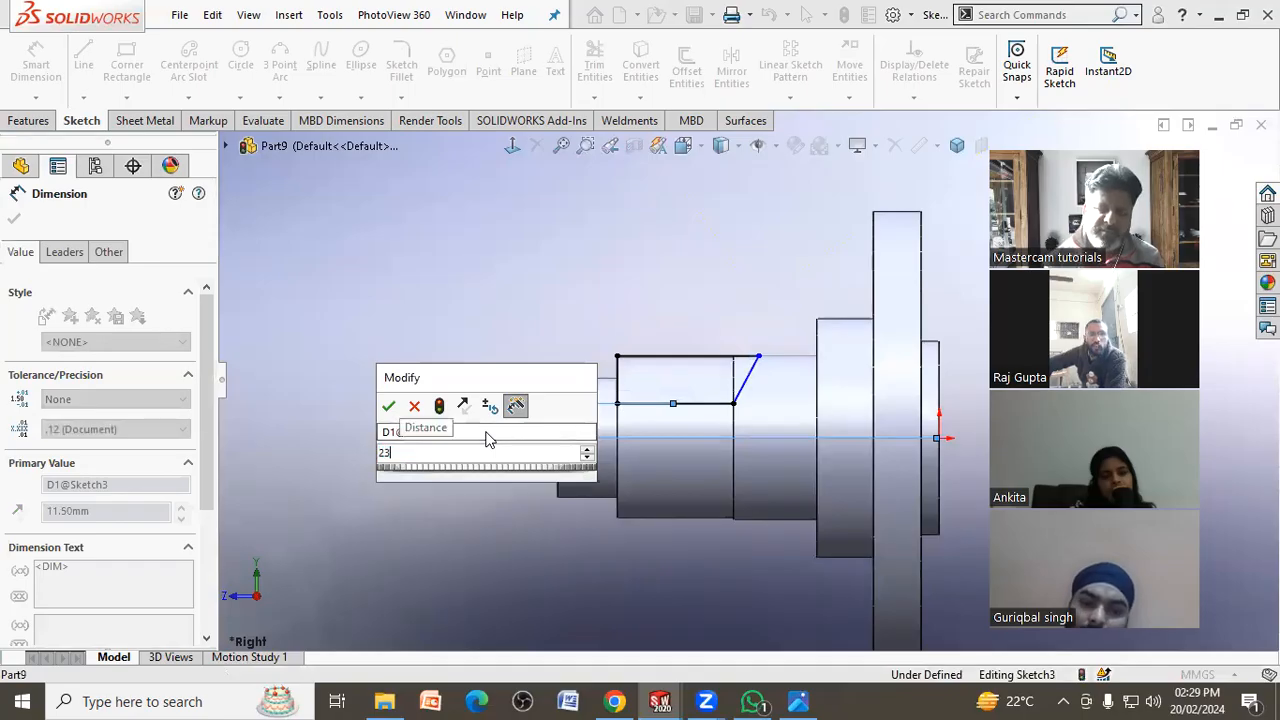
key(Return)
click(461, 323)
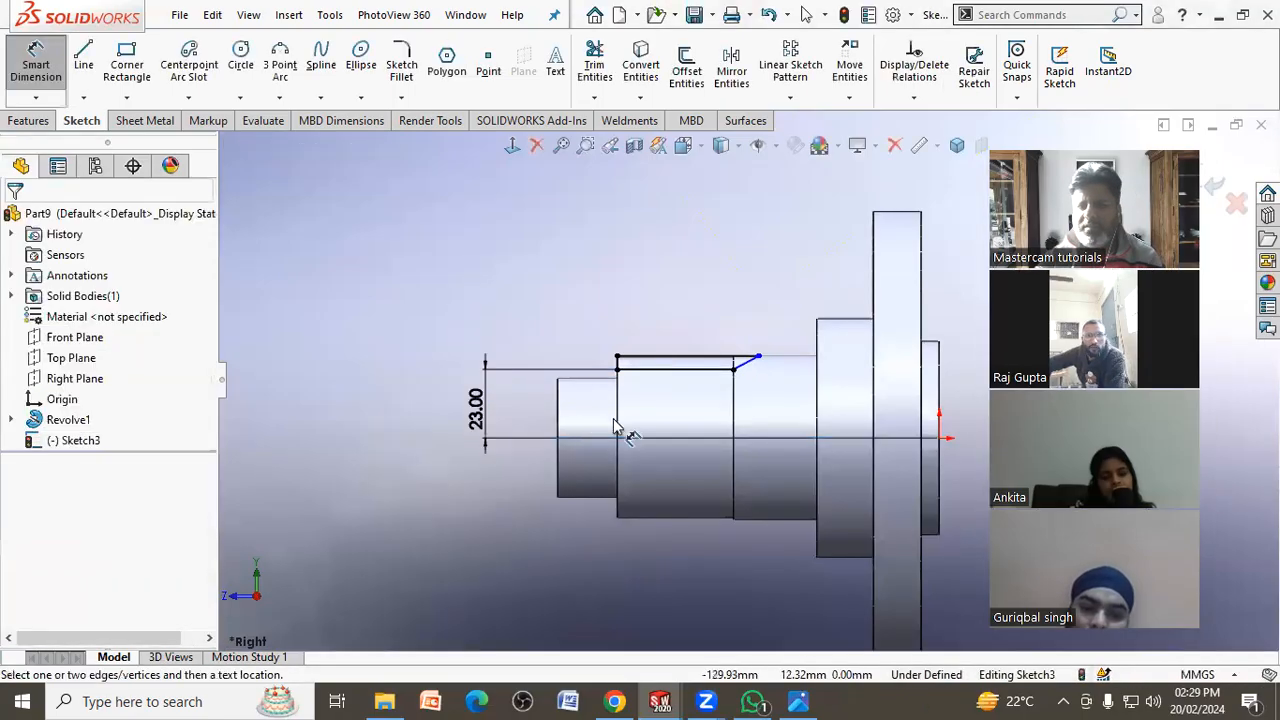
Switch to the stub axle drawing image and examine the spline dimensions in the end view and side view
click(797, 701)
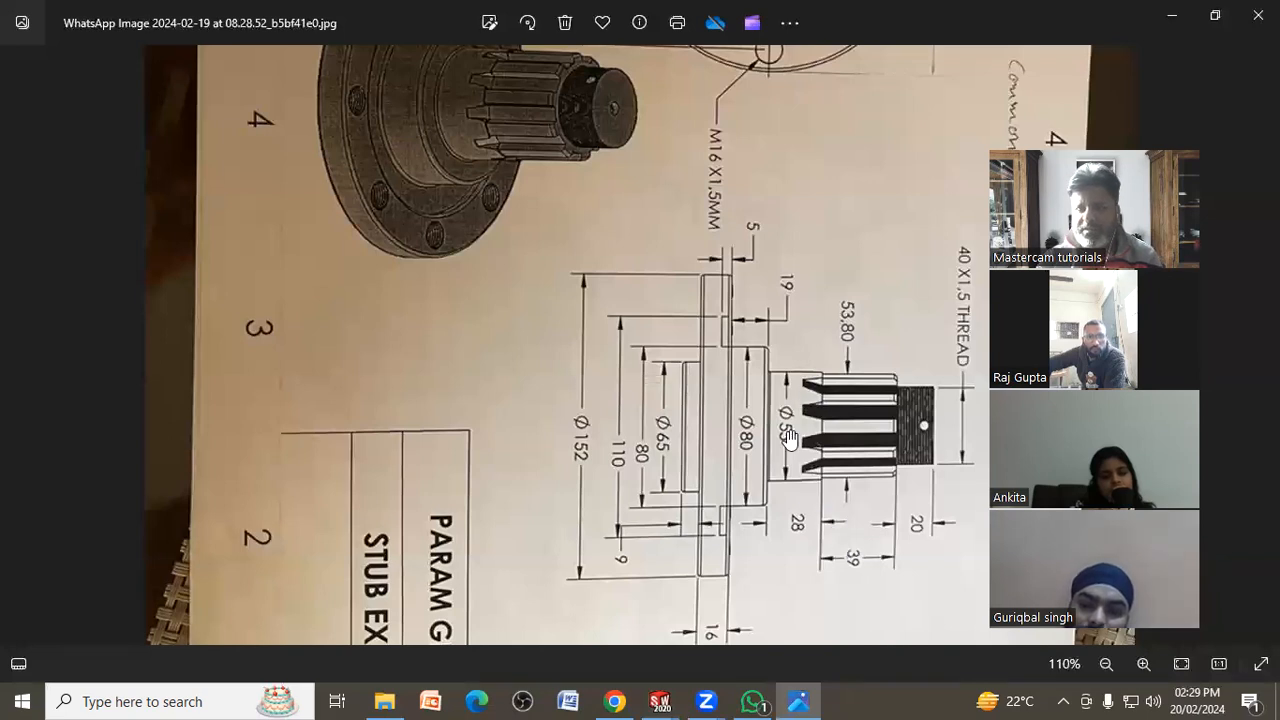
scroll(785, 500, up, 2)
scroll(815, 575, down, 2)
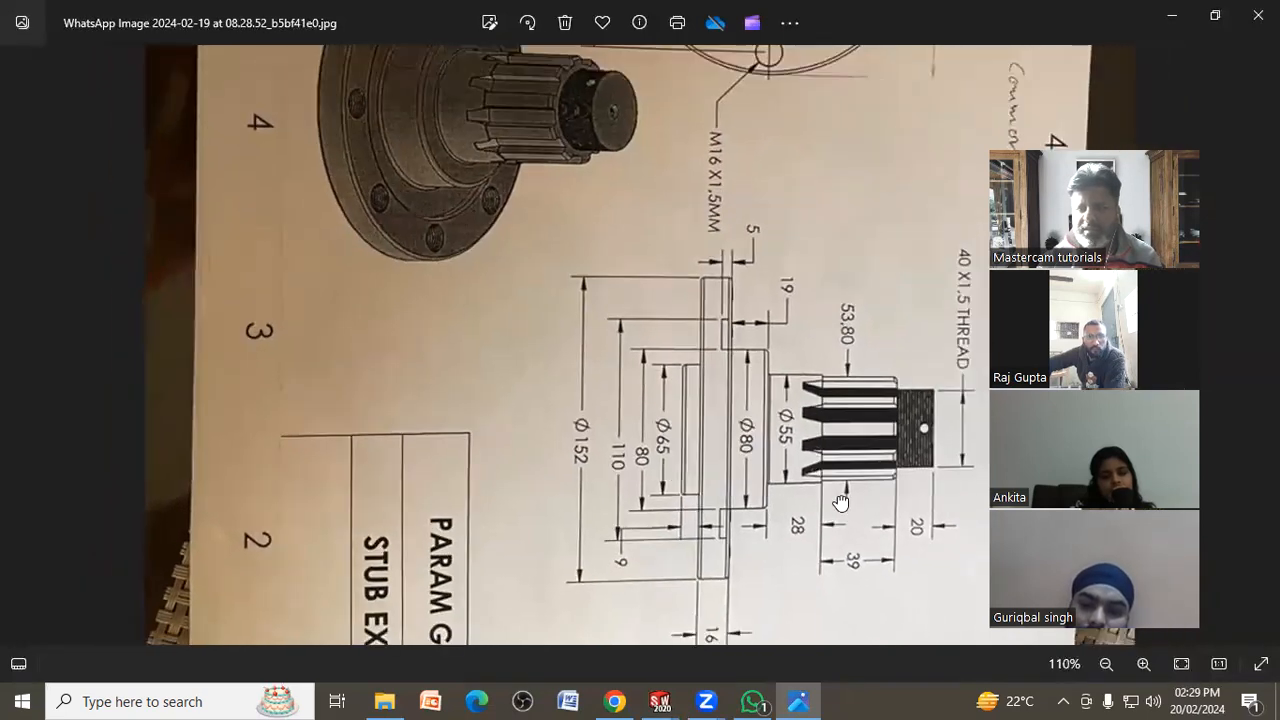
scroll(820, 585, up, 5)
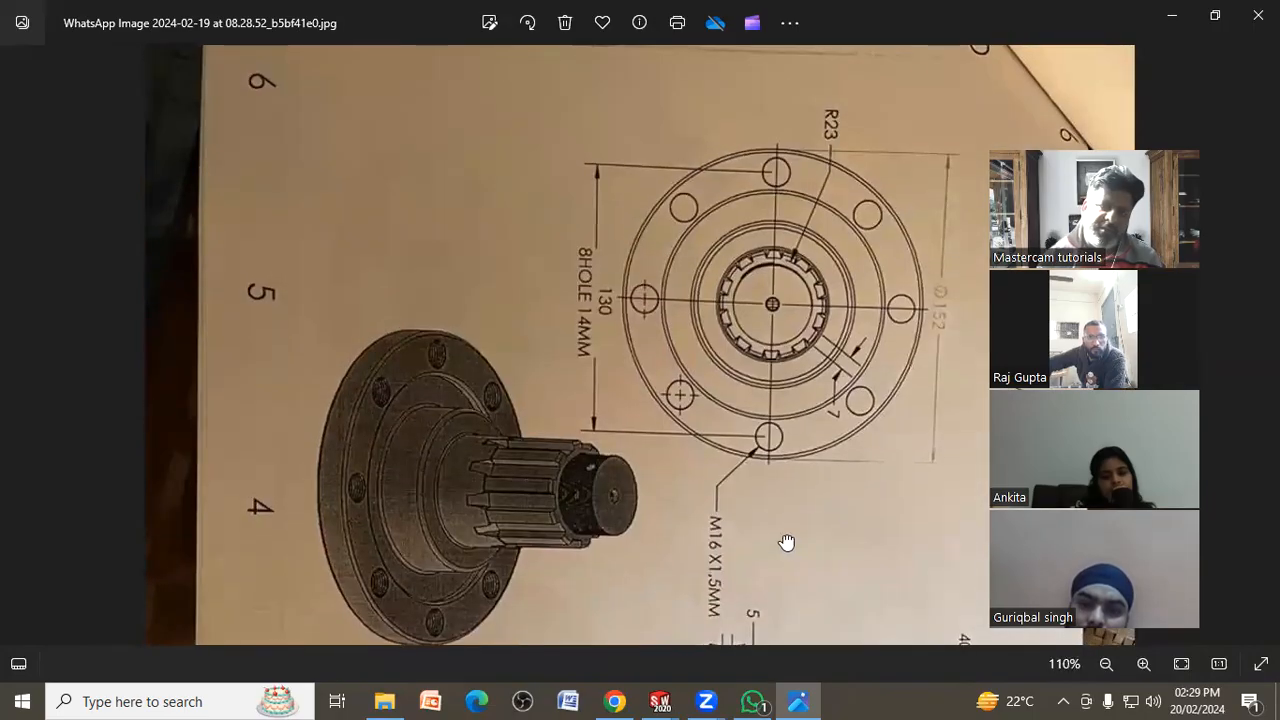
scroll(774, 500, down, 6)
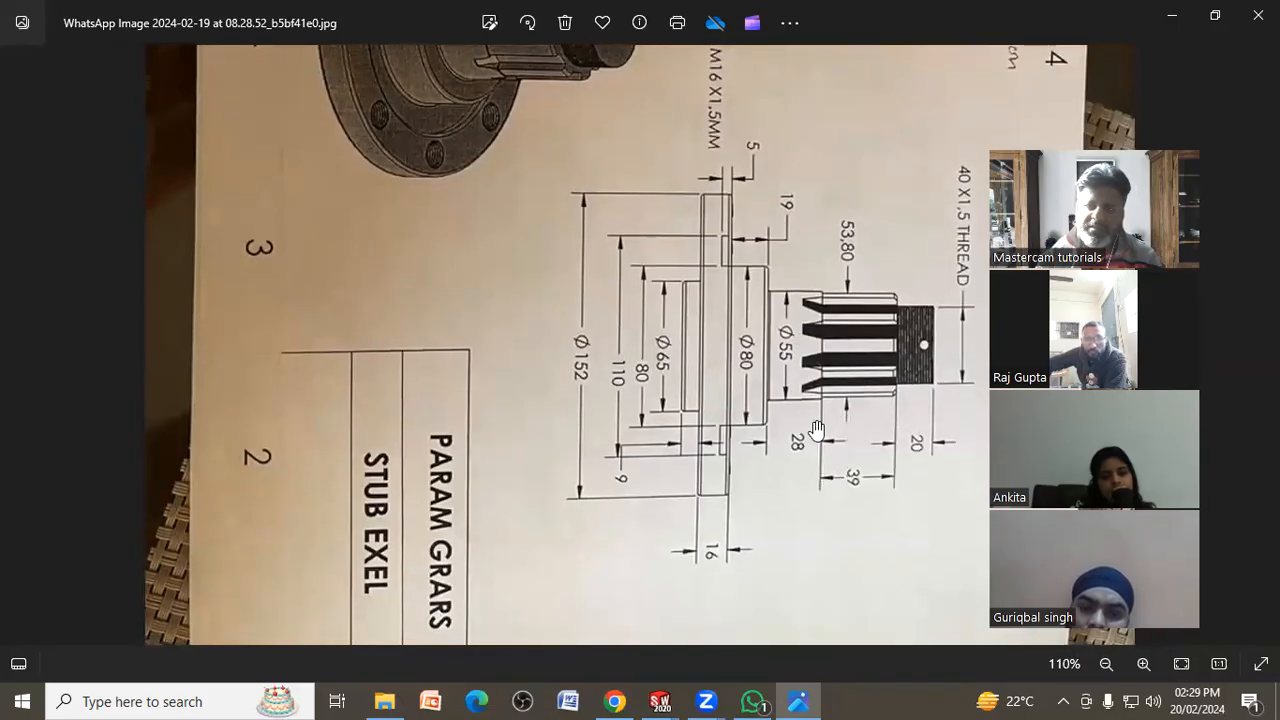
mouse_move(785, 479)
mouse_down()
mouse_move(780, 300)
mouse_move(749, 537)
mouse_move(774, 334)
mouse_up()
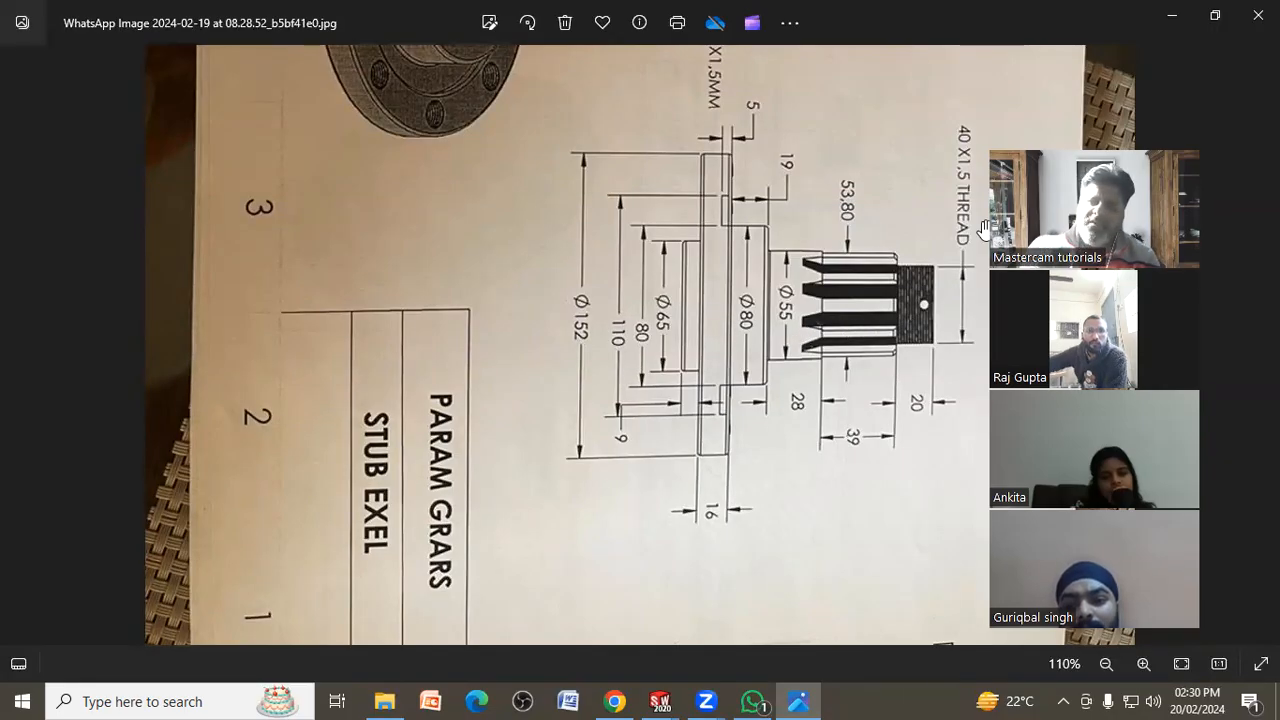
click(1171, 16)
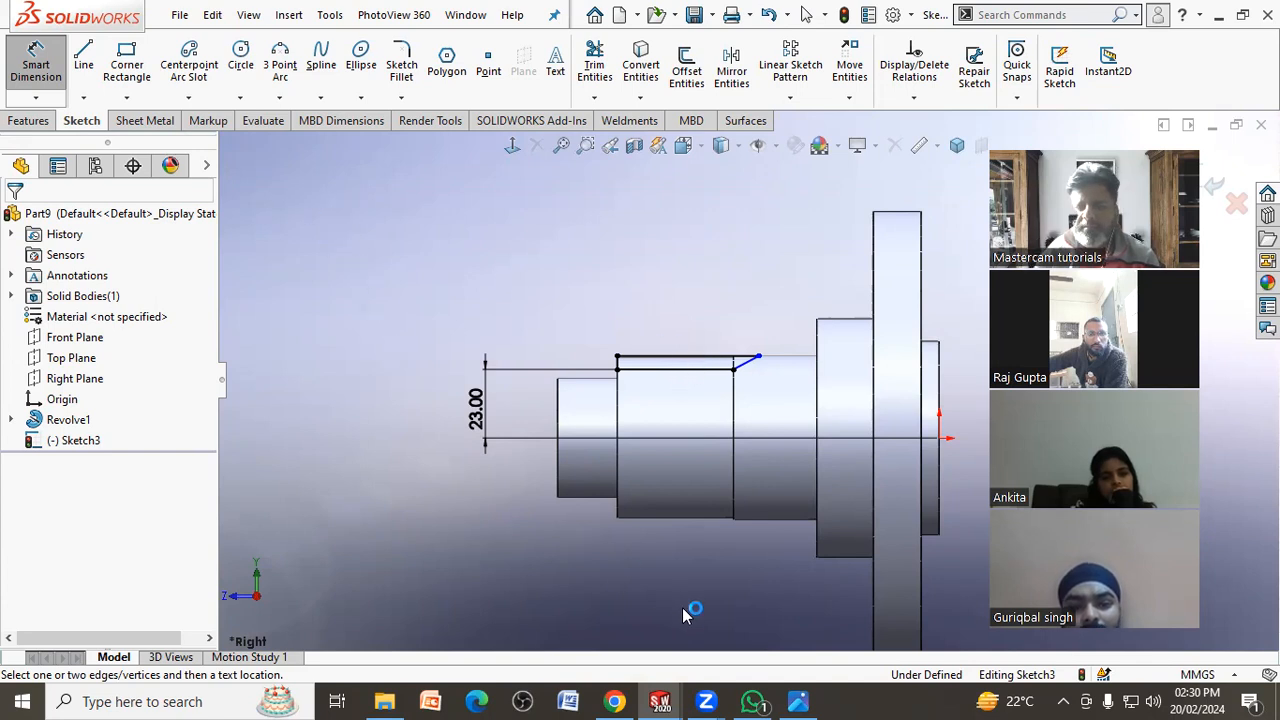
click(752, 705)
click(757, 705)
click(805, 705)
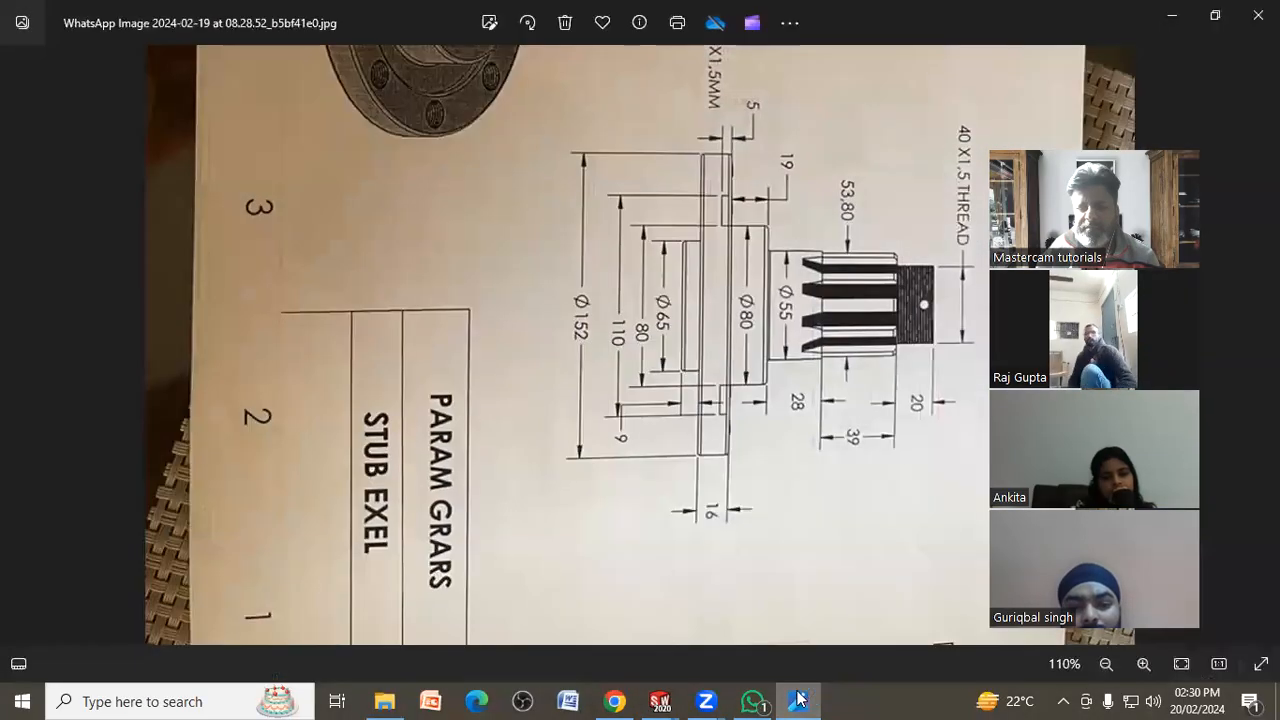
click(661, 701)
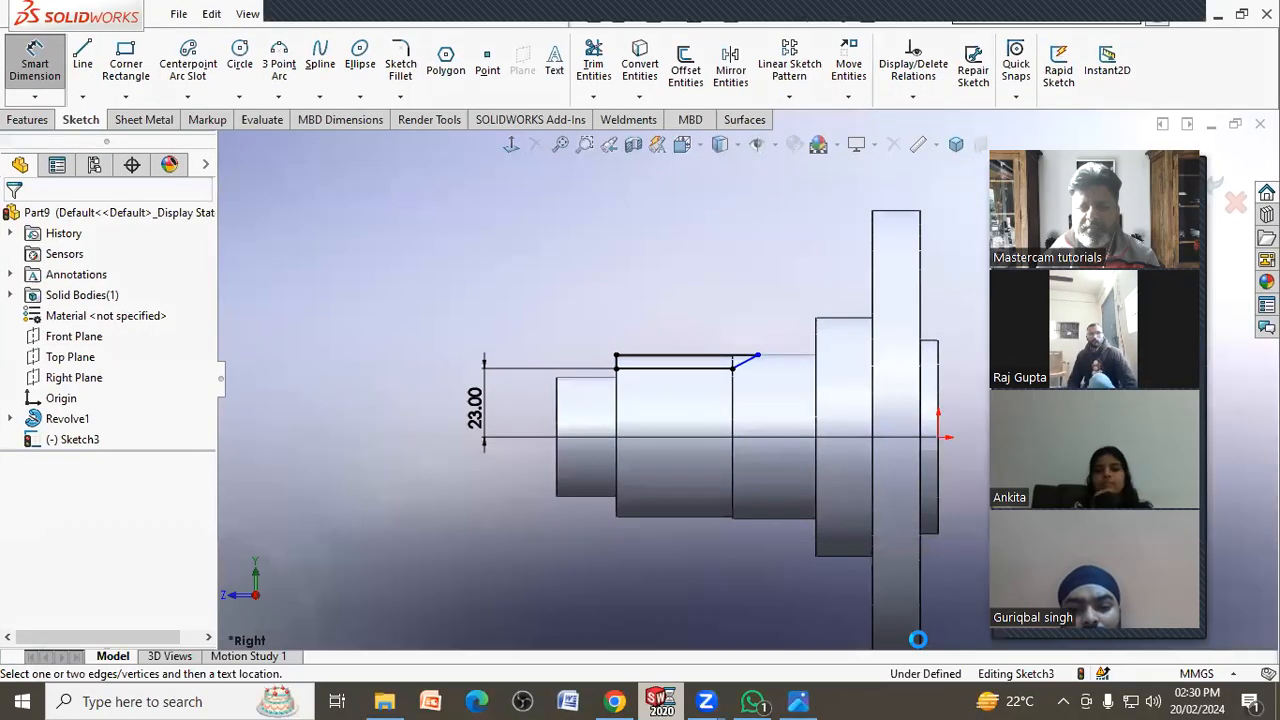
click(617, 702)
click(661, 701)
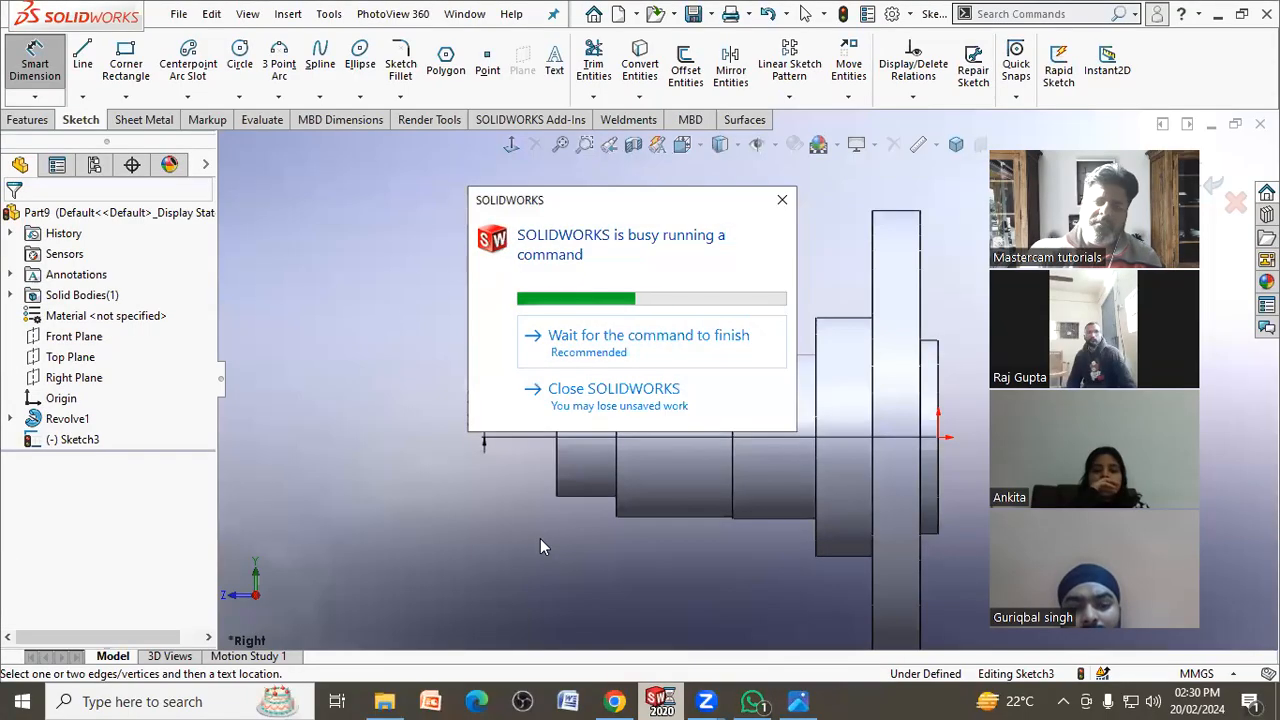
click(614, 345)
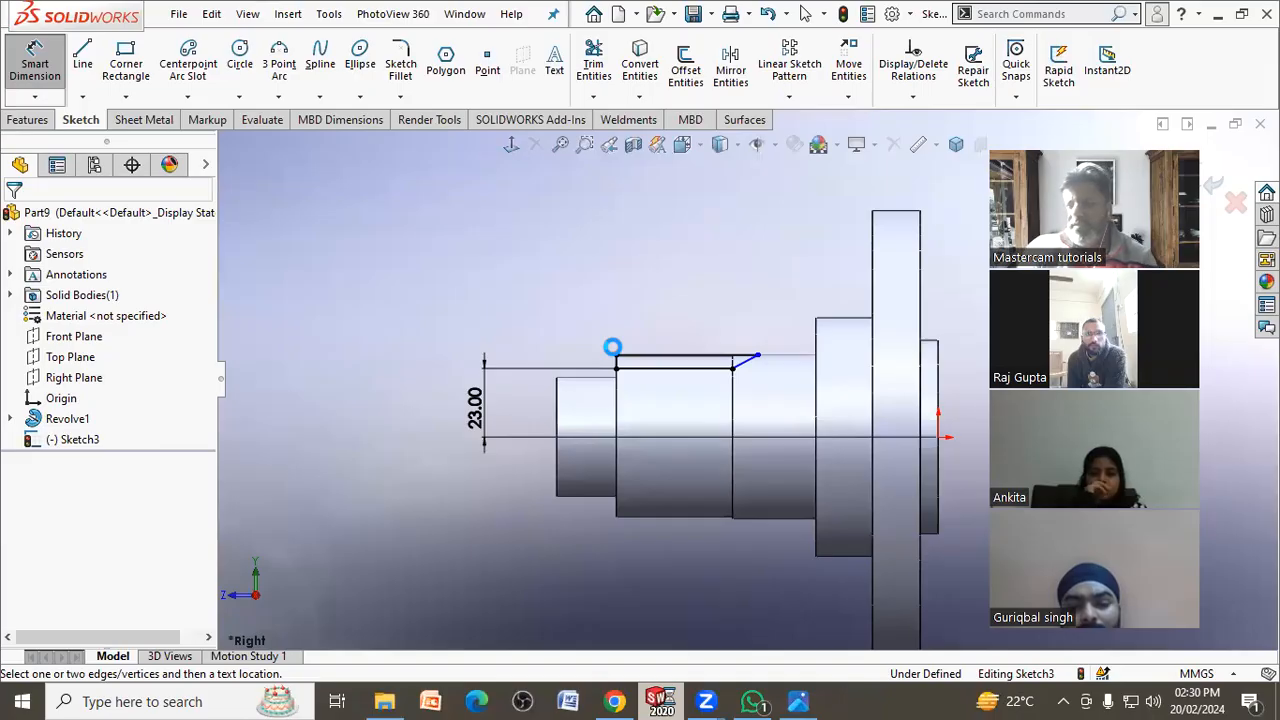
mouse_move(615, 357)
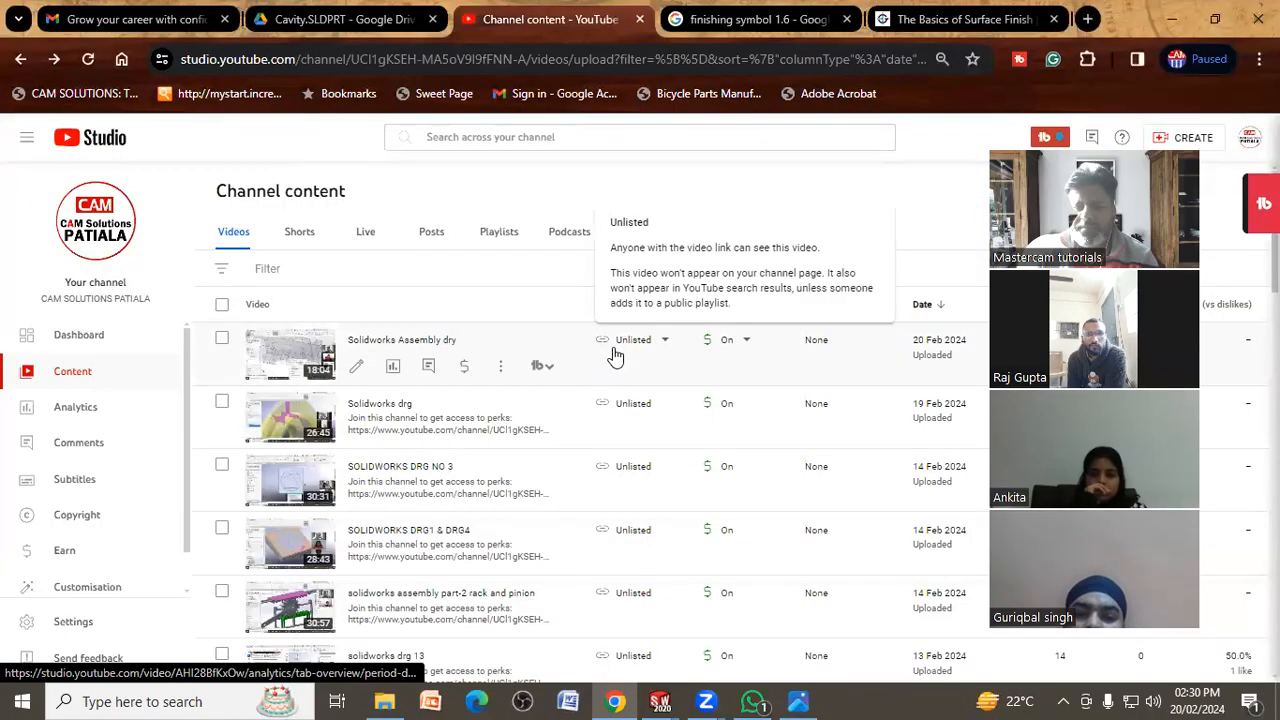
Switch back to the Part9 window in SOLIDWORKS and dismiss the login message
click(660, 701)
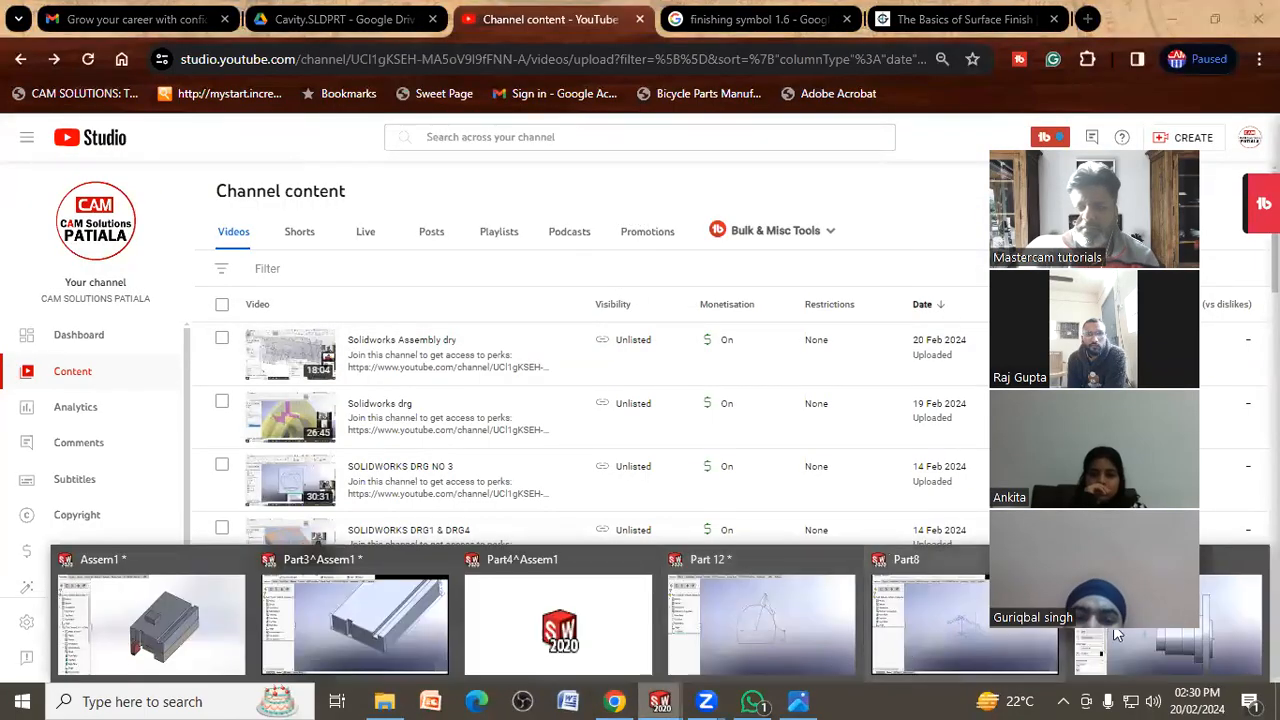
click(1203, 624)
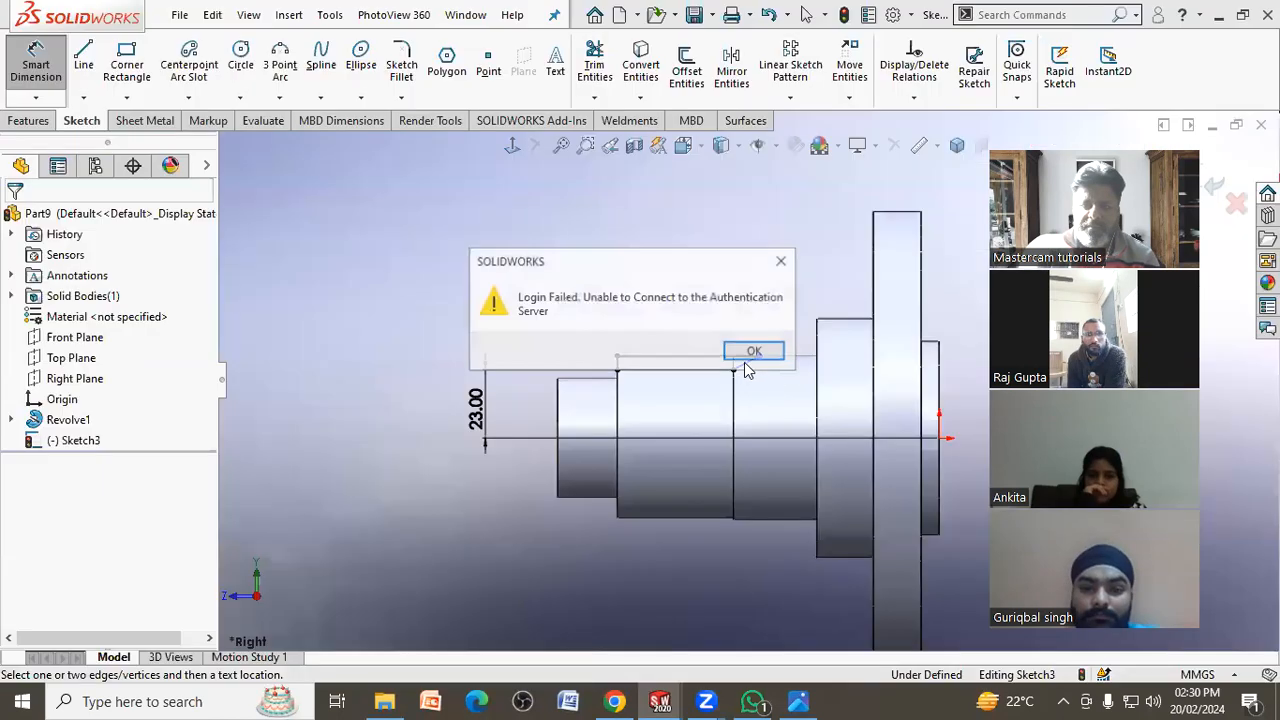
click(756, 353)
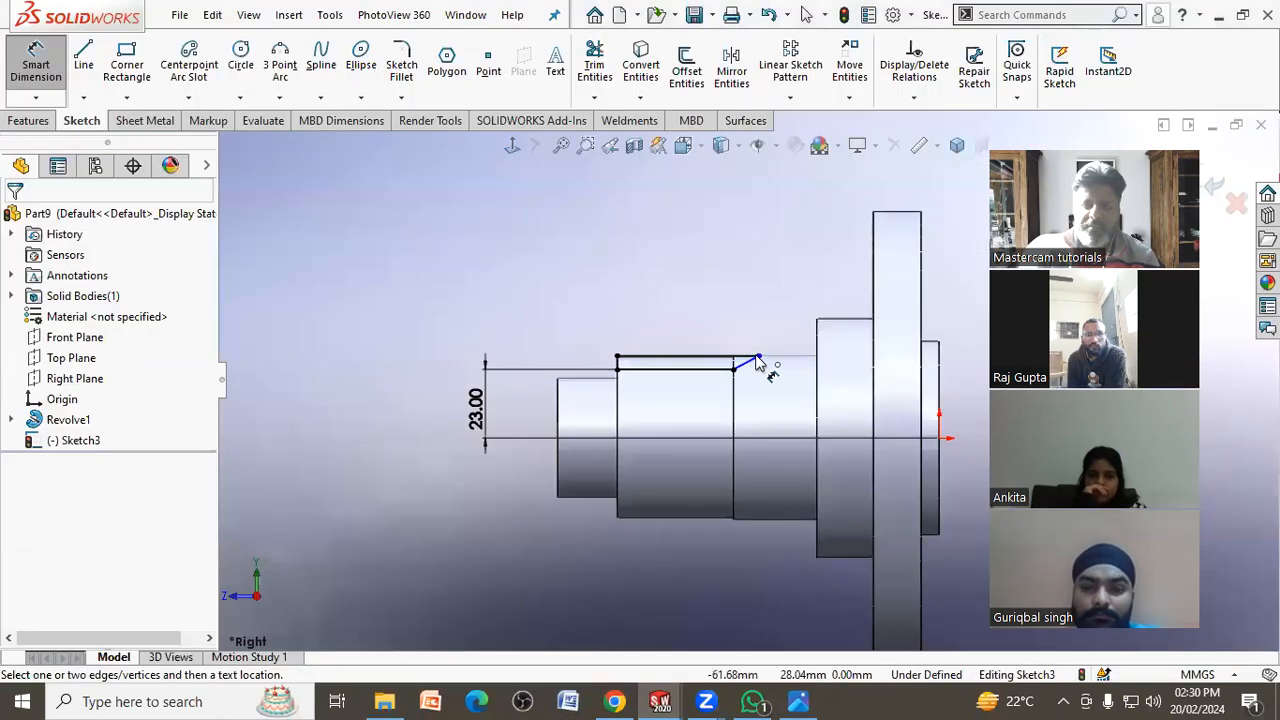
Dimension the length of the cut profile's upper horizontal line and set it to 45 mm
click(700, 356)
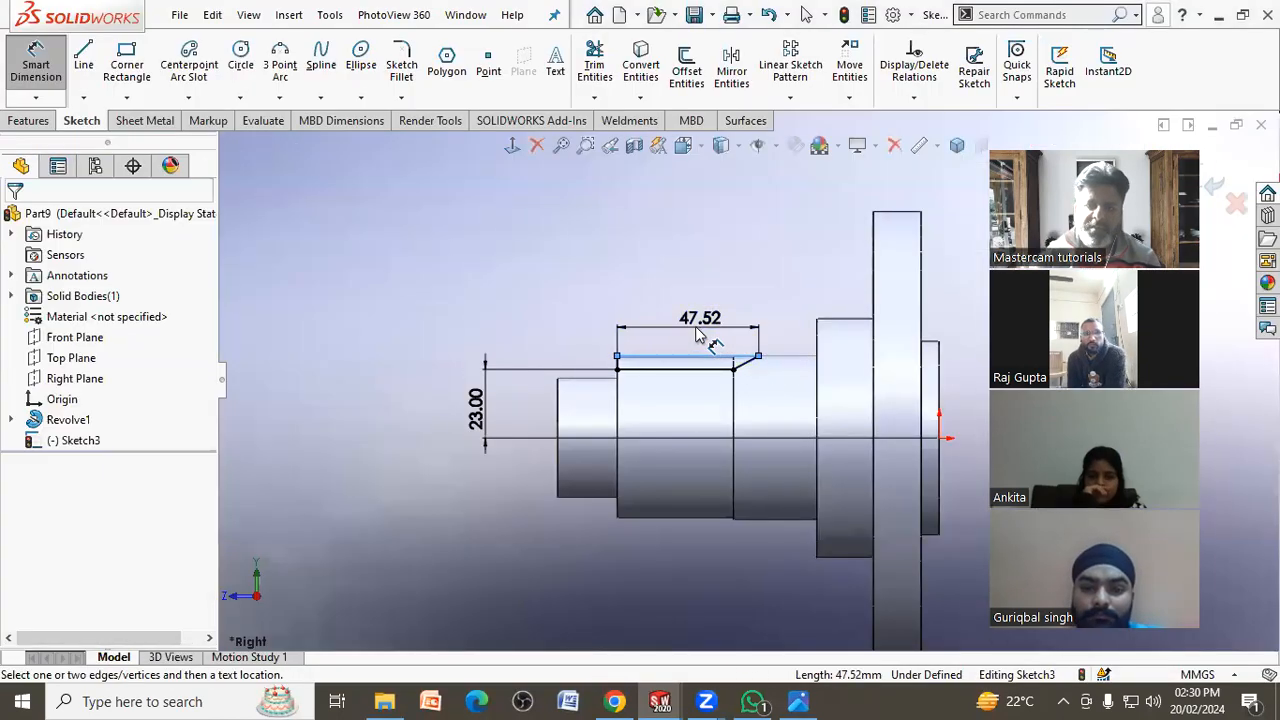
click(700, 334)
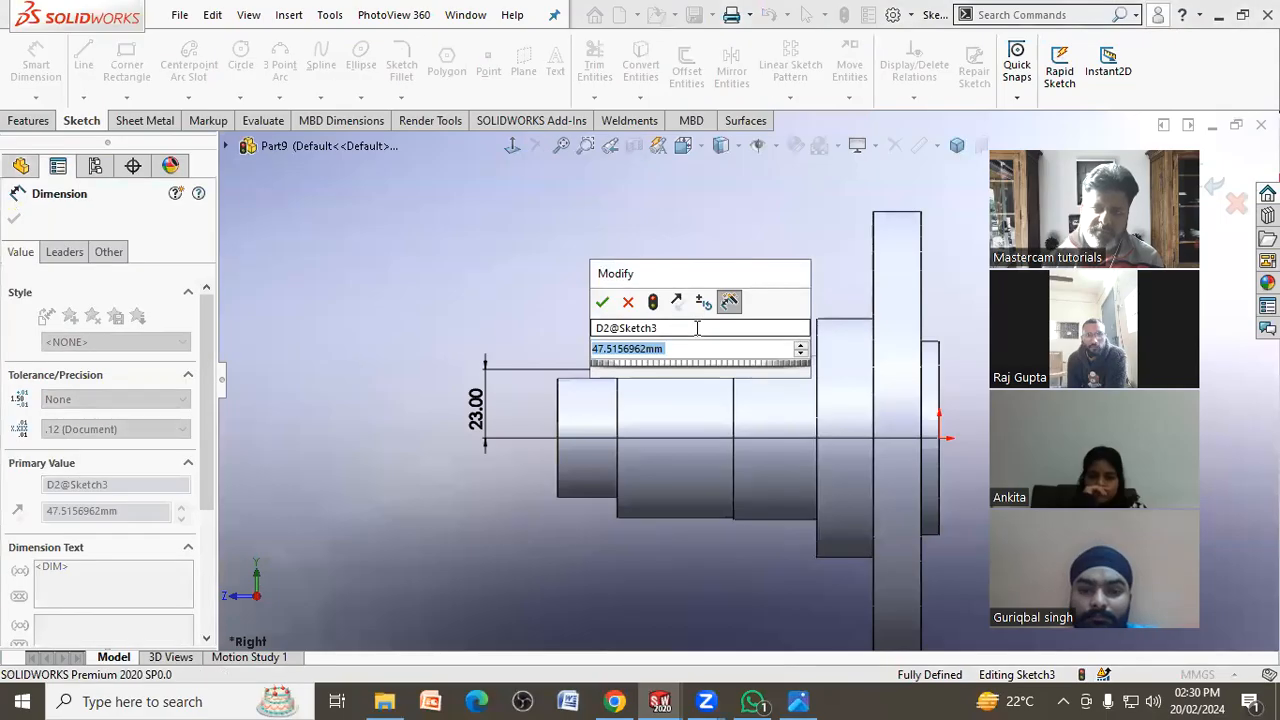
text(45)
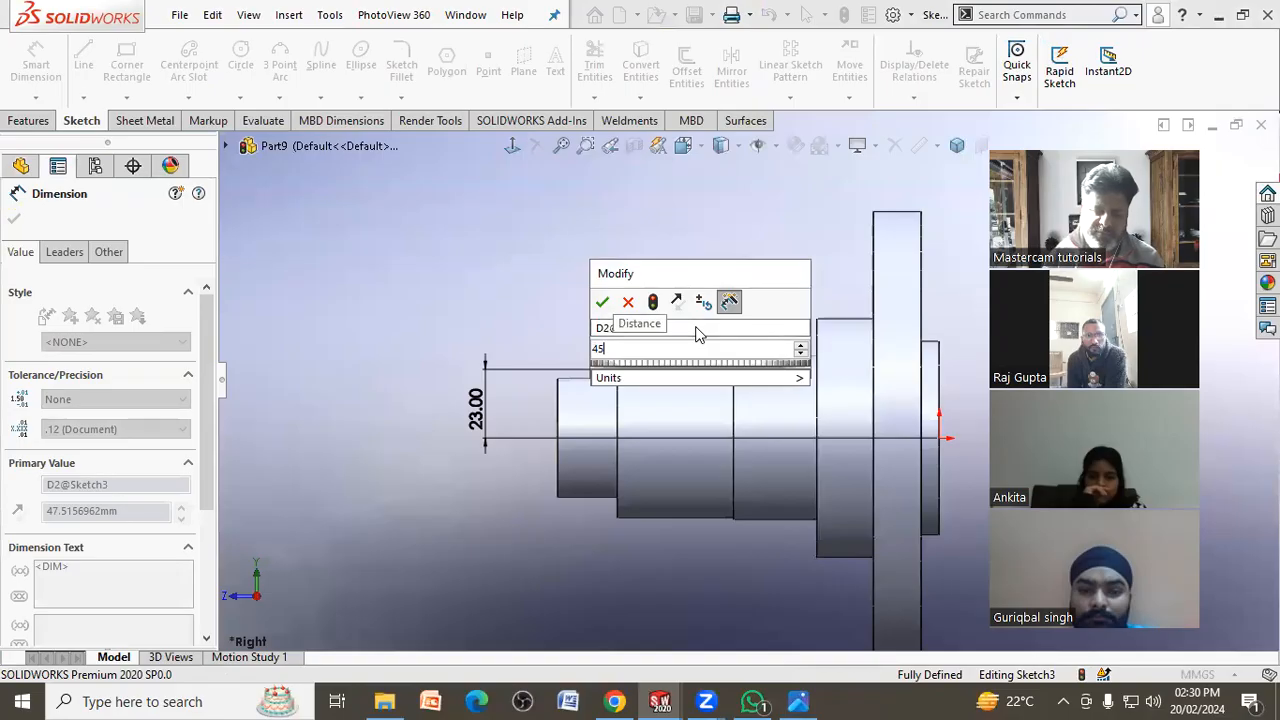
key(Return)
click(597, 294)
Start a Revolved Cut from the finished profile sketch and enable its second direction
middle_drag(618, 292, 676, 317)
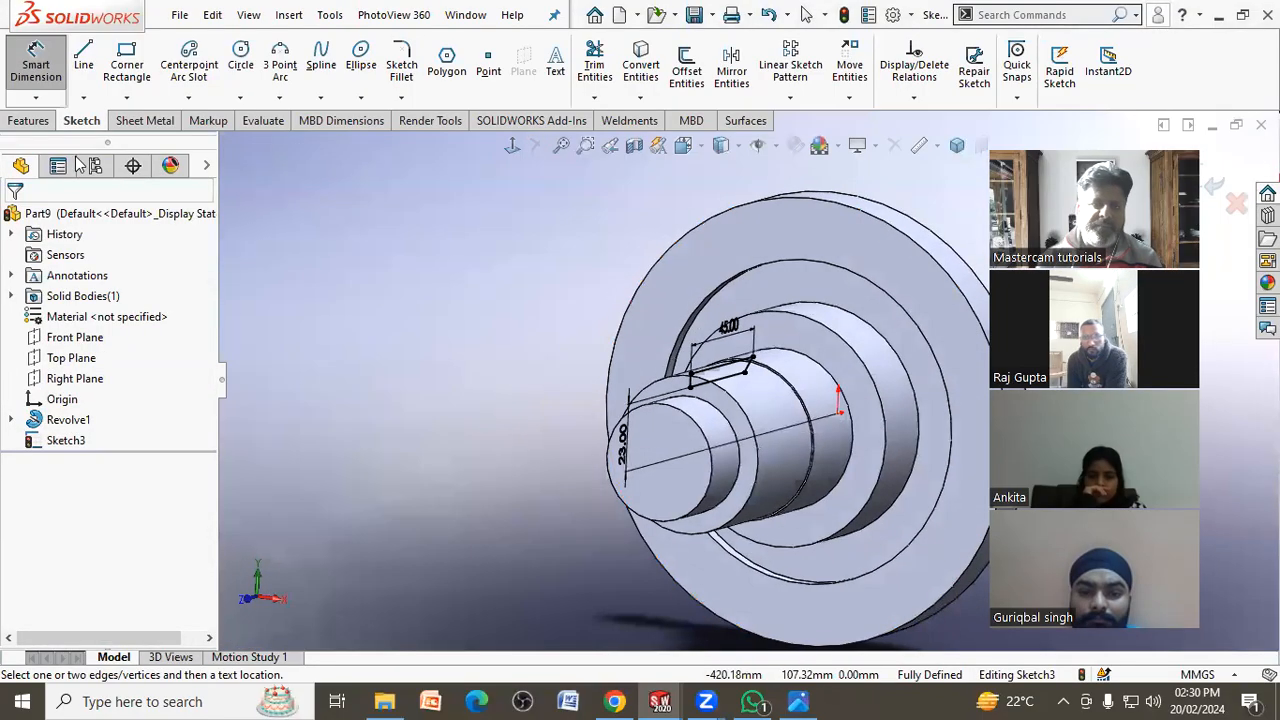
click(27, 121)
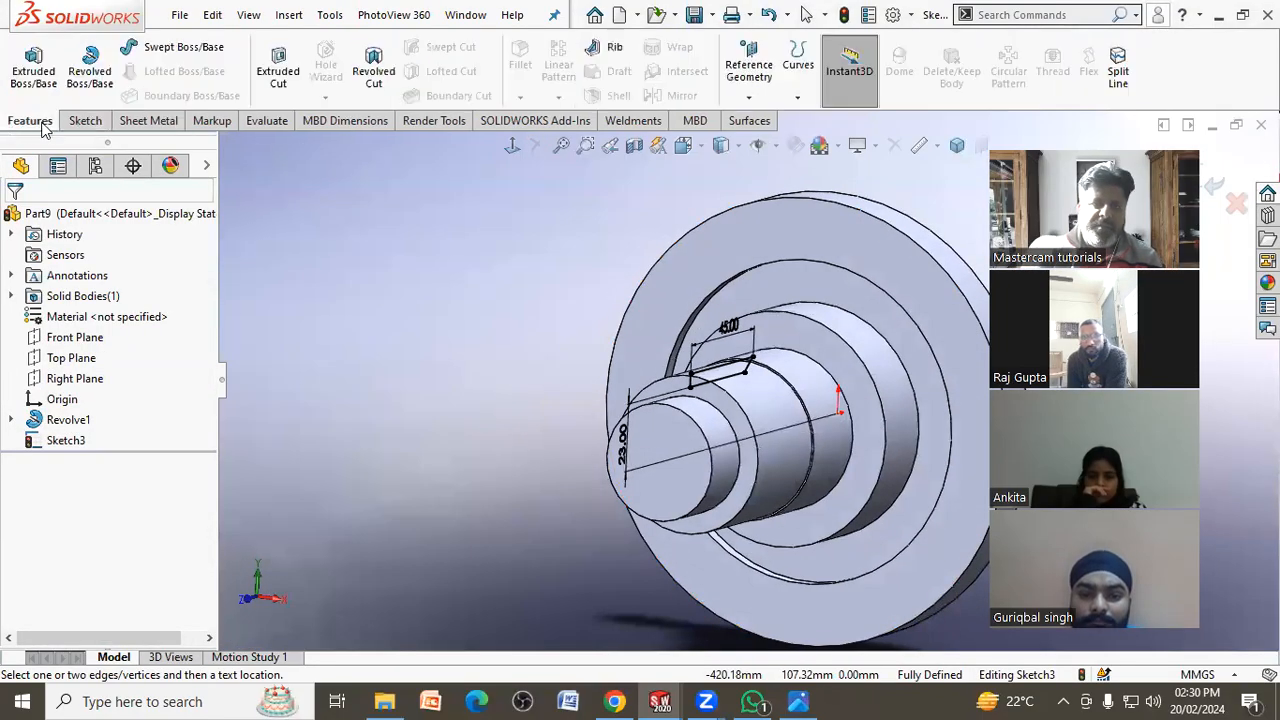
click(374, 97)
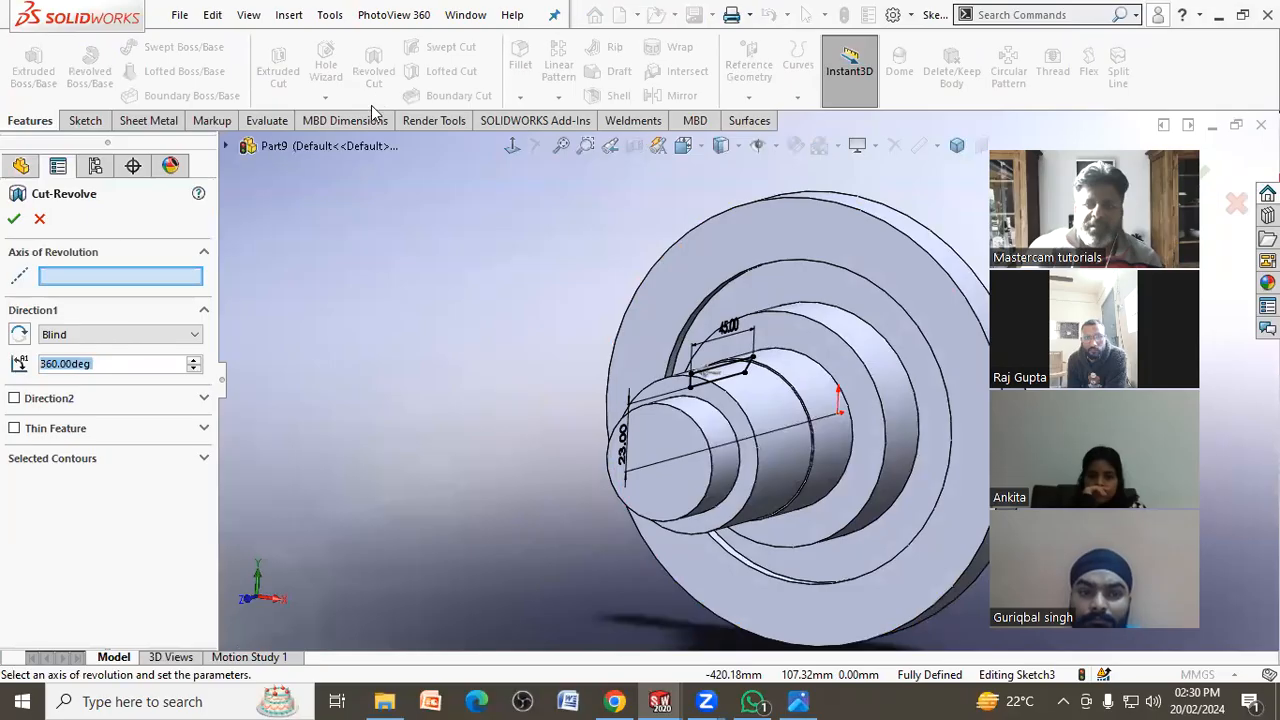
click(13, 401)
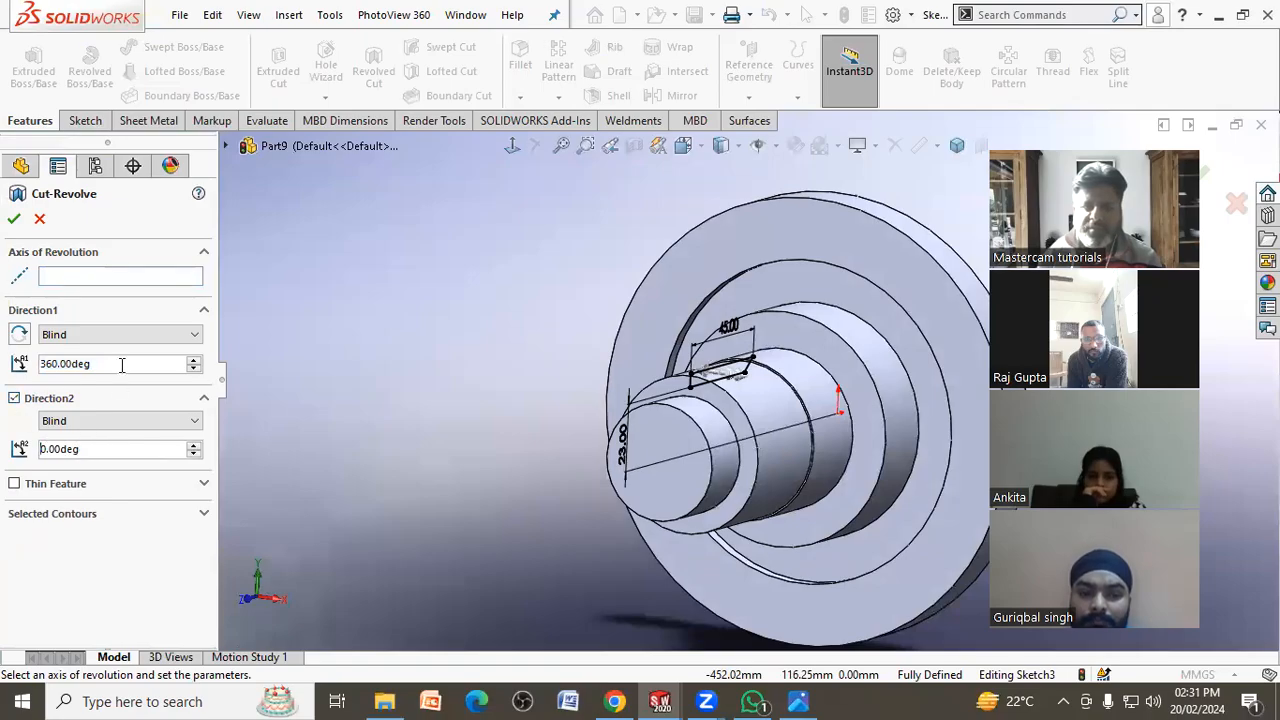
Consult the stub axle drawing image and set the revolved cut's blind angle to 3.5 degrees in both Direction 1 and Direction 2
click(805, 700)
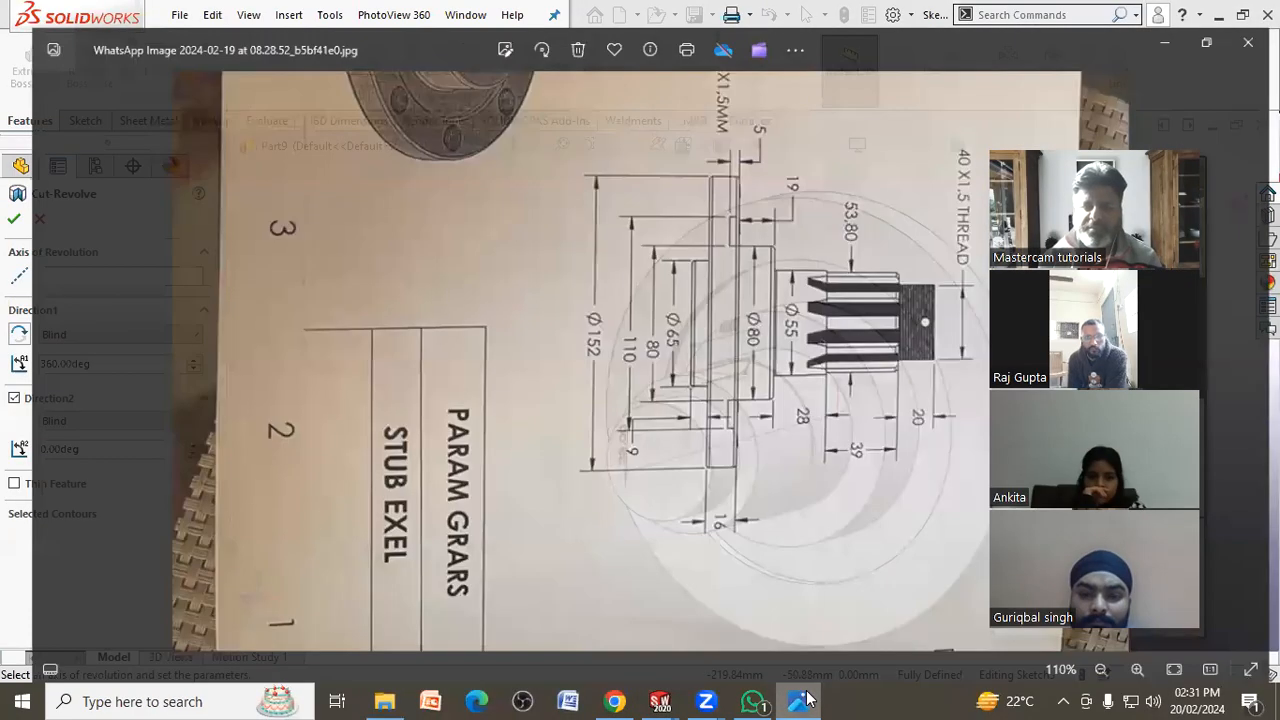
scroll(669, 434, up, 2)
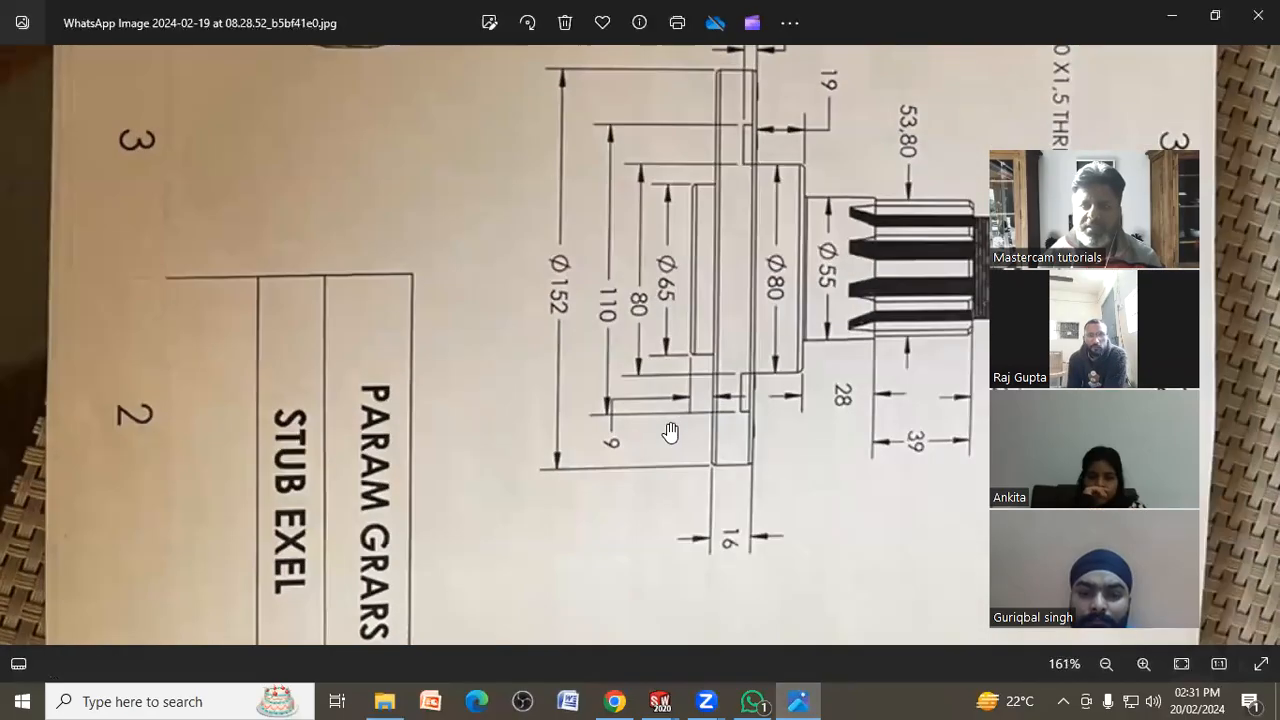
drag(663, 334, 600, 676)
mouse_move(704, 362)
mouse_down()
mouse_move(703, 494)
mouse_move(722, 435)
mouse_up()
click(1172, 16)
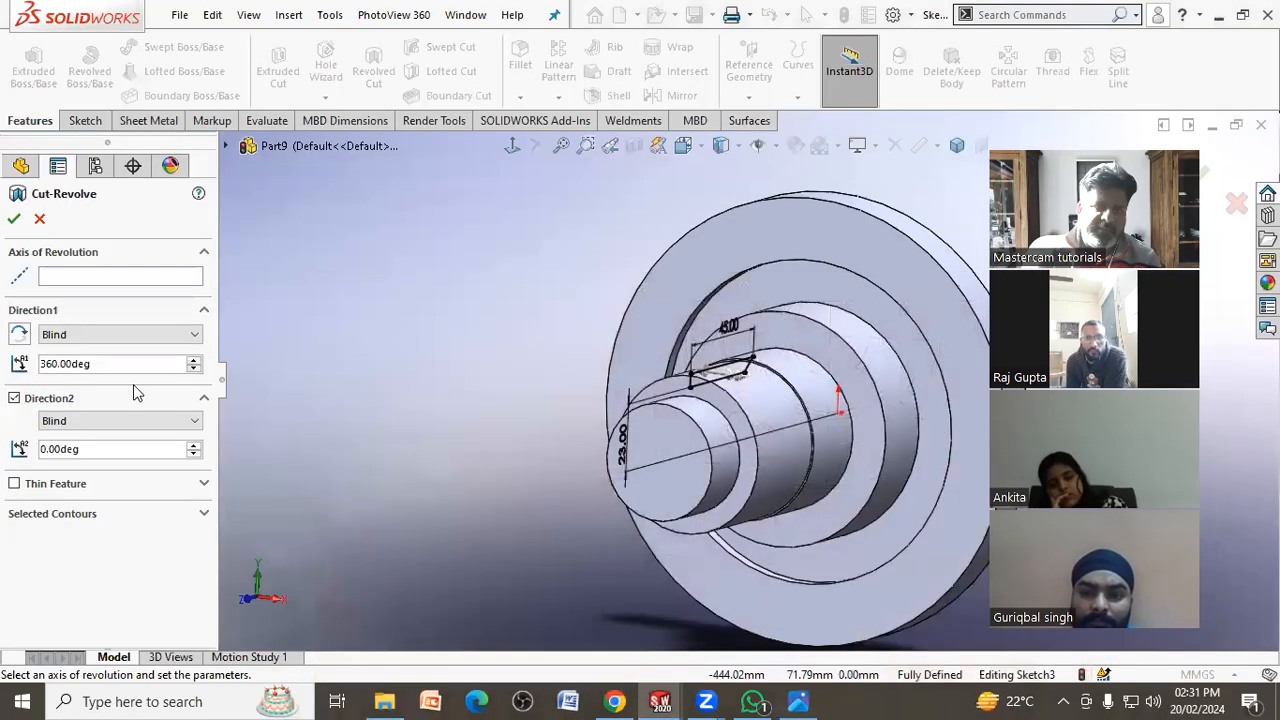
drag(126, 366, 3, 372)
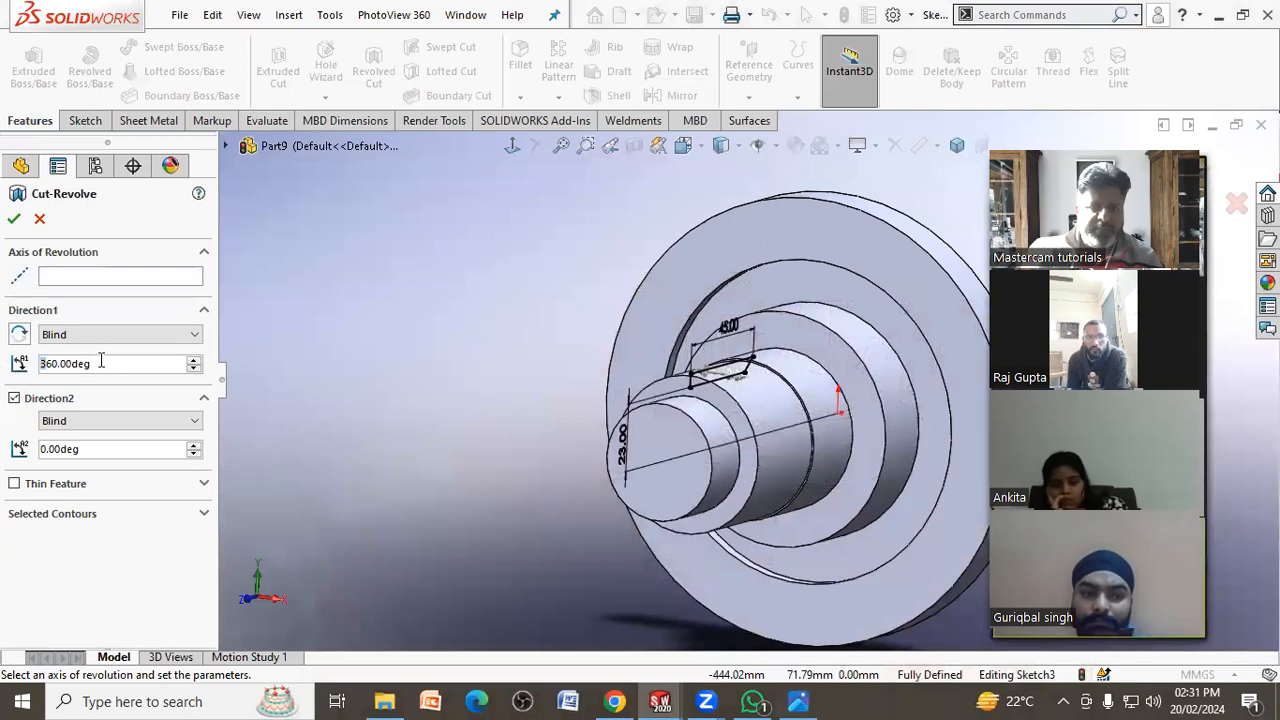
drag(101, 362, 12, 368)
text(3.5)
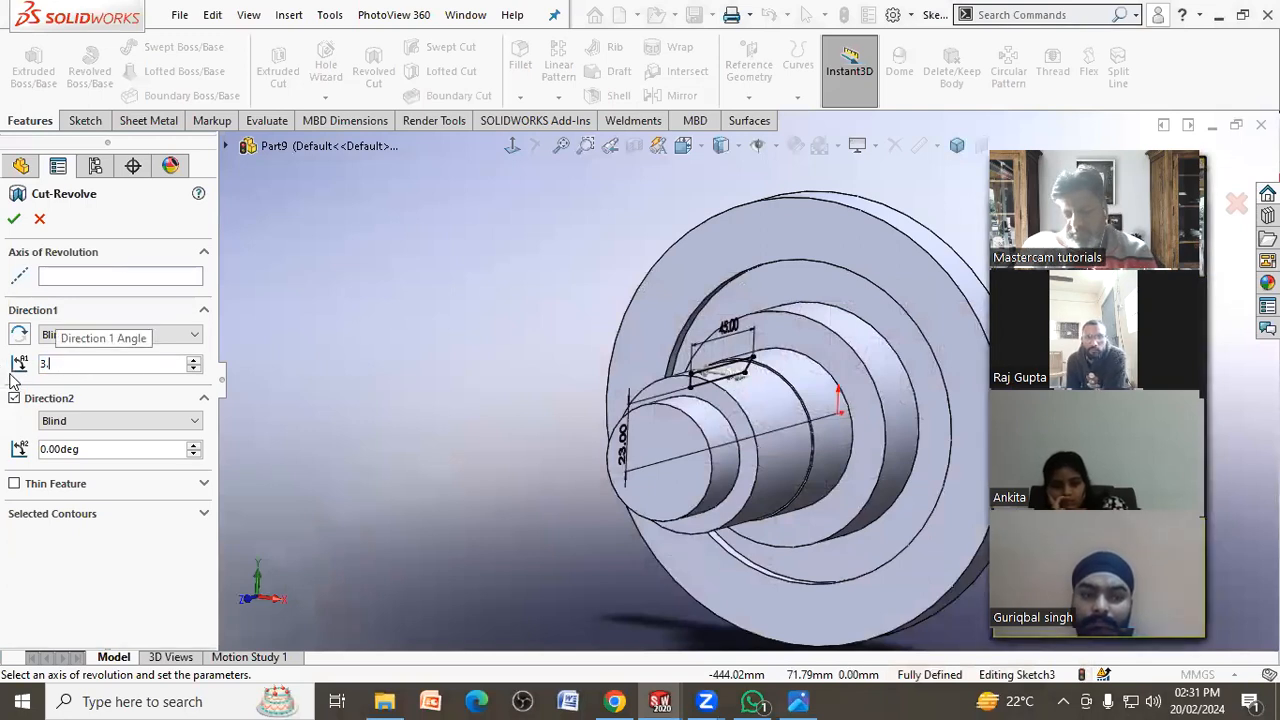
click(88, 450)
double_click(88, 450)
text(3.5)
key(Return)
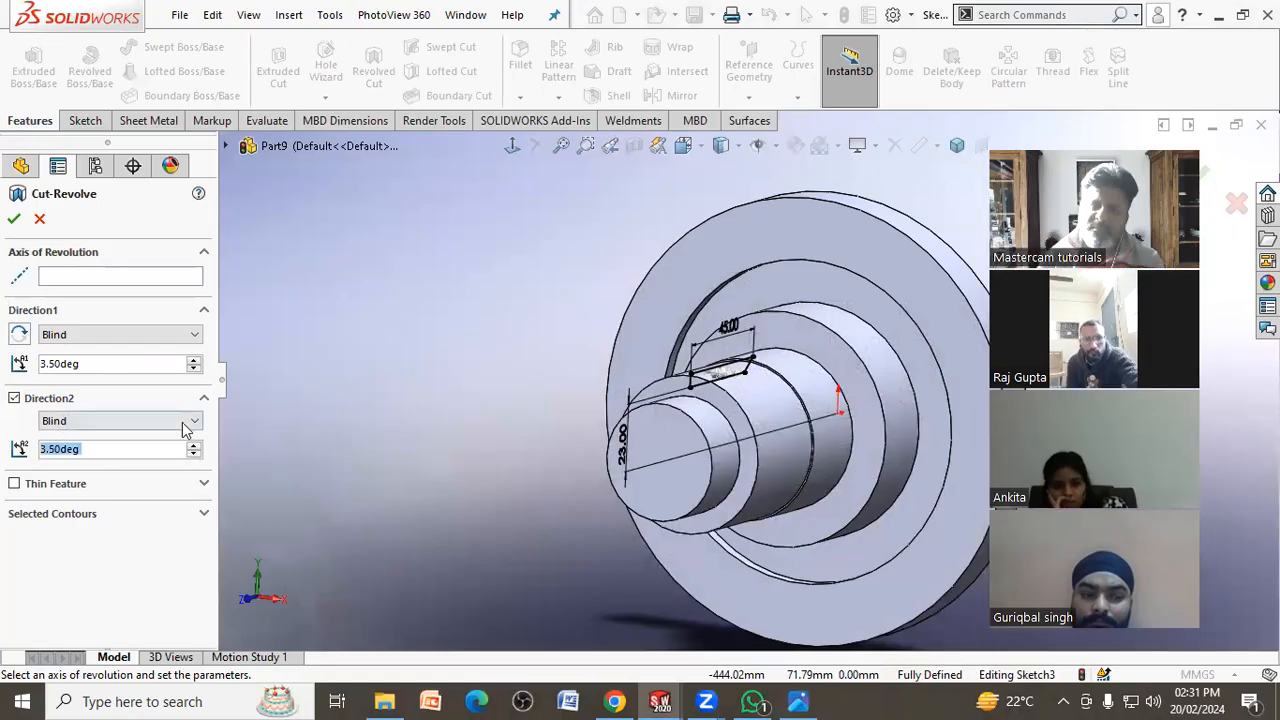
mouse_move(600, 366)
middle_down()
mouse_move(527, 402)
mouse_move(543, 403)
middle_up()
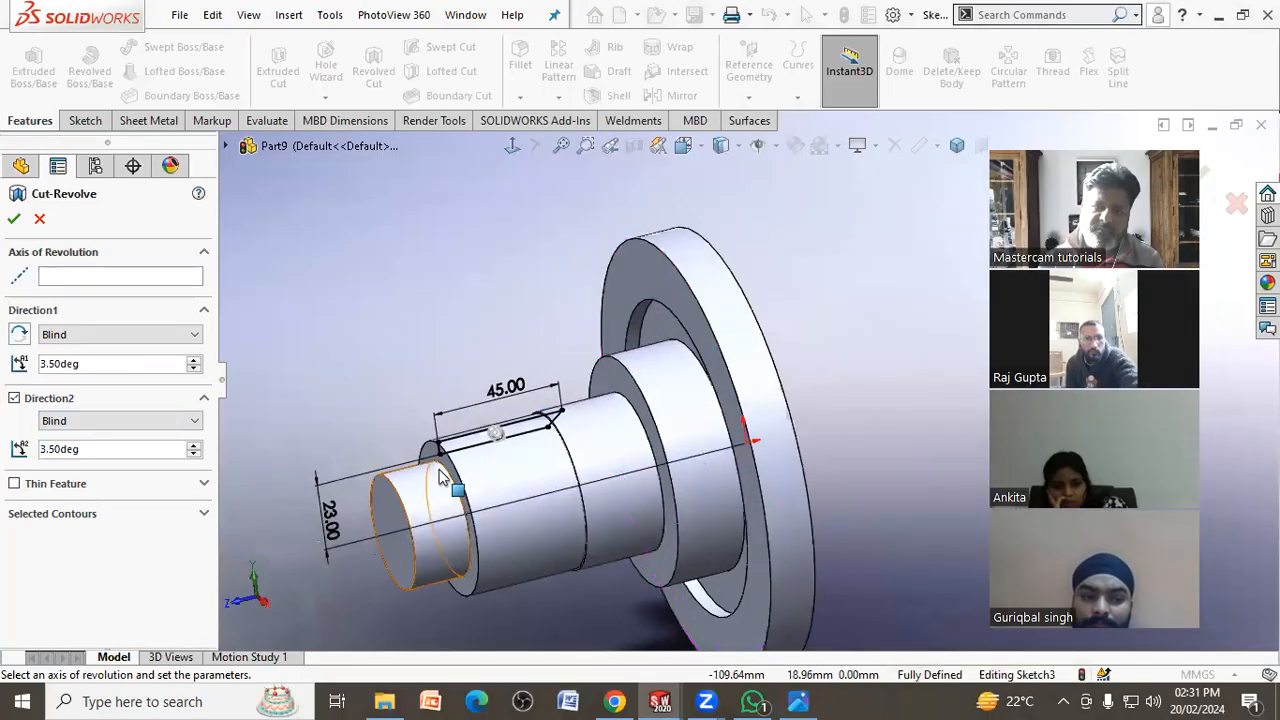
Make the axes visible and choose the shaft's central axis as the revolved cut's axis of revolution
scroll(485, 434, down, 5)
scroll(548, 398, down, 1)
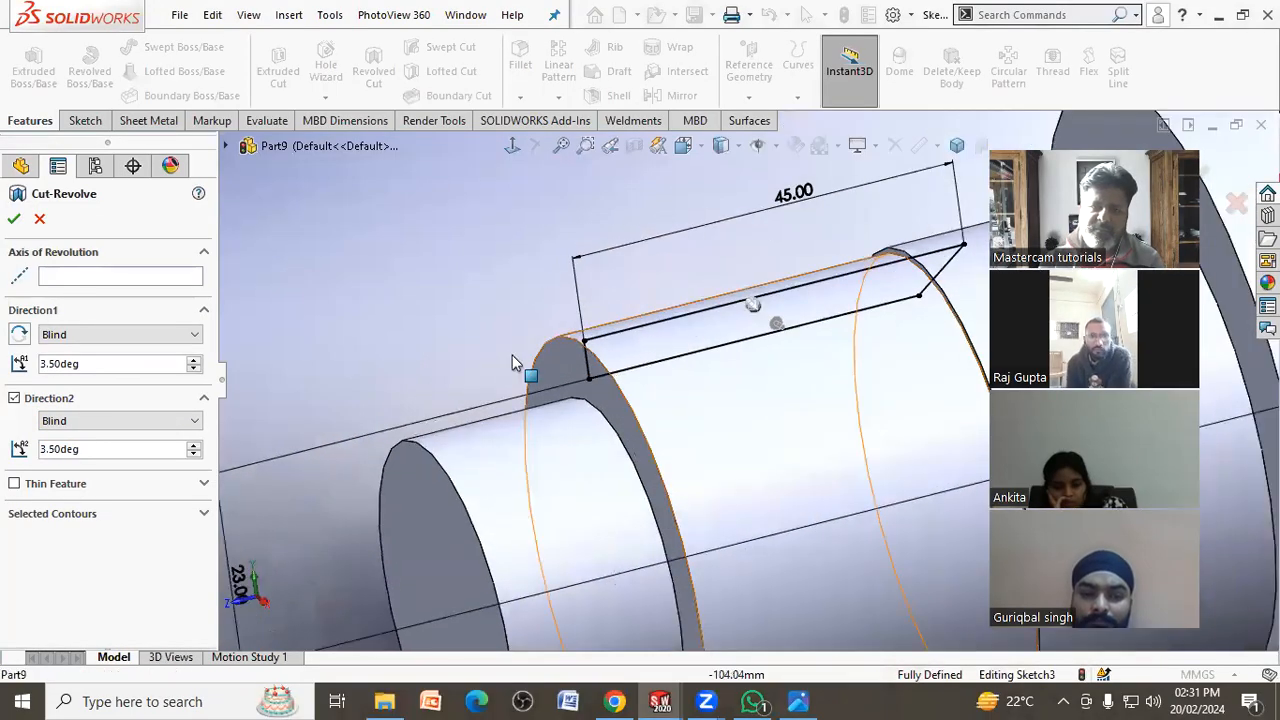
click(168, 281)
scroll(354, 322, up, 3)
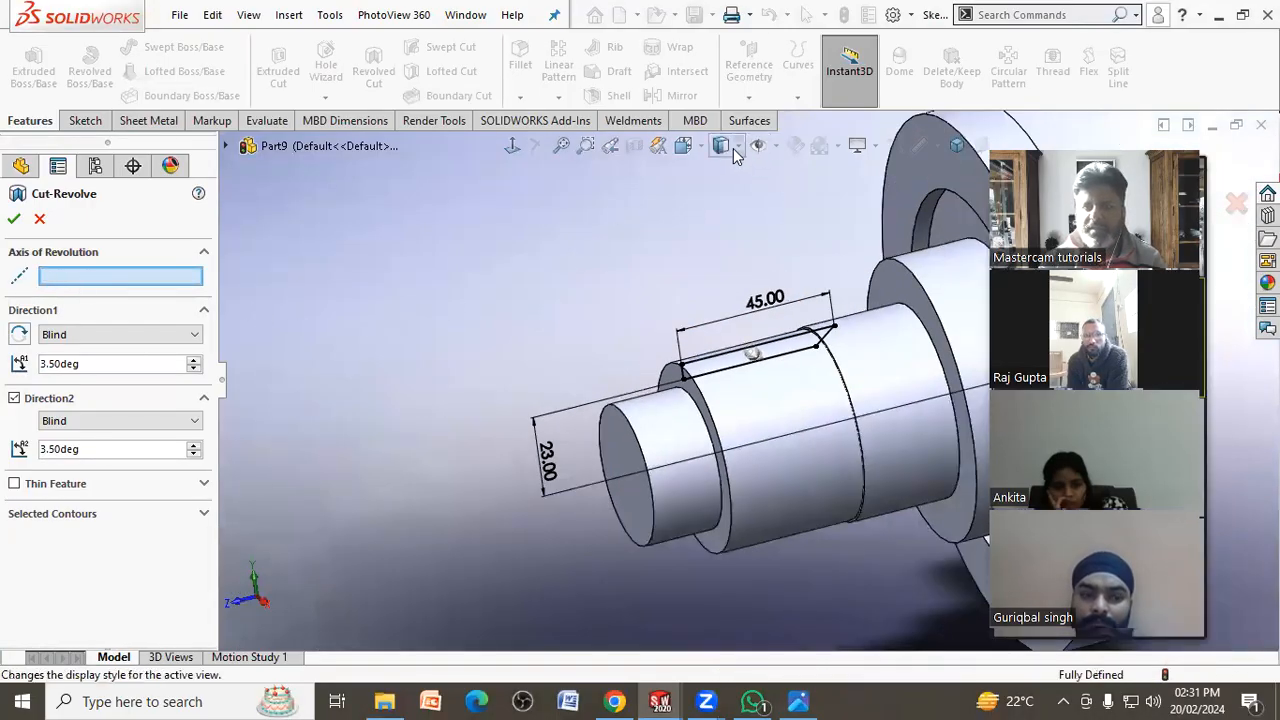
click(767, 150)
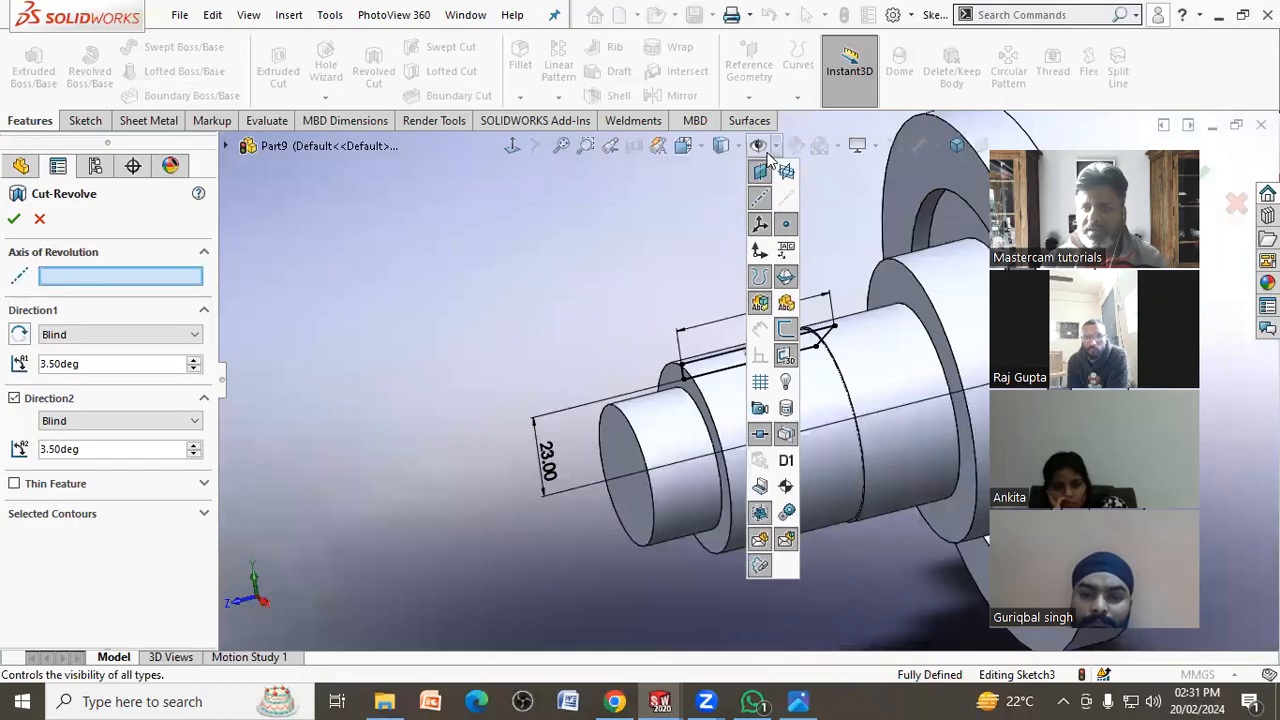
click(760, 230)
middle_drag(526, 346, 643, 484)
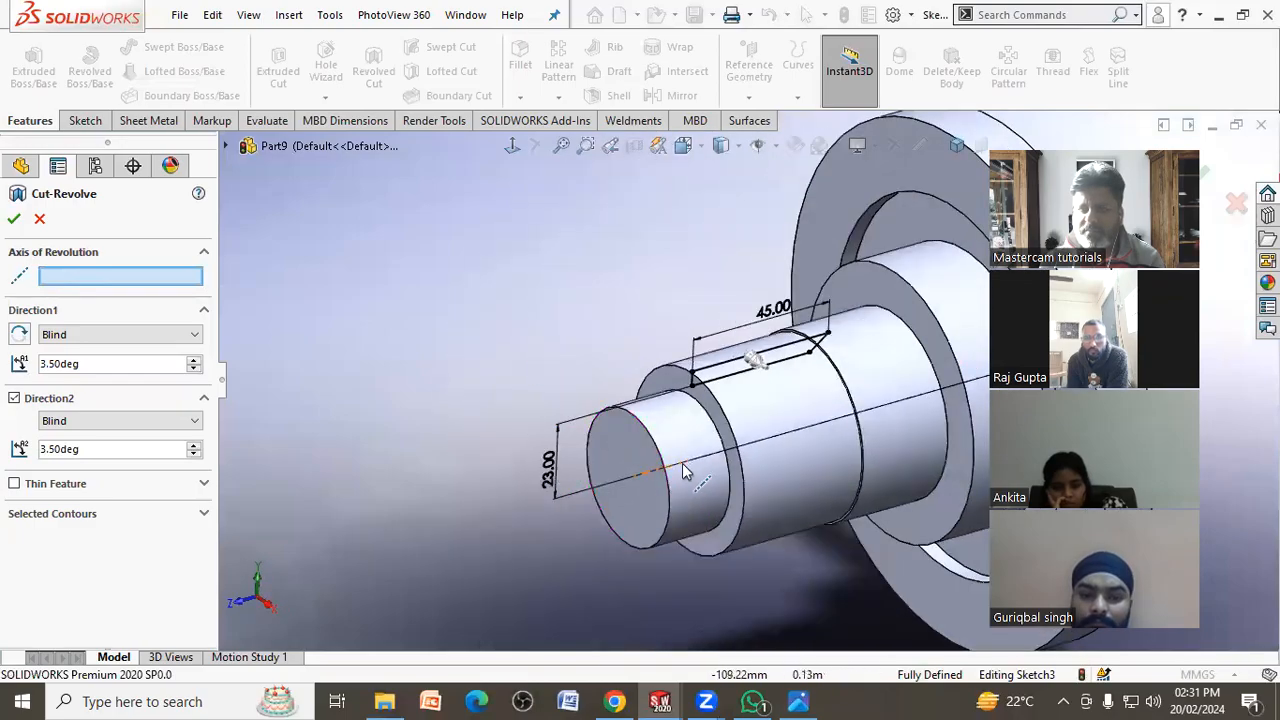
click(684, 472)
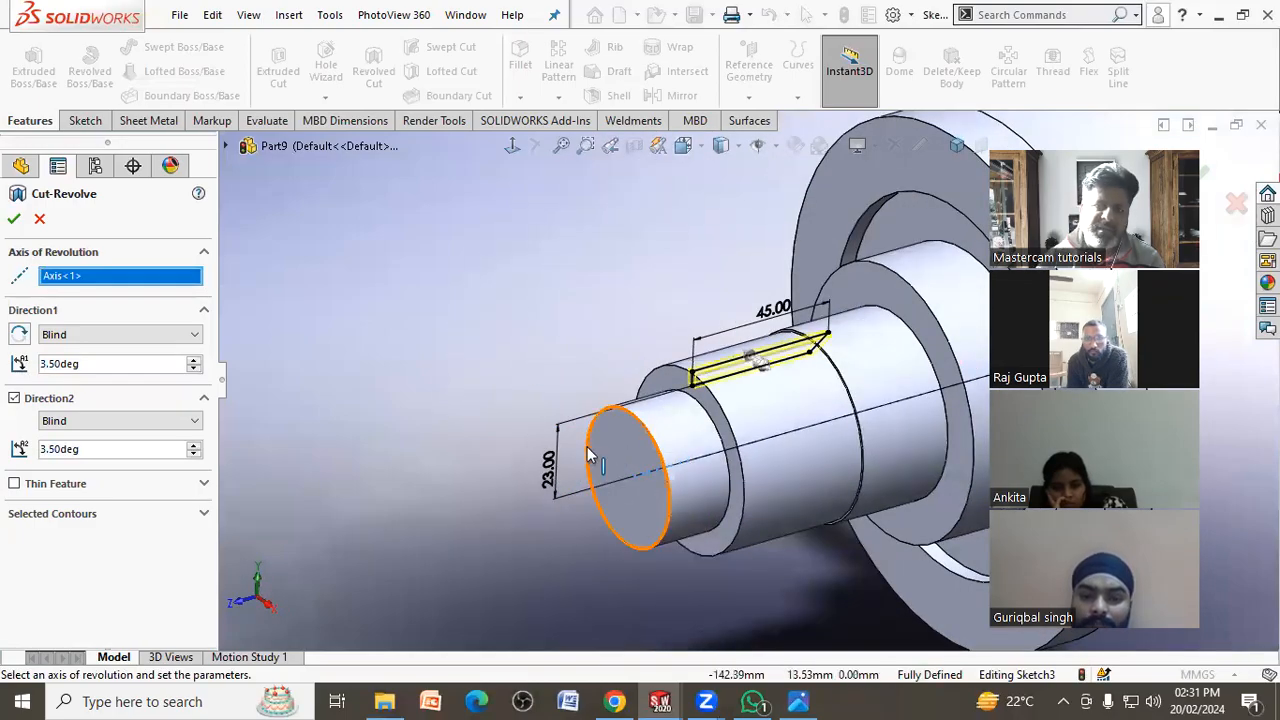
Check the slot preview on the shaft and complete the revolved cut
middle_drag(940, 384, 983, 370)
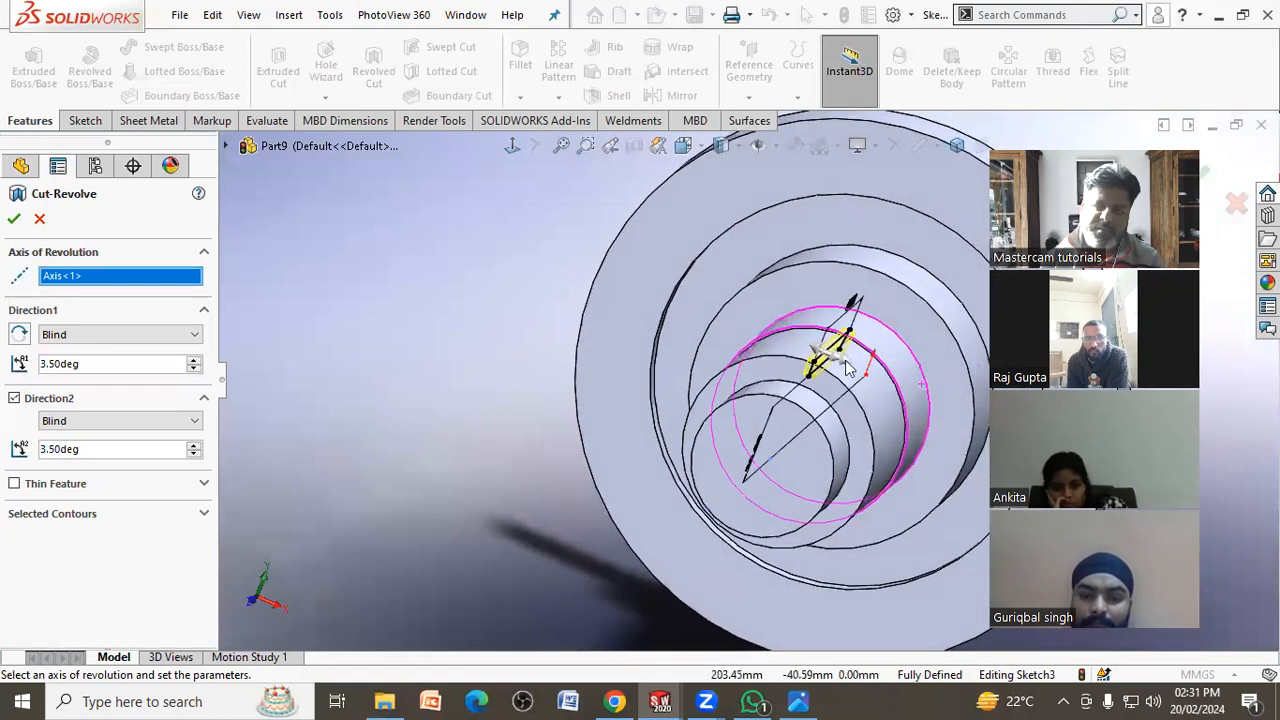
scroll(820, 362, down, 6)
middle_drag(789, 369, 729, 366)
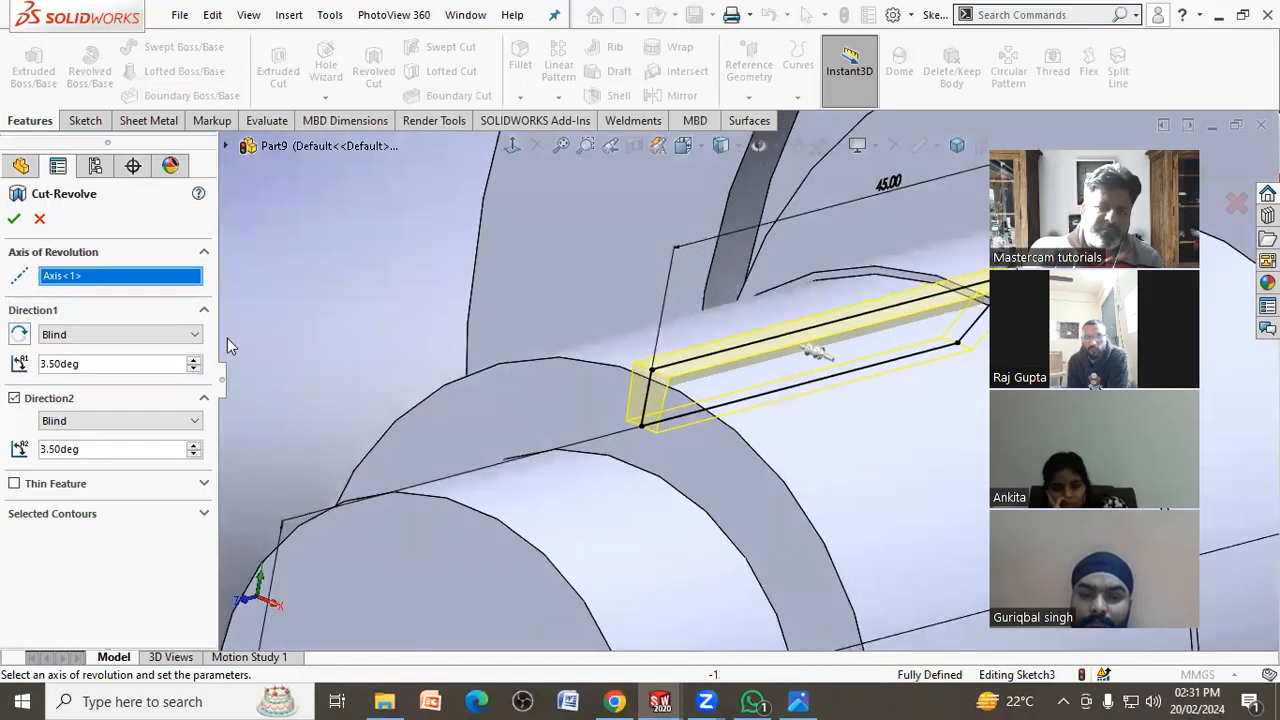
click(14, 220)
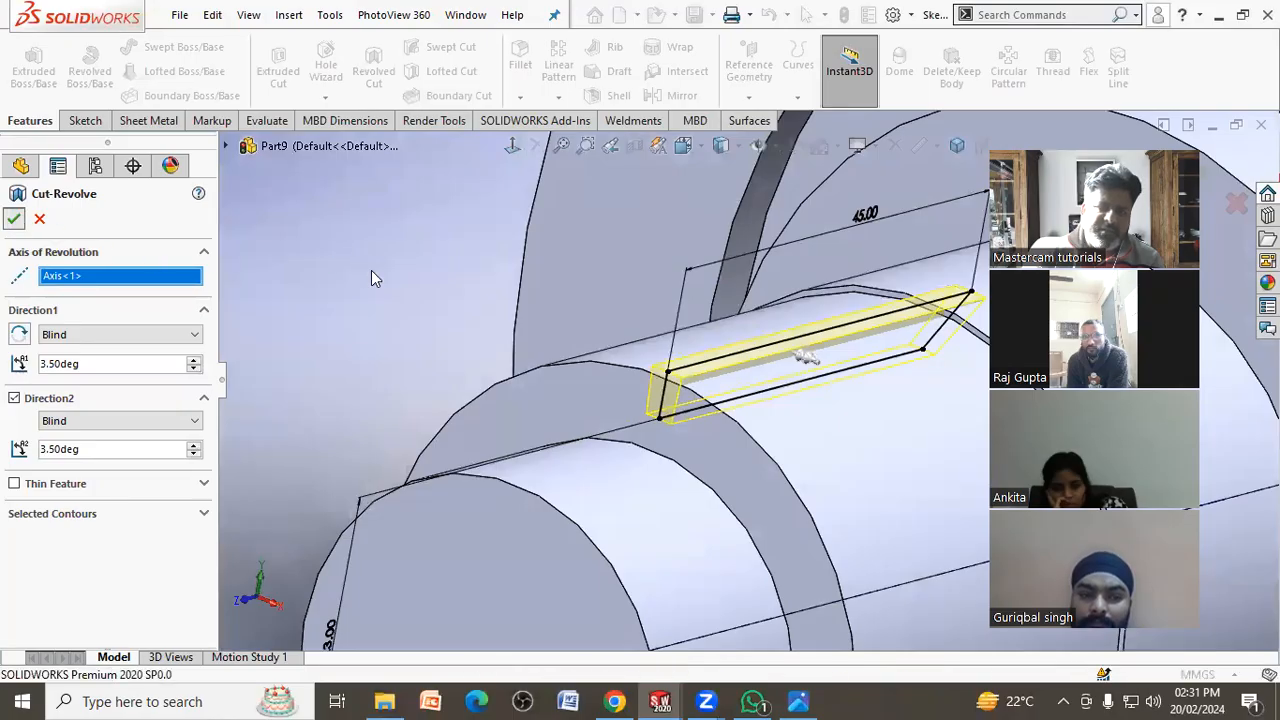
click(373, 299)
middle_drag(374, 298, 656, 636)
Switch to WhatsApp, open the stub axle drawing photo, examine its spline slots, and return to SOLIDWORKS
click(752, 701)
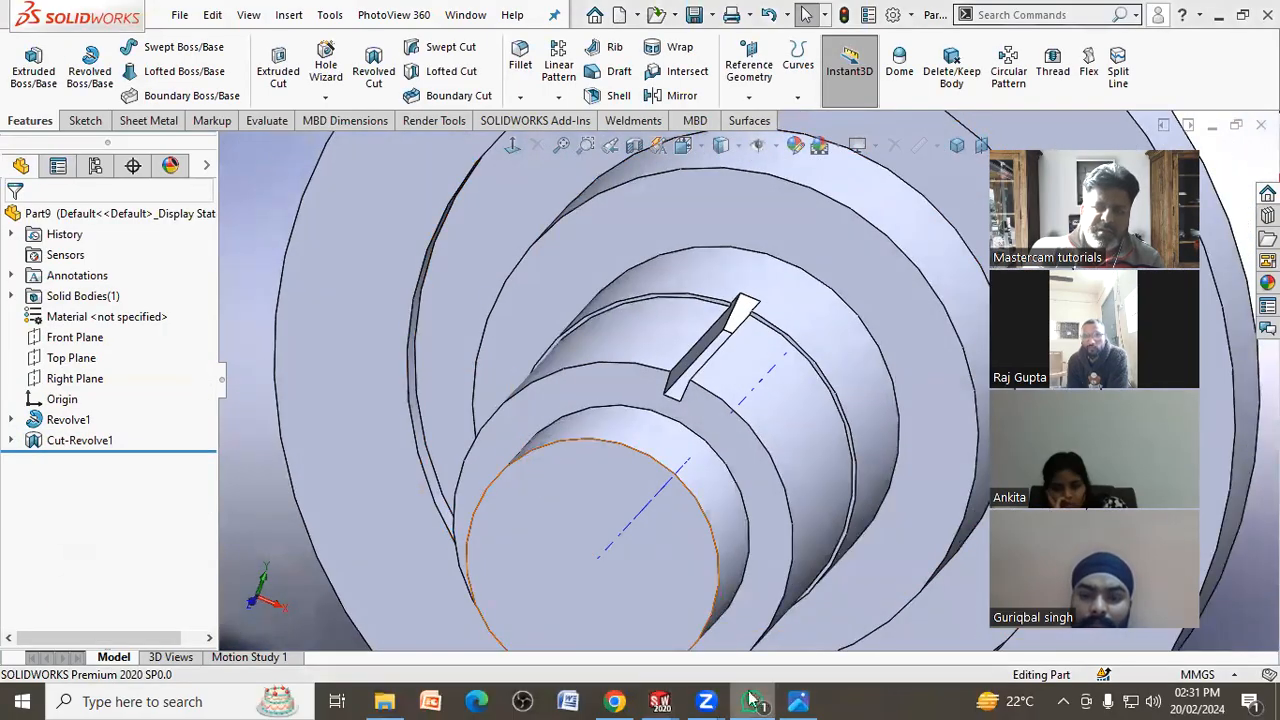
scroll(660, 240, up, 1)
scroll(592, 466, up, 2)
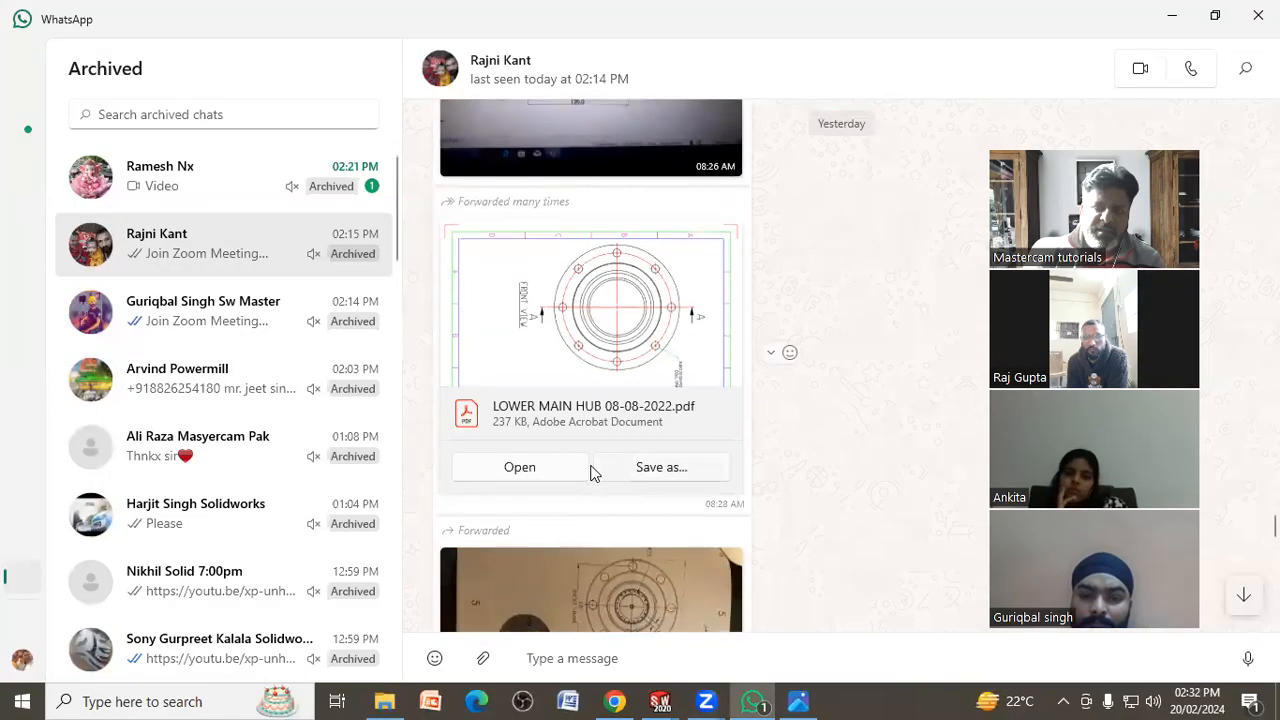
scroll(592, 455, down, 2)
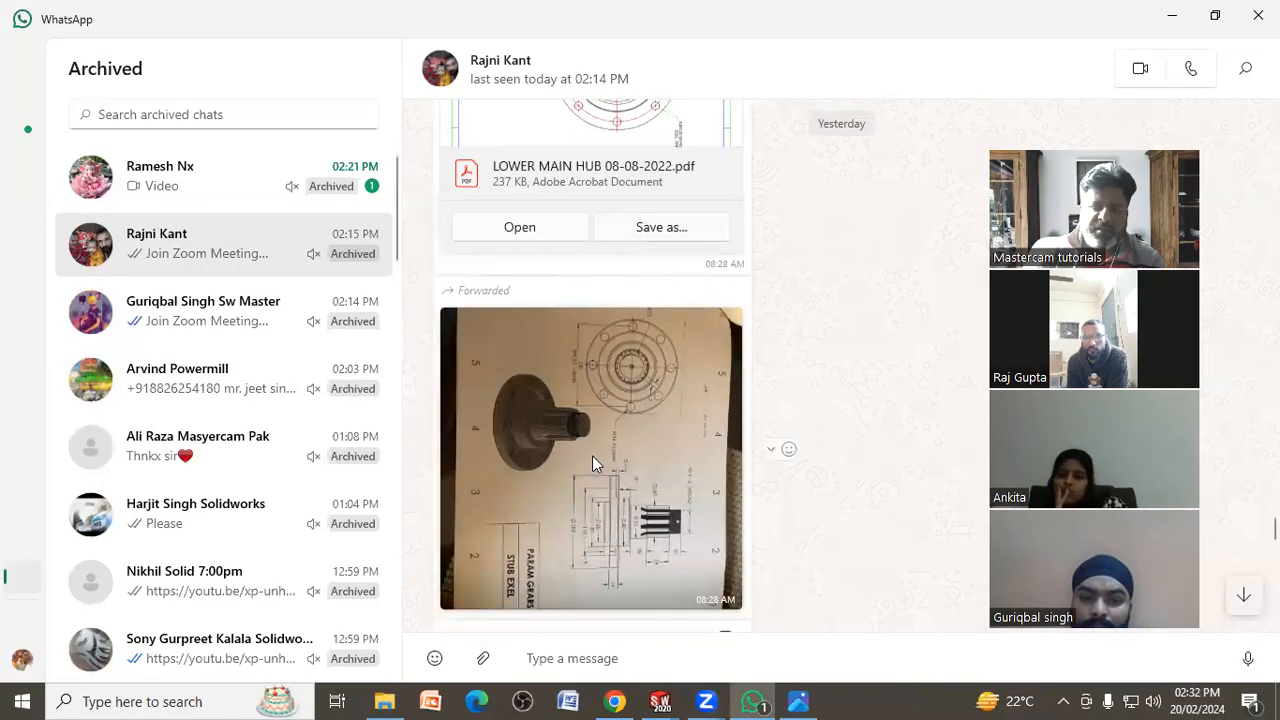
click(592, 520)
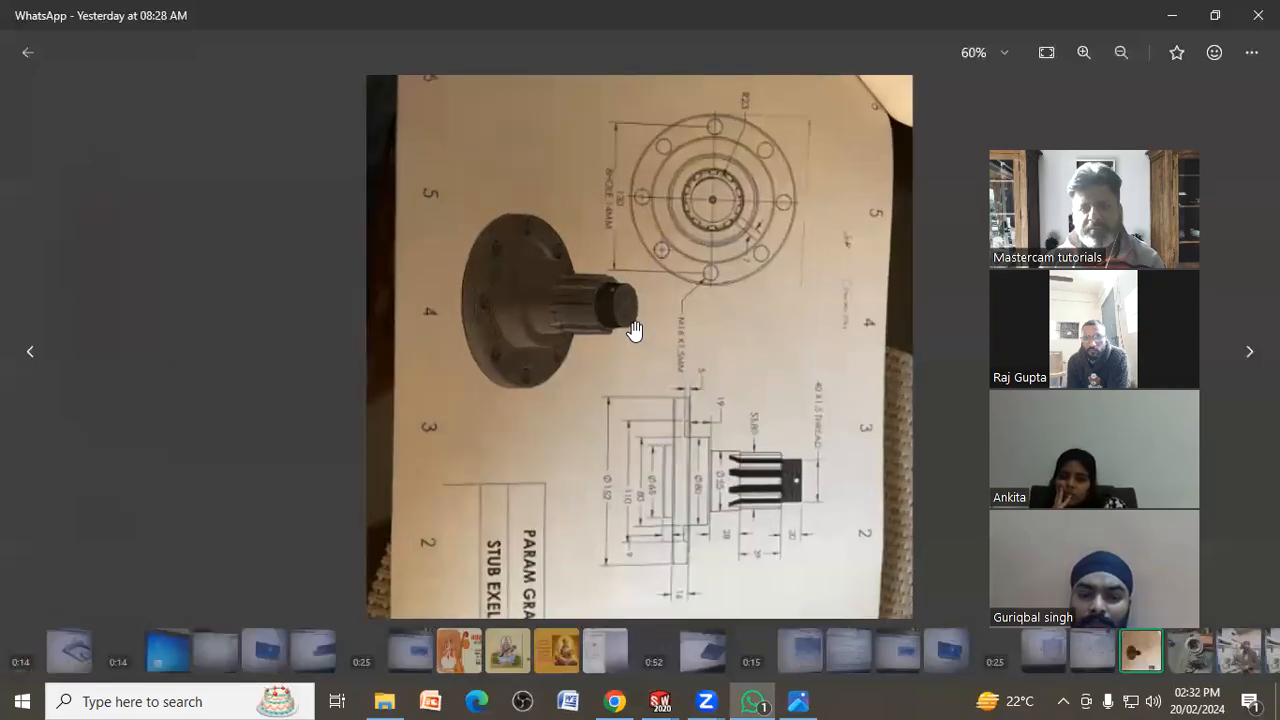
scroll(636, 333, up, 3)
drag(646, 357, 642, 412)
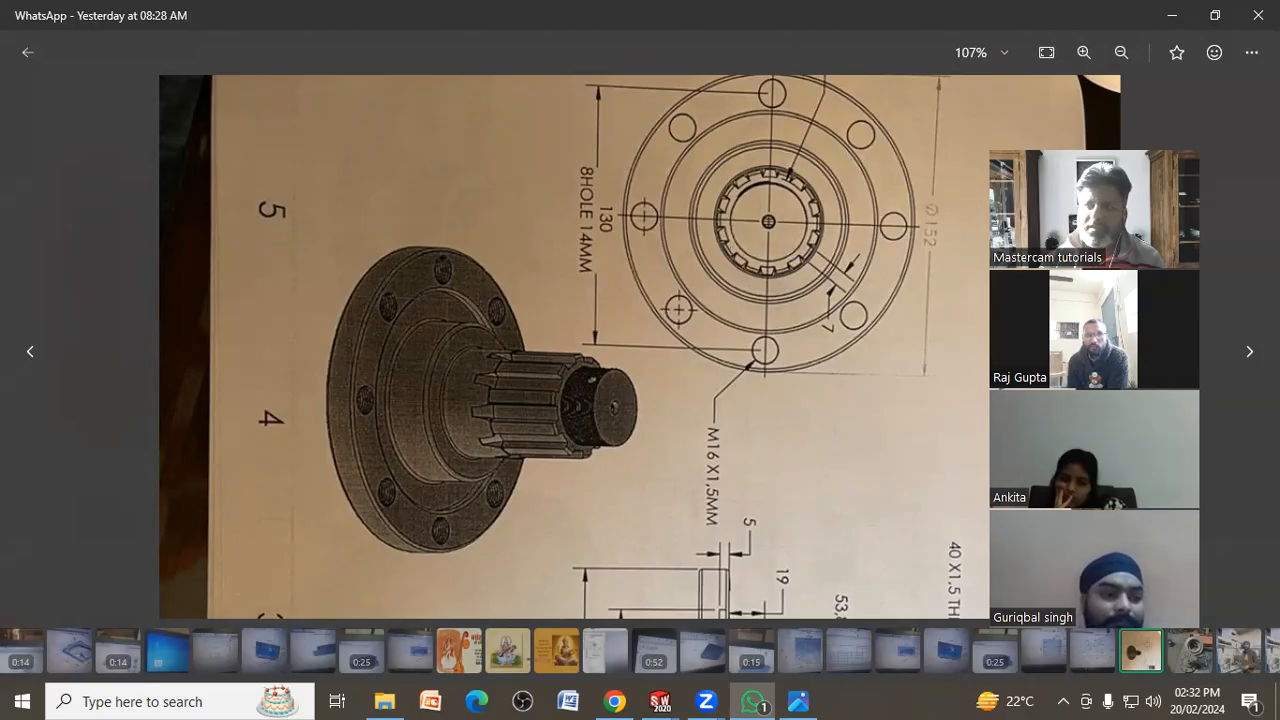
click(1172, 15)
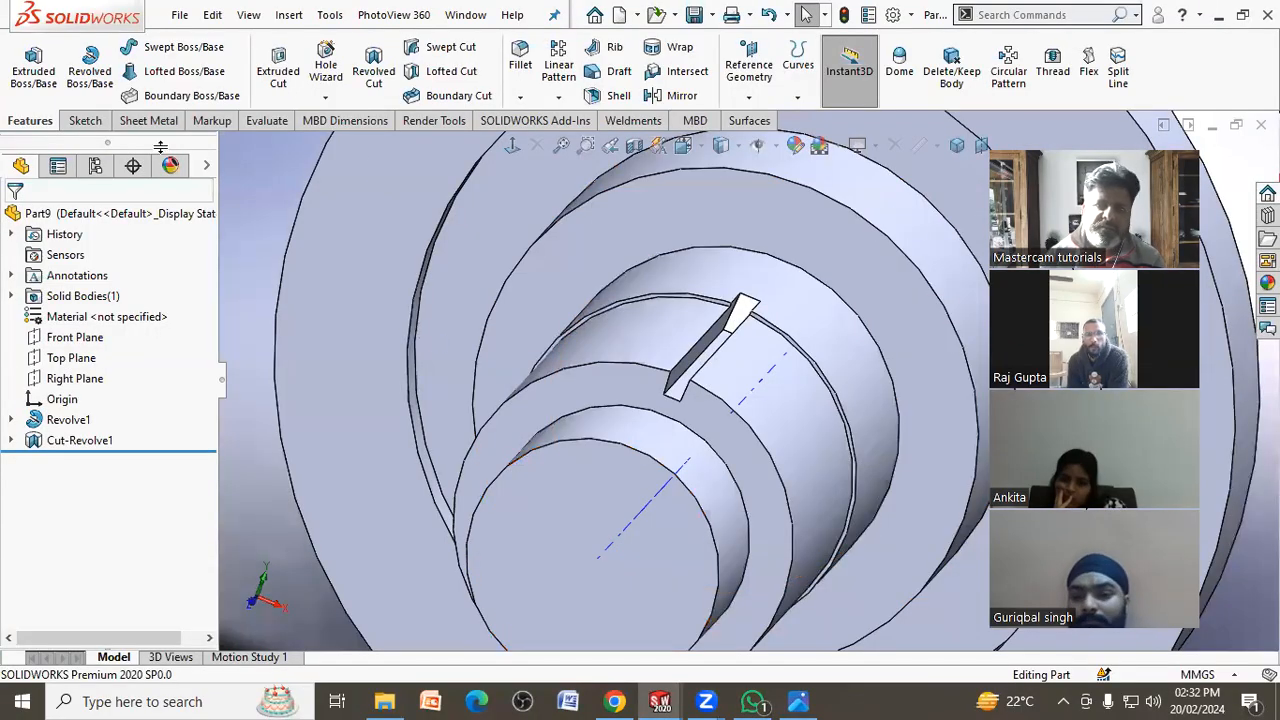
Start a Circular Pattern of the revolved-cut slot around the cylindrical face of the shaft's small end
click(558, 98)
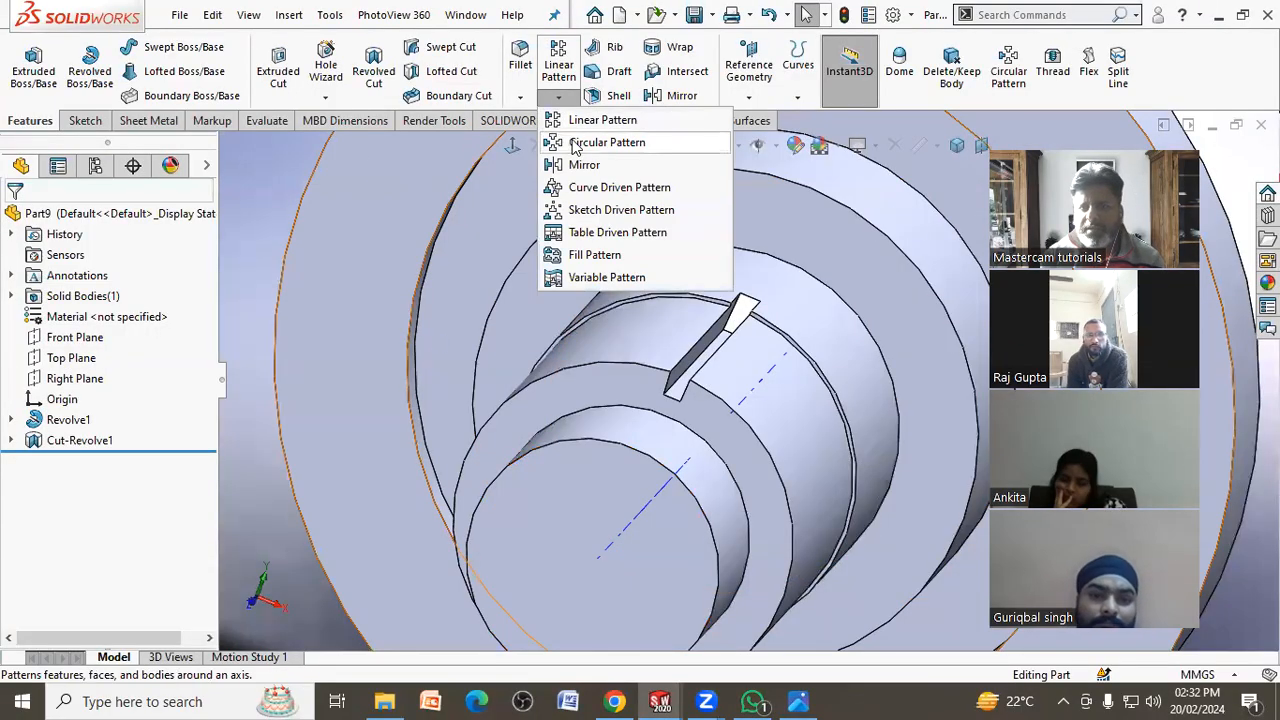
click(604, 142)
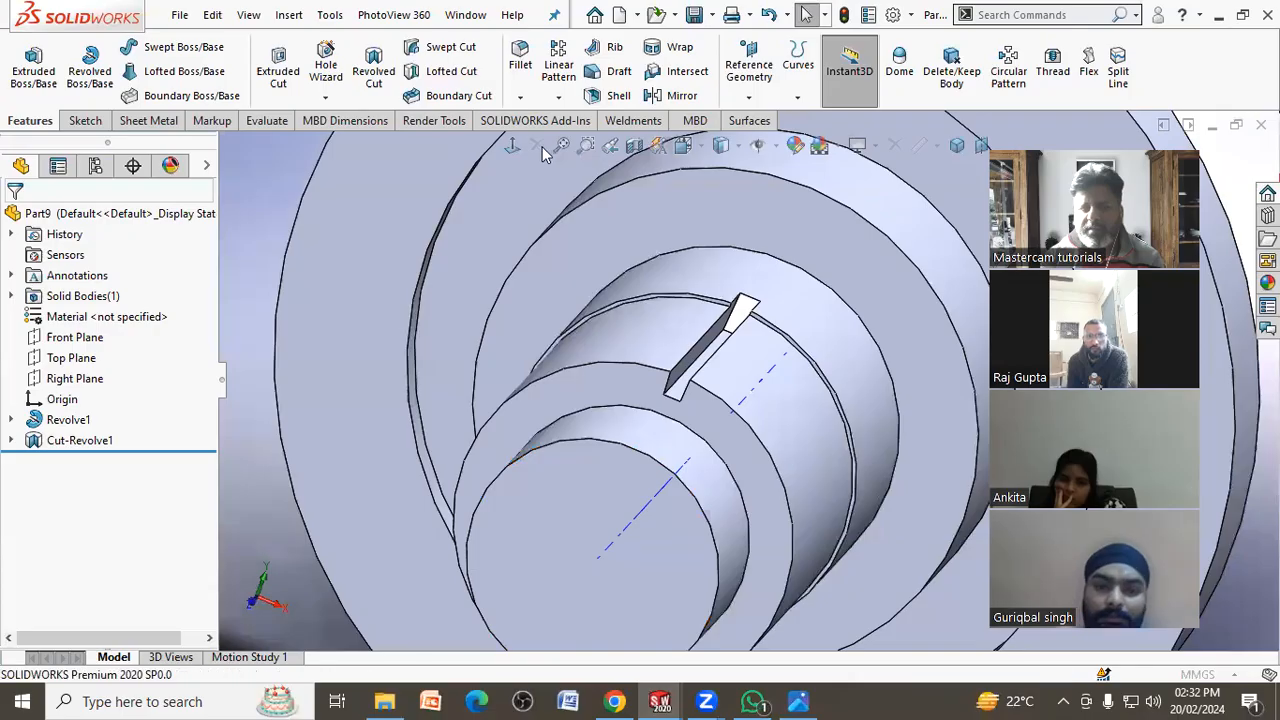
middle_drag(519, 155, 154, 306)
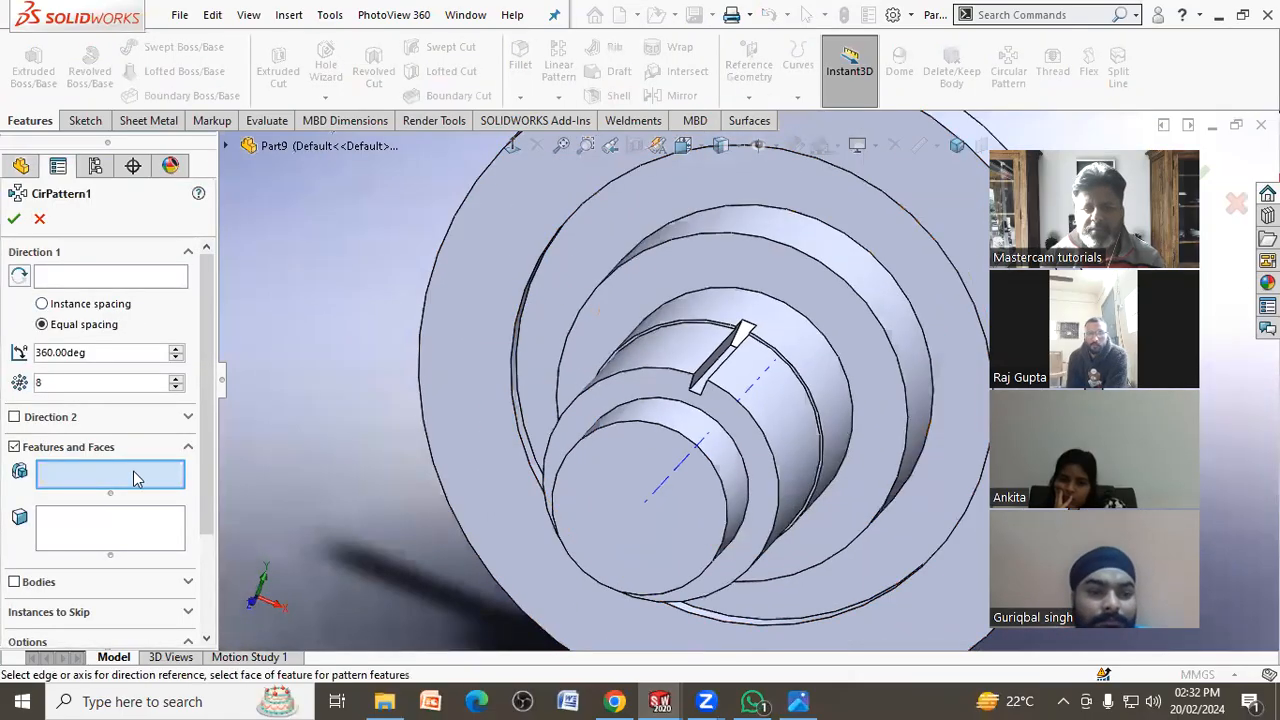
click(748, 338)
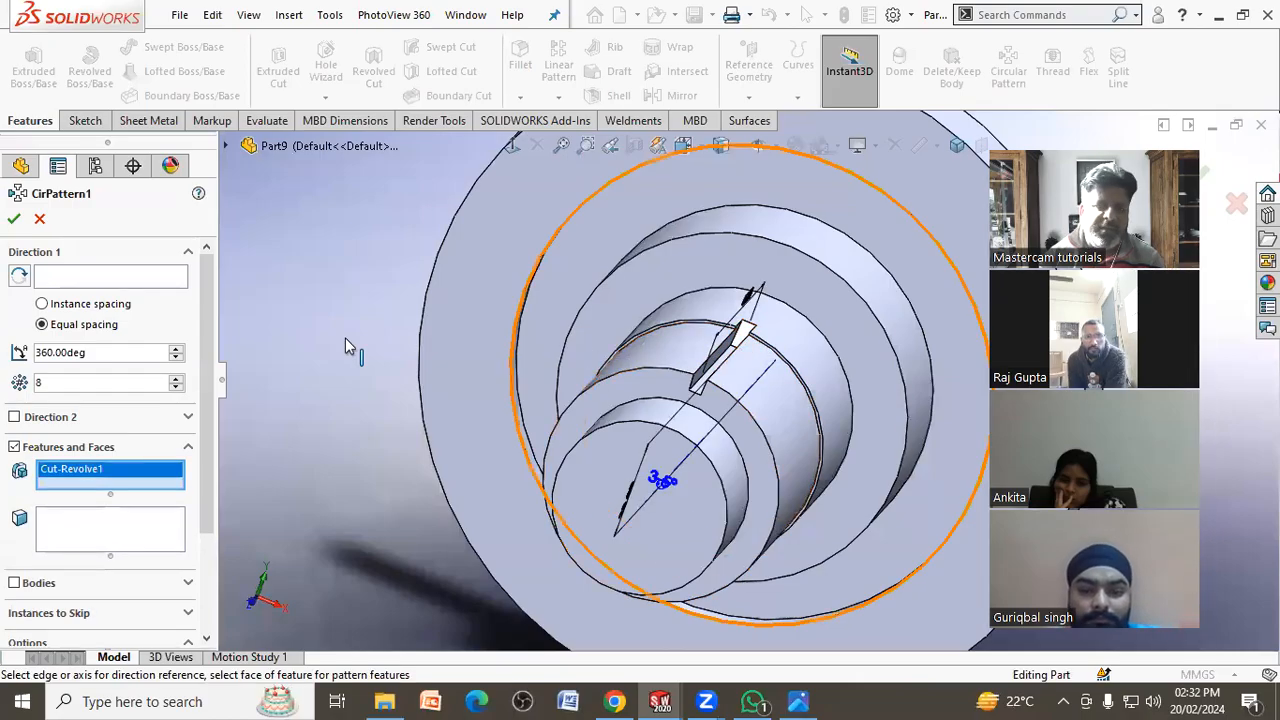
click(85, 283)
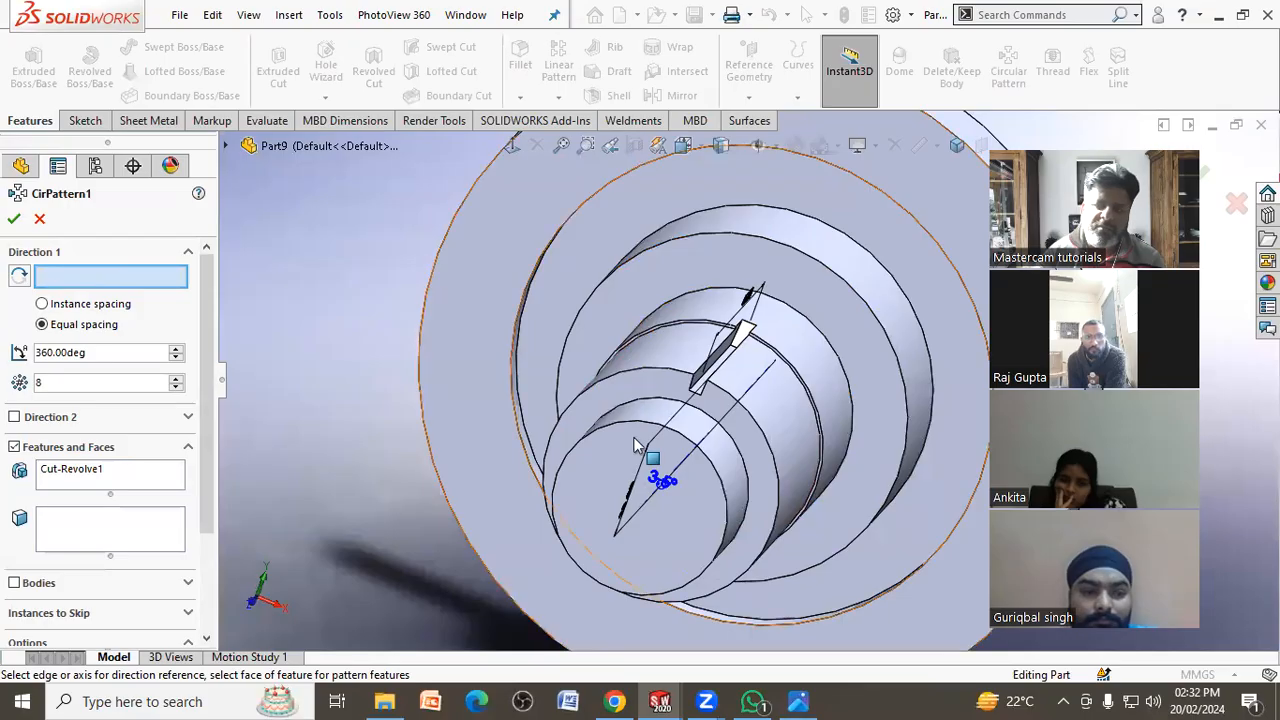
click(737, 495)
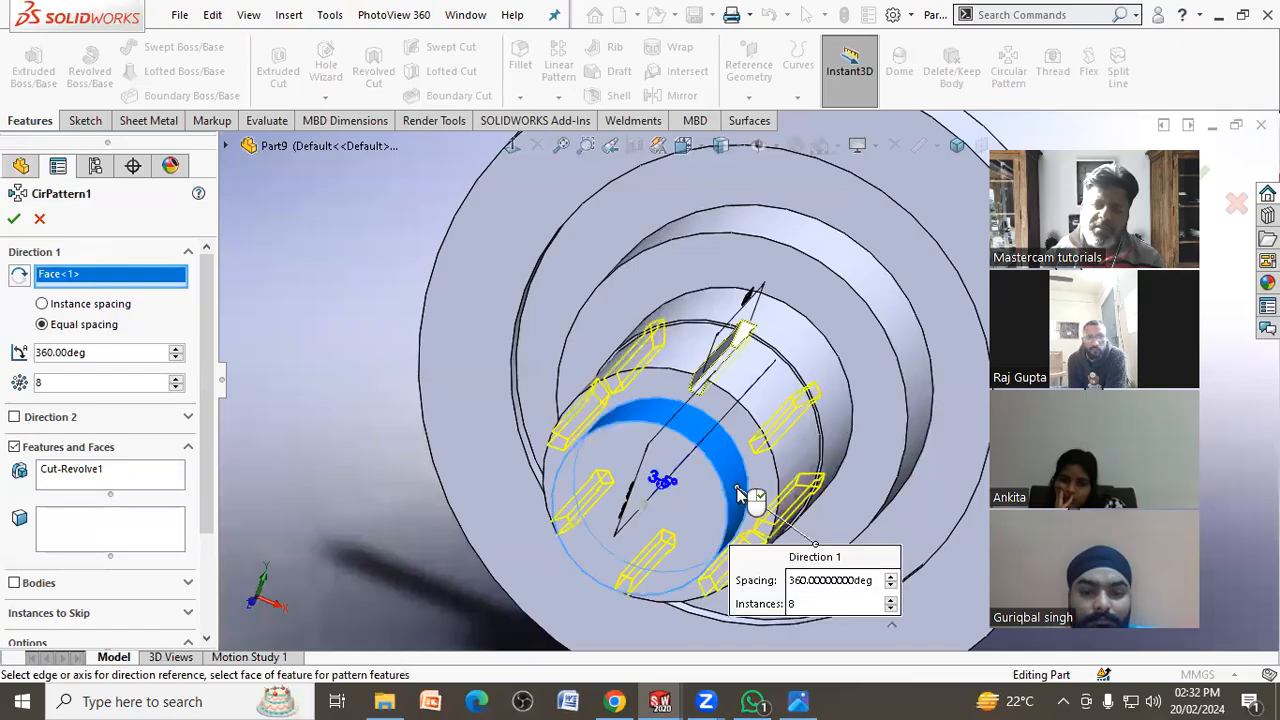
Set the circular pattern to 10 equally spaced instances over 360 degrees and complete it
click(176, 380)
click(177, 380)
scroll(375, 330, up, 2)
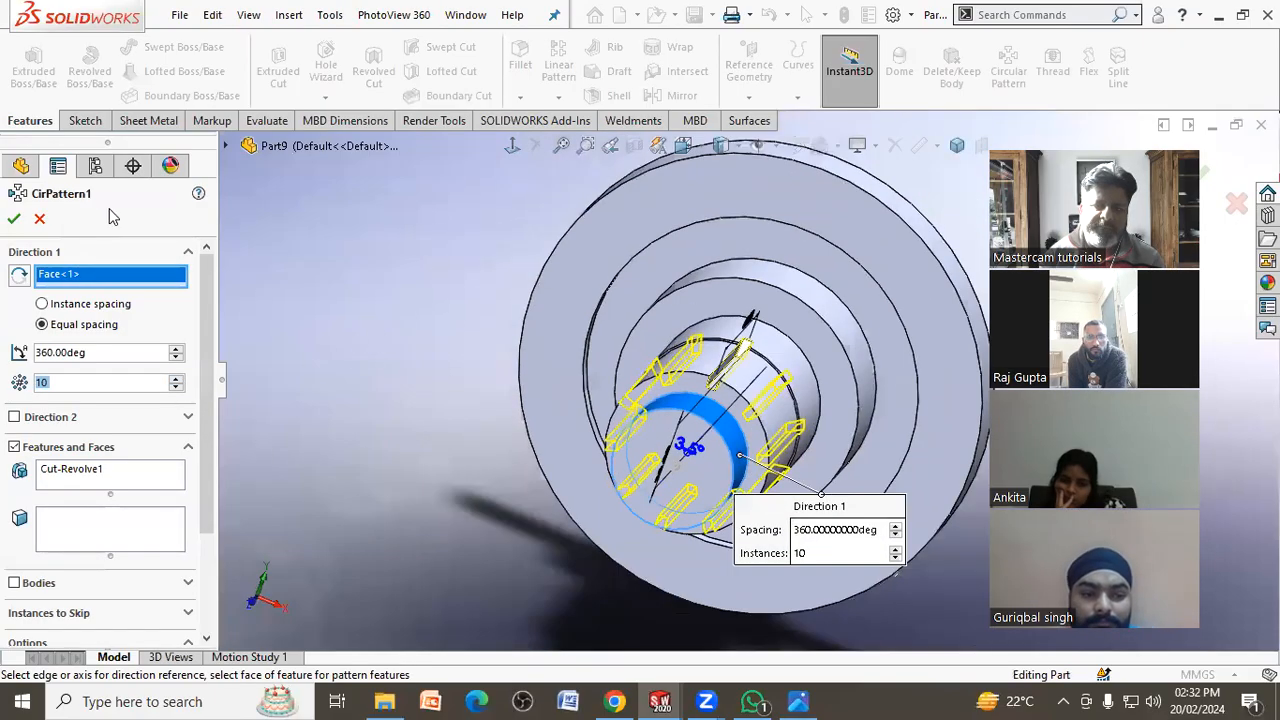
click(14, 220)
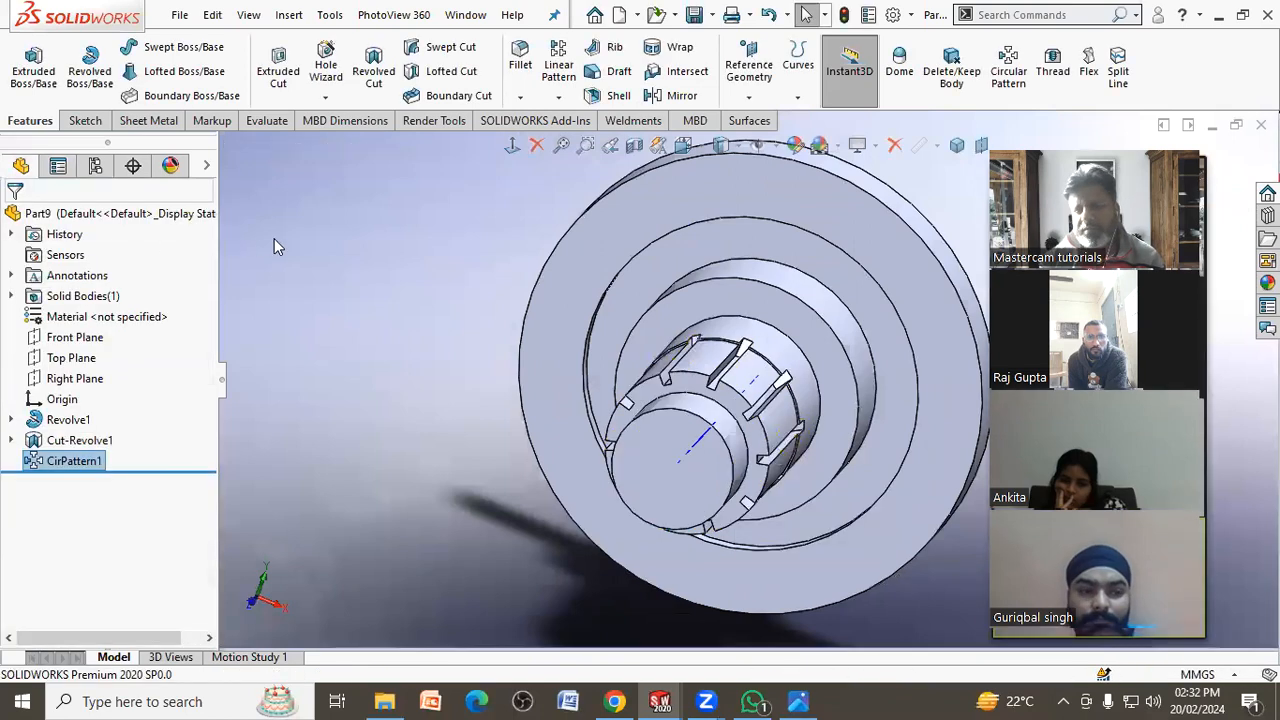
scroll(420, 440, up, 3)
middle_drag(458, 503, 480, 395)
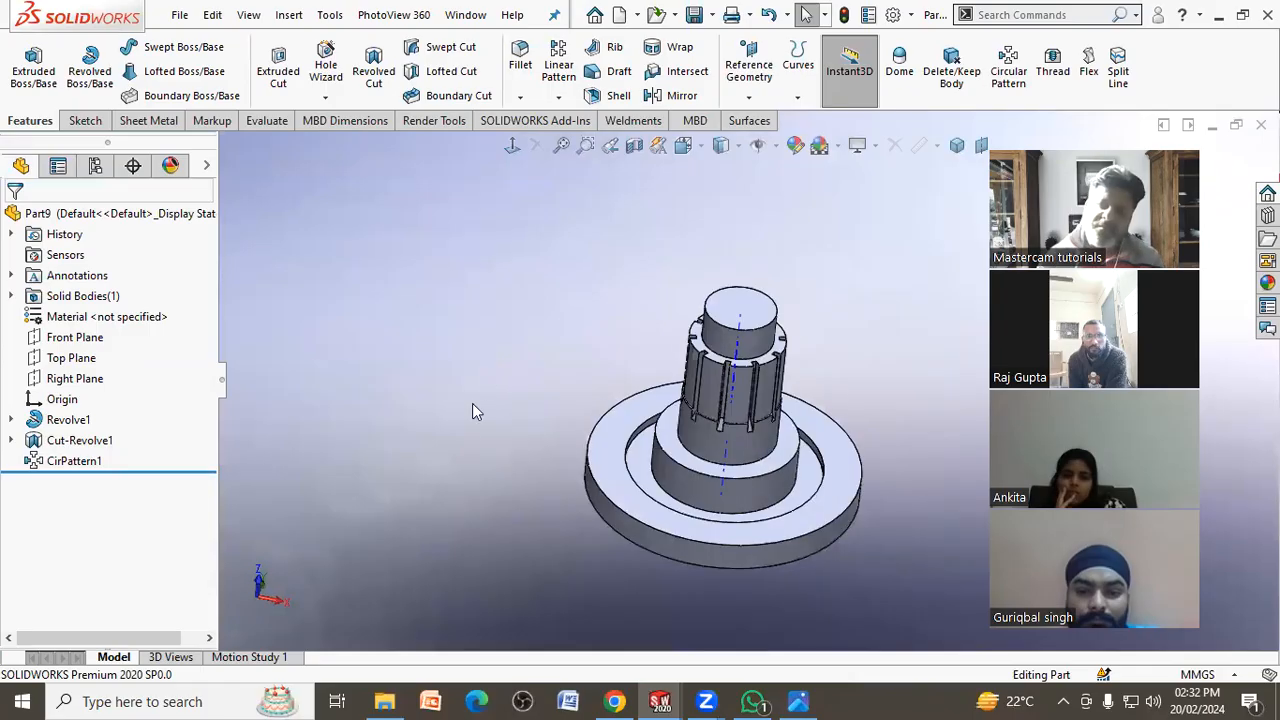
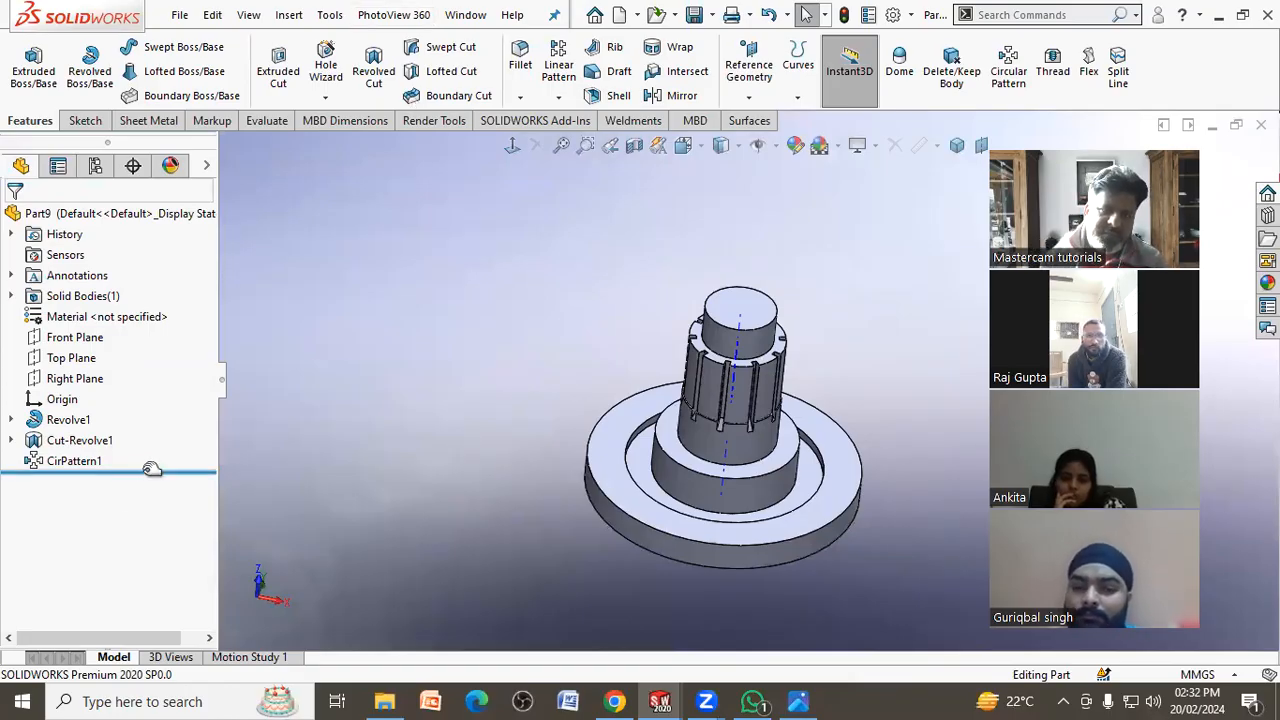
Roll the model back to just after Revolve1 and start an Extruded Cut sketch on the shaft's upper annular shoulder face
drag(150, 469, 161, 432)
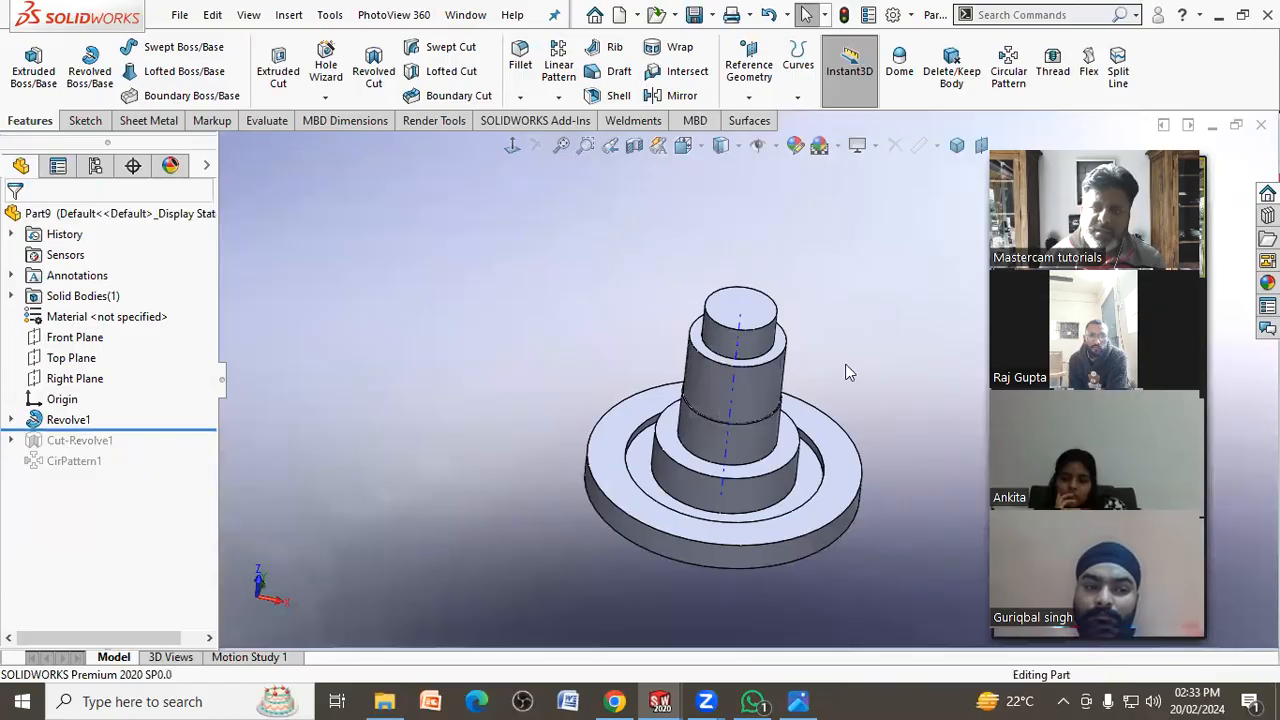
scroll(752, 372, down, 2)
click(278, 80)
scroll(654, 365, down, 2)
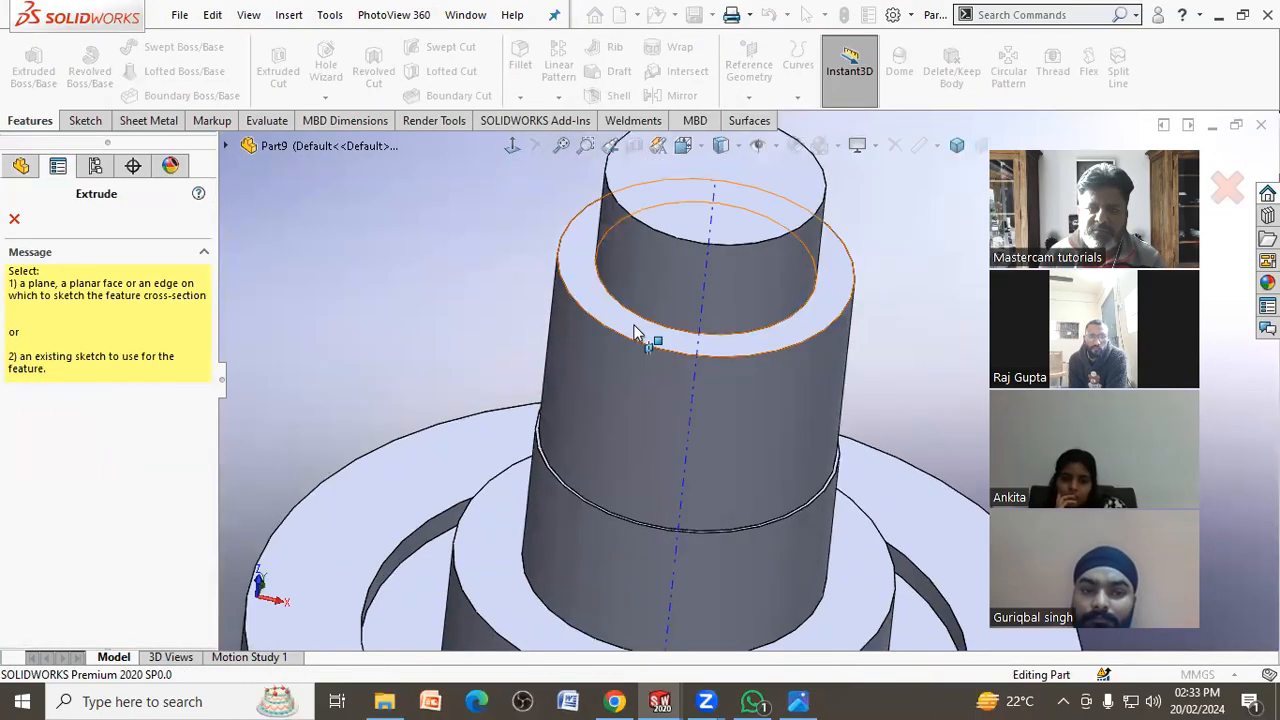
click(648, 342)
click(512, 146)
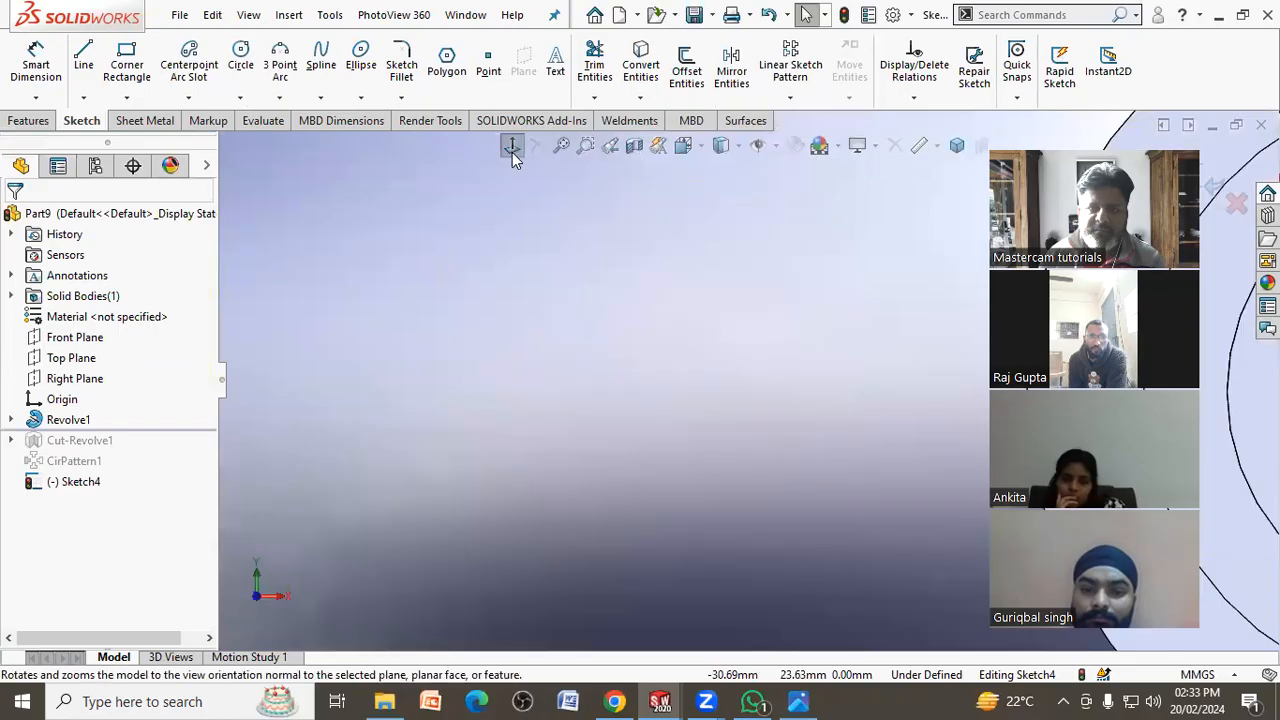
Draw a circle of about 34 mm radius centred on the origin, just inside the 80 mm circular edge
scroll(956, 401, down, 4)
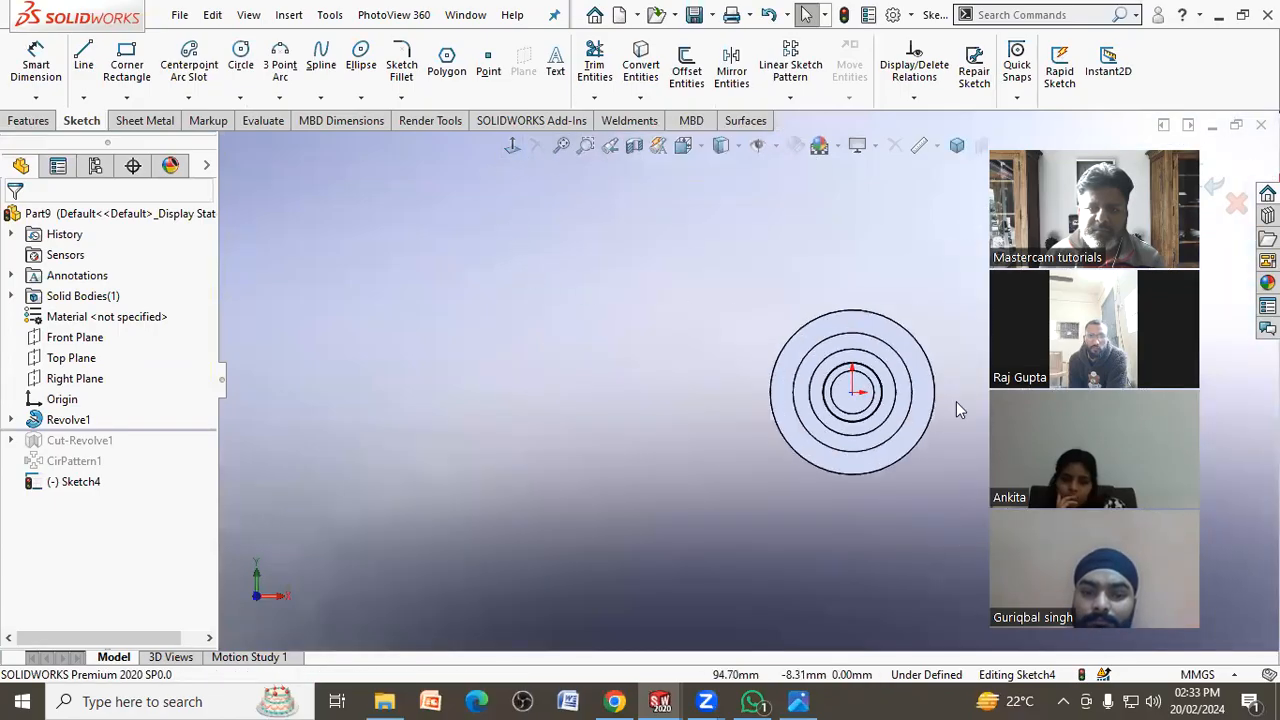
click(240, 68)
click(710, 372)
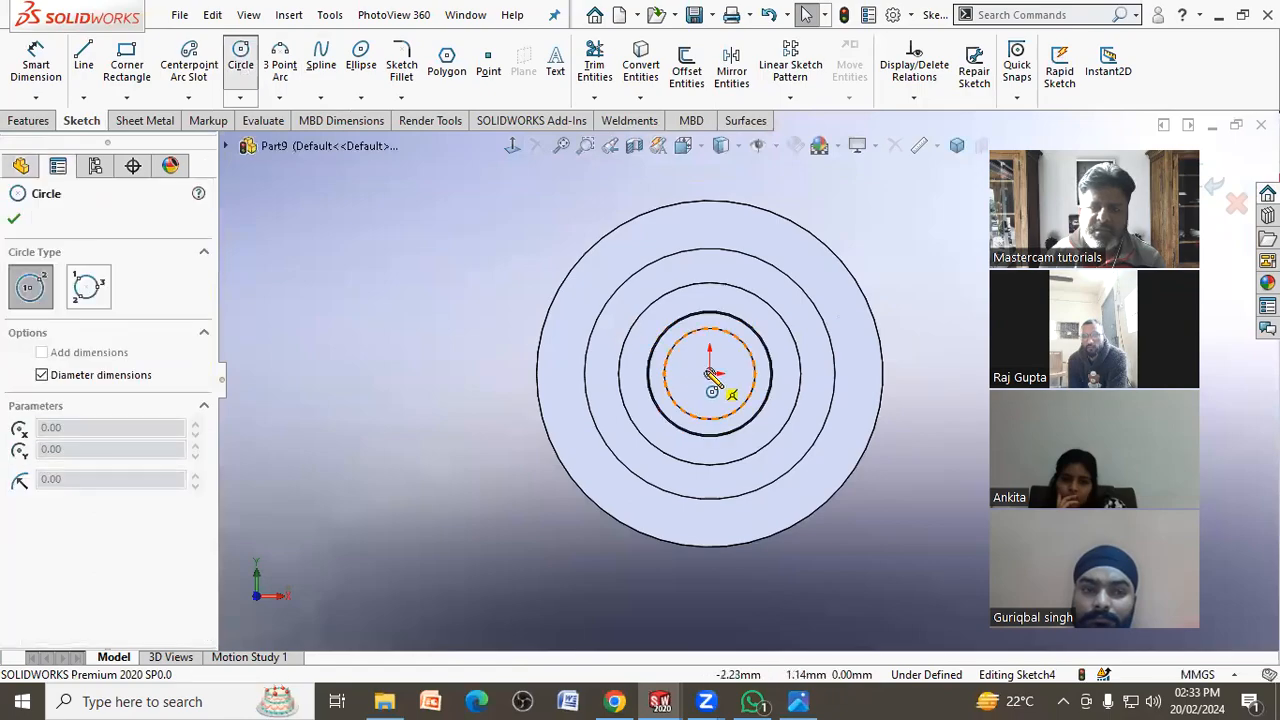
click(721, 297)
click(36, 75)
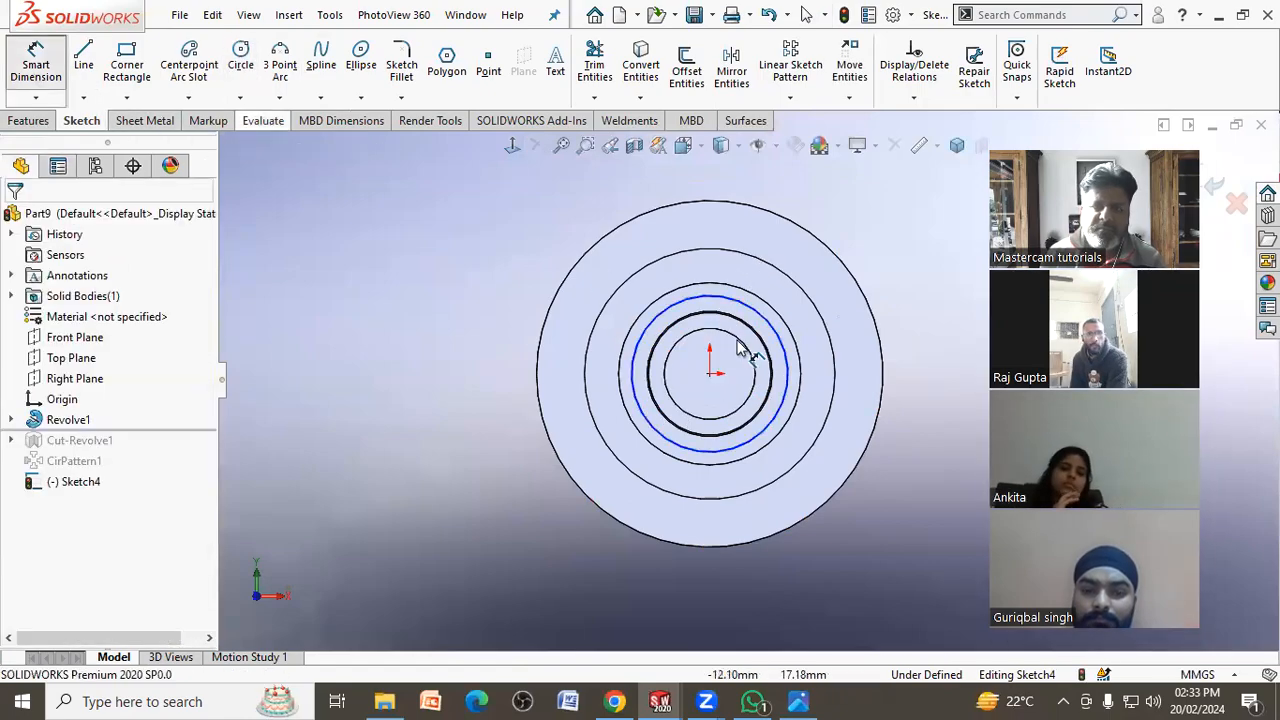
click(855, 281)
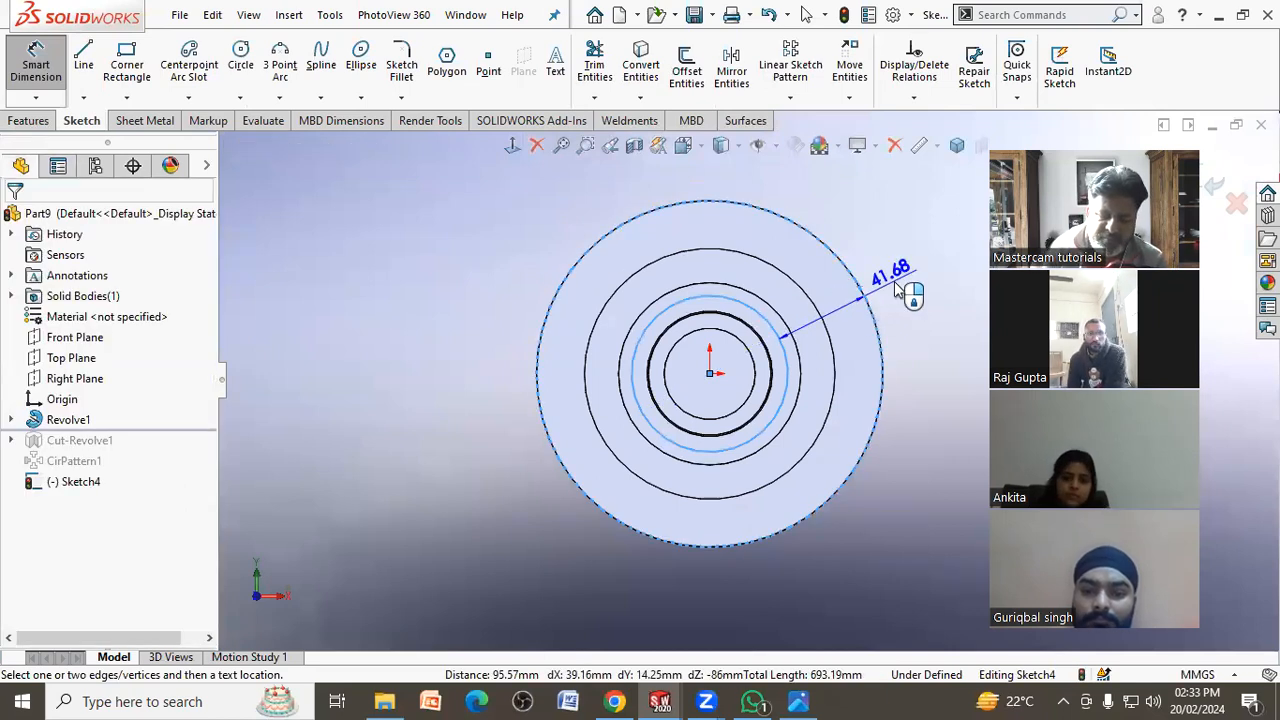
key(Escape)
click(894, 291)
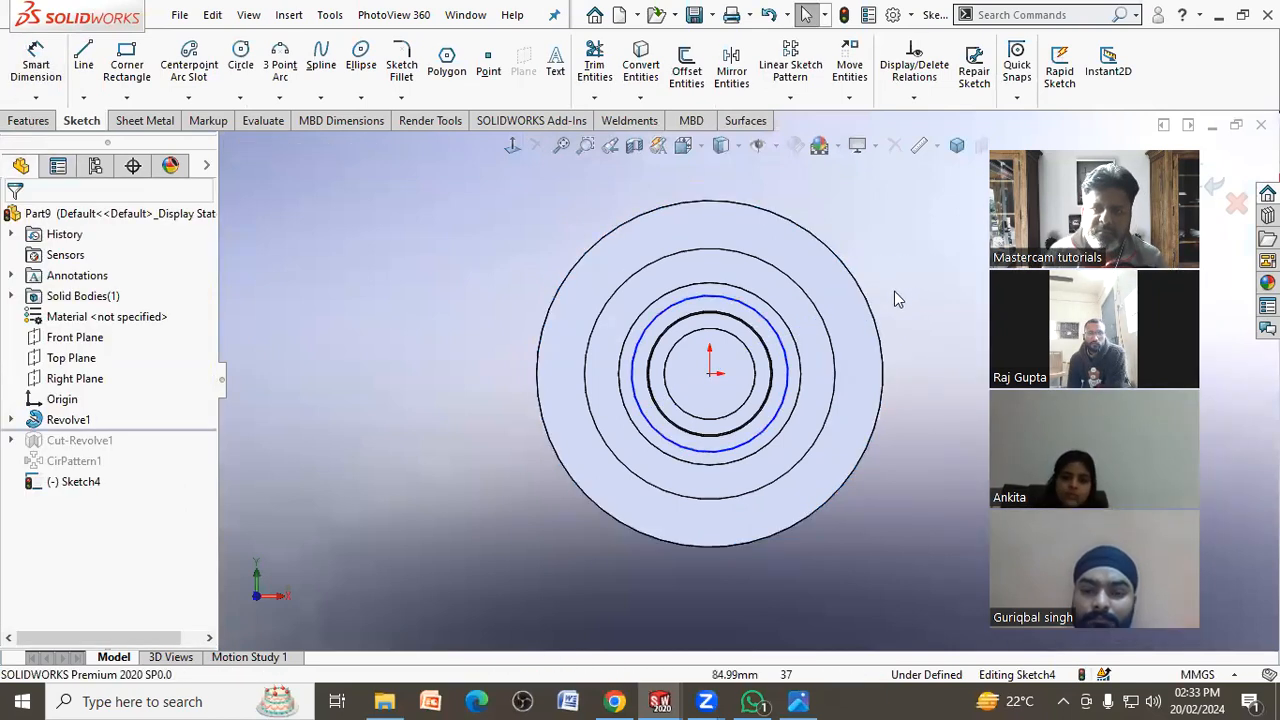
Sketch a corner rectangle about 12 mm wide and 6 mm tall above the origin, between the 80 mm edge and the drawn circle
scroll(733, 308, down, 3)
scroll(537, 260, down, 1)
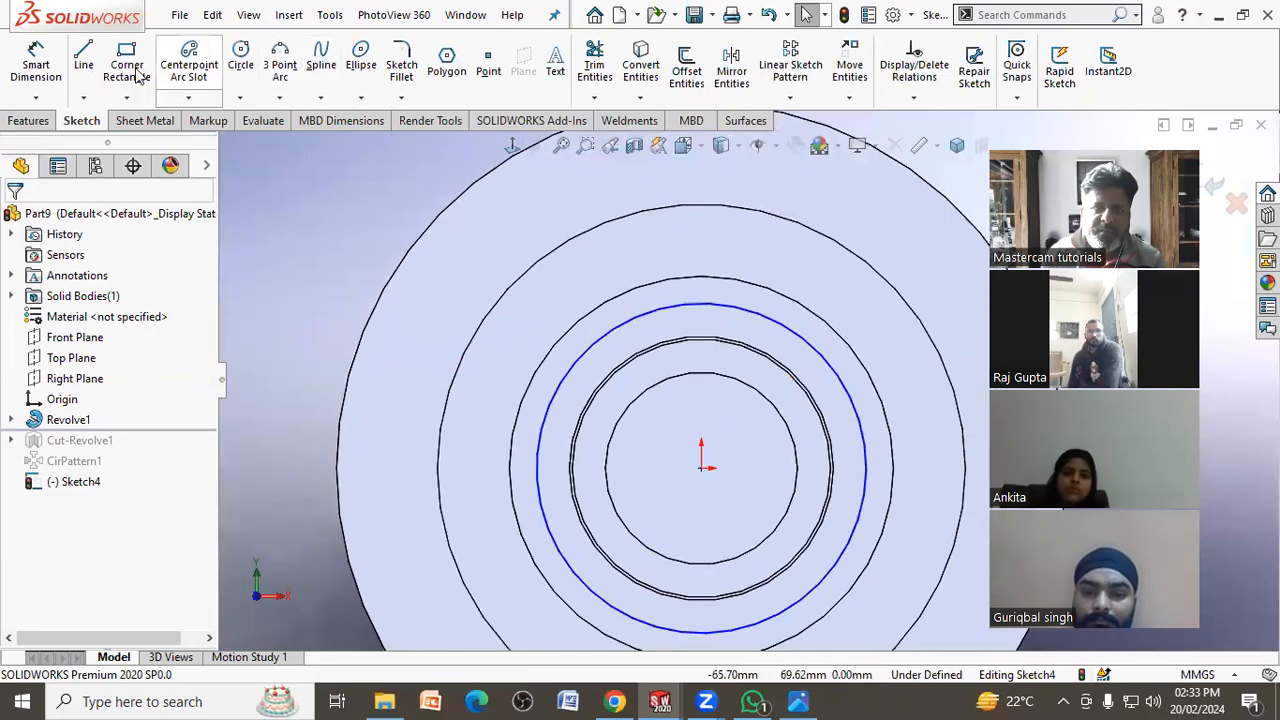
click(84, 64)
click(126, 64)
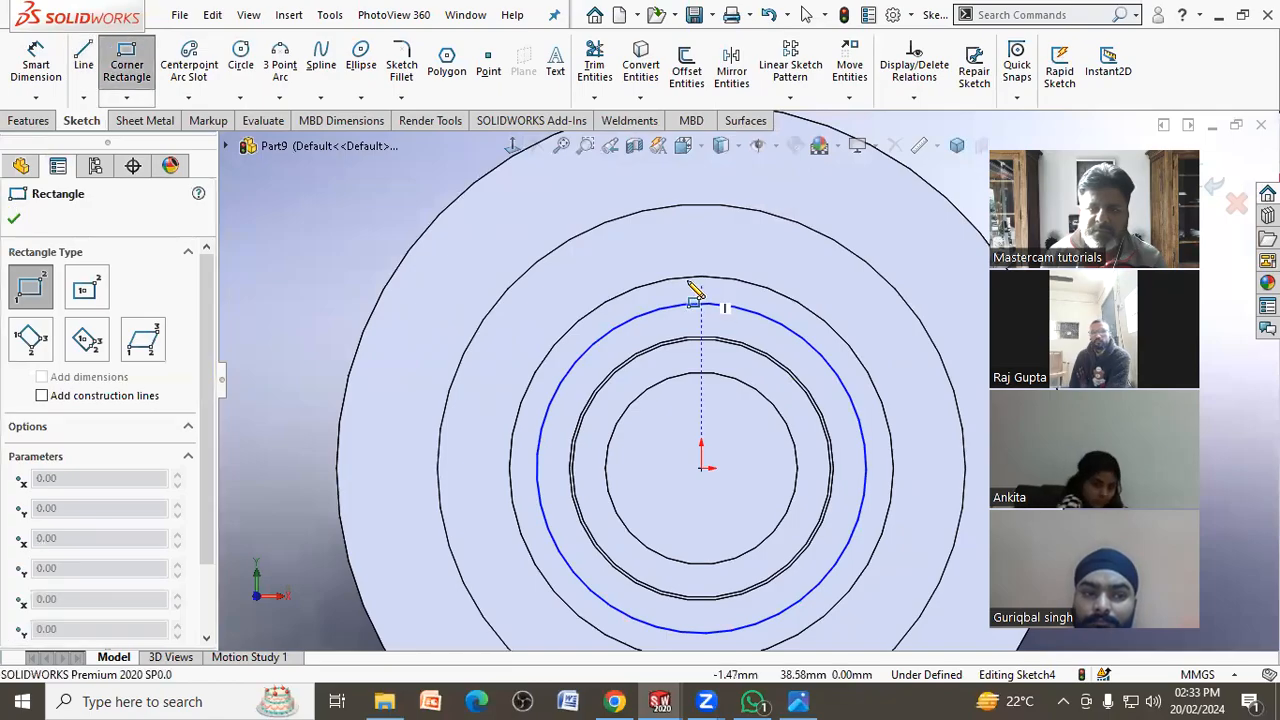
click(677, 280)
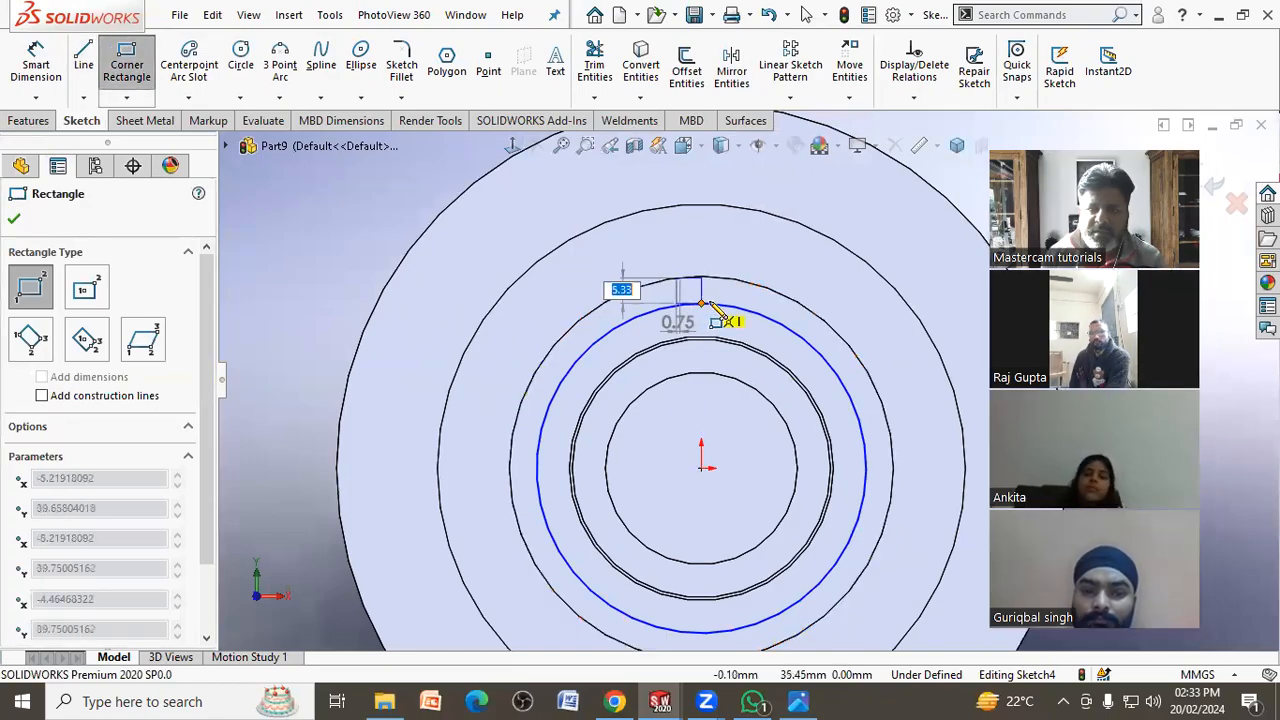
click(740, 318)
right_click(741, 320)
click(762, 323)
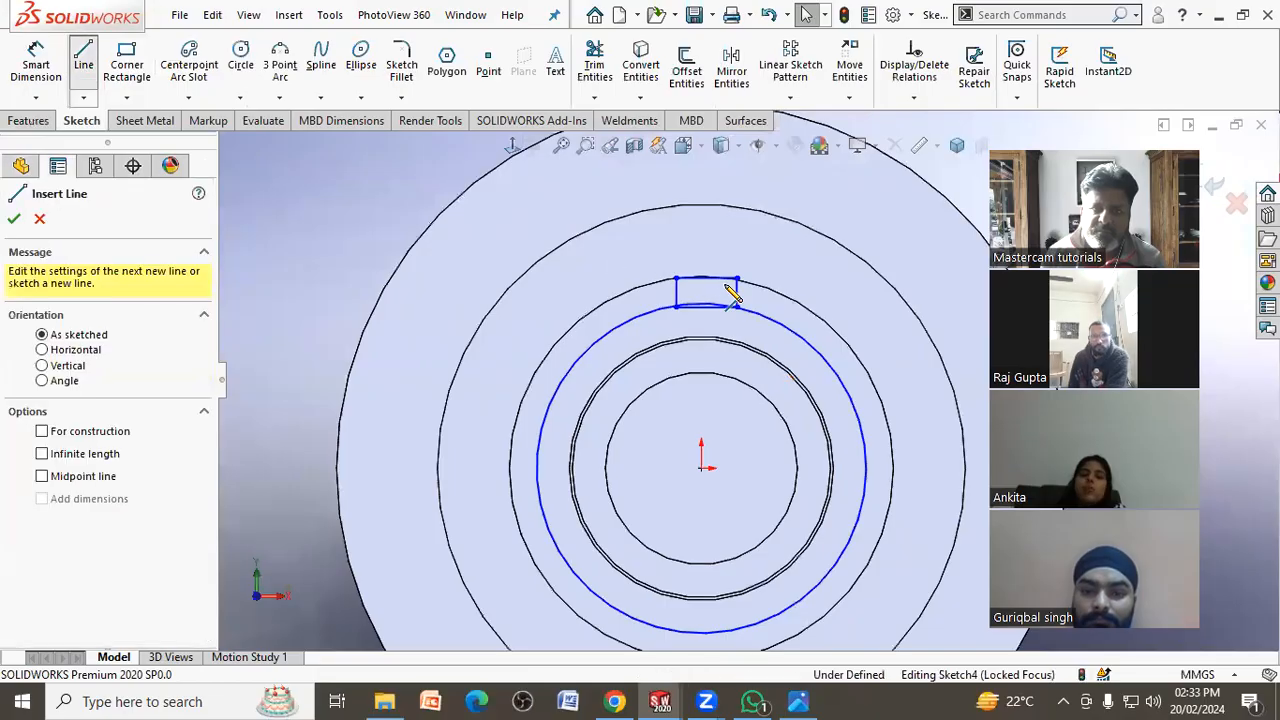
click(721, 278)
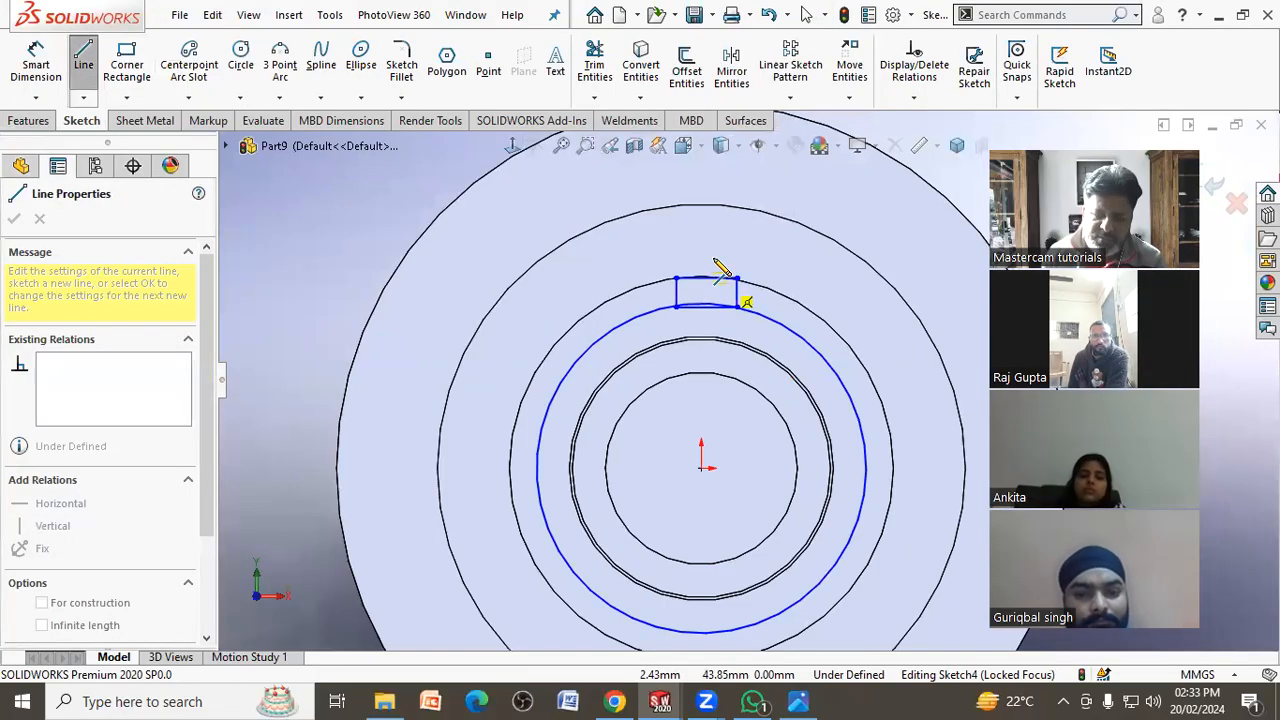
right_click(703, 262)
click(740, 272)
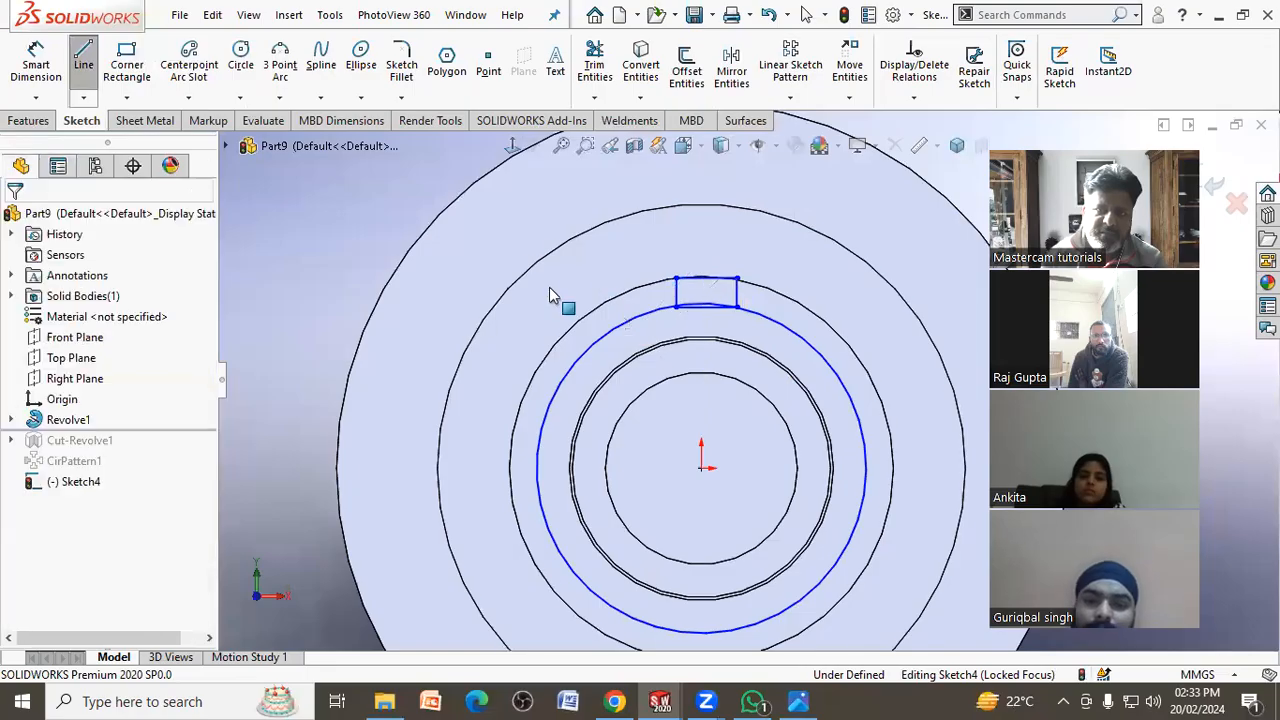
Move the rectangle's upper edge slightly and dimension the rectangle's width as 7 mm
click(720, 278)
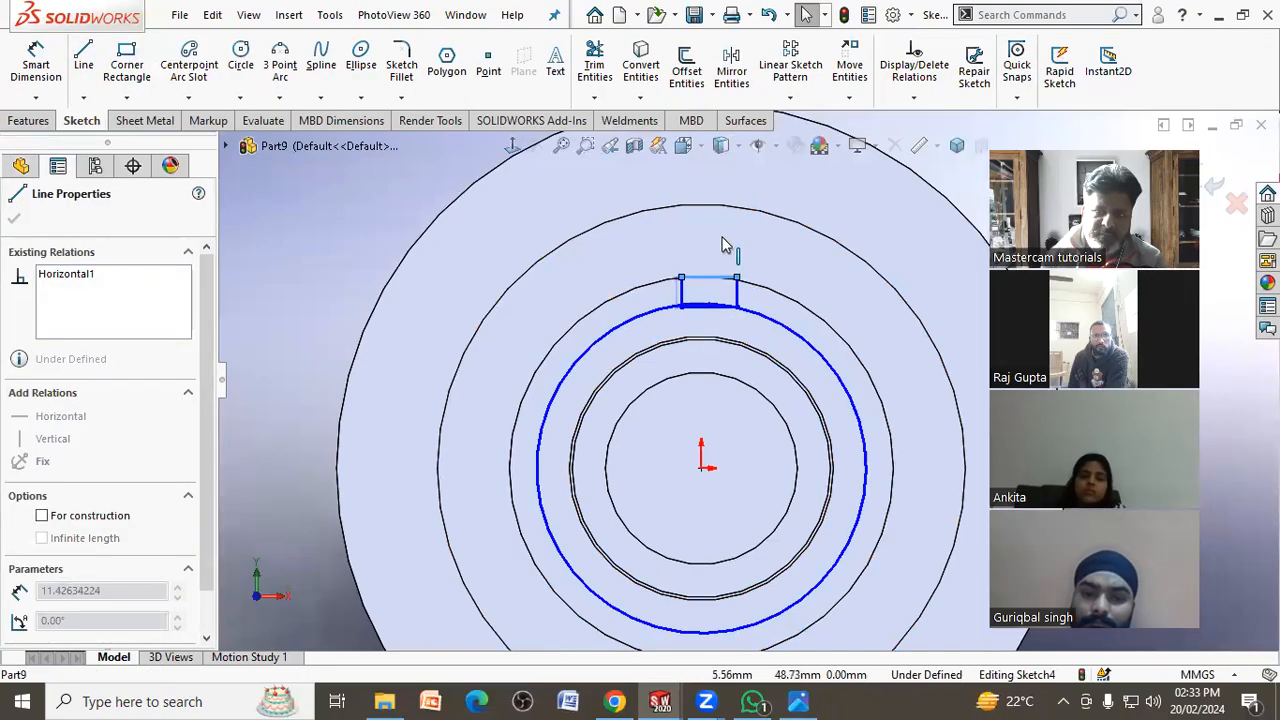
drag(688, 246, 690, 250)
click(48, 79)
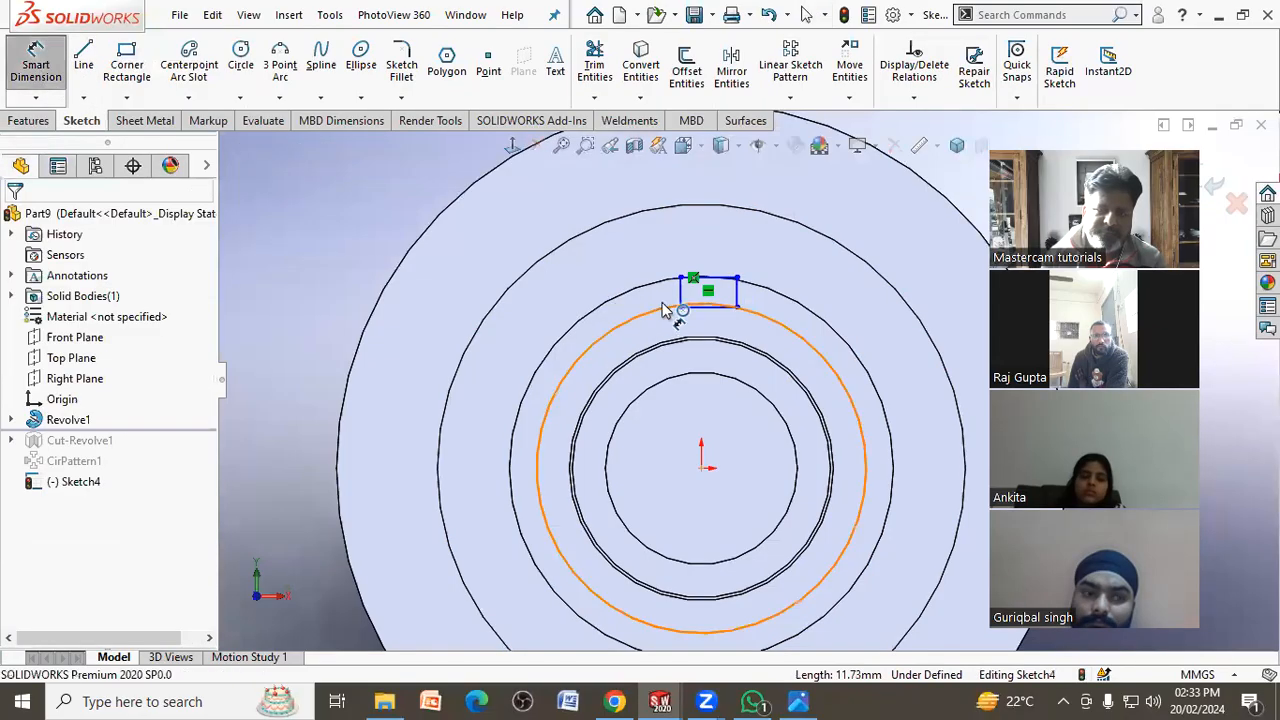
click(725, 278)
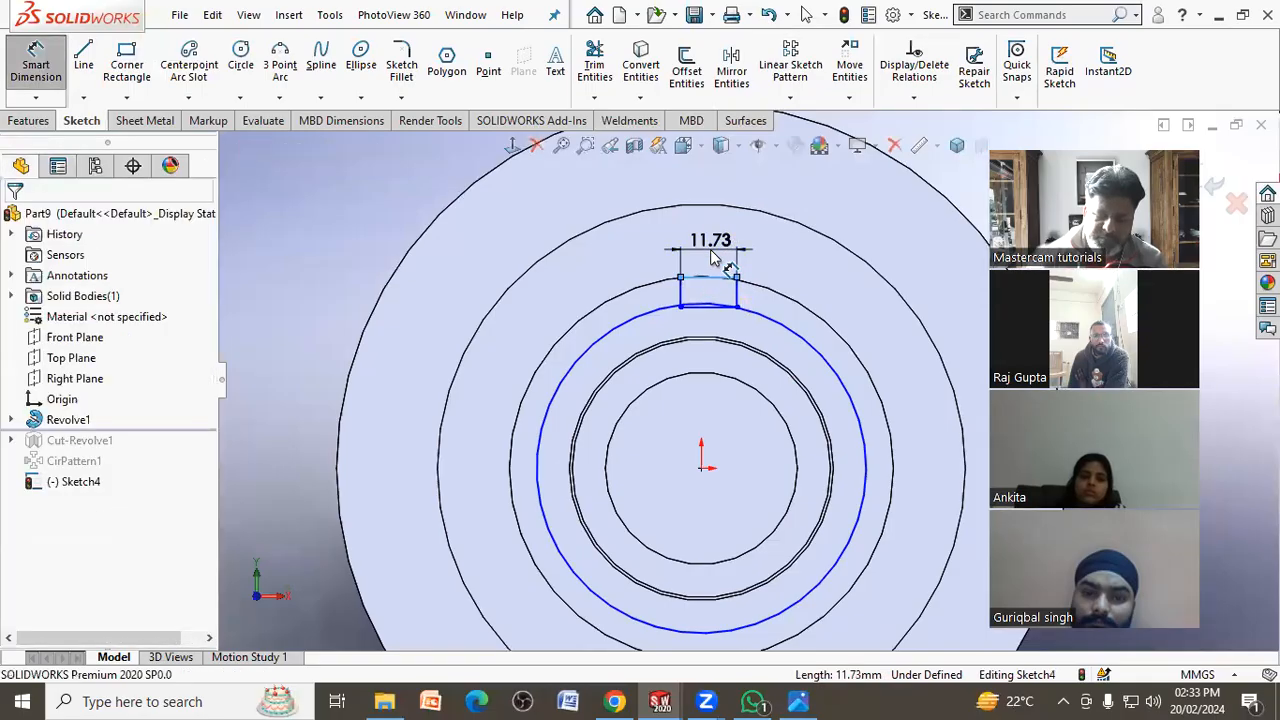
click(714, 256)
text(7)
key(Return)
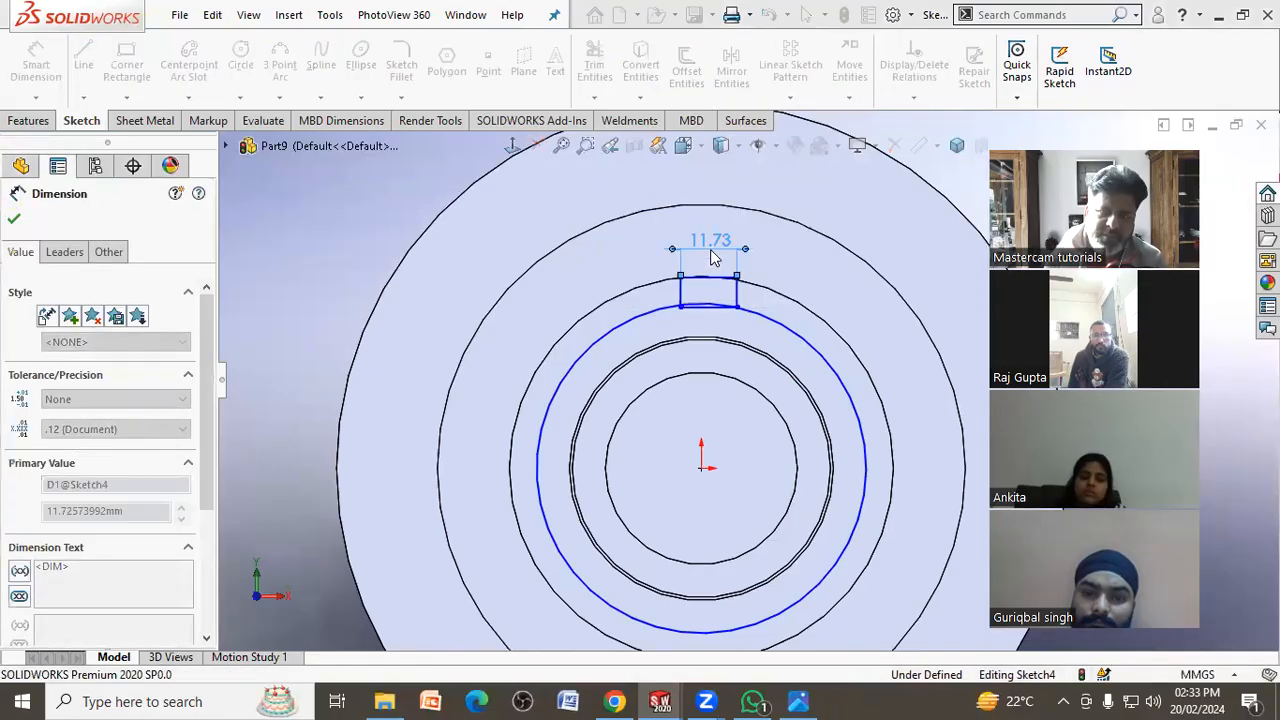
Dimension the horizontal distance from the rectangle's left side to the origin as 3.5 mm
click(713, 292)
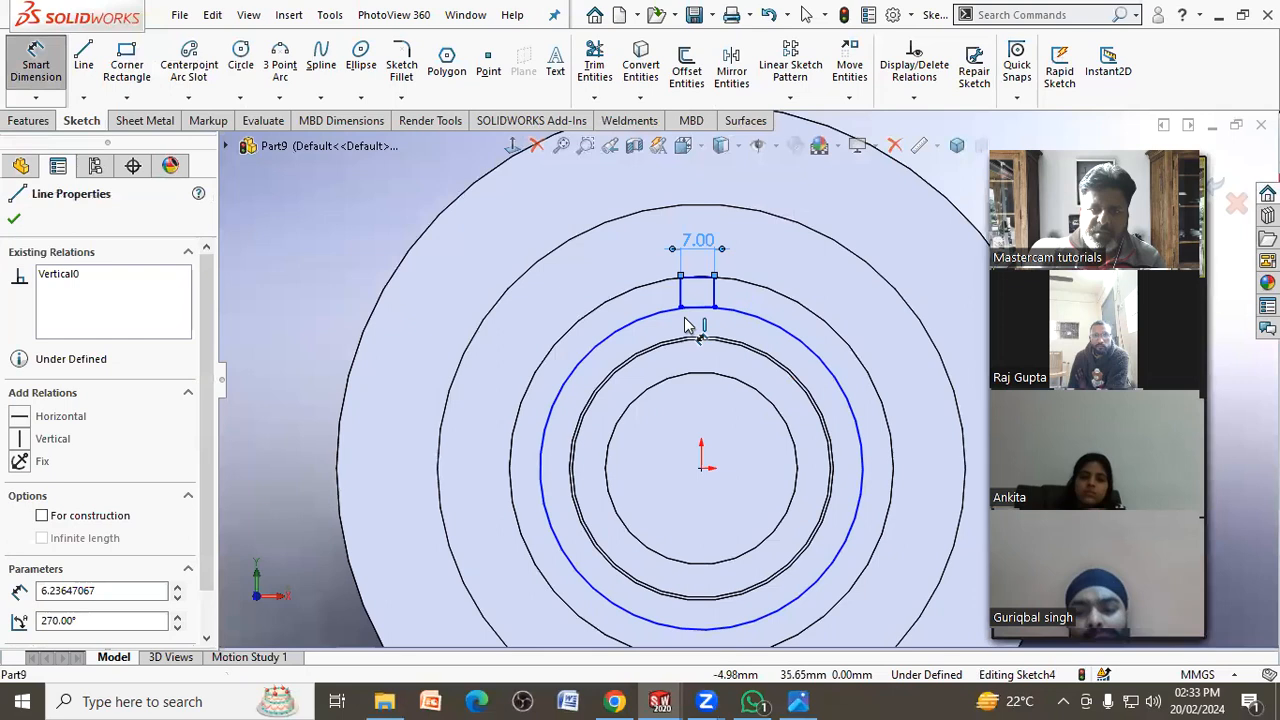
click(702, 466)
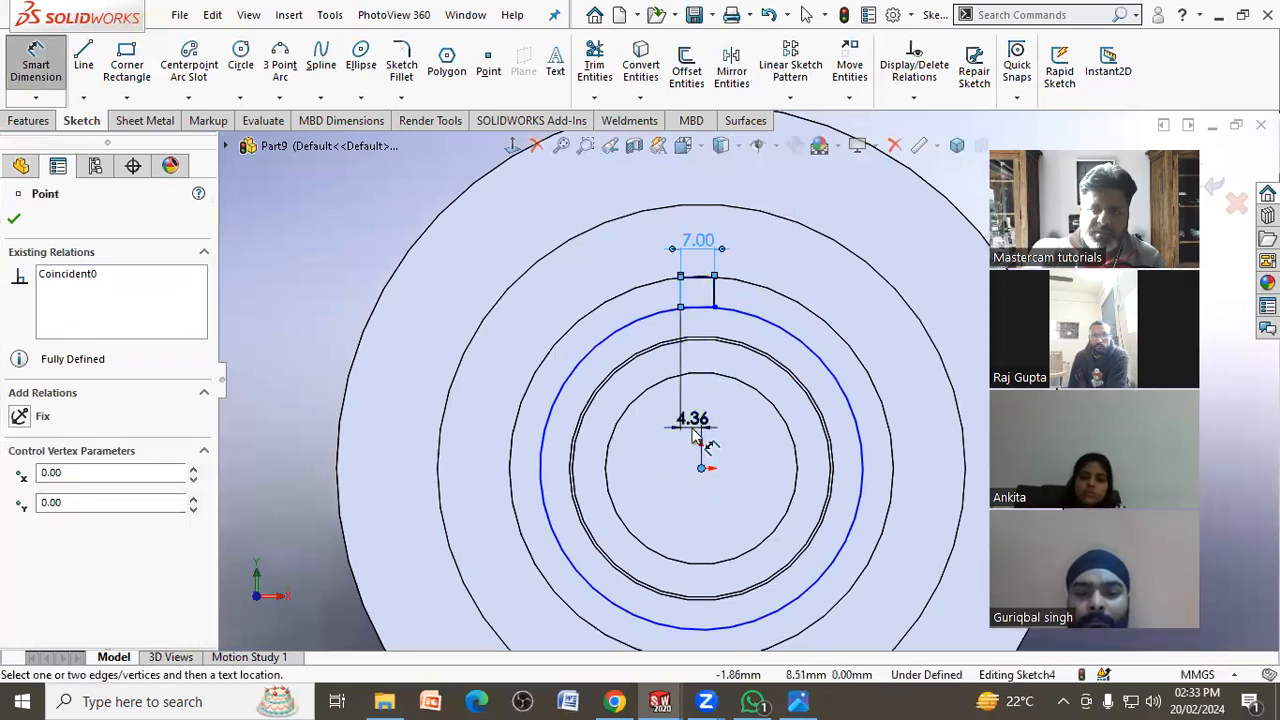
click(689, 431)
text(3.5)
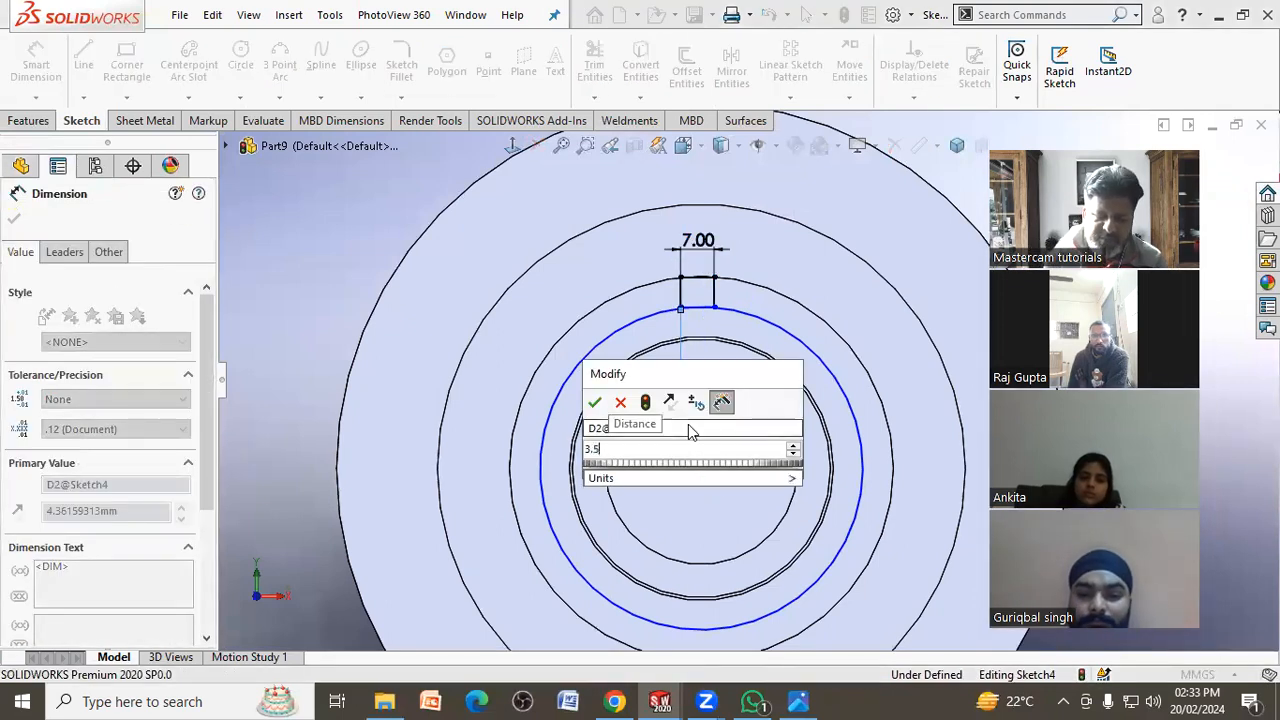
key(Return)
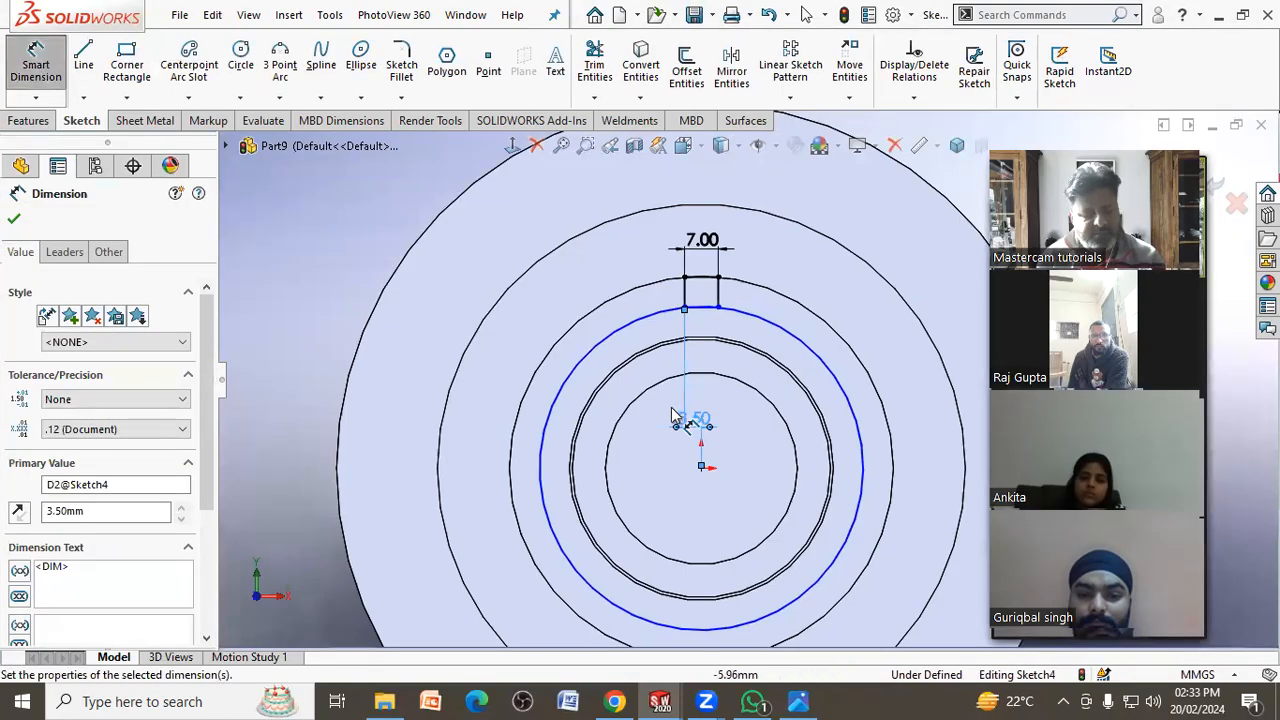
key(Escape)
Convert the 80 mm diameter circular edge touching the rectangle's upper side into sketch geometry
scroll(672, 310, down, 8)
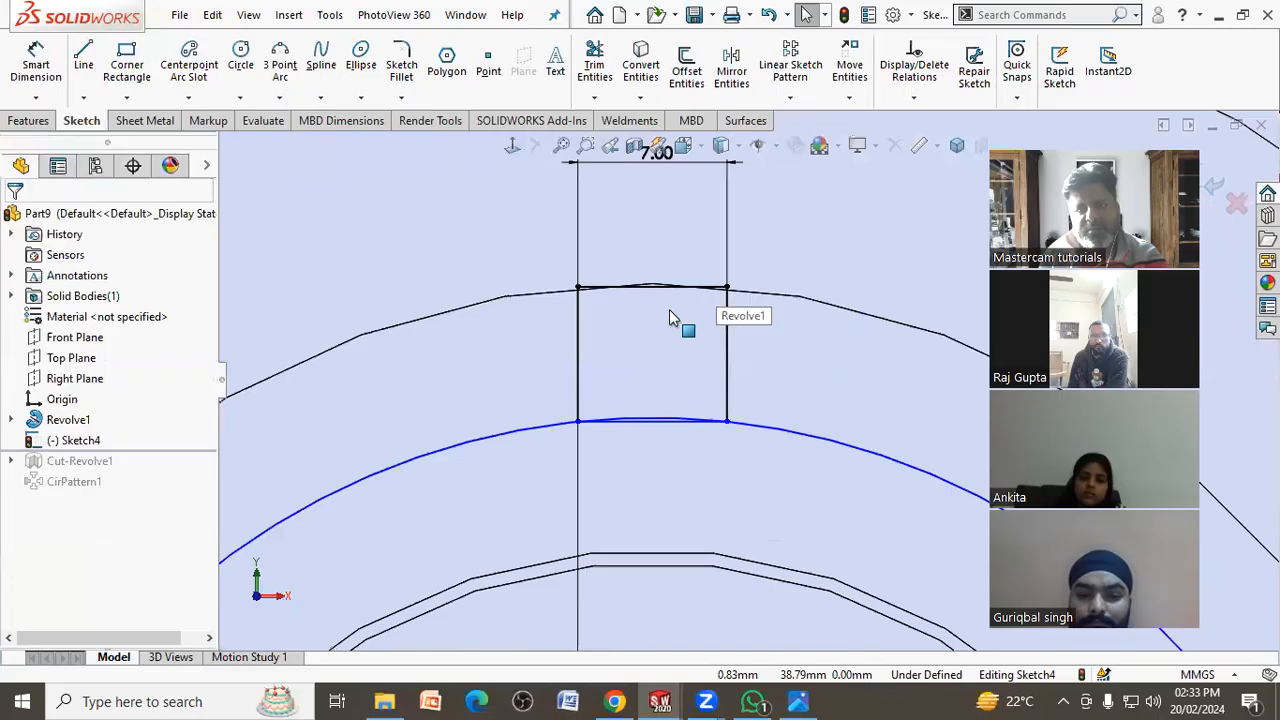
scroll(670, 311, down, 2)
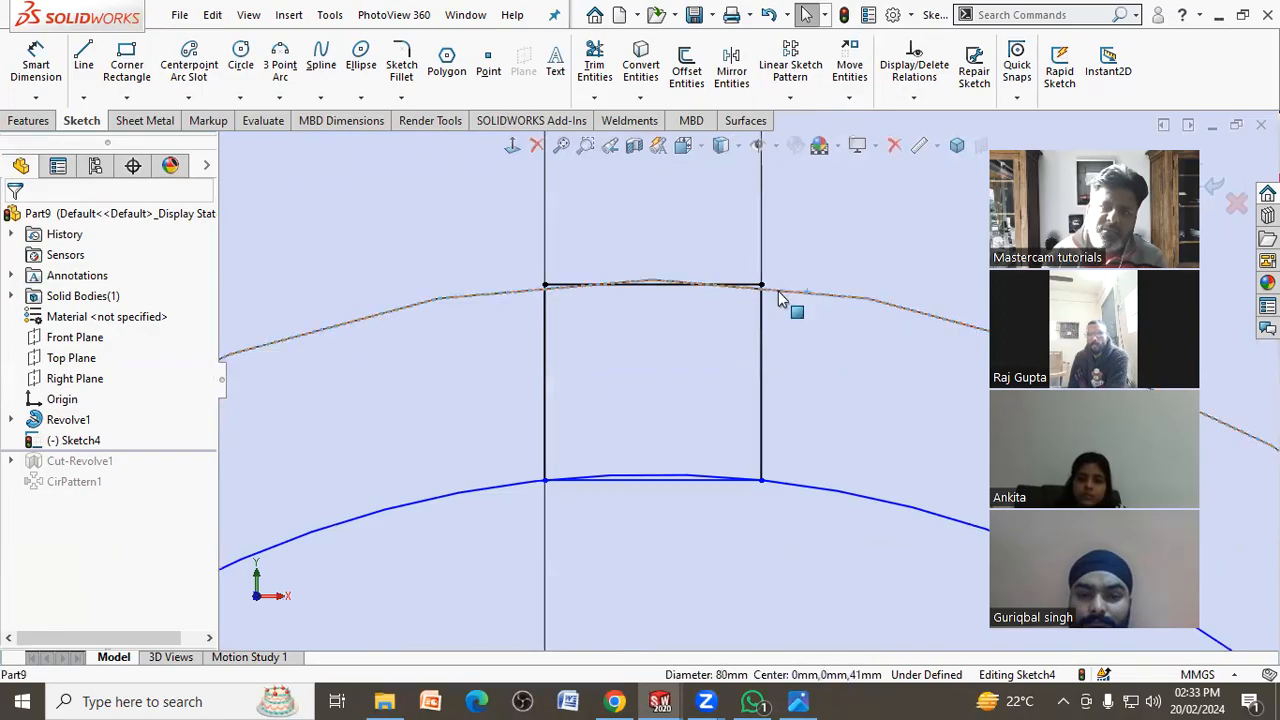
click(638, 60)
scroll(660, 218, up, 2)
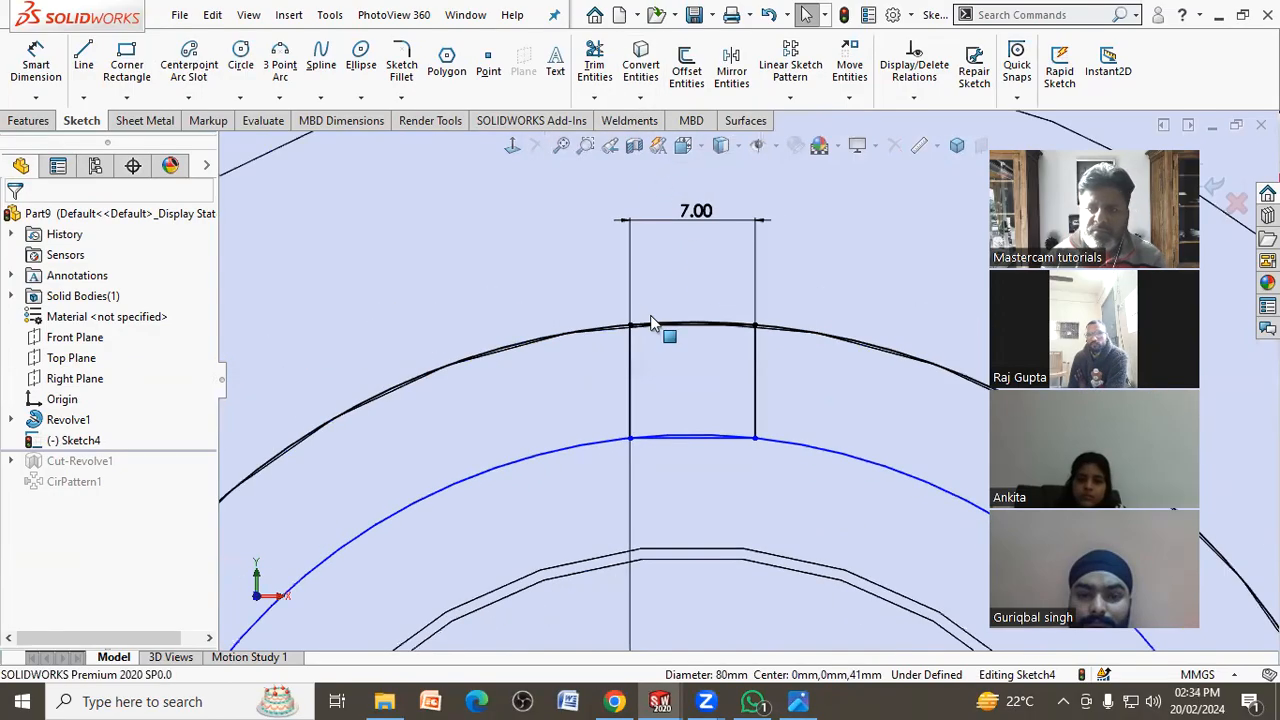
click(690, 365)
Change the rectangle's upper and lower horizontal lines to construction geometry
scroll(623, 377, up, 4)
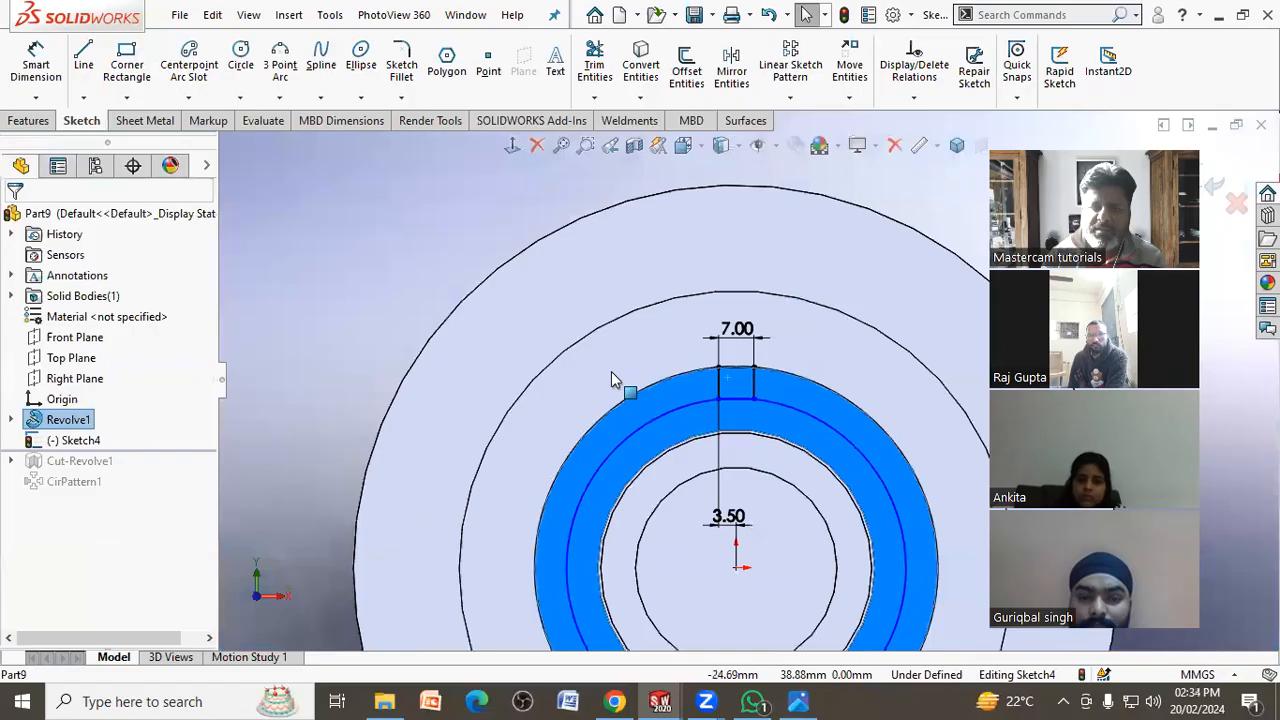
mouse_move(437, 366)
middle_down()
mouse_move(463, 337)
mouse_move(432, 272)
middle_up()
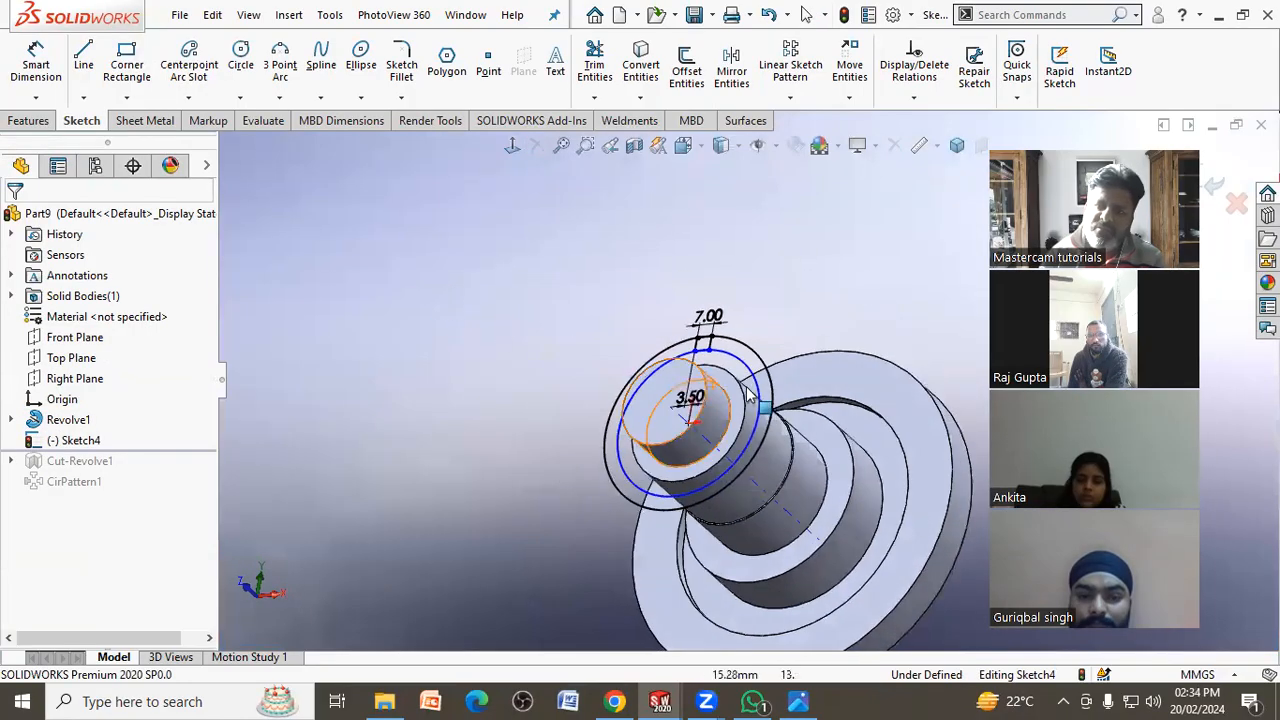
scroll(775, 402, down, 4)
scroll(624, 250, down, 4)
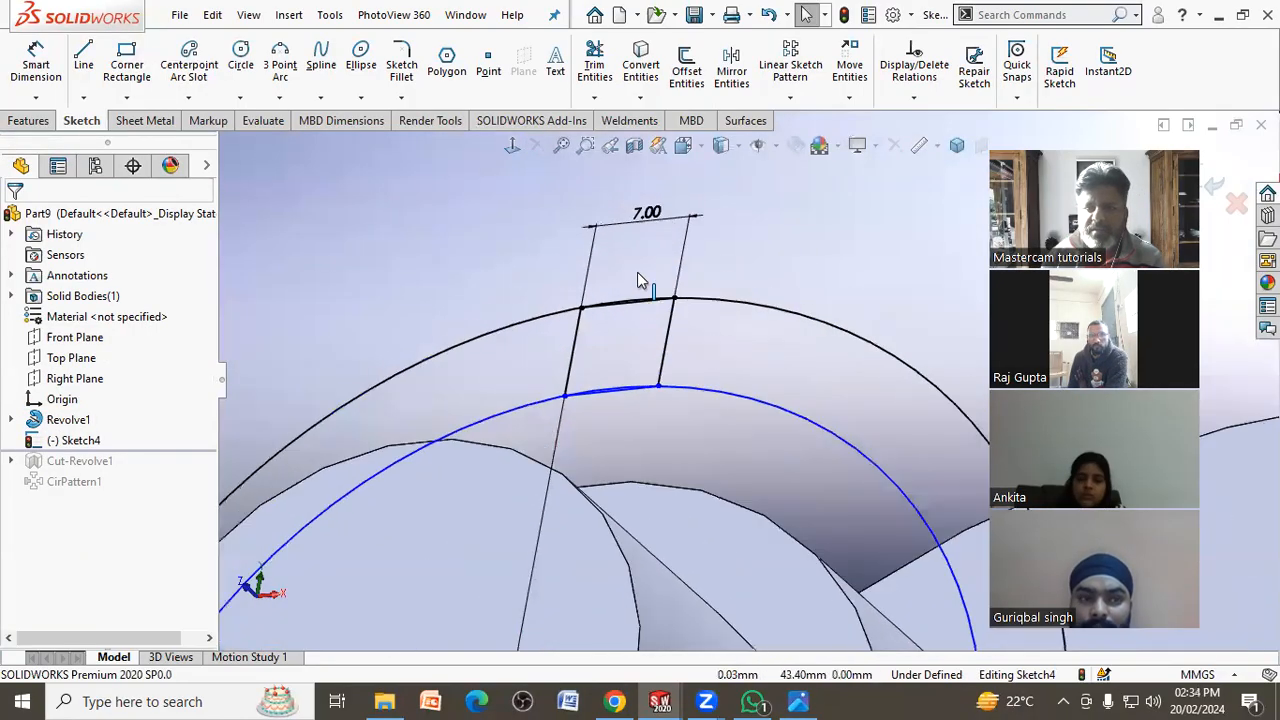
scroll(637, 330, down, 1)
click(641, 328)
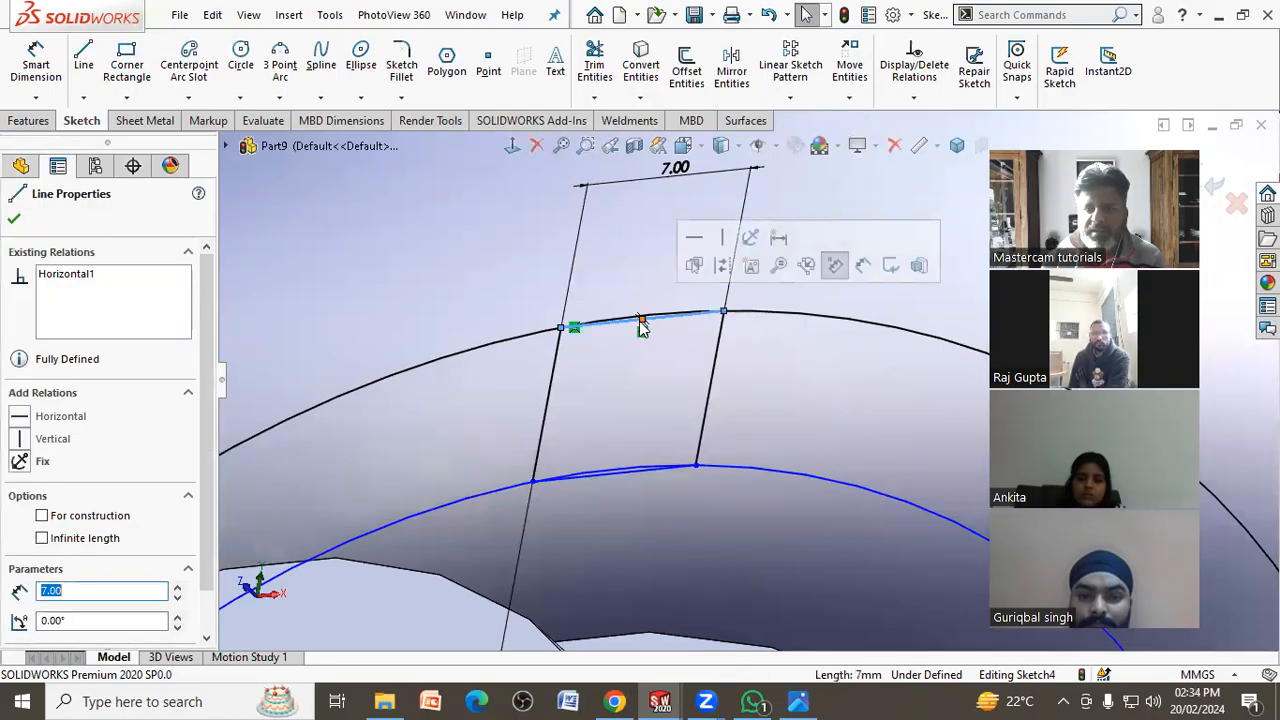
click(649, 359)
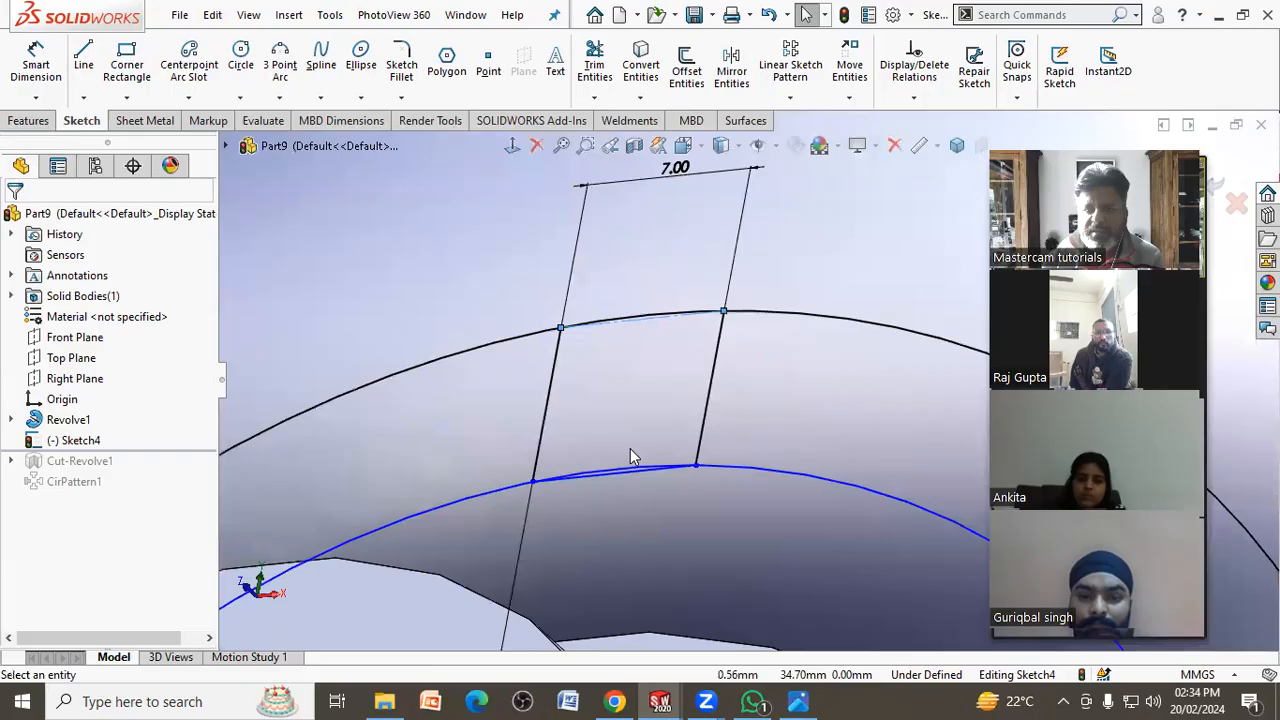
click(628, 474)
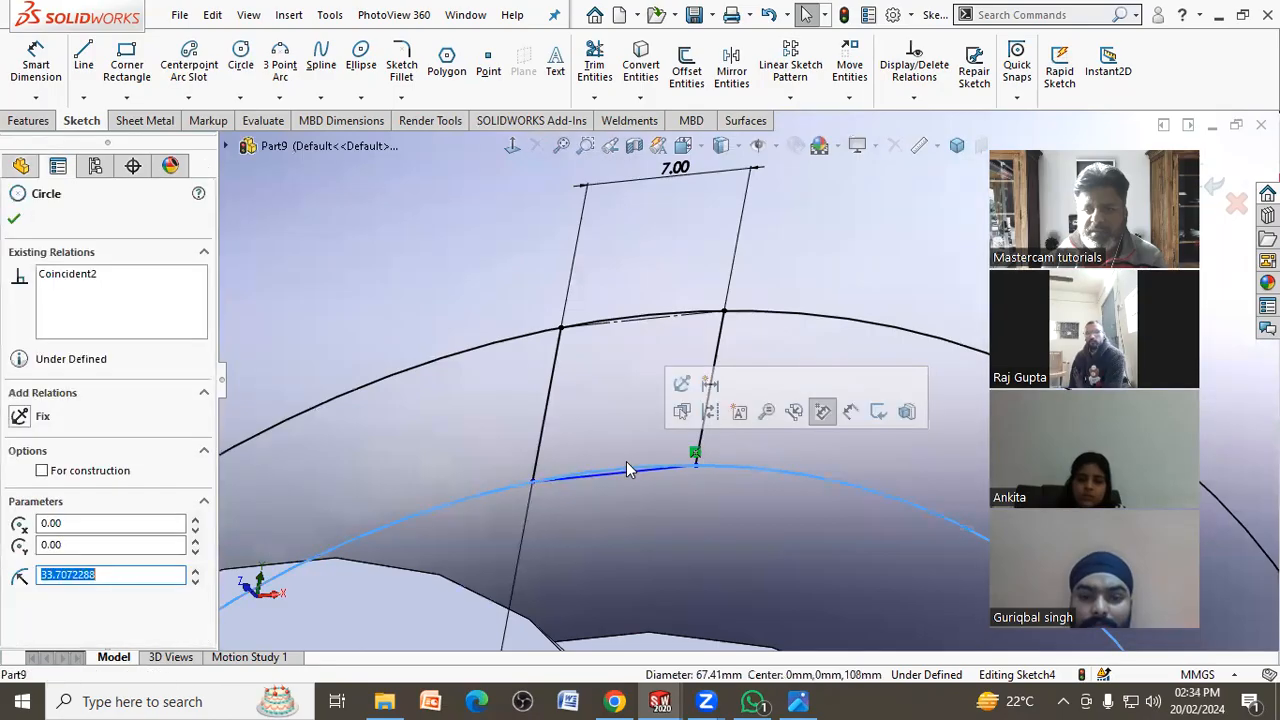
click(624, 482)
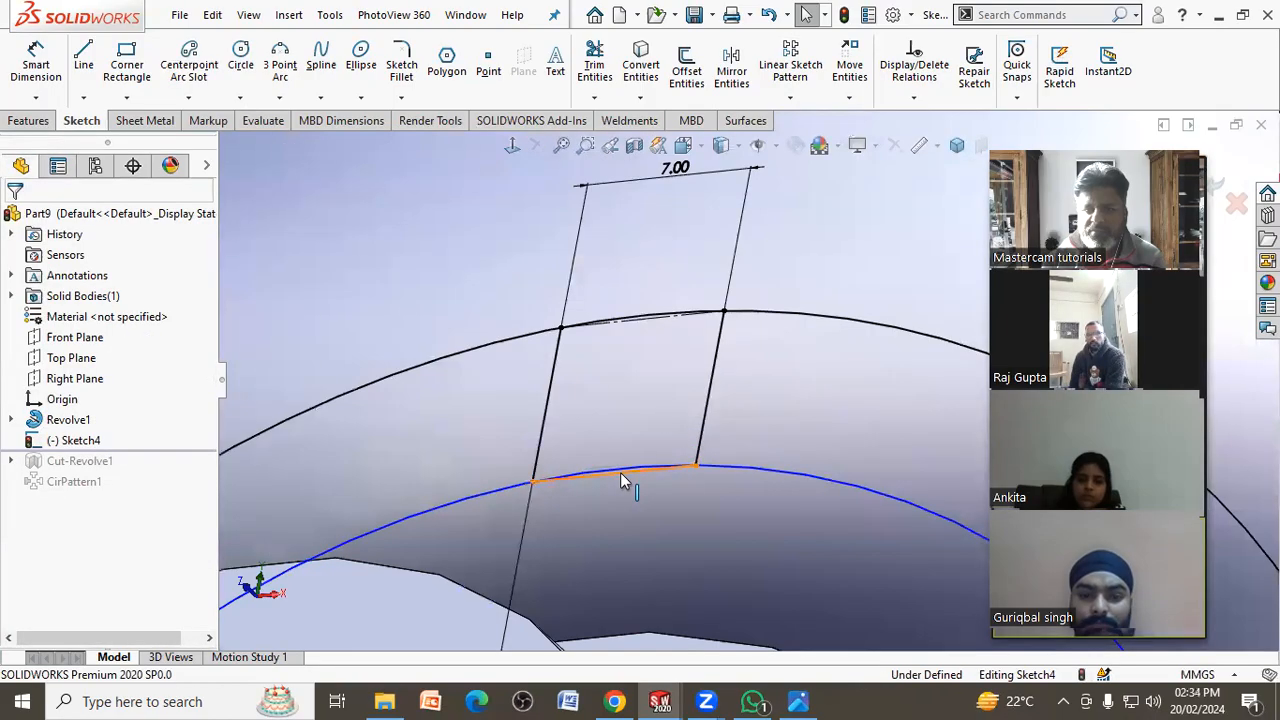
click(620, 472)
click(709, 419)
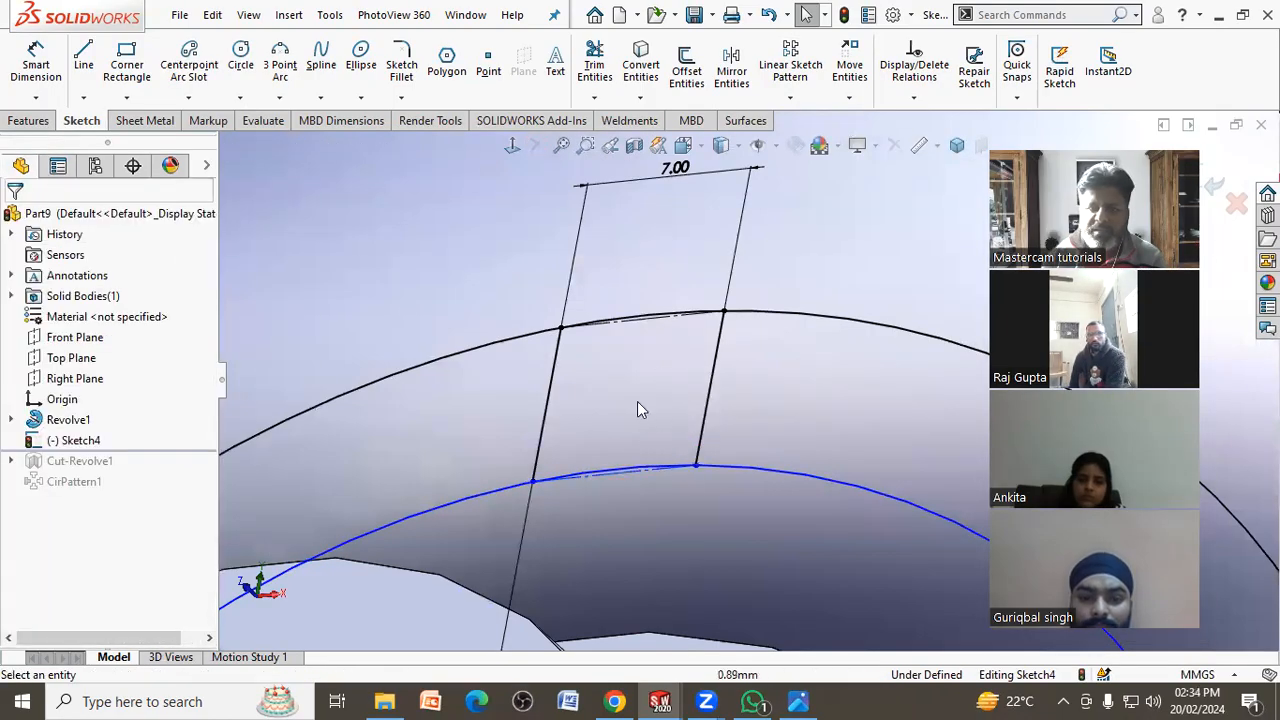
scroll(637, 400, up, 5)
scroll(637, 399, up, 5)
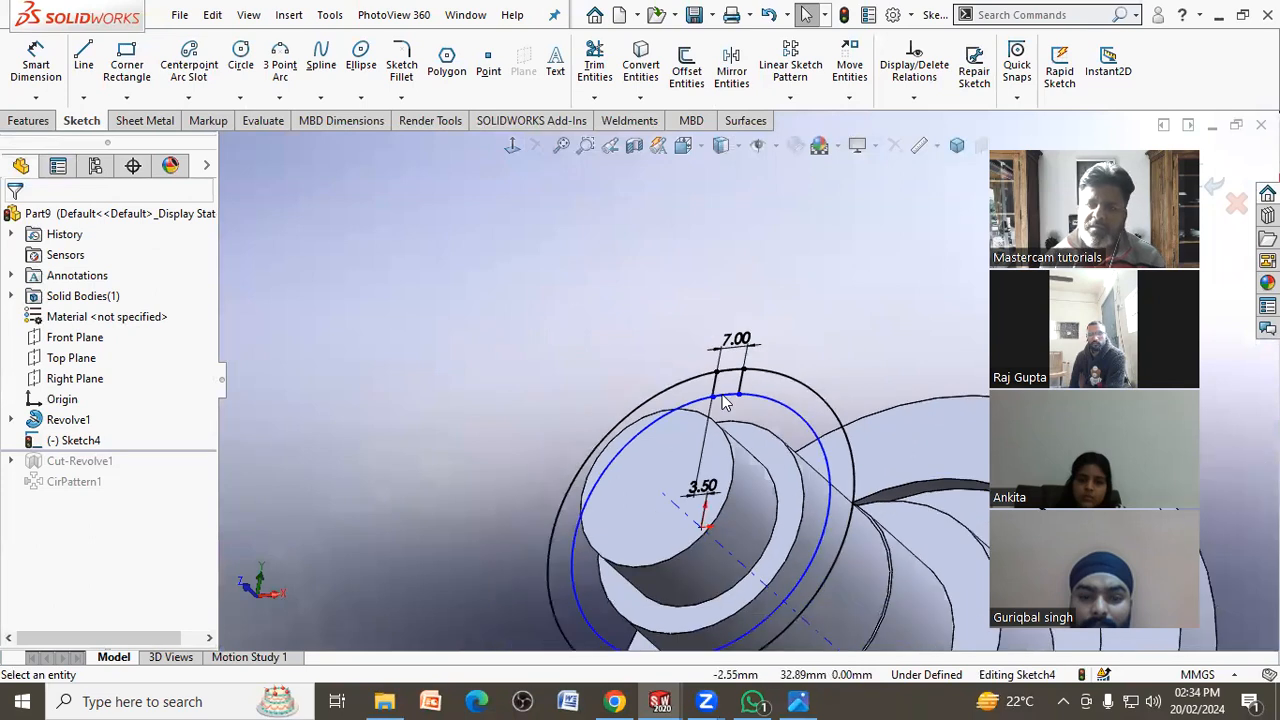
click(795, 425)
ctrl+click(782, 400)
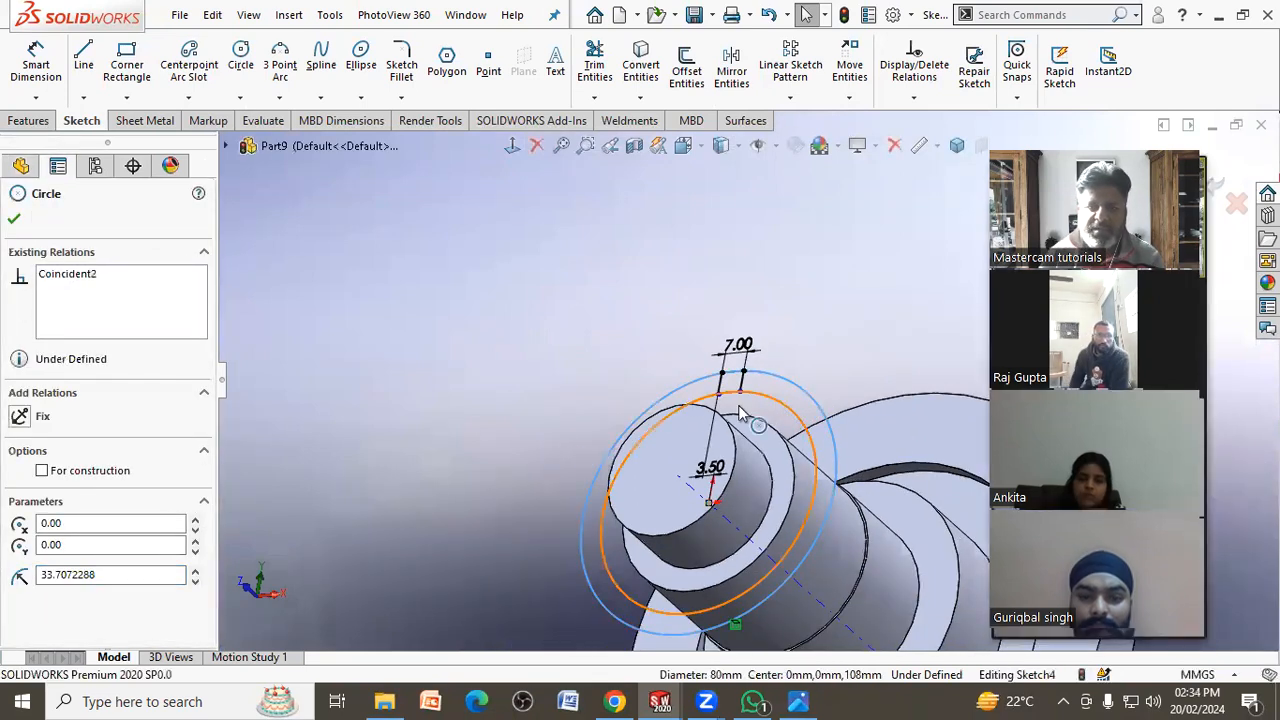
click(24, 566)
click(563, 403)
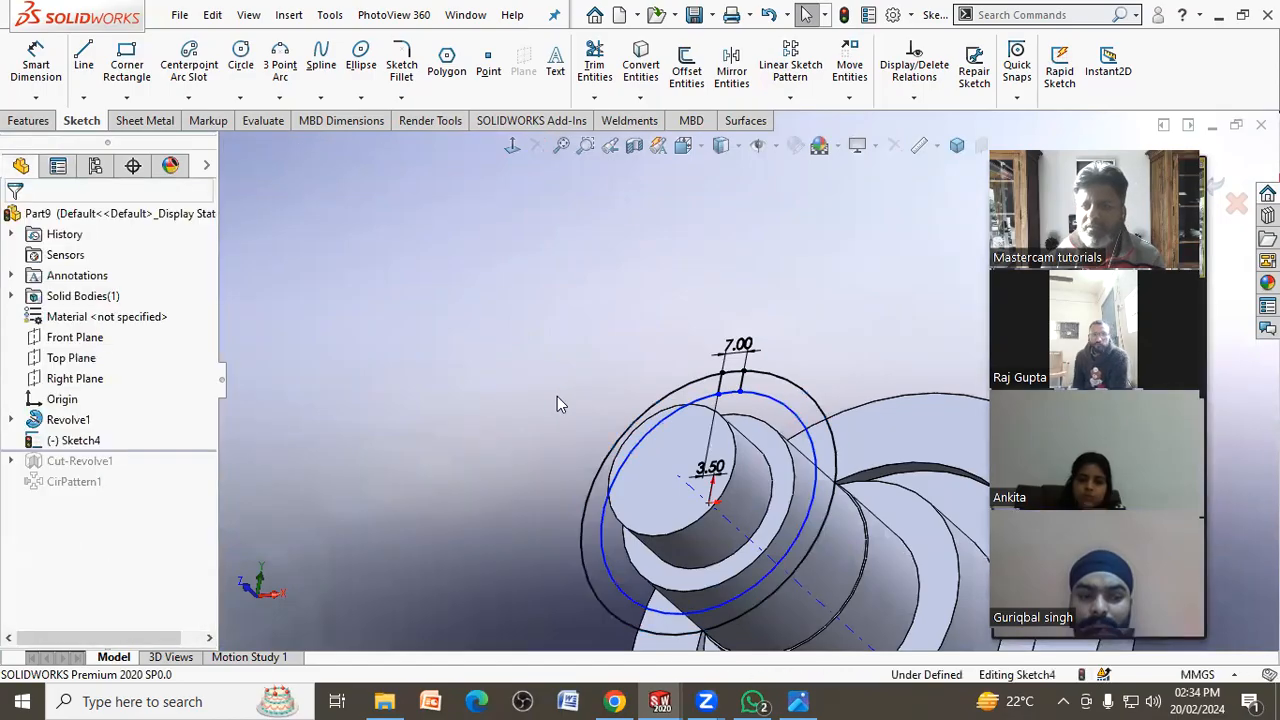
Dimension the inner sketch circle's diameter as 23*2, giving 46 mm
scroll(965, 417, down, 1)
scroll(746, 374, up, 2)
click(36, 62)
click(762, 381)
click(776, 362)
text(2)
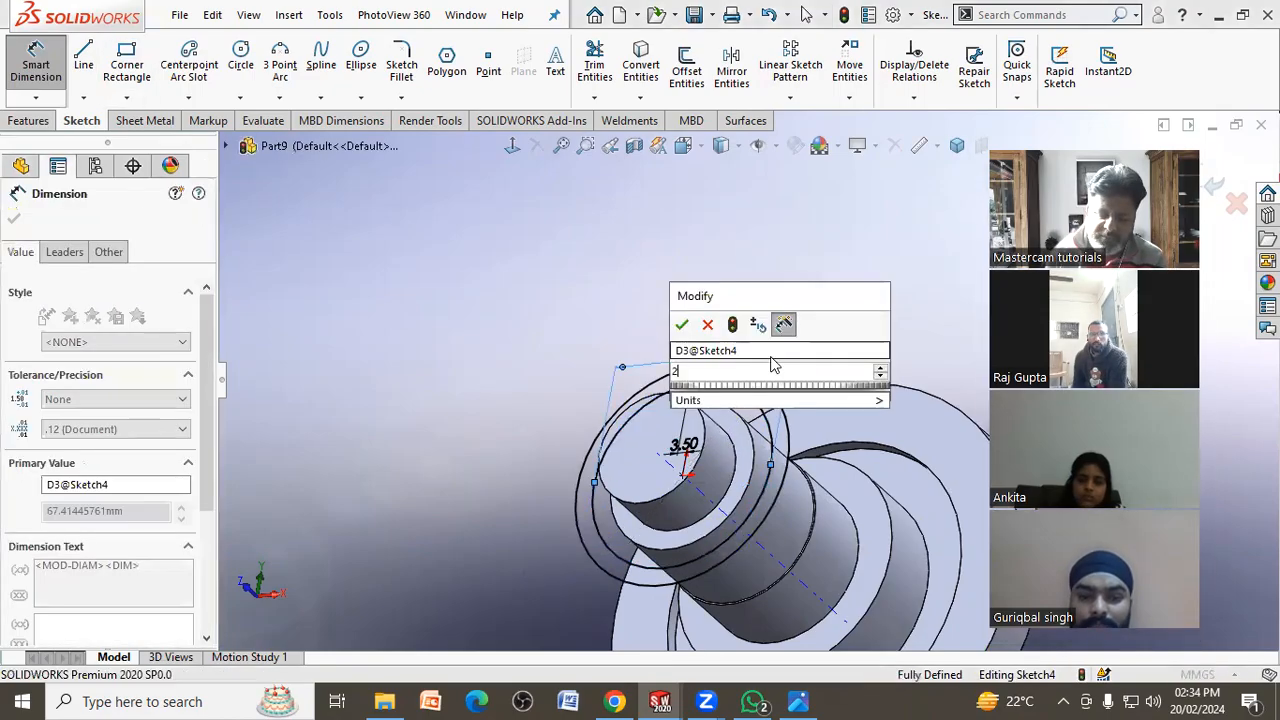
text(3)
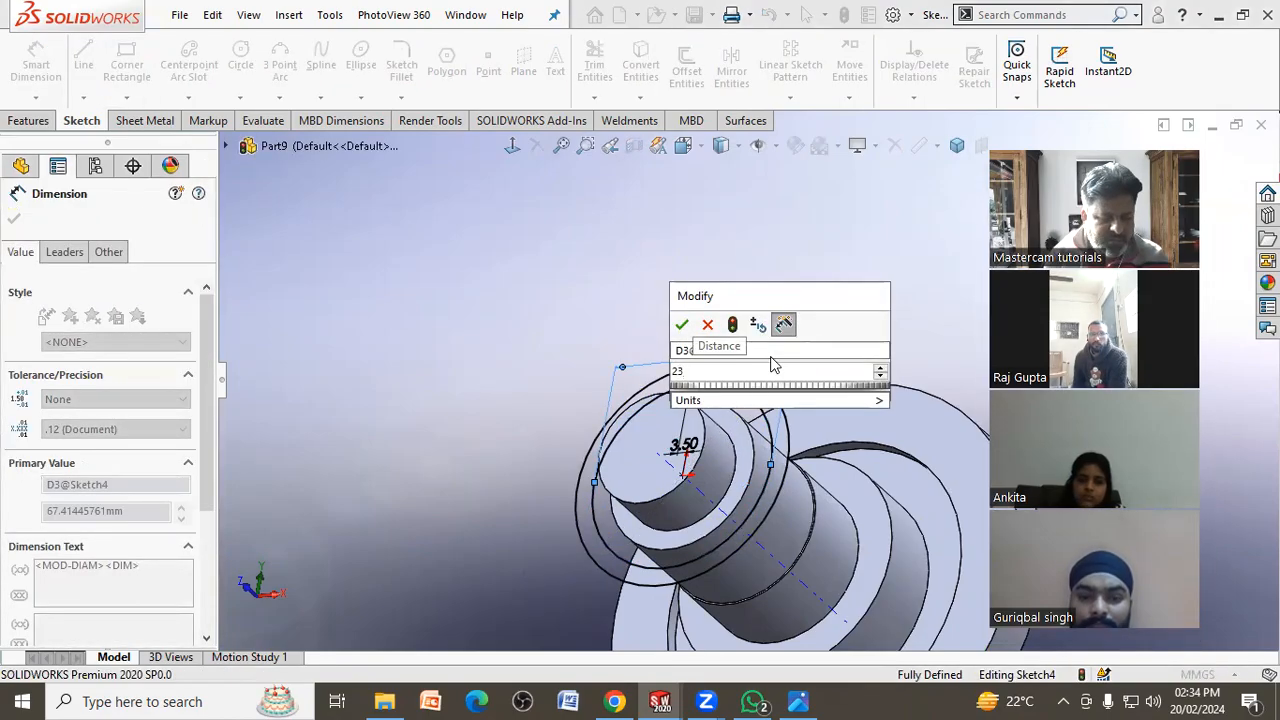
text(*2)
key(Return)
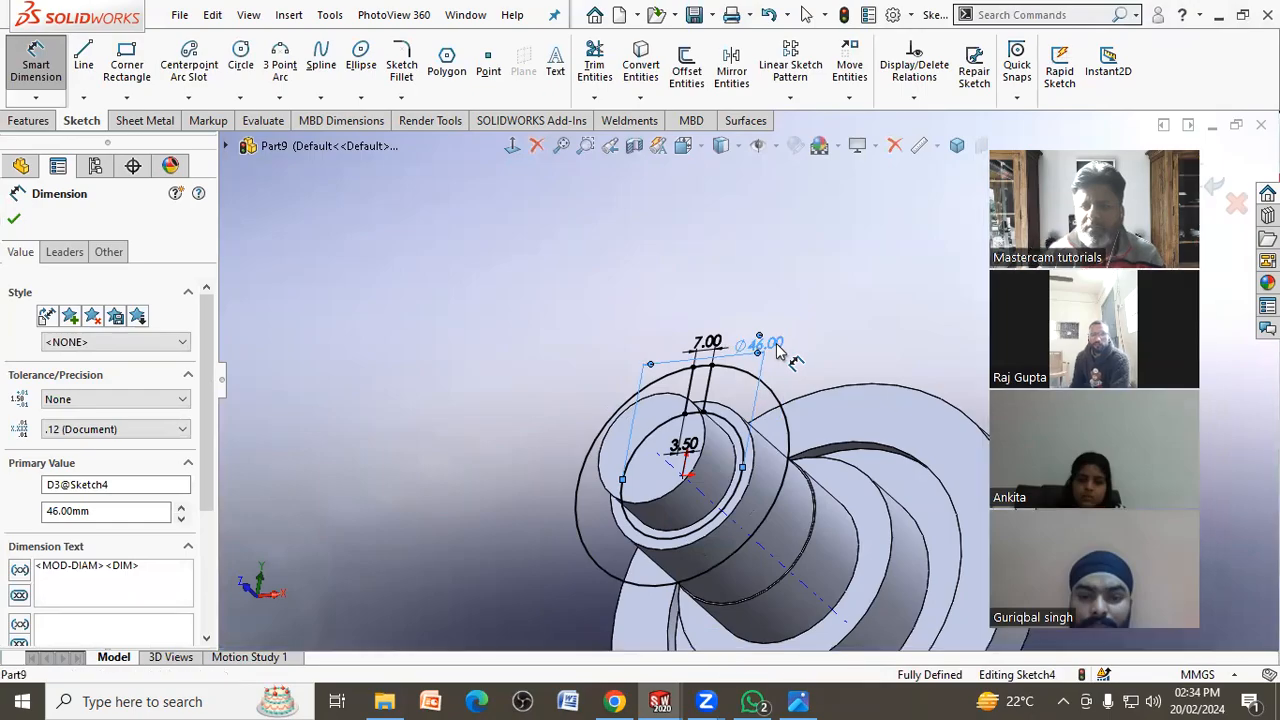
Change the inner circle's diameter dimension to 23 mm
double_click(768, 344)
text(23)
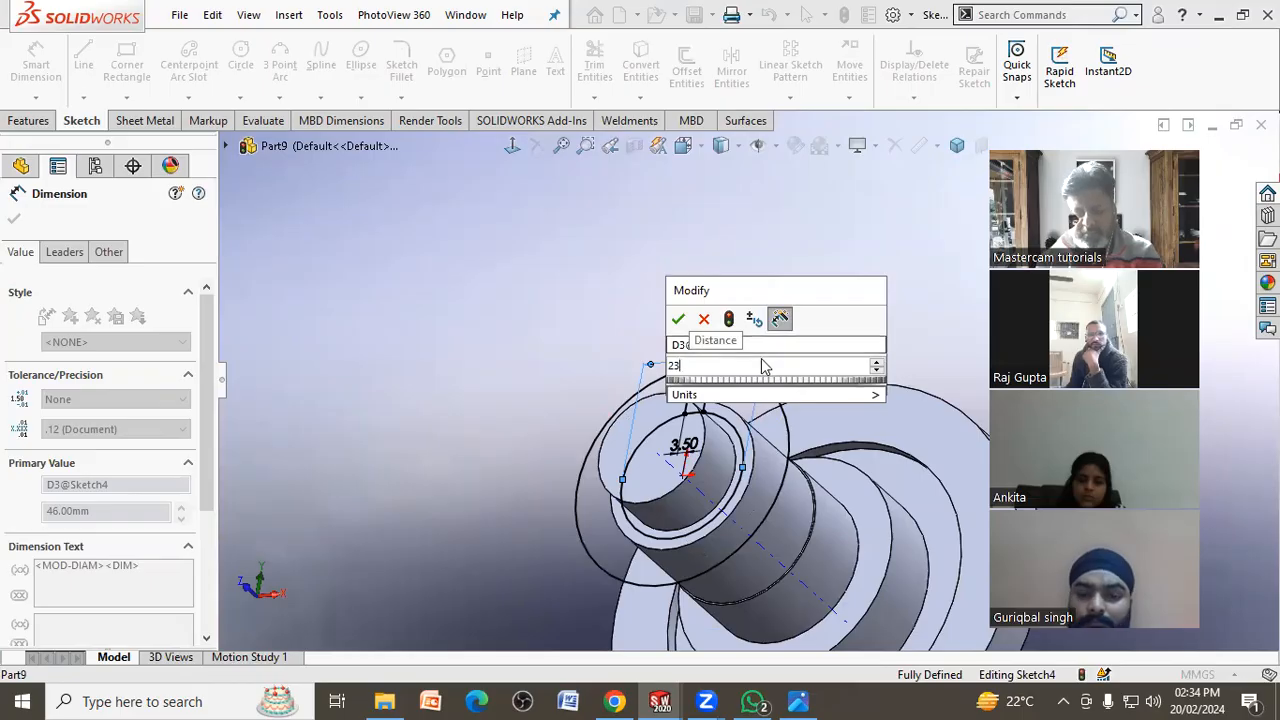
key(Return)
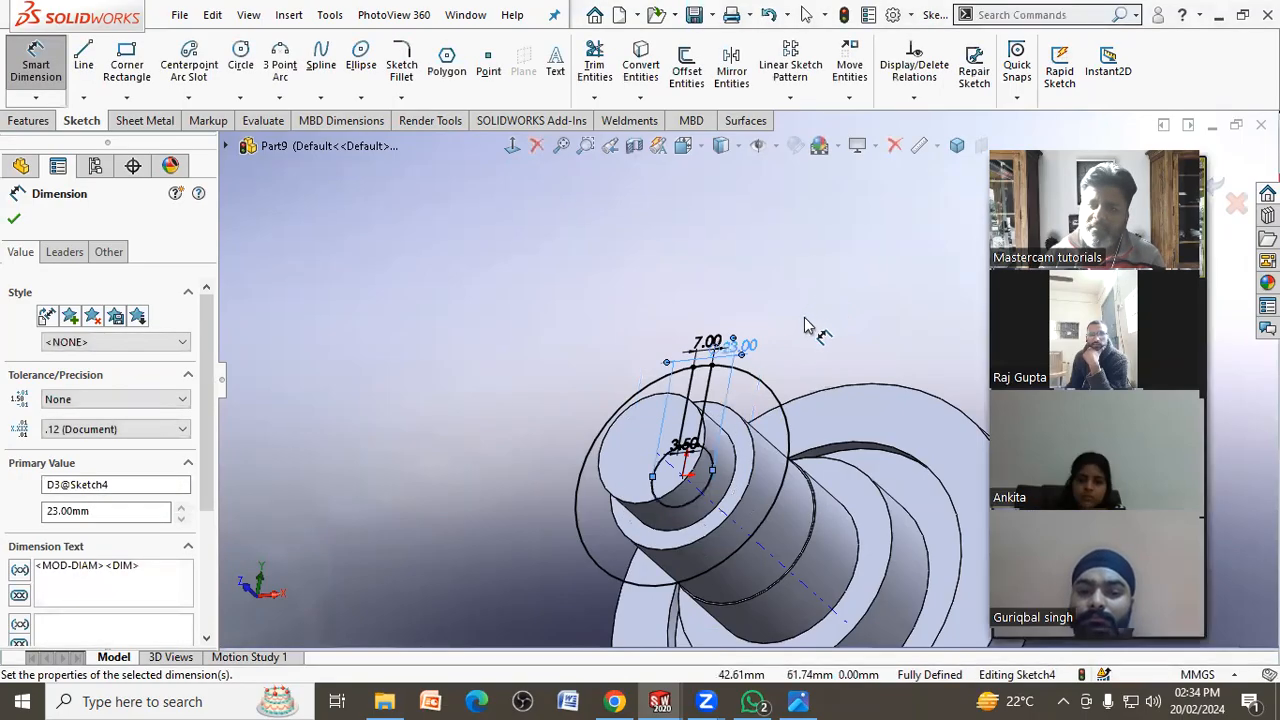
Check the spline root radius on the WhatsApp reference drawing, set the inner circle's diameter to 23*2 (46 mm), and end dimensioning
double_click(746, 345)
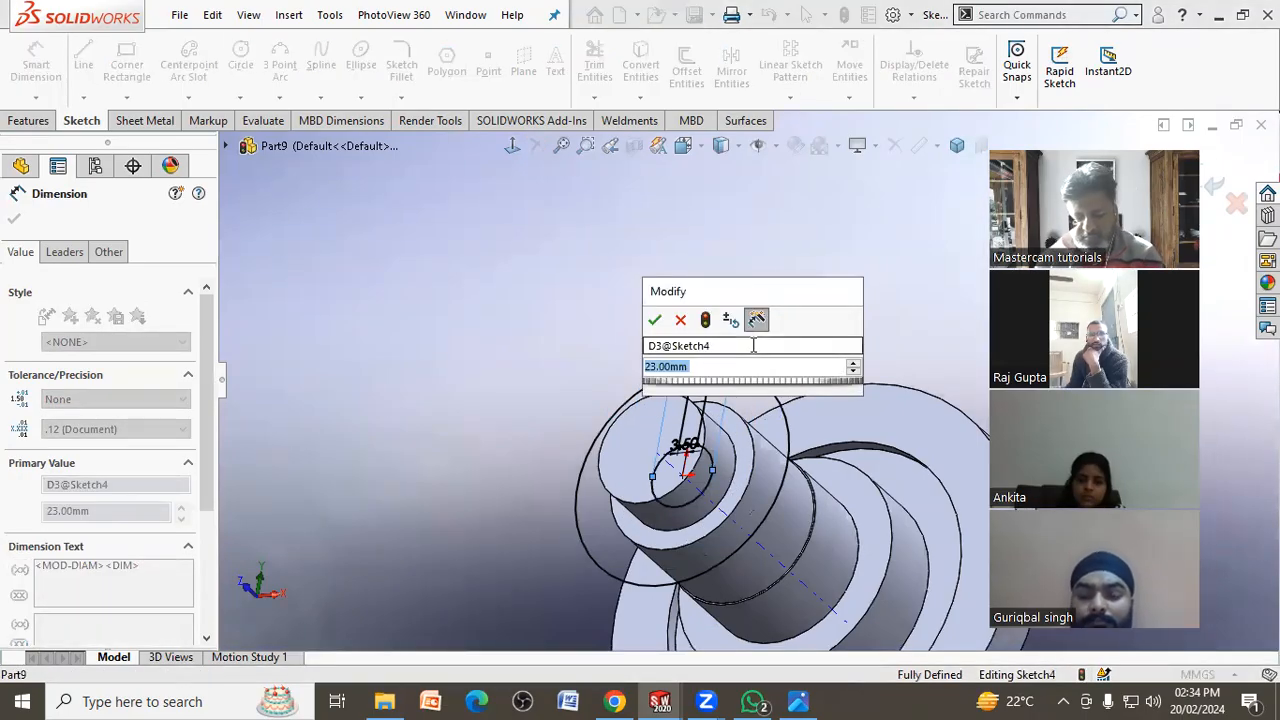
click(755, 701)
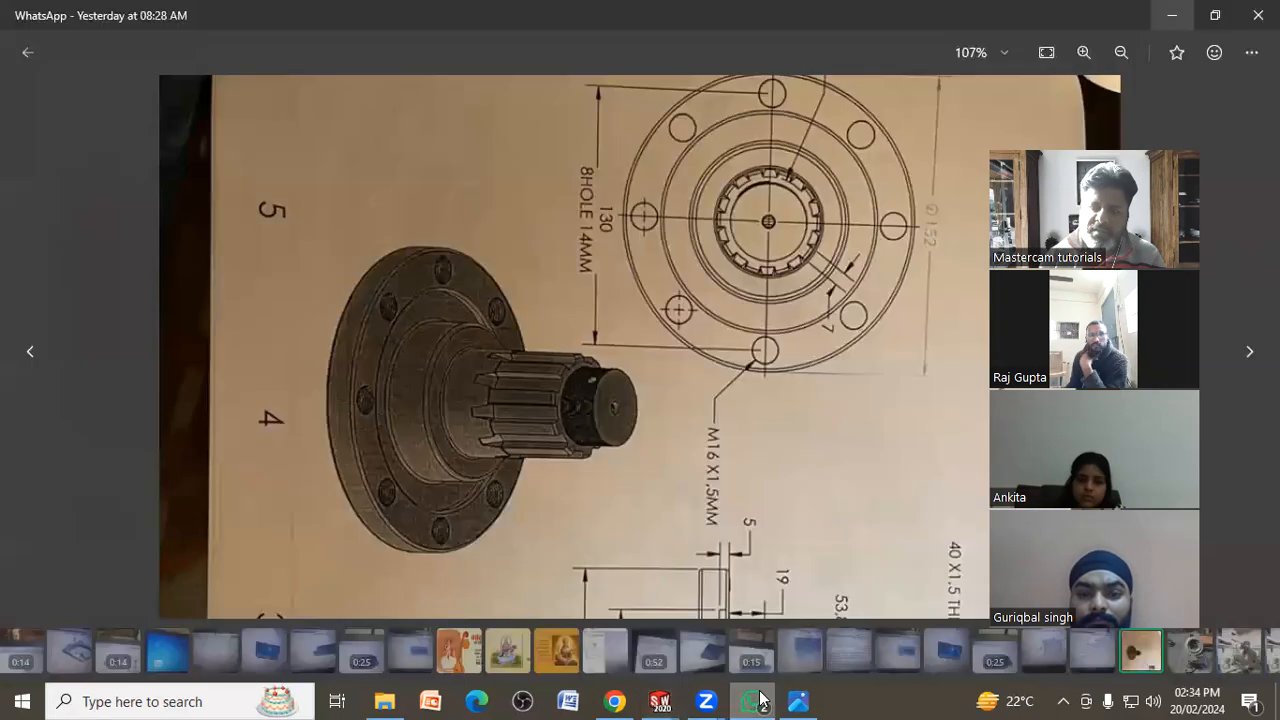
scroll(728, 484, up, 2)
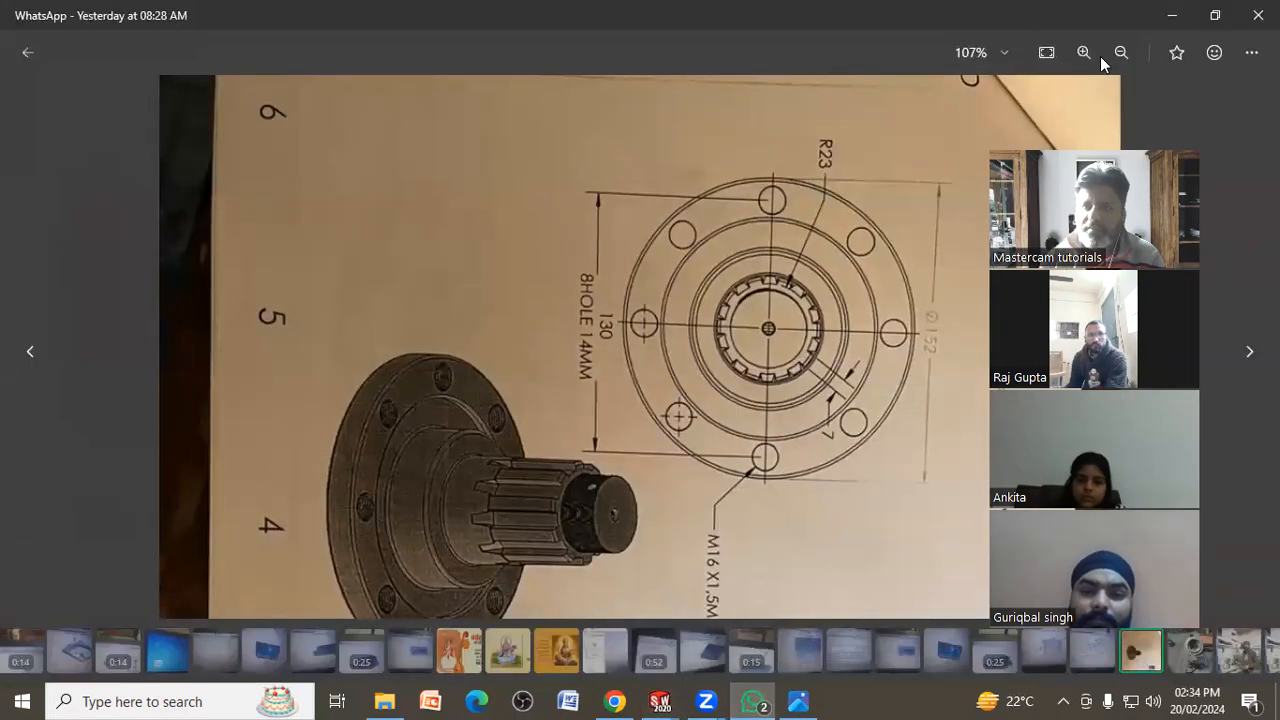
click(1162, 22)
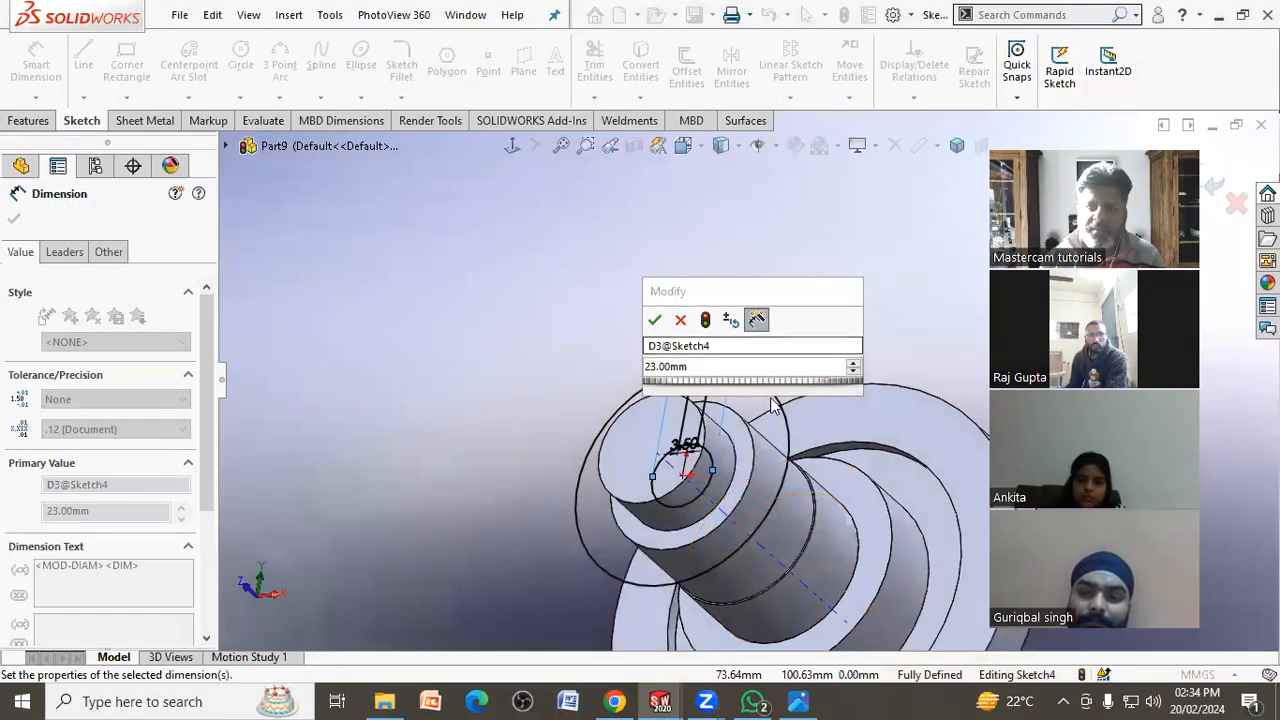
click(712, 374)
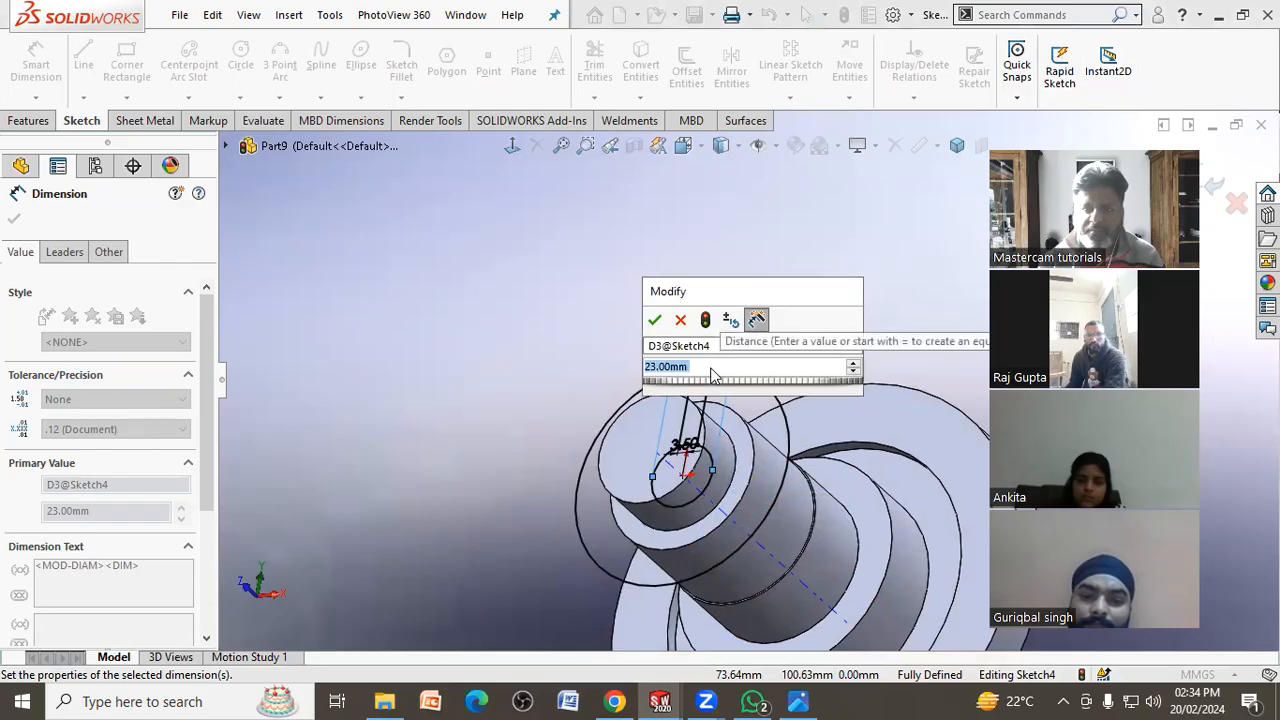
text(23)
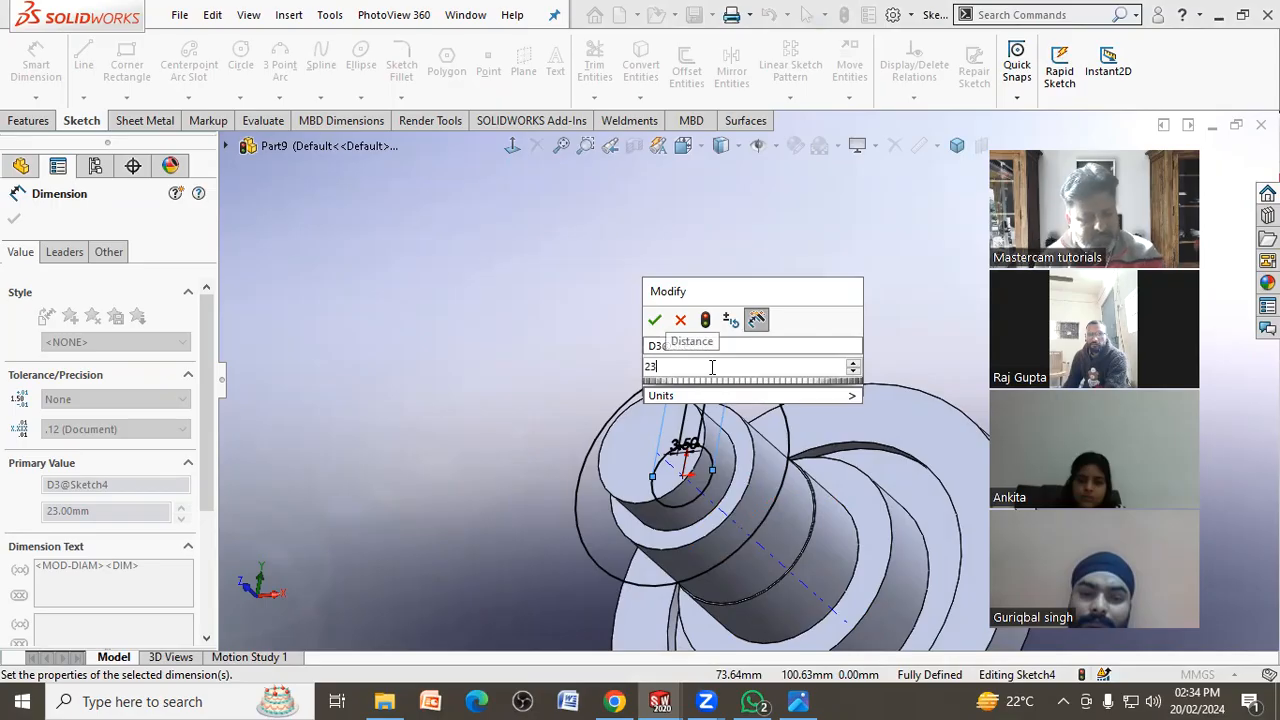
text(*2)
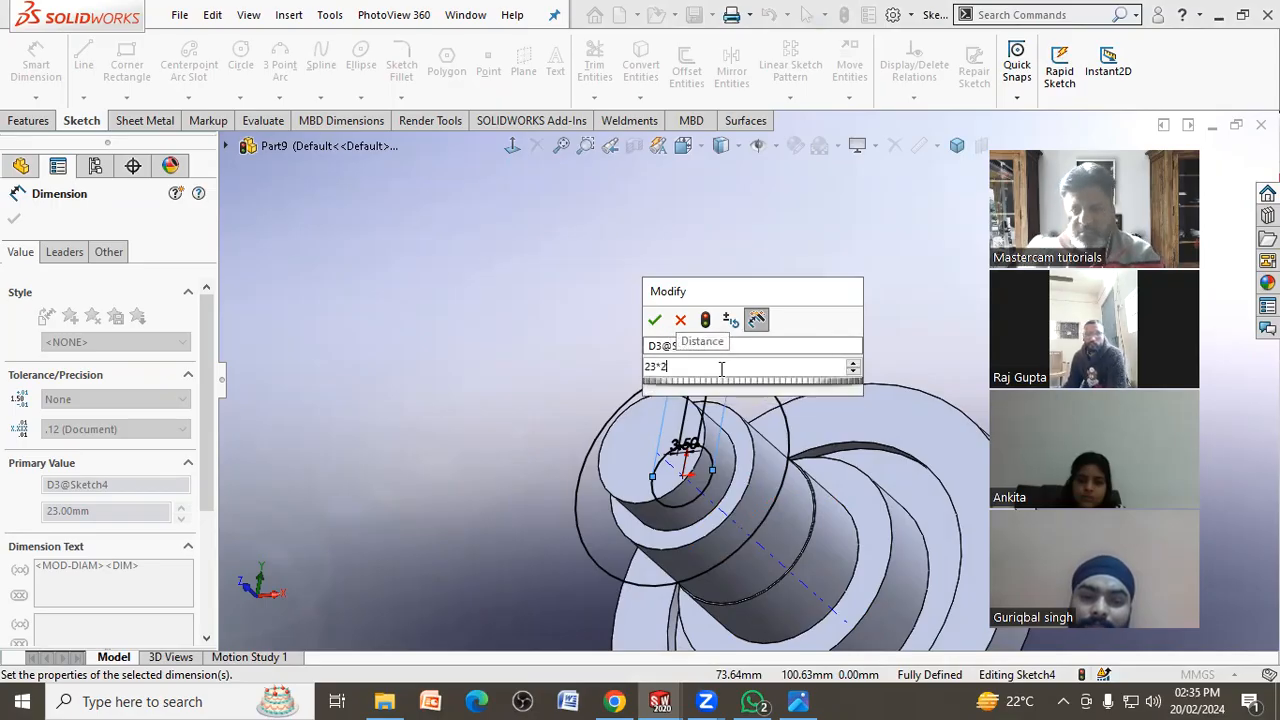
key(Return)
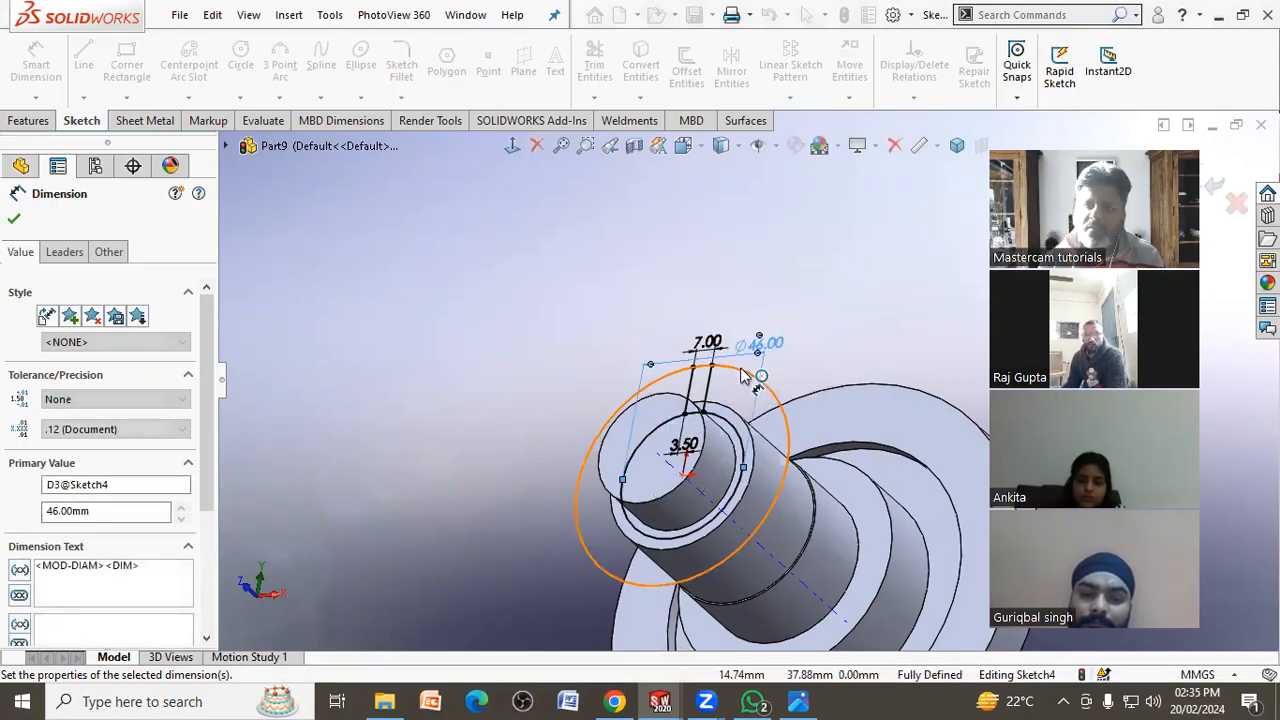
click(486, 346)
middle_drag(499, 334, 515, 438)
key(Escape)
right_click(459, 361)
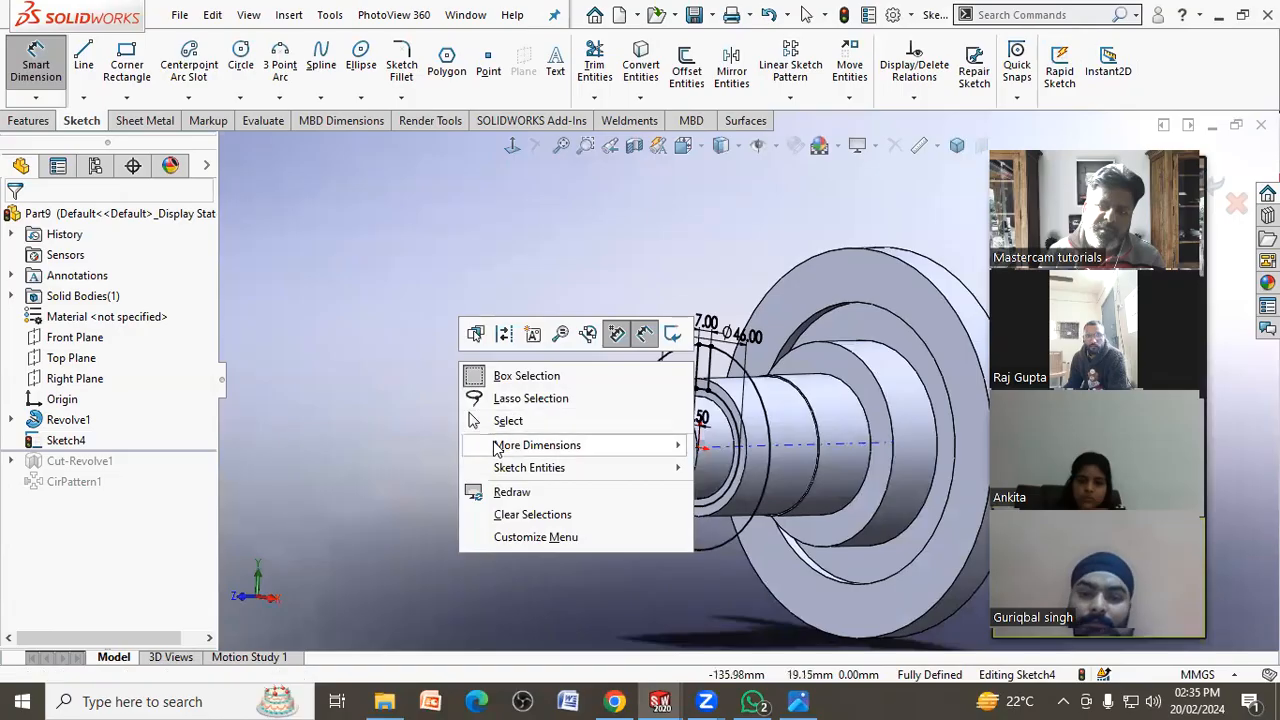
click(505, 421)
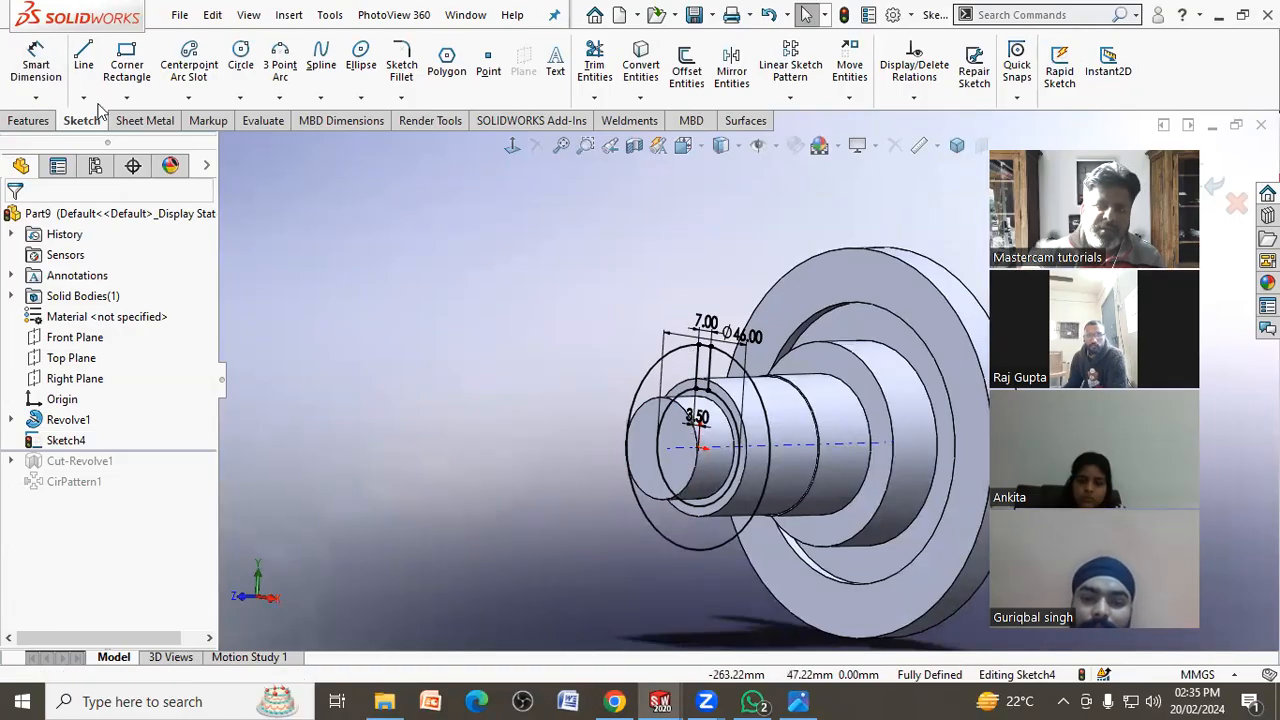
Cut-extrude the 7 mm wide region between the 46 mm circle and the shoulder's outer edge, blind to 43 mm depth
click(30, 121)
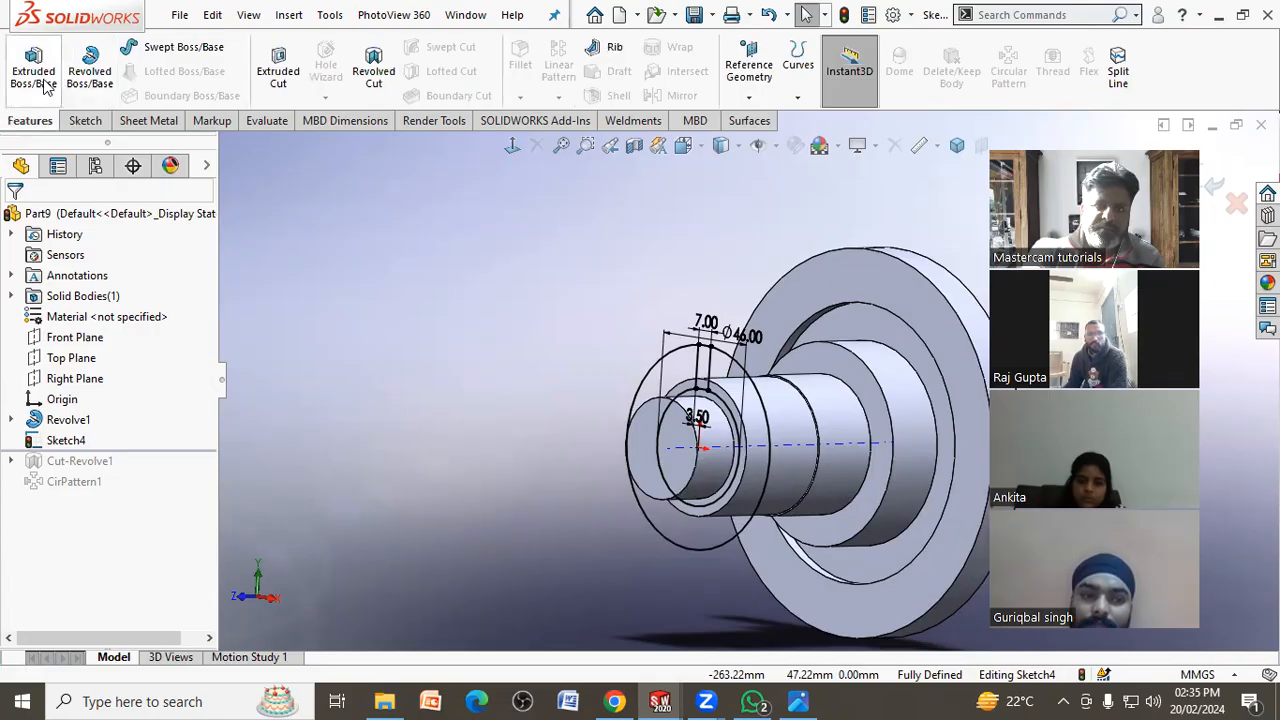
click(278, 70)
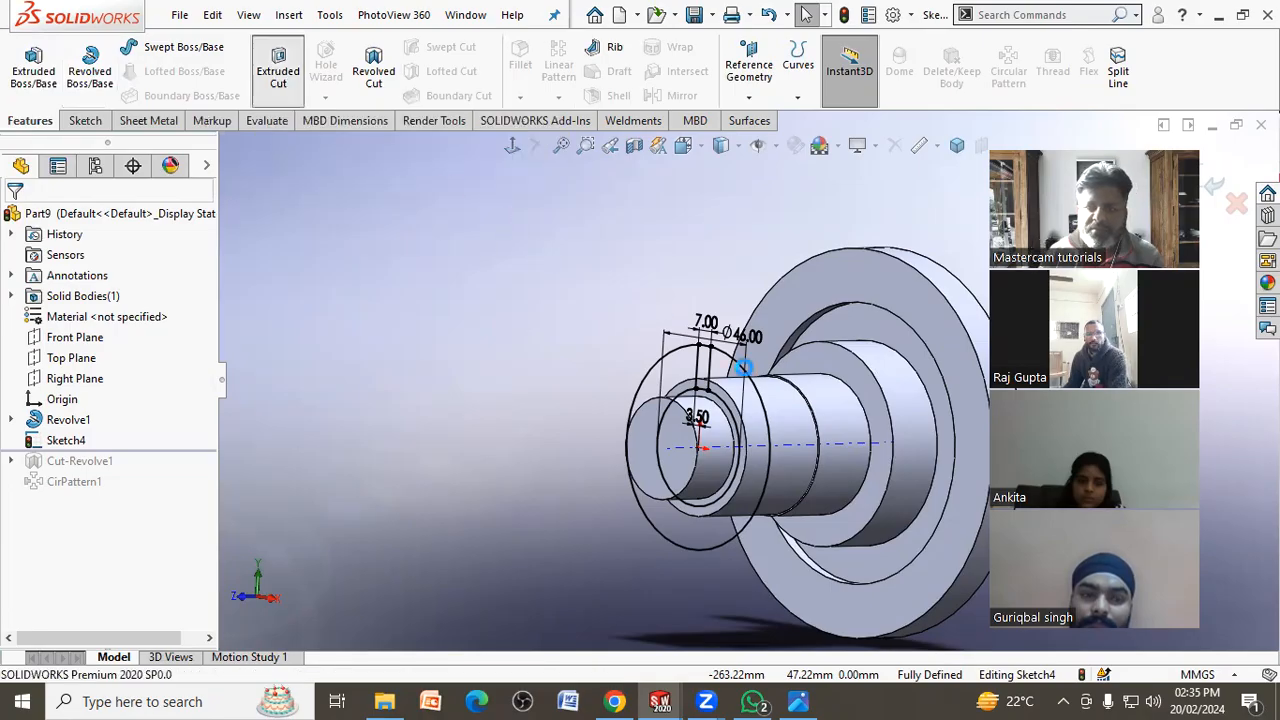
scroll(729, 400, down, 6)
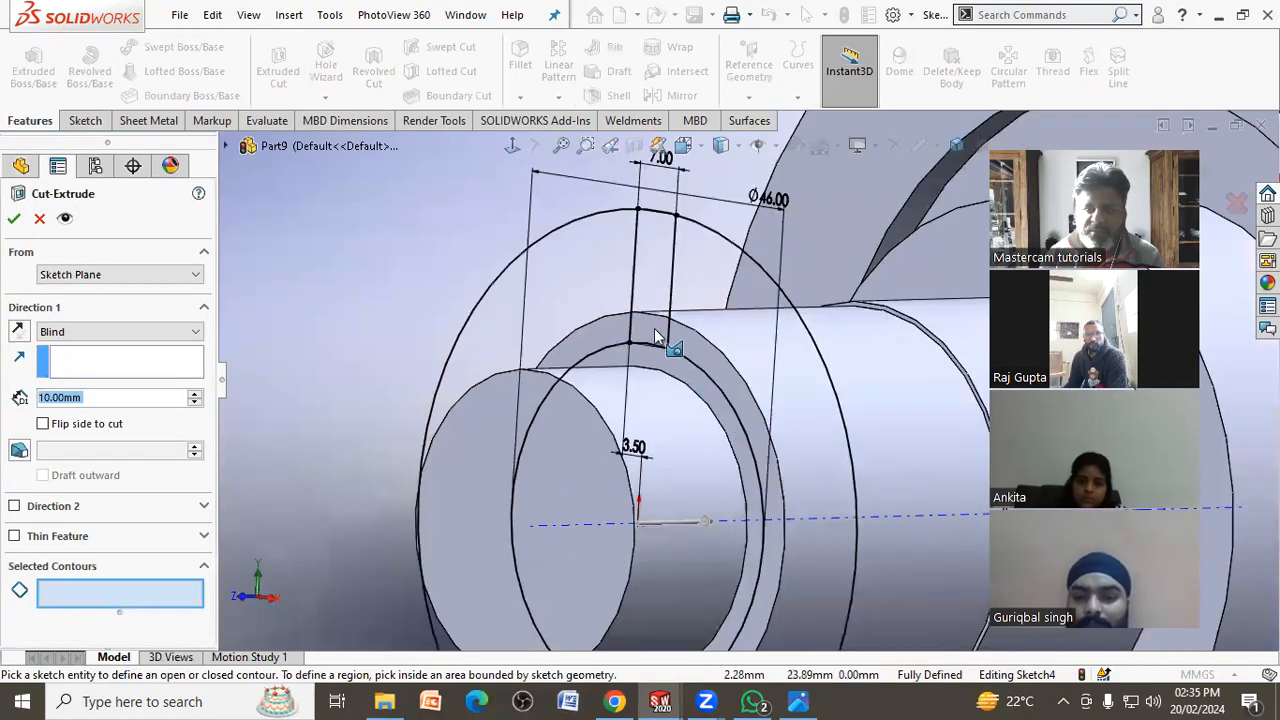
click(648, 347)
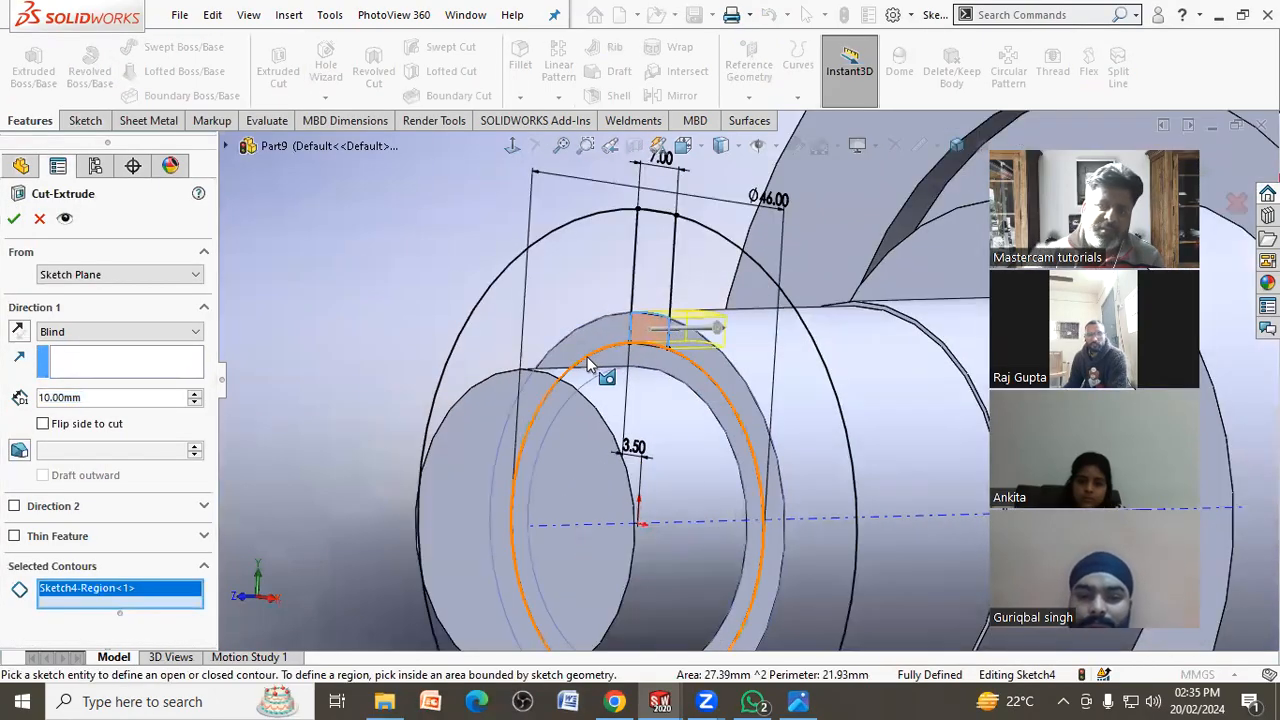
drag(115, 397, 71, 402)
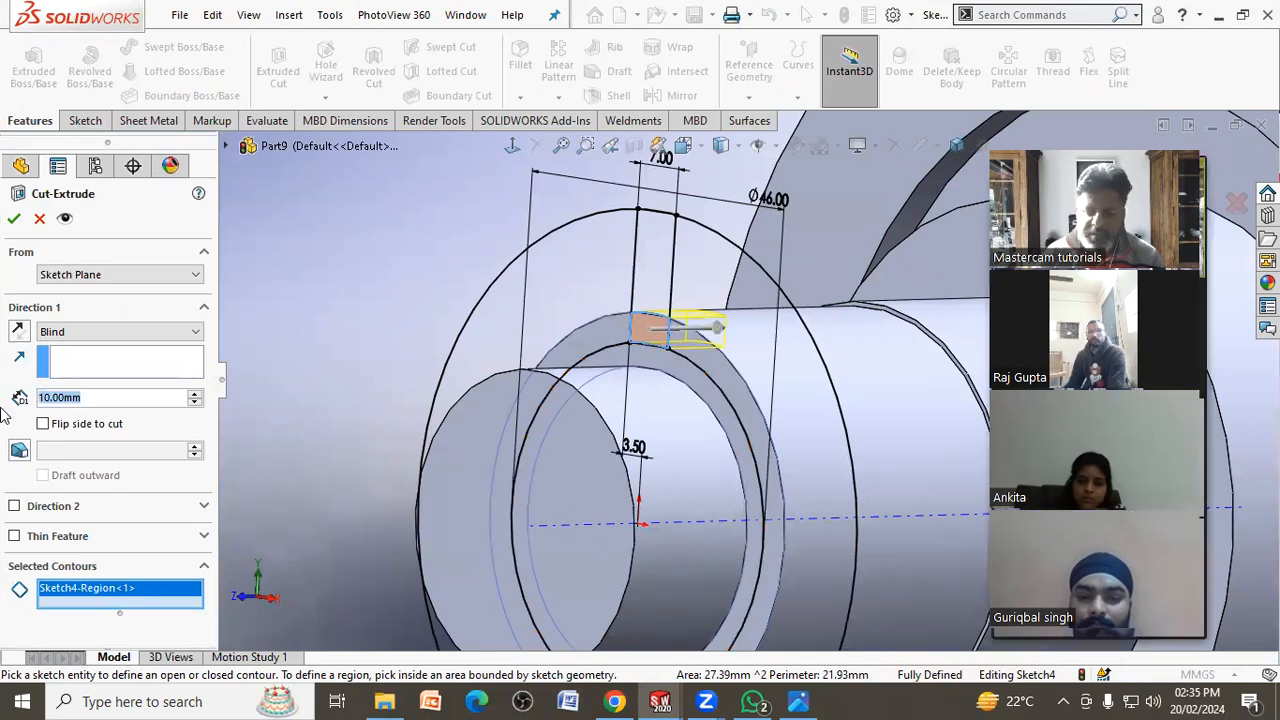
text(43)
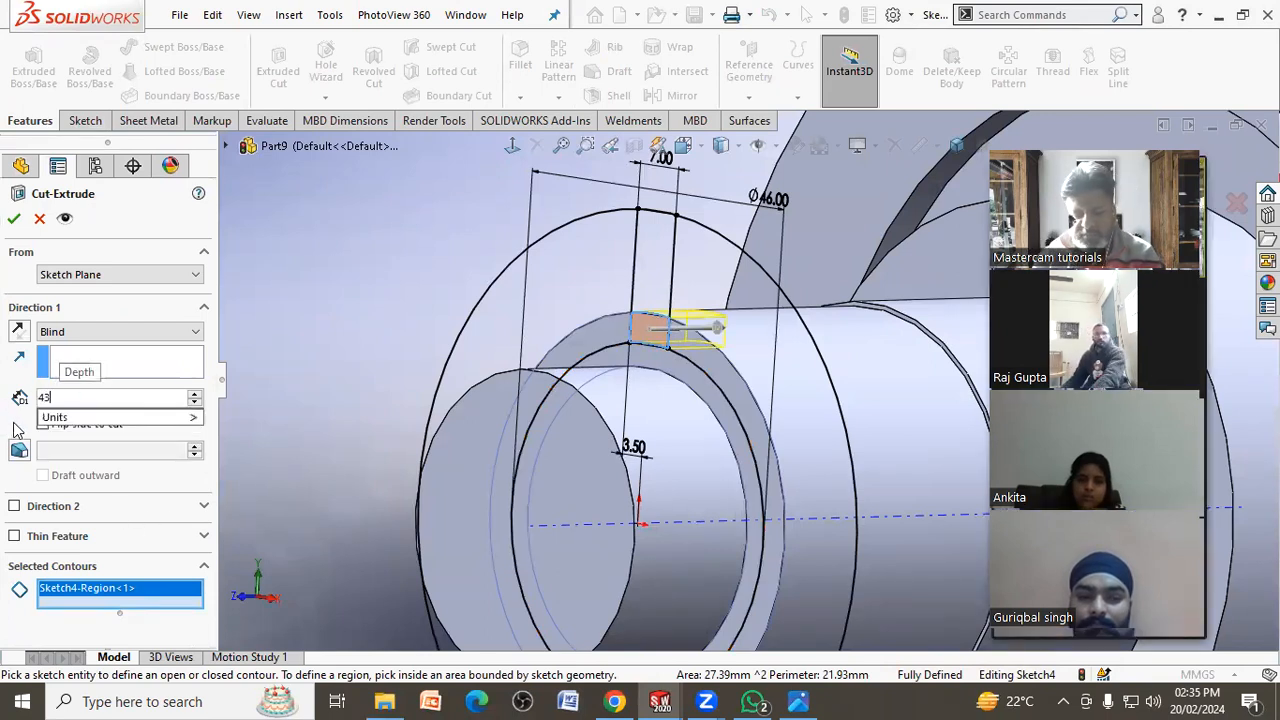
key(Return)
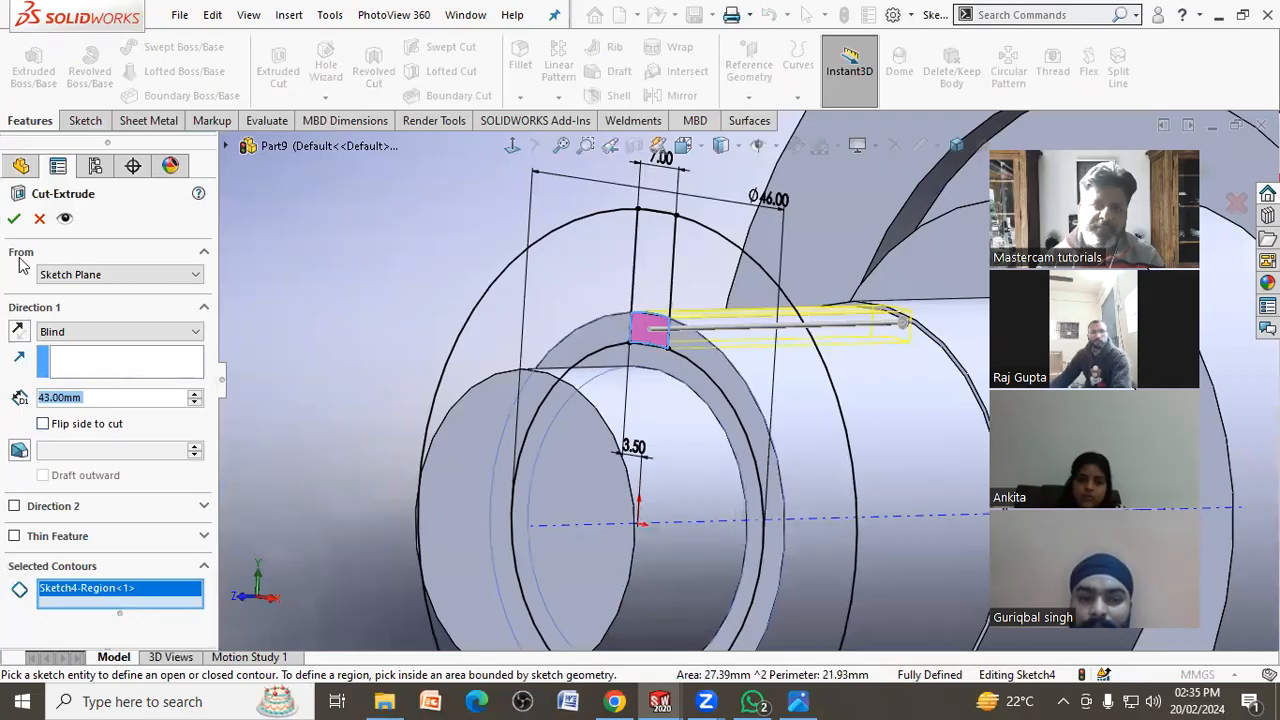
click(14, 218)
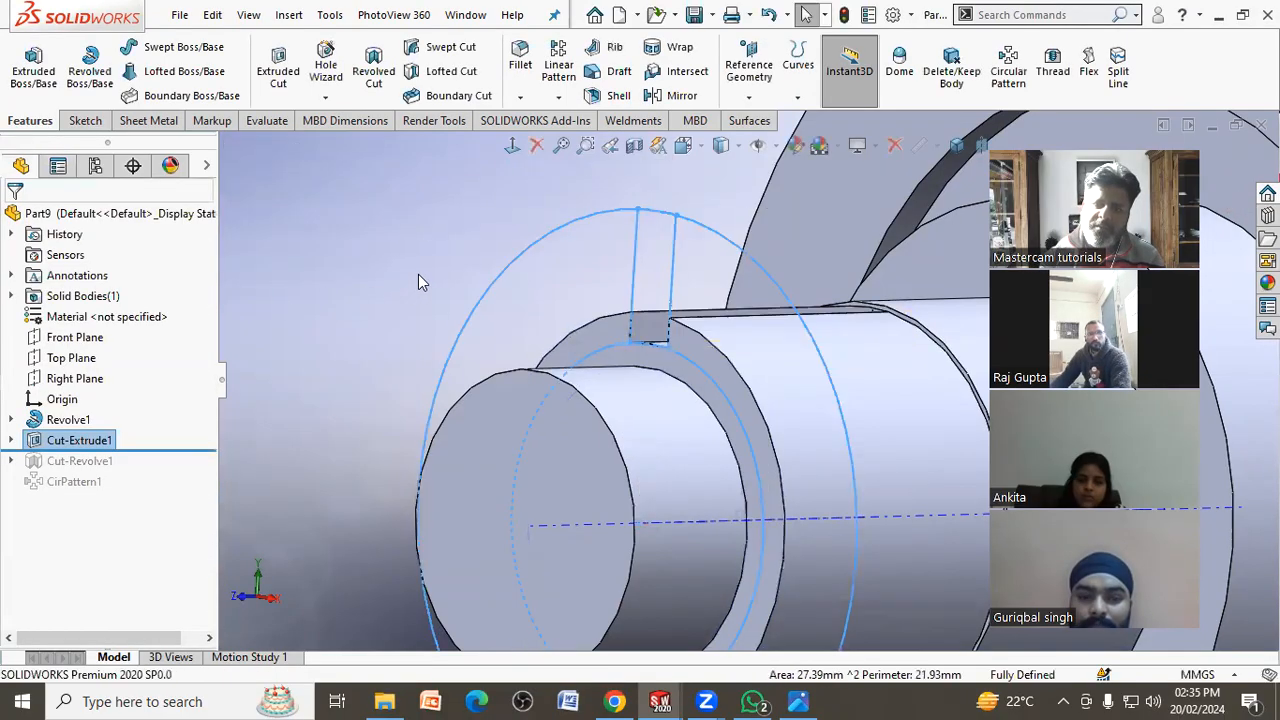
Edit the extruded cut and add the sketch region above the shoulder, up to the outer circle, as a second contour
middle_drag(435, 289, 325, 408)
click(100, 440)
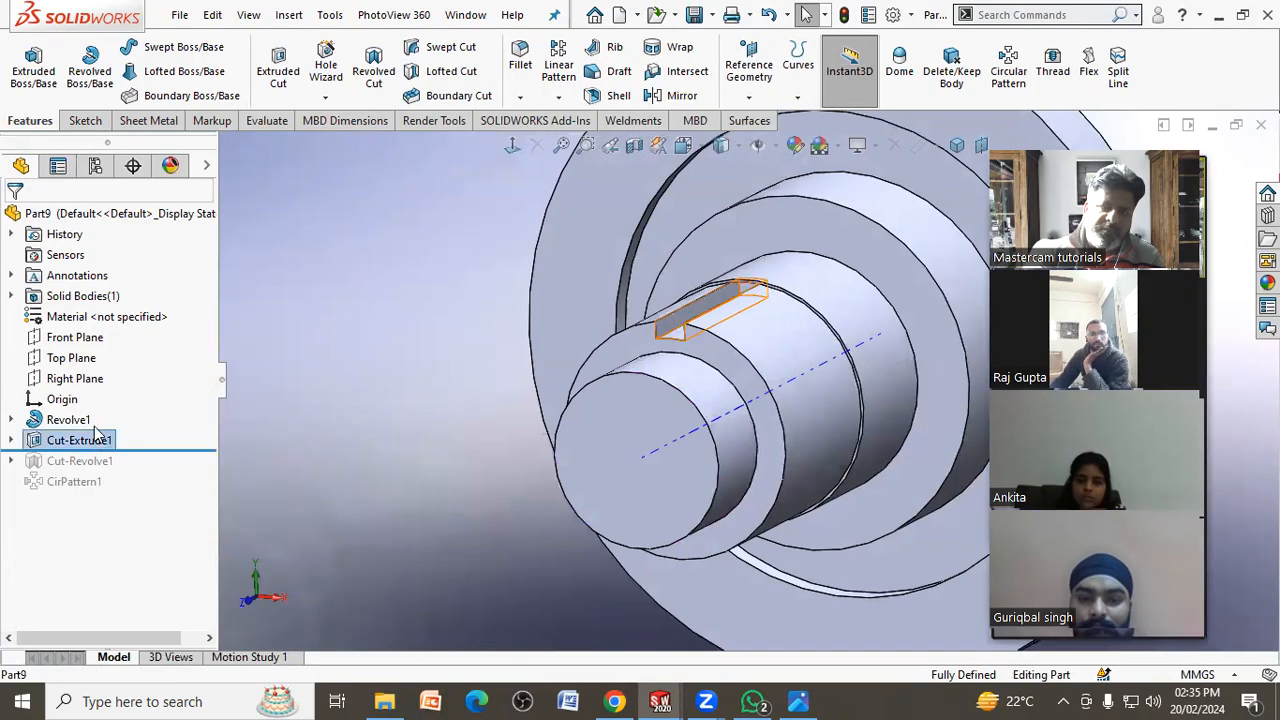
click(131, 384)
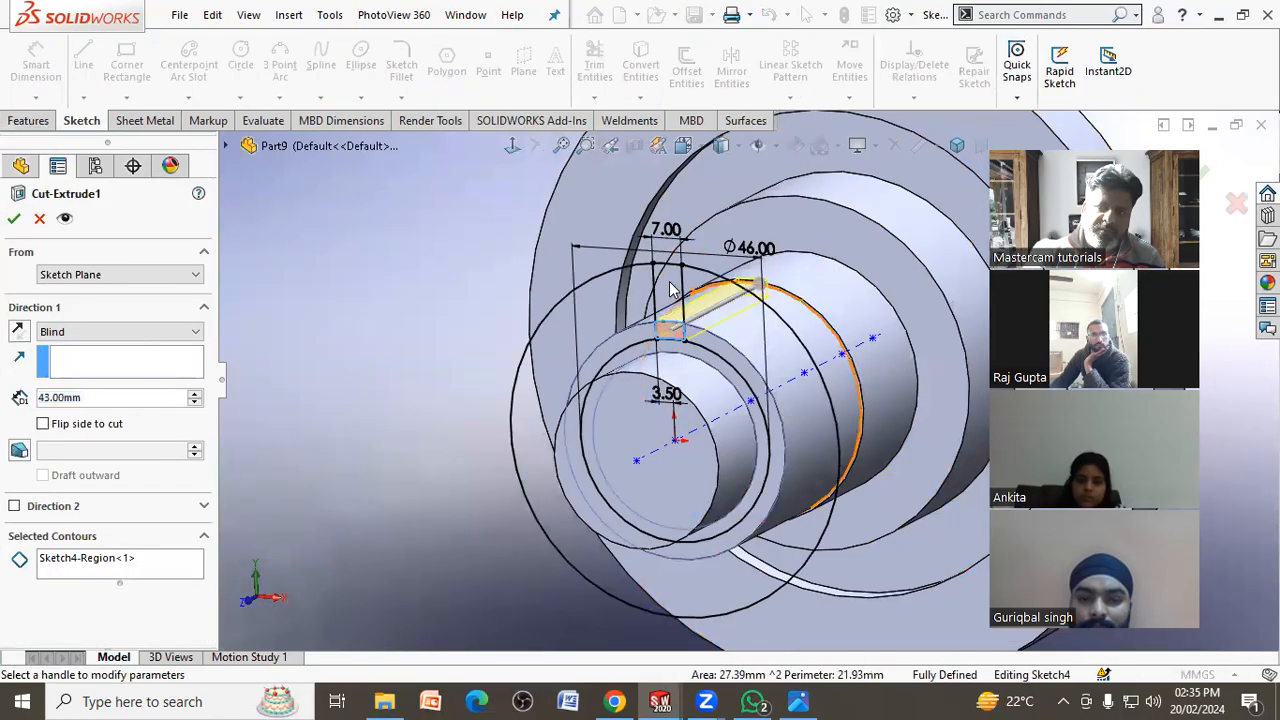
click(137, 558)
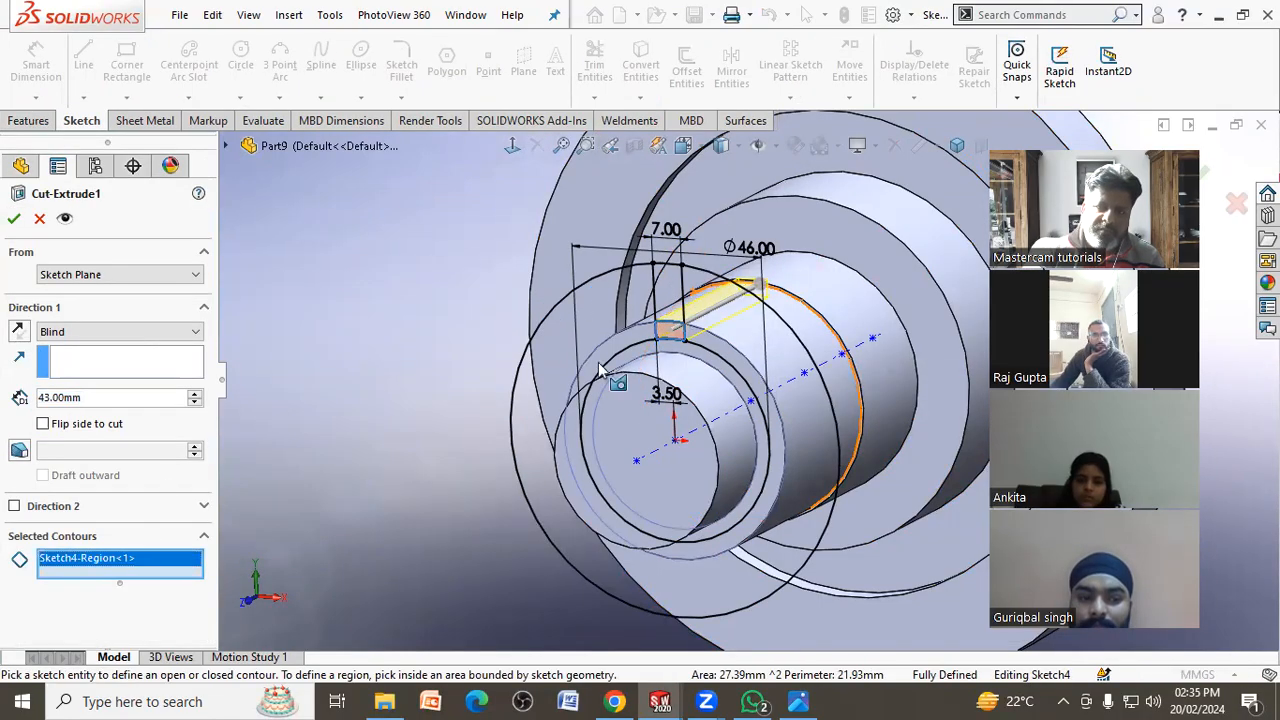
click(668, 295)
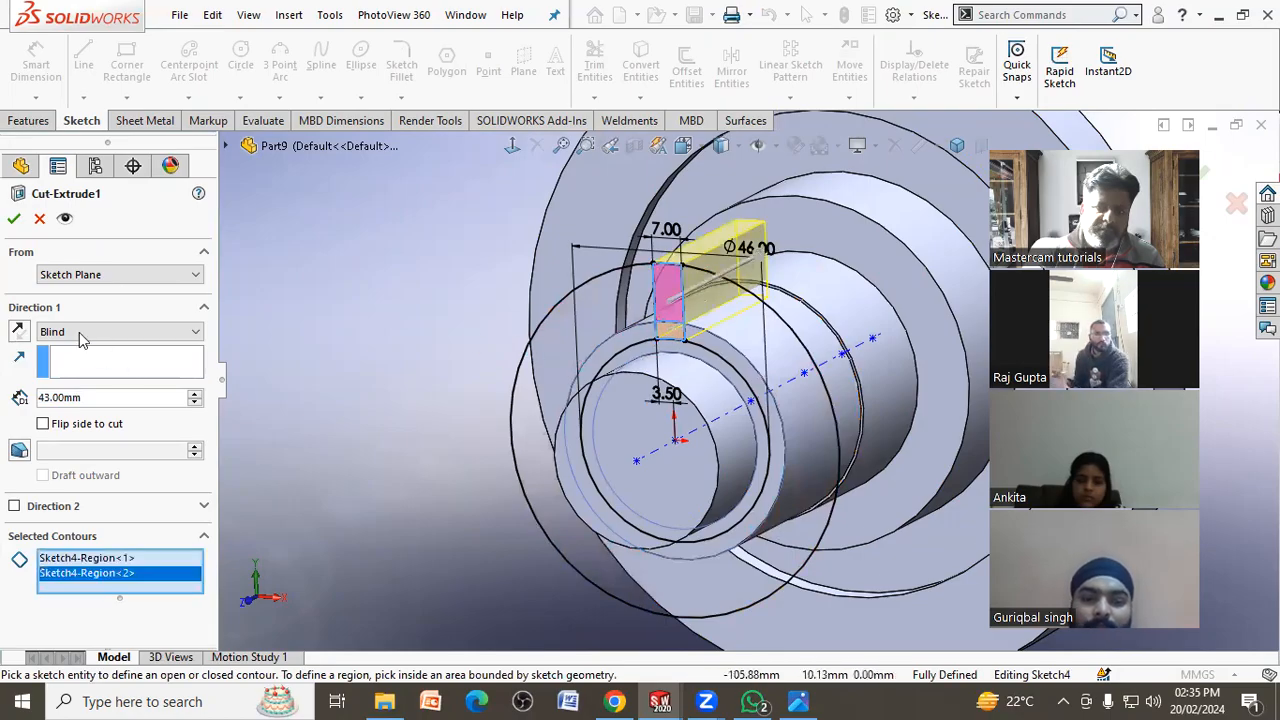
click(14, 218)
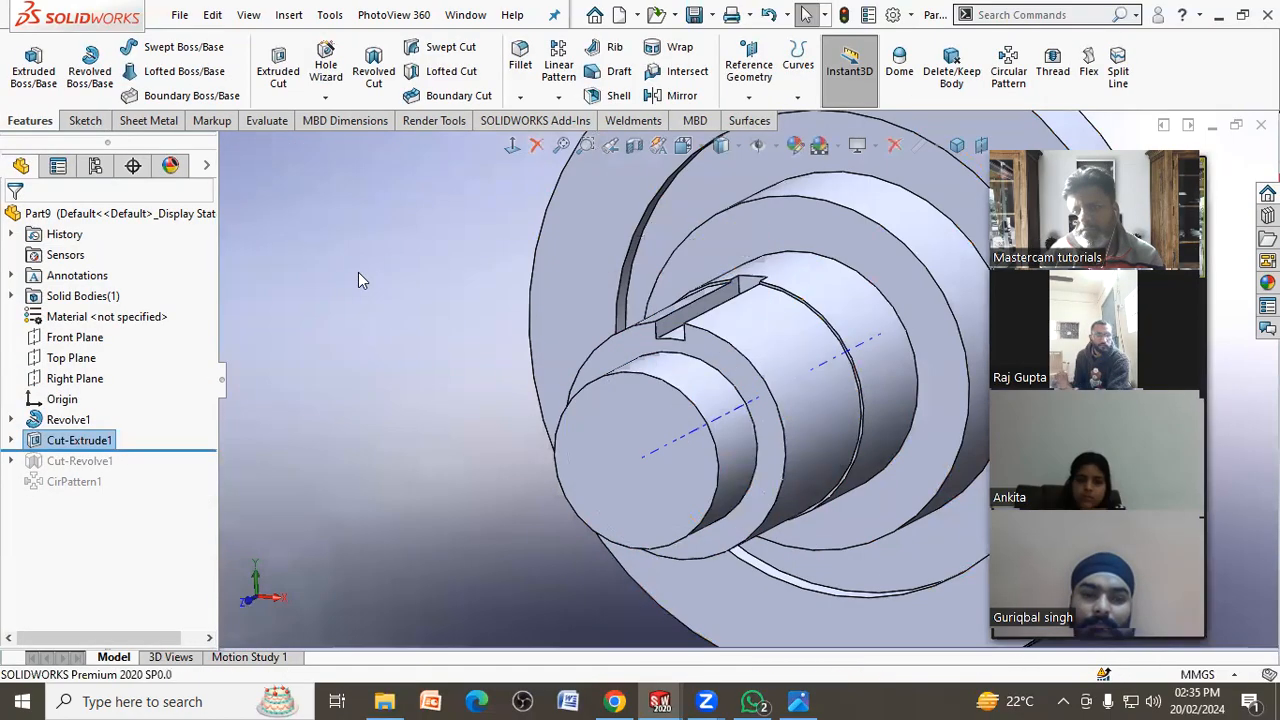
Circular-pattern the slot cut around the shaft's cylindrical end face with 10 equally spaced instances over 360 degrees
middle_drag(411, 316, 390, 240)
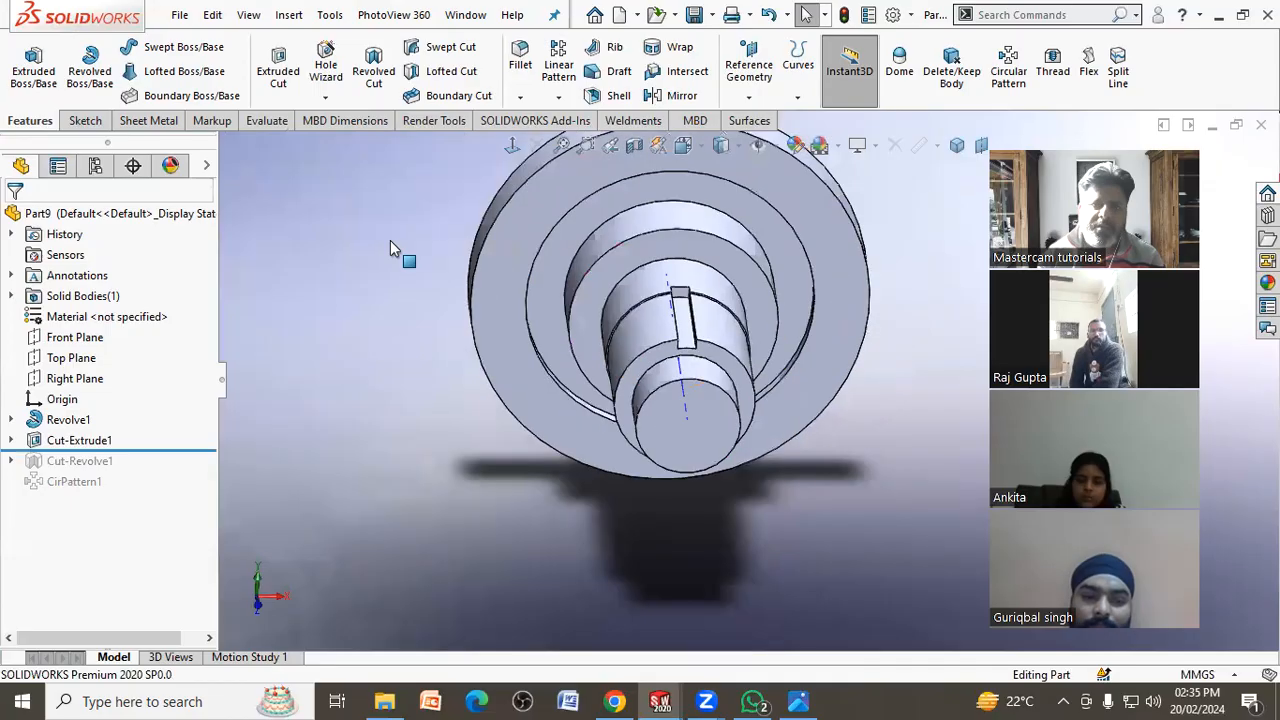
click(559, 97)
click(580, 140)
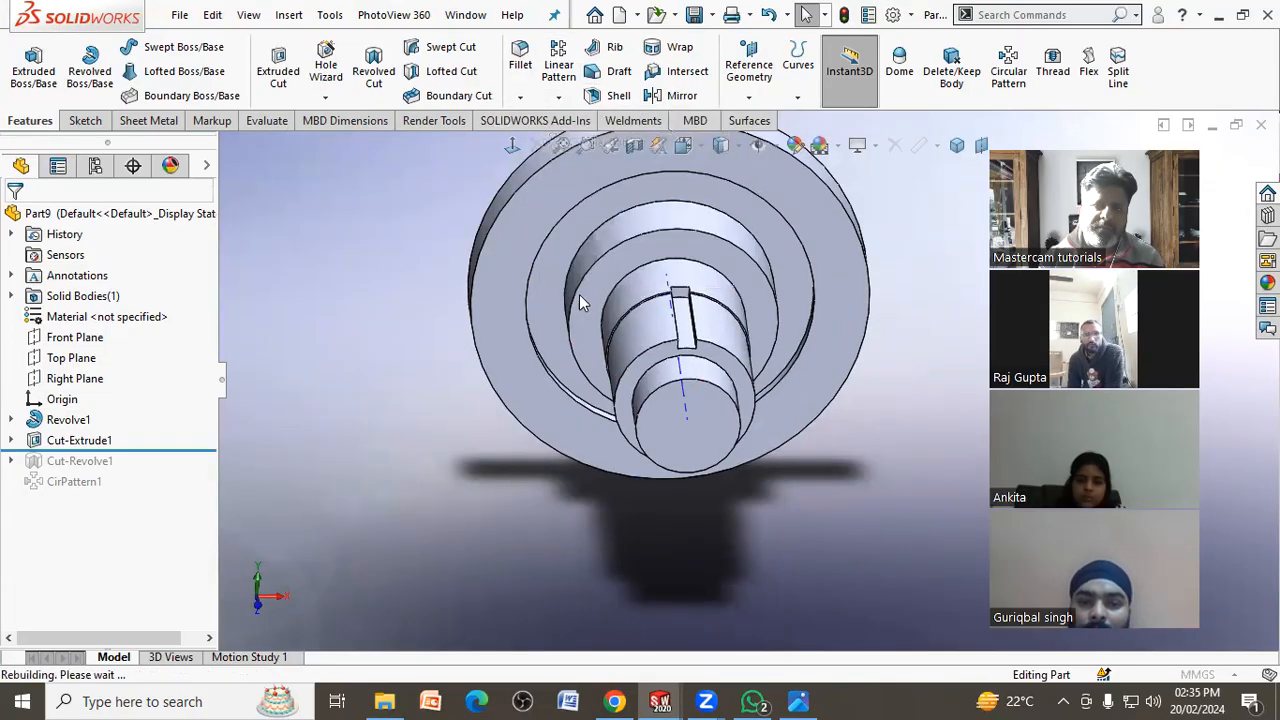
click(226, 146)
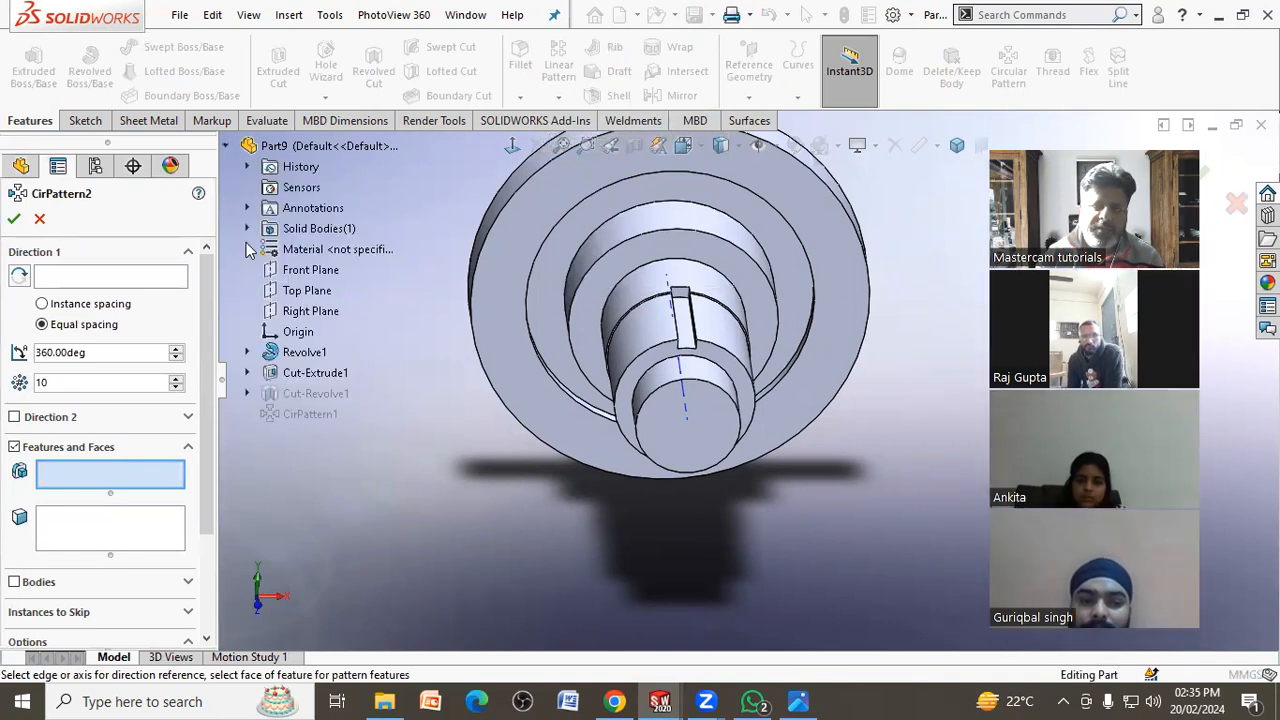
click(315, 373)
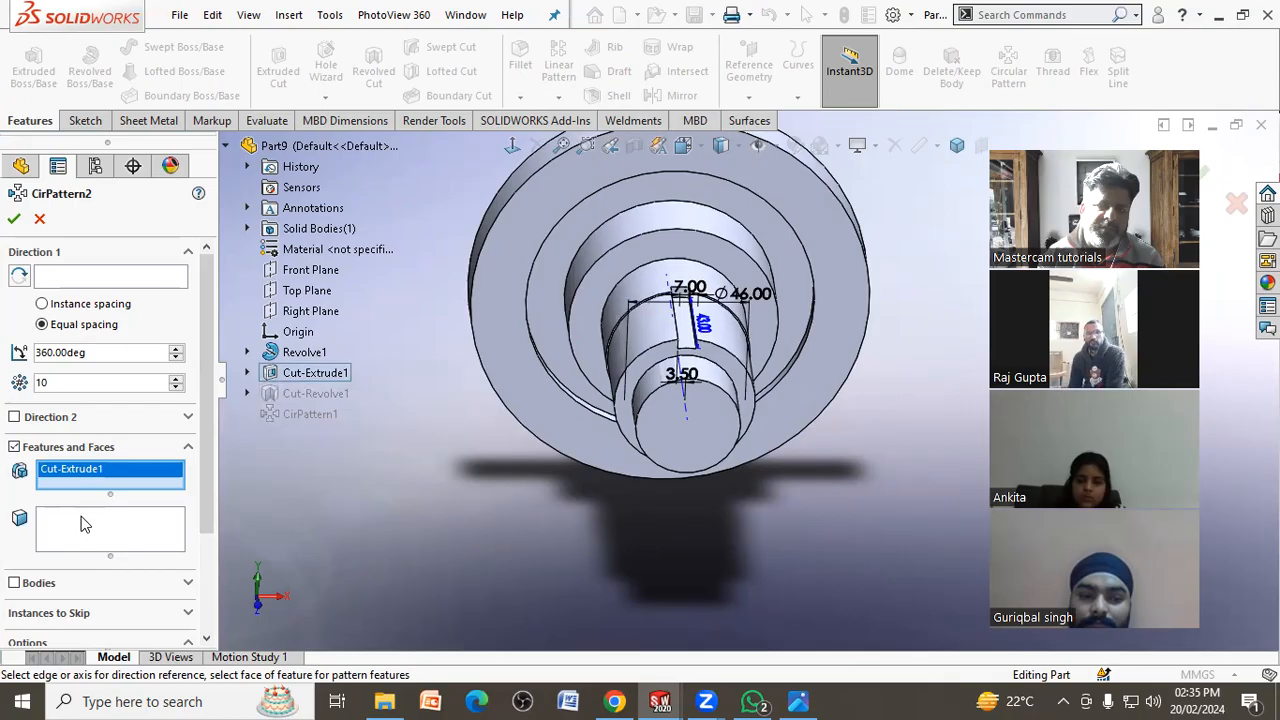
click(113, 279)
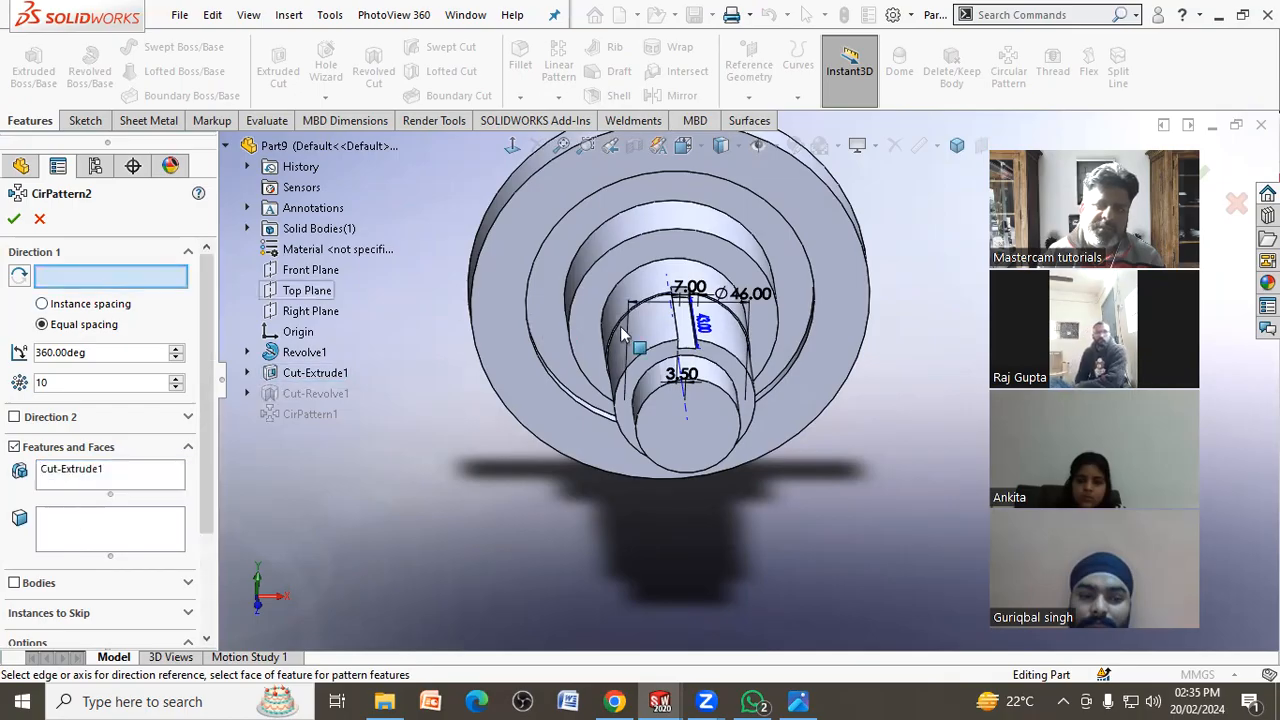
click(672, 388)
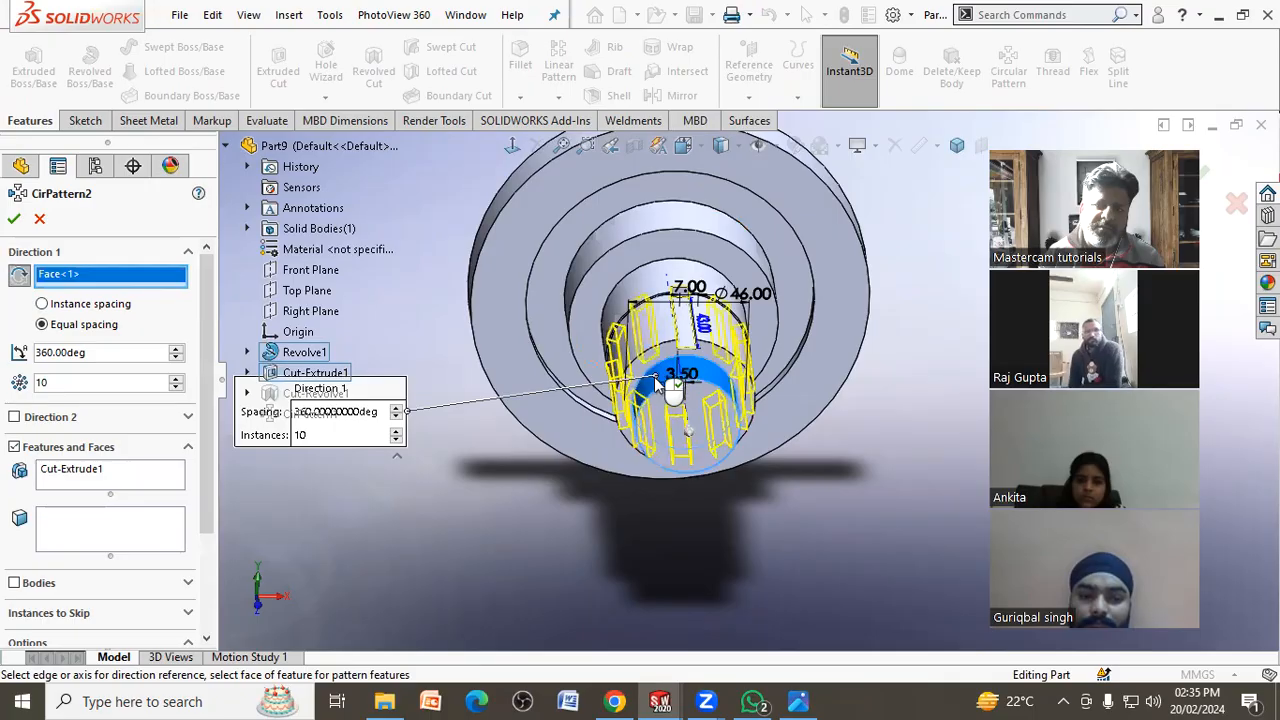
double_click(108, 352)
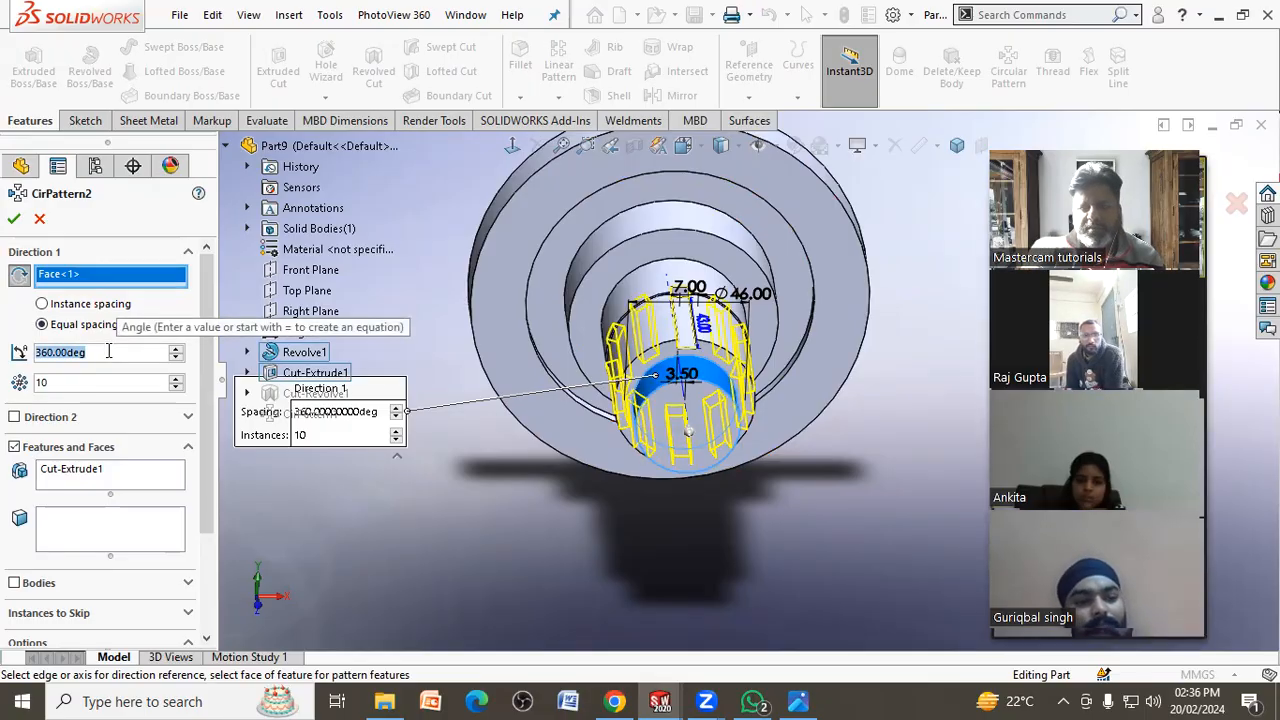
click(14, 218)
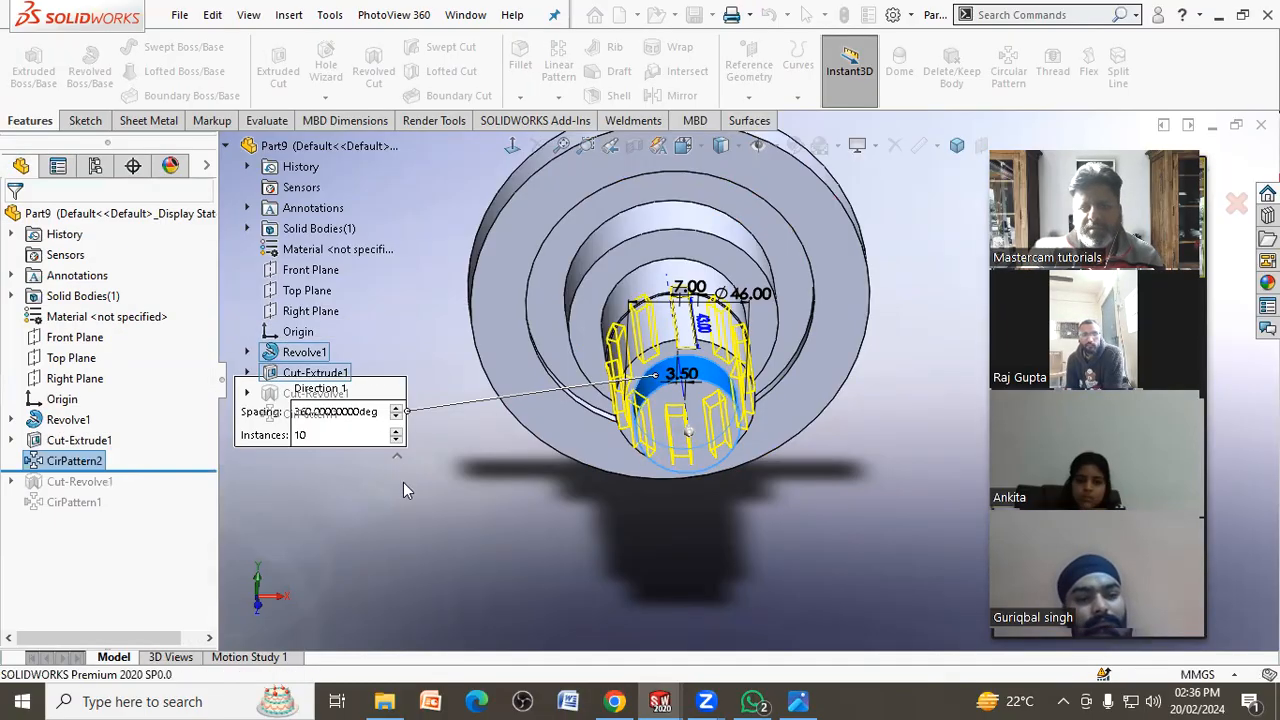
middle_drag(397, 482, 461, 490)
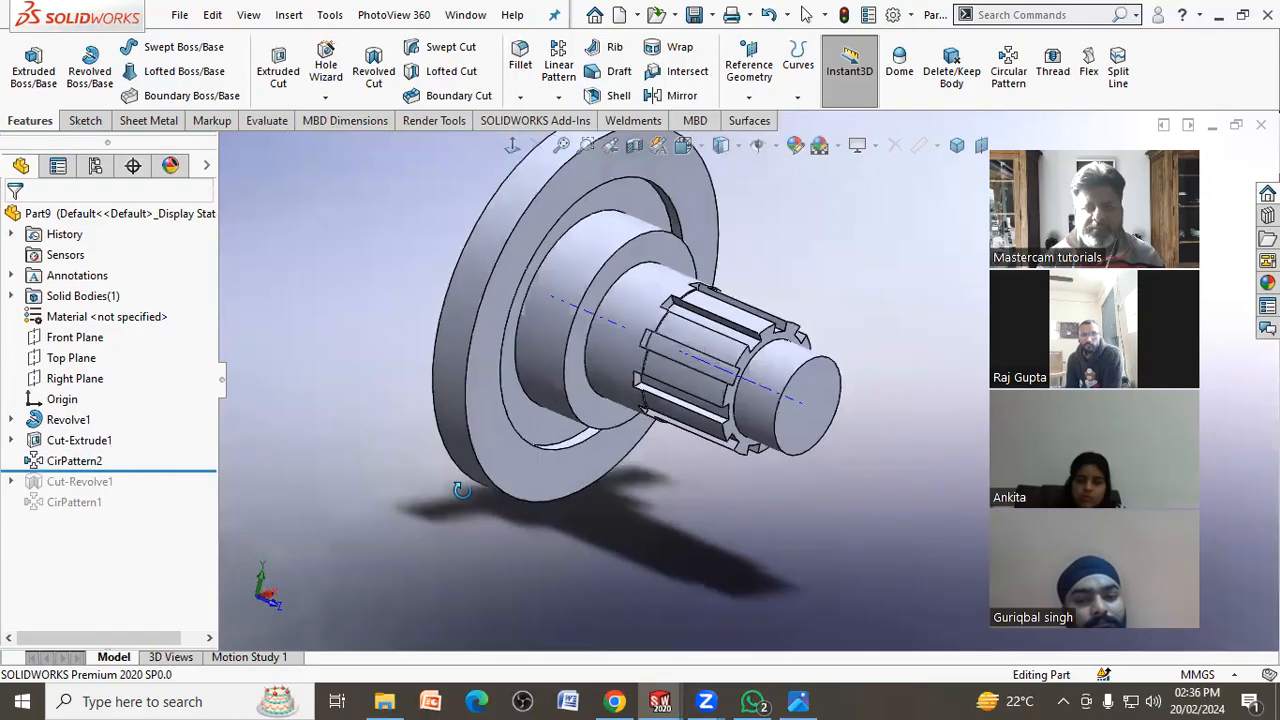
Switch to the WhatsApp reference drawing and examine the flange hole callouts and spline details in the front and section views
click(798, 701)
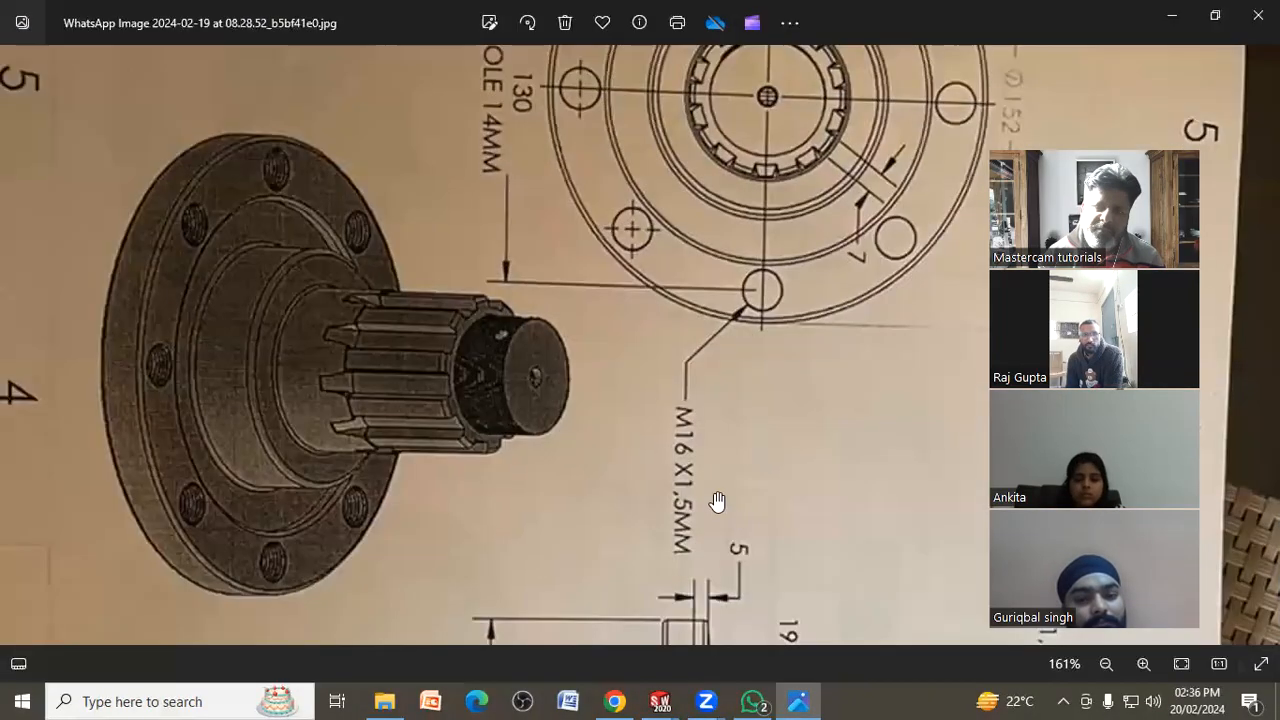
drag(713, 527, 708, 416)
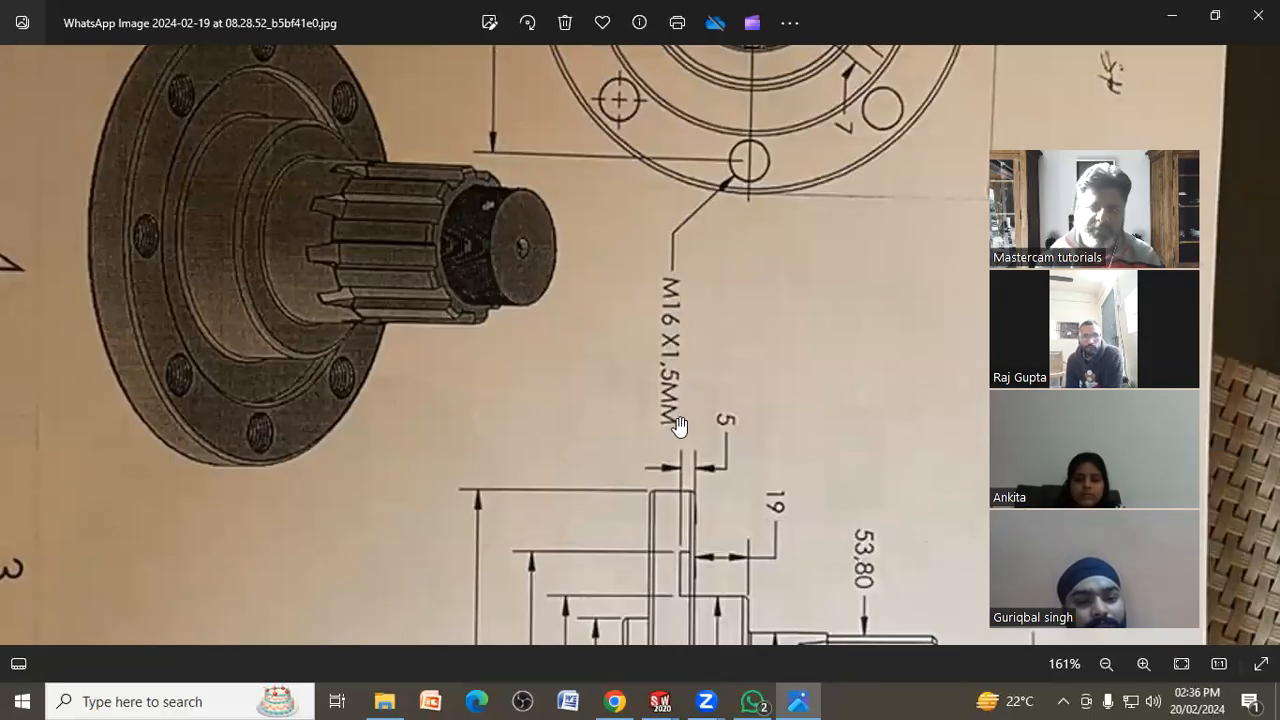
mouse_move(700, 279)
mouse_down()
mouse_move(700, 397)
mouse_move(703, 163)
mouse_up()
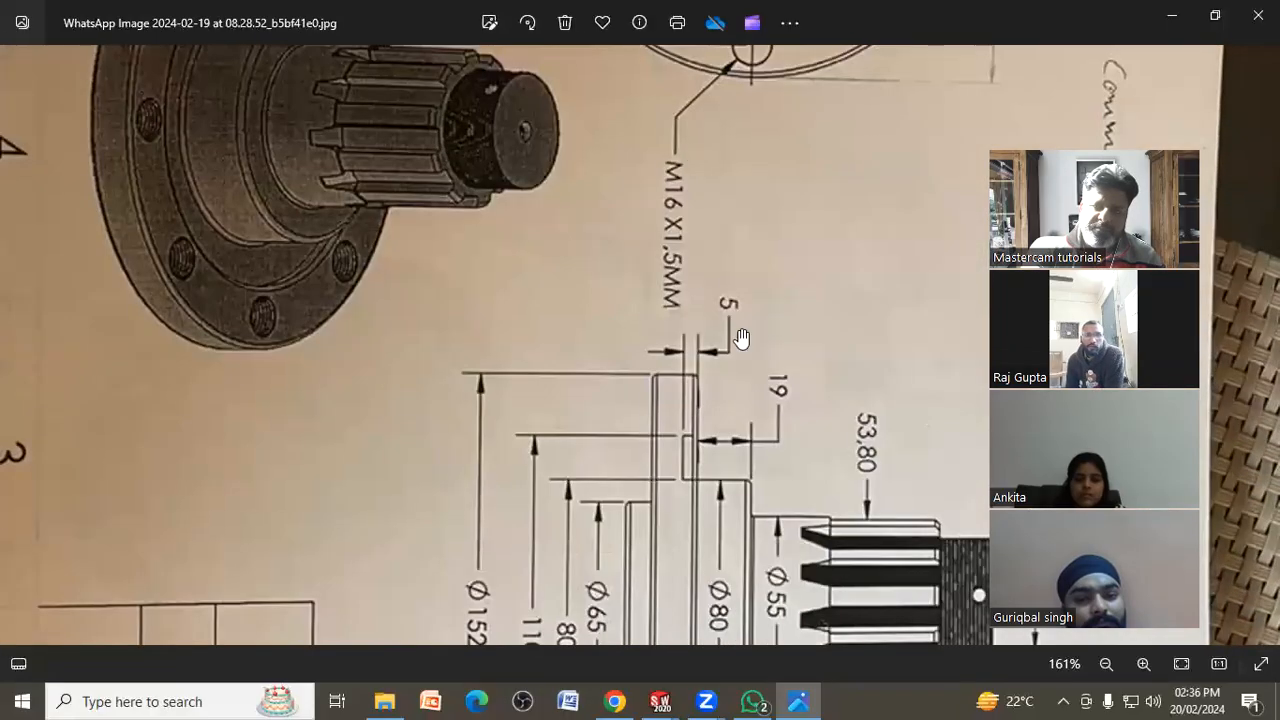
drag(741, 338, 714, 516)
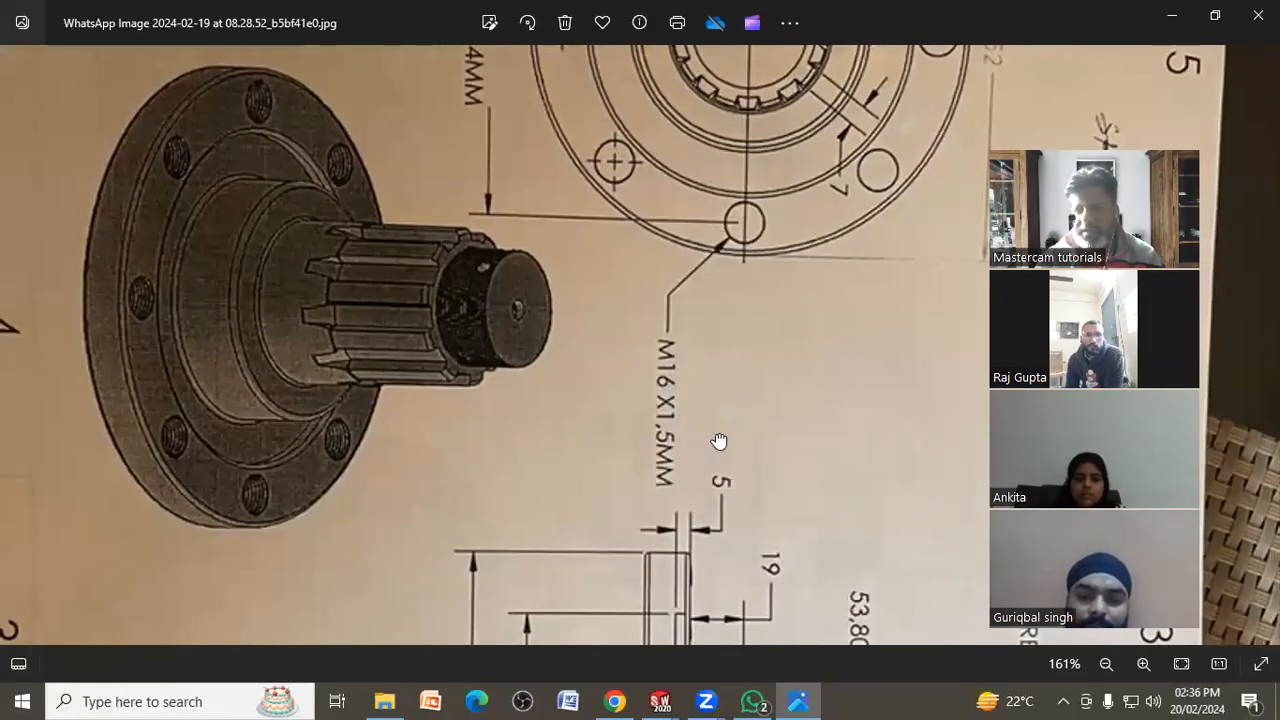
drag(720, 441, 703, 158)
drag(680, 434, 426, 366)
drag(649, 425, 648, 597)
drag(658, 438, 677, 609)
drag(722, 230, 689, 535)
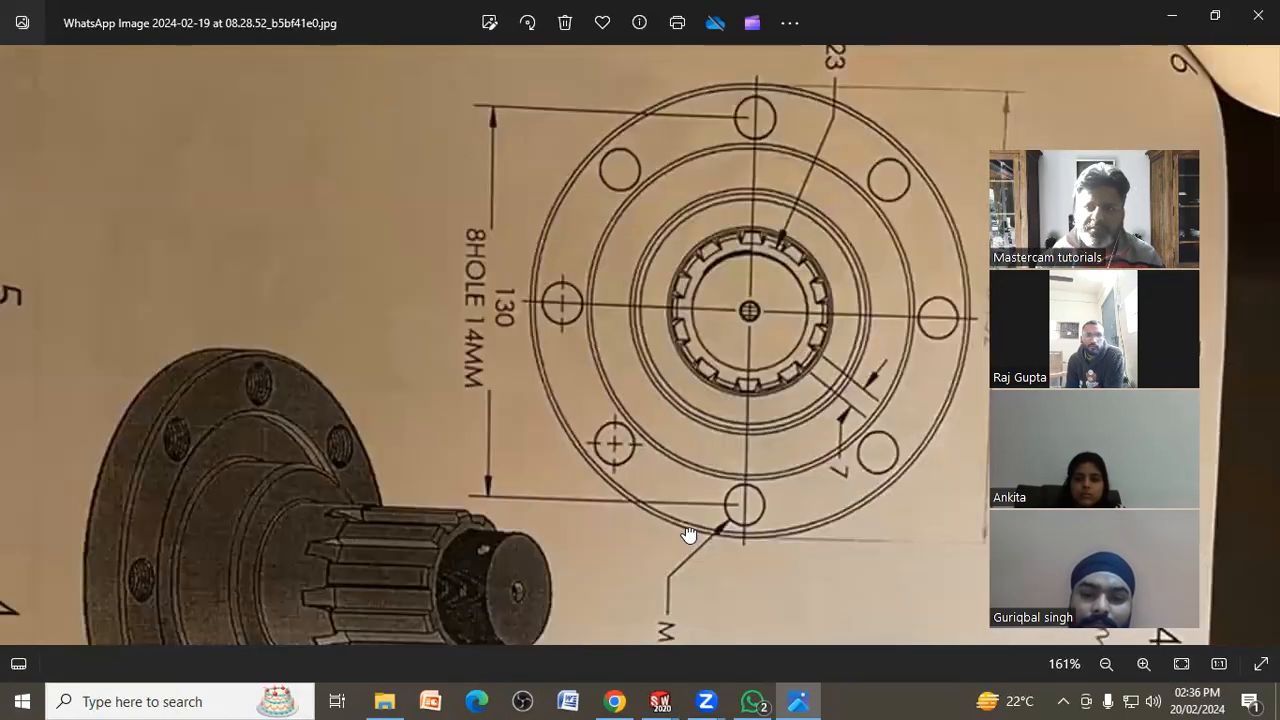
mouse_move(662, 604)
mouse_down()
mouse_move(657, 680)
mouse_move(701, 590)
mouse_up()
key(alt+Tab)
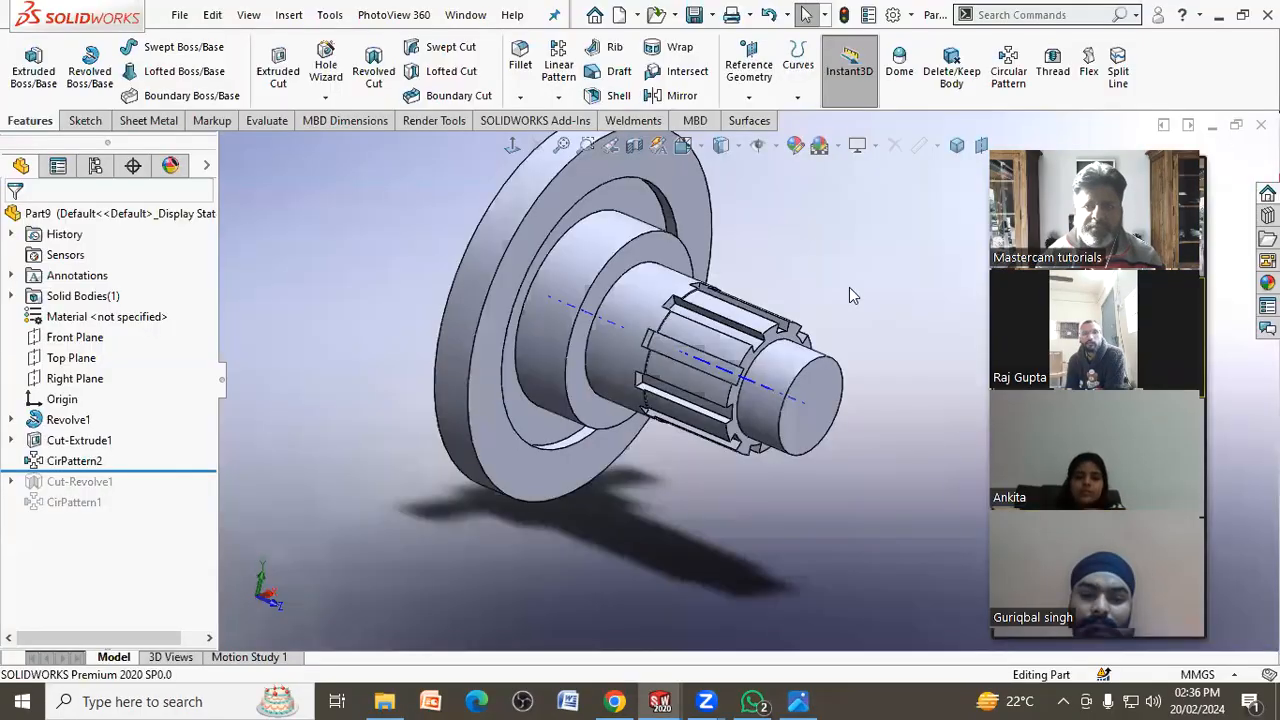
click(325, 70)
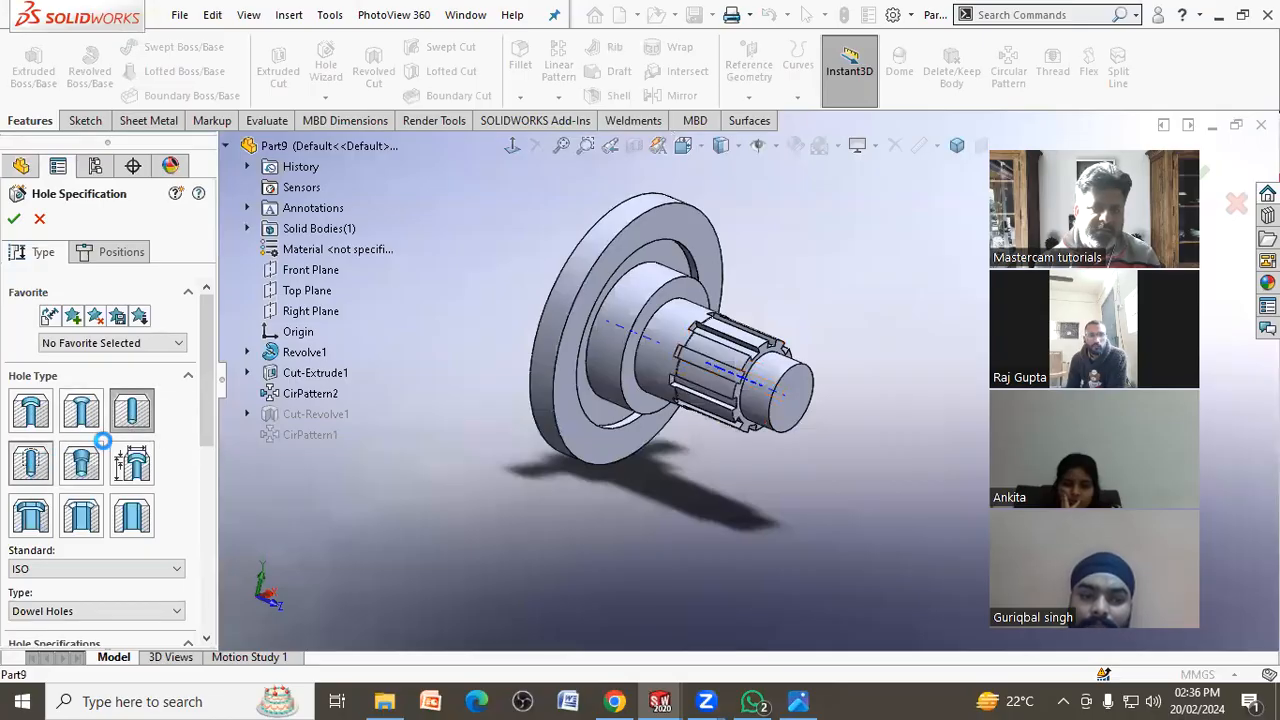
click(35, 468)
scroll(210, 403, down, 3)
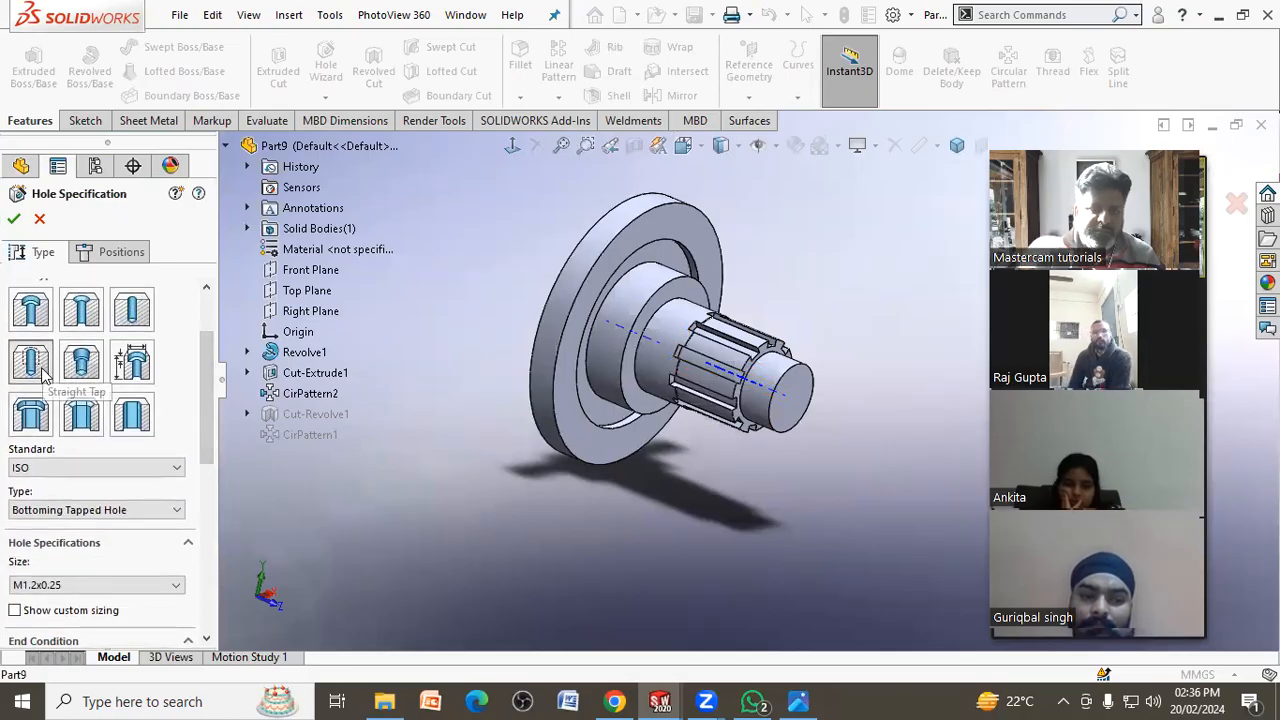
click(108, 585)
scroll(94, 548, down, 9)
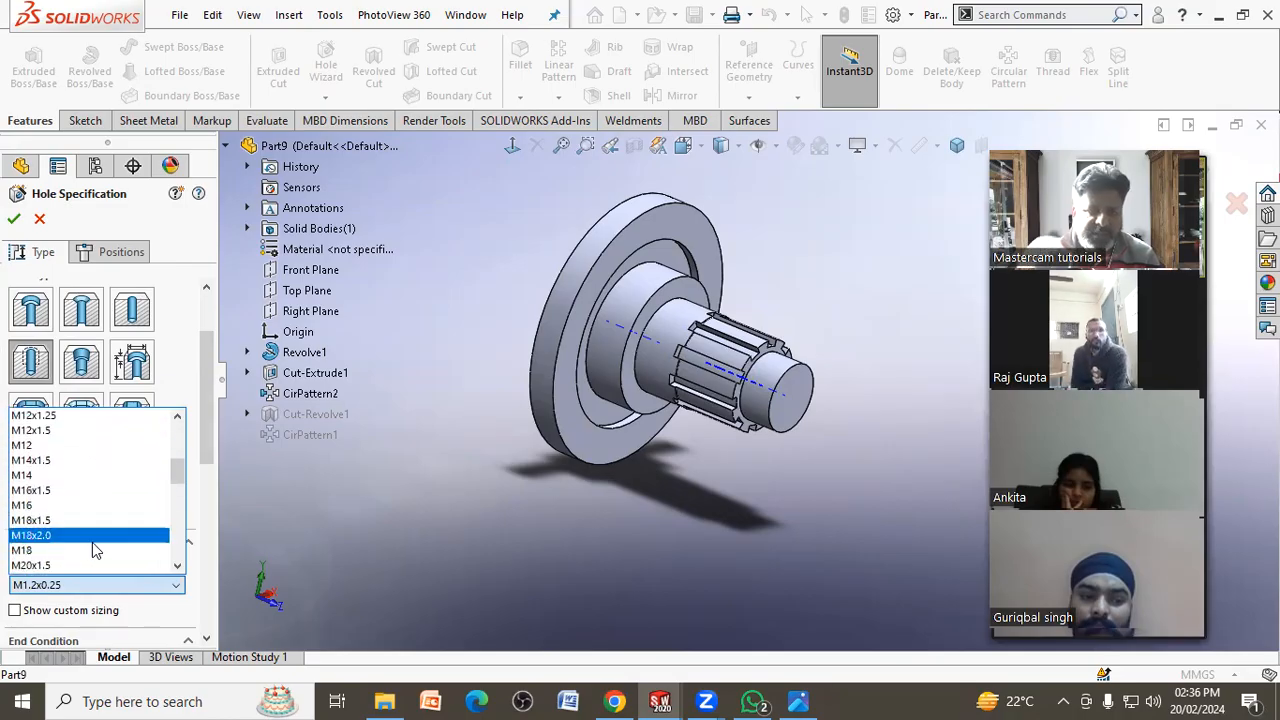
click(57, 490)
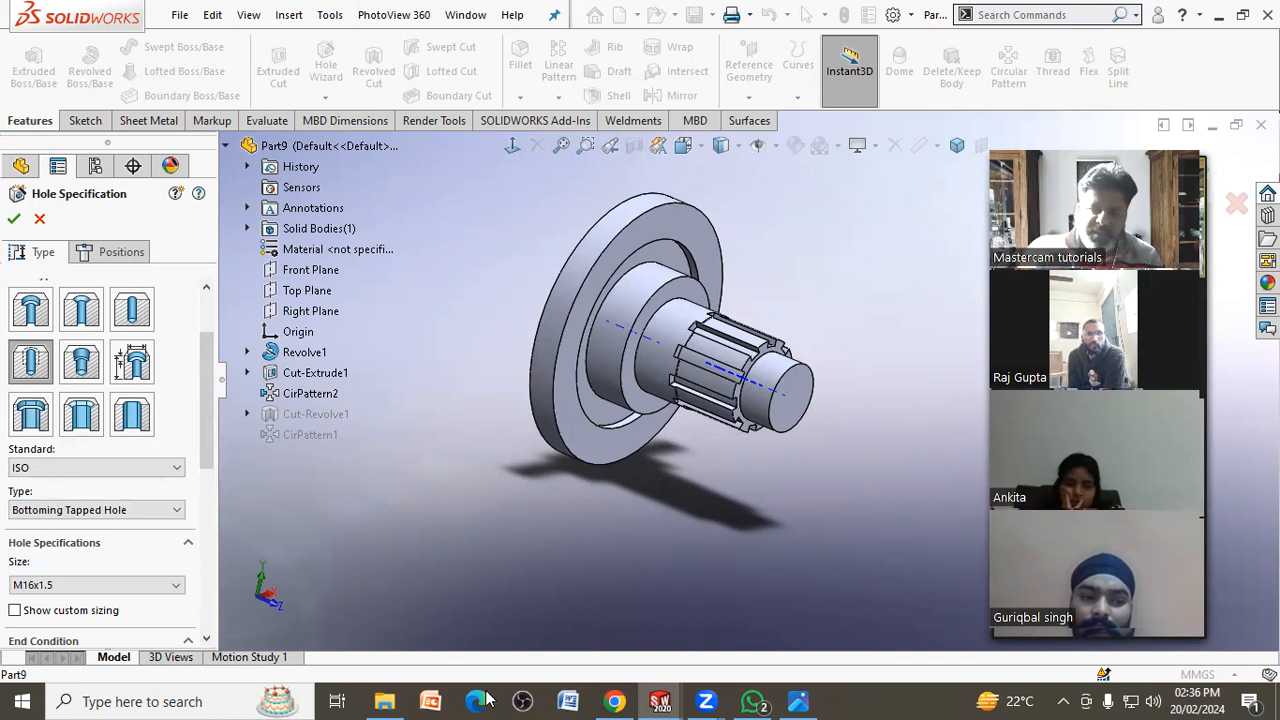
Check the flange's hole count, hole size and pitch circle on the reference drawing, and abandon the open hole specification
click(798, 701)
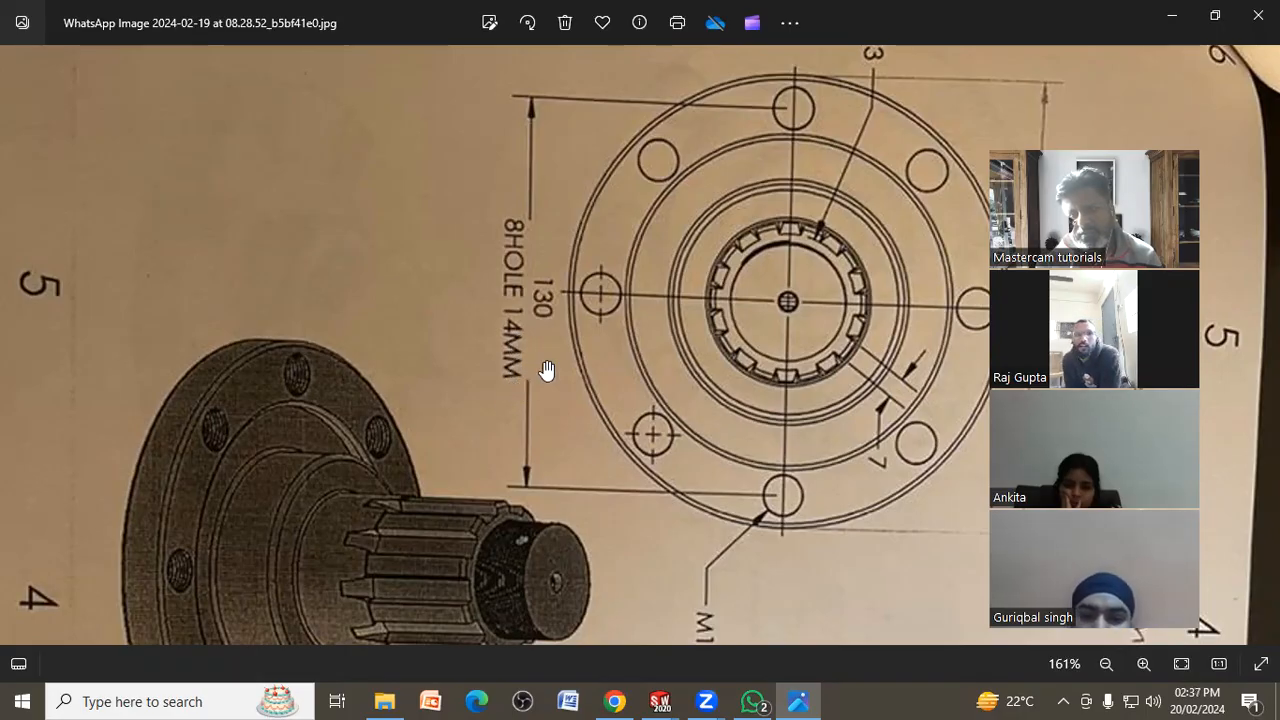
mouse_move(777, 394)
mouse_down()
mouse_move(691, 466)
mouse_move(529, 474)
mouse_move(537, 488)
mouse_move(586, 331)
mouse_move(580, 306)
mouse_move(529, 297)
mouse_move(509, 347)
mouse_up()
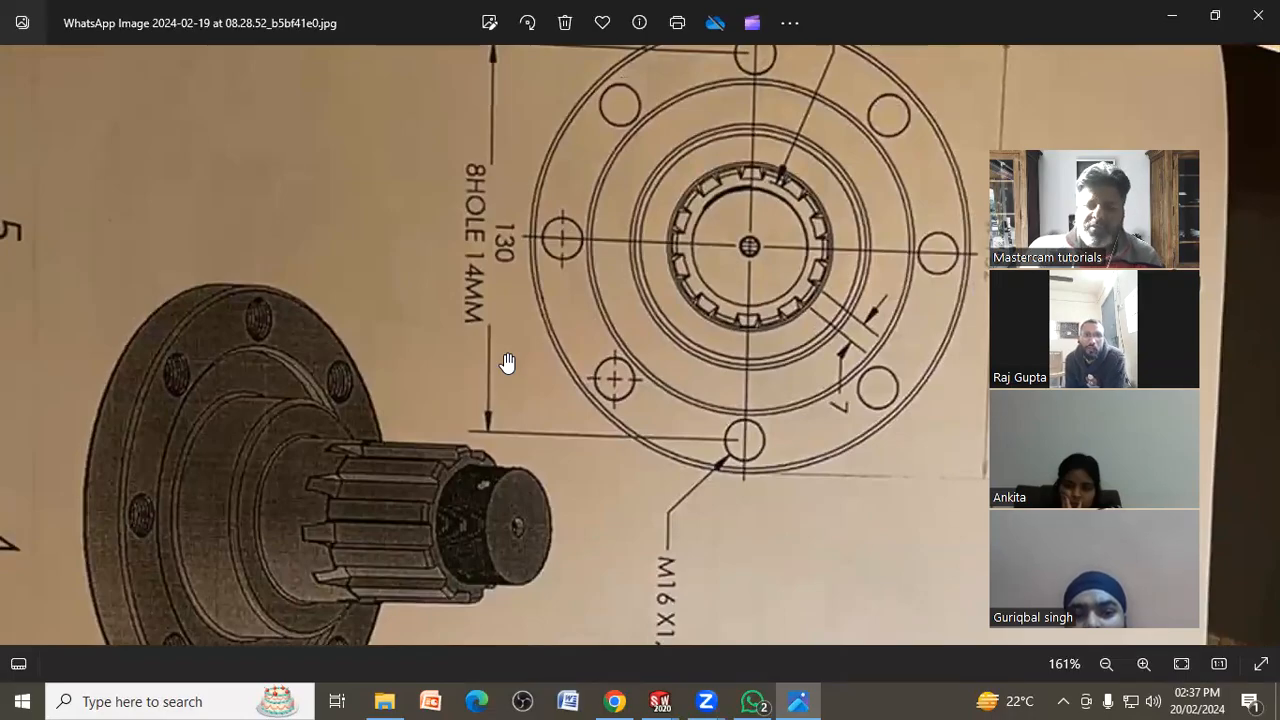
drag(614, 405, 580, 421)
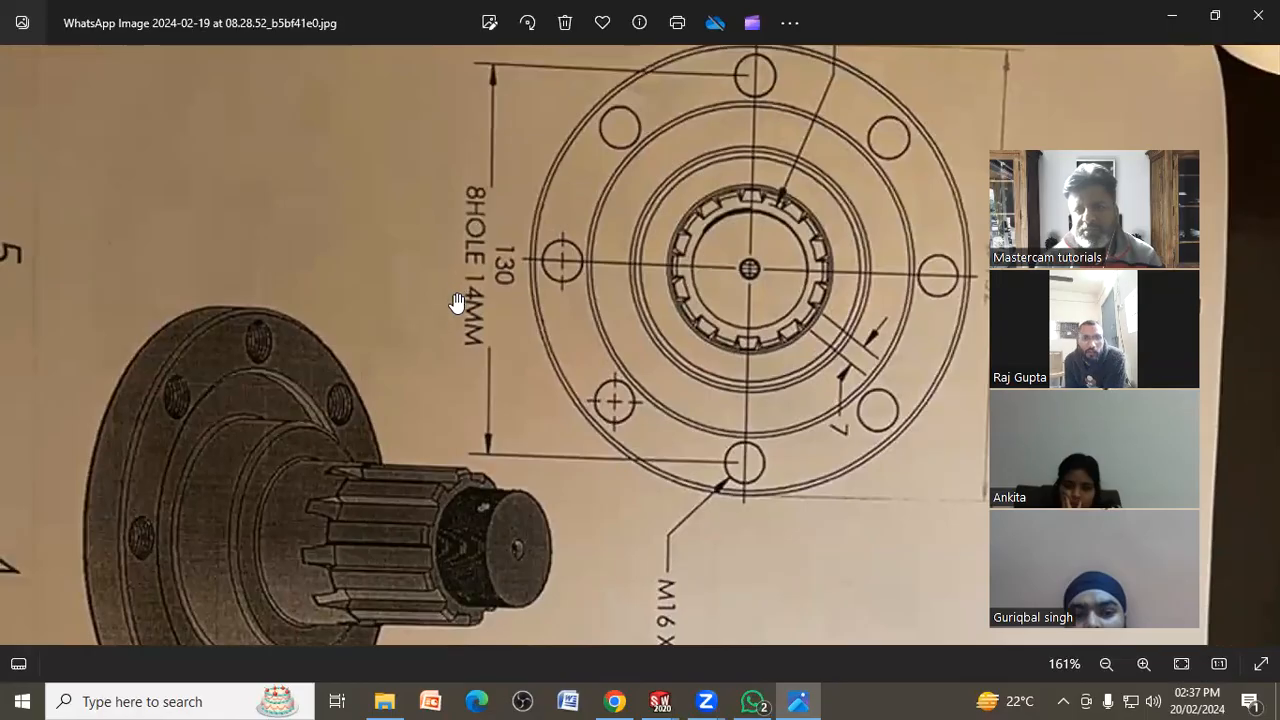
drag(509, 381, 473, 468)
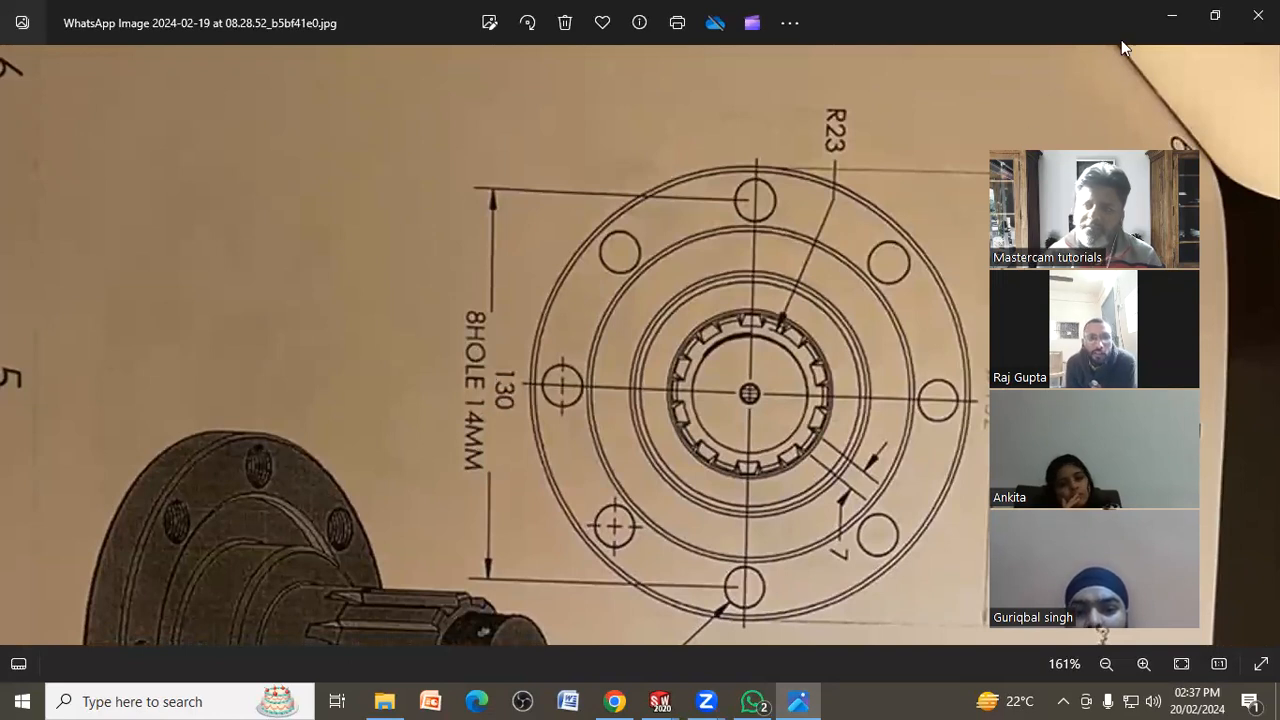
click(1147, 28)
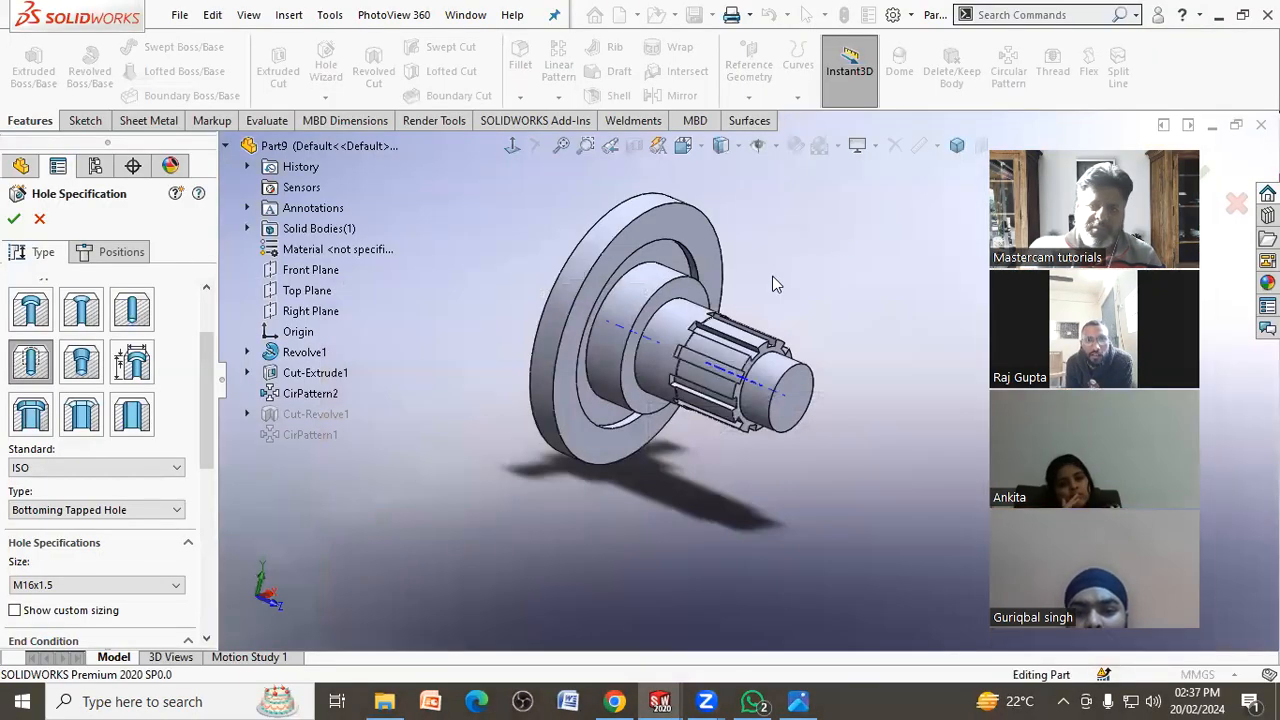
click(39, 218)
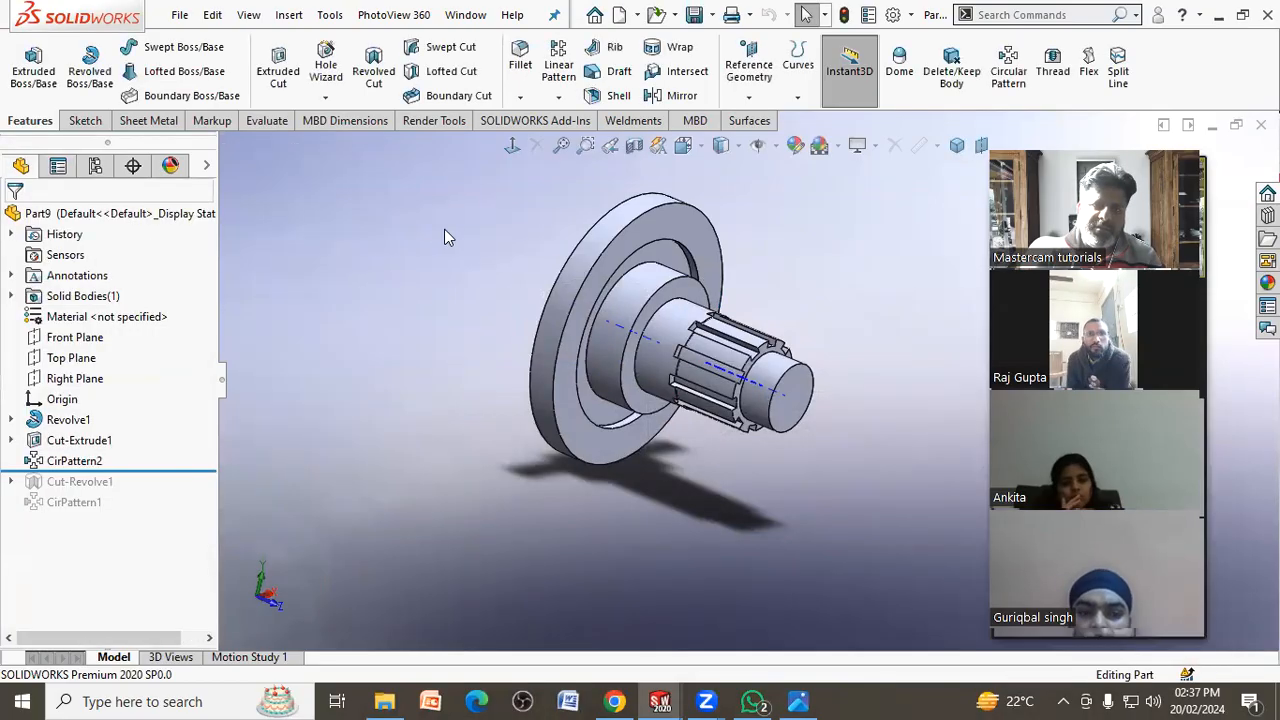
Try to sketch a 130 mm diameter pitch circle centred on the origin for the flange's front face
click(90, 121)
click(617, 248)
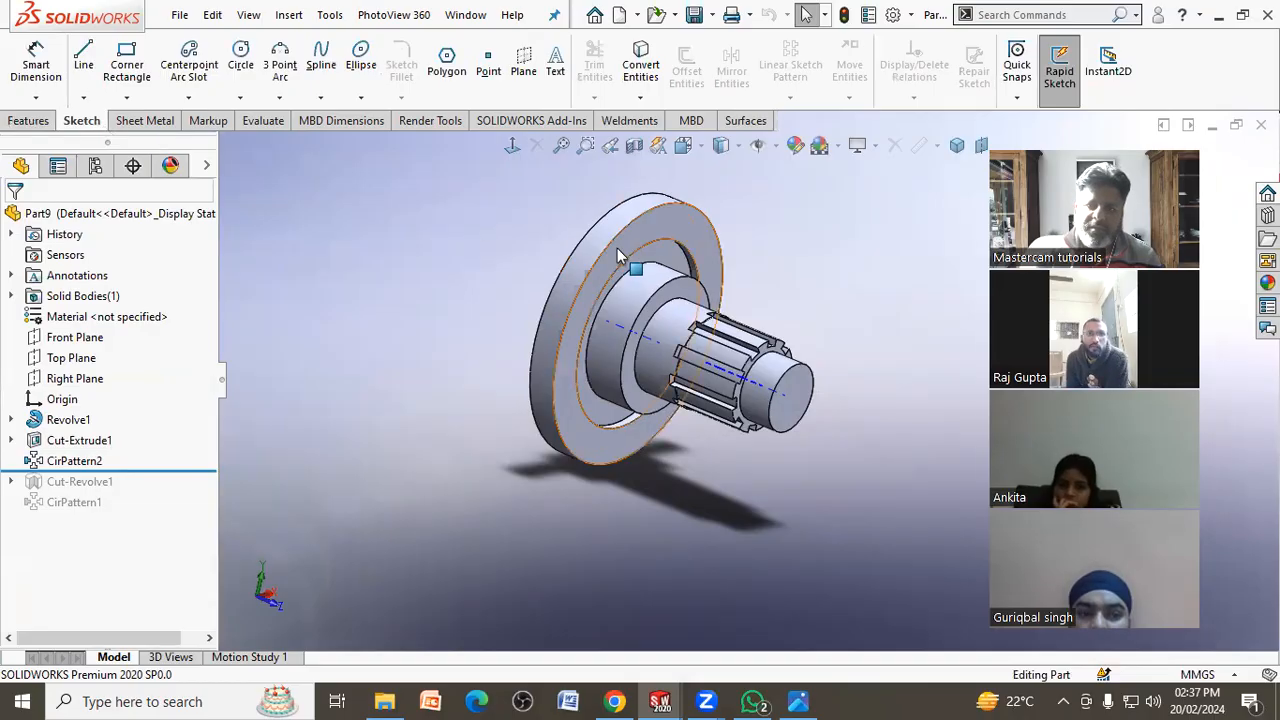
click(512, 145)
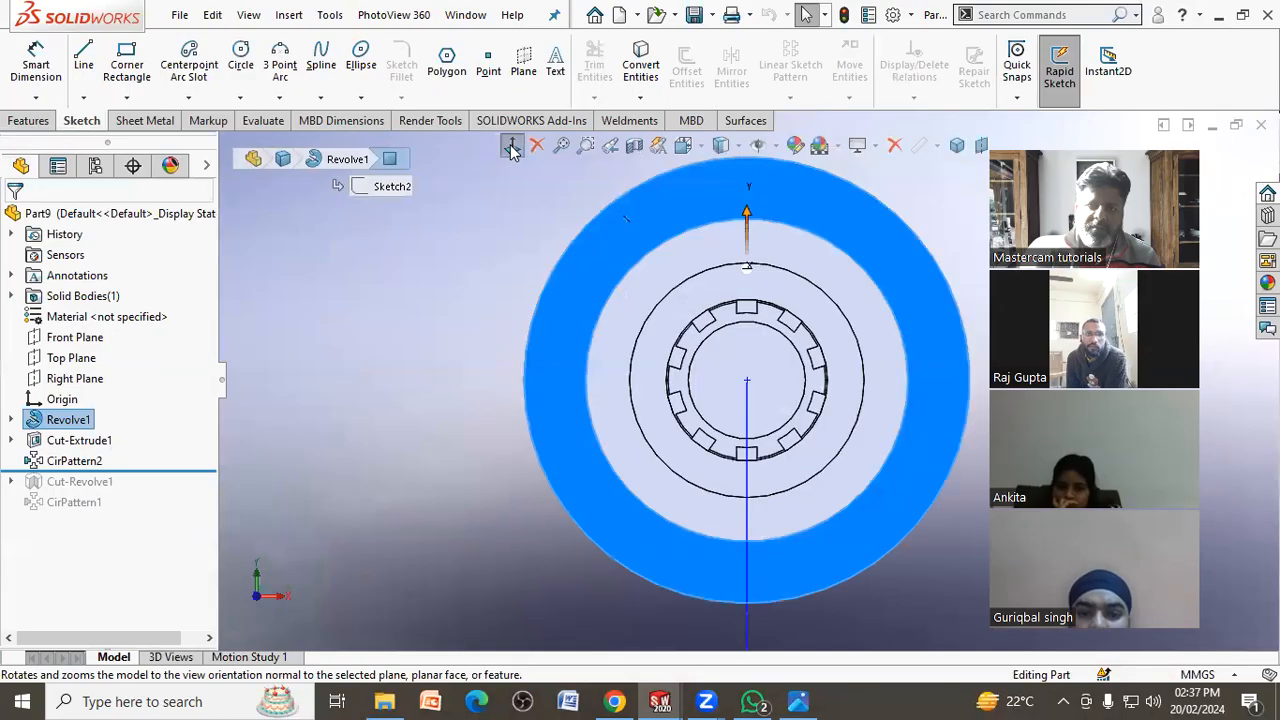
click(435, 231)
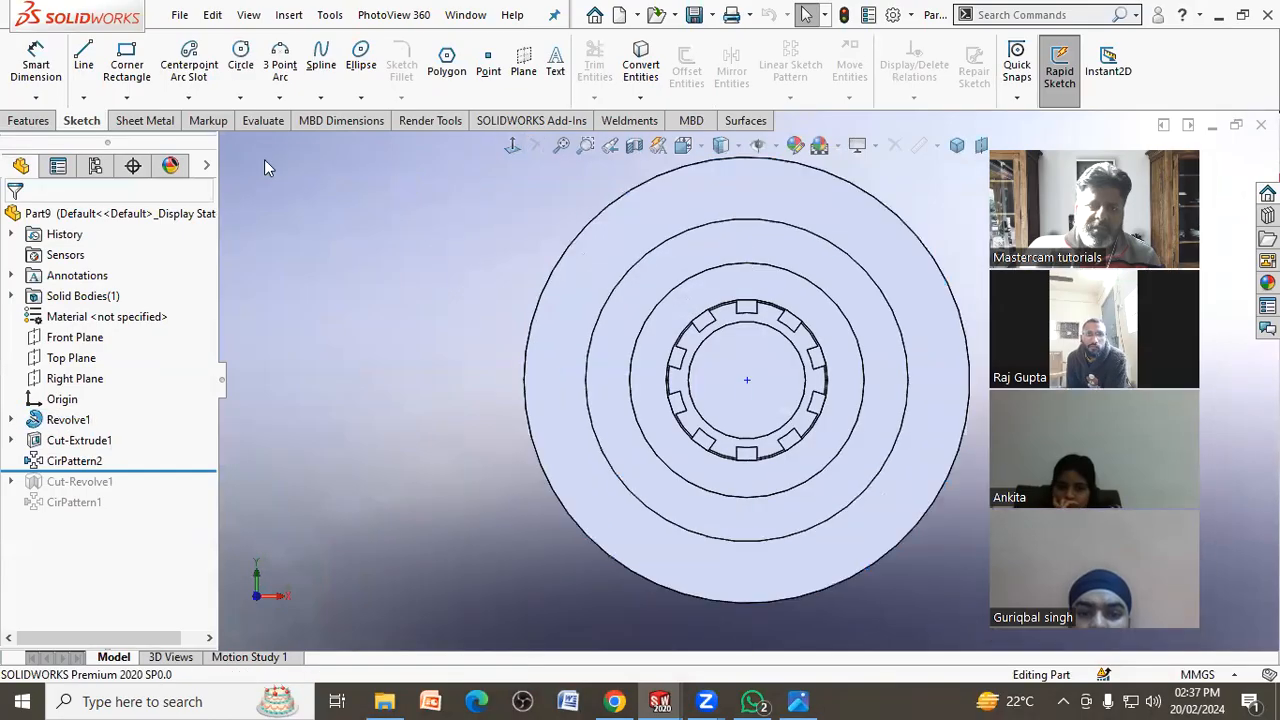
click(240, 57)
click(748, 380)
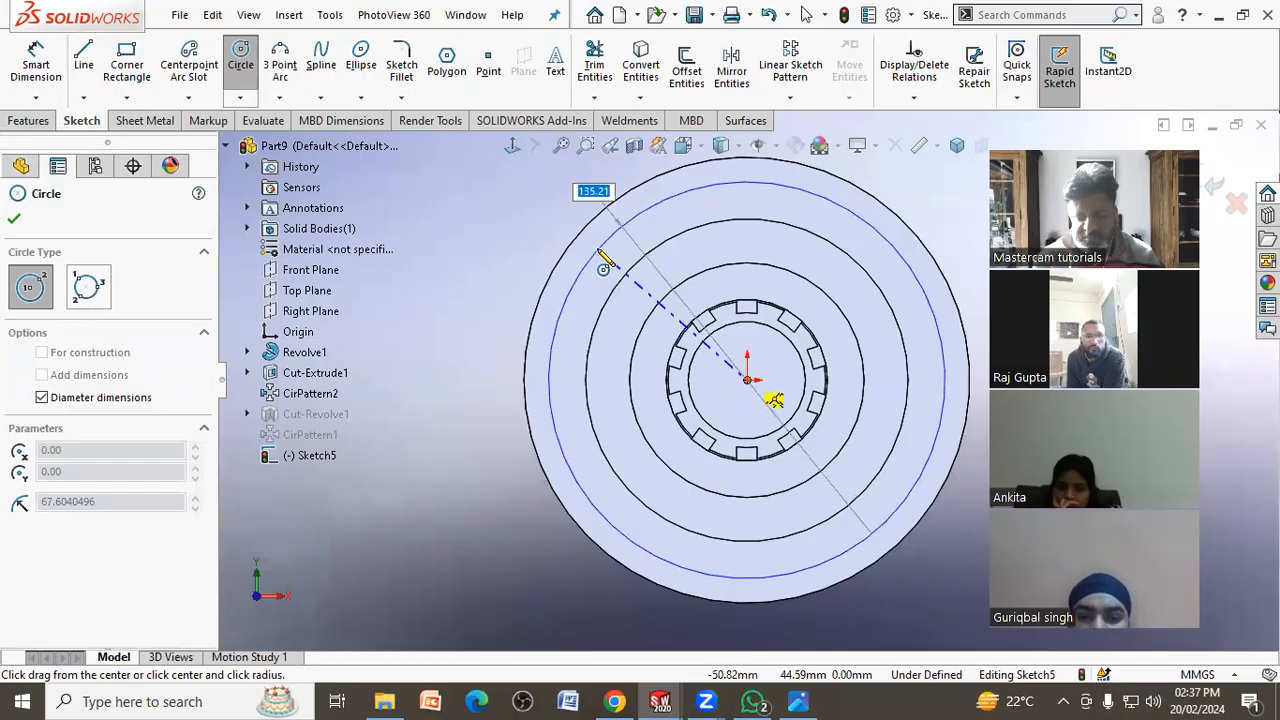
text(130)
key(Return)
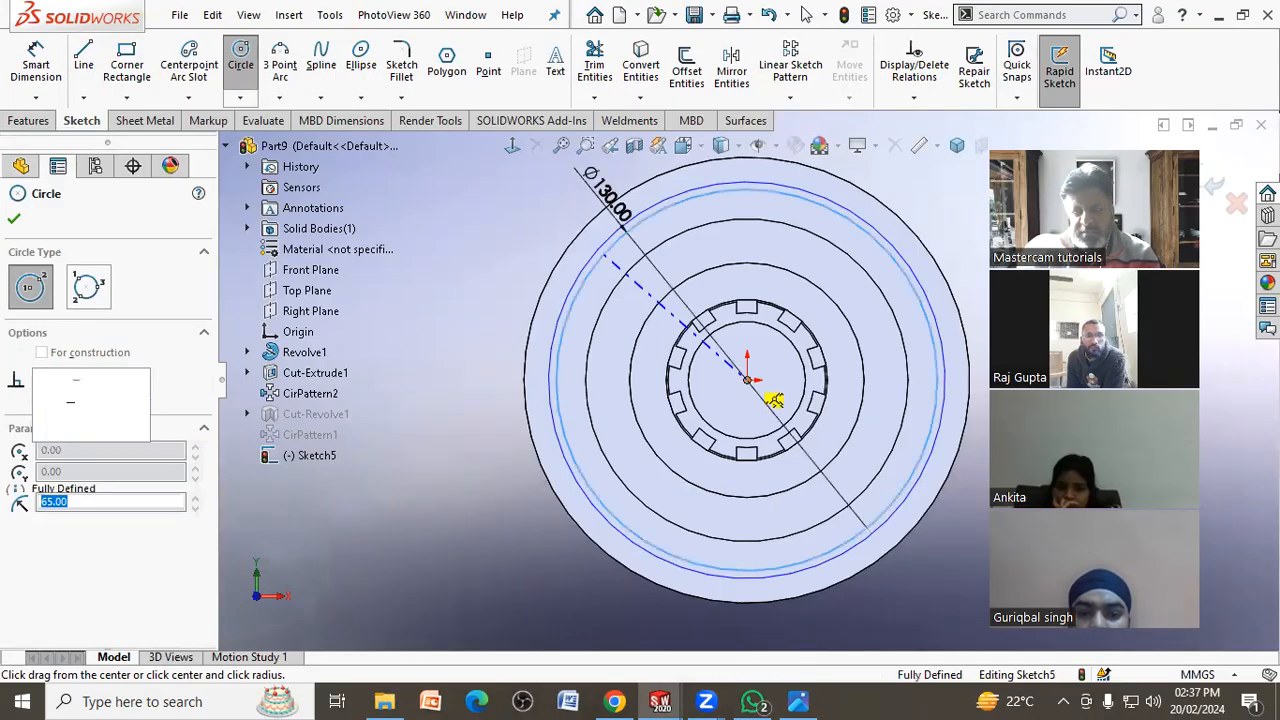
right_click(563, 272)
click(597, 273)
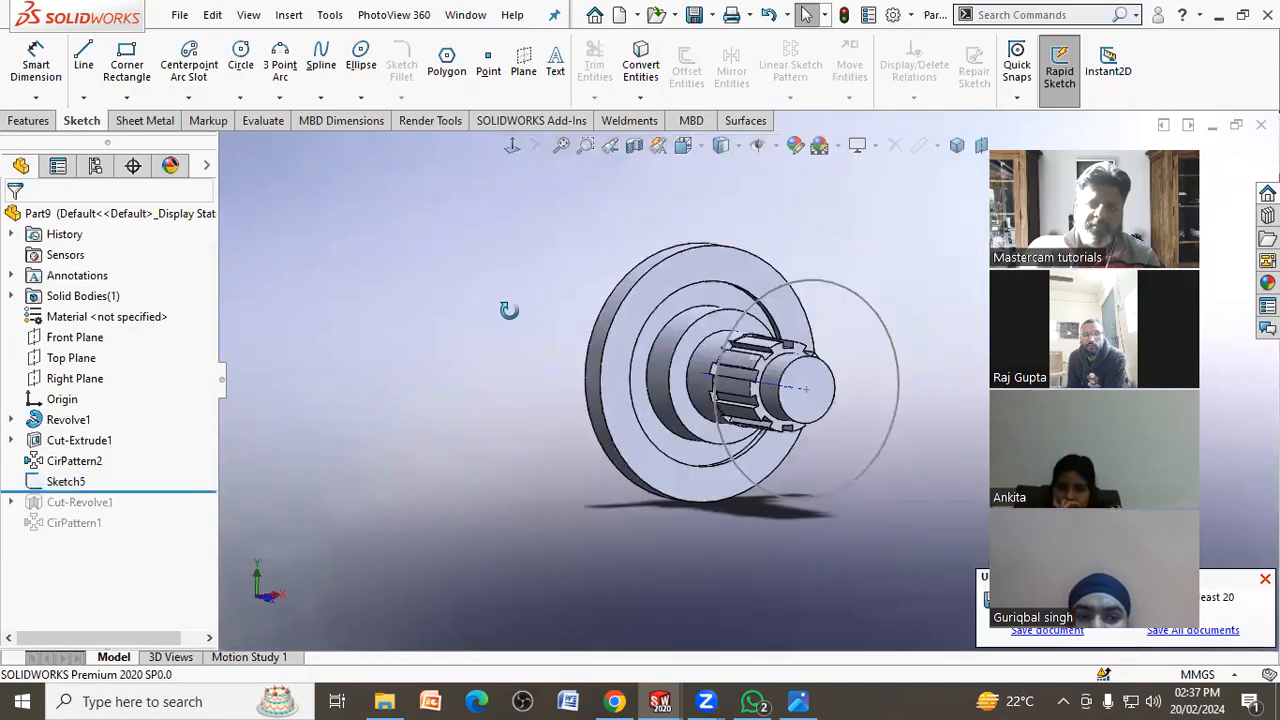
Delete the sketch containing the 130 mm circle
click(814, 314)
key(Delete)
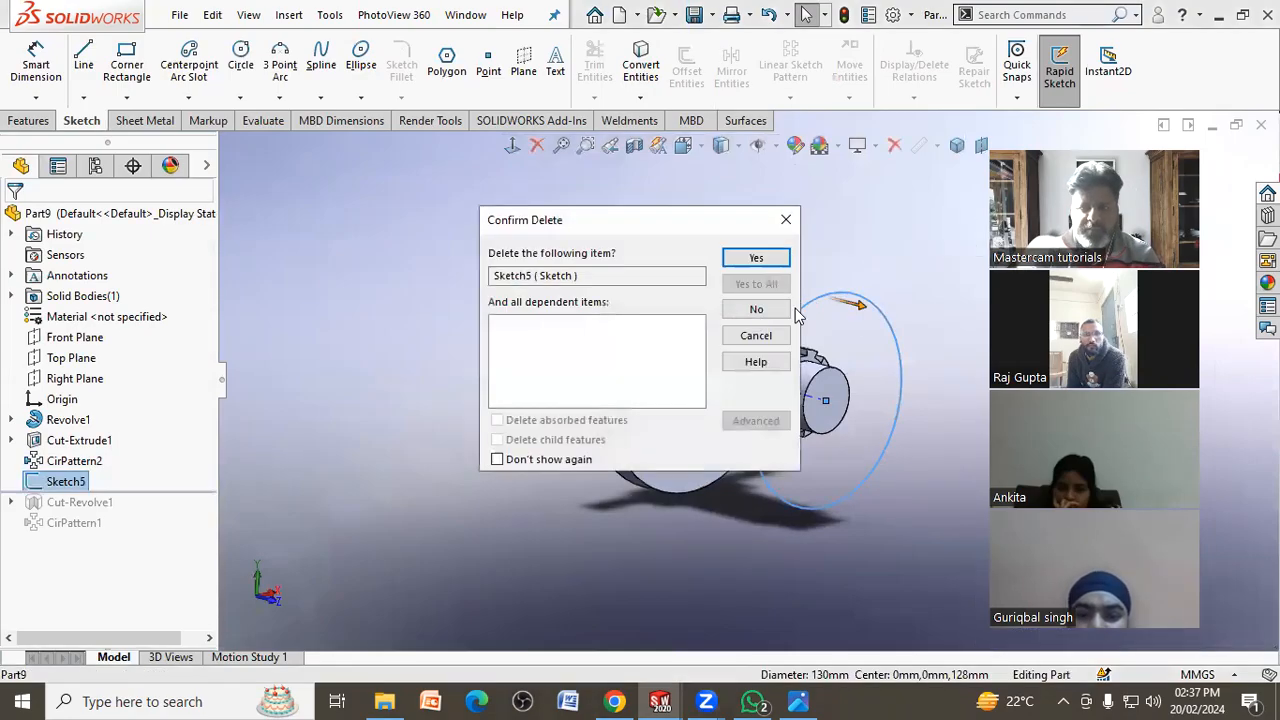
click(756, 258)
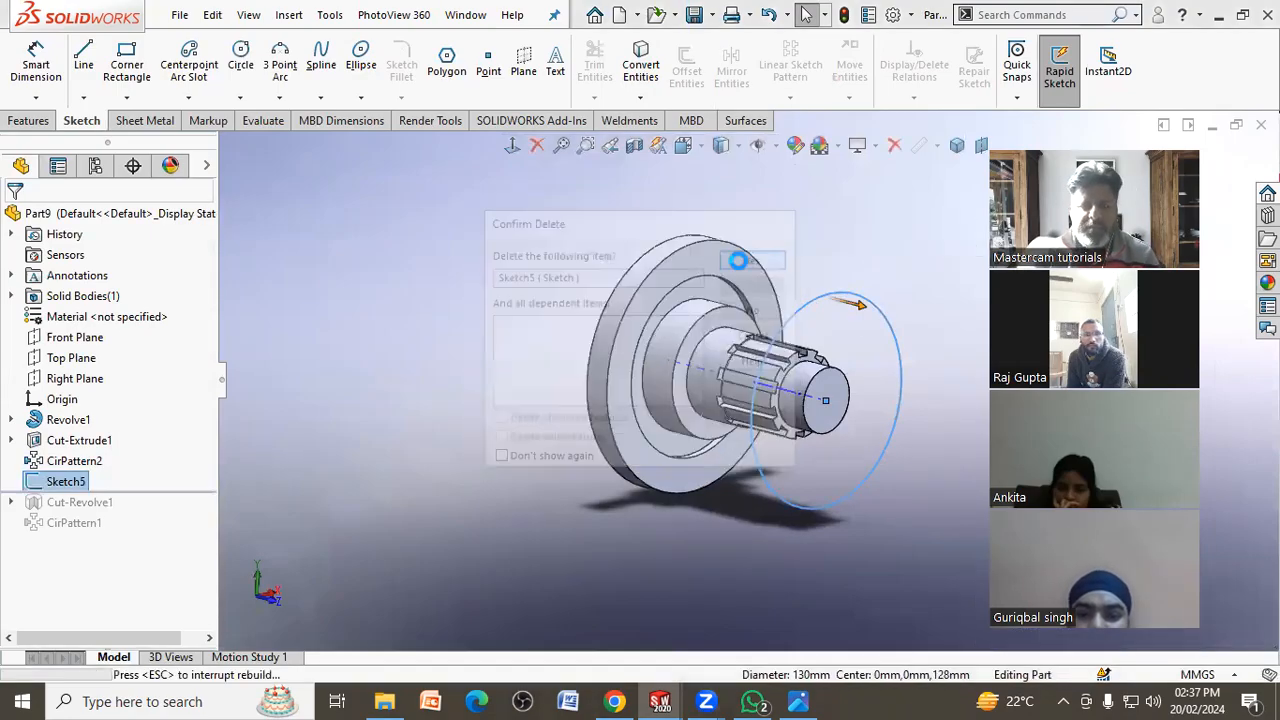
Start a new sketch on the flange's front ring face
click(26, 122)
click(86, 121)
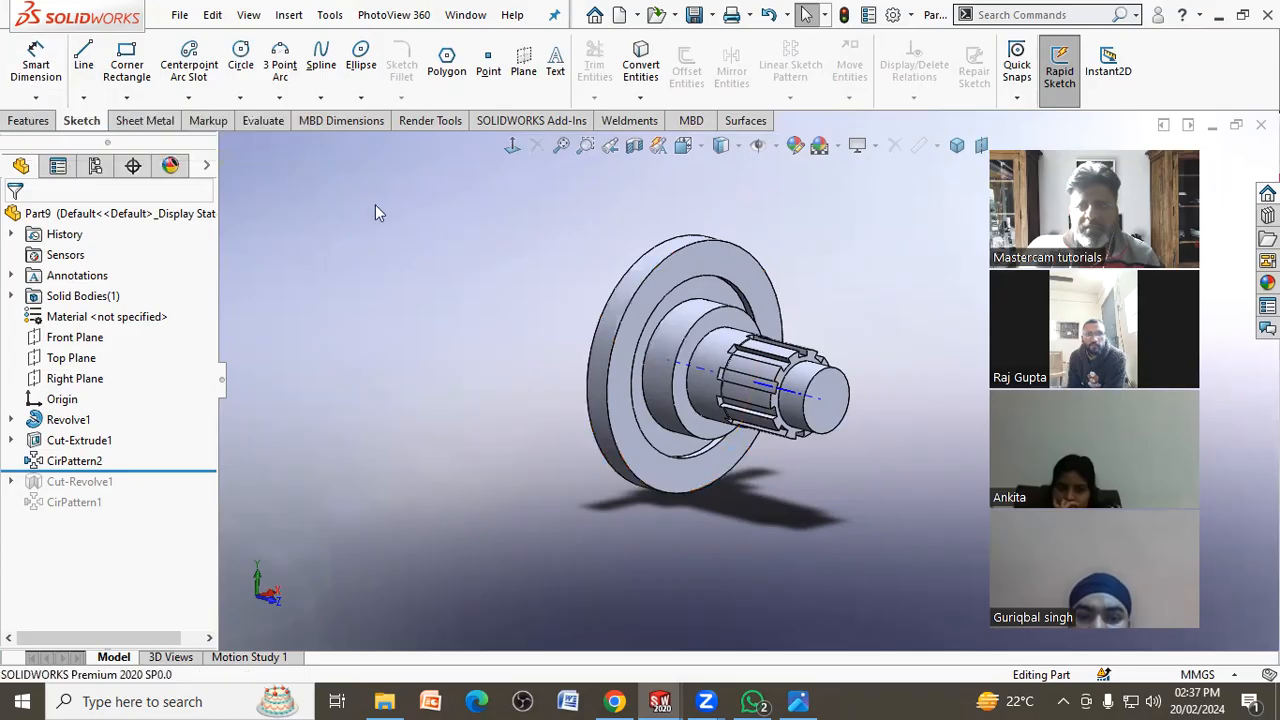
click(740, 258)
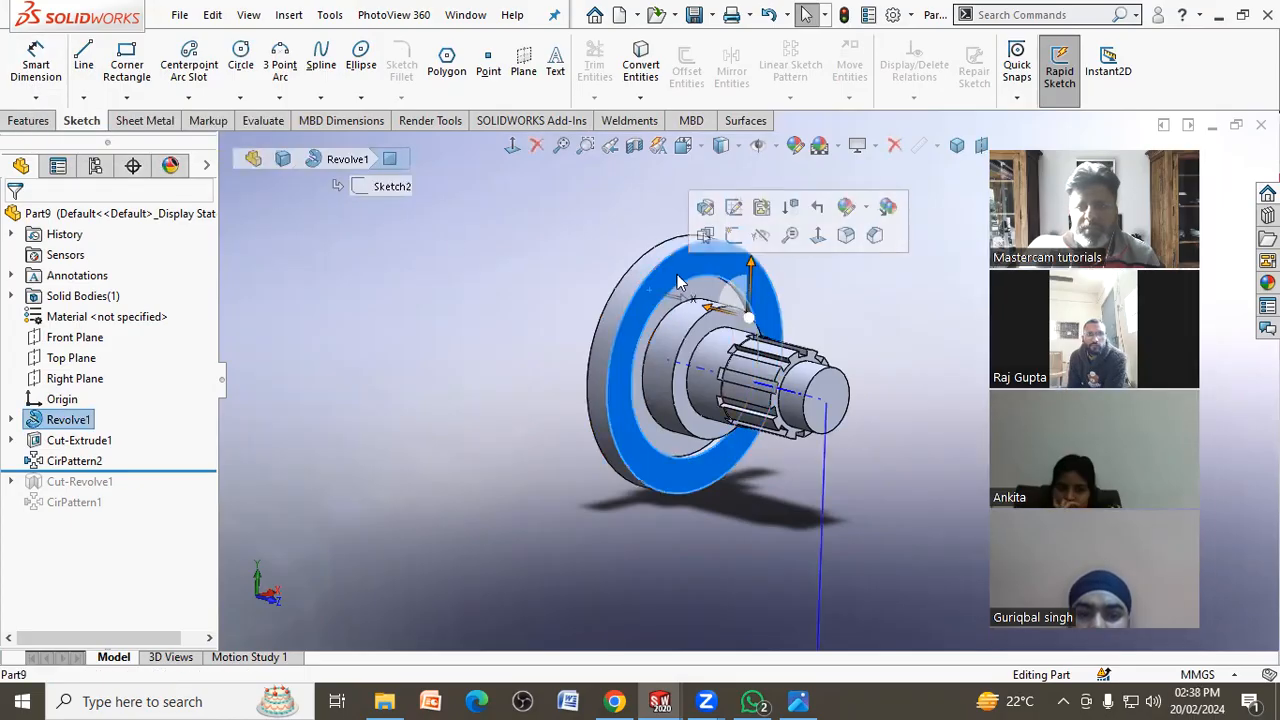
click(733, 234)
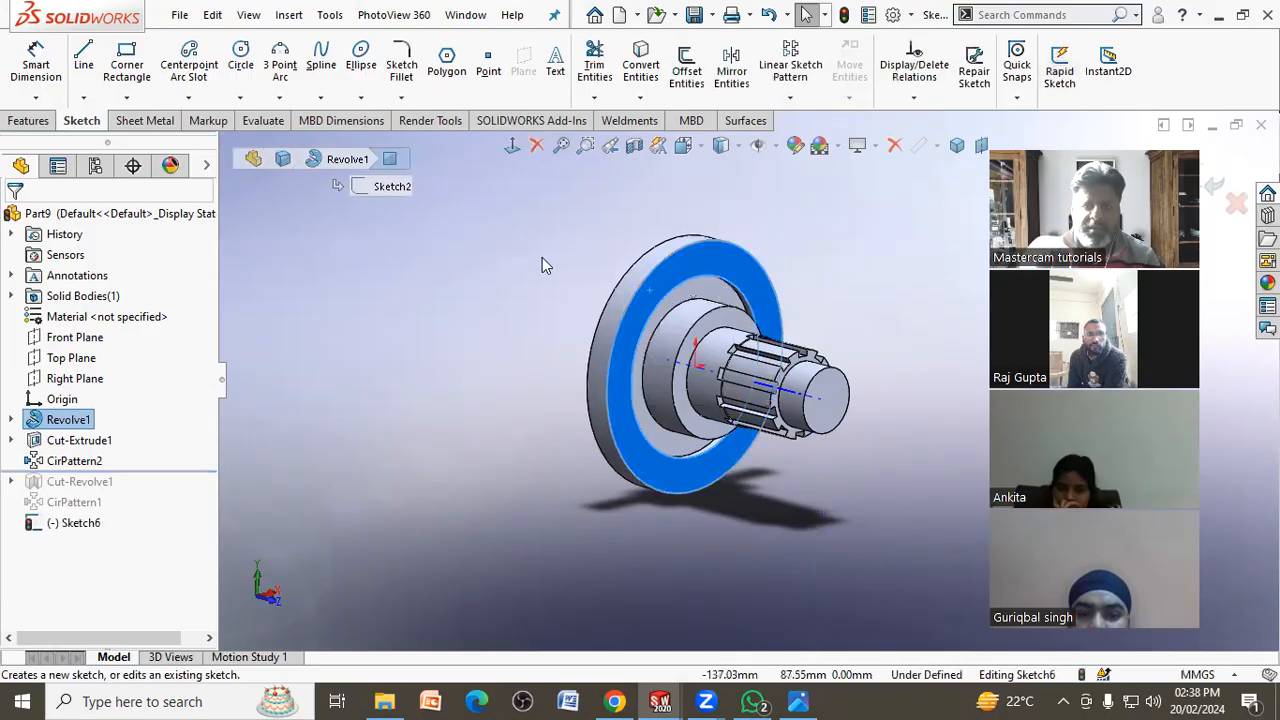
click(241, 57)
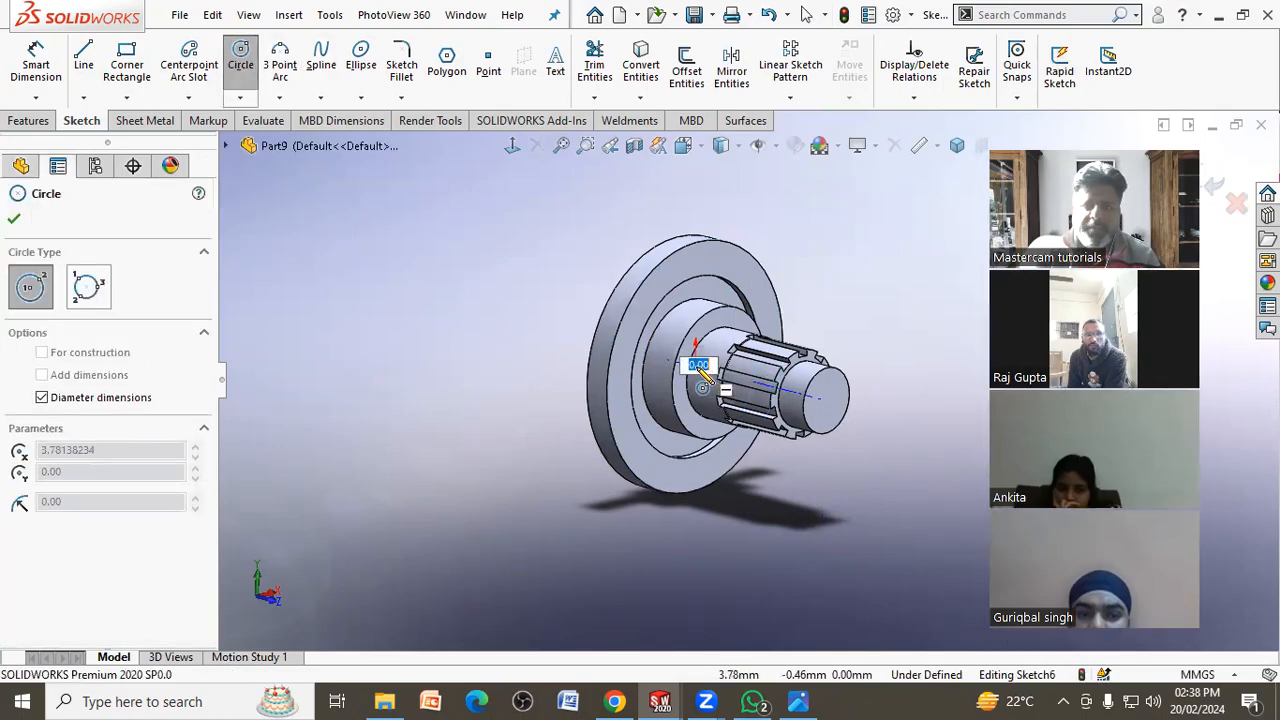
right_click(698, 369)
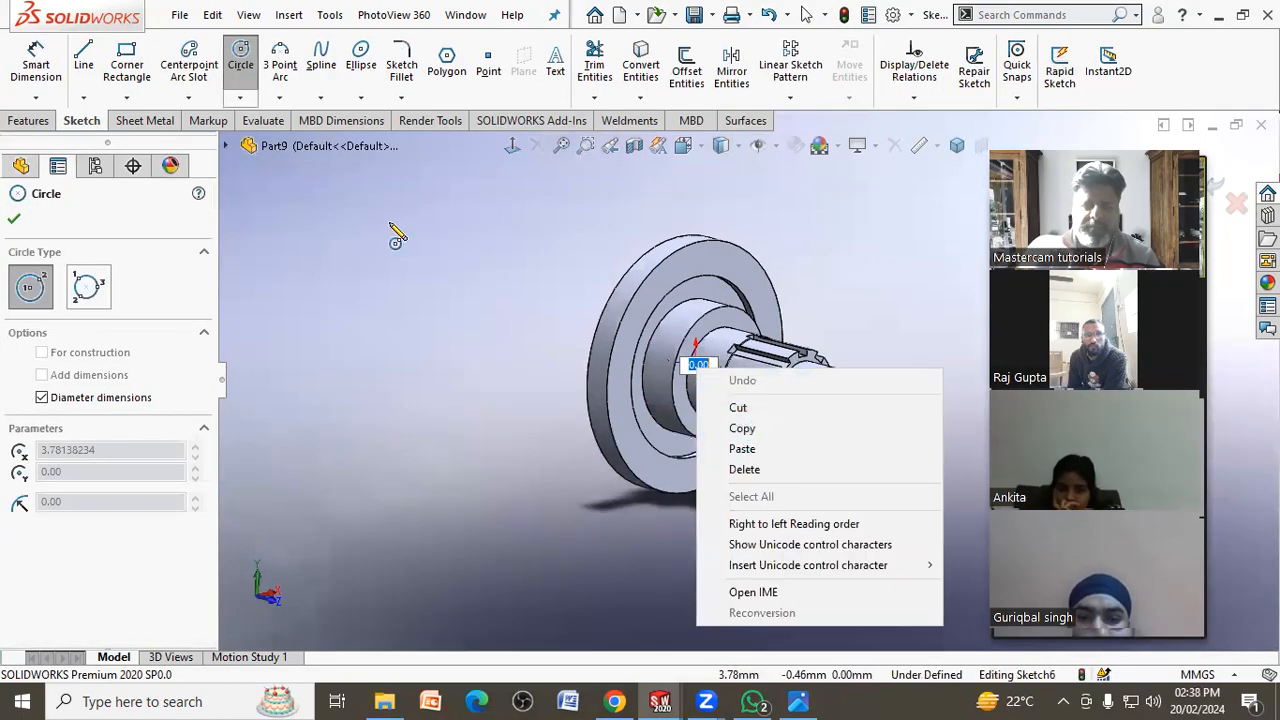
click(241, 62)
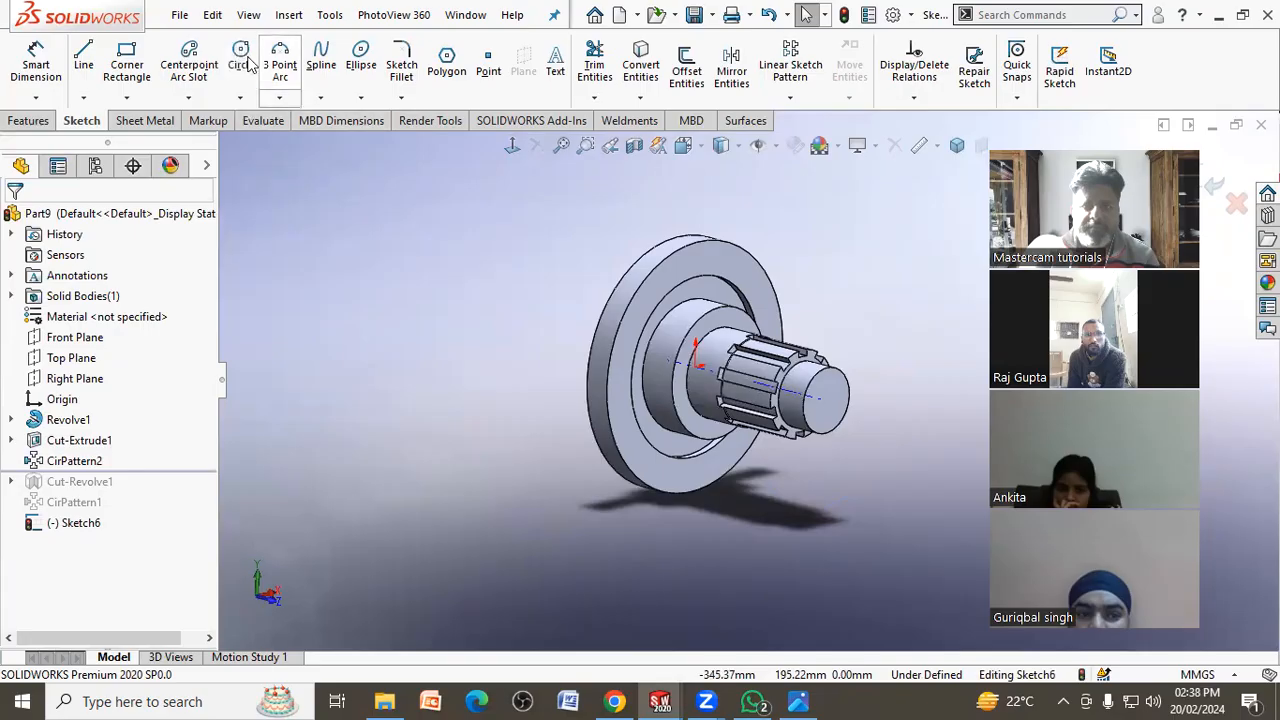
Draw a 130 mm diameter pitch circle centred on the origin and finish the sketch
click(241, 57)
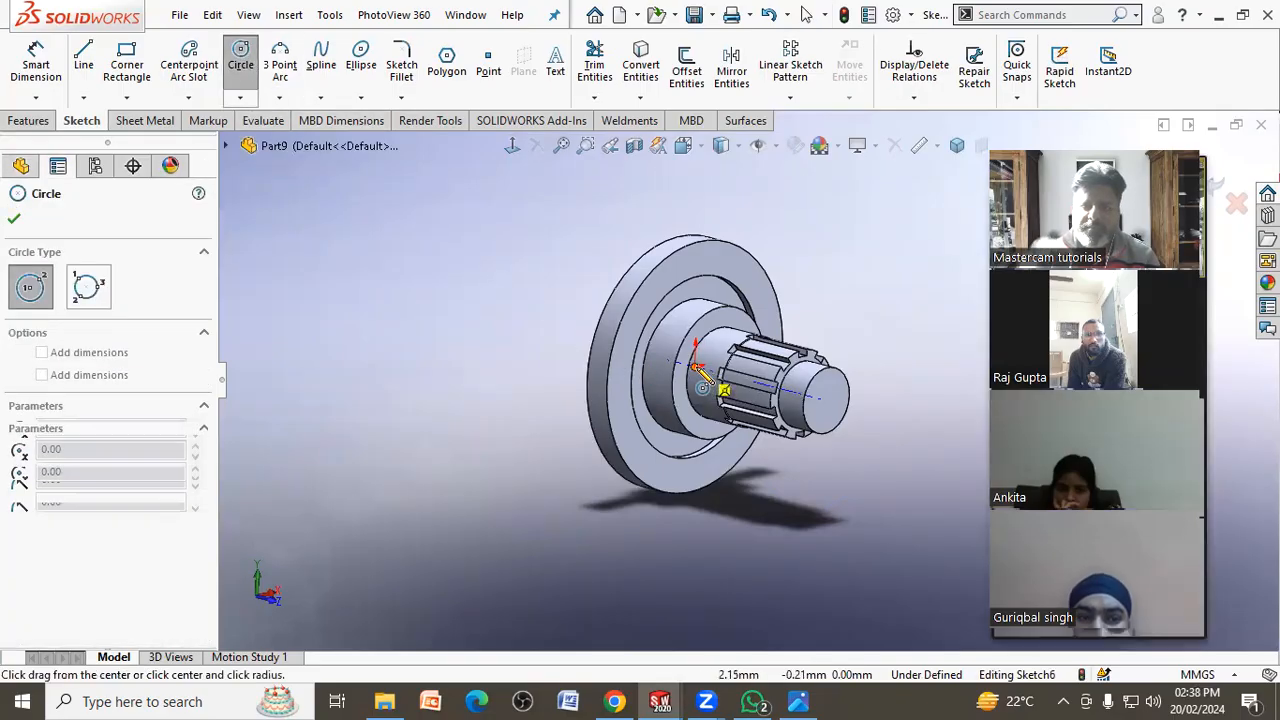
click(698, 369)
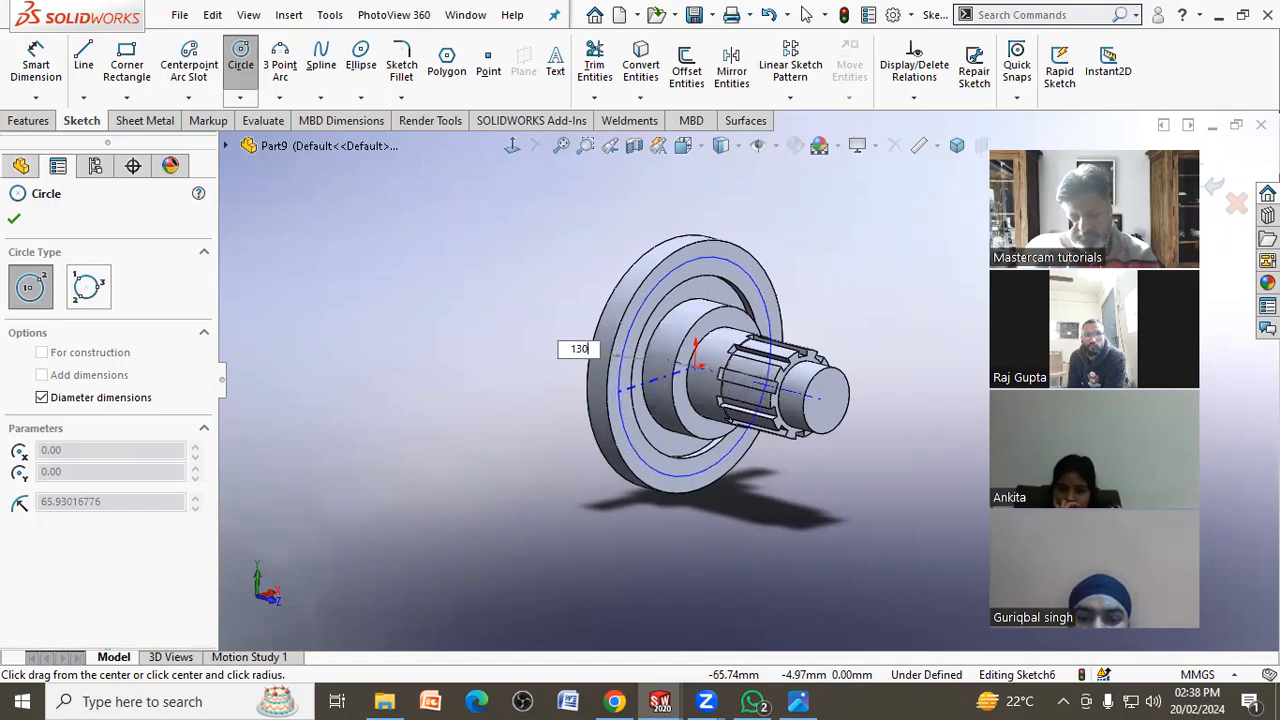
key(Return)
right_click(514, 356)
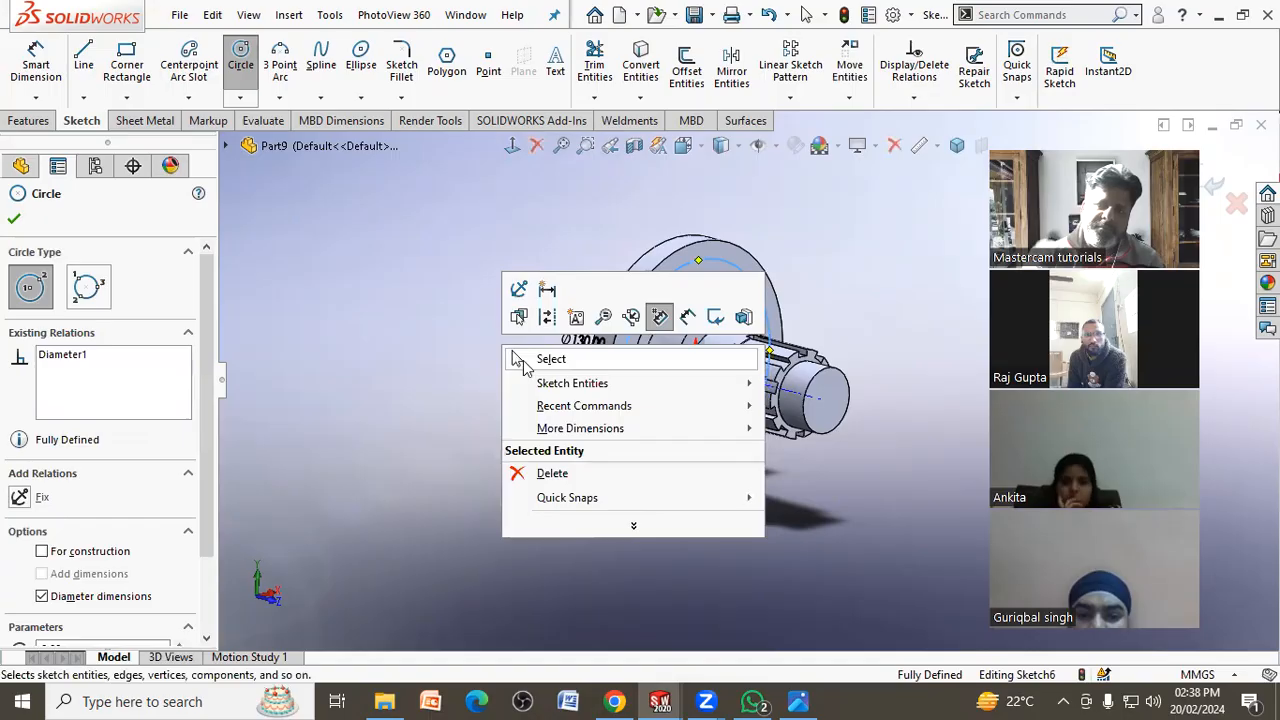
click(525, 361)
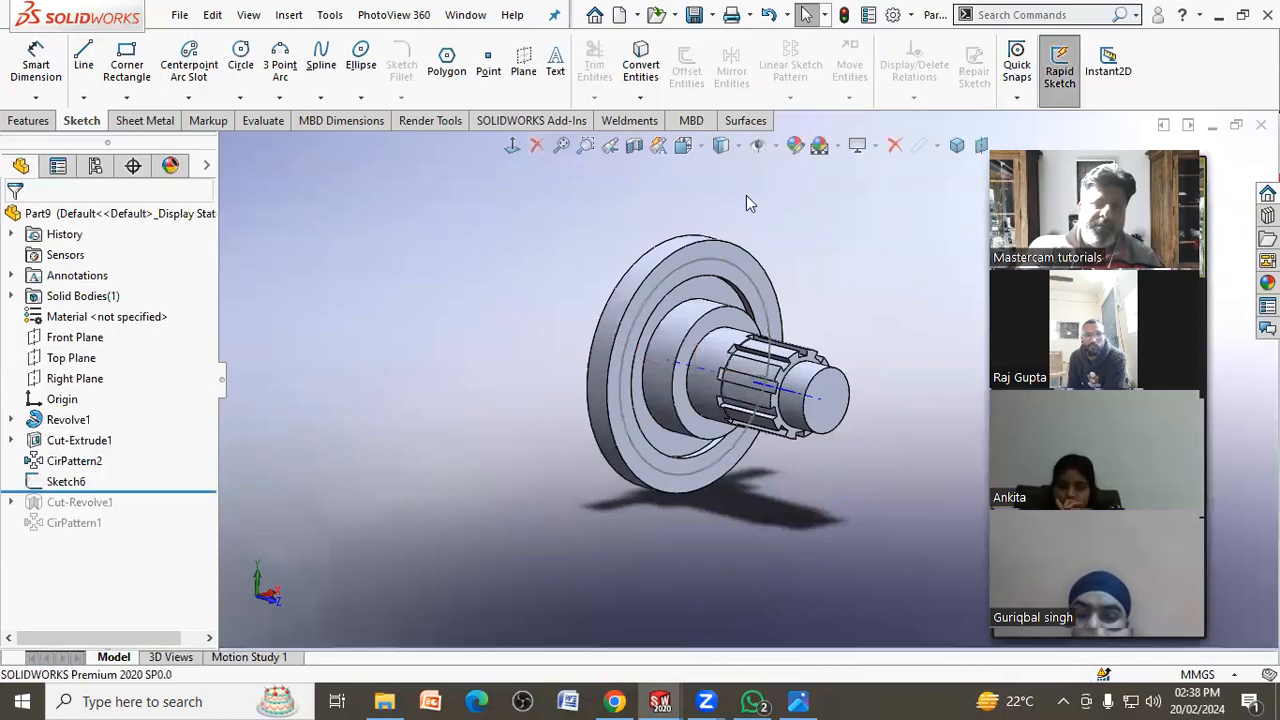
Begin an M16x1.5 bottoming tapped hole, check the hole callout on the reference drawing, and set the blind hole depth to 14 mm
click(24, 121)
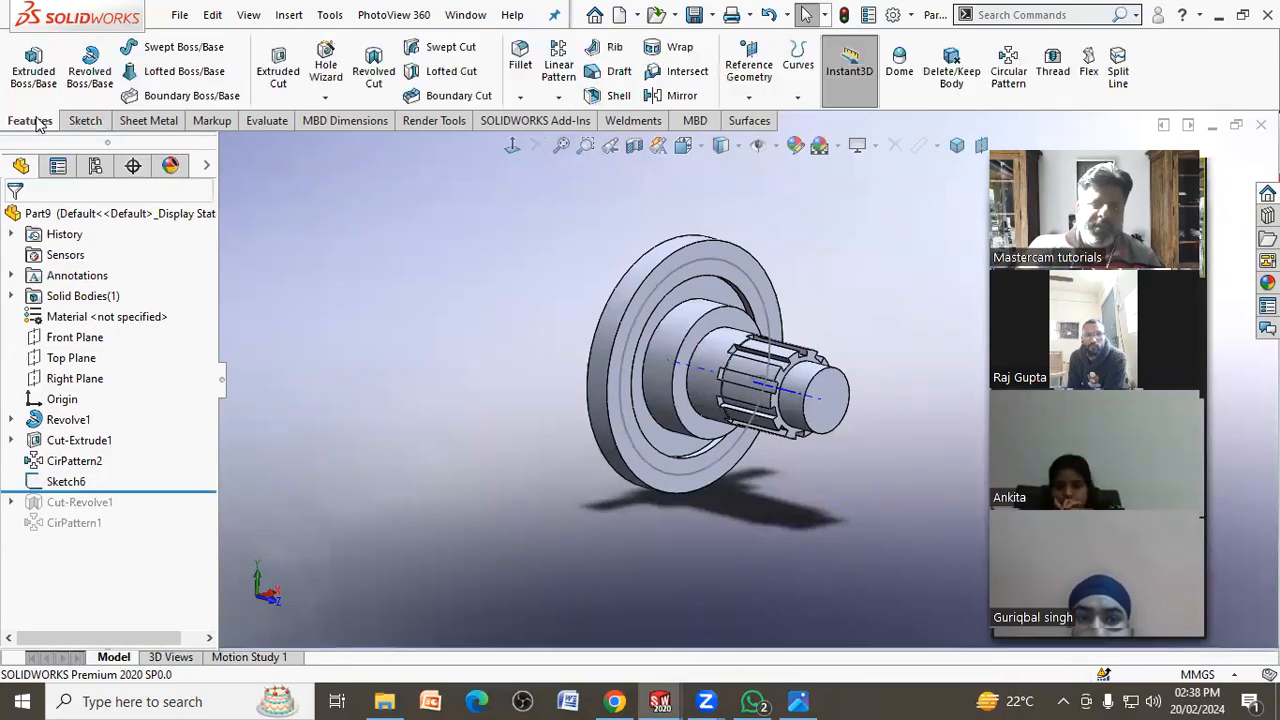
click(324, 79)
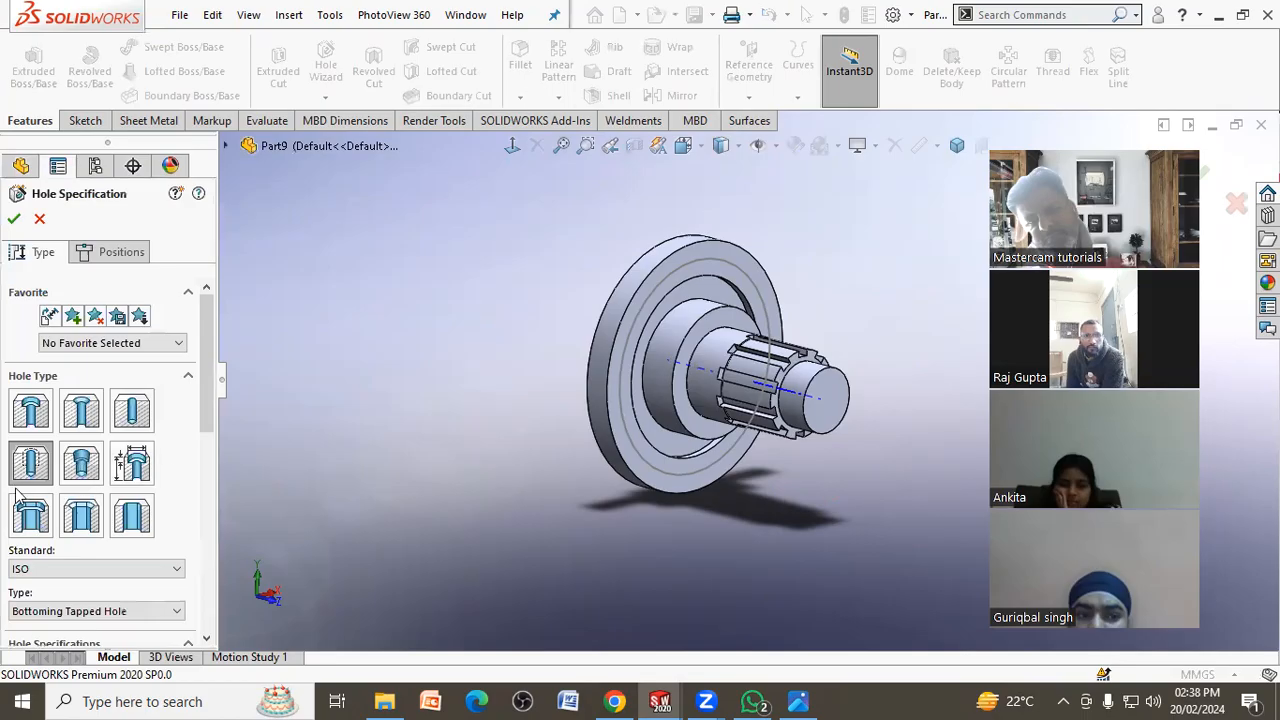
scroll(150, 392, down, 3)
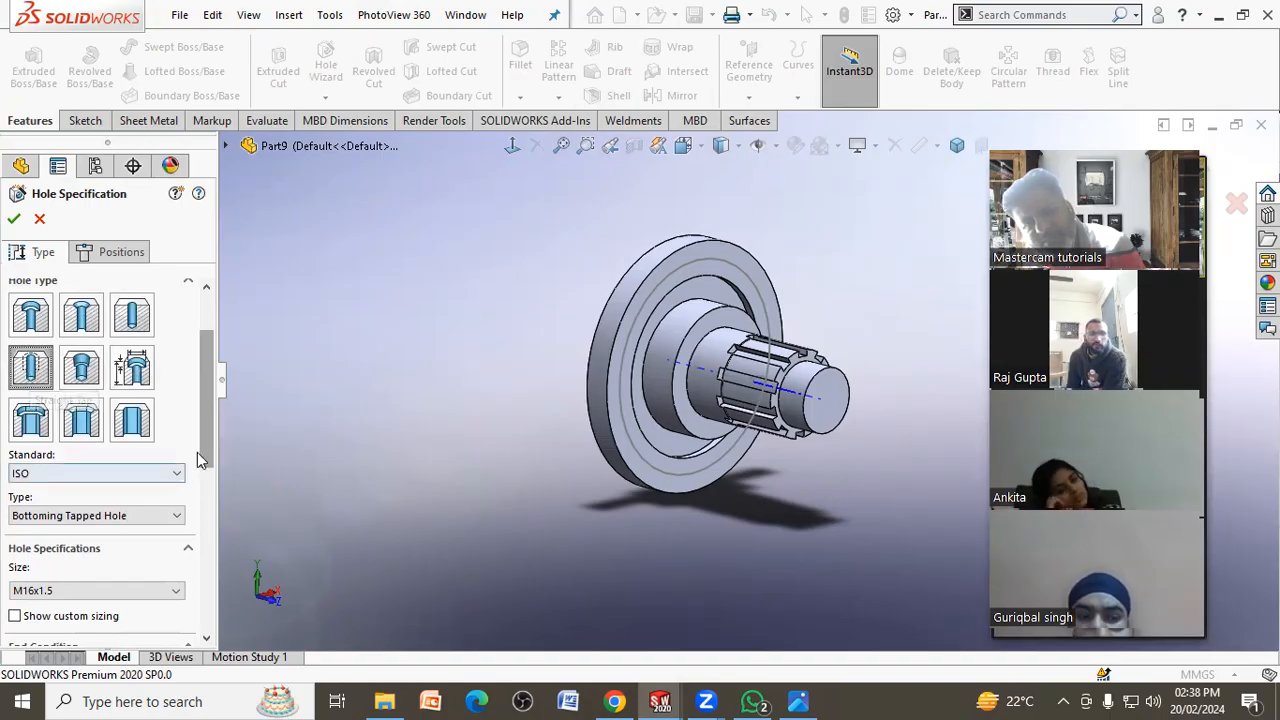
drag(212, 431, 210, 474)
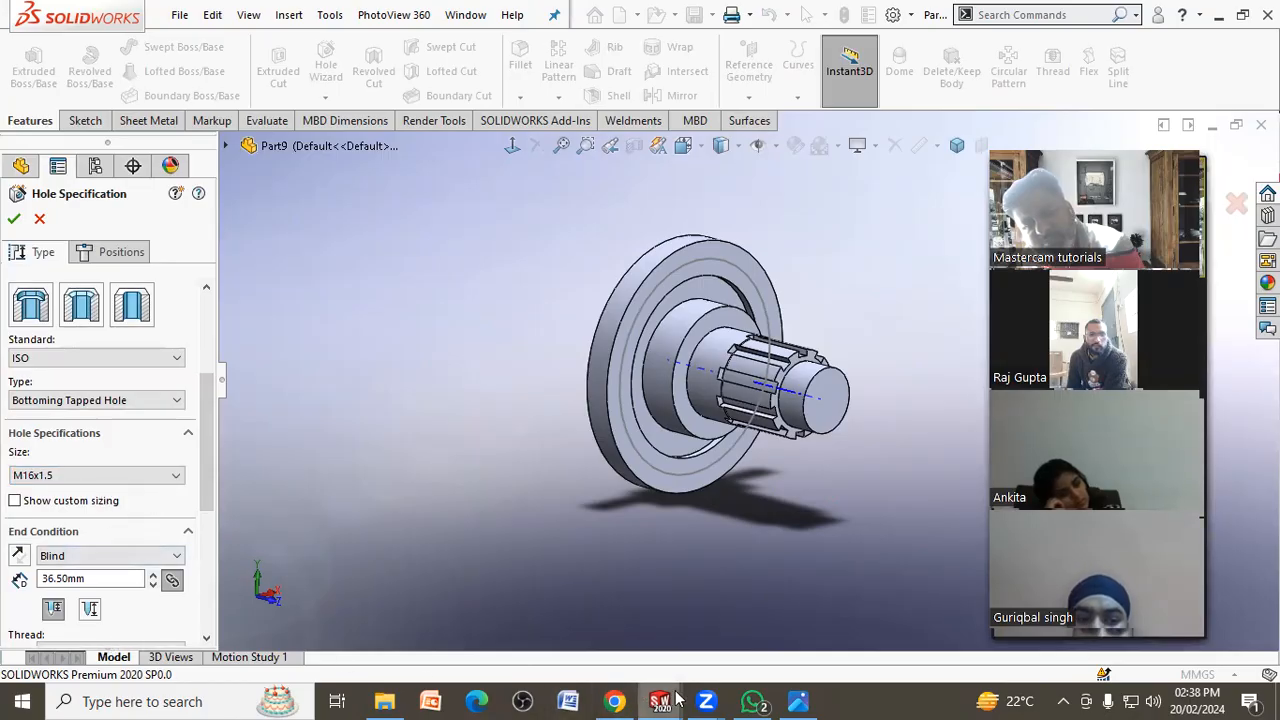
click(798, 701)
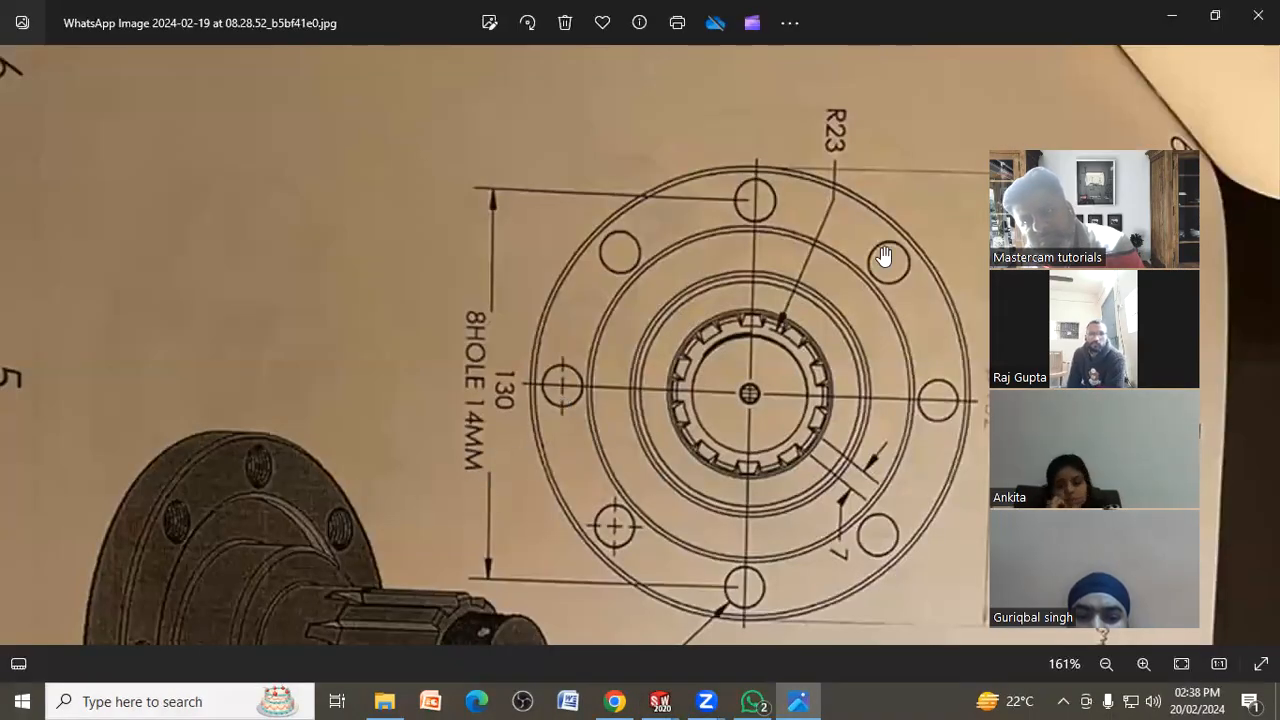
key(alt+Tab)
drag(111, 584, 4, 604)
text(14)
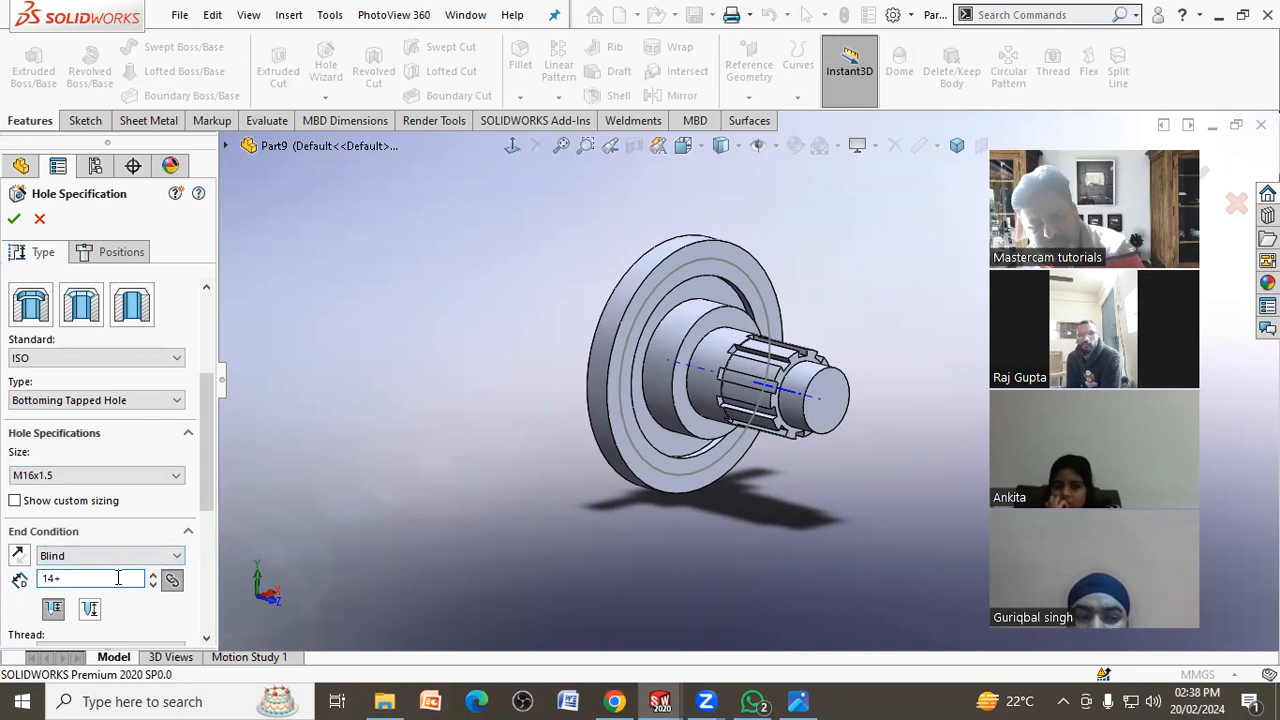
key(Return)
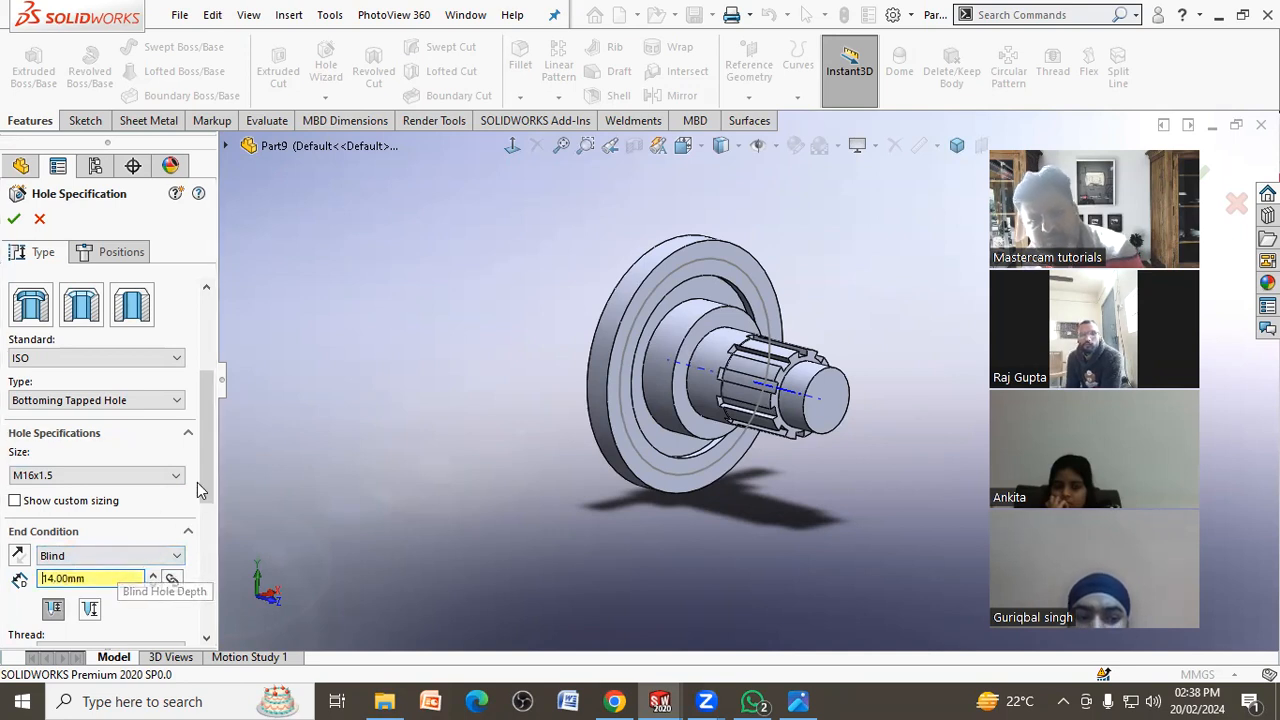
click(222, 380)
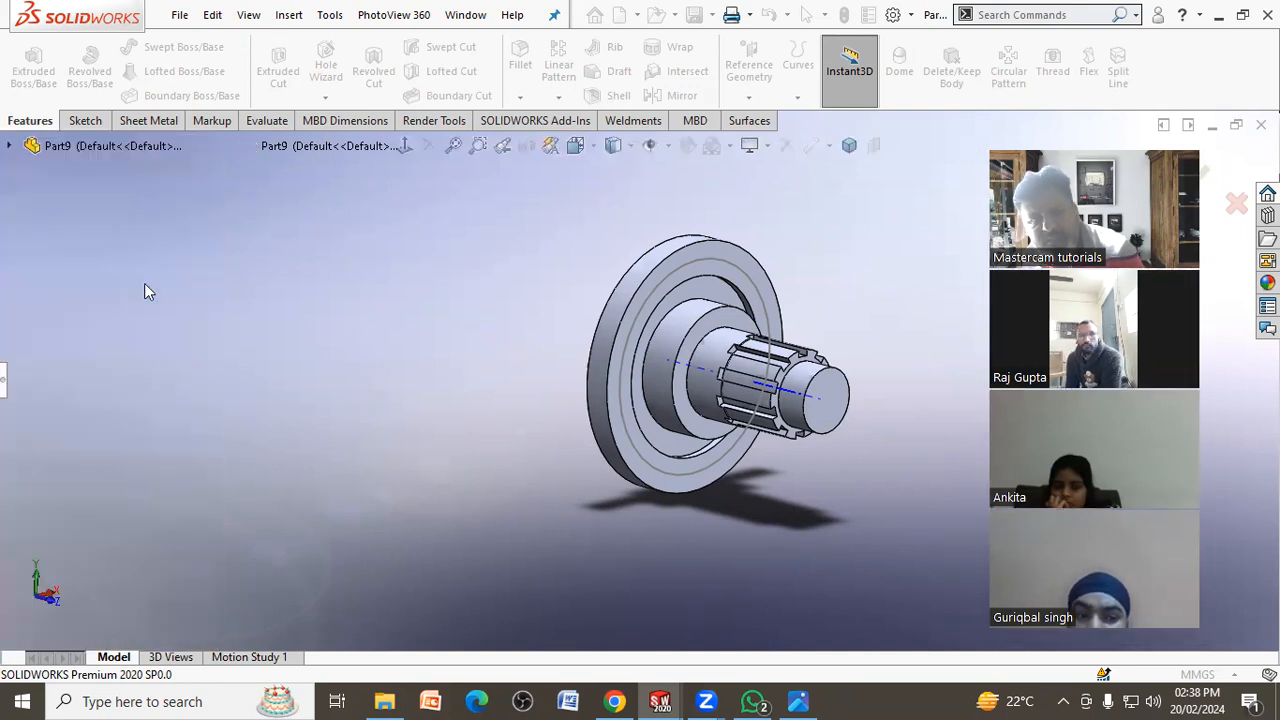
click(4, 385)
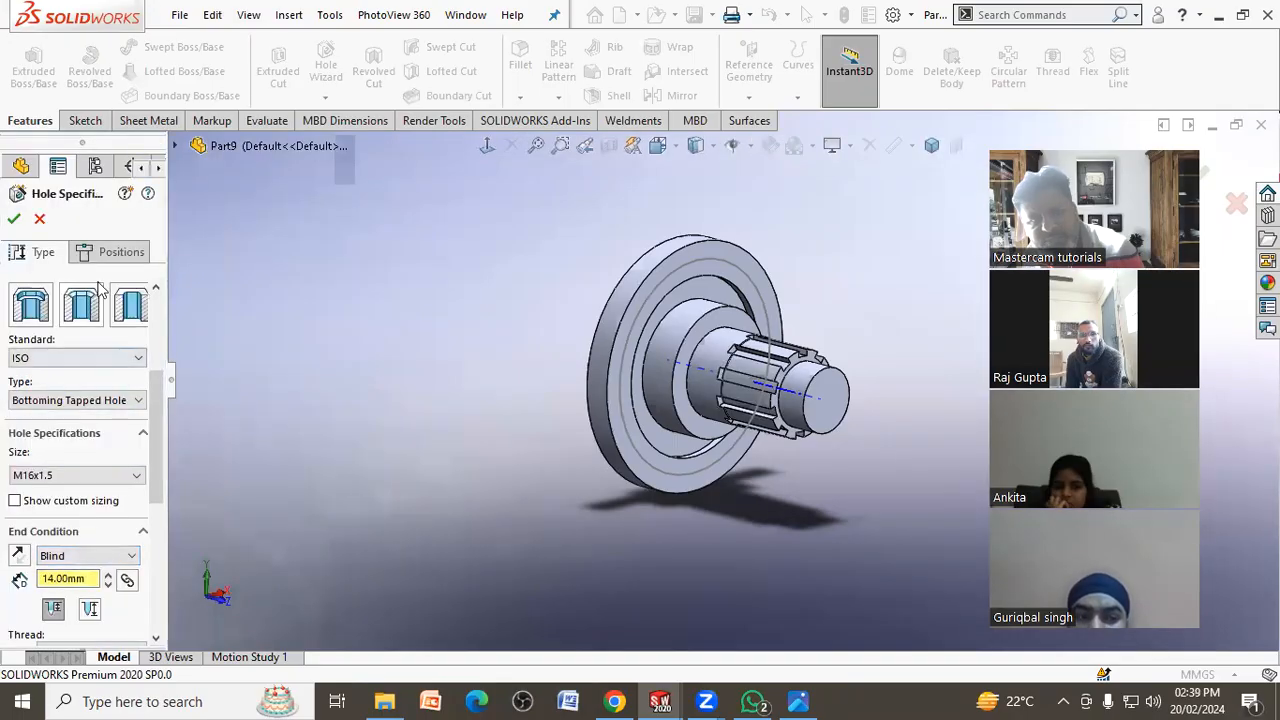
Position the tapped hole with a 3D sketch point at the top of the flange's pitch circle and create it
click(118, 254)
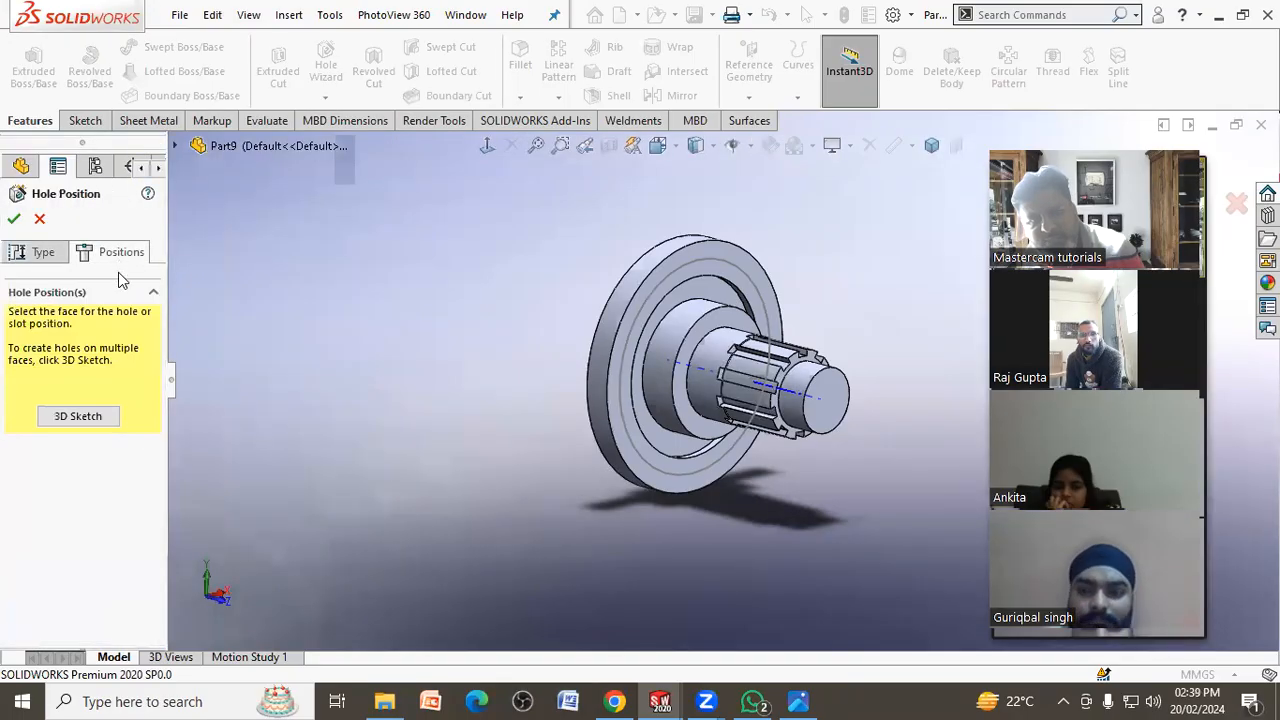
click(87, 421)
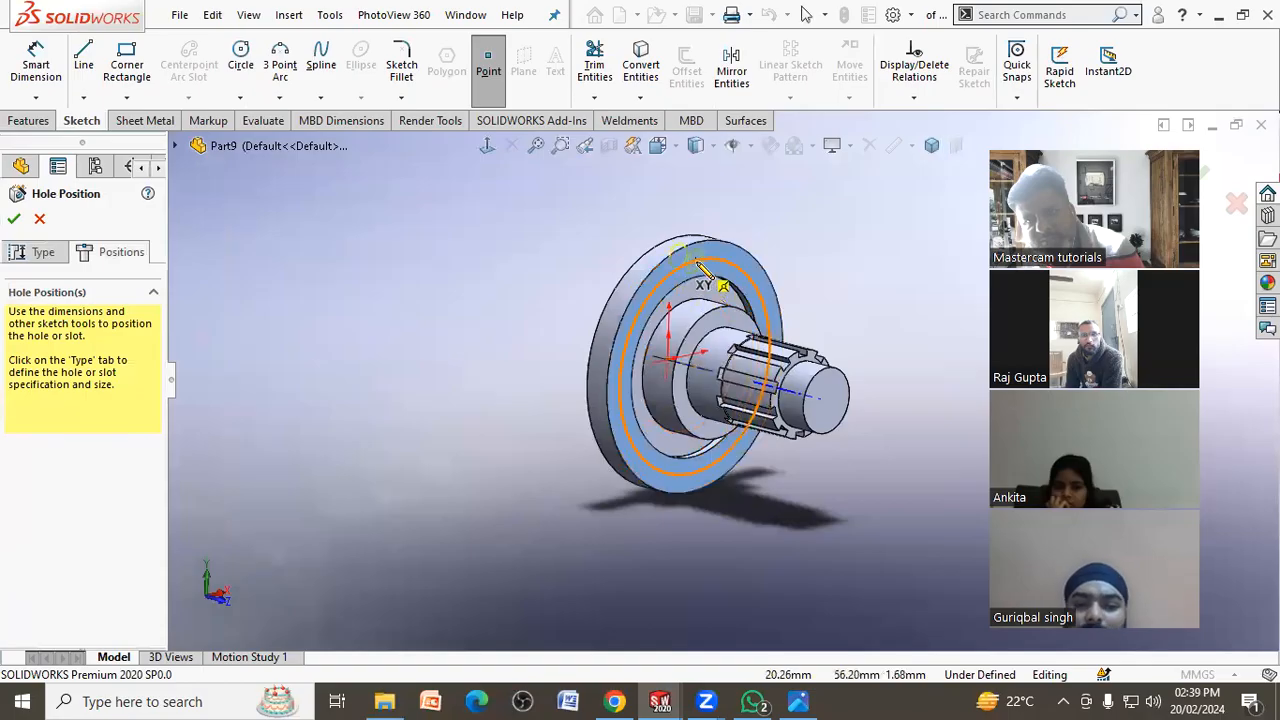
click(486, 148)
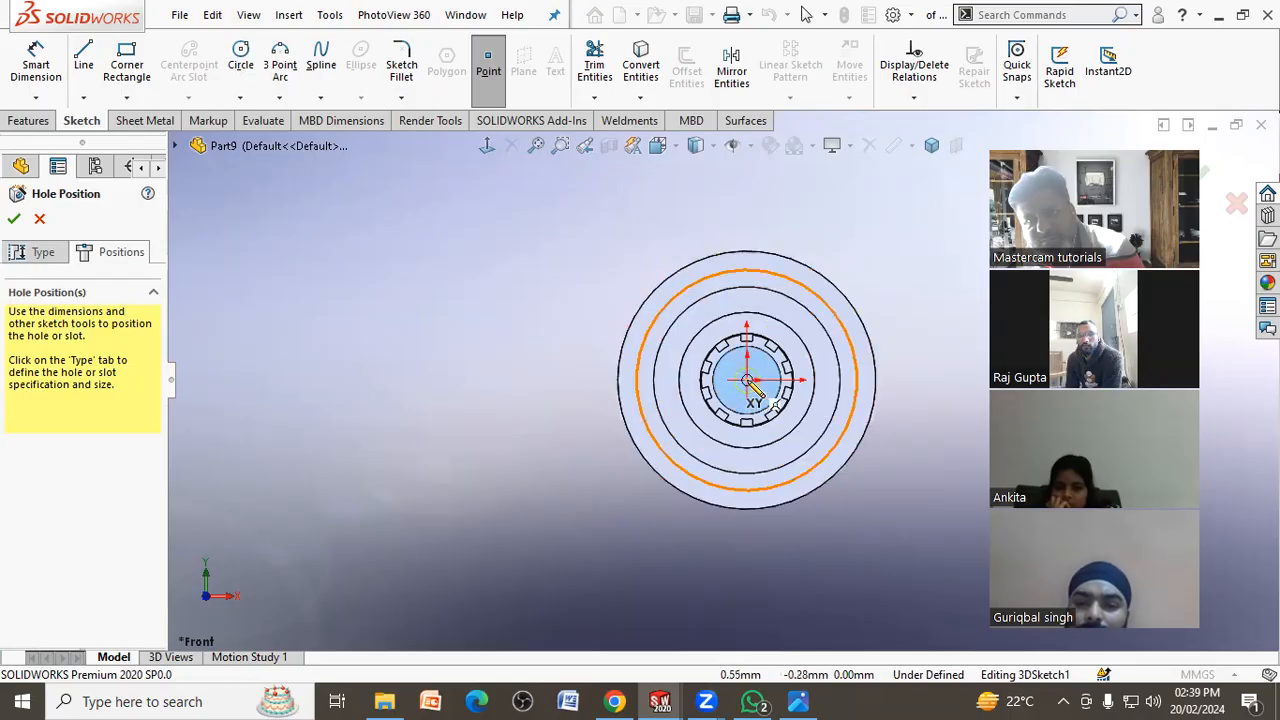
click(747, 269)
right_click(804, 252)
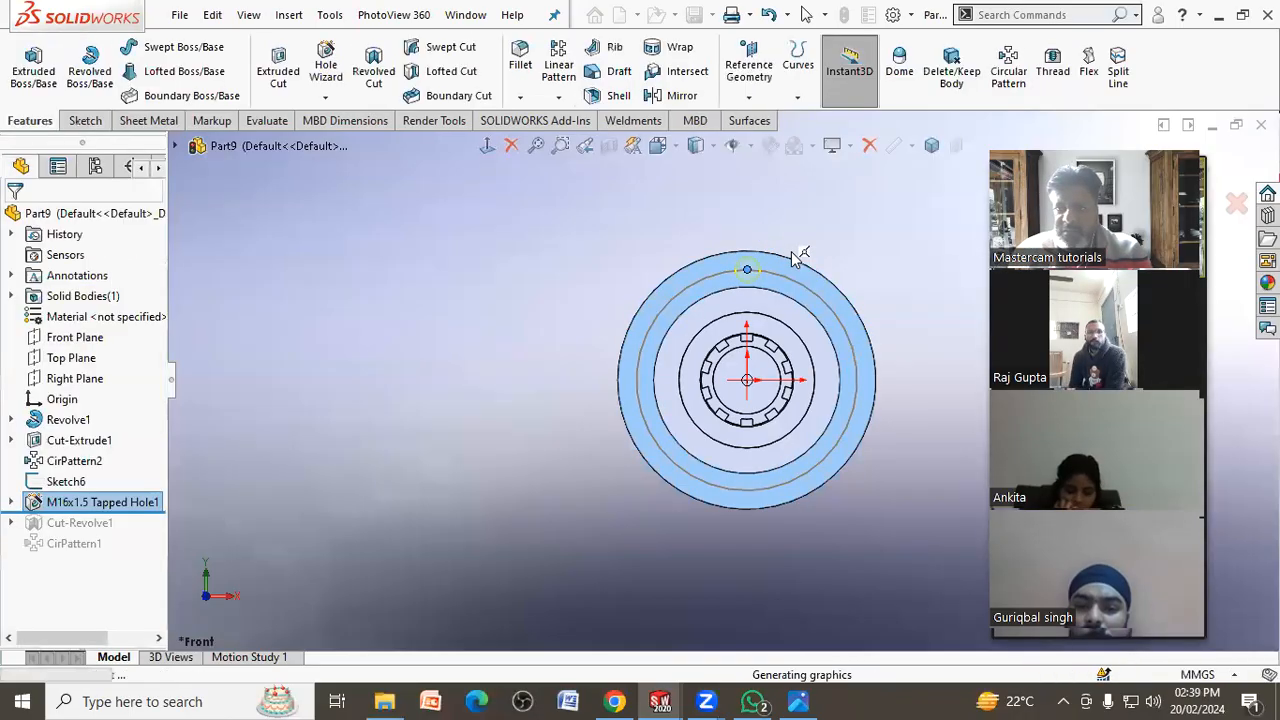
middle_drag(802, 255, 851, 347)
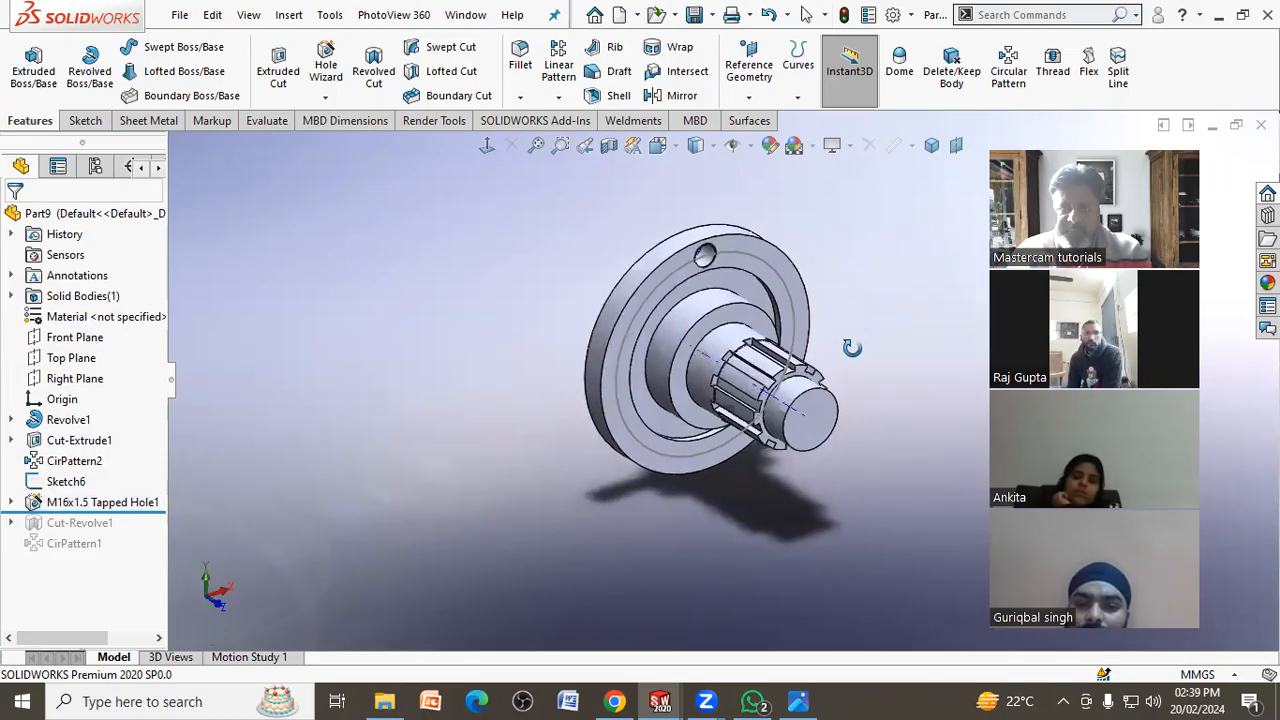
Set up a circular pattern of the tapped hole, replacing the preselected axis with the hub's cylindrical face as the direction reference
click(560, 98)
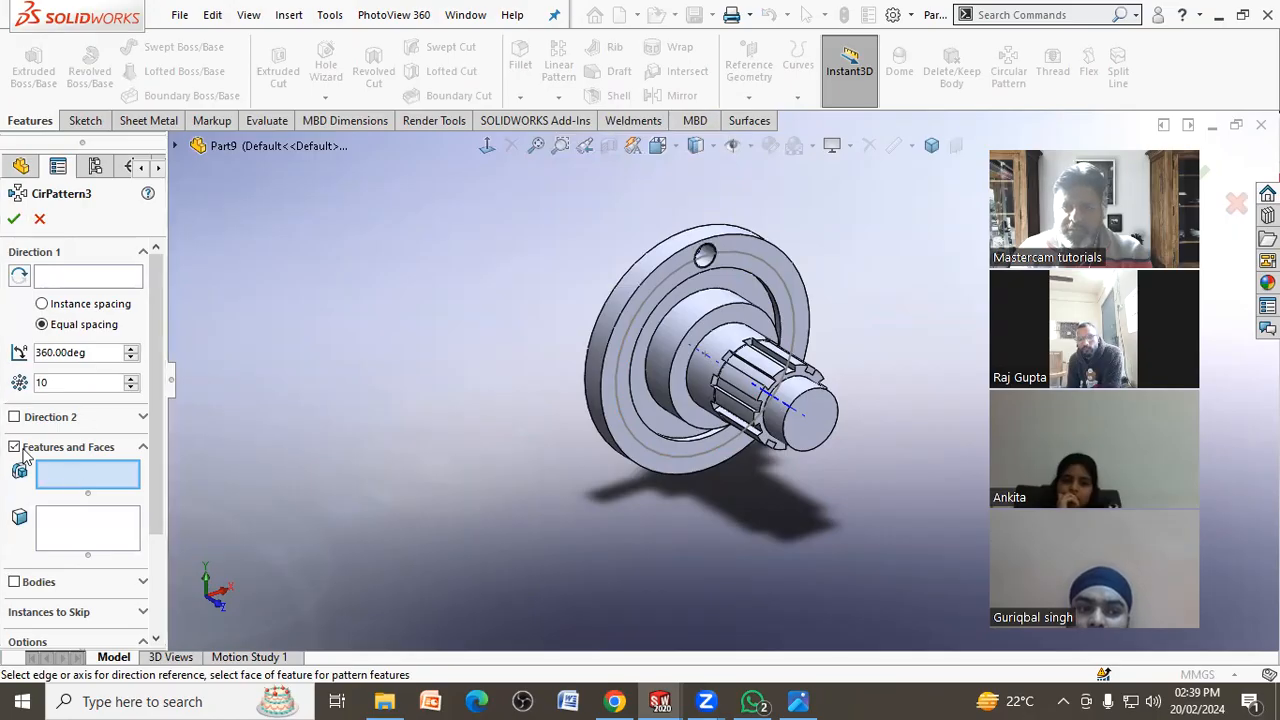
click(707, 260)
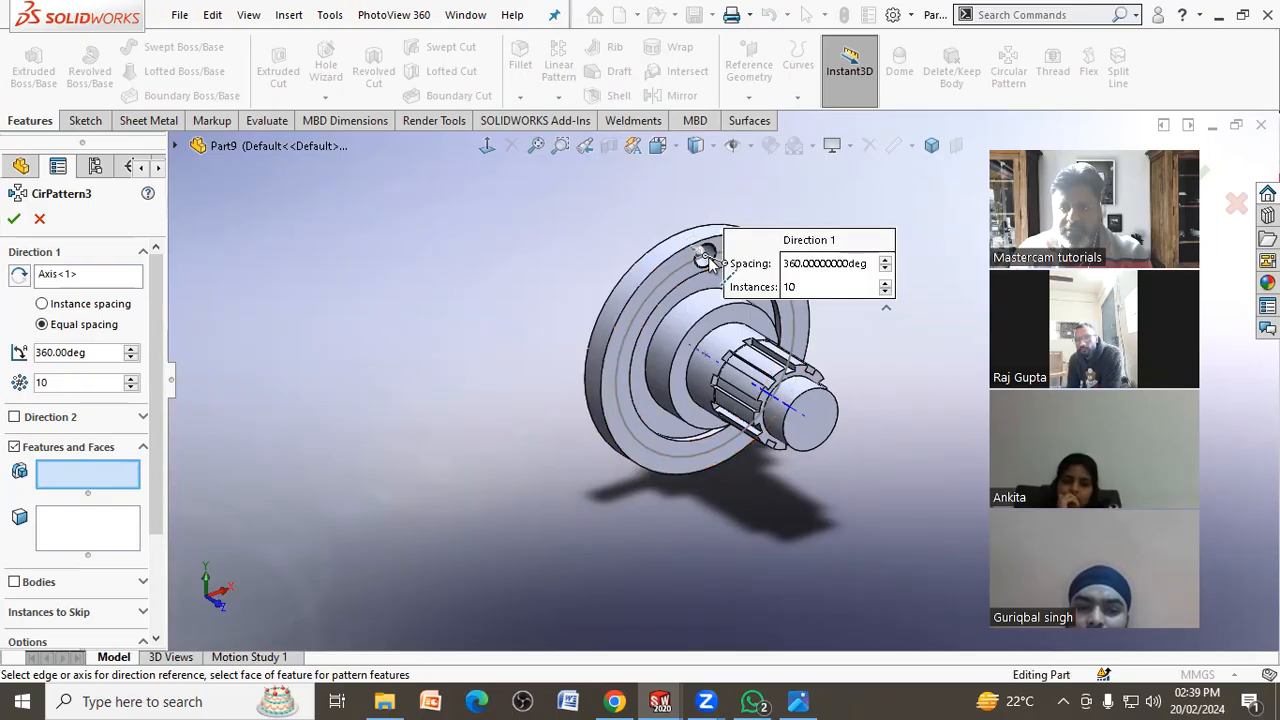
scroll(707, 262, down, 5)
click(718, 325)
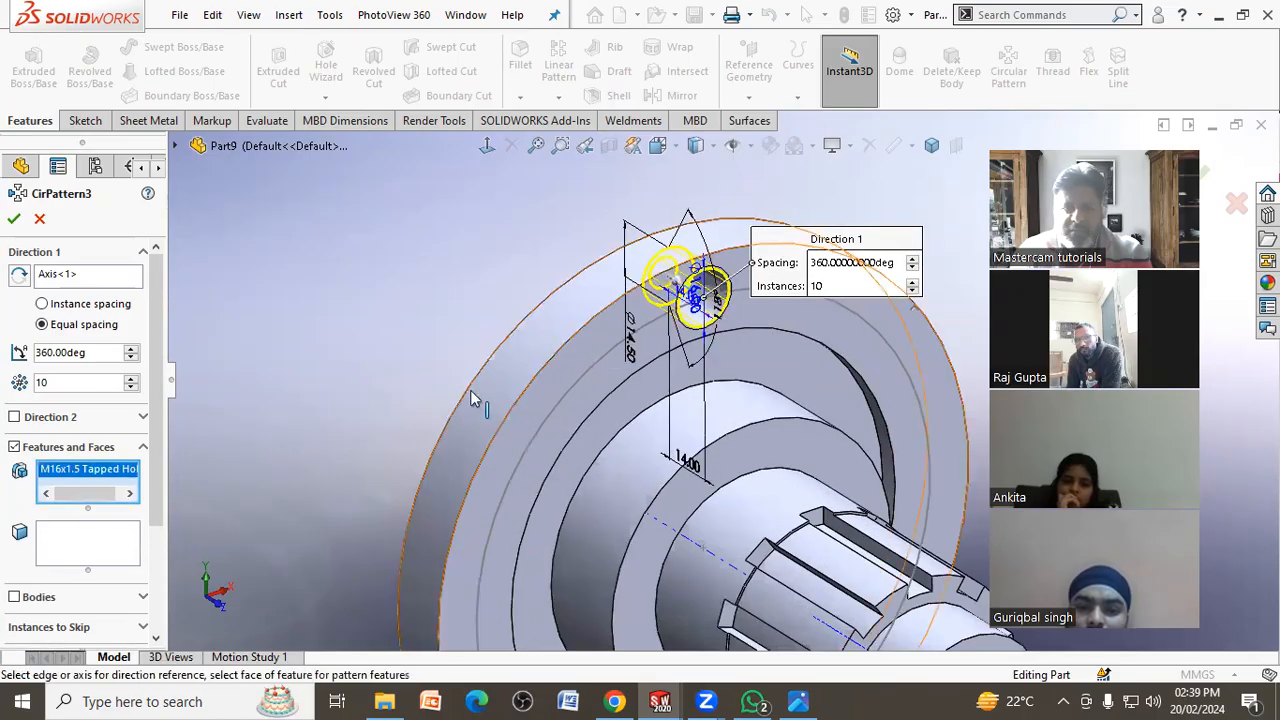
click(92, 277)
right_click(92, 277)
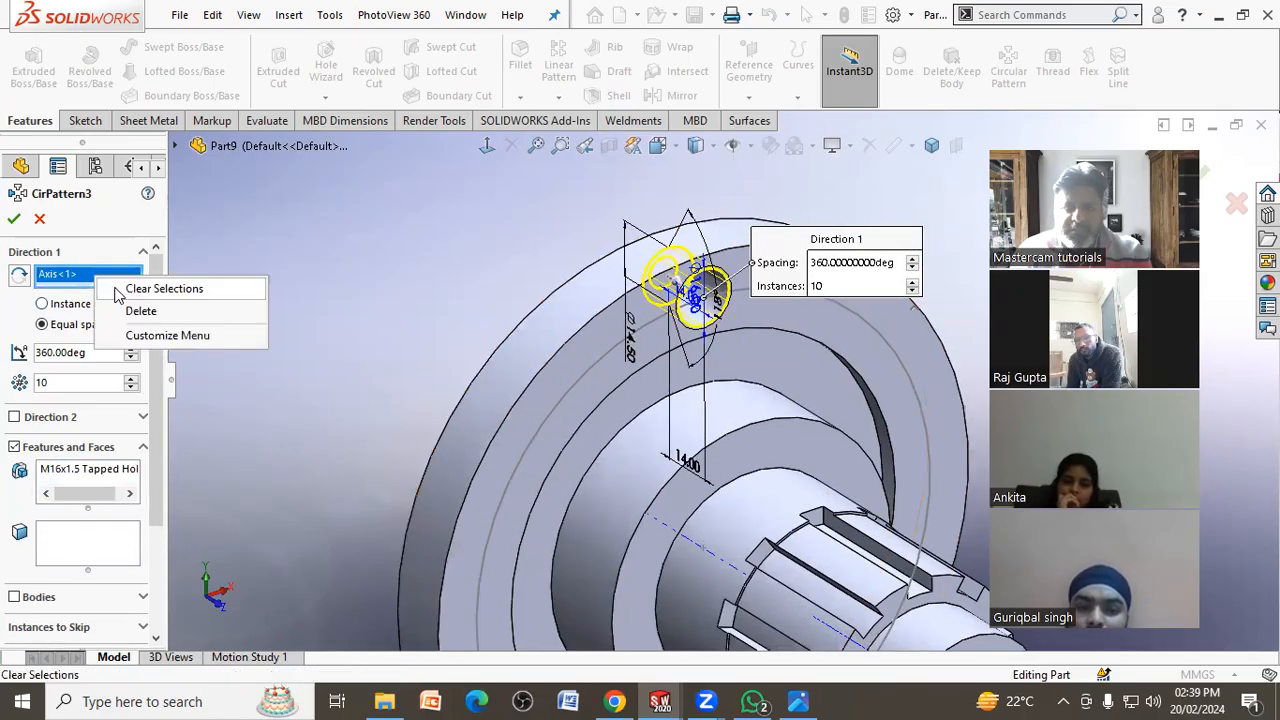
click(128, 292)
click(639, 450)
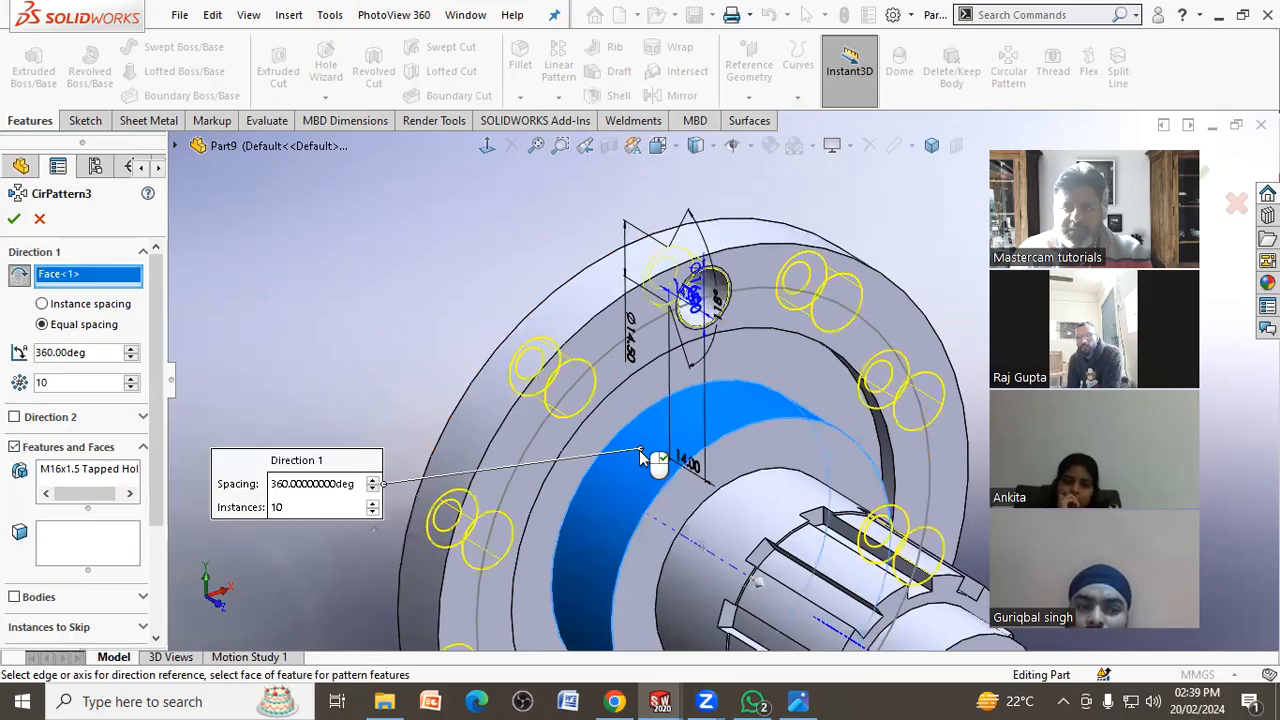
Check the flange's hole count on the reference drawing, set the pattern to 8 instances and create it
click(798, 701)
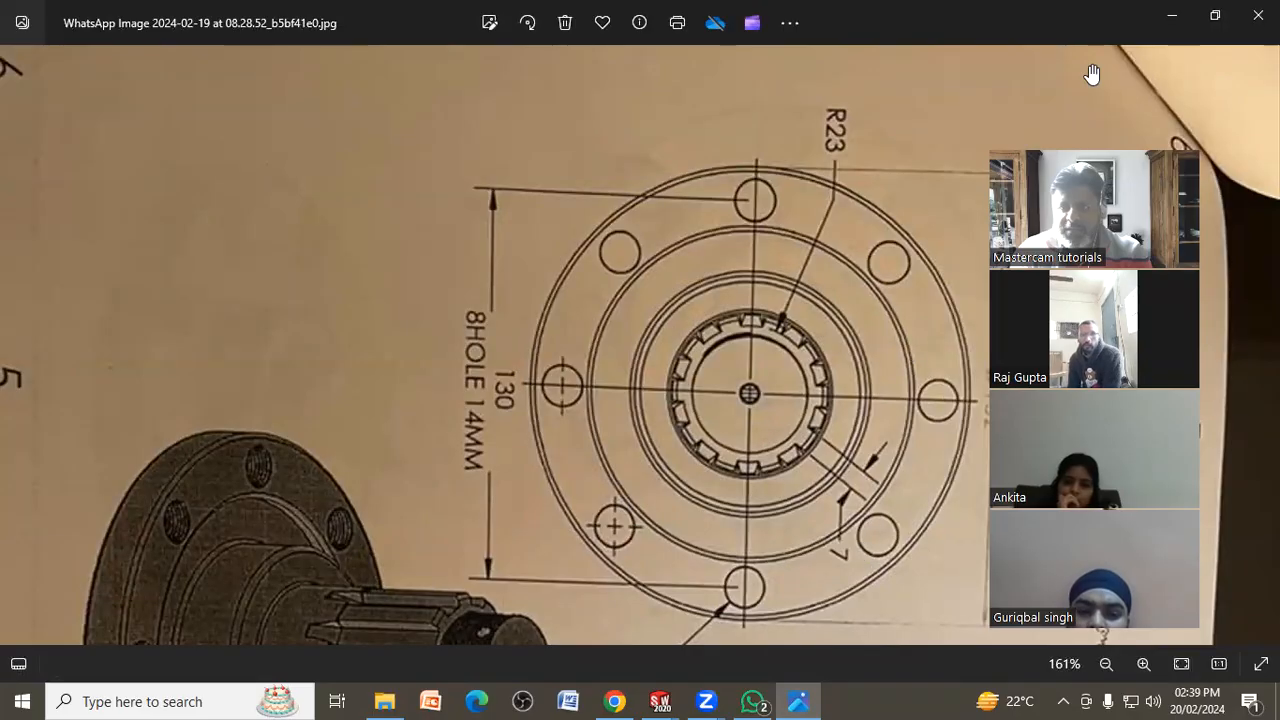
click(1172, 15)
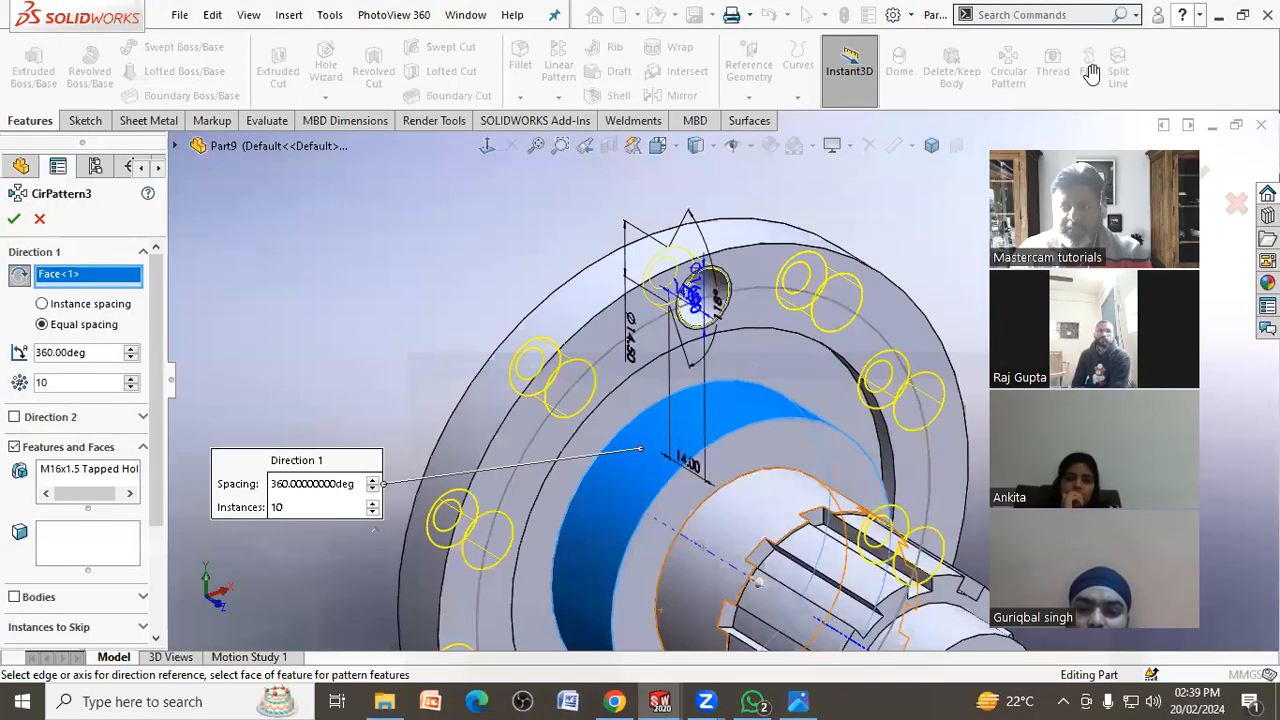
double_click(130, 388)
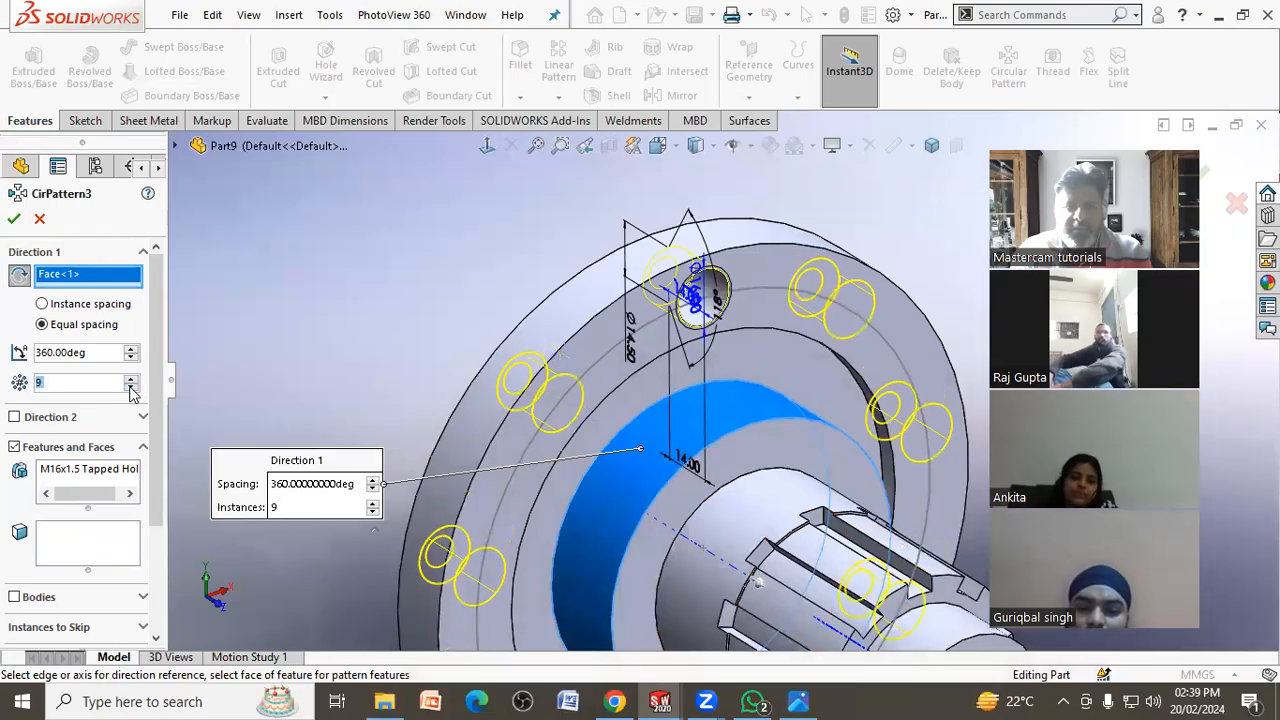
click(14, 219)
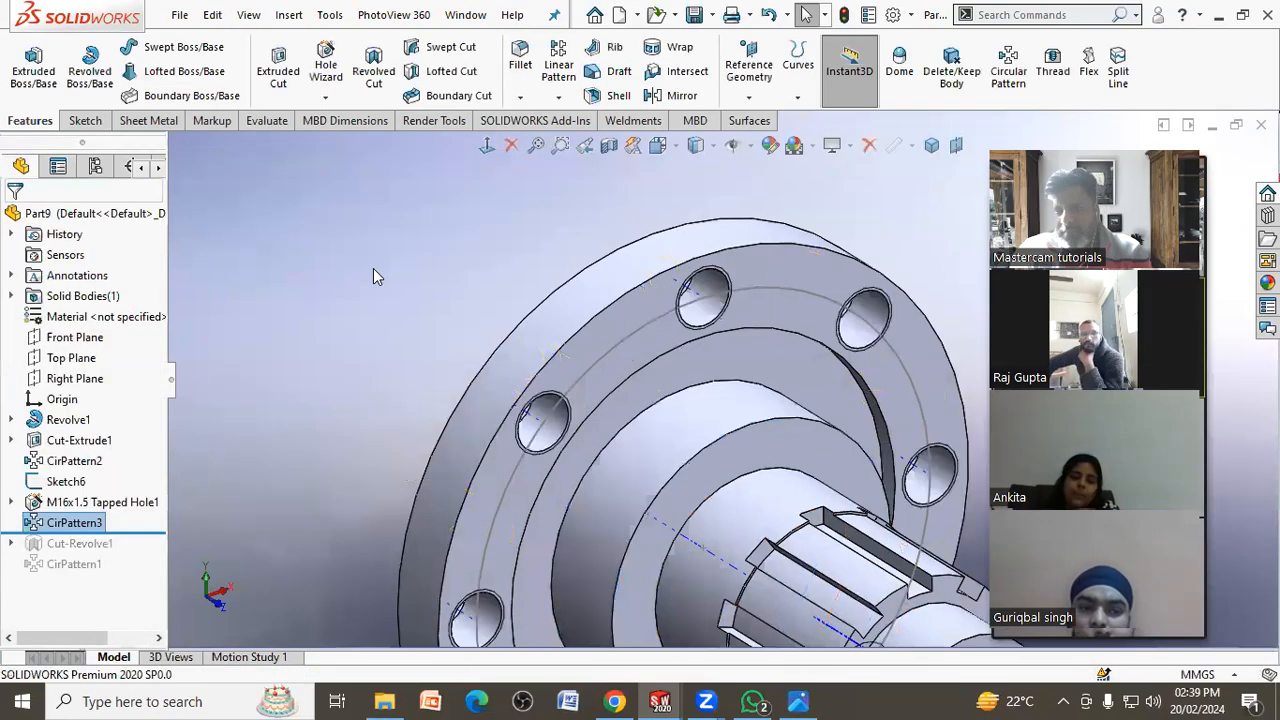
click(459, 291)
scroll(466, 293, up, 5)
mouse_move(475, 298)
middle_down()
mouse_move(538, 354)
mouse_move(526, 327)
mouse_move(474, 318)
middle_up()
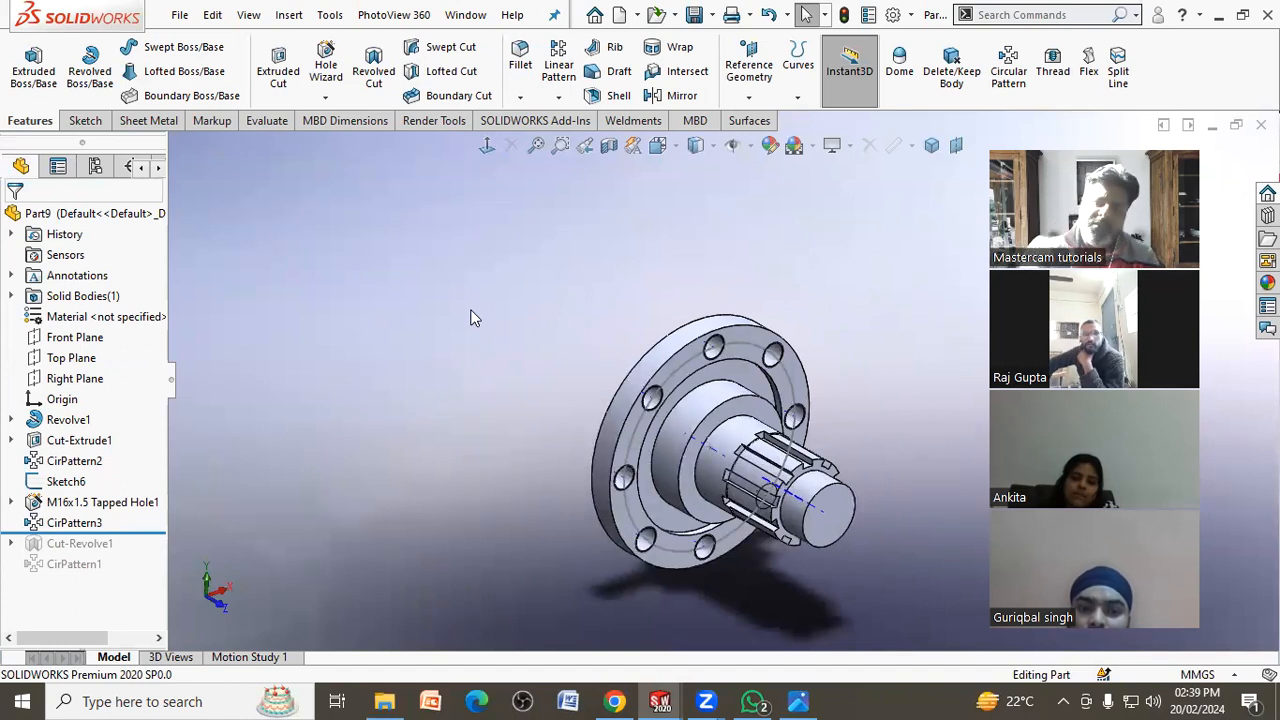
click(684, 367)
click(878, 378)
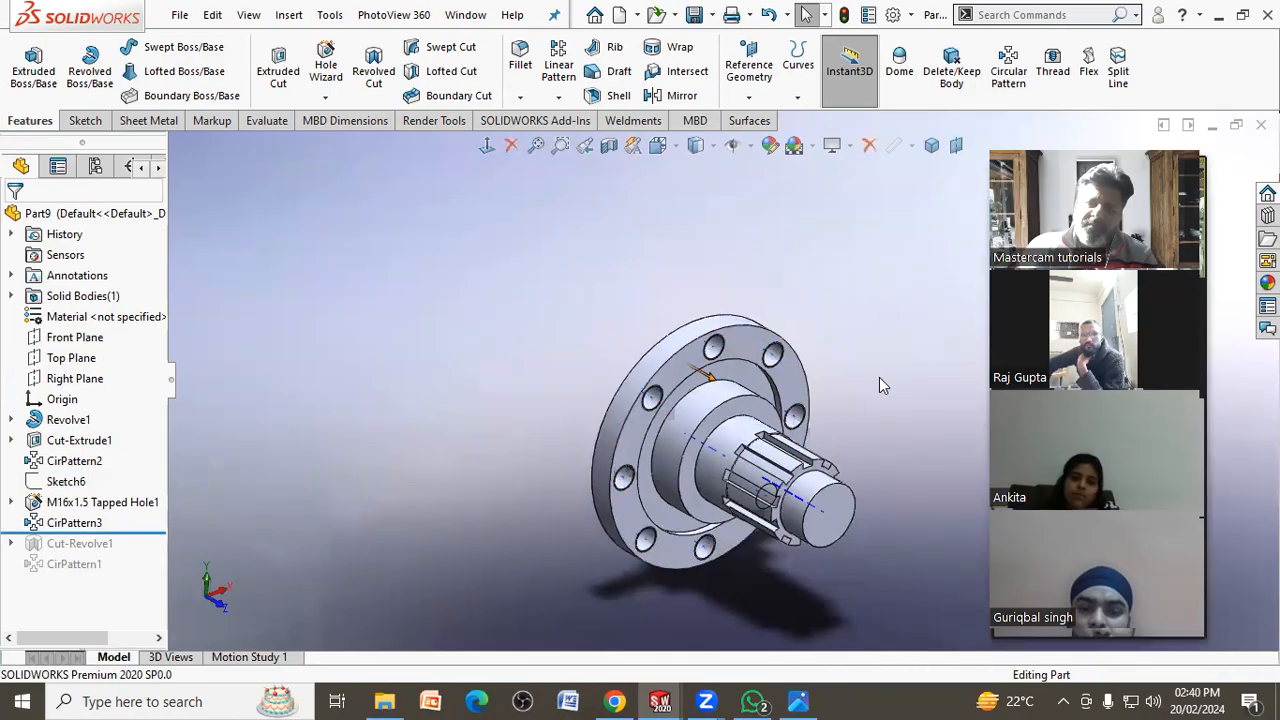
Review the flange front view, side view and isometric view on the reference drawing for the remaining details
mouse_move(870, 437)
middle_down()
mouse_move(878, 425)
mouse_move(855, 418)
middle_up()
click(798, 701)
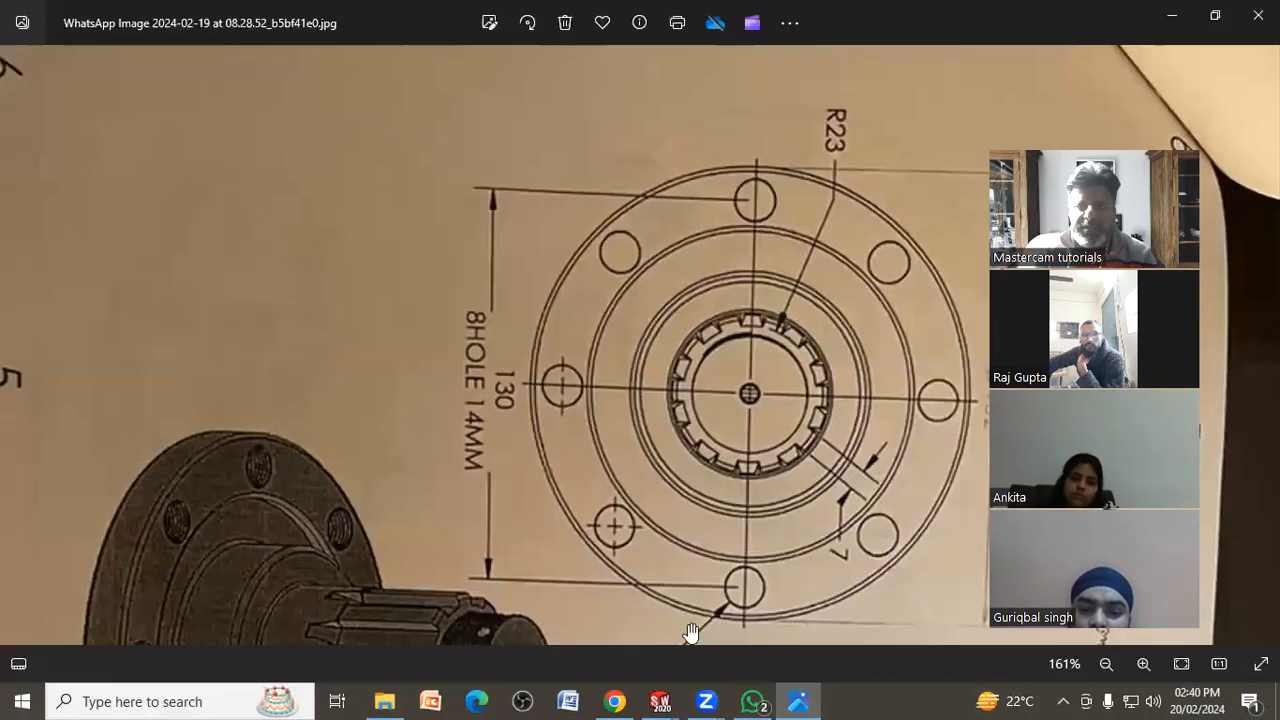
drag(577, 577, 589, 132)
drag(742, 487, 733, 283)
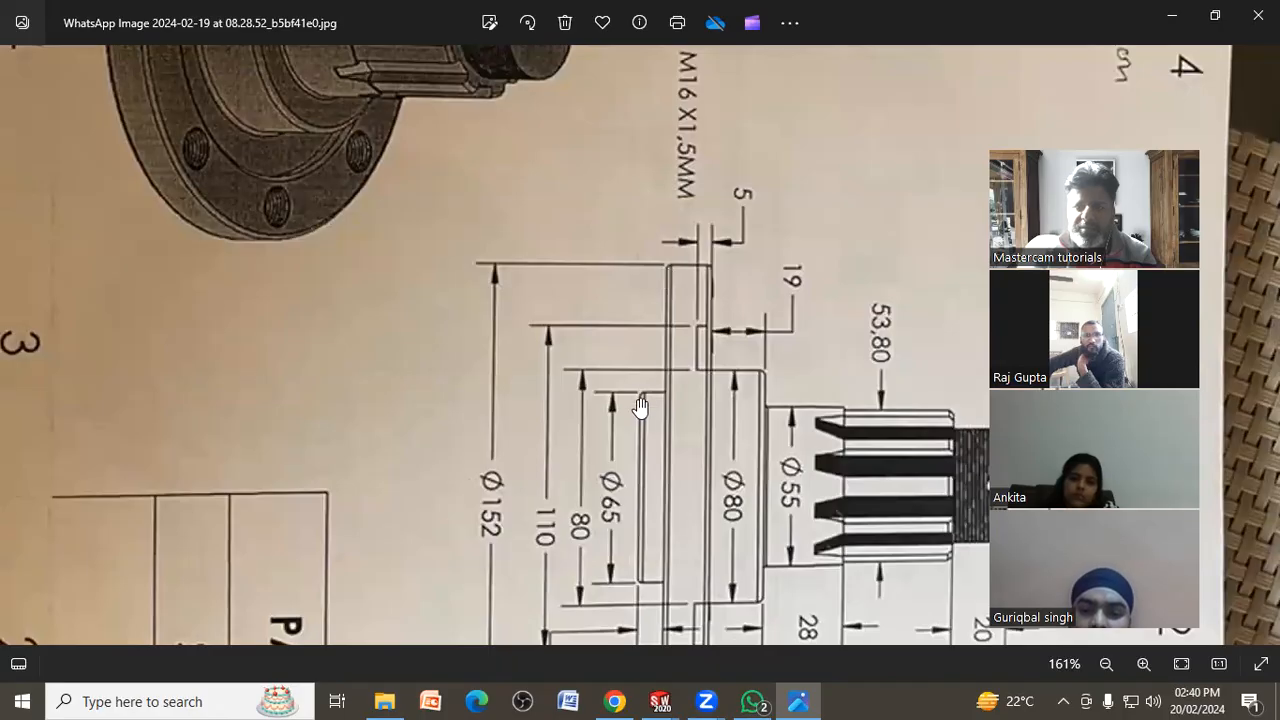
mouse_move(758, 530)
mouse_down()
mouse_move(731, 403)
mouse_move(731, 323)
mouse_up()
mouse_move(632, 499)
mouse_down()
mouse_move(630, 475)
mouse_move(757, 577)
mouse_up()
drag(540, 392, 414, 500)
drag(434, 390, 652, 629)
drag(369, 465, 365, 543)
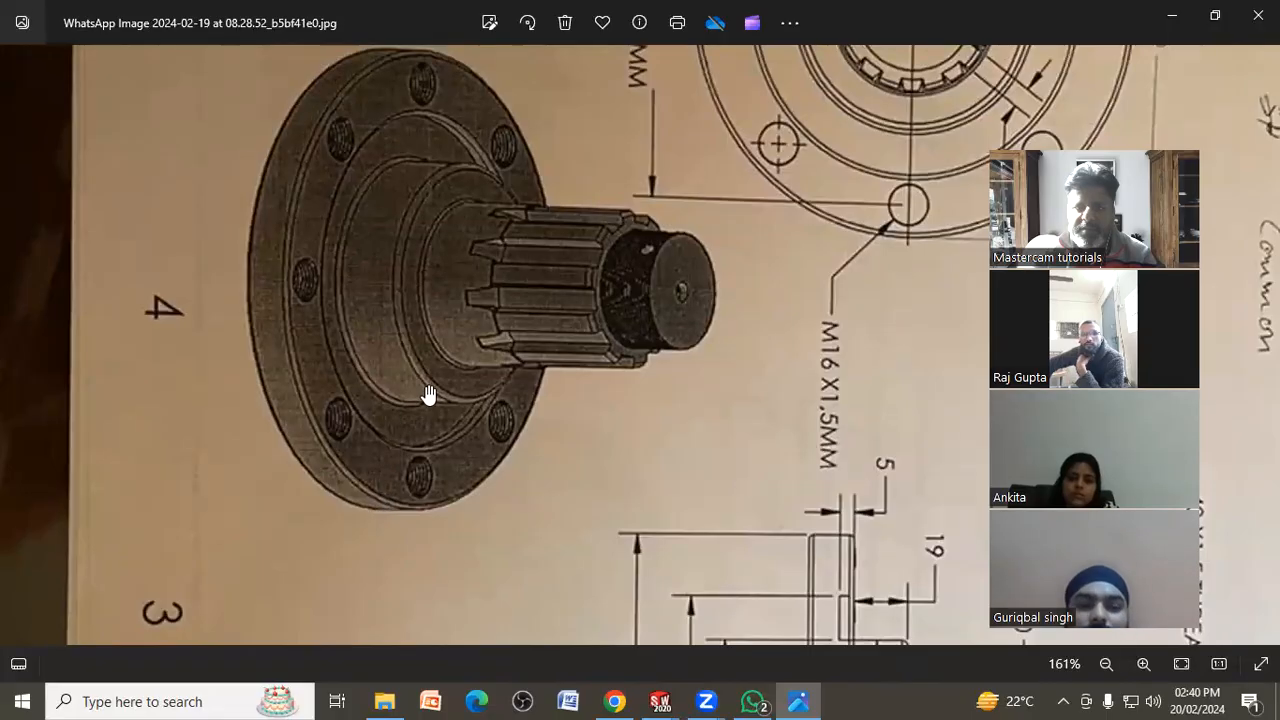
mouse_move(771, 462)
mouse_down()
mouse_move(600, 397)
mouse_move(411, 237)
mouse_up()
drag(634, 422, 634, 331)
mouse_move(791, 521)
mouse_down()
mouse_move(801, 360)
mouse_move(749, 443)
mouse_move(750, 592)
mouse_up()
drag(731, 355, 730, 598)
drag(724, 256, 689, 534)
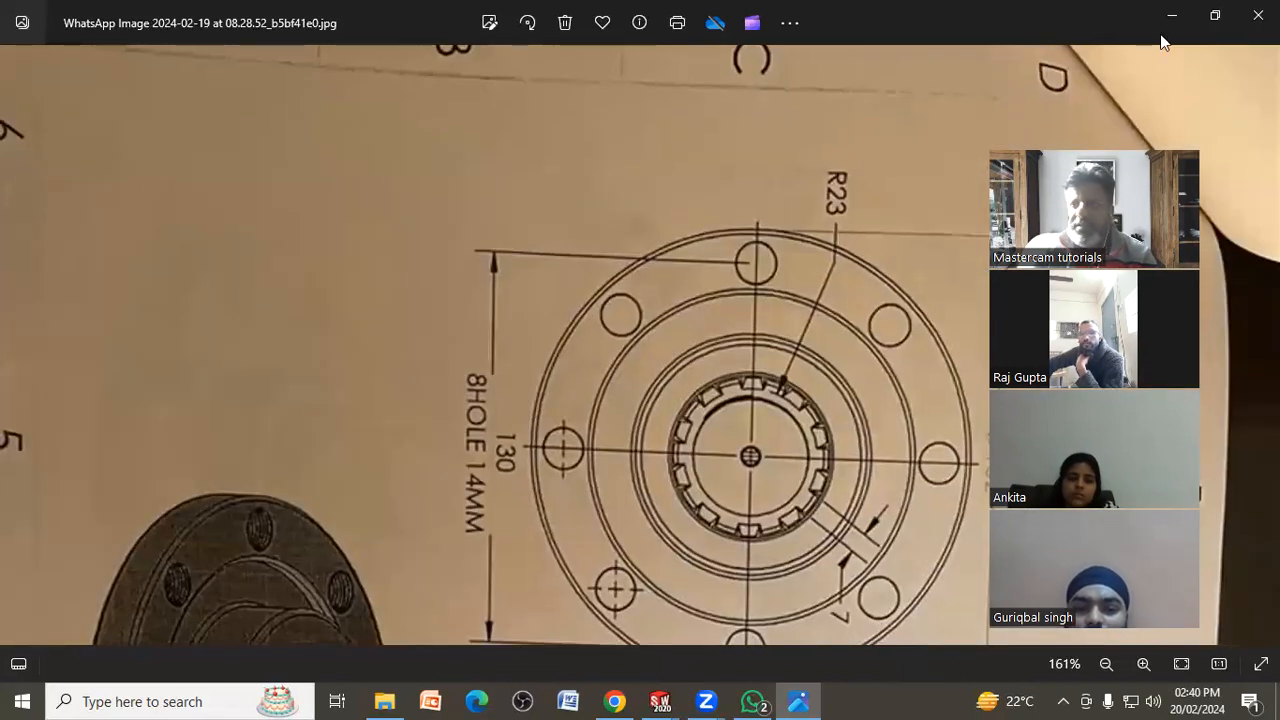
click(1170, 18)
Begin a 0.5 mm fillet and pick both flange rim edges, the large hub's edges and the flange recess edges
click(529, 85)
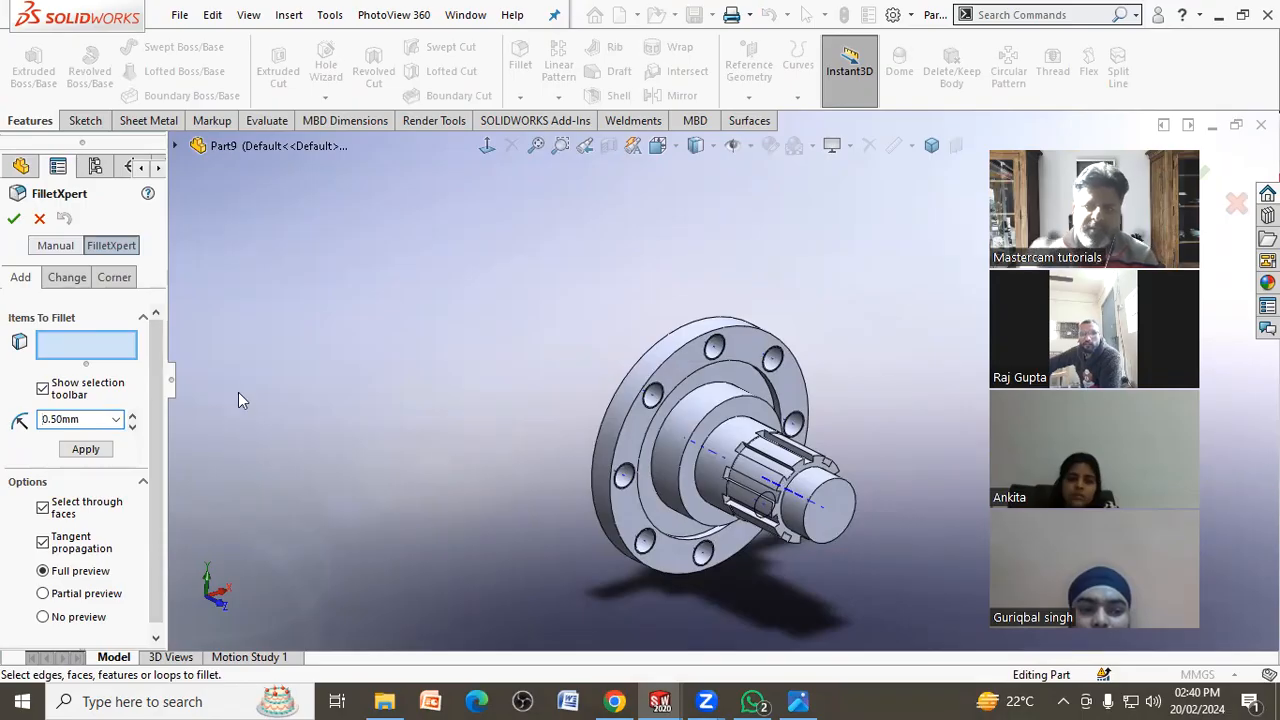
click(655, 352)
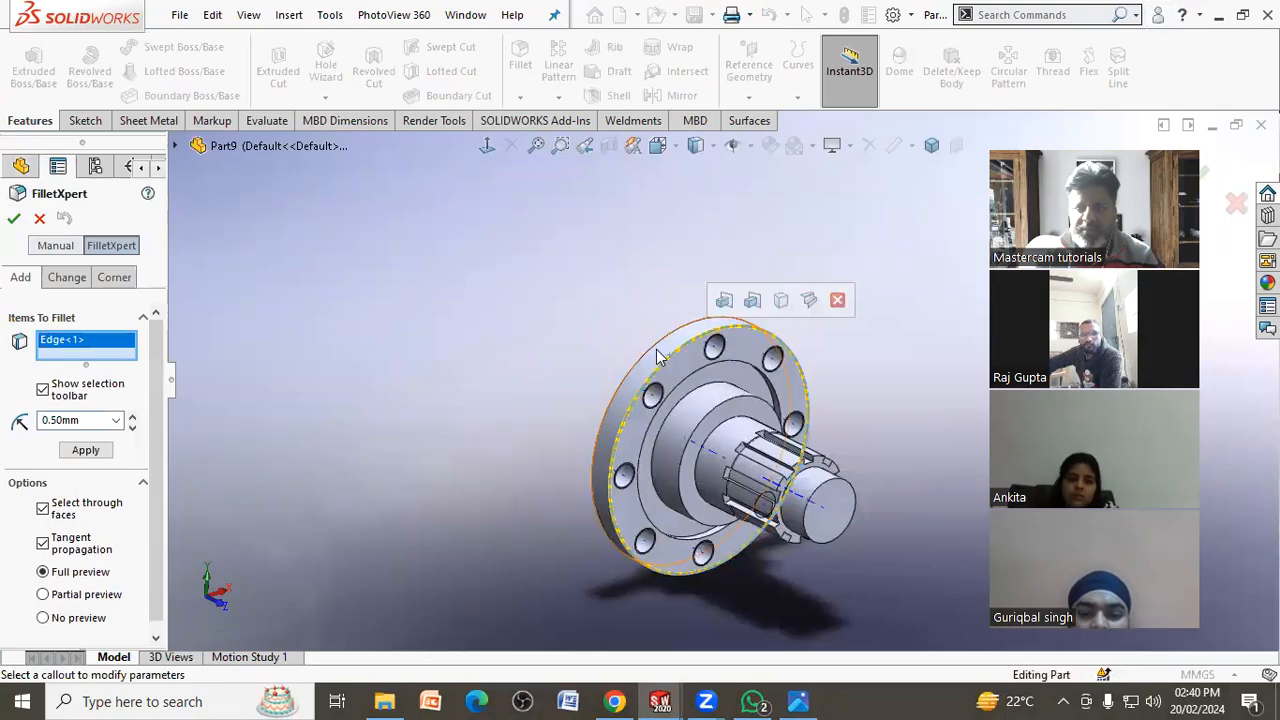
click(652, 352)
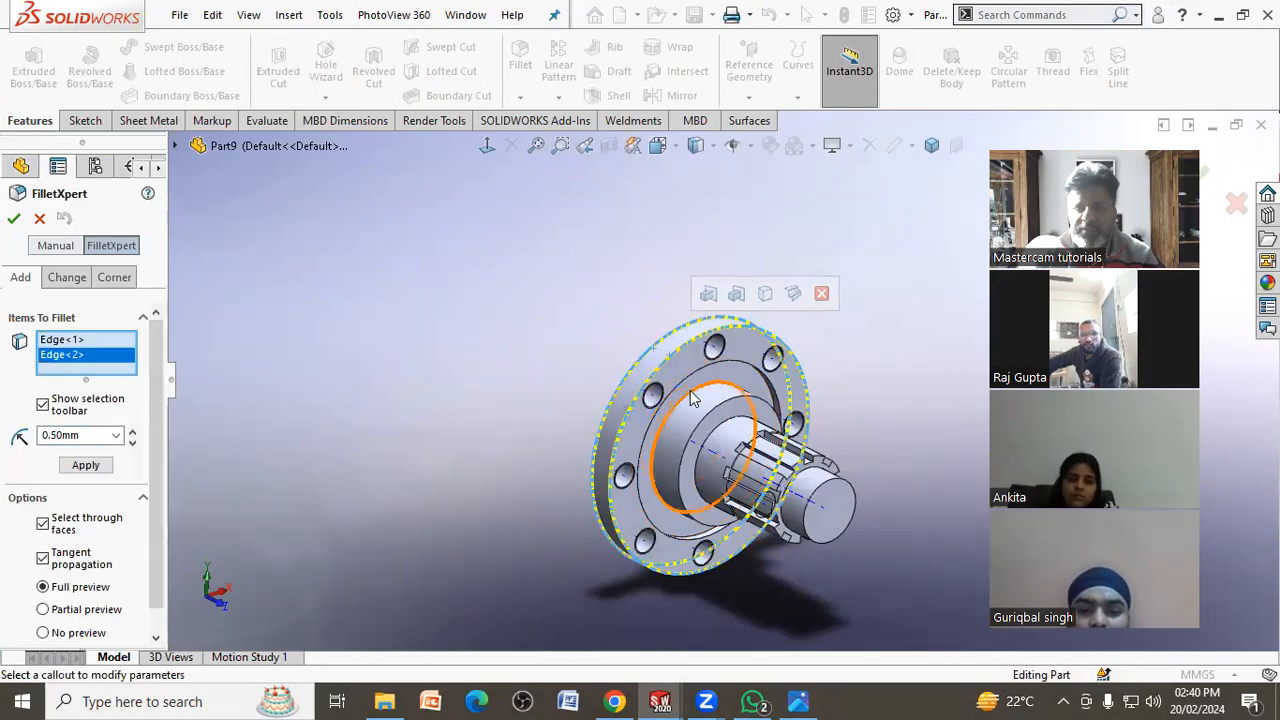
click(714, 418)
click(716, 368)
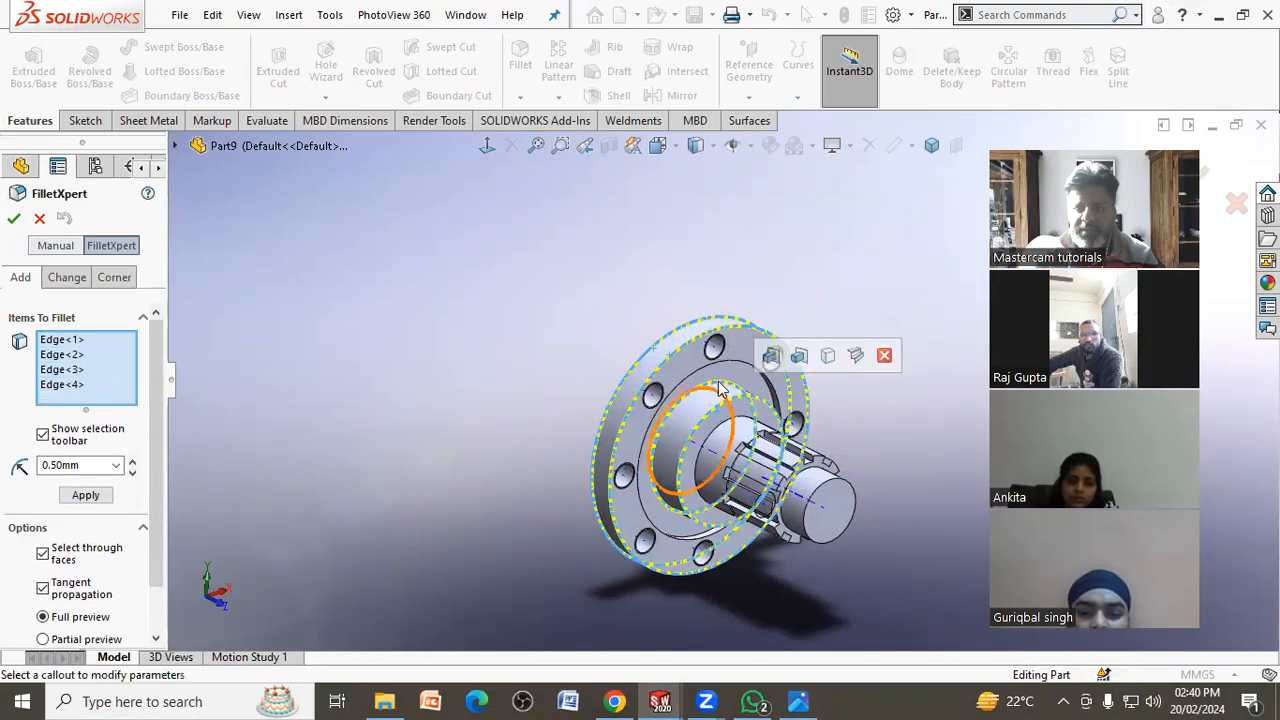
click(716, 370)
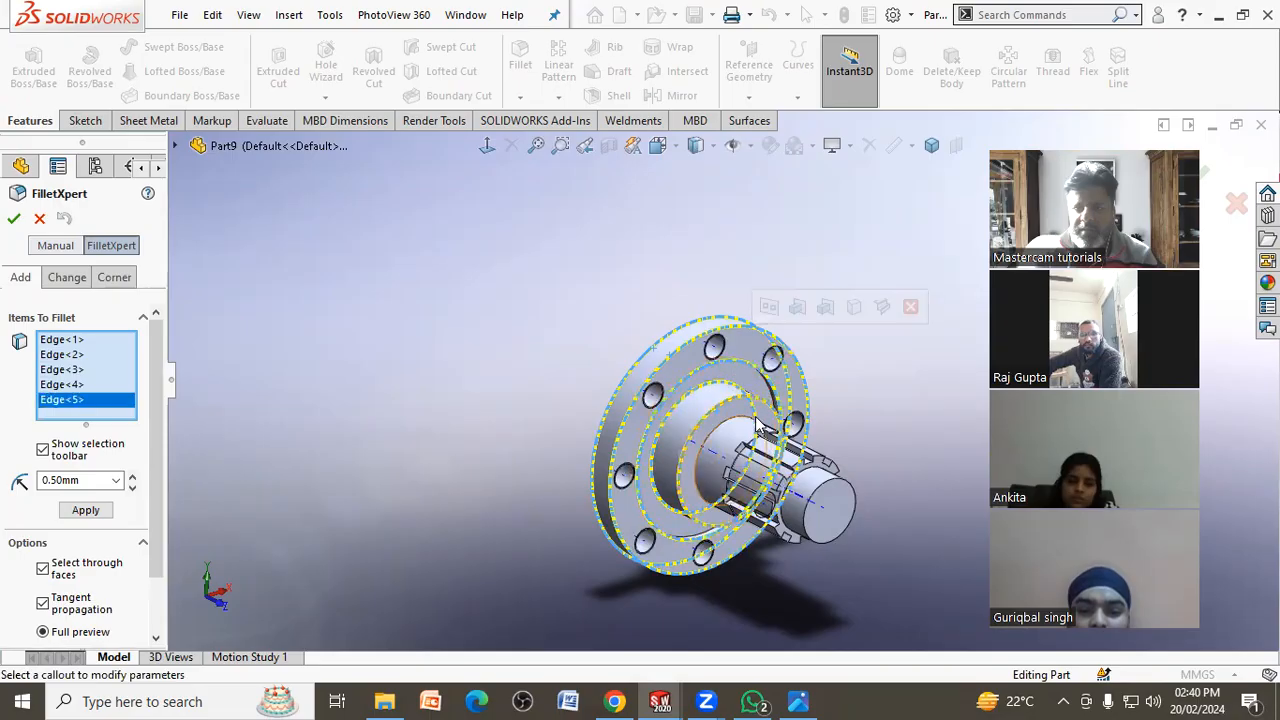
scroll(770, 430, down, 5)
scroll(773, 436, down, 3)
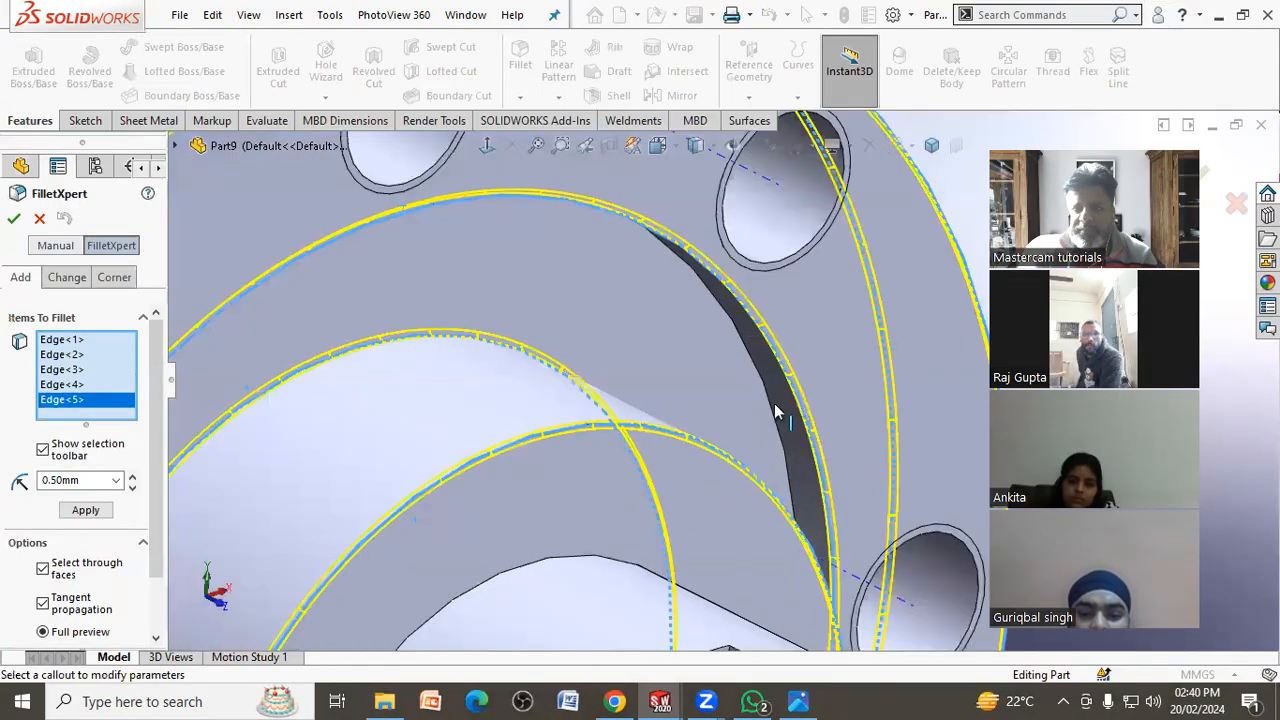
click(775, 405)
Add both circular edges of the shaft's plain end section to the fillet selection and create the fillet
scroll(714, 401, up, 5)
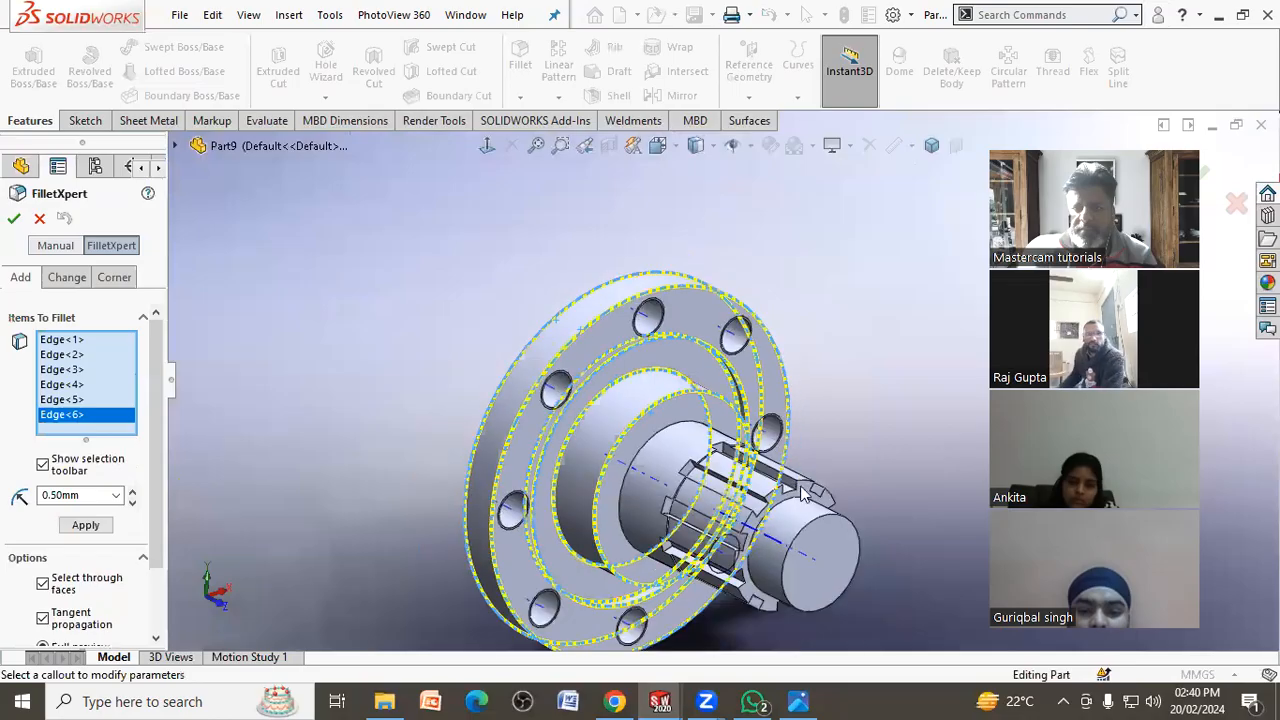
click(814, 528)
middle_drag(814, 526, 790, 508)
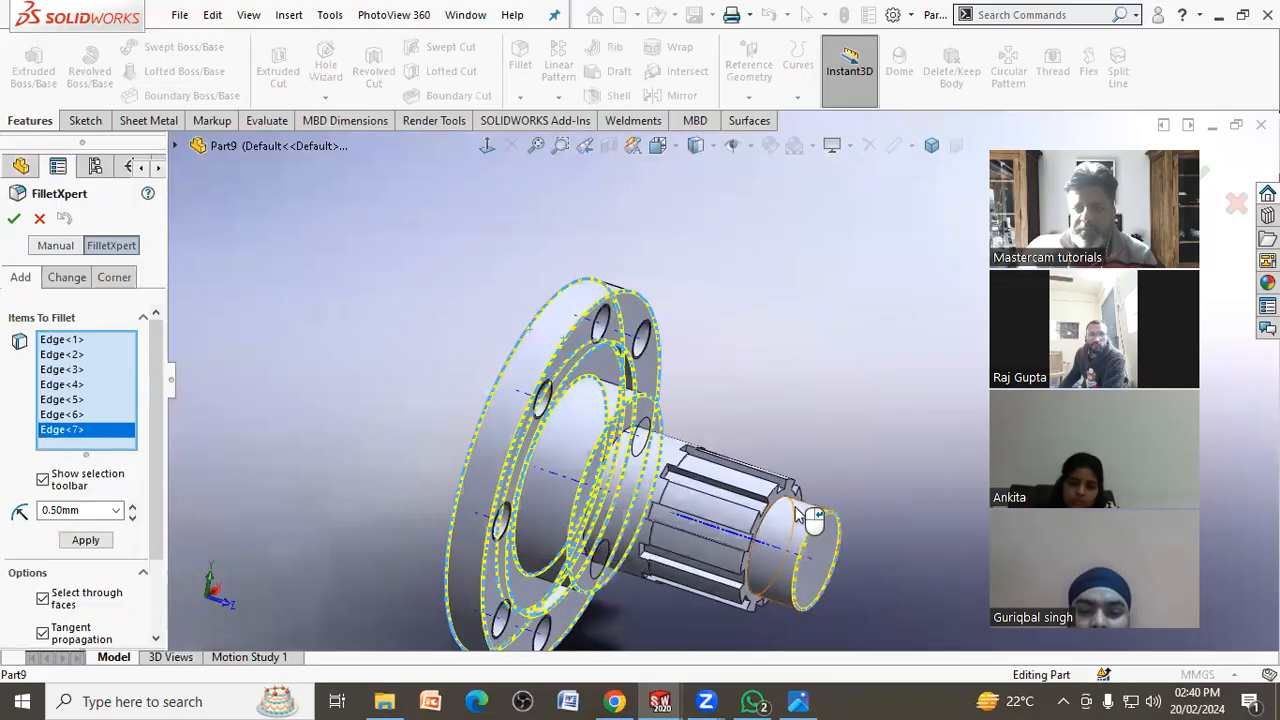
click(778, 510)
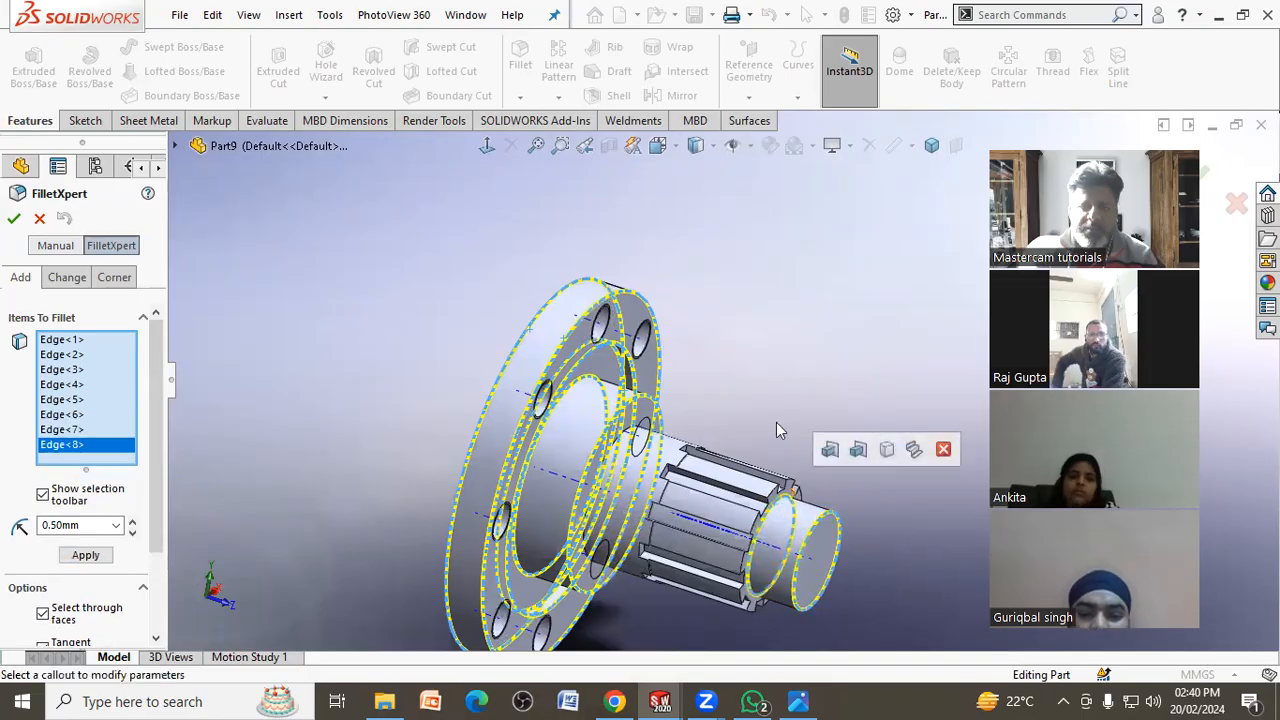
click(14, 216)
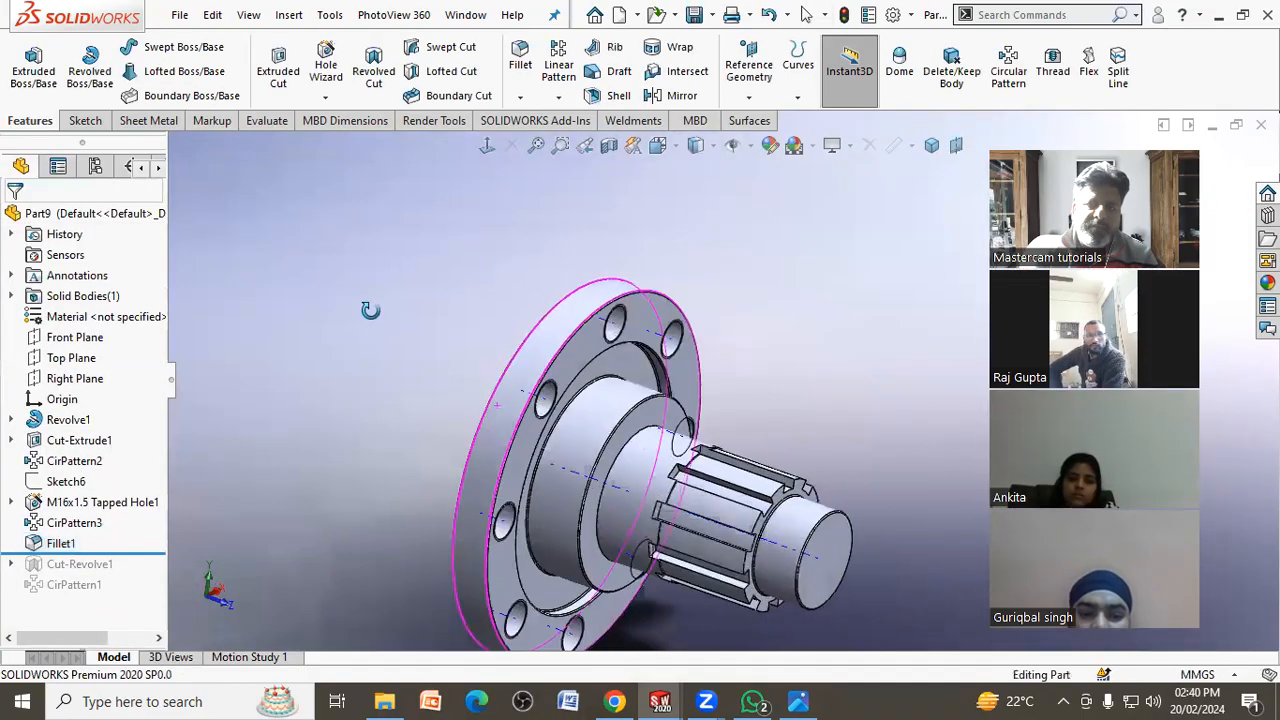
Inspect the filleted model shaded without edges and restore the shaded-with-edges display
scroll(603, 330, down, 2)
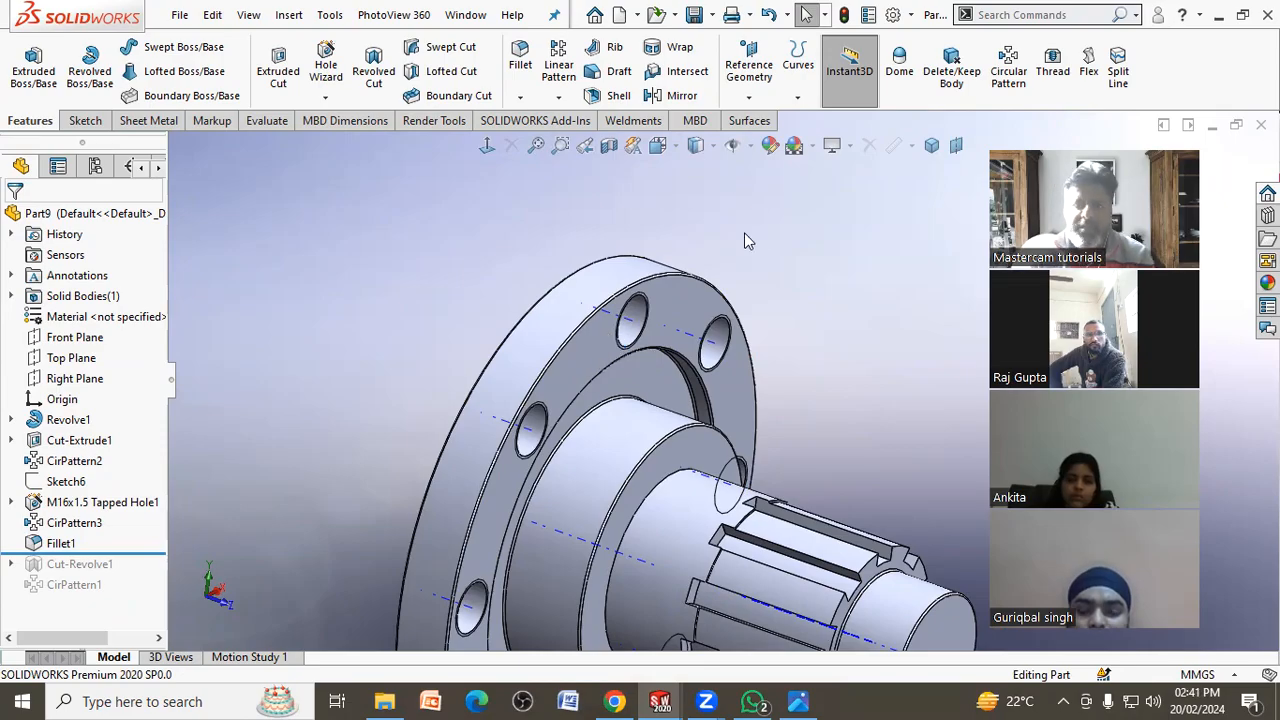
click(710, 150)
click(701, 193)
scroll(760, 330, up, 3)
mouse_move(784, 393)
middle_down()
mouse_move(689, 209)
mouse_move(802, 467)
mouse_move(797, 489)
mouse_move(777, 383)
mouse_move(750, 409)
mouse_move(765, 430)
mouse_move(785, 390)
middle_up()
click(714, 148)
click(706, 172)
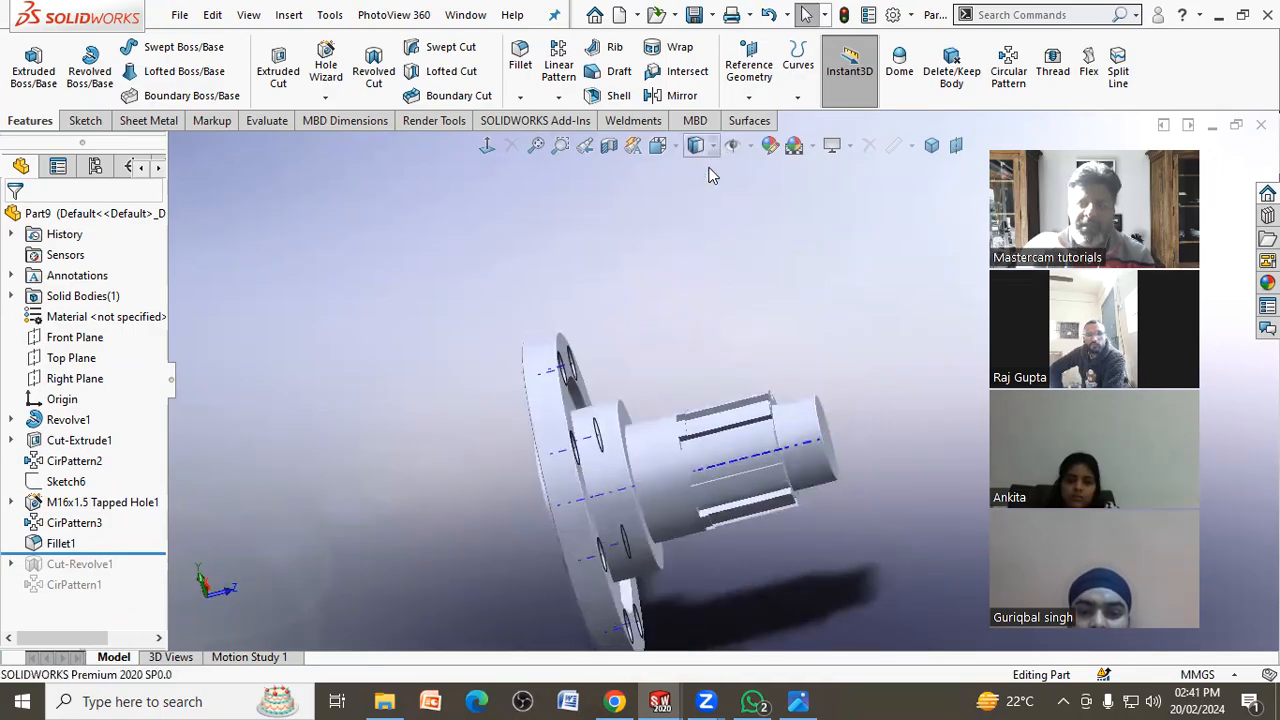
Select the cylindrical face at the shaft's end and look up its thread callout on the reference drawing
click(806, 422)
click(800, 702)
mouse_move(341, 274)
mouse_down()
mouse_move(366, 174)
mouse_move(460, 70)
mouse_up()
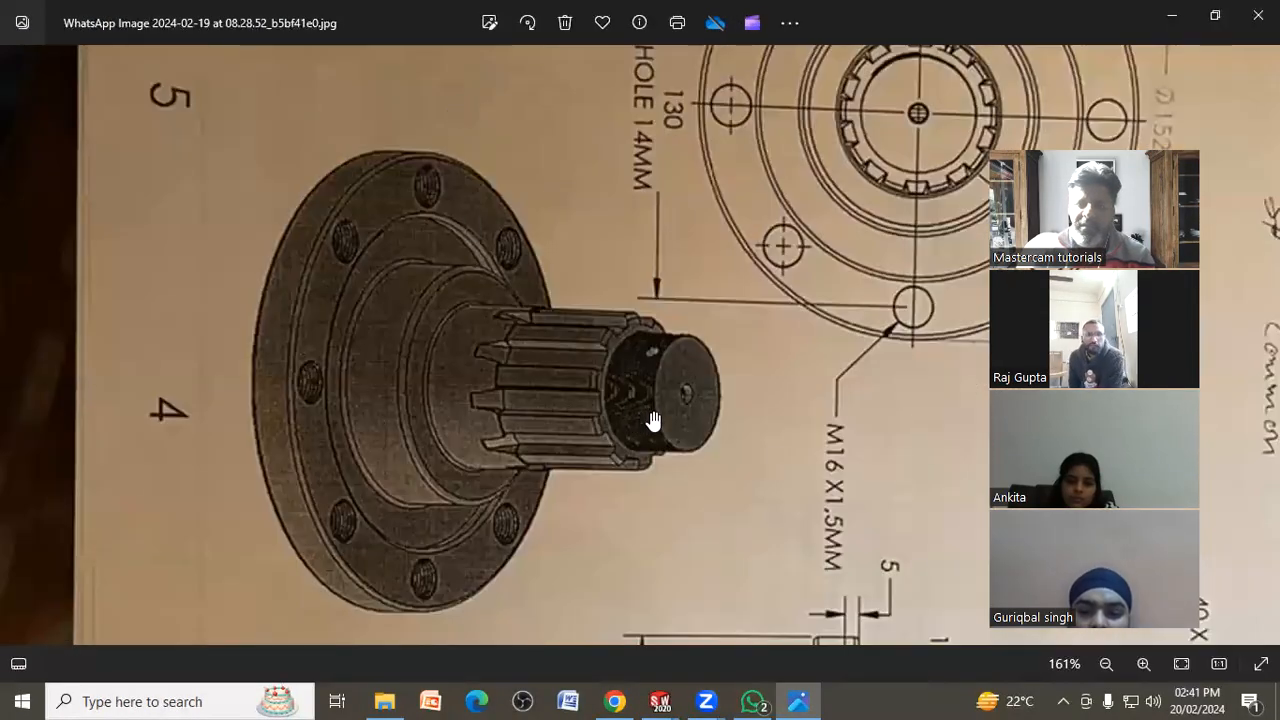
drag(646, 417, 644, 95)
mouse_move(926, 417)
mouse_down()
mouse_move(763, 346)
mouse_move(400, 317)
mouse_up()
mouse_move(378, 414)
mouse_down()
mouse_move(463, 445)
mouse_move(357, 637)
mouse_move(357, 664)
mouse_up()
mouse_move(856, 232)
mouse_down()
mouse_move(942, 295)
mouse_move(950, 270)
mouse_up()
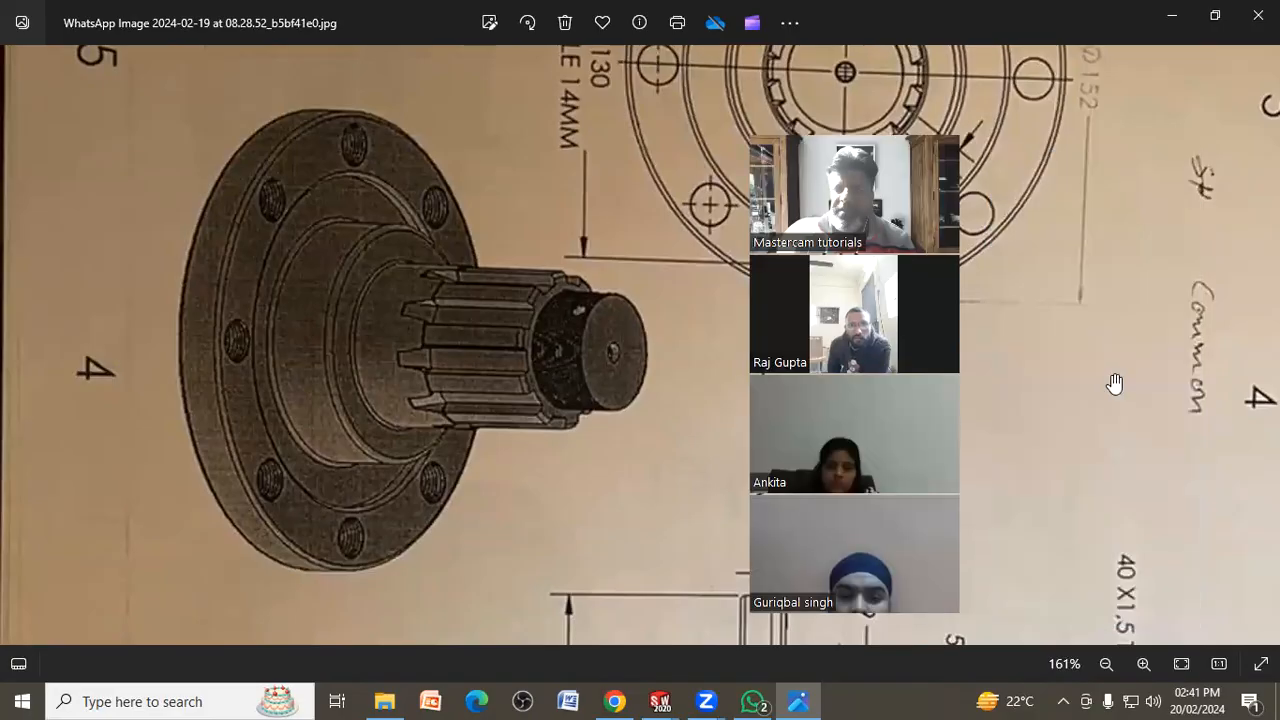
drag(1135, 455, 1140, 128)
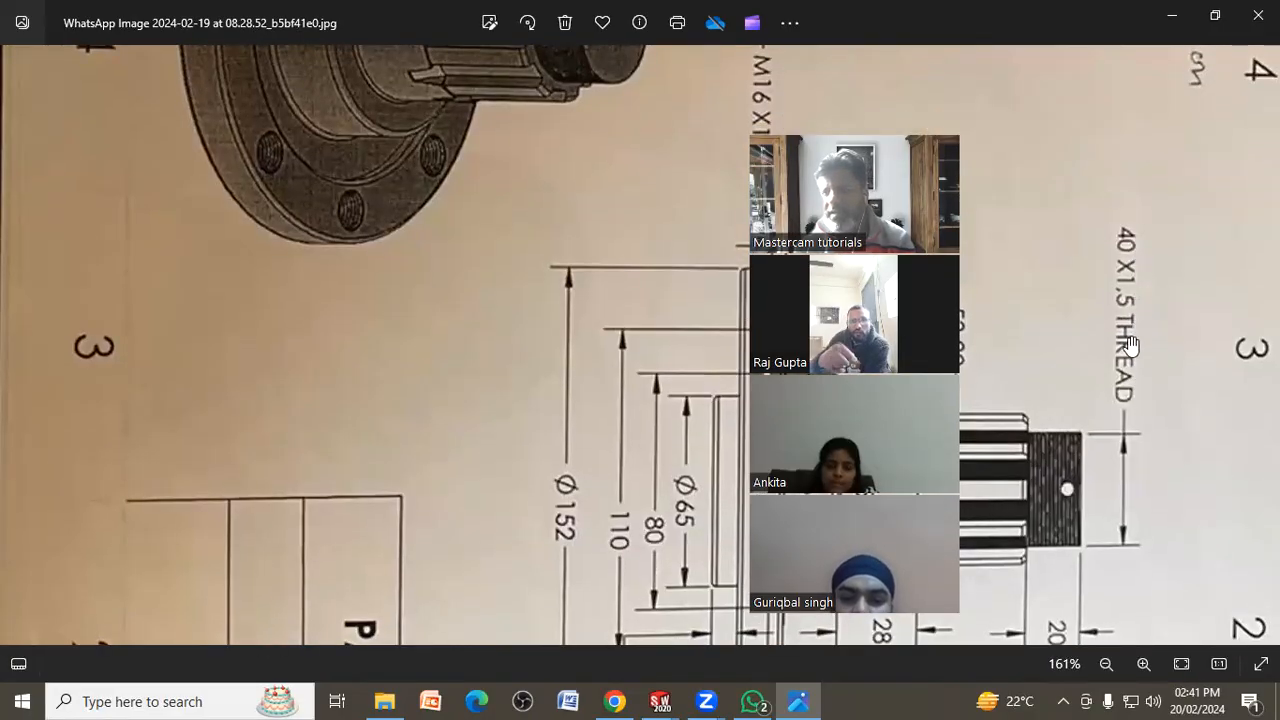
click(1179, 28)
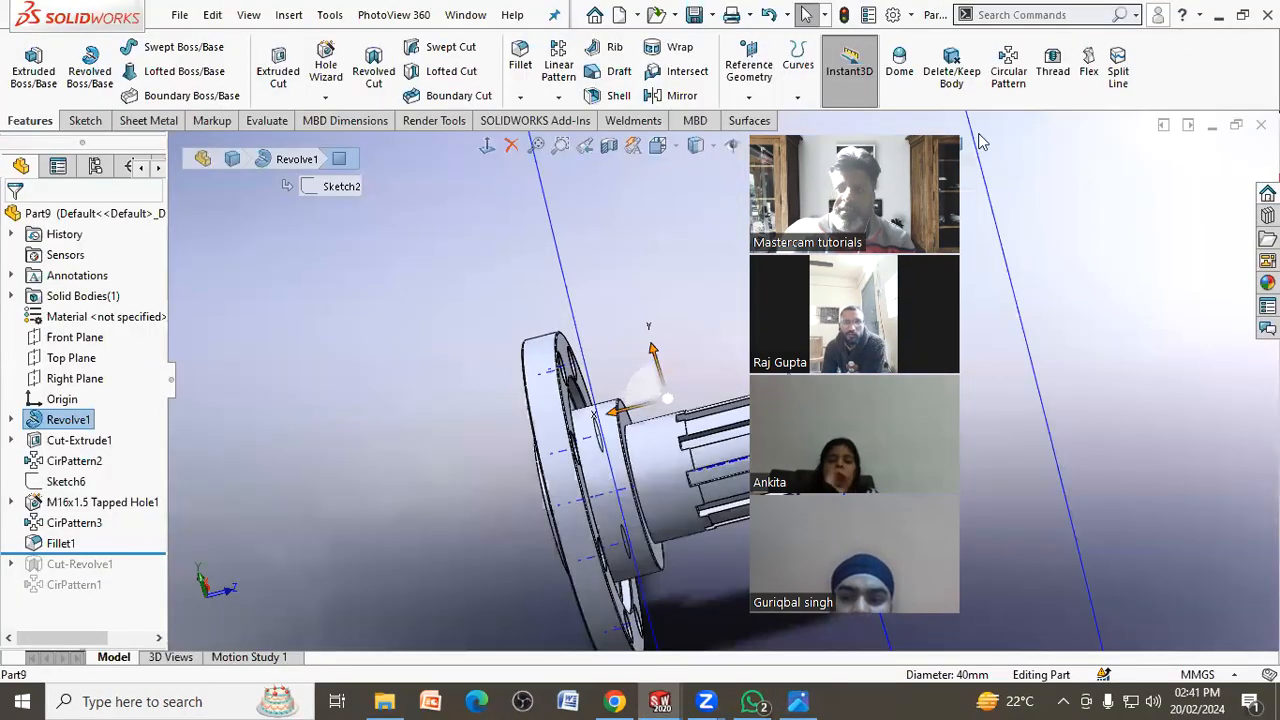
Start a Thread feature and locate it on the outer circular edge of the shaft's end
click(288, 14)
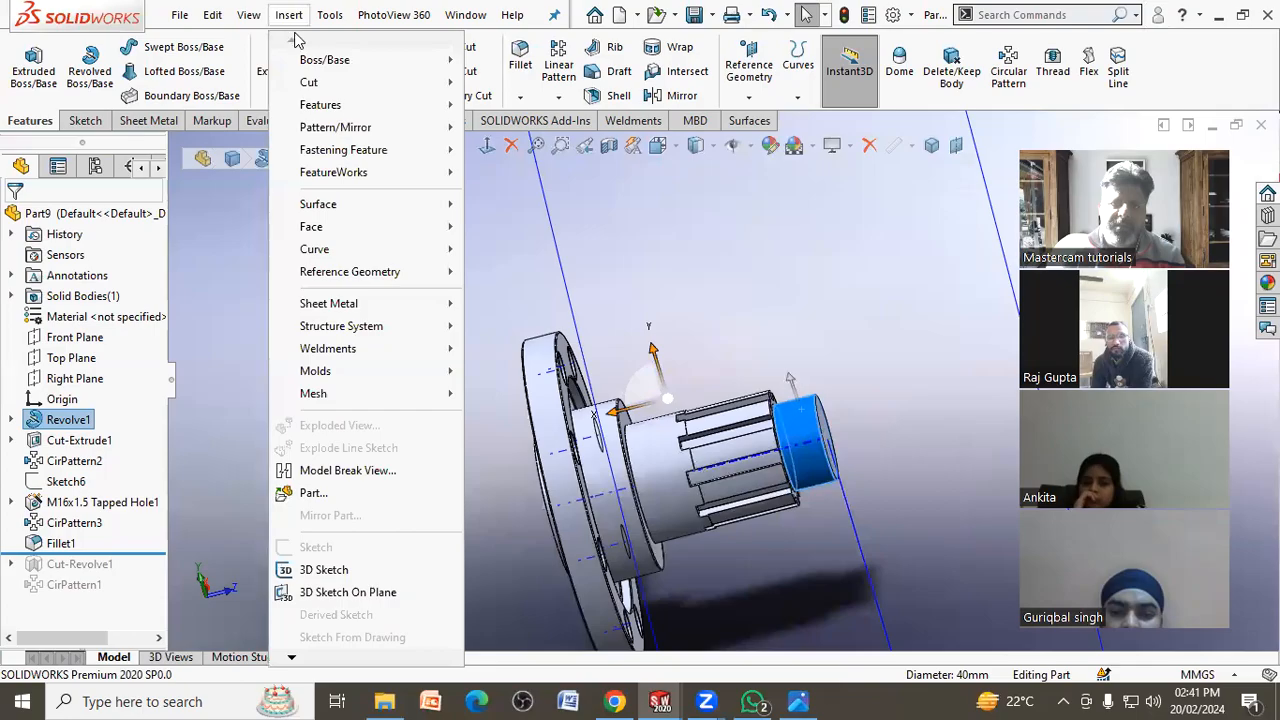
mouse_move(424, 114)
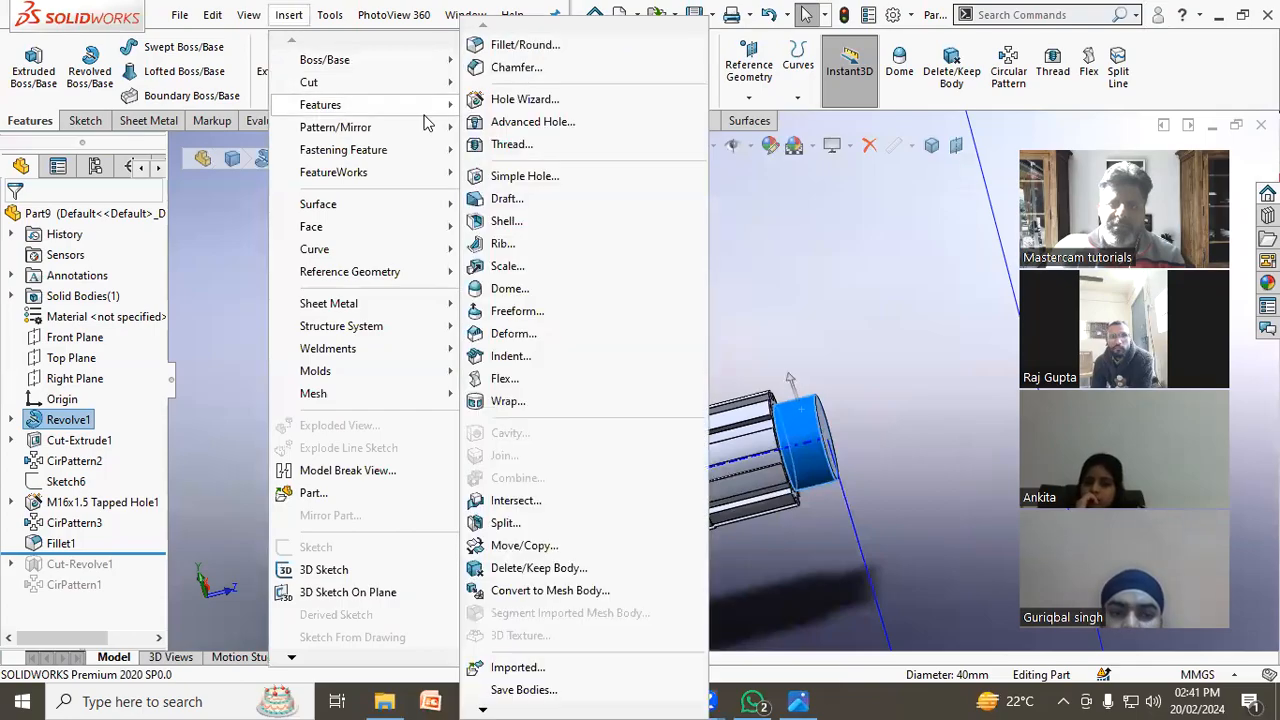
click(514, 146)
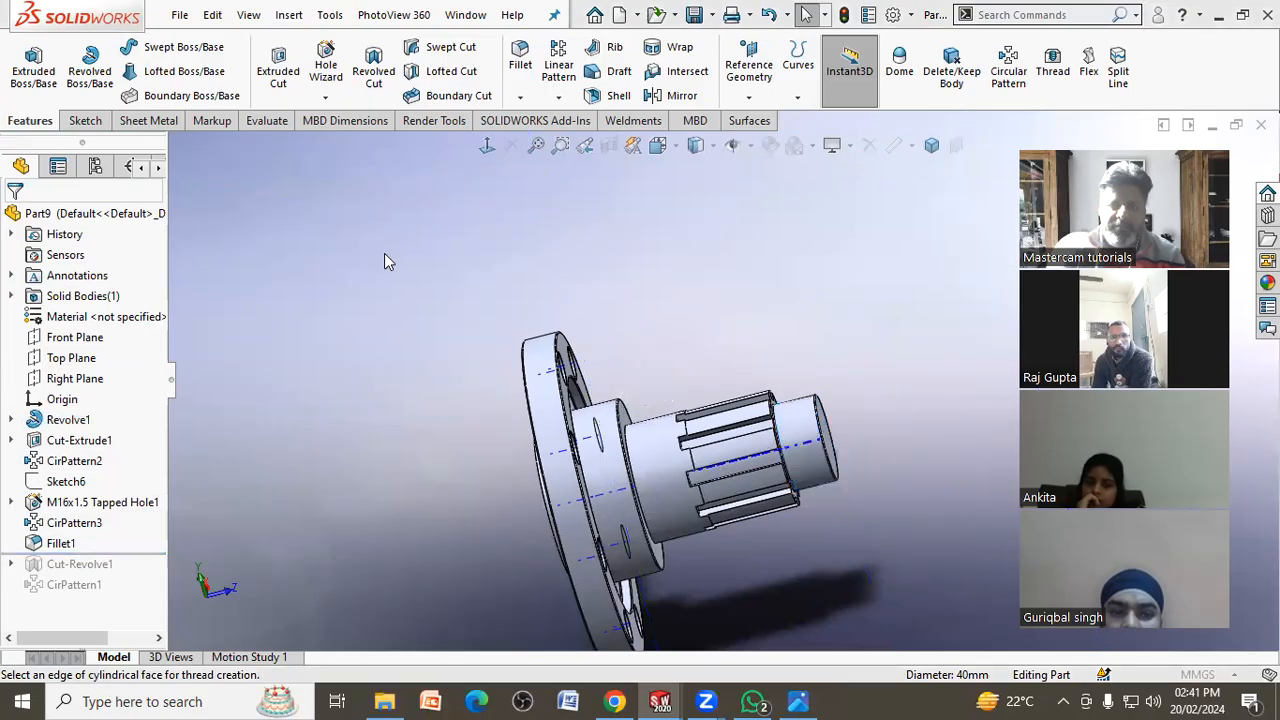
click(755, 379)
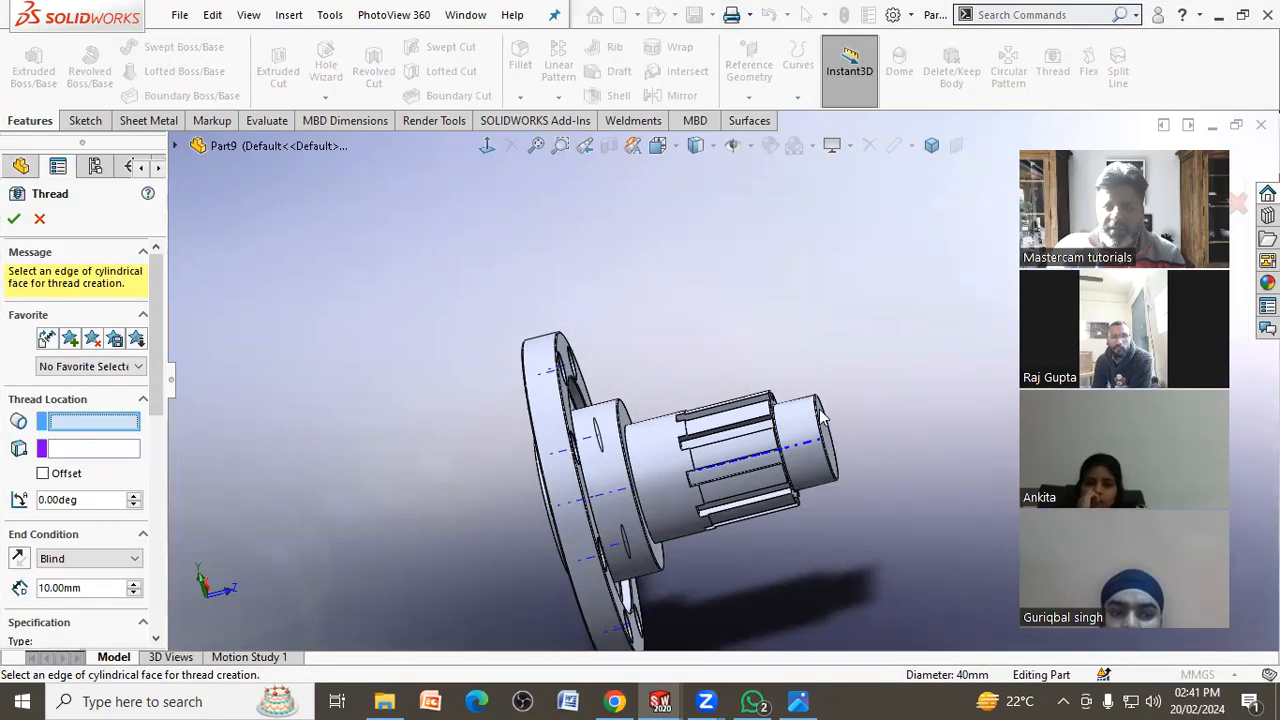
scroll(815, 420, down, 5)
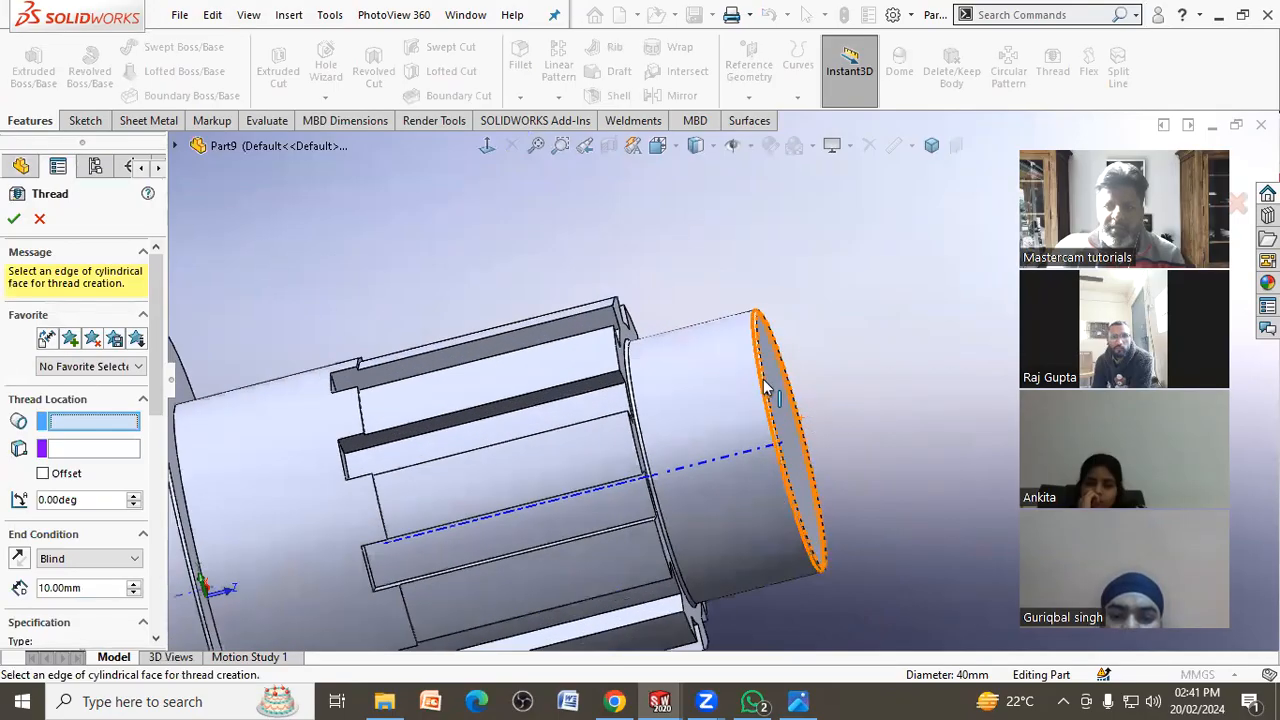
click(766, 386)
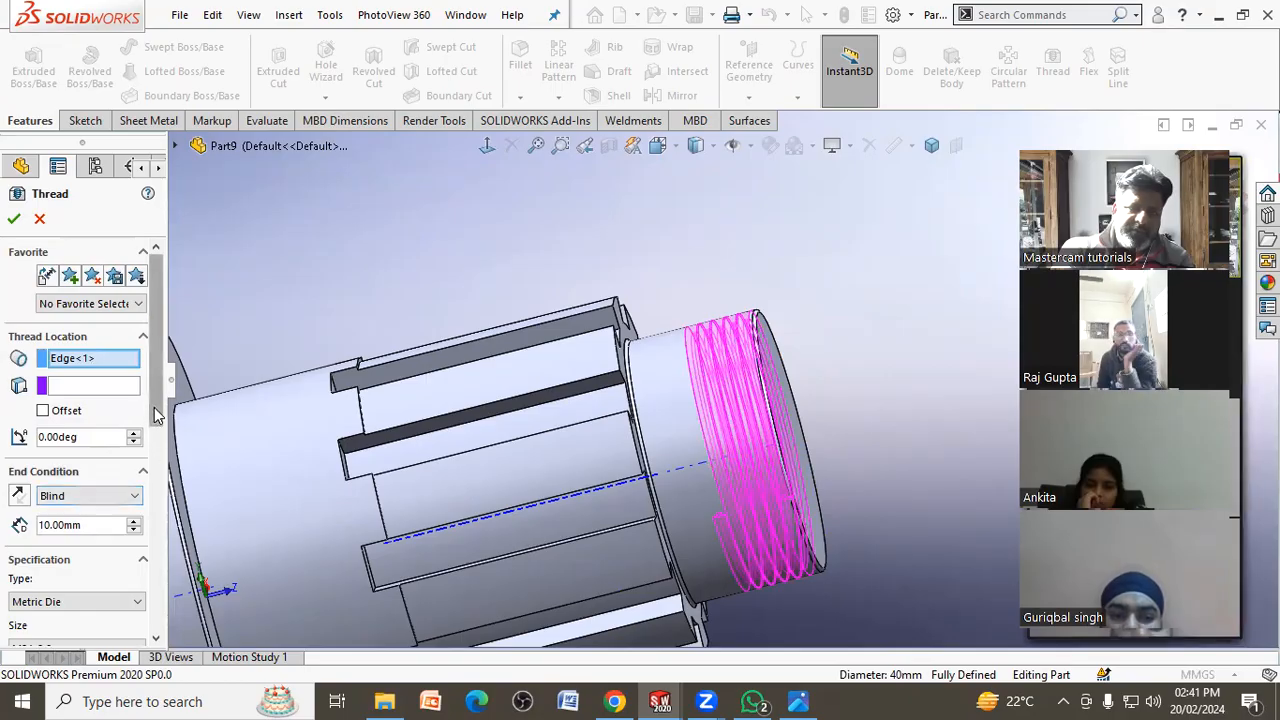
Browse the Metric Die thread sizes for one that matches the drawing's 40x1.5 thread
scroll(105, 460, down, 3)
drag(95, 412, 12, 415)
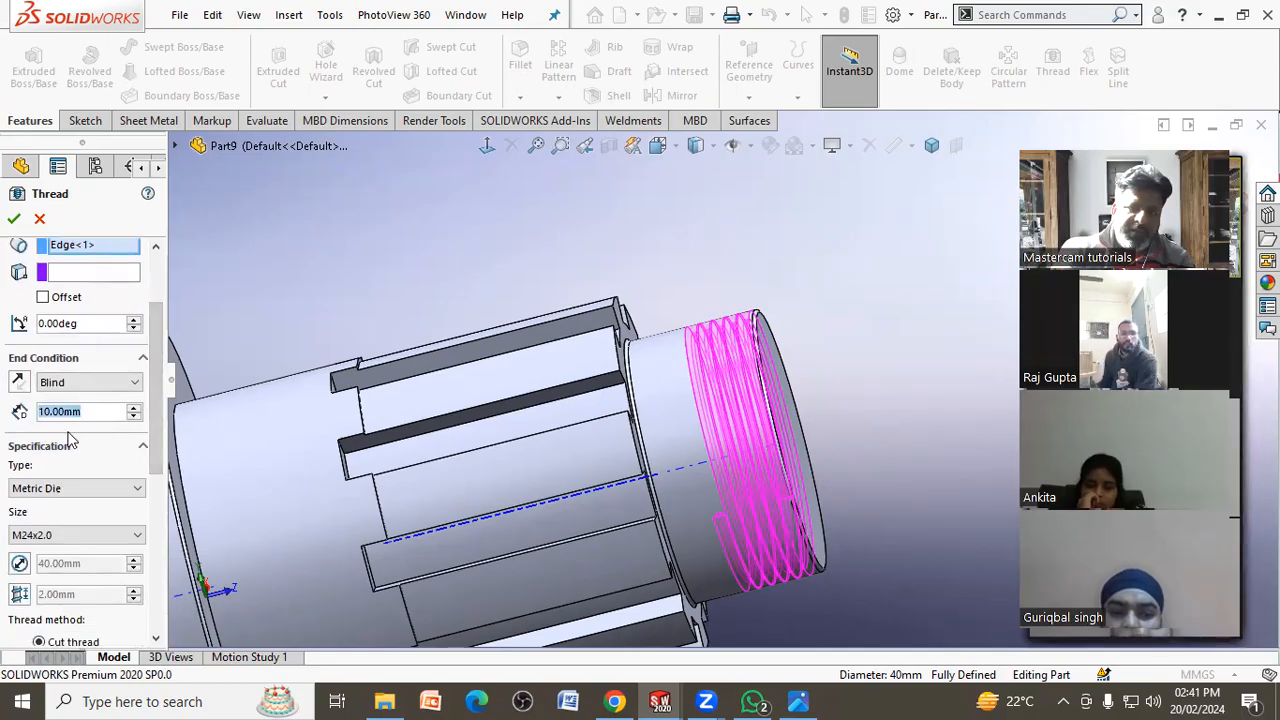
click(57, 536)
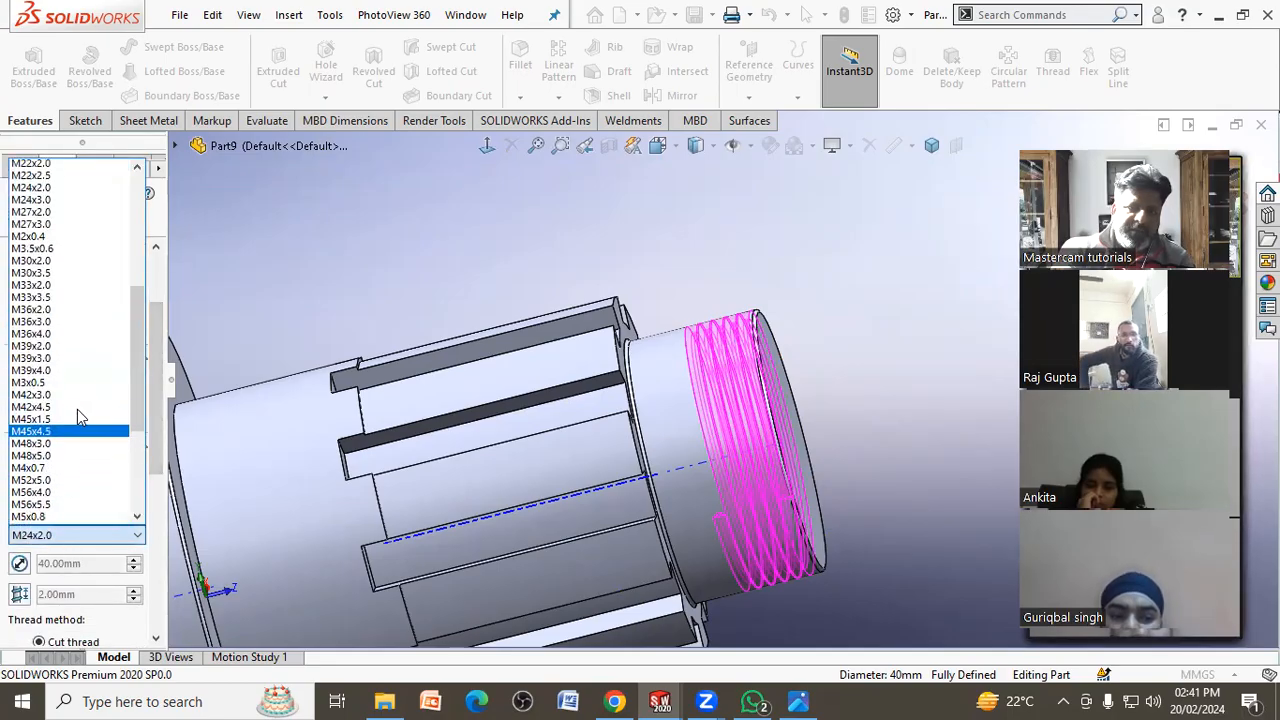
scroll(80, 418, up, 3)
scroll(78, 416, down, 3)
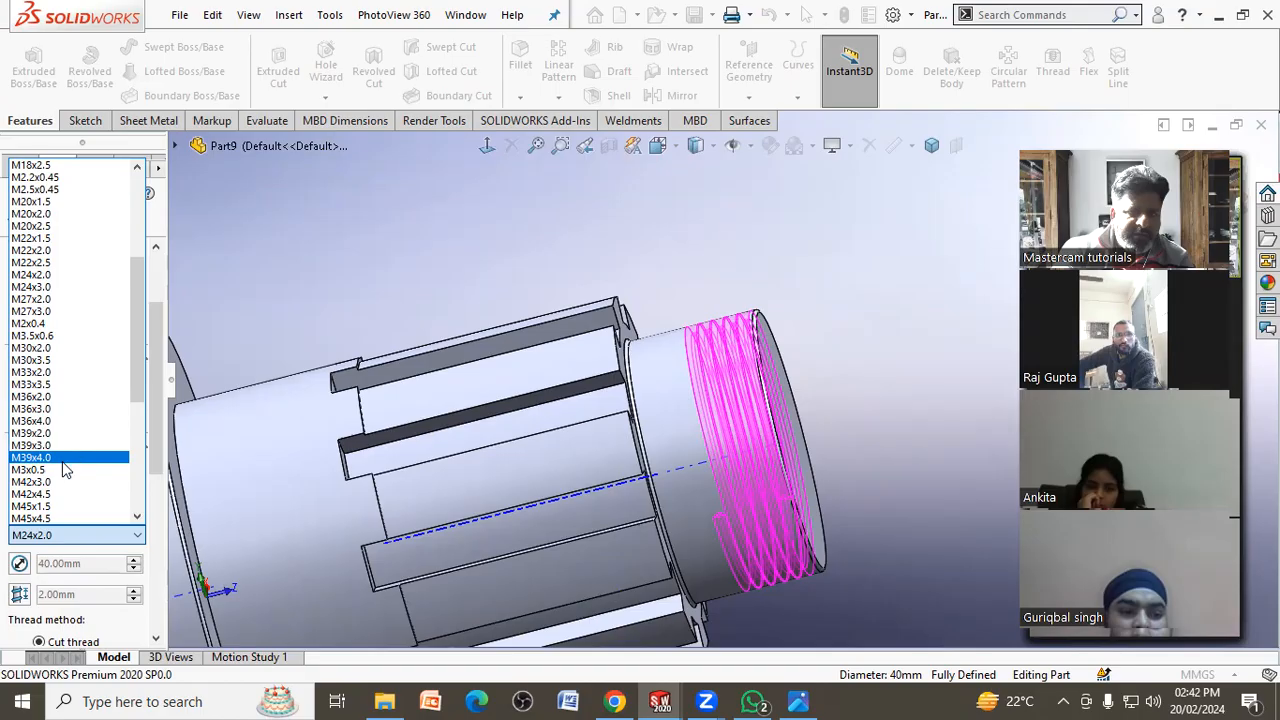
scroll(64, 470, up, 2)
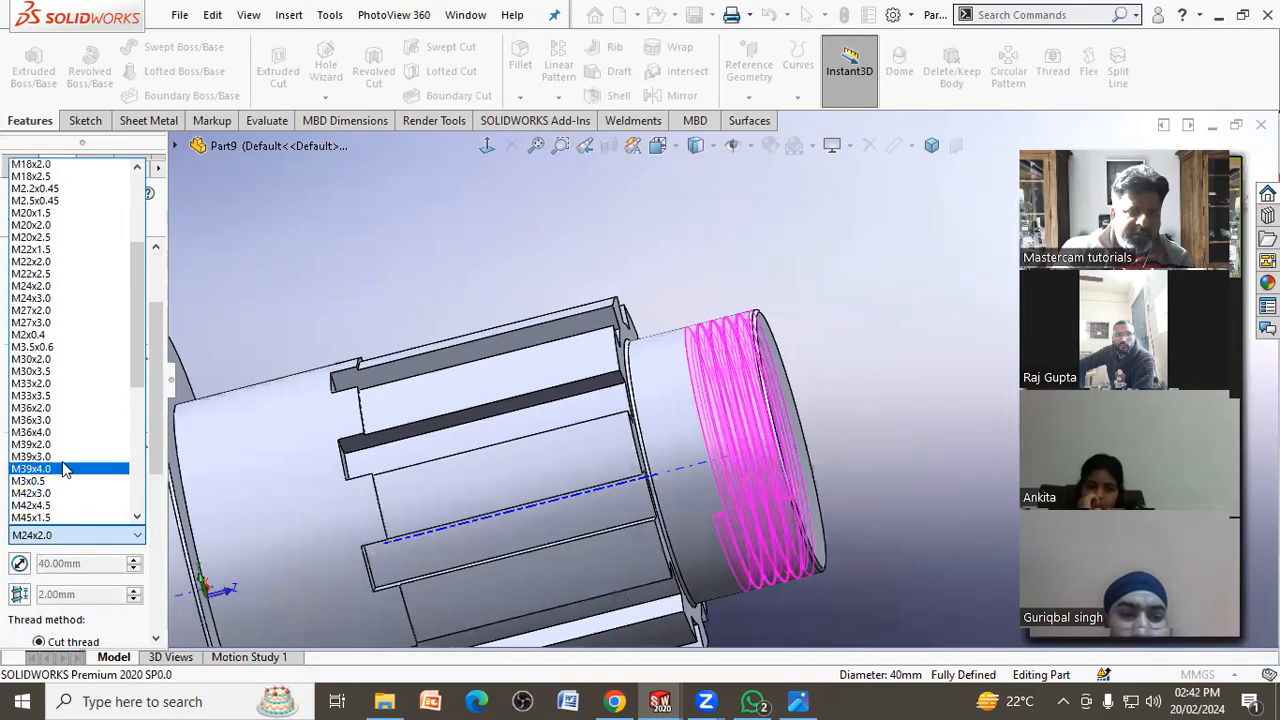
scroll(64, 468, up, 1)
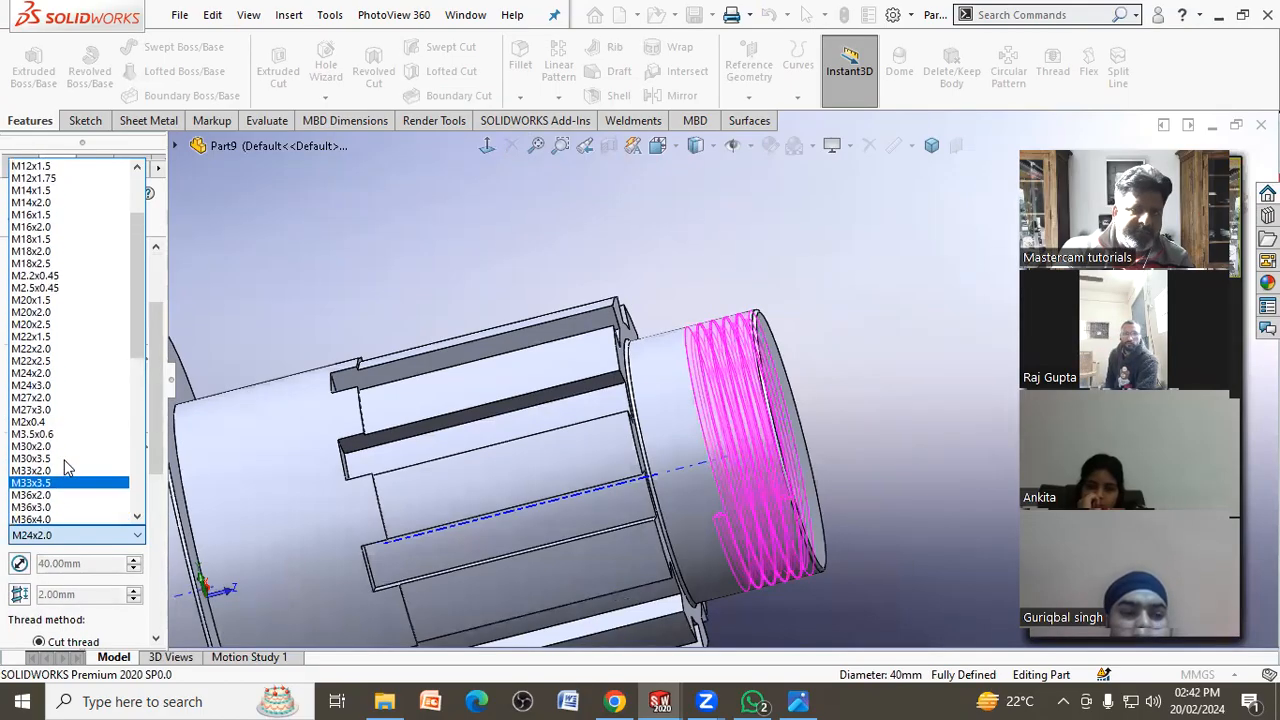
scroll(64, 468, down, 4)
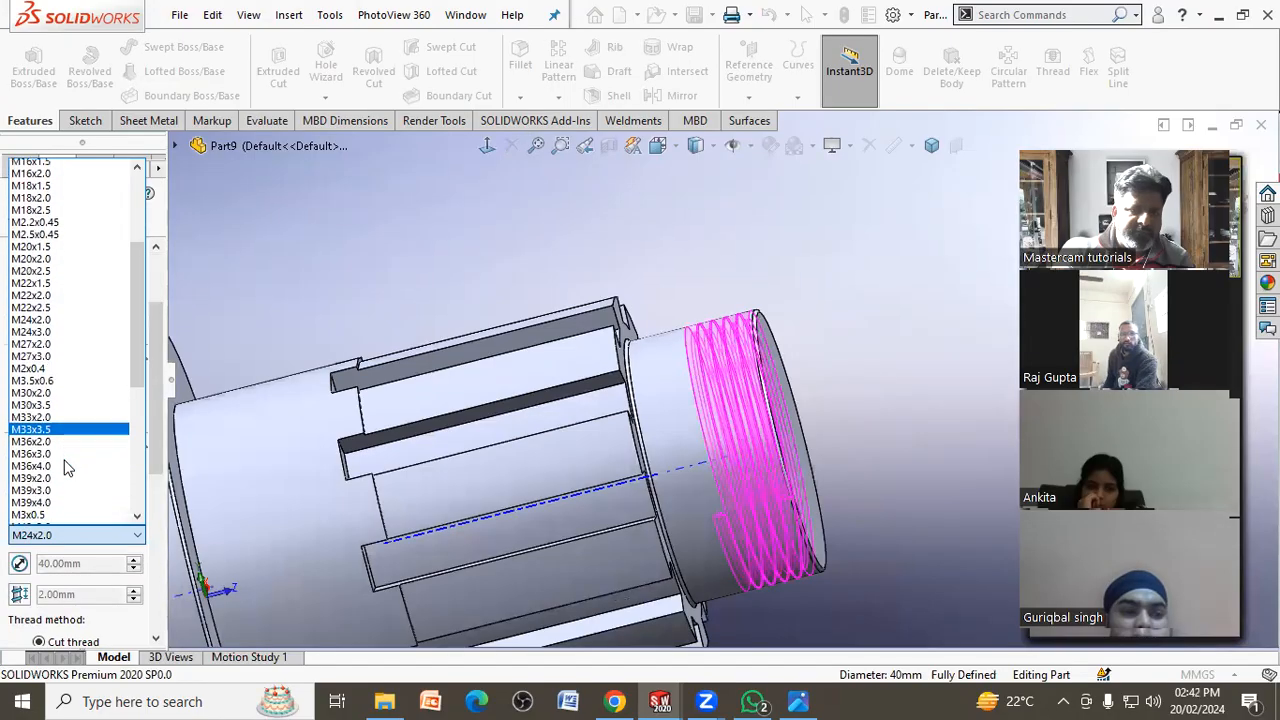
scroll(64, 468, down, 1)
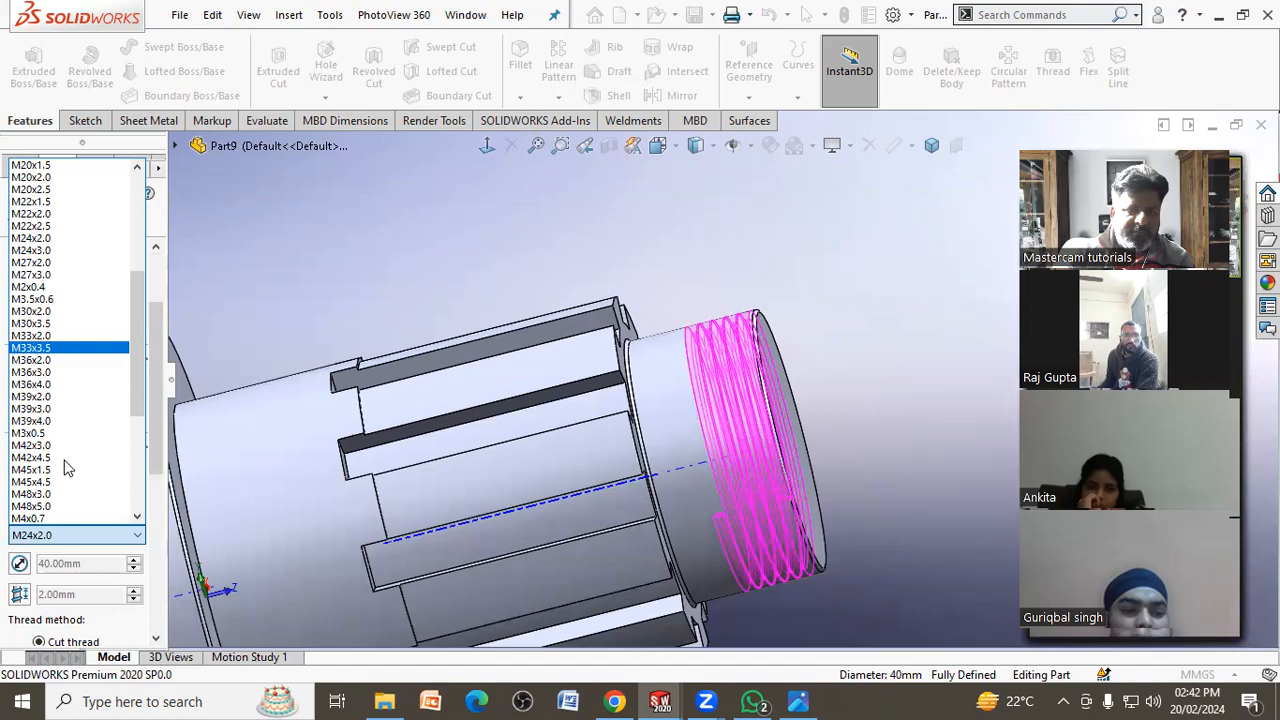
scroll(64, 468, down, 2)
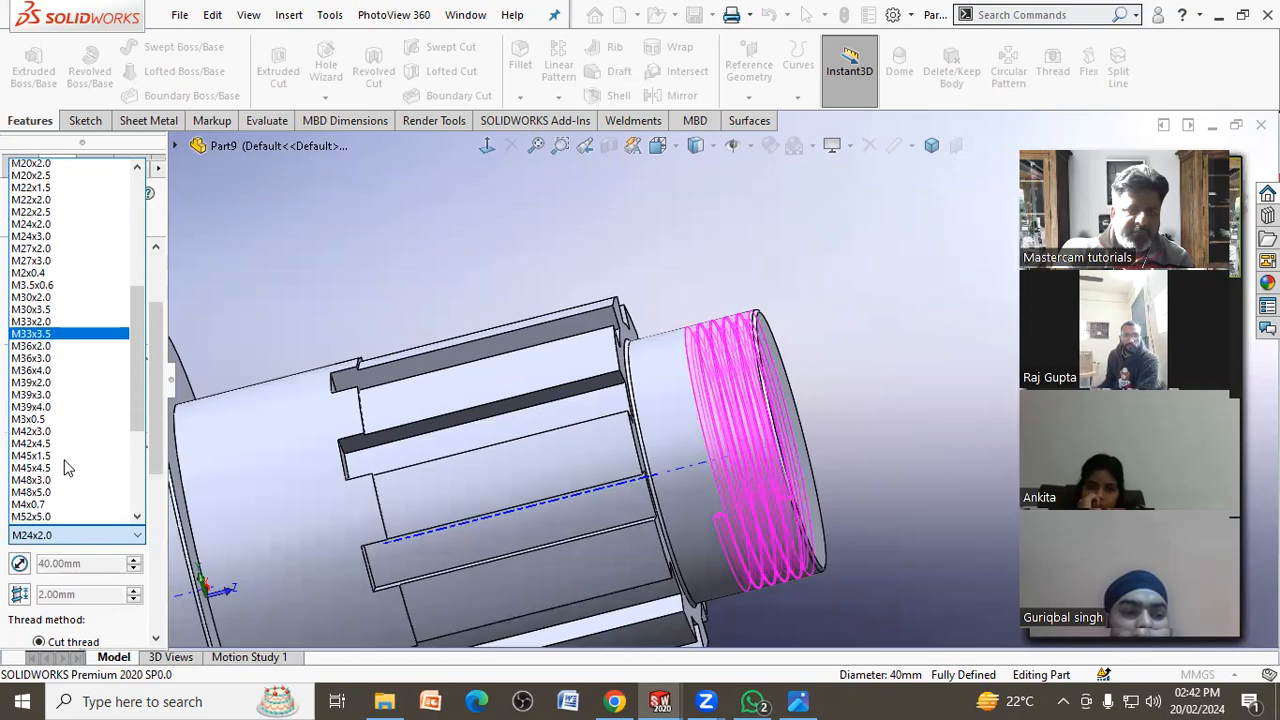
click(84, 540)
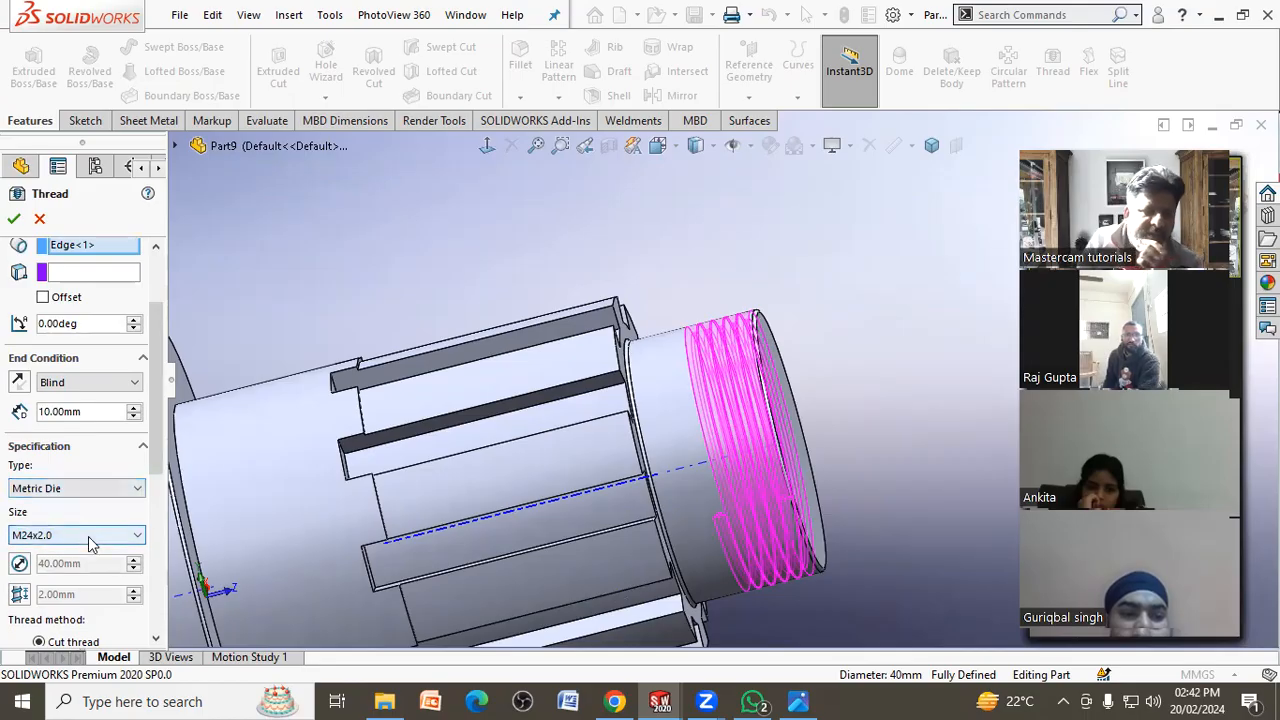
Check the thread callout on the reference drawing, and set the Metric Die thread size to M45x1.5 with a 20 mm blind depth
click(52, 540)
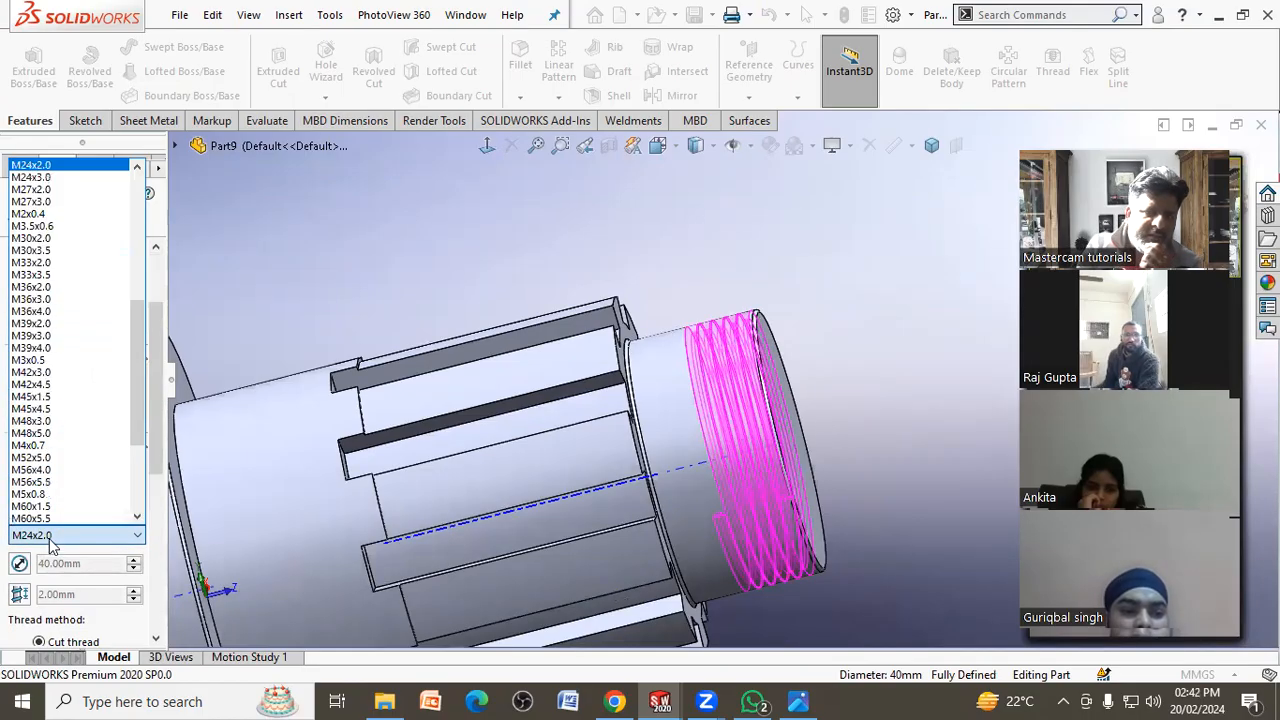
scroll(60, 505, down, 5)
scroll(60, 505, up, 1)
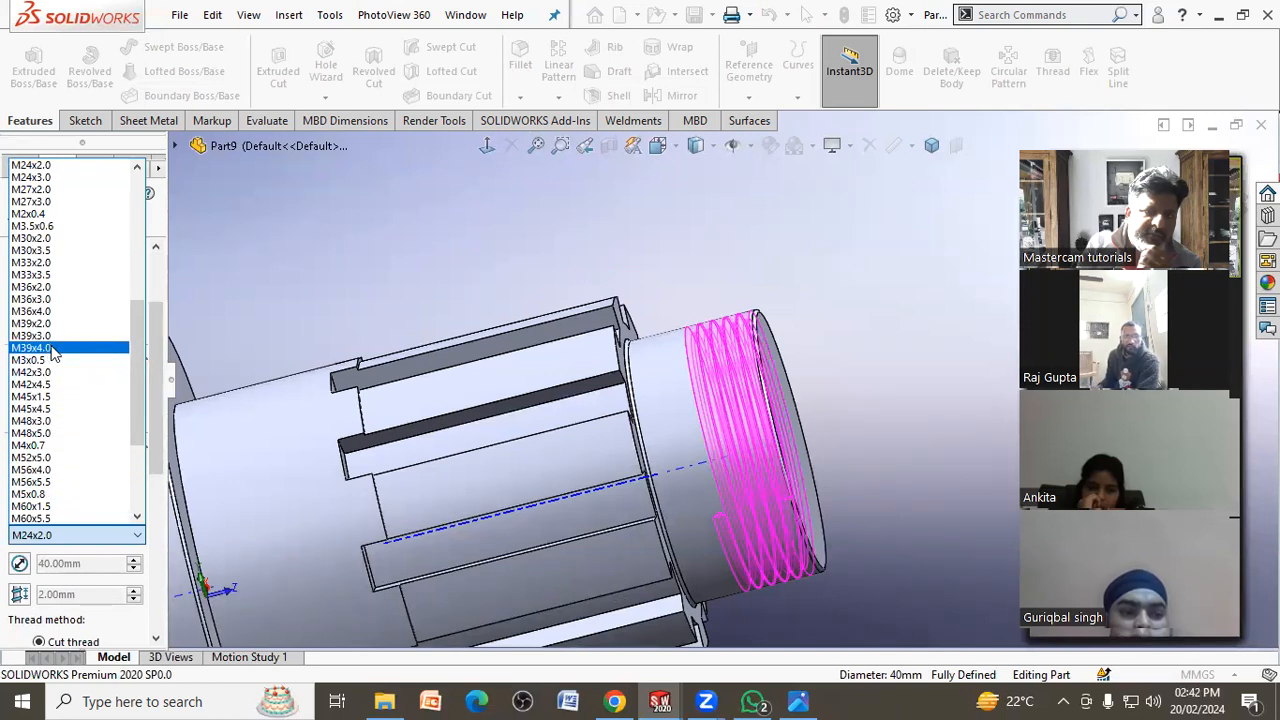
click(804, 699)
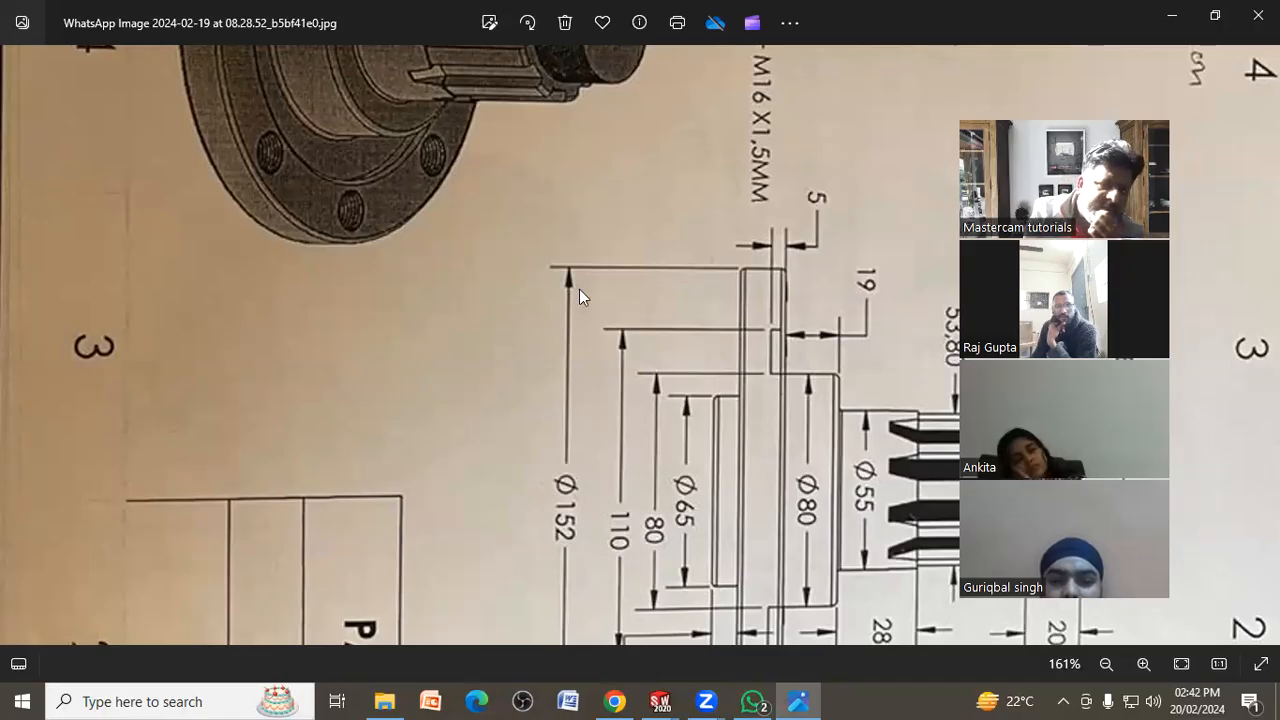
key(alt+Tab)
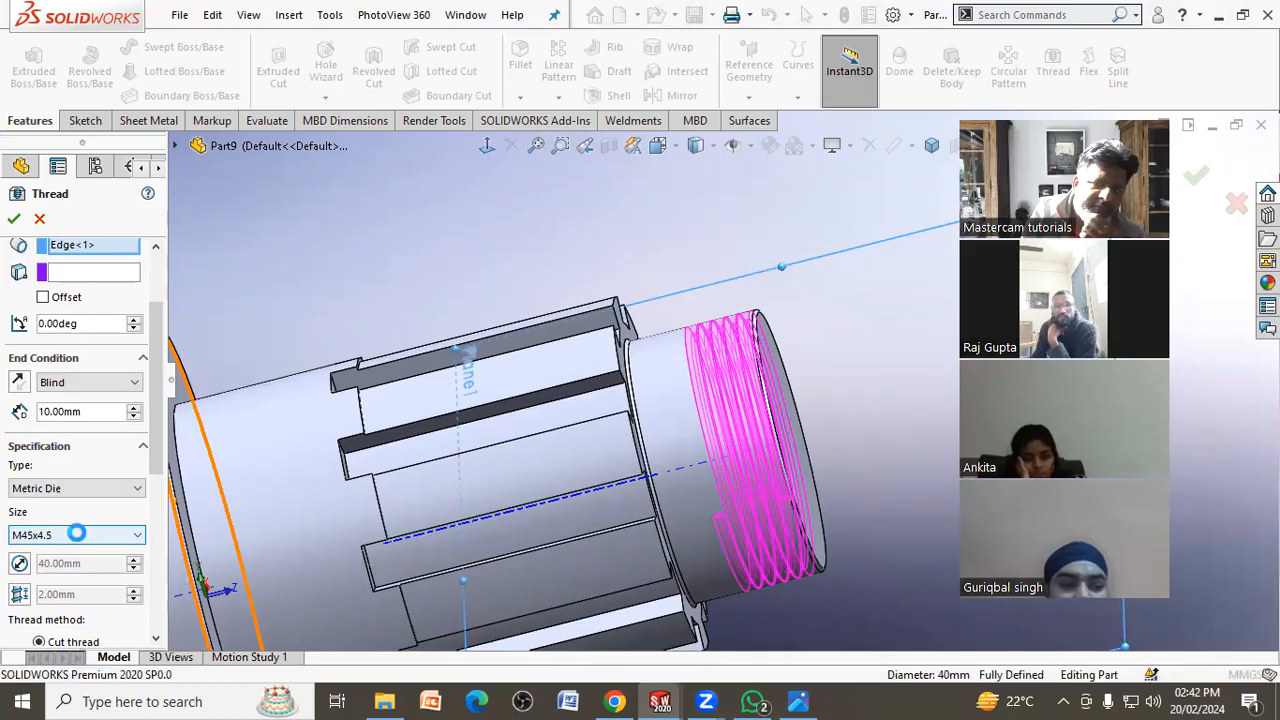
click(80, 536)
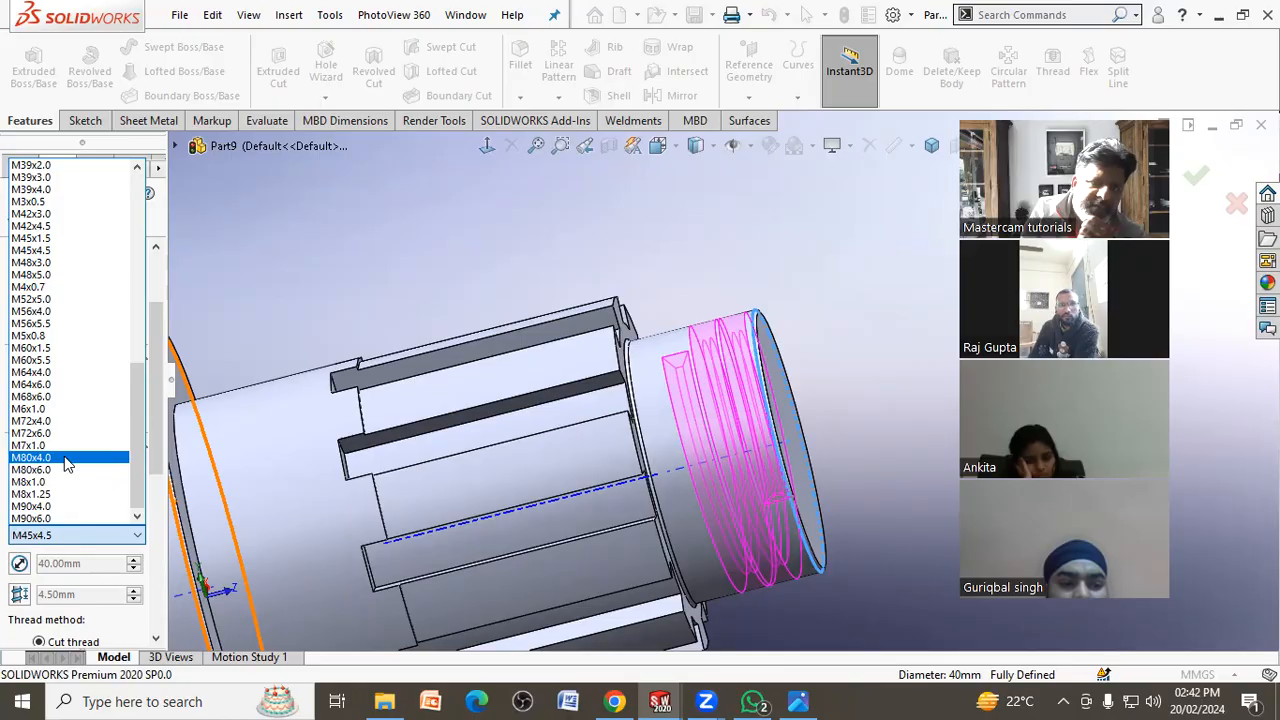
scroll(64, 460, up, 1)
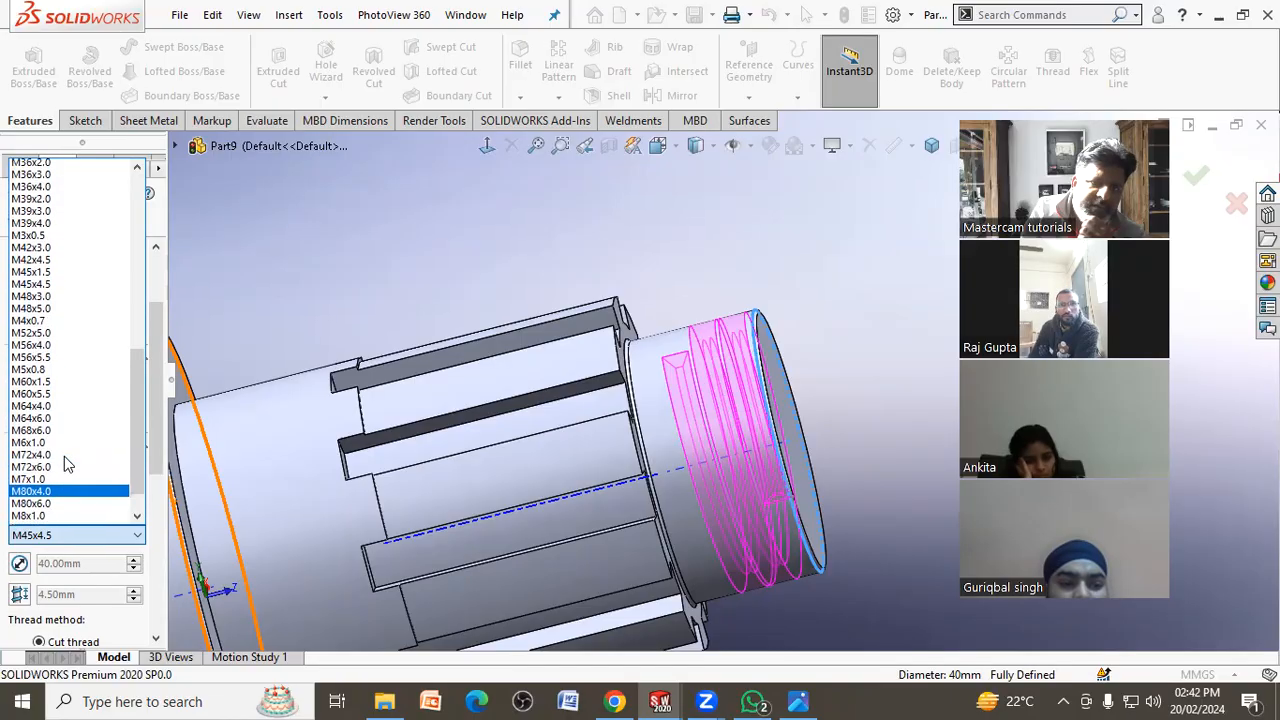
click(84, 275)
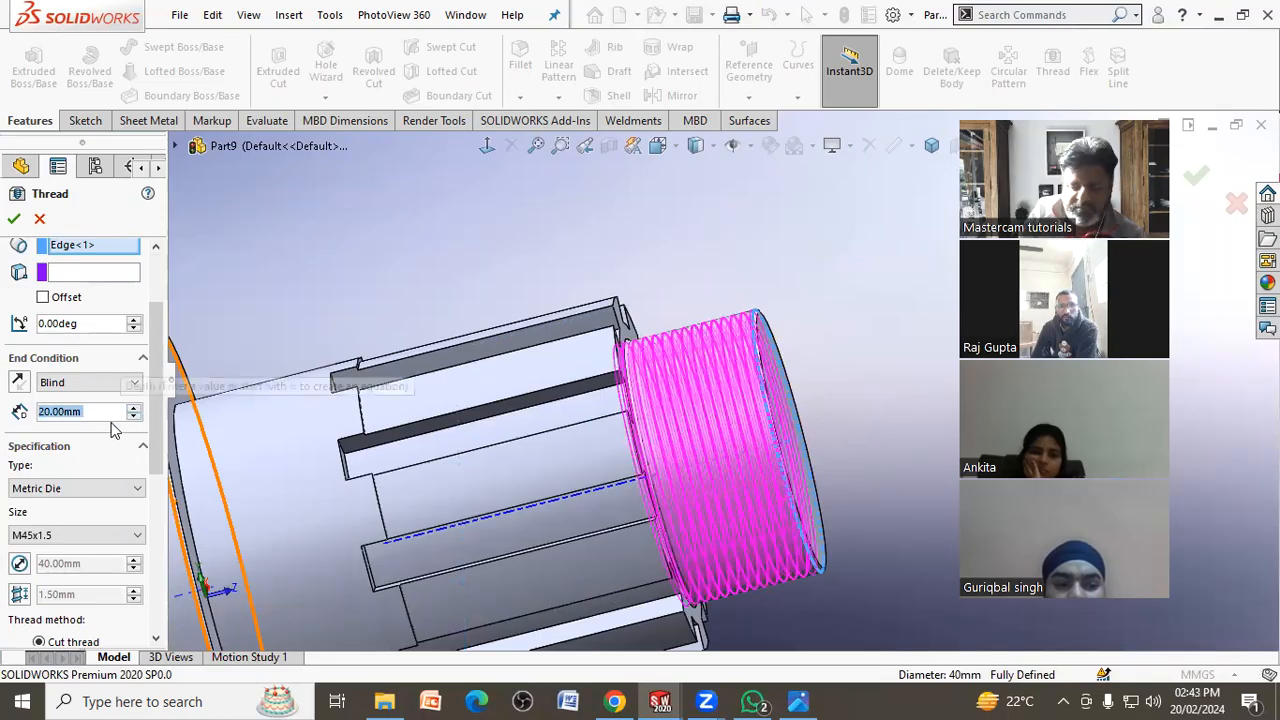
Consult the reference drawing once more and create the thread on the shaft's end
click(797, 700)
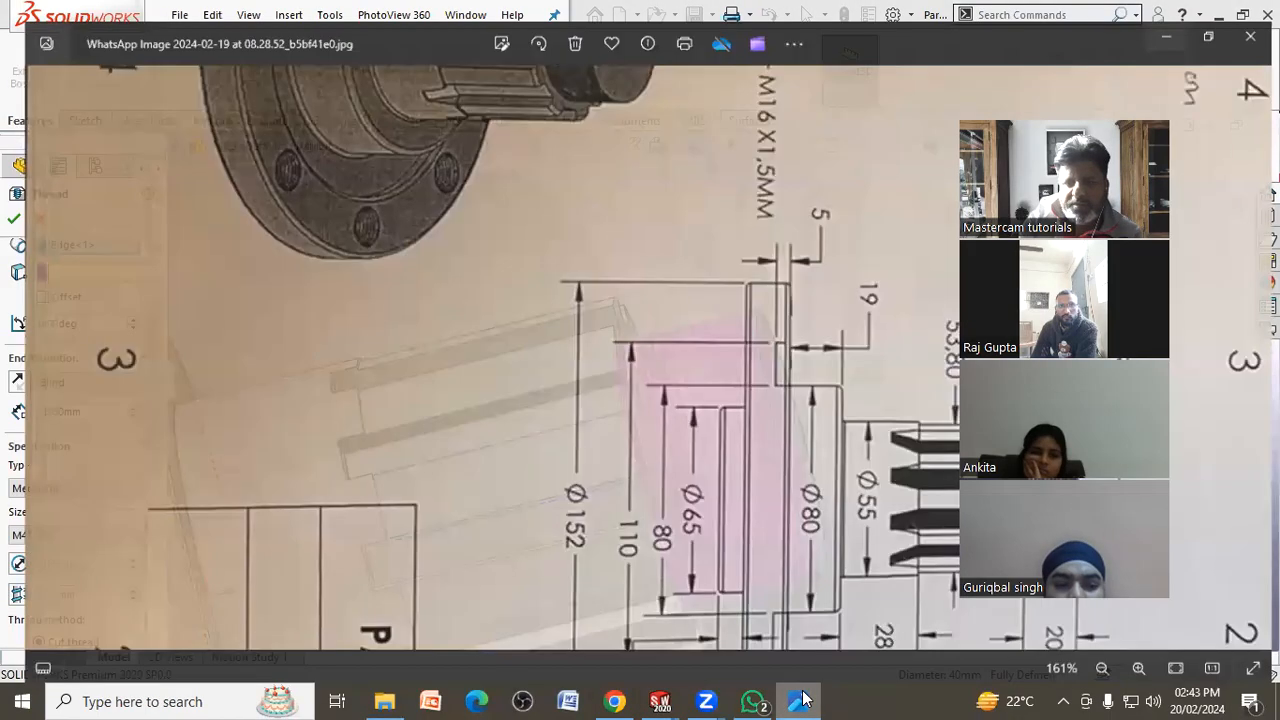
click(800, 699)
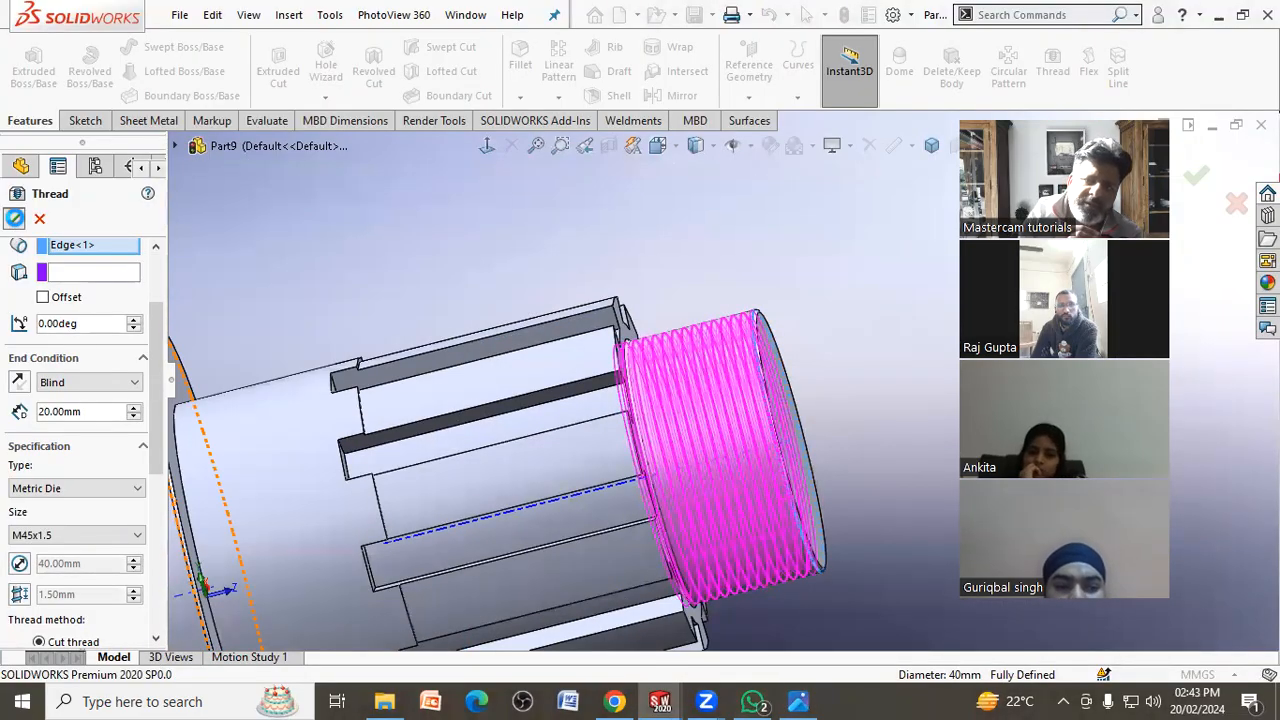
key(Return)
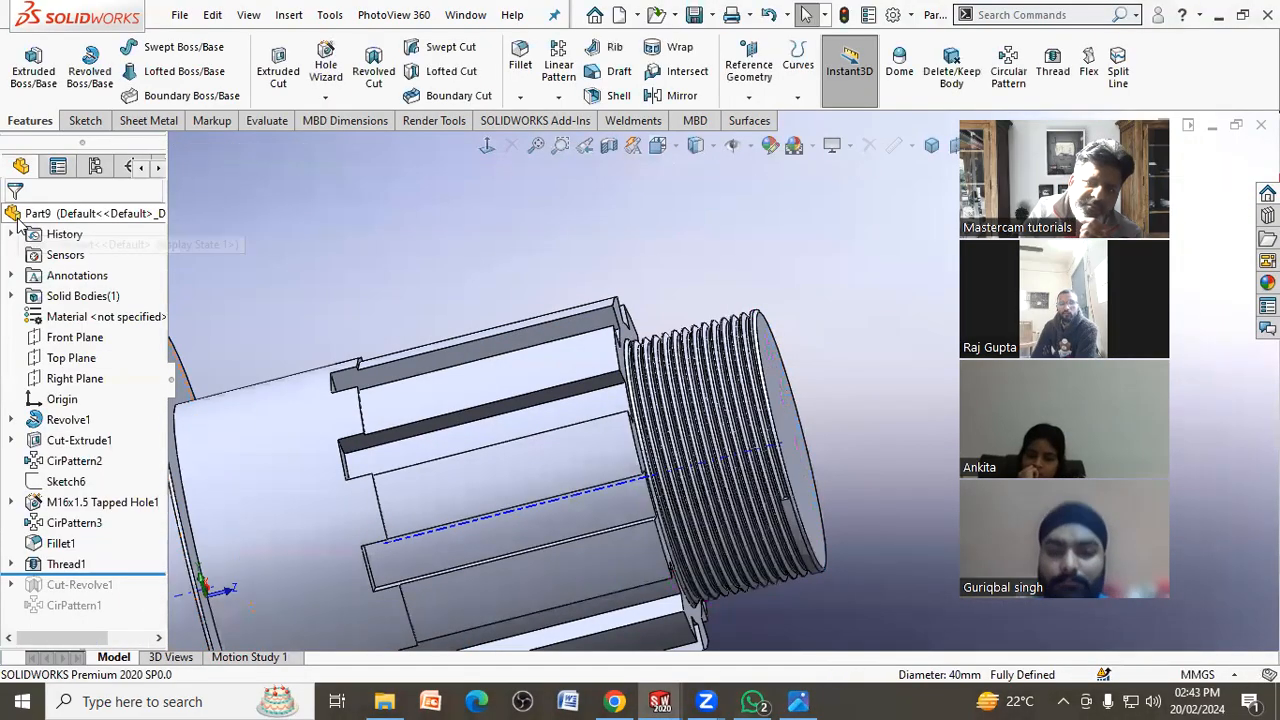
Look over the threaded shaft, and save the part as Part9 in the final folder, rebuilding it before saving
middle_drag(551, 251, 470, 465)
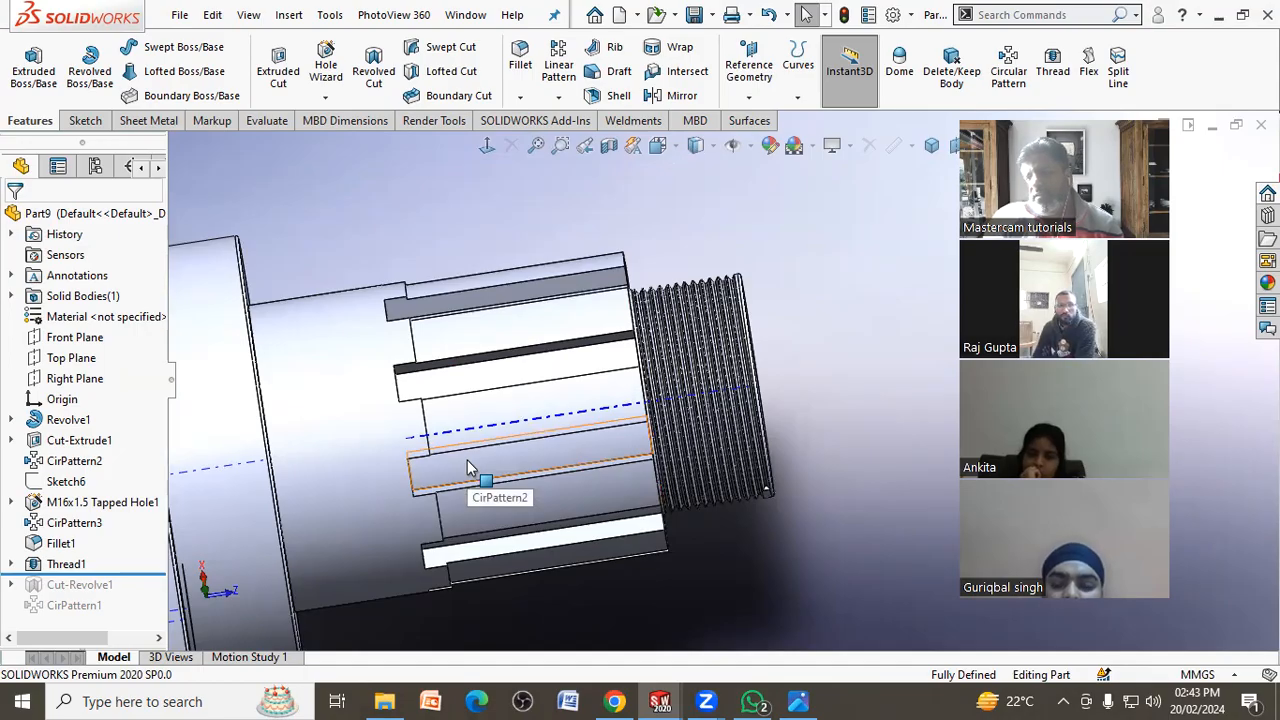
scroll(655, 393, up, 4)
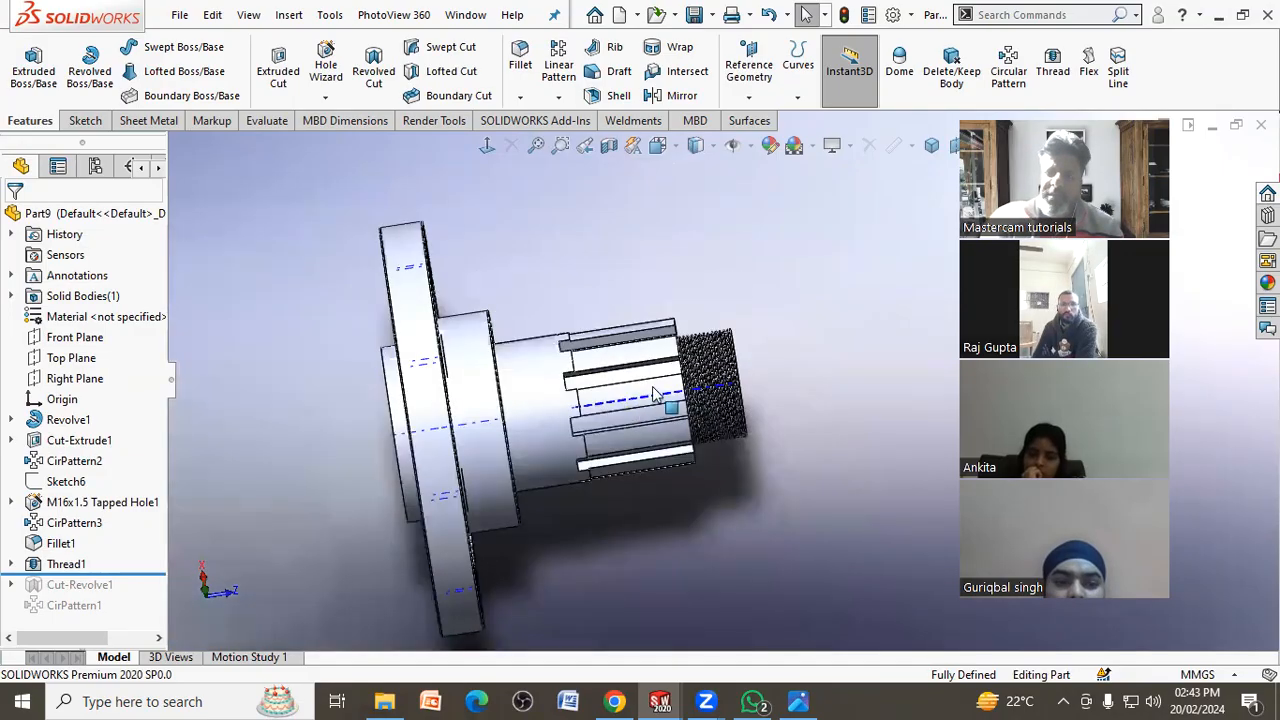
scroll(714, 390, up, 2)
middle_drag(717, 389, 675, 454)
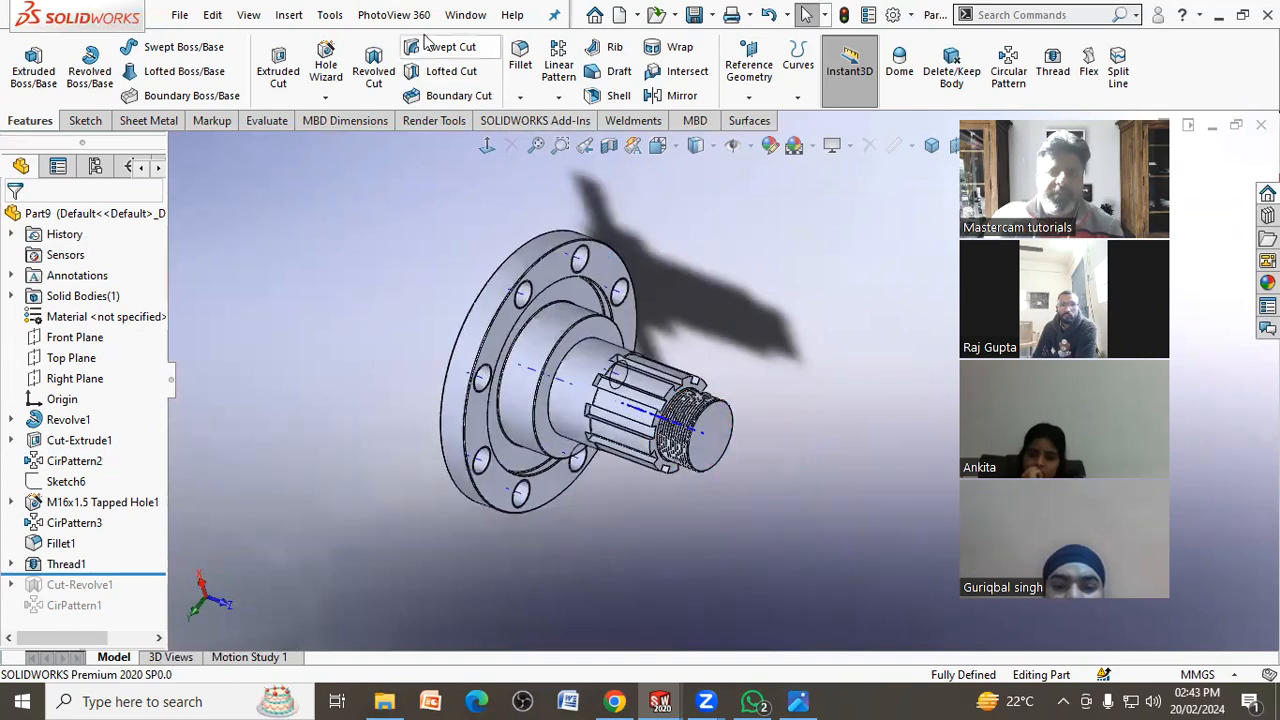
click(184, 21)
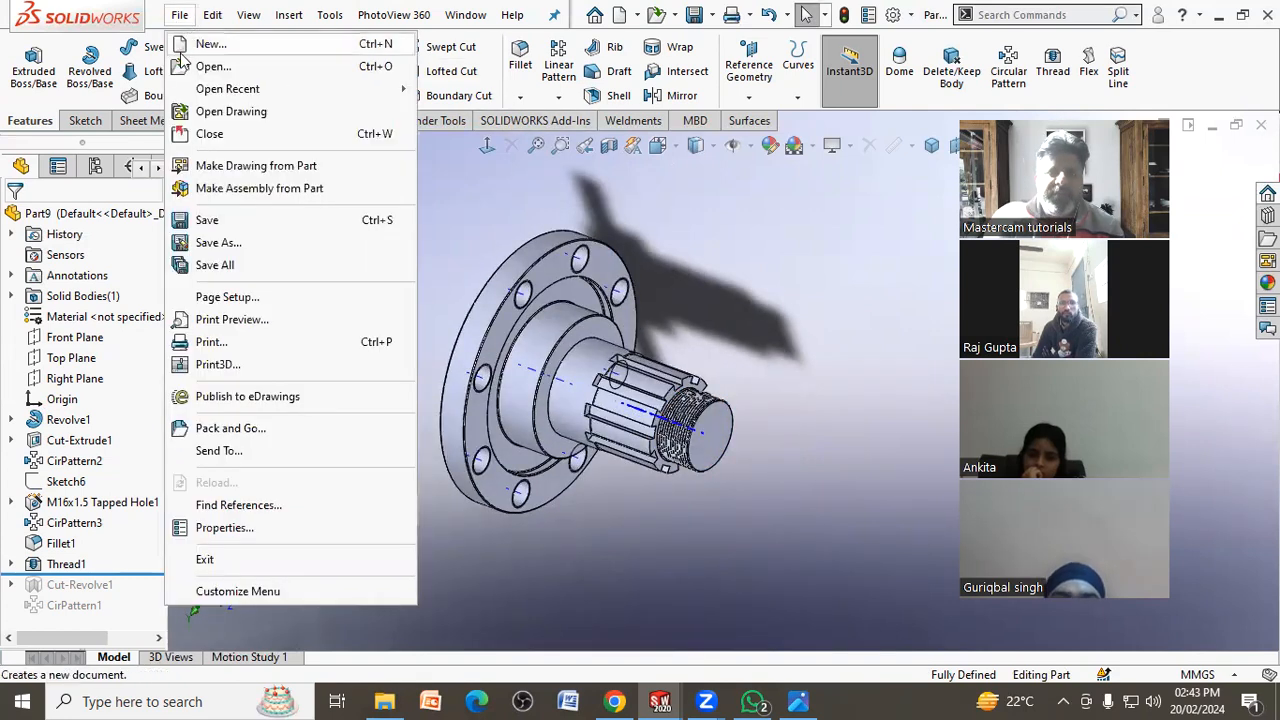
click(220, 236)
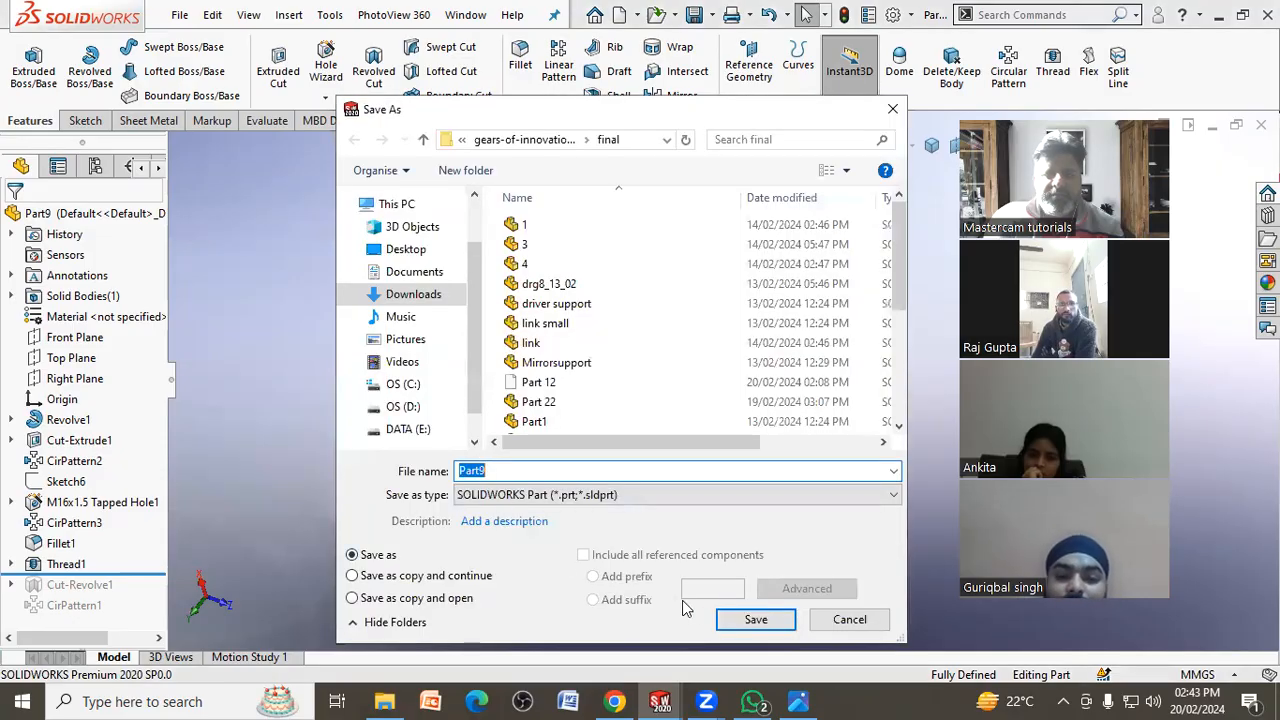
click(727, 619)
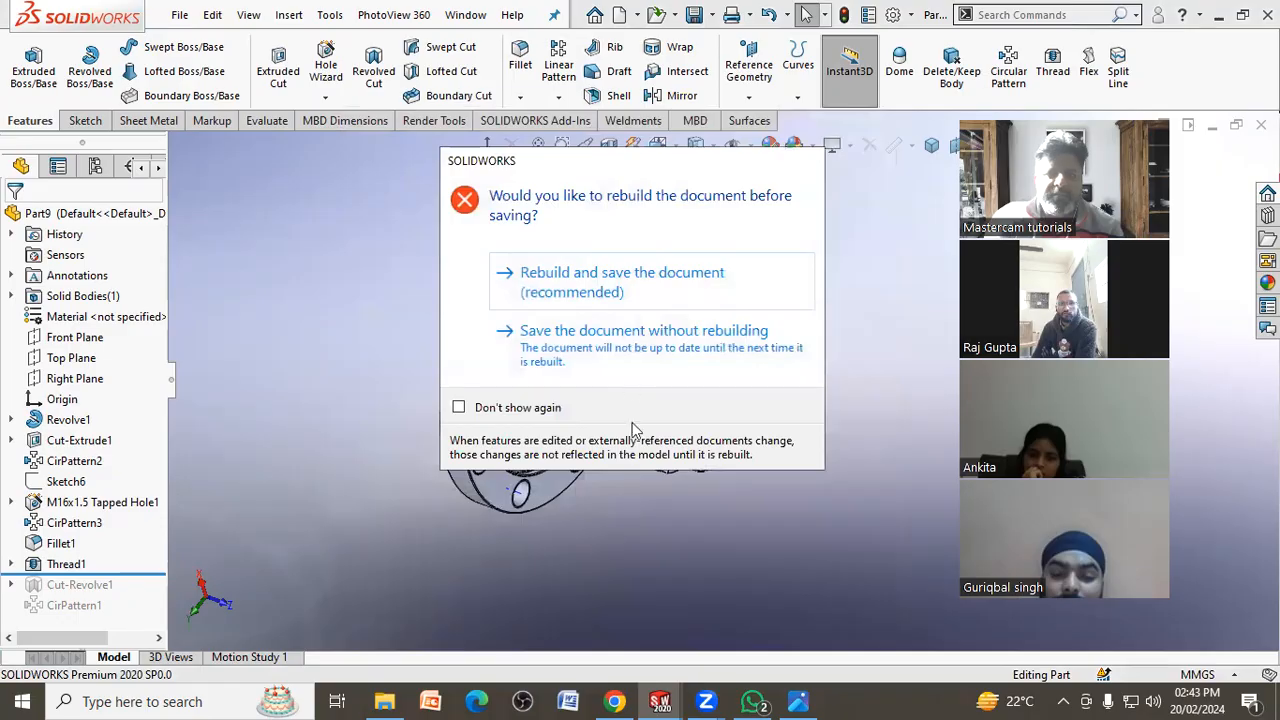
click(697, 287)
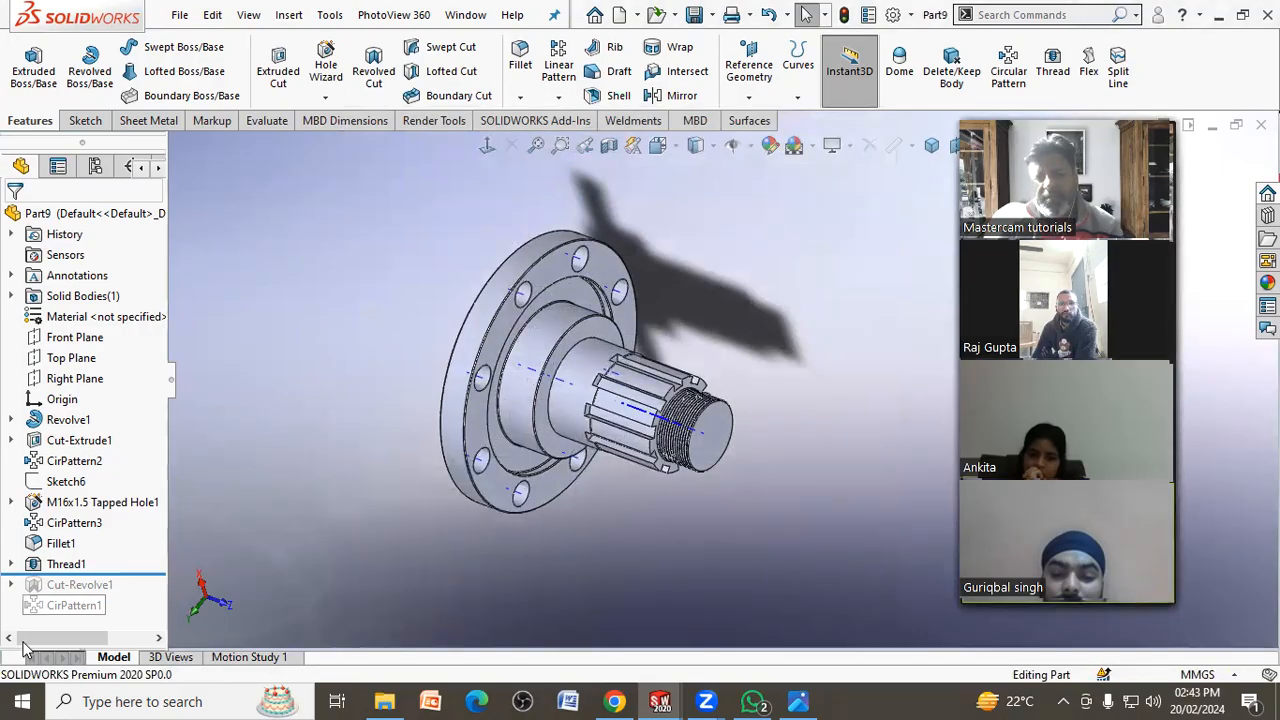
Roll the feature history forward past the inactive Cut-Revolve1 and CirPattern1 to the end of the tree
right_click(53, 605)
click(48, 603)
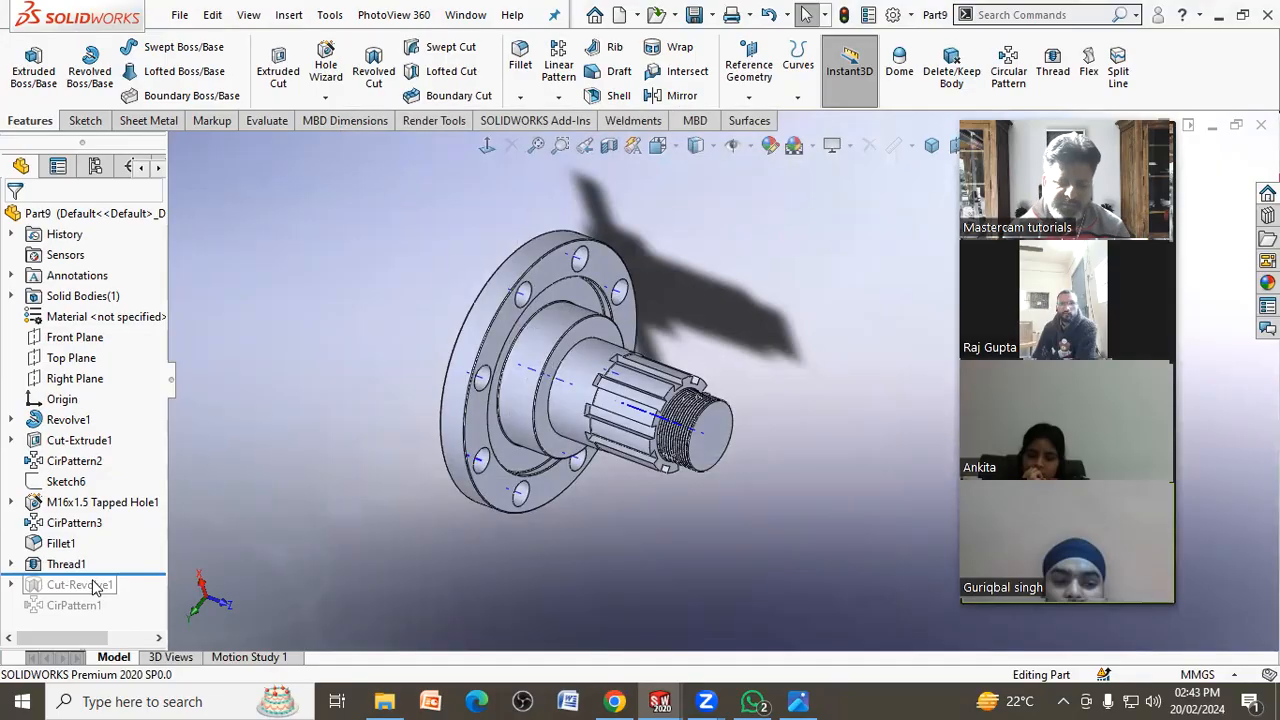
right_click(76, 596)
click(78, 594)
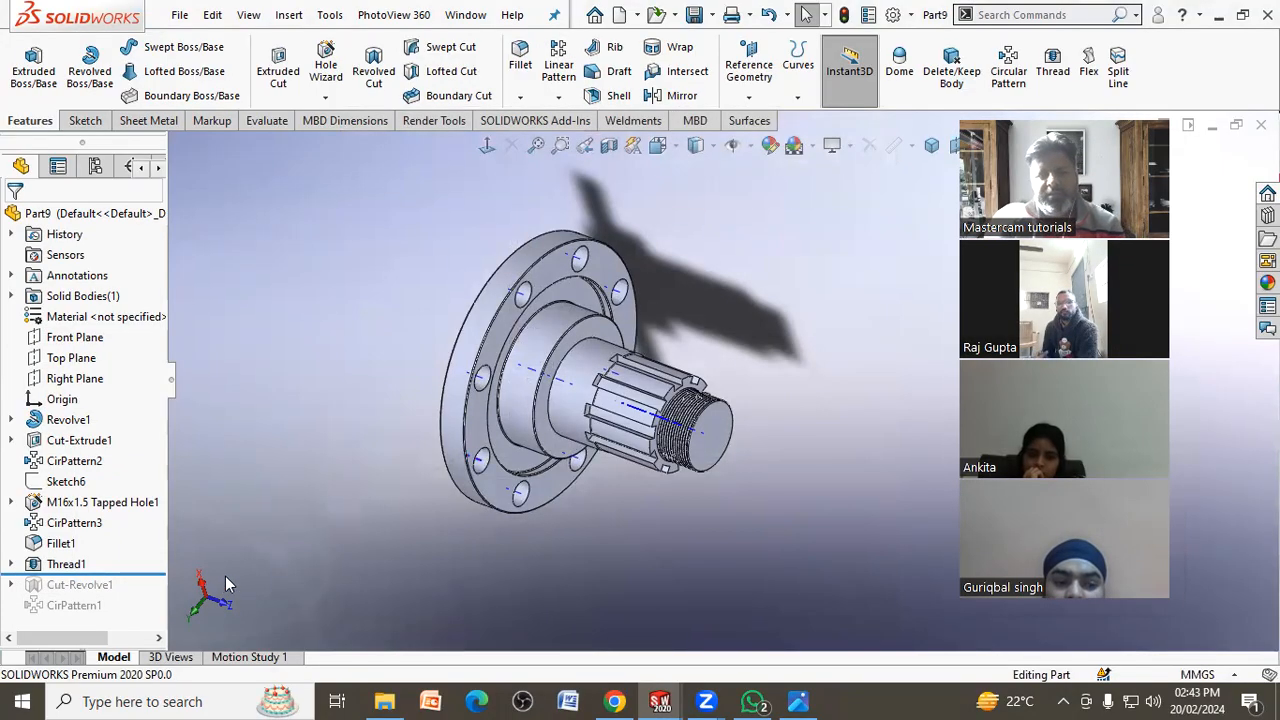
drag(152, 575, 153, 615)
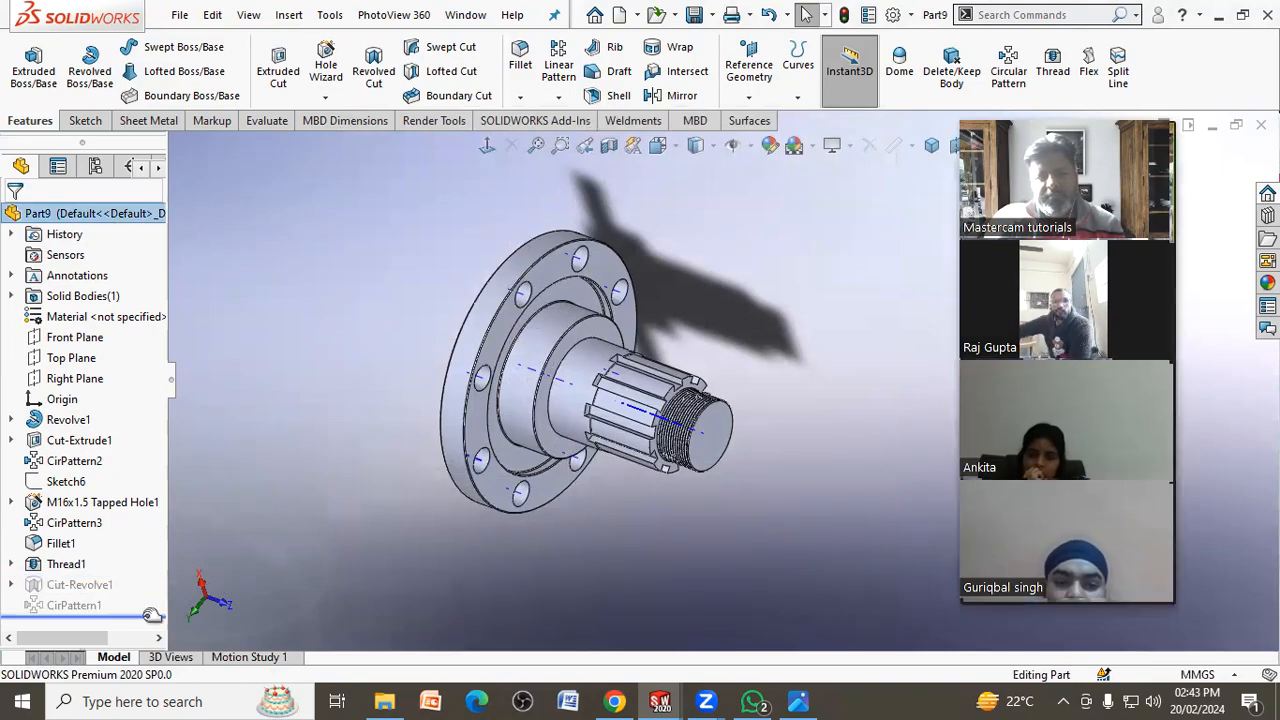
Delete the Cut-Revolve1 feature together with its dependent CirPattern1
click(74, 604)
click(73, 603)
click(68, 591)
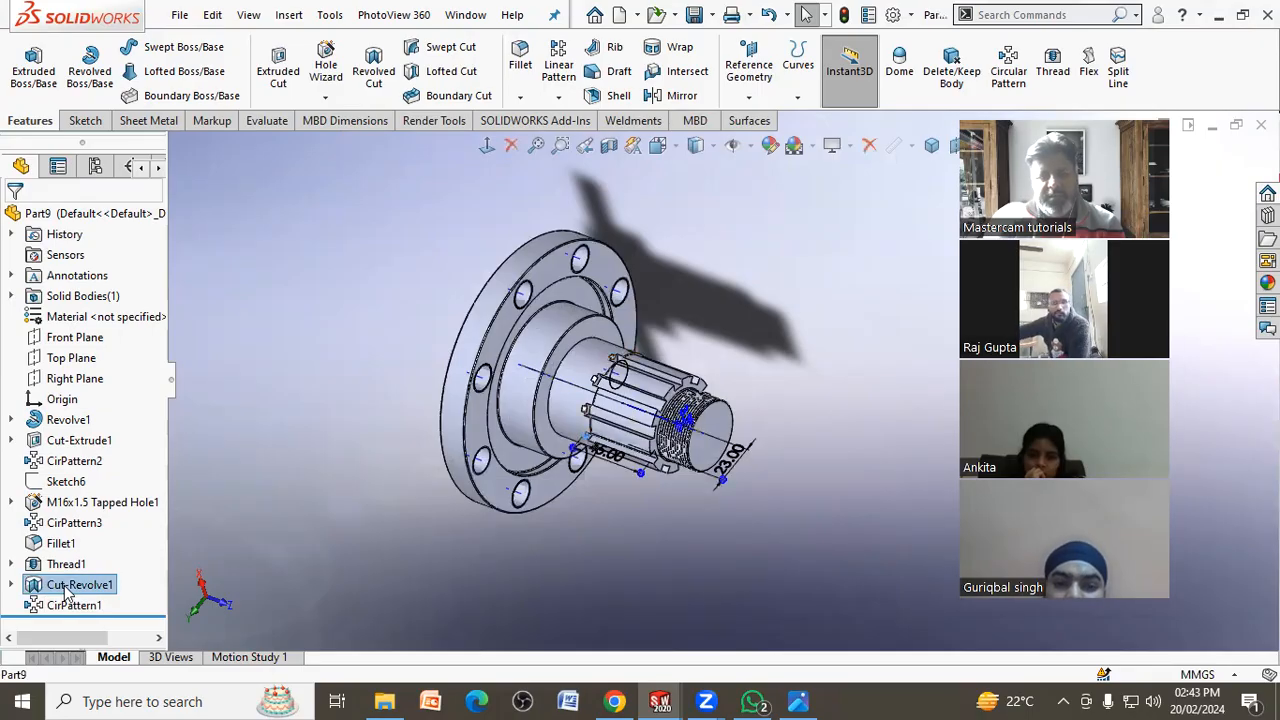
click(70, 605)
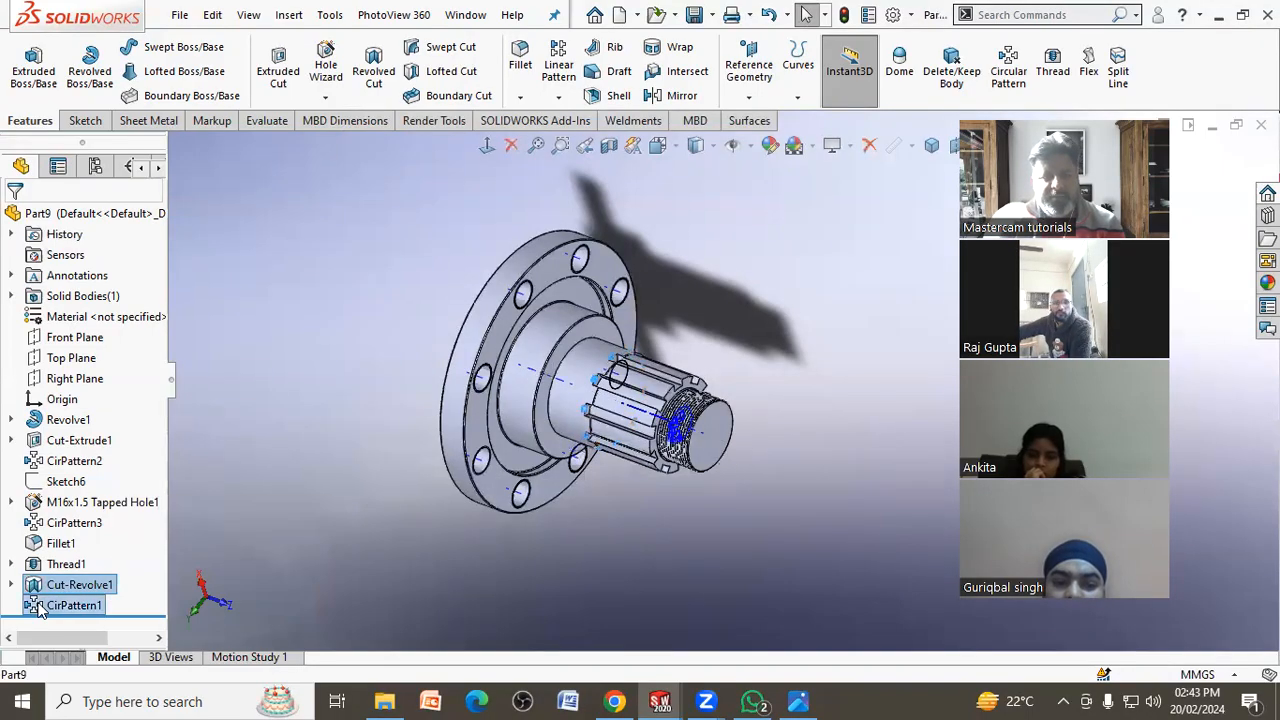
right_click(70, 585)
click(66, 429)
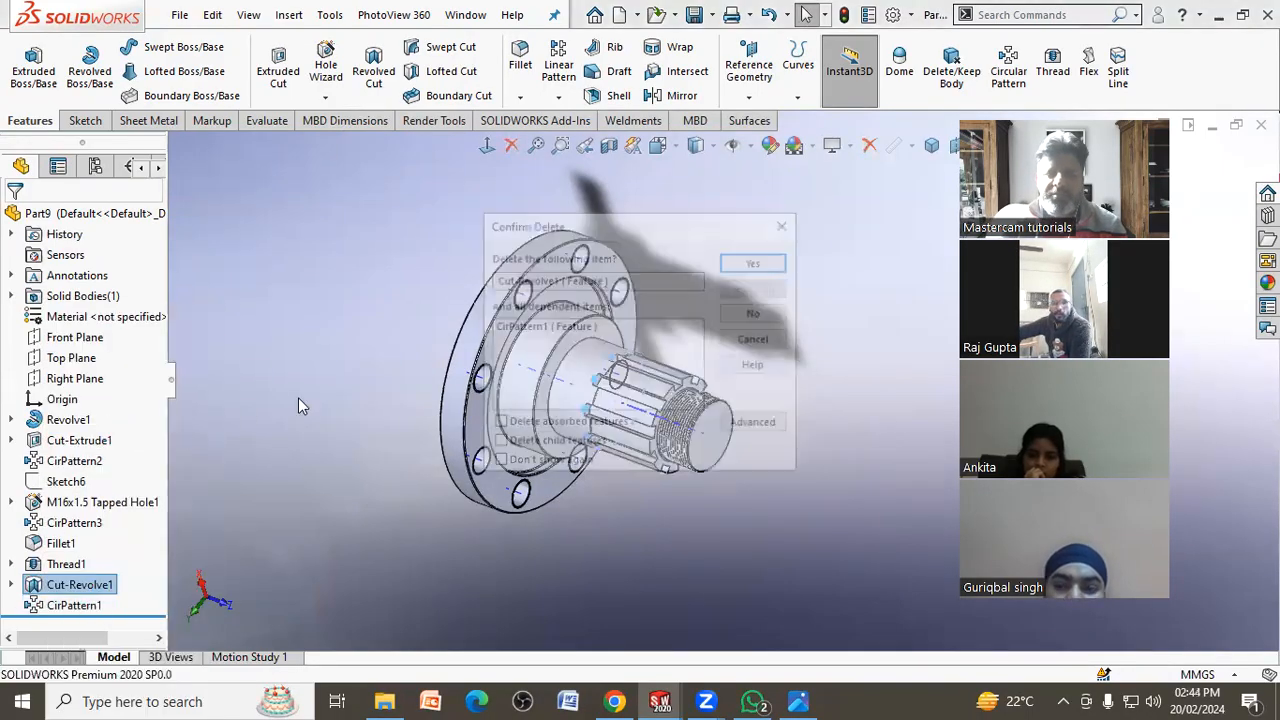
click(756, 258)
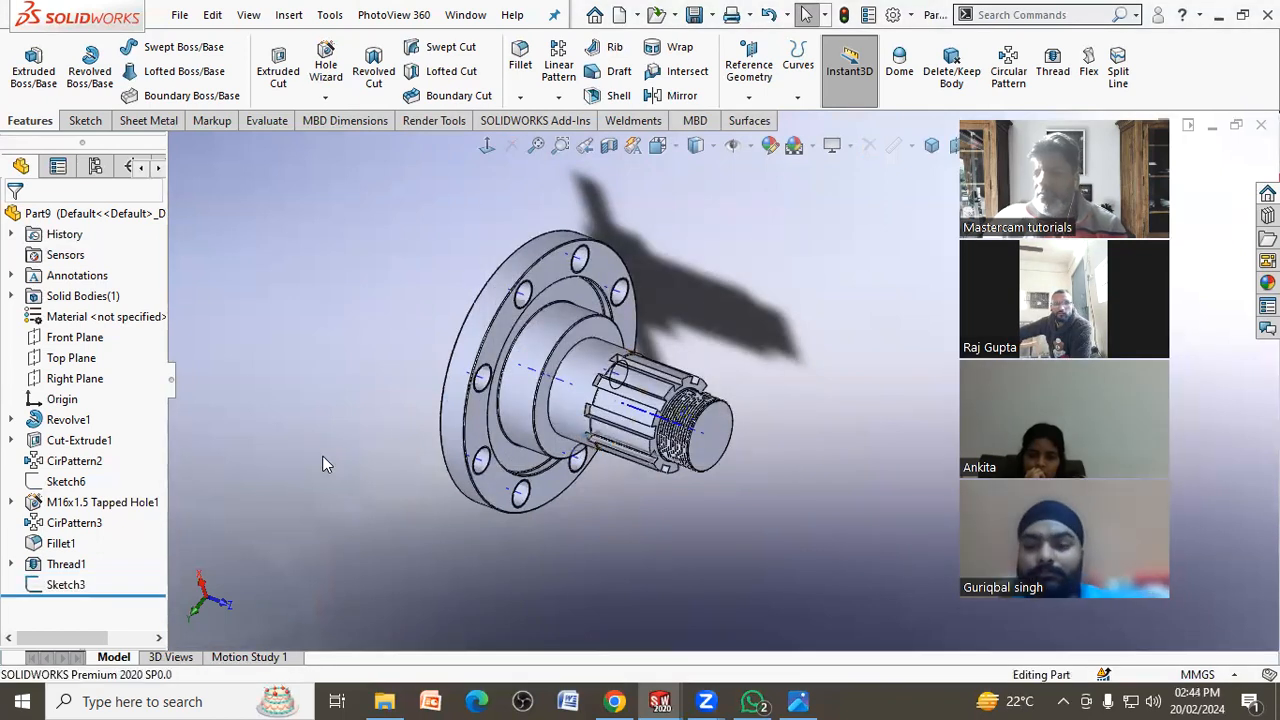
Delete the leftover Sketch3 and hide the temporary axes in the model view
right_click(68, 588)
click(70, 449)
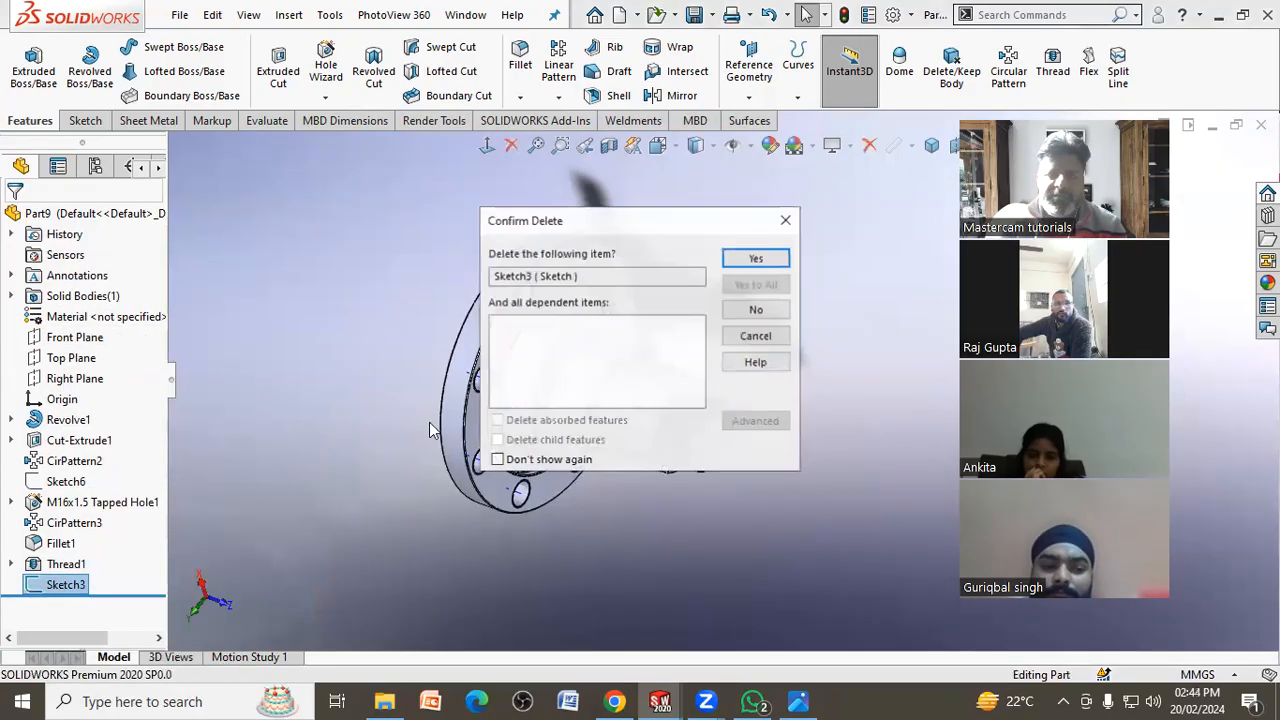
click(756, 259)
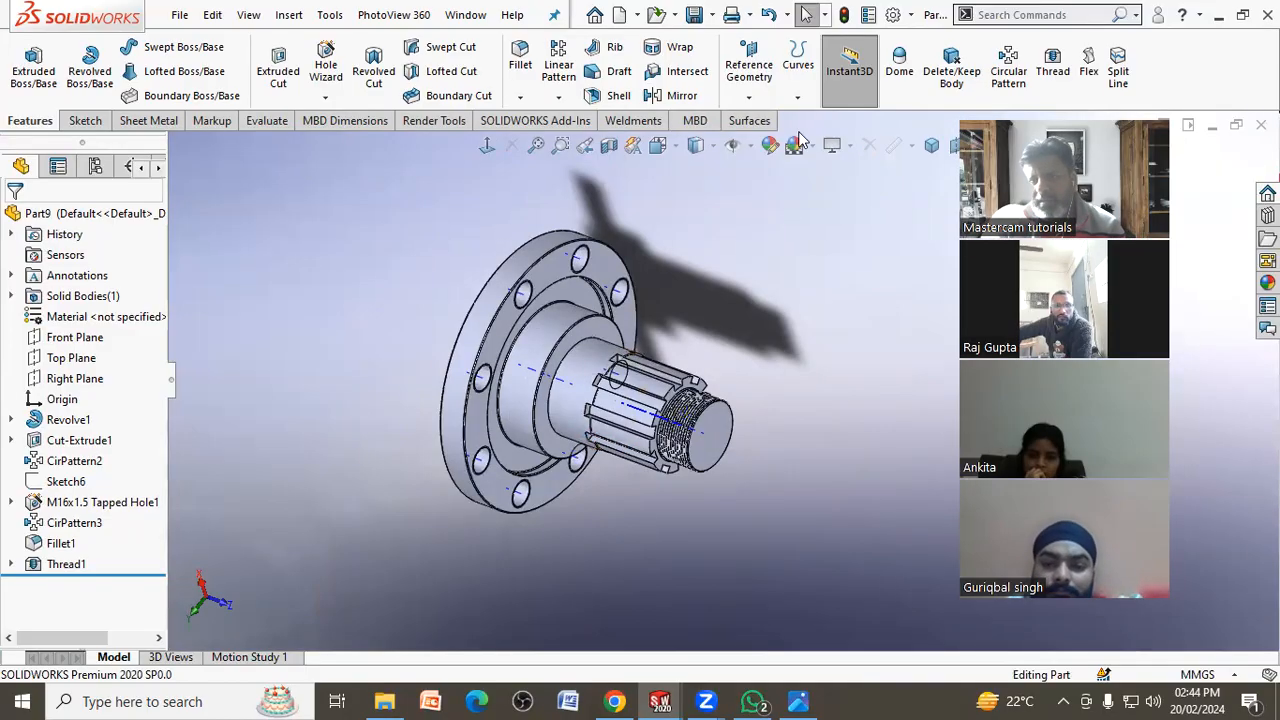
click(750, 146)
click(734, 210)
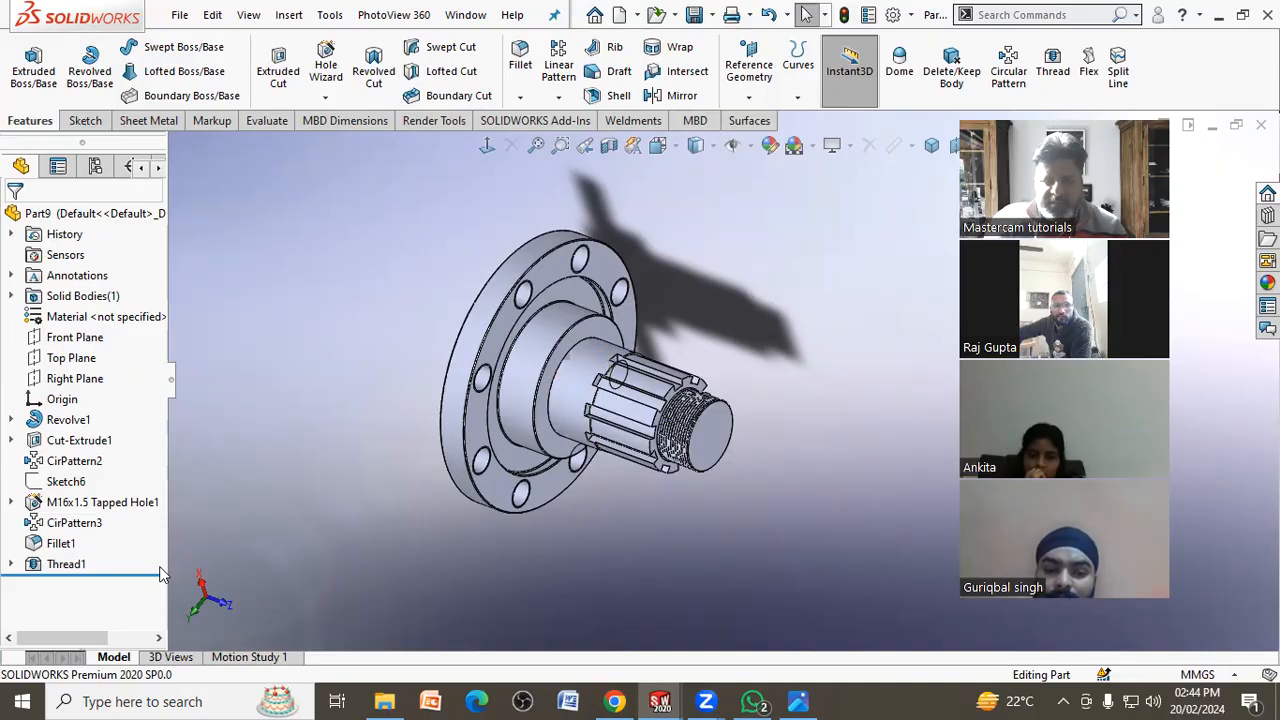
Review the build sequence by rolling back before Revolve1, forward past Cut-Extrude1, and on to the end after Thread1
drag(150, 576, 150, 396)
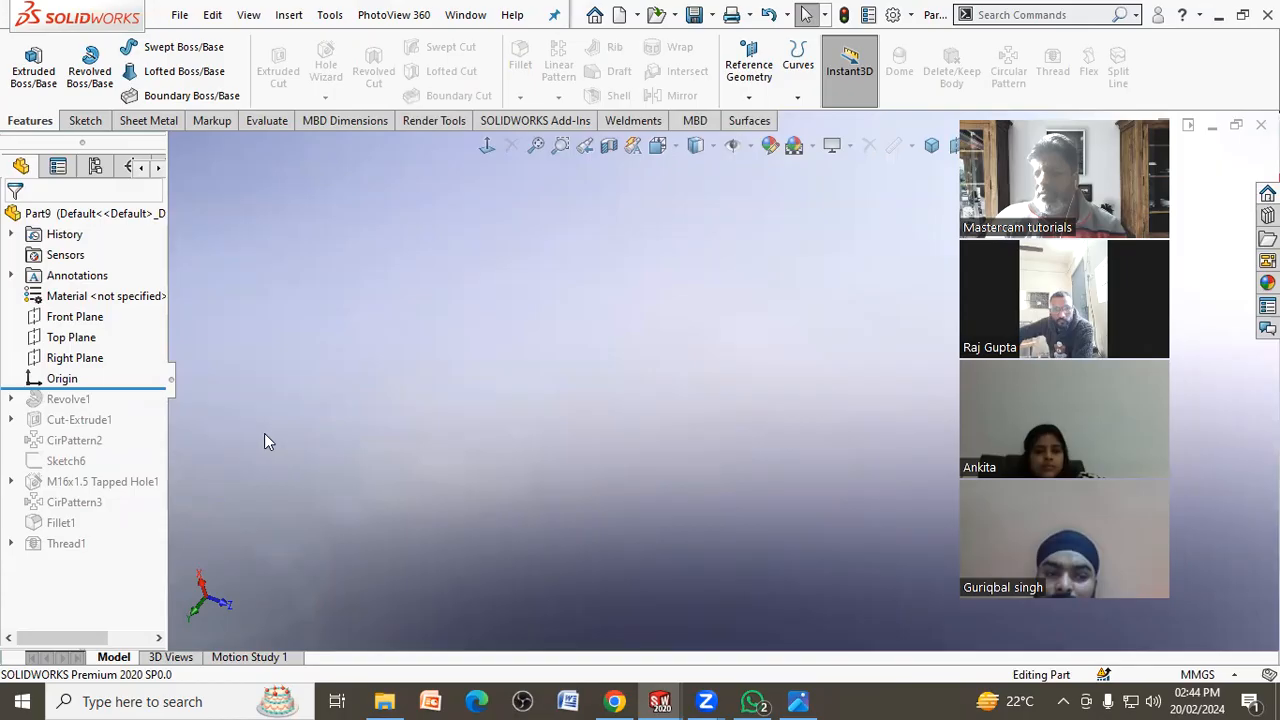
drag(149, 388, 135, 452)
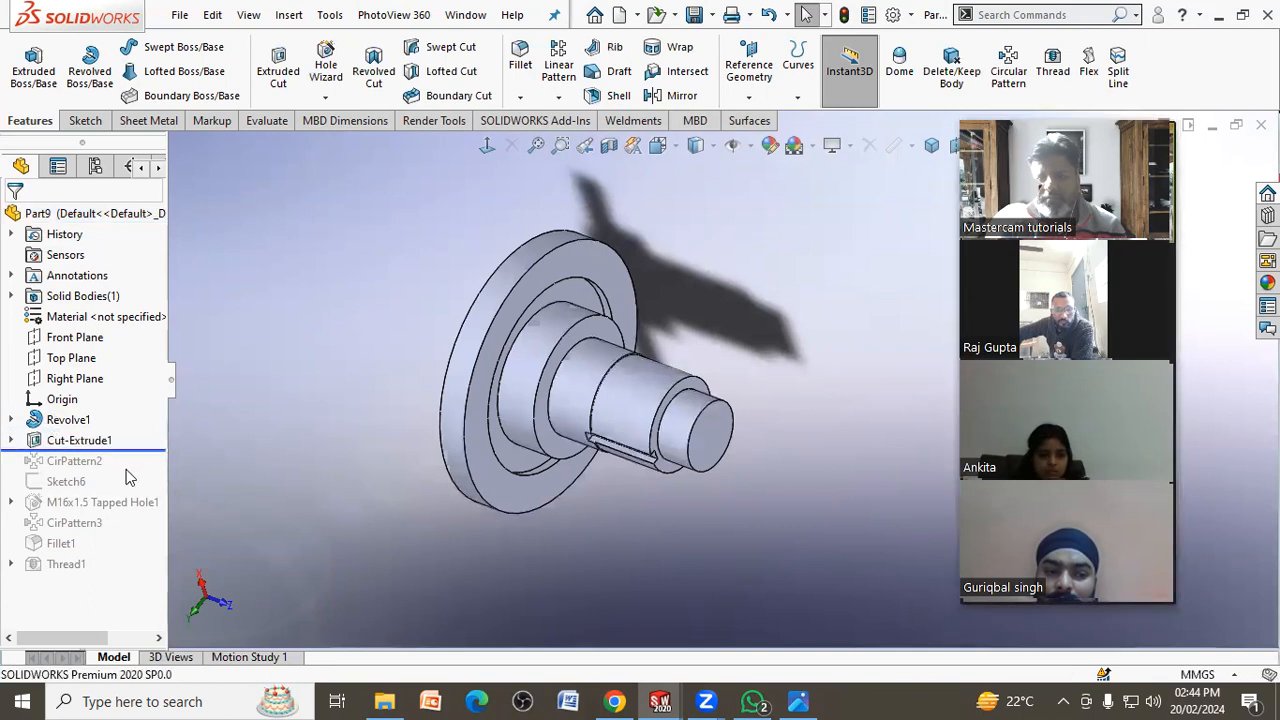
middle_drag(381, 492, 353, 253)
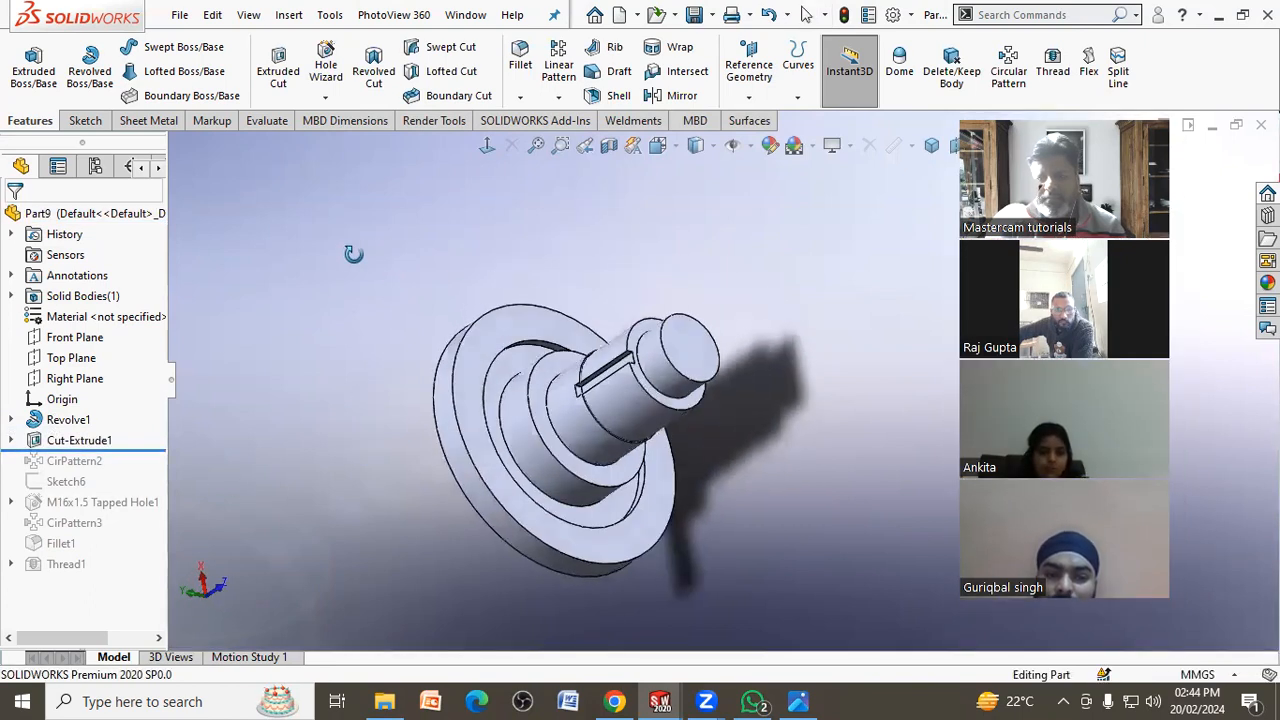
mouse_move(145, 451)
mouse_down()
mouse_move(150, 508)
mouse_move(121, 553)
mouse_move(131, 574)
mouse_up()
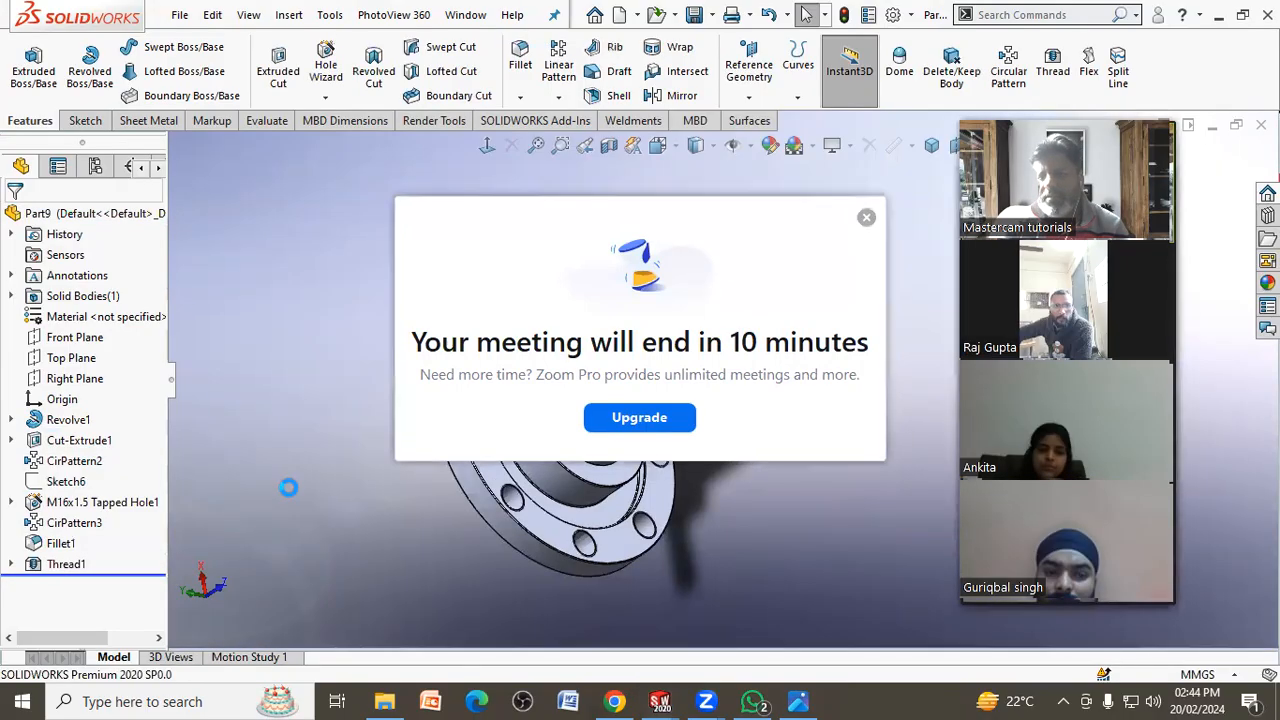
click(866, 219)
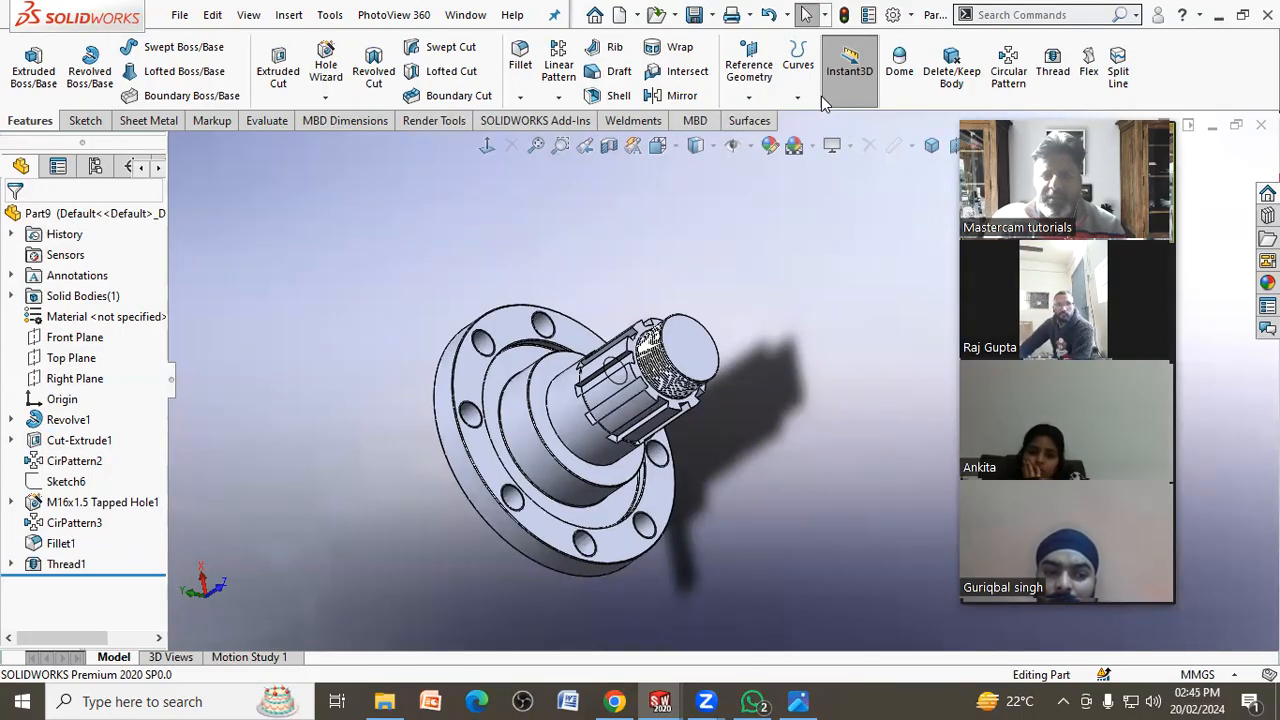
Open the recent part drg8_13_02 and examine its two-extrusion gold model
click(180, 15)
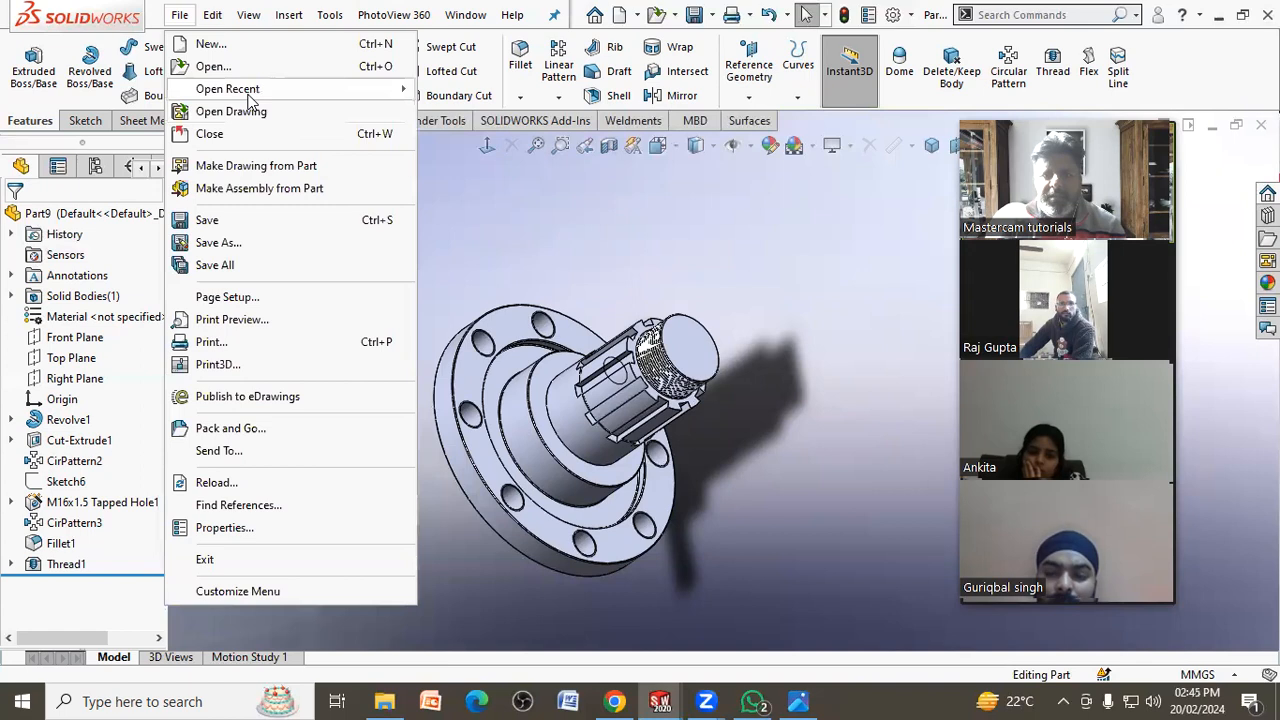
mouse_move(249, 88)
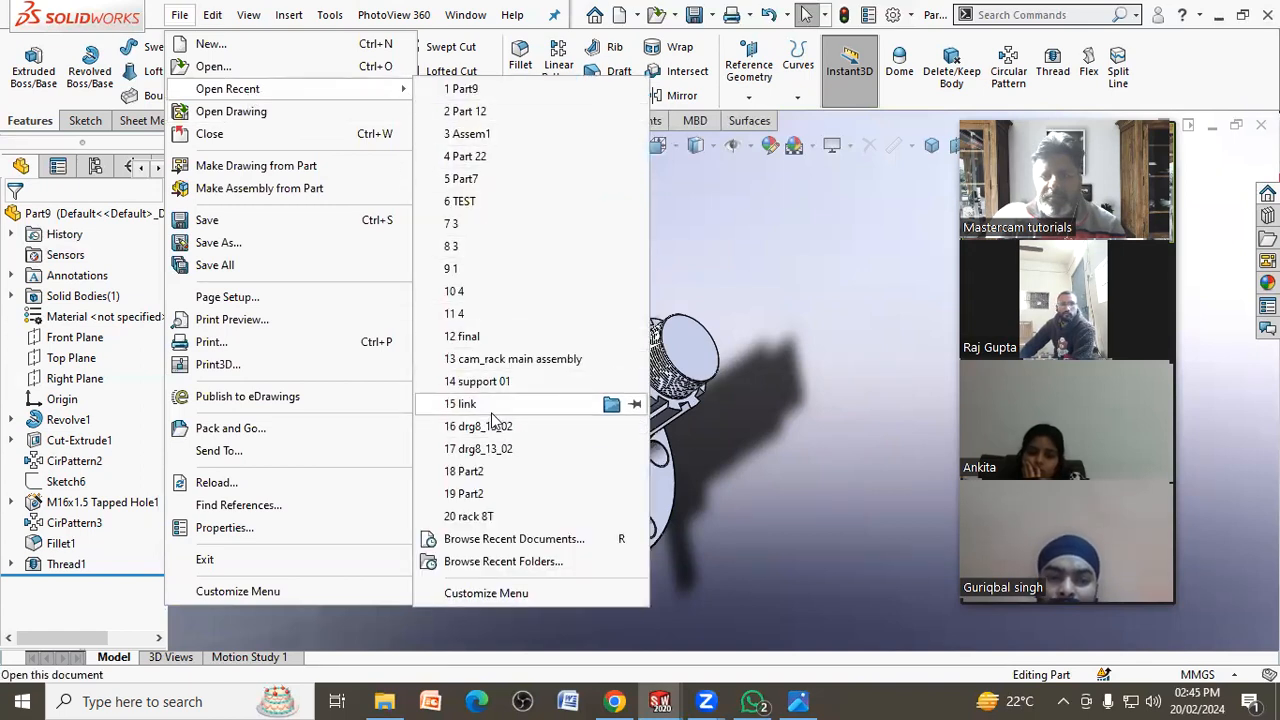
mouse_move(491, 413)
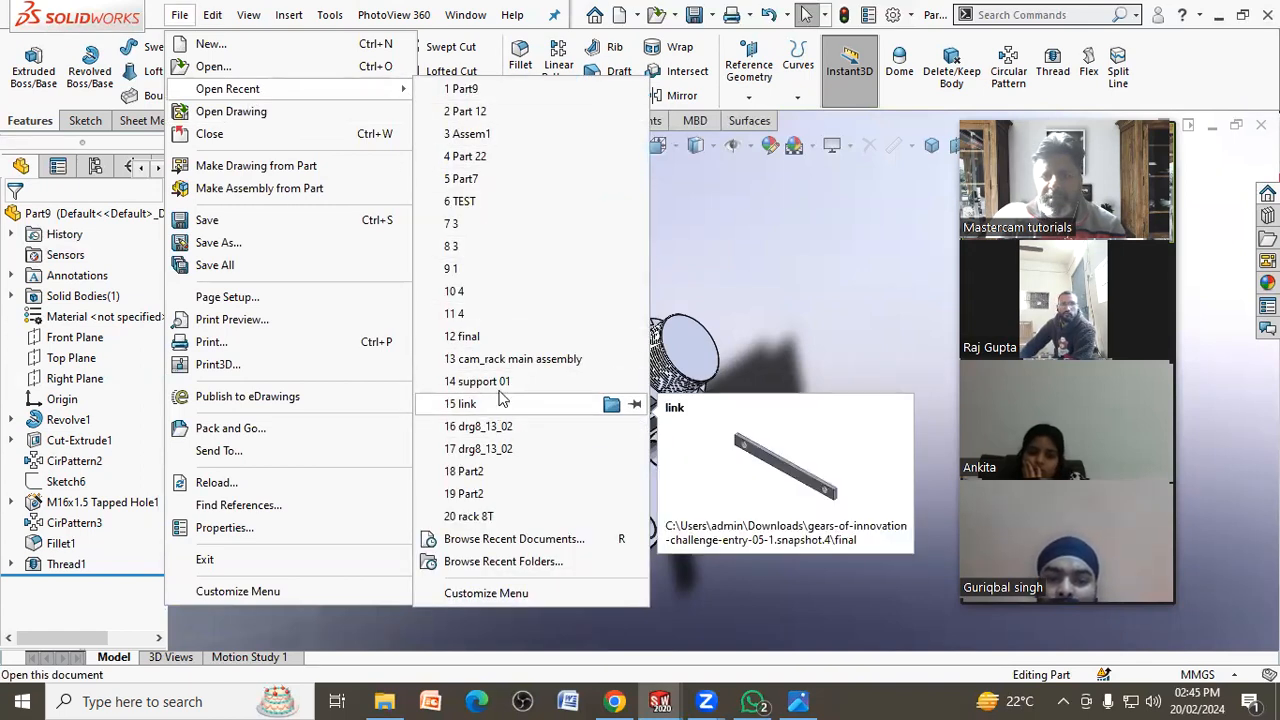
mouse_move(503, 392)
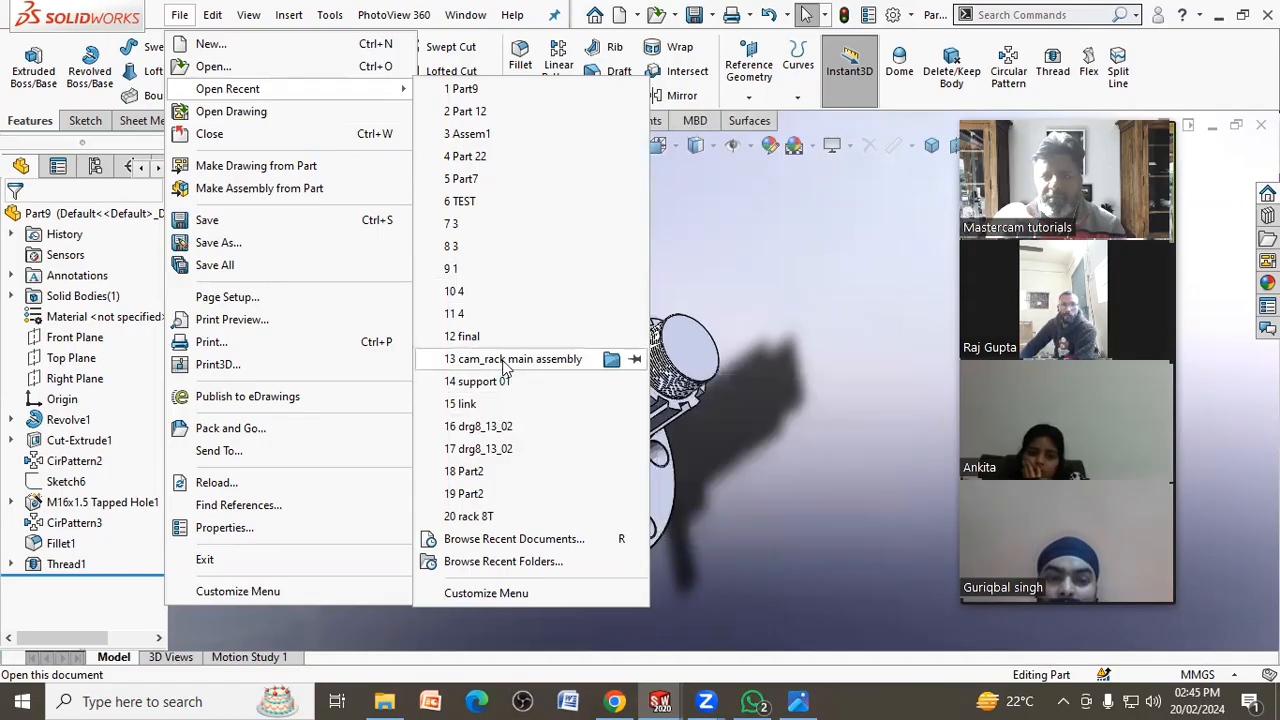
mouse_move(505, 368)
mouse_move(488, 338)
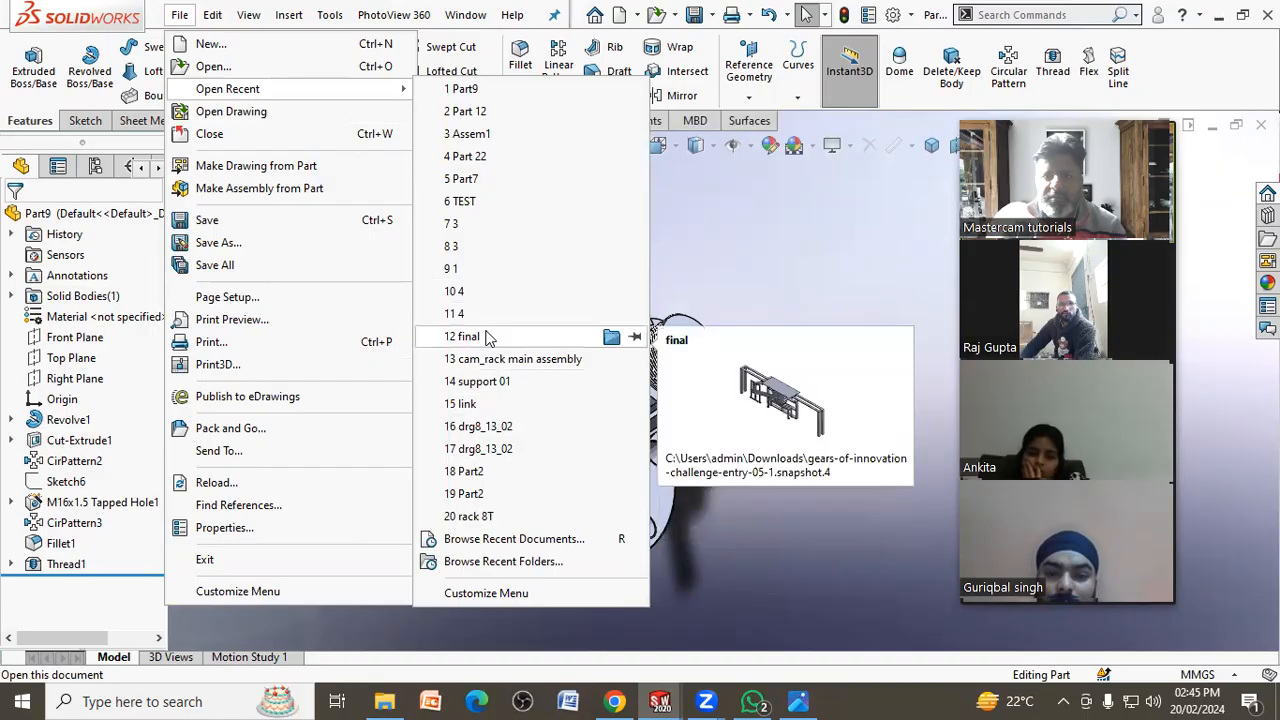
click(476, 430)
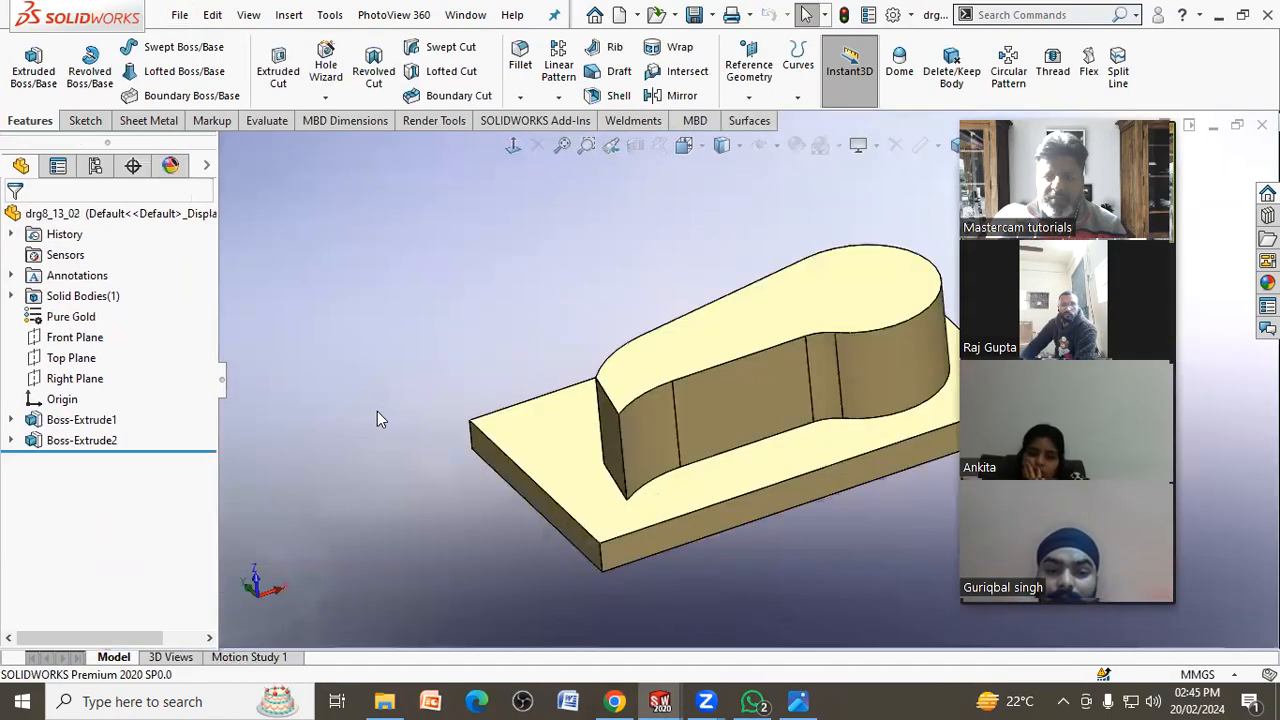
scroll(784, 342, up, 4)
scroll(897, 345, up, 1)
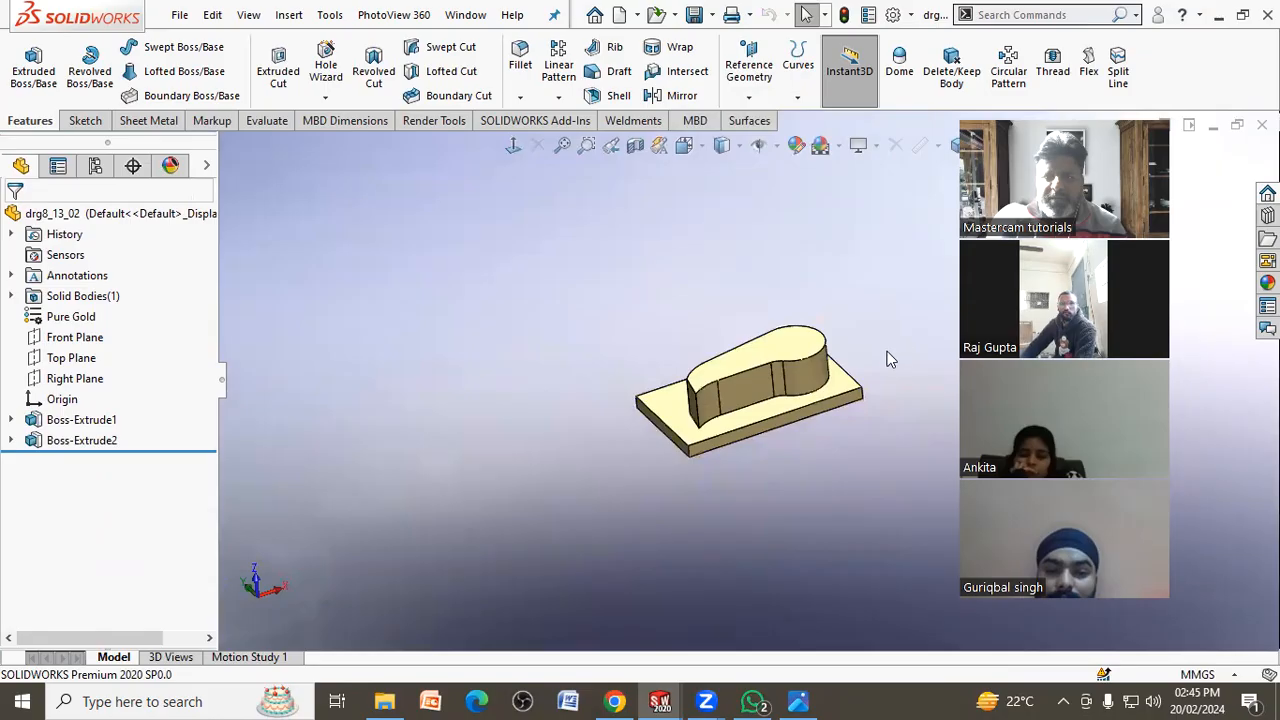
scroll(886, 353, down, 2)
mouse_move(155, 452)
mouse_down()
mouse_move(166, 406)
mouse_move(152, 449)
mouse_up()
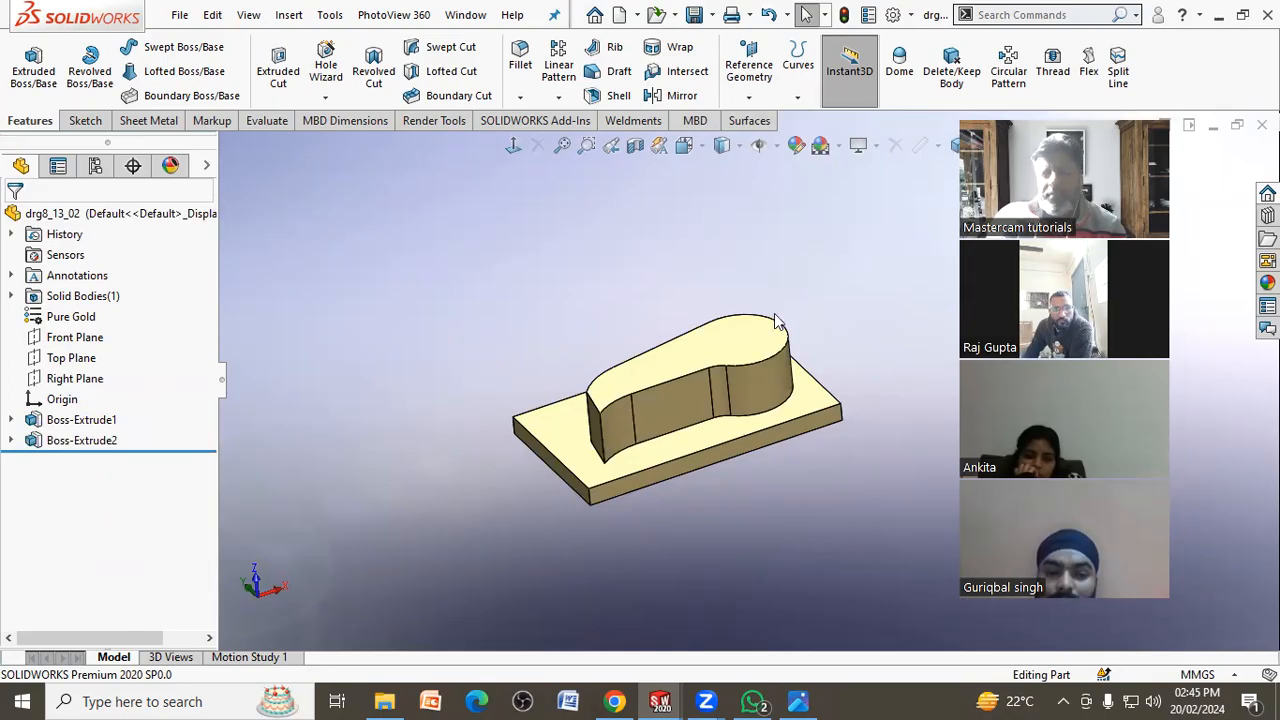
Return to Part9, browse the recent documents and open the part Part11
key(ctrl+Tab)
middle_drag(735, 308, 735, 415)
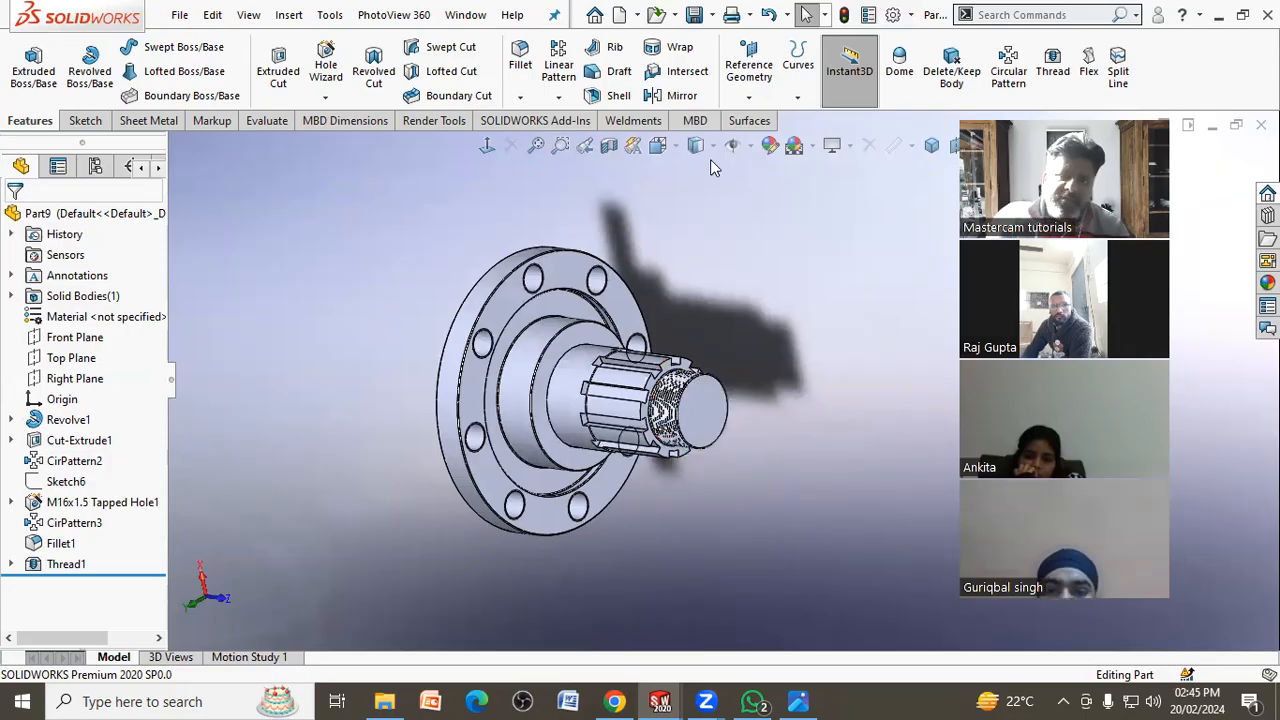
click(179, 14)
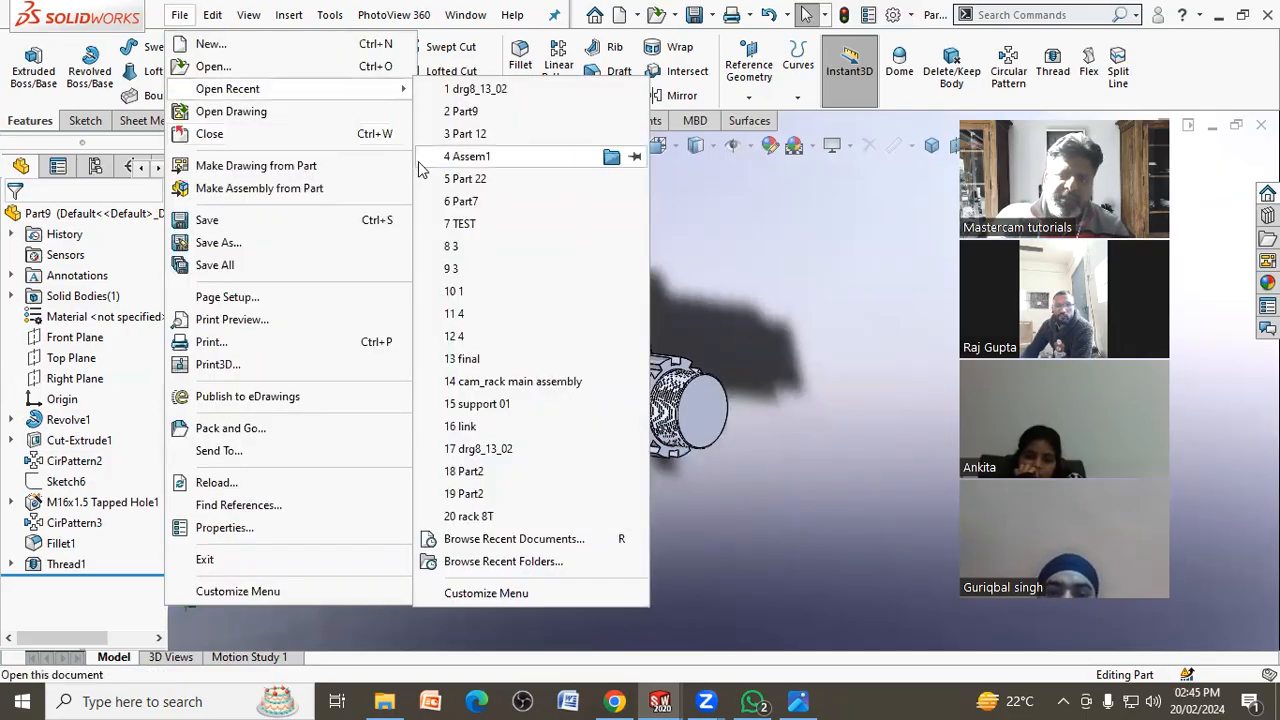
click(455, 540)
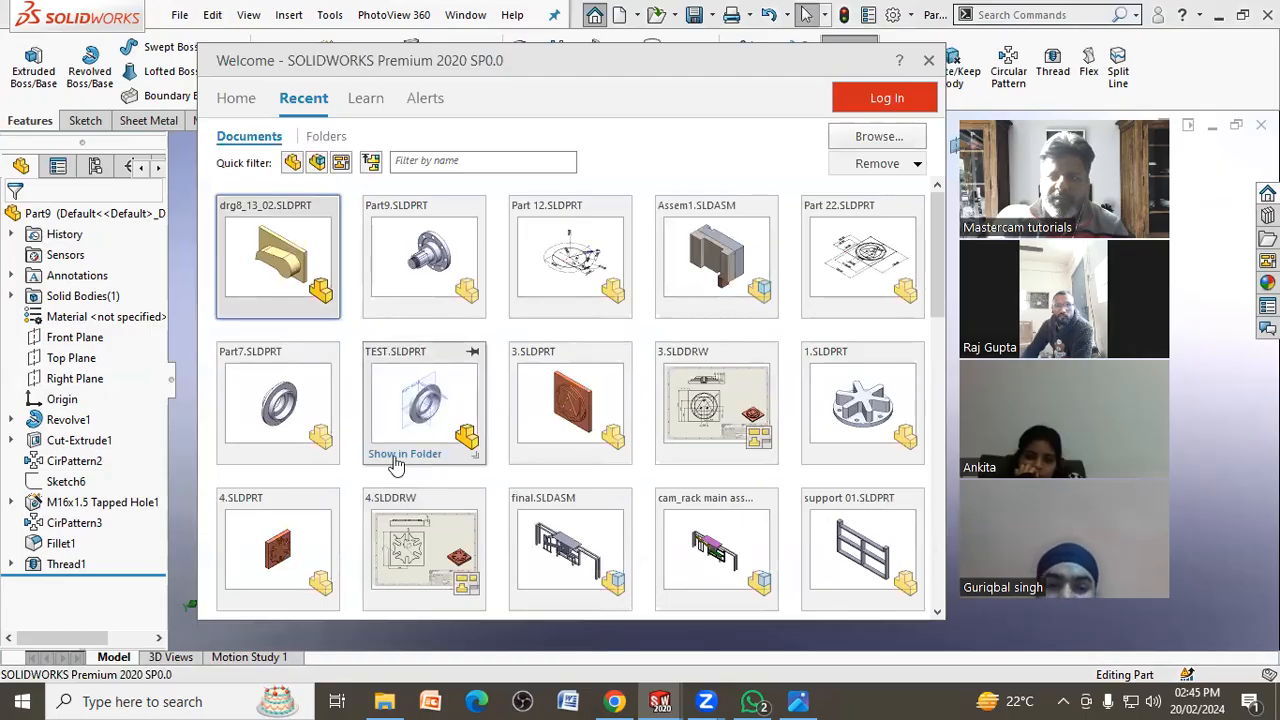
scroll(400, 460, down, 10)
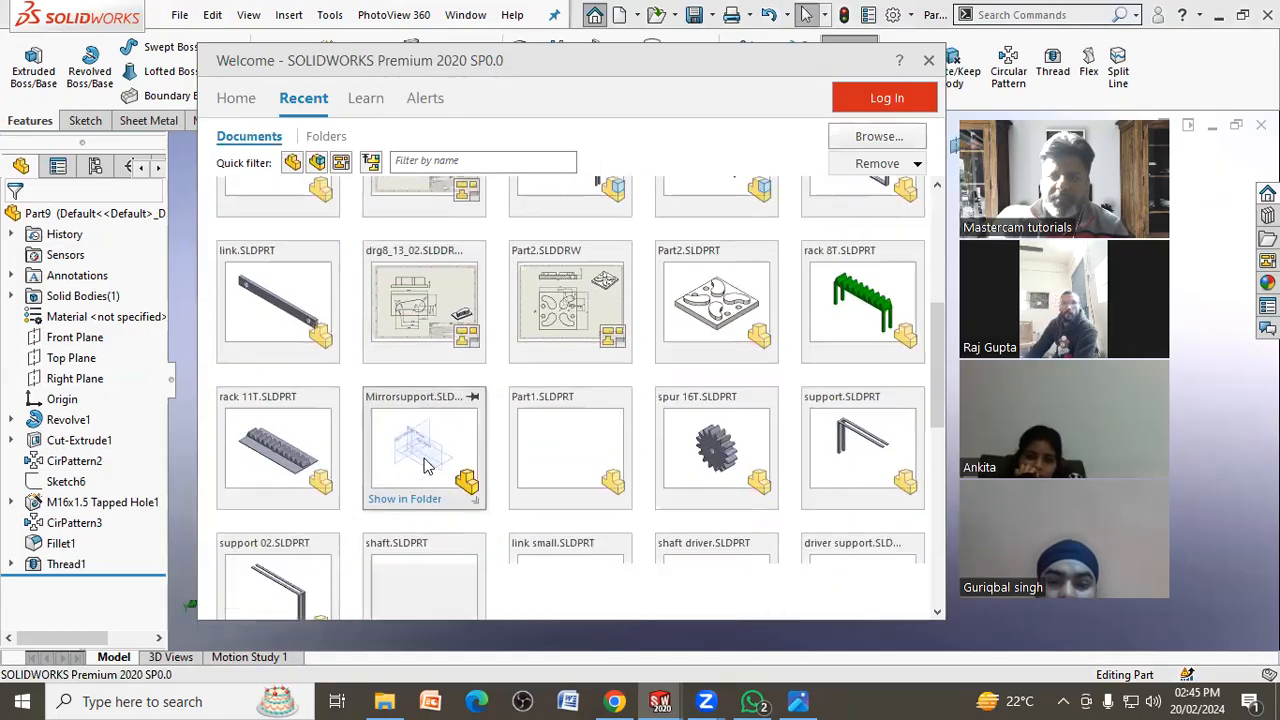
scroll(425, 465, down, 5)
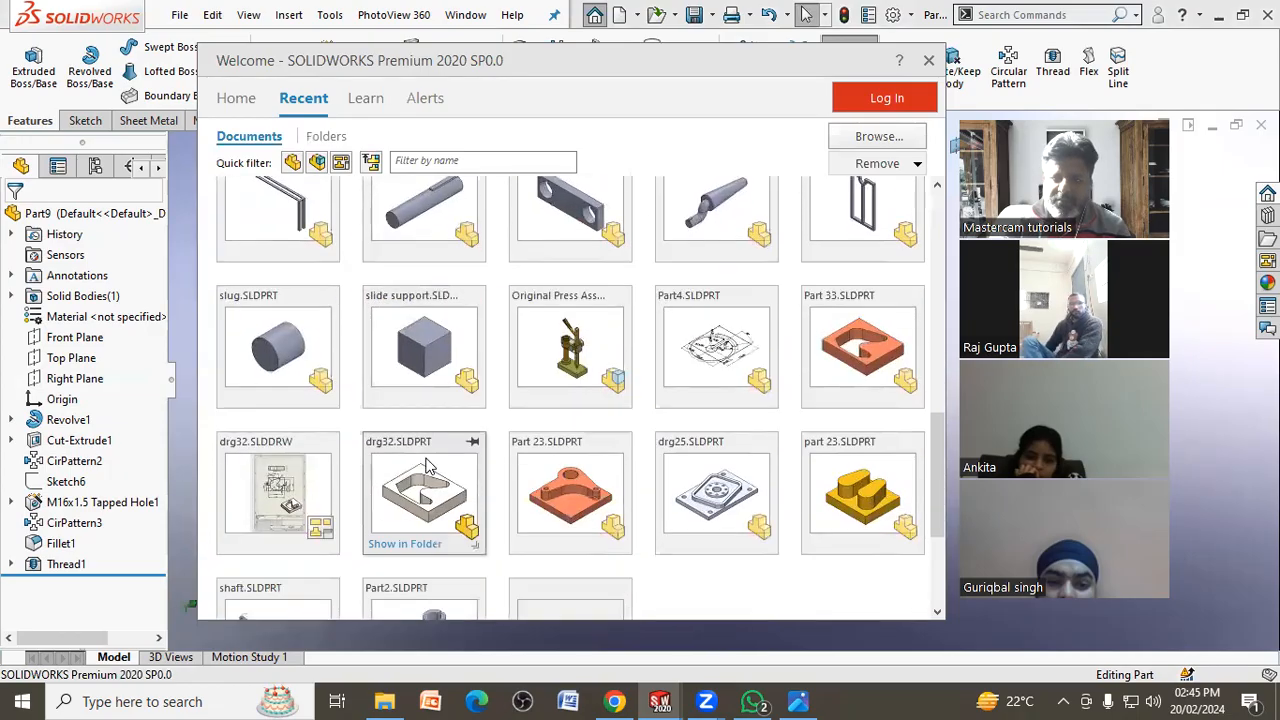
scroll(427, 465, down, 3)
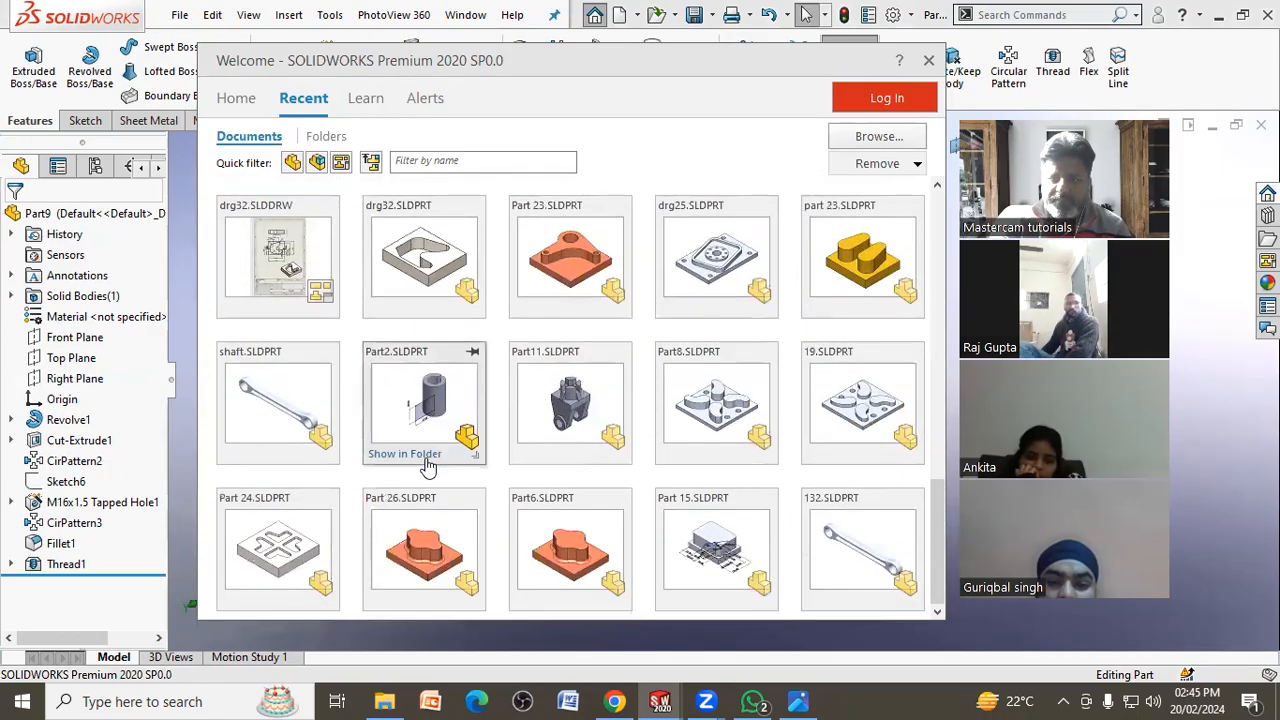
click(557, 430)
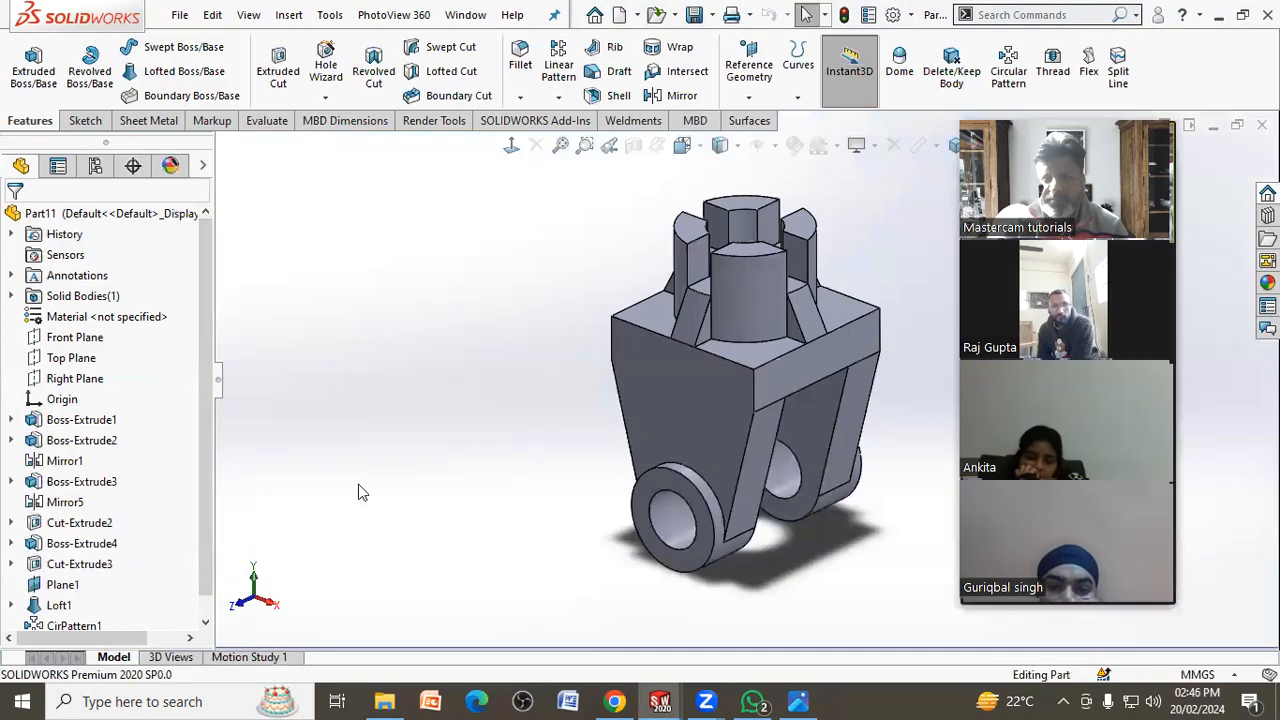
Review Part11's build sequence by rolling back to Mirror5 and forward past Cut-Extrude2 and Loft1 to the end after CirPattern1
scroll(150, 556, down, 1)
drag(165, 617, 146, 487)
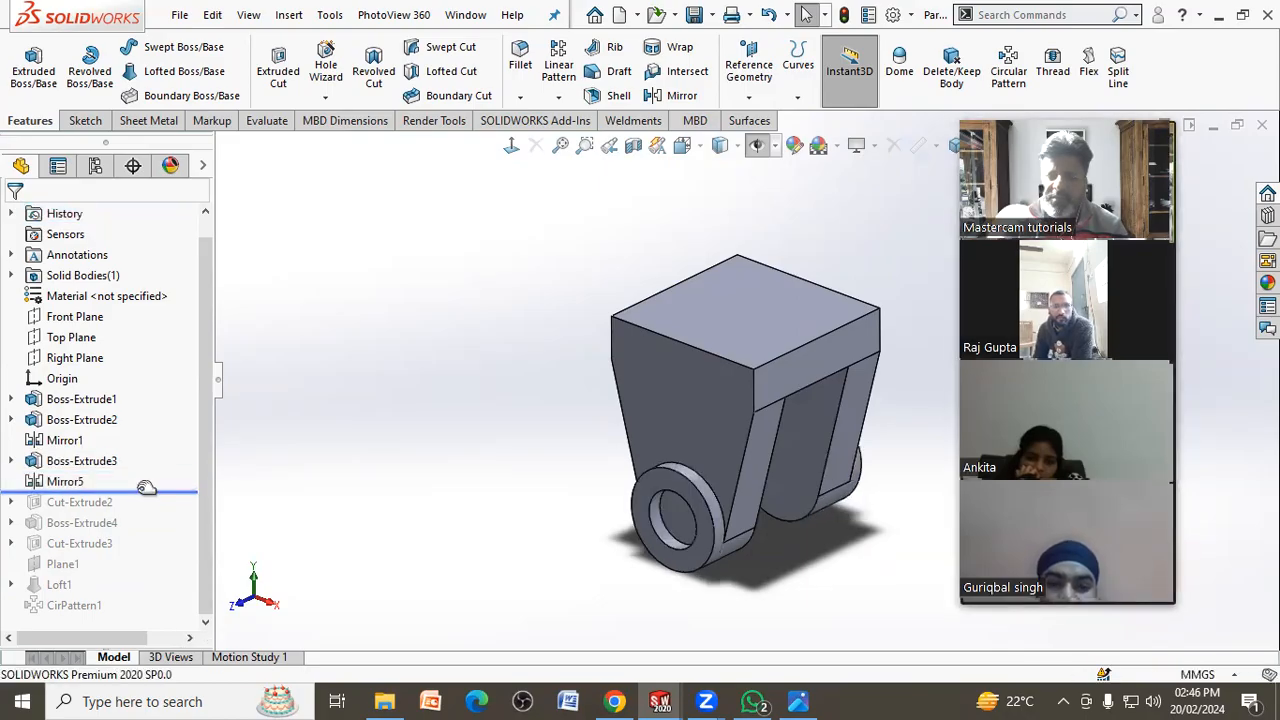
drag(137, 487, 138, 505)
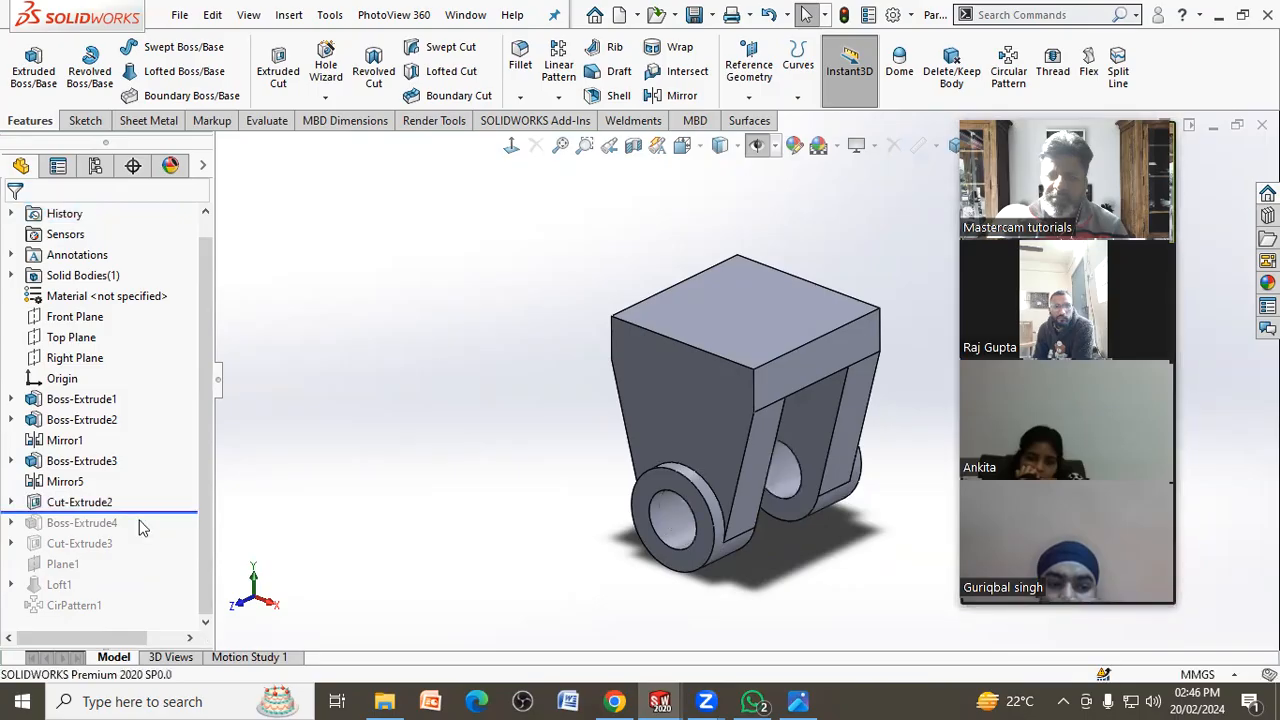
drag(141, 522, 137, 597)
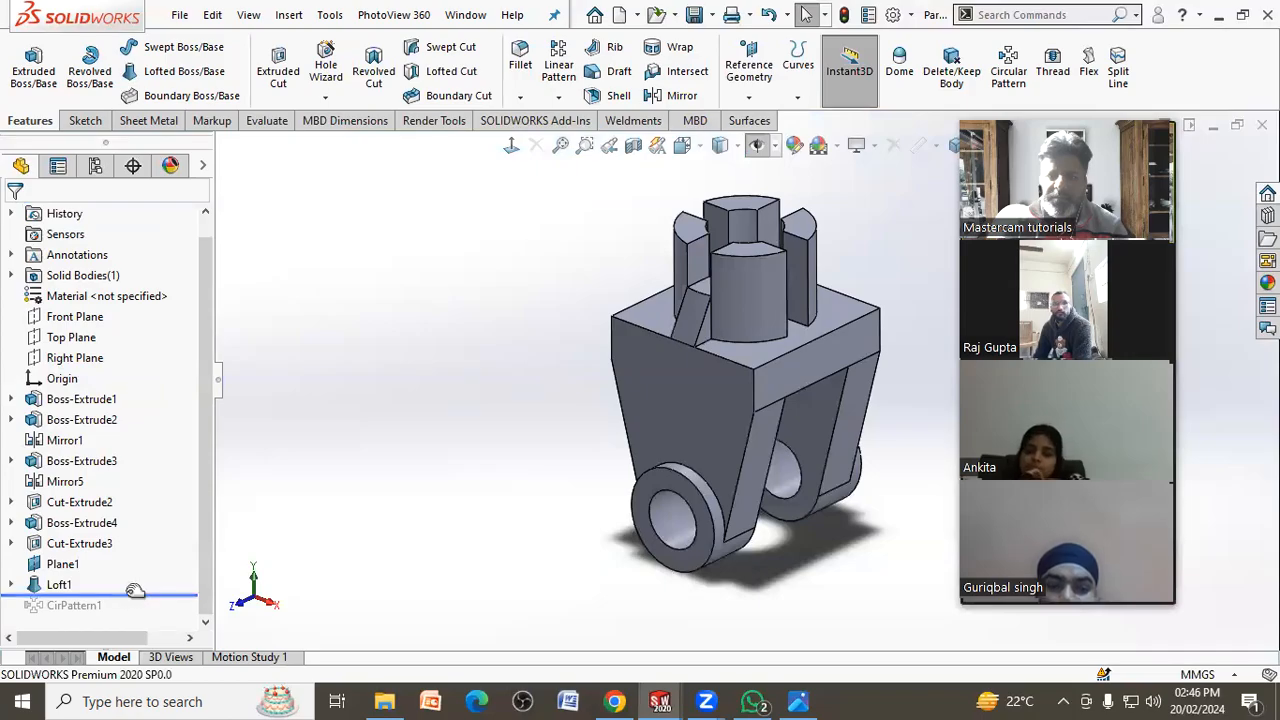
drag(135, 604, 133, 616)
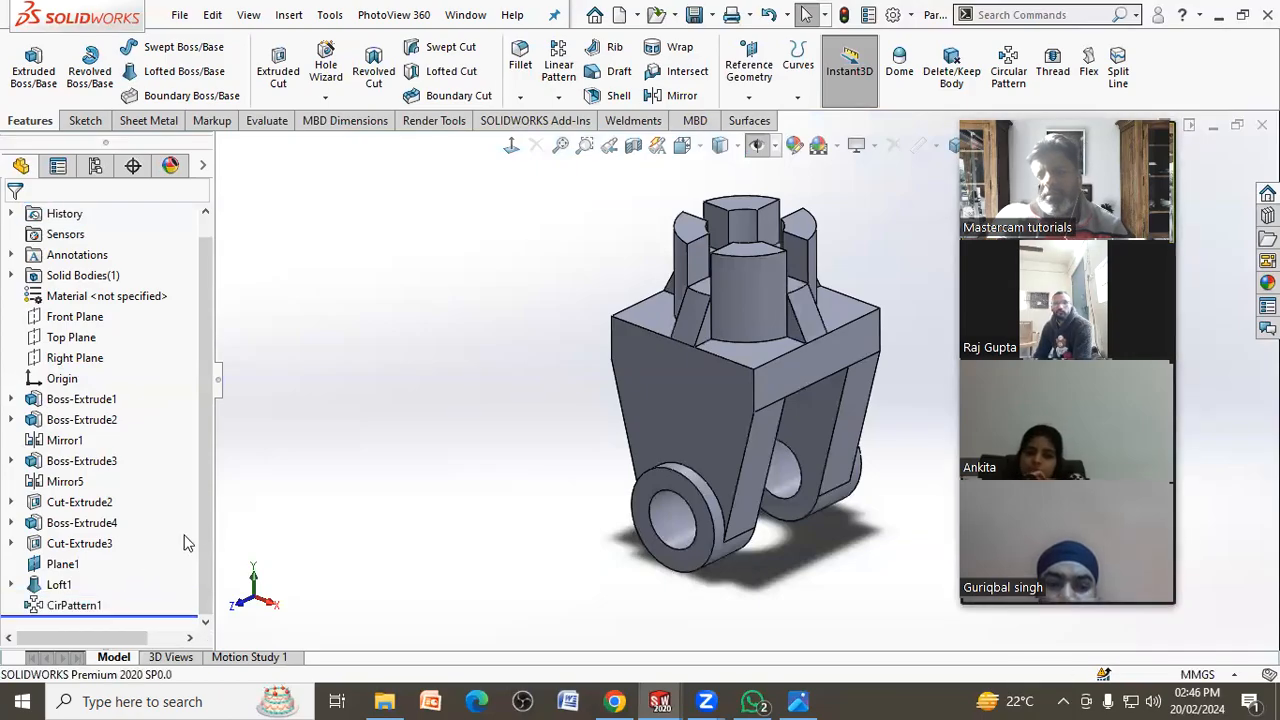
scroll(447, 436, up, 2)
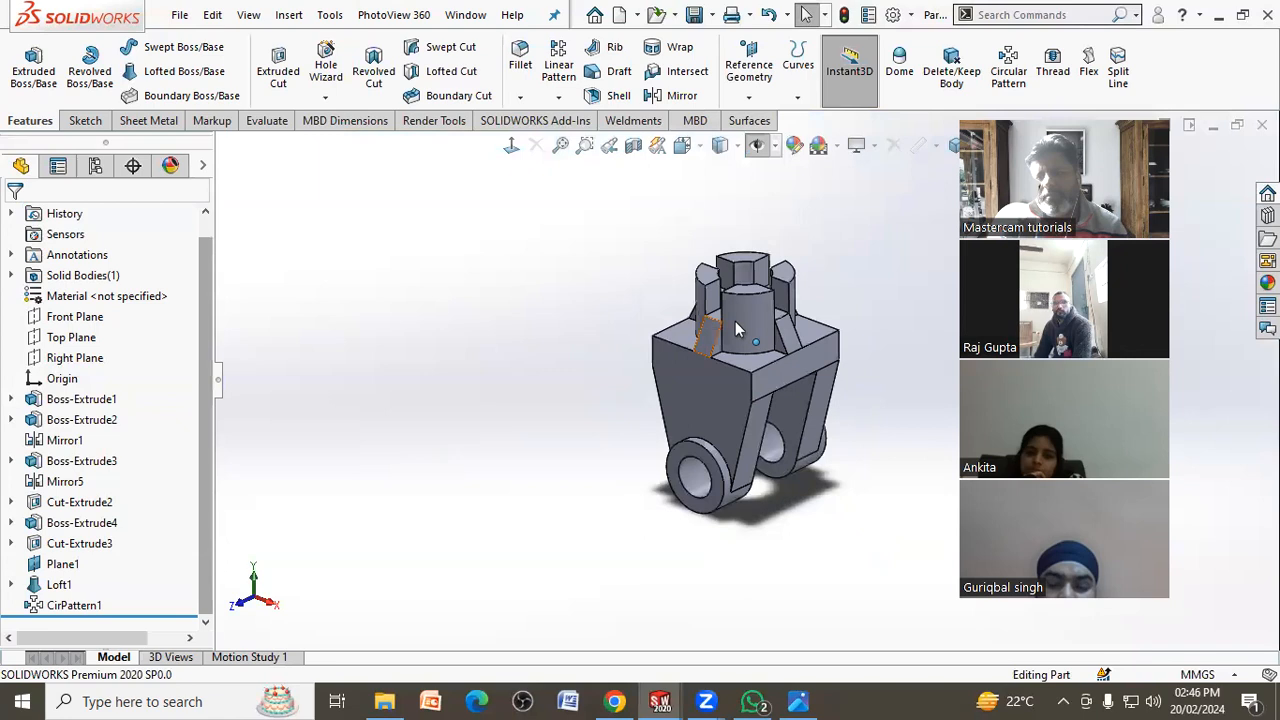
scroll(820, 330, down, 2)
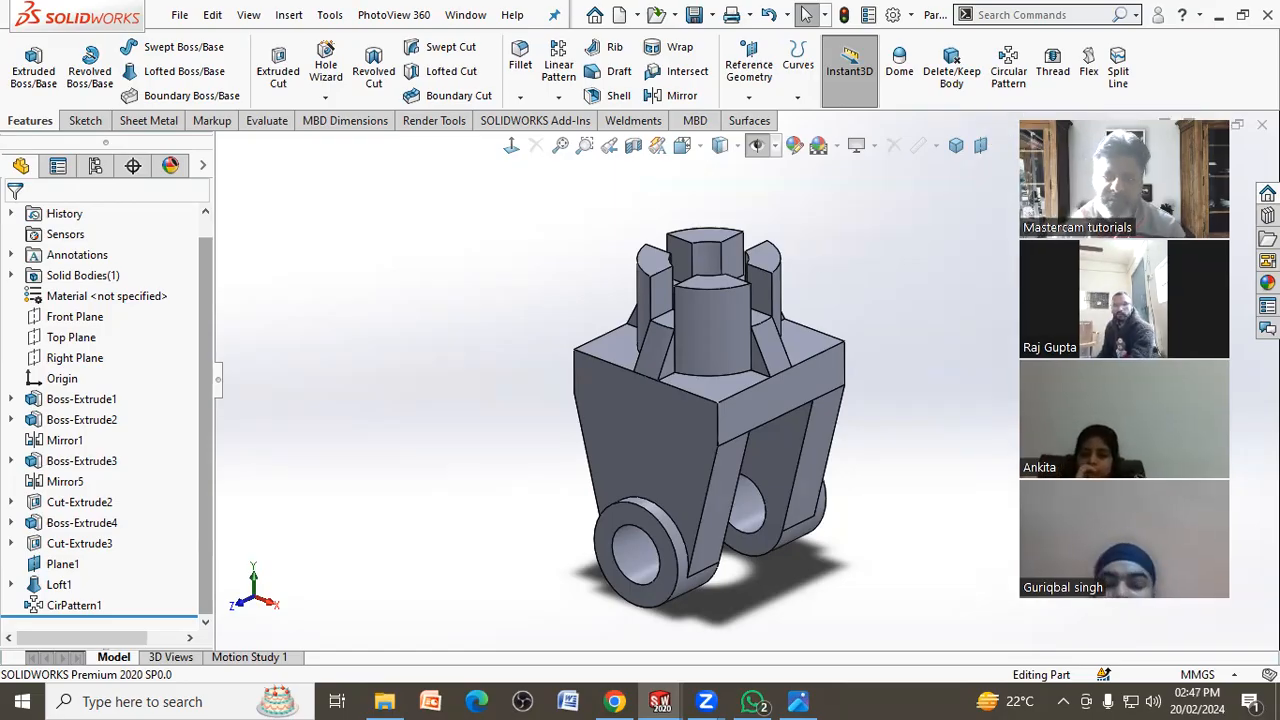
scroll(810, 253, down, 1)
scroll(783, 341, up, 1)
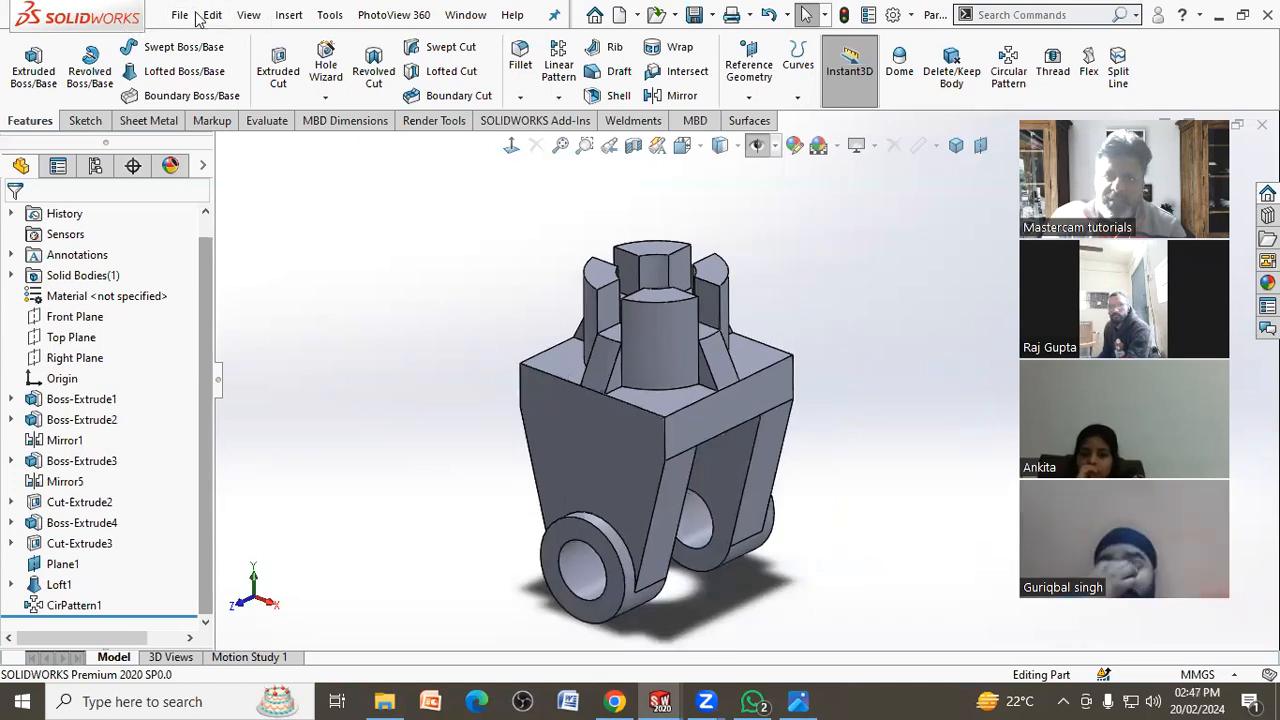
Switch back to Part9 and fillet both edges of the raised circular boss on the flange's back face with a 0.50 mm radius
click(466, 14)
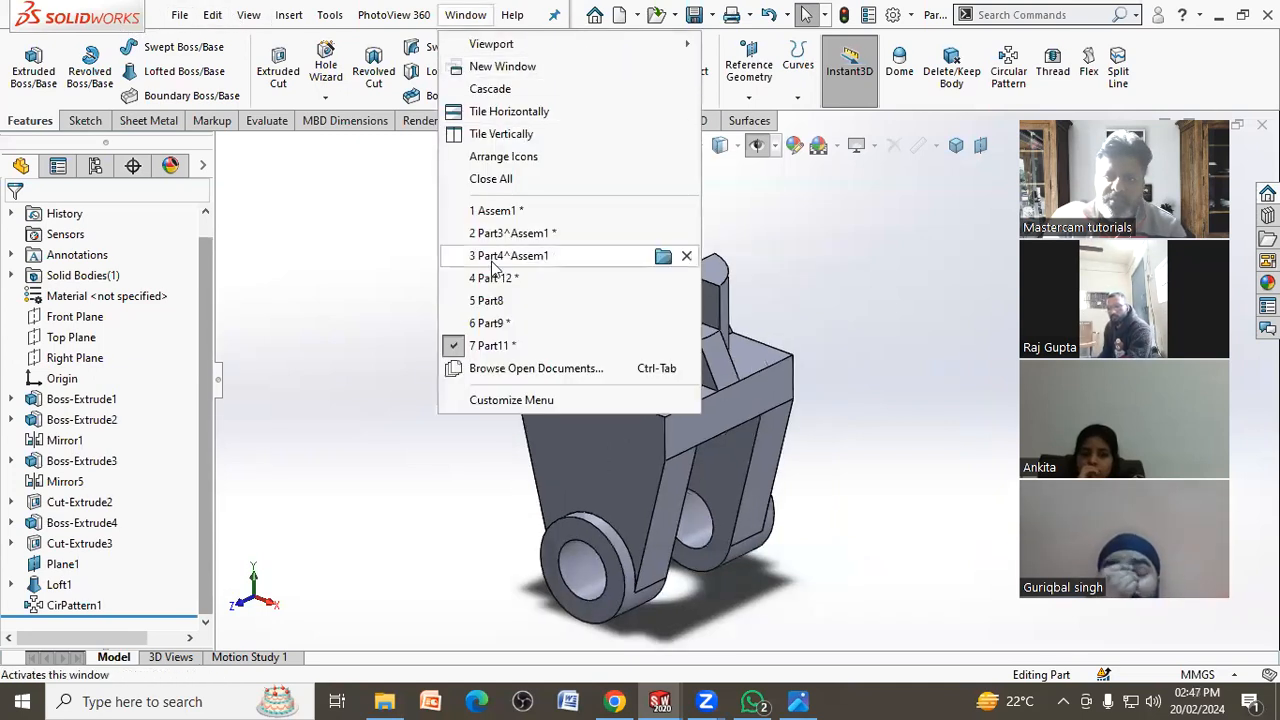
click(507, 323)
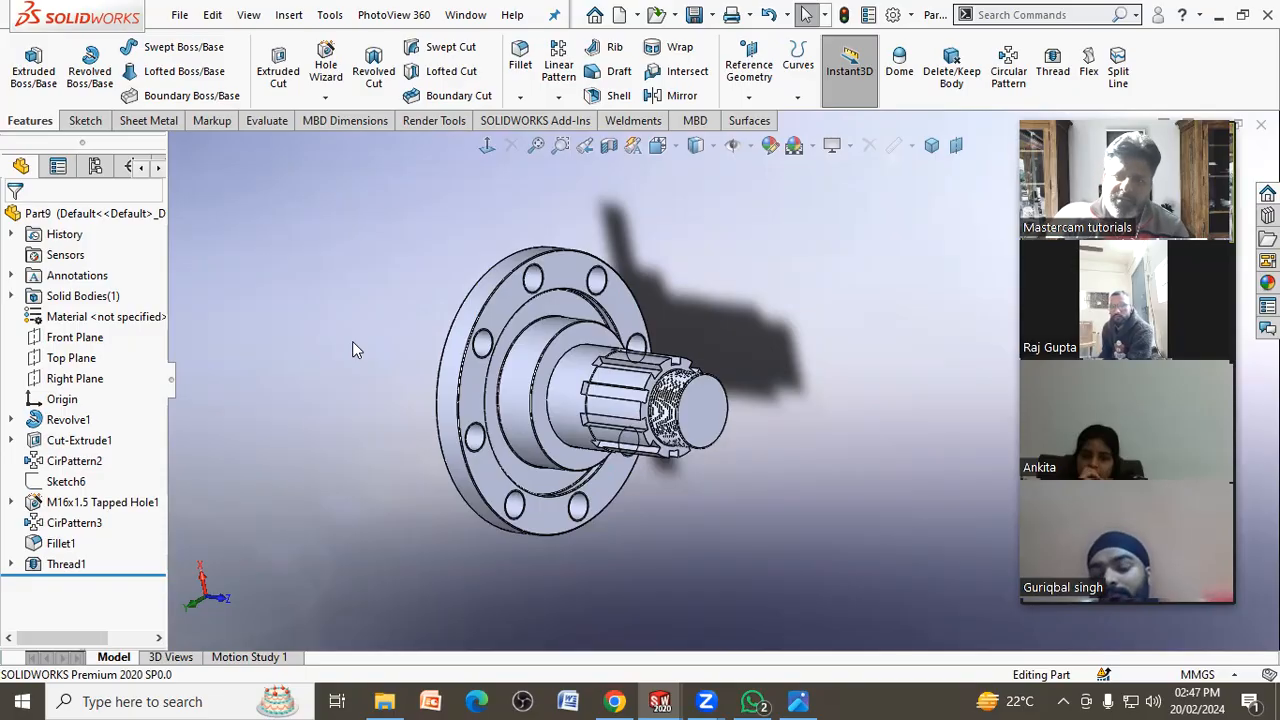
middle_drag(435, 319, 403, 366)
scroll(394, 354, down, 4)
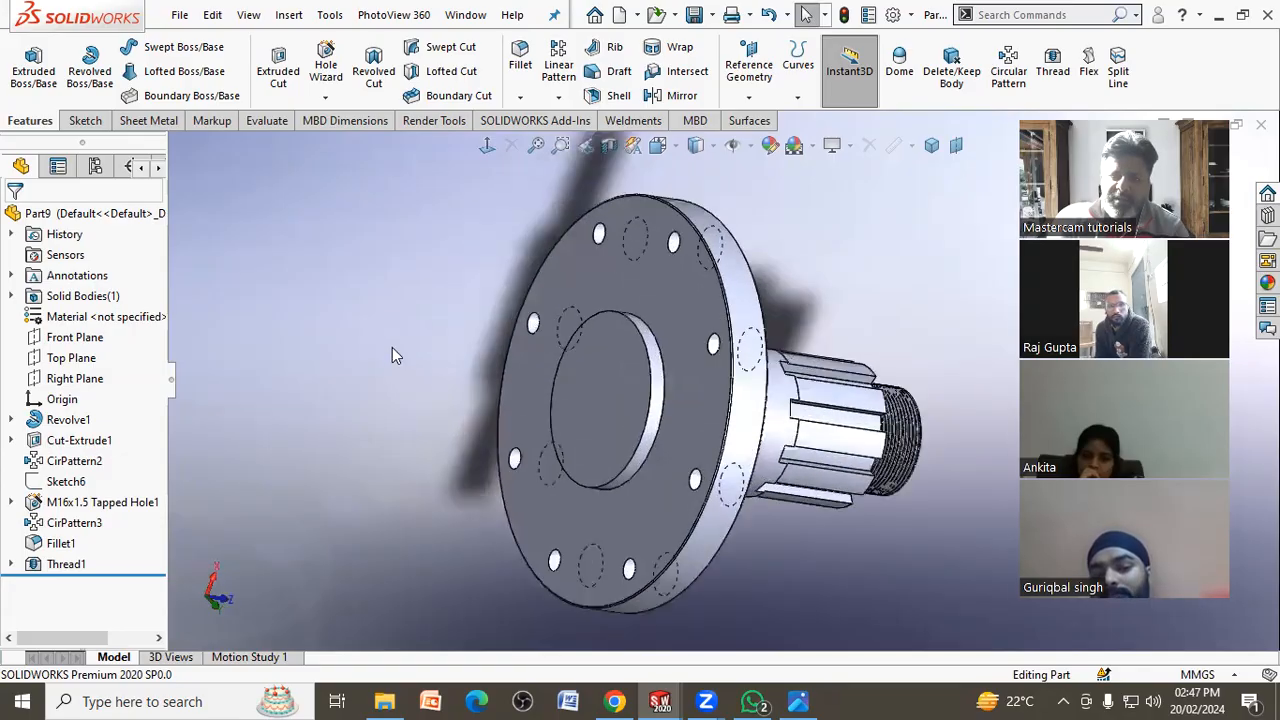
click(521, 60)
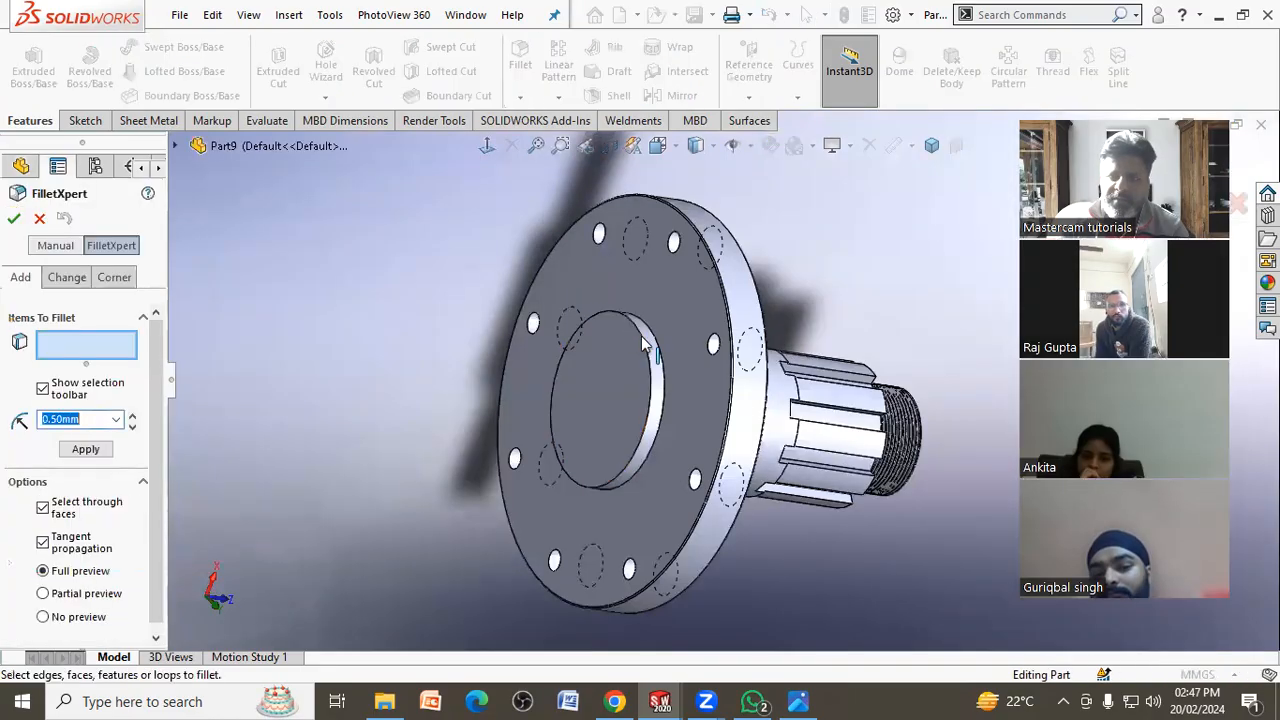
click(657, 348)
click(657, 348)
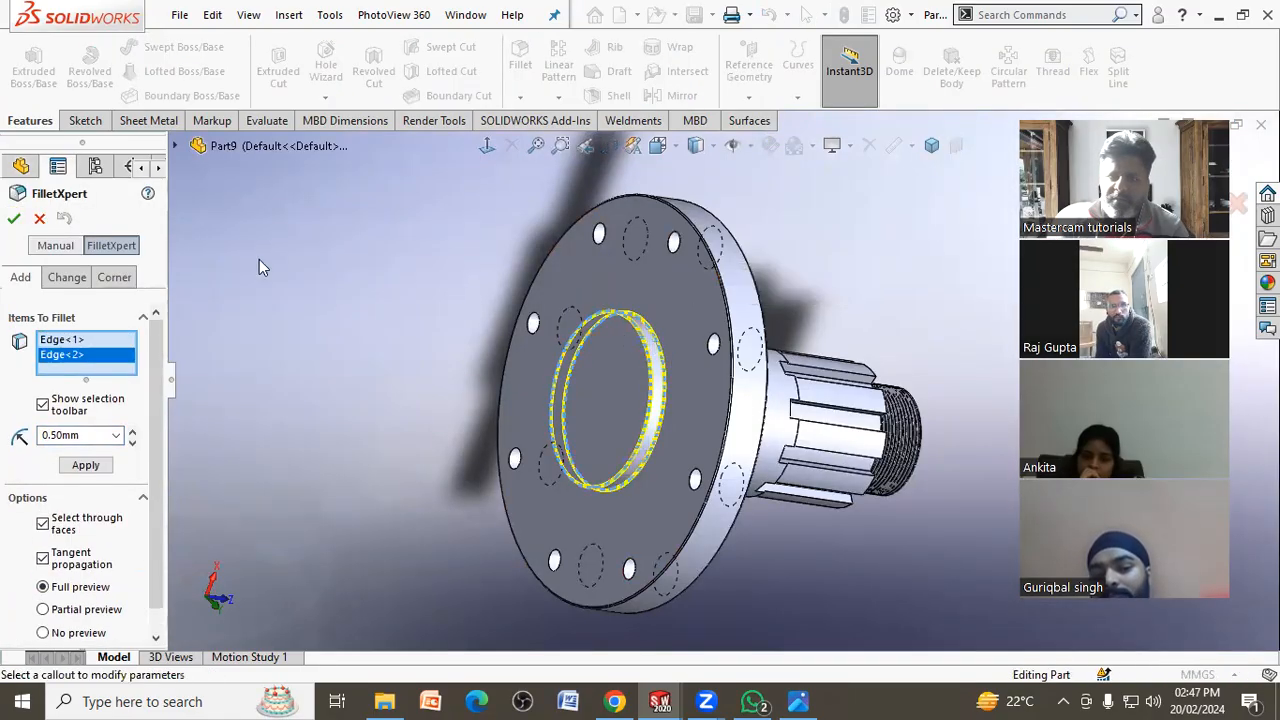
click(14, 220)
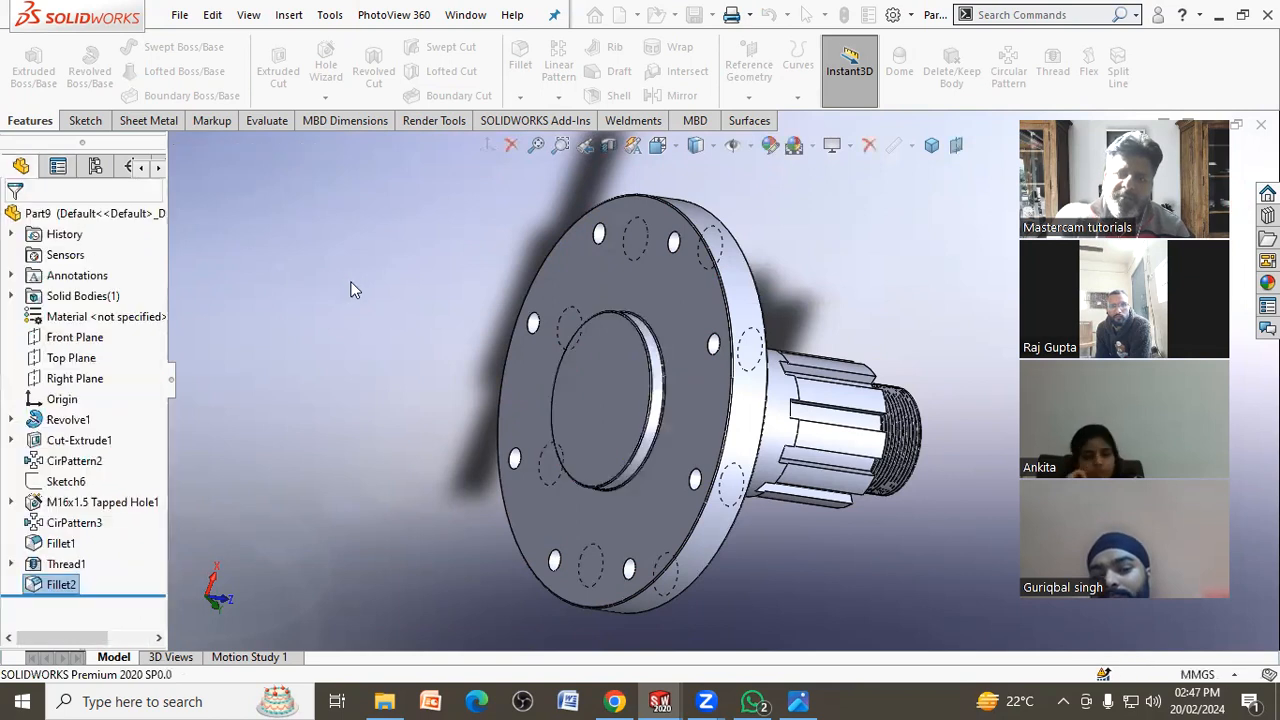
middle_drag(390, 298, 338, 297)
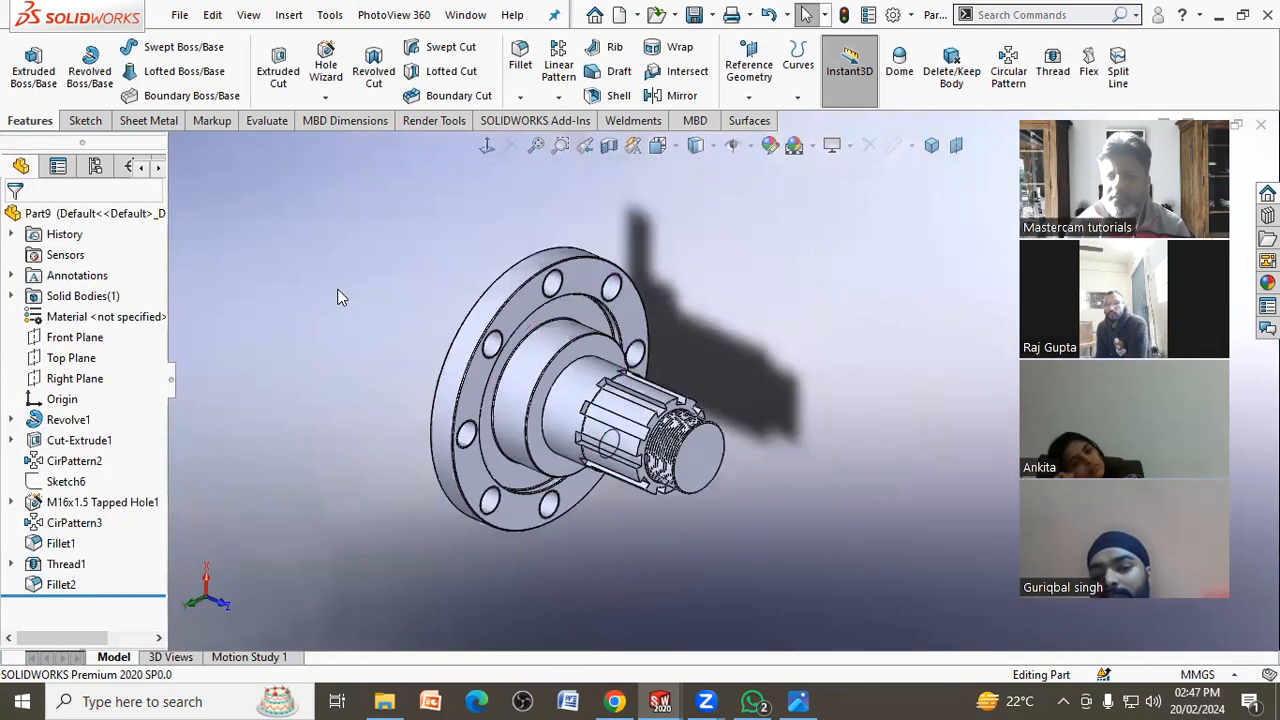